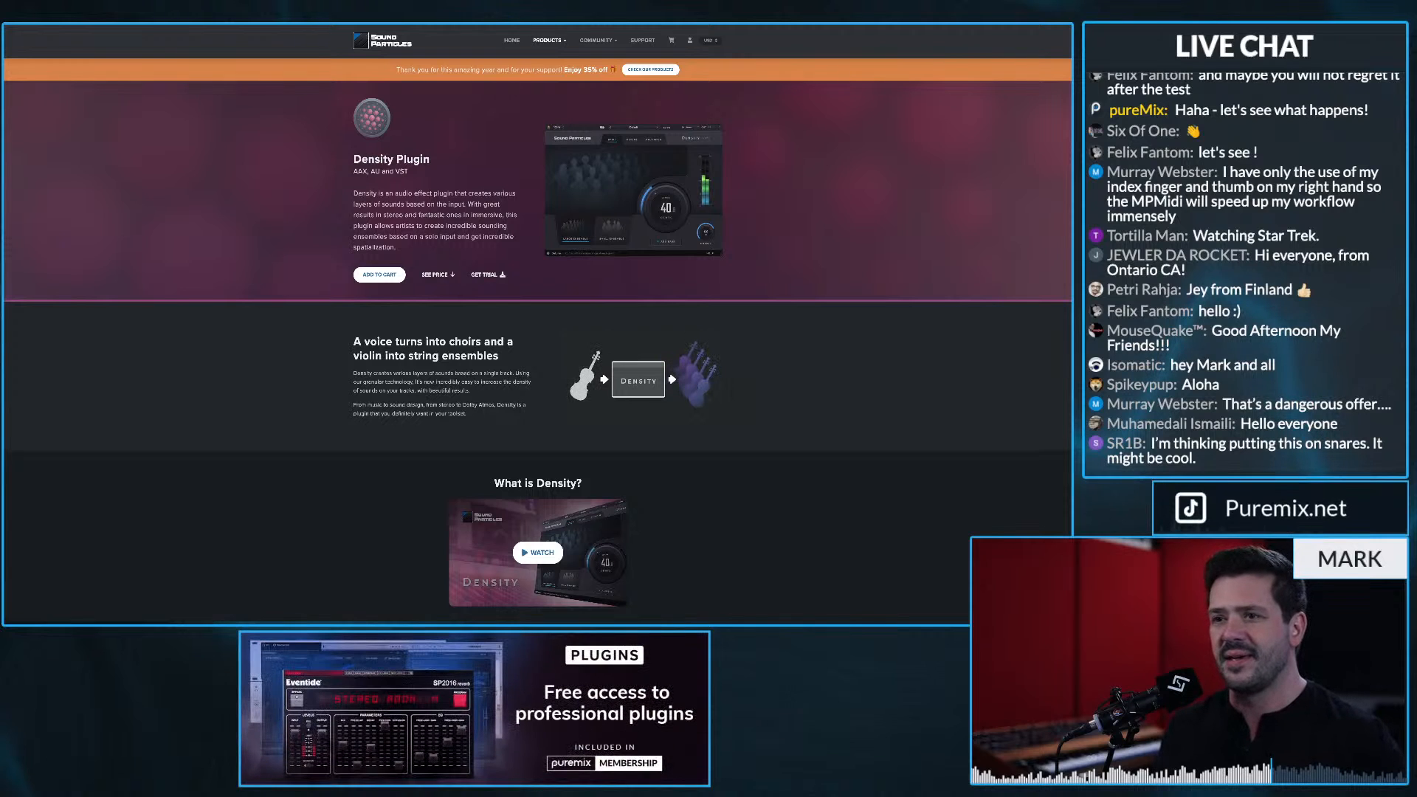
Step: Review the Density plugin's product page, covering its modes, features, bundle prices and system requirements
scroll(537, 323, "down", 3)
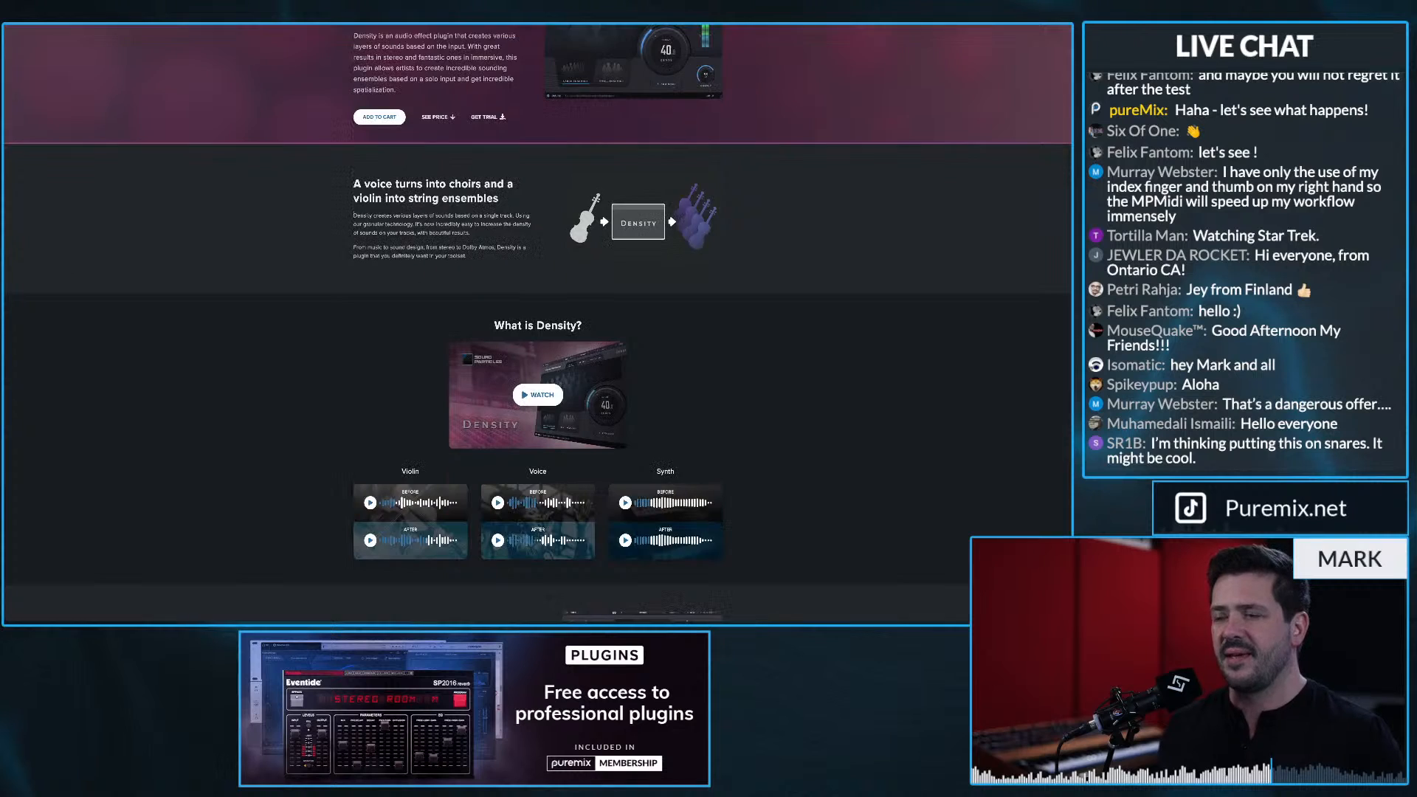
scroll(537, 323, "down", 3)
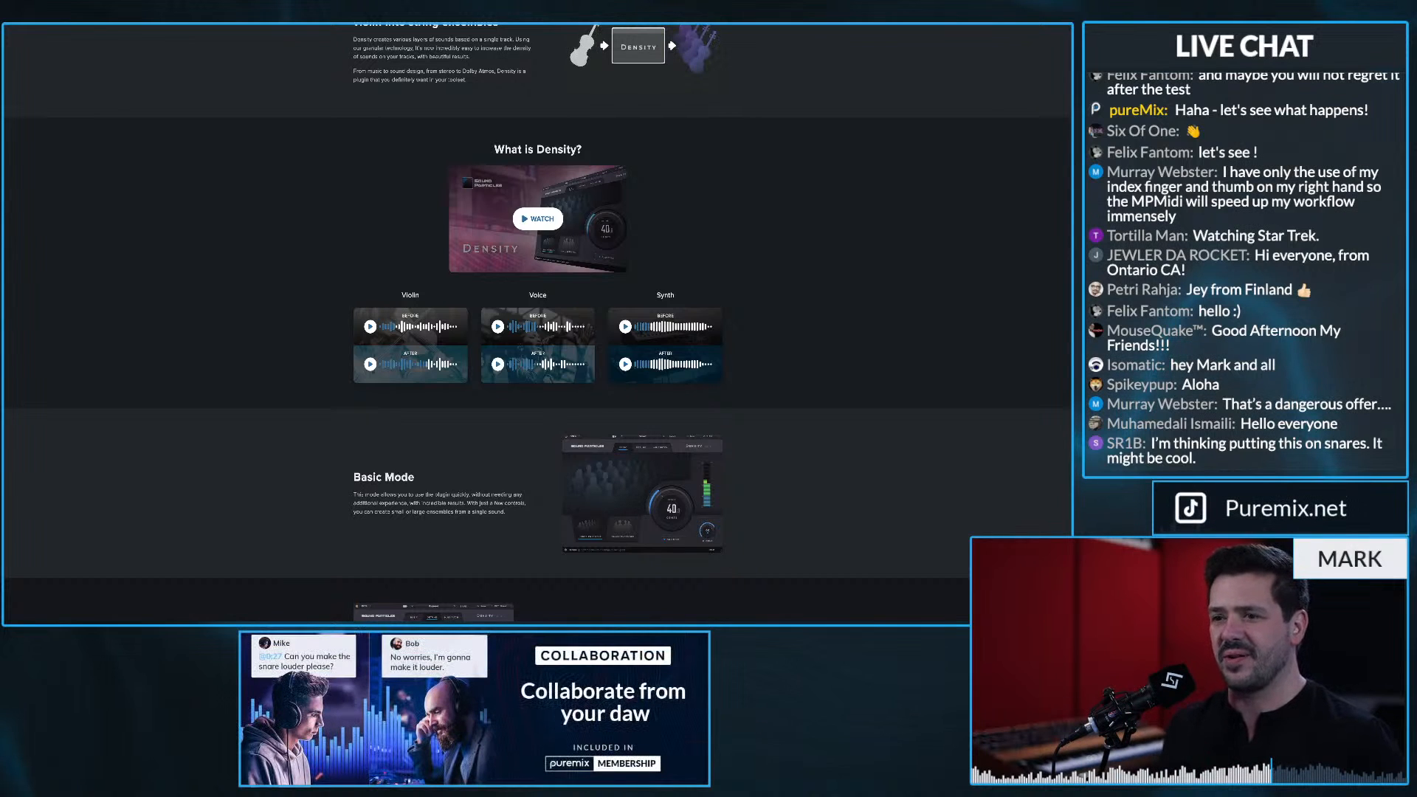
scroll(537, 322, "down", 4)
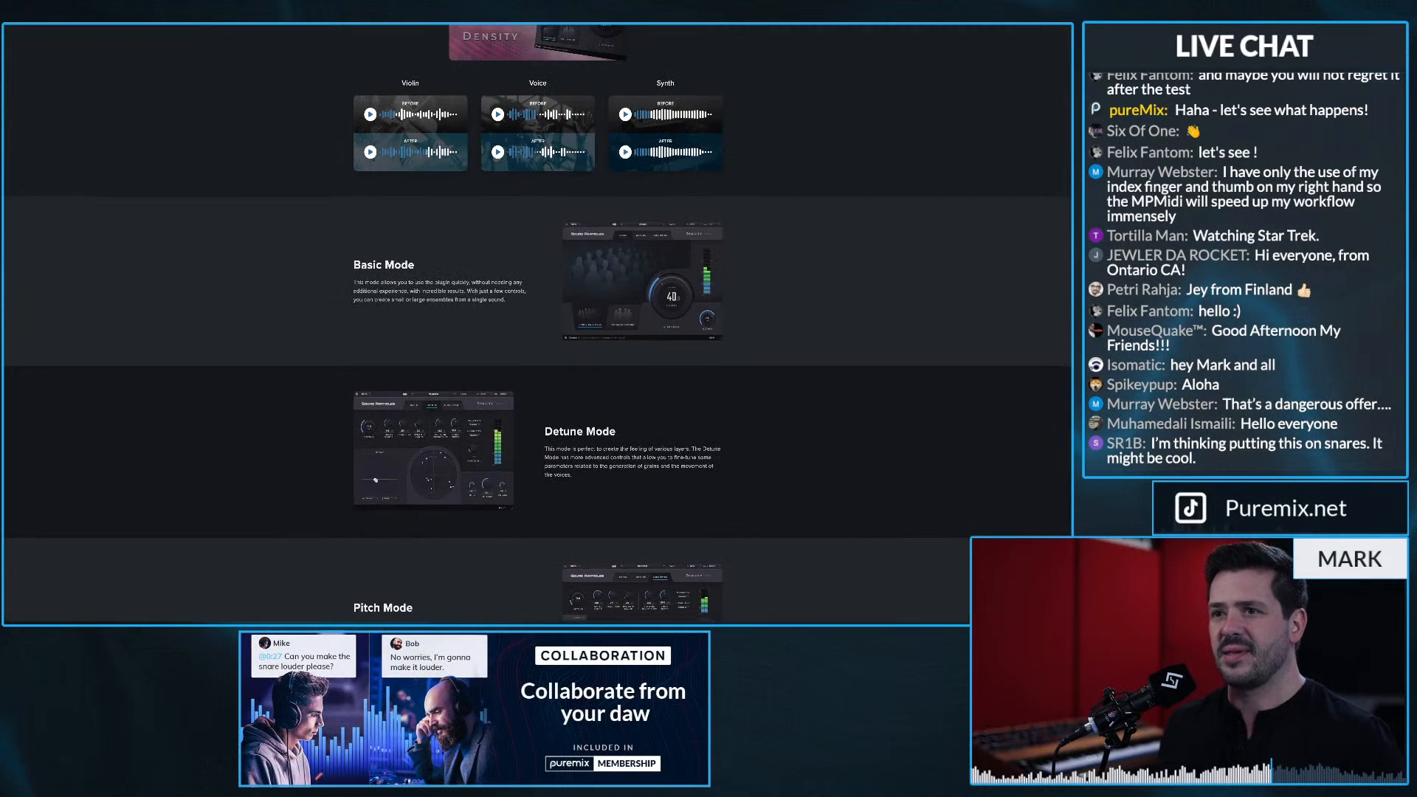
scroll(537, 322, "down", 1)
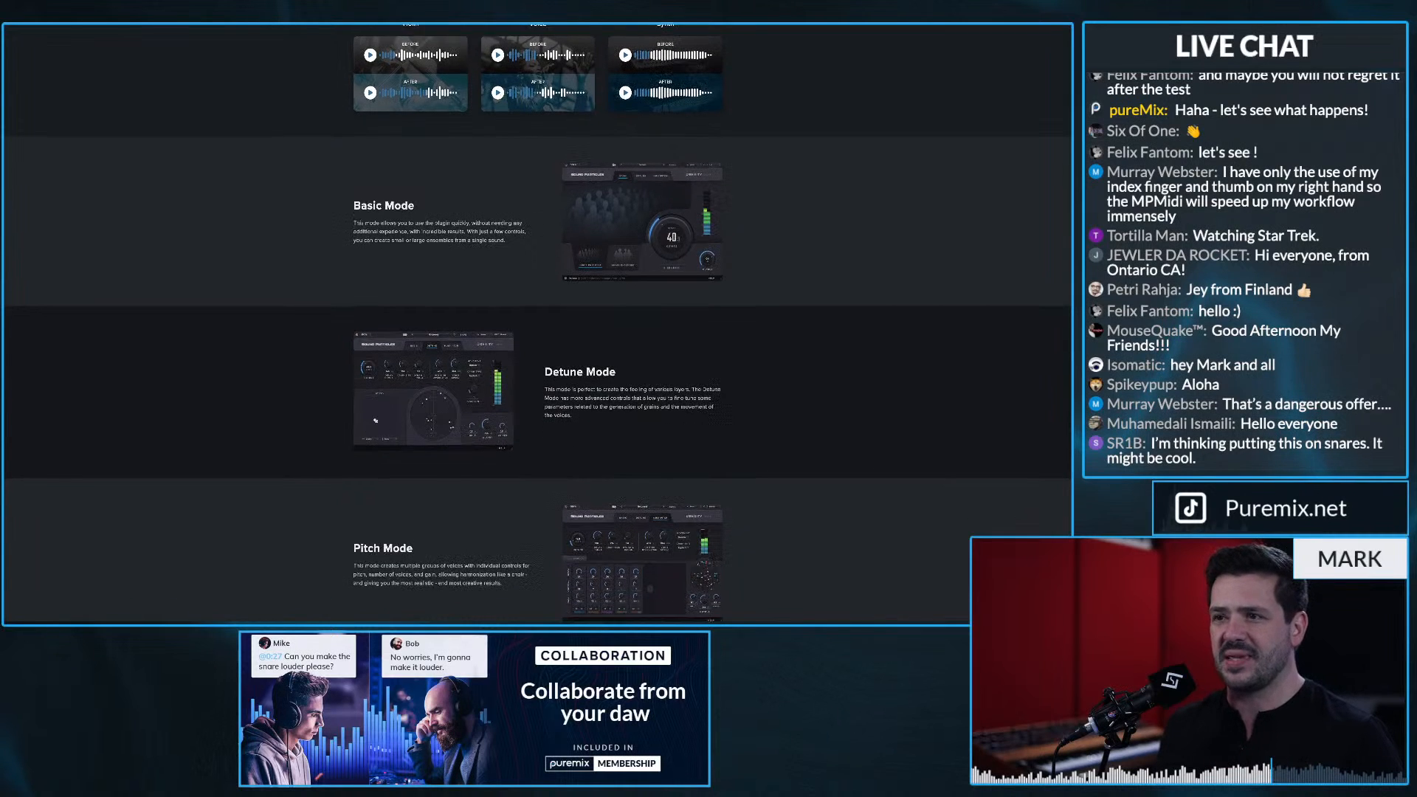
scroll(537, 323, "down", 1)
scroll(537, 322, "down", 1)
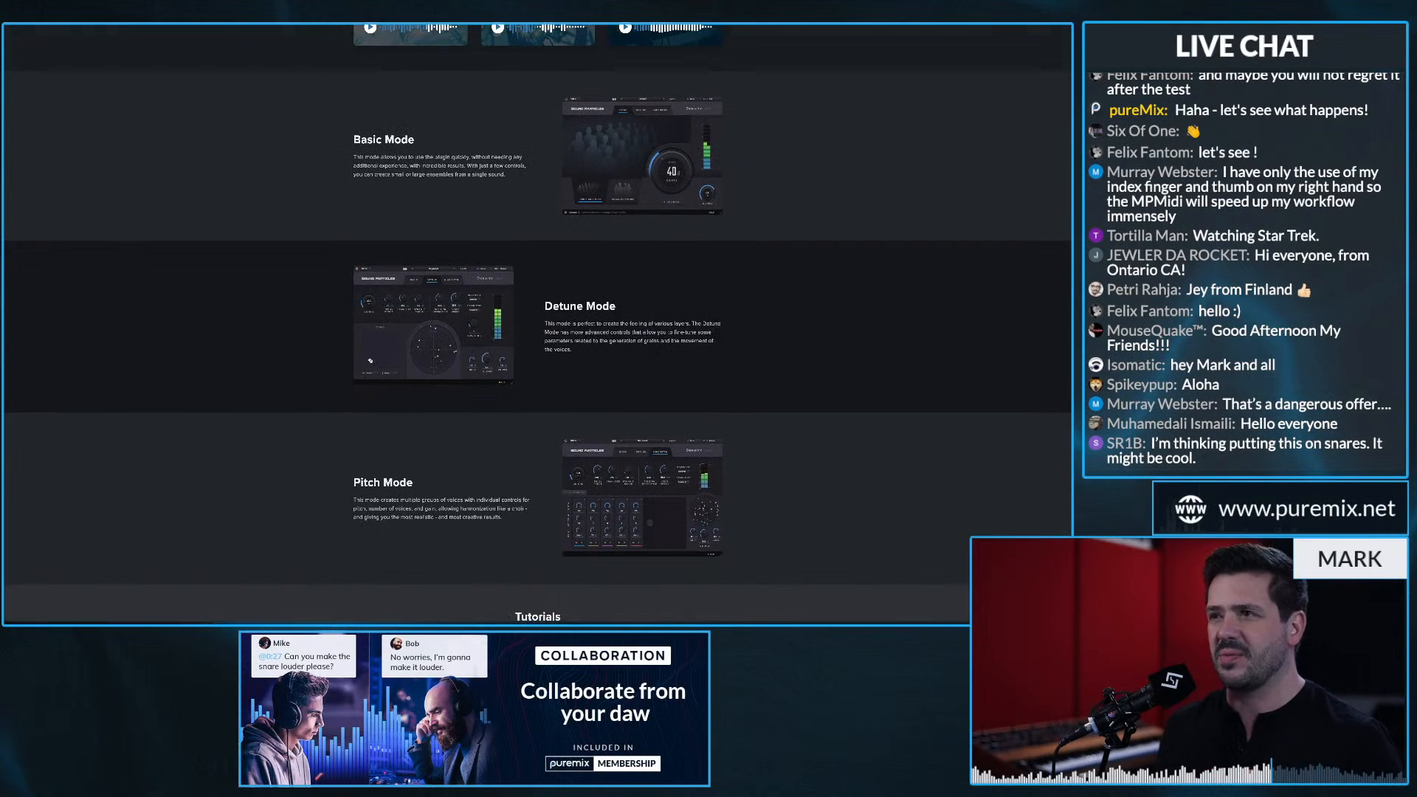
scroll(538, 323, "up", 1)
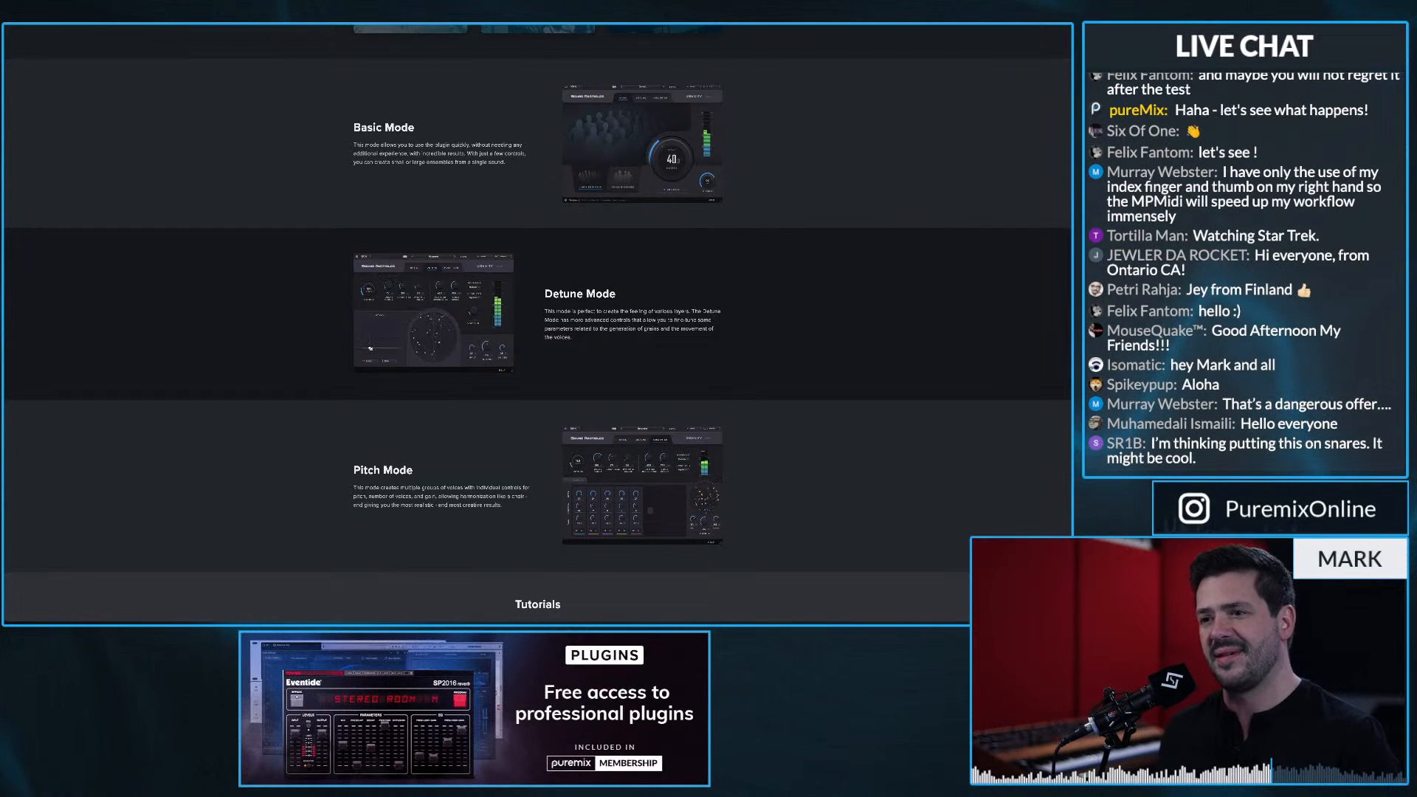
scroll(538, 324, "down", 10)
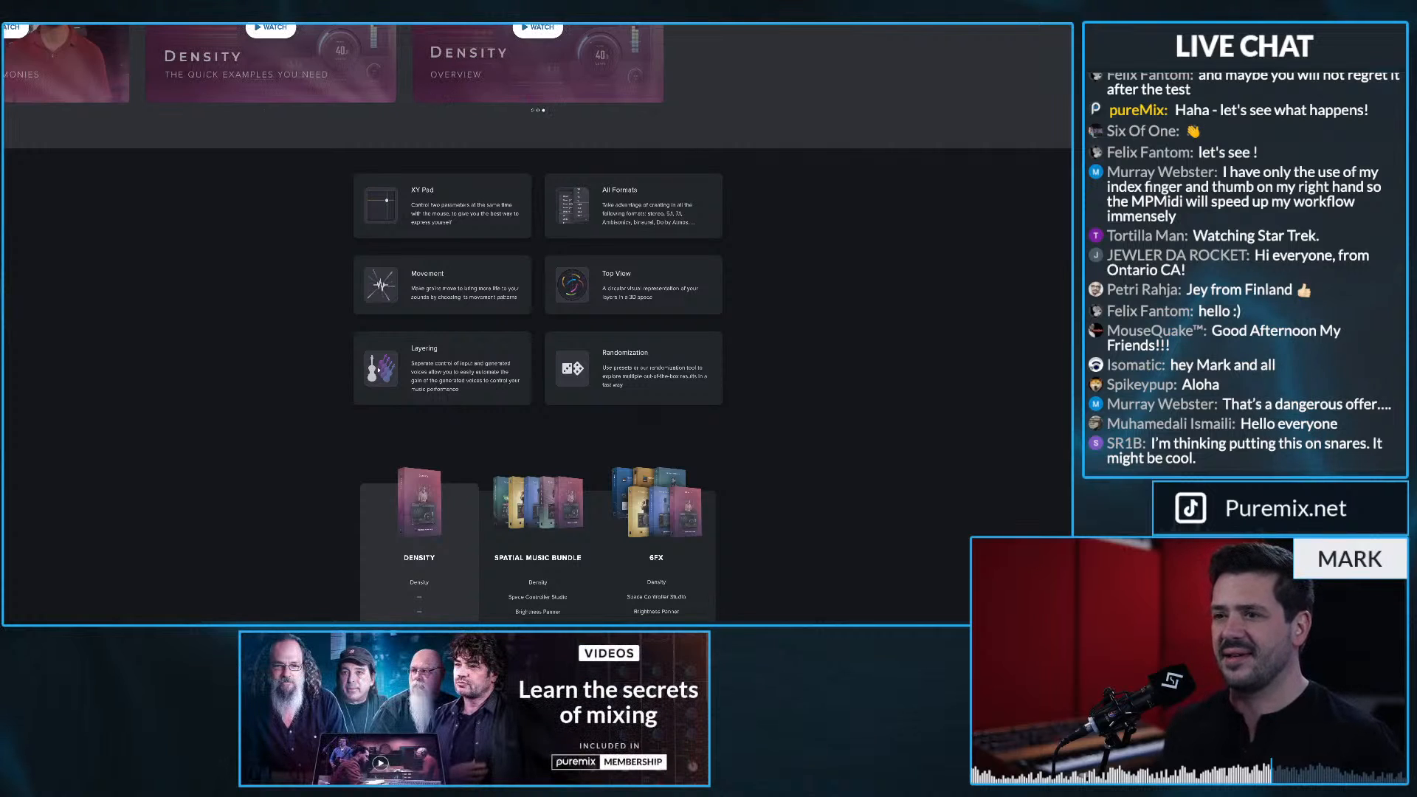
scroll(538, 324, "down", 6)
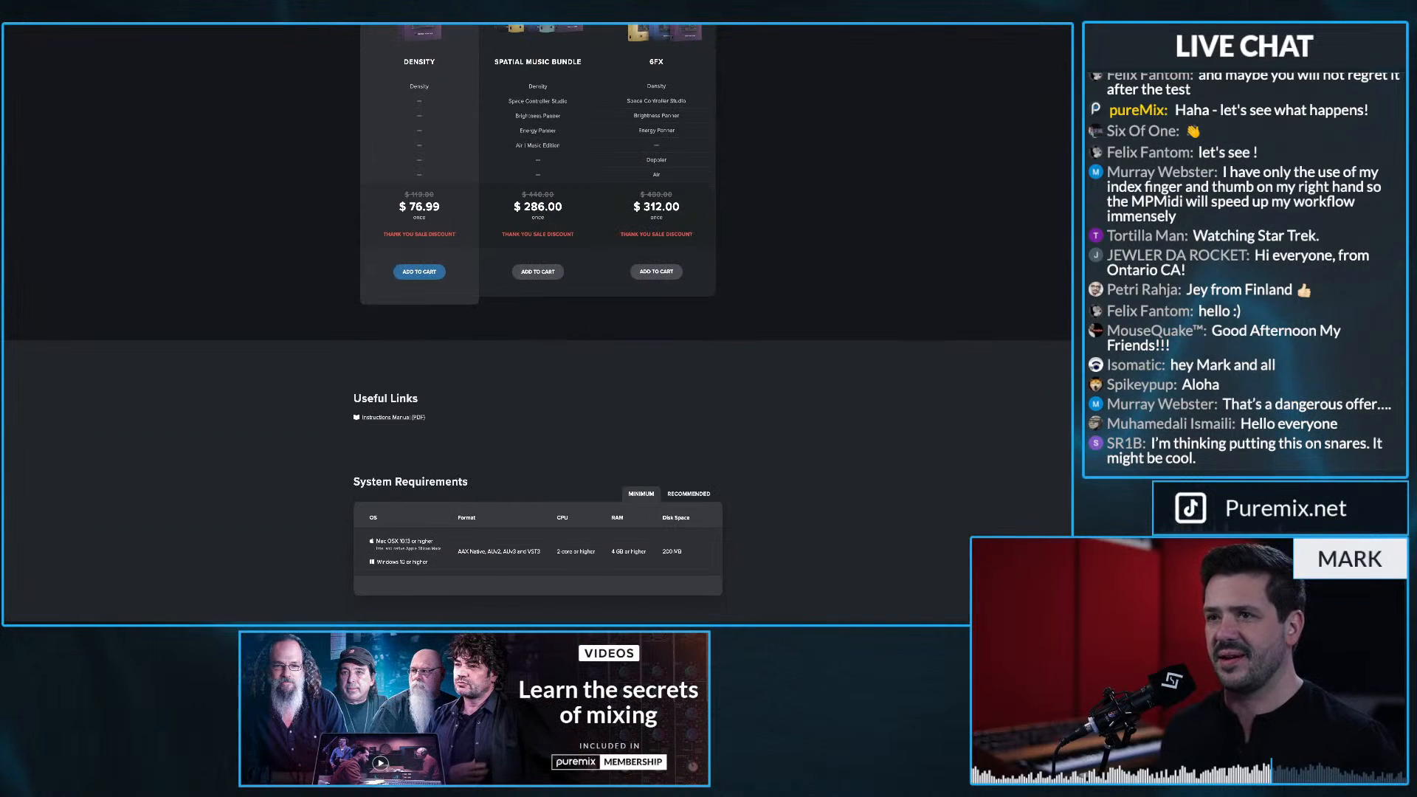
scroll(538, 325, "down", 1)
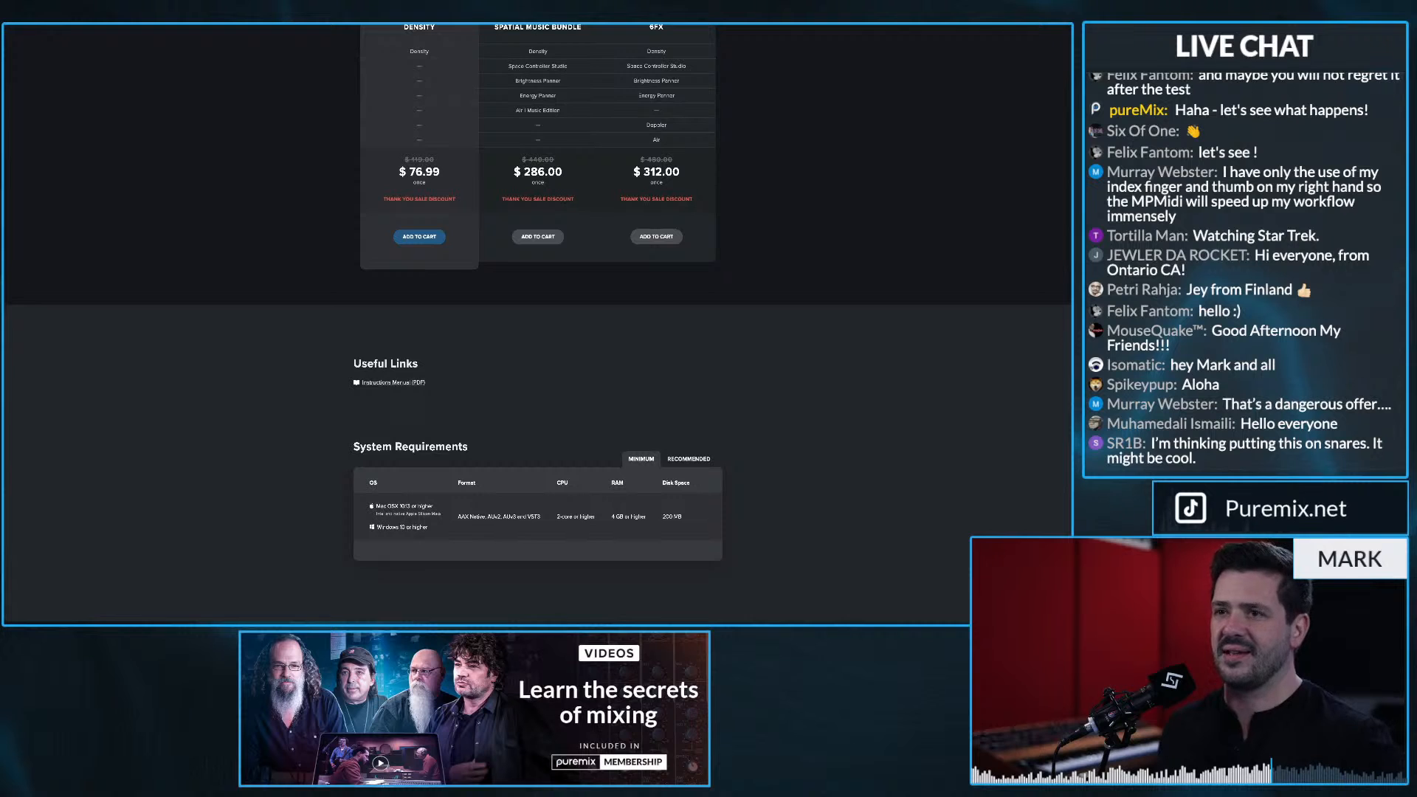
scroll(538, 324, "down", 5)
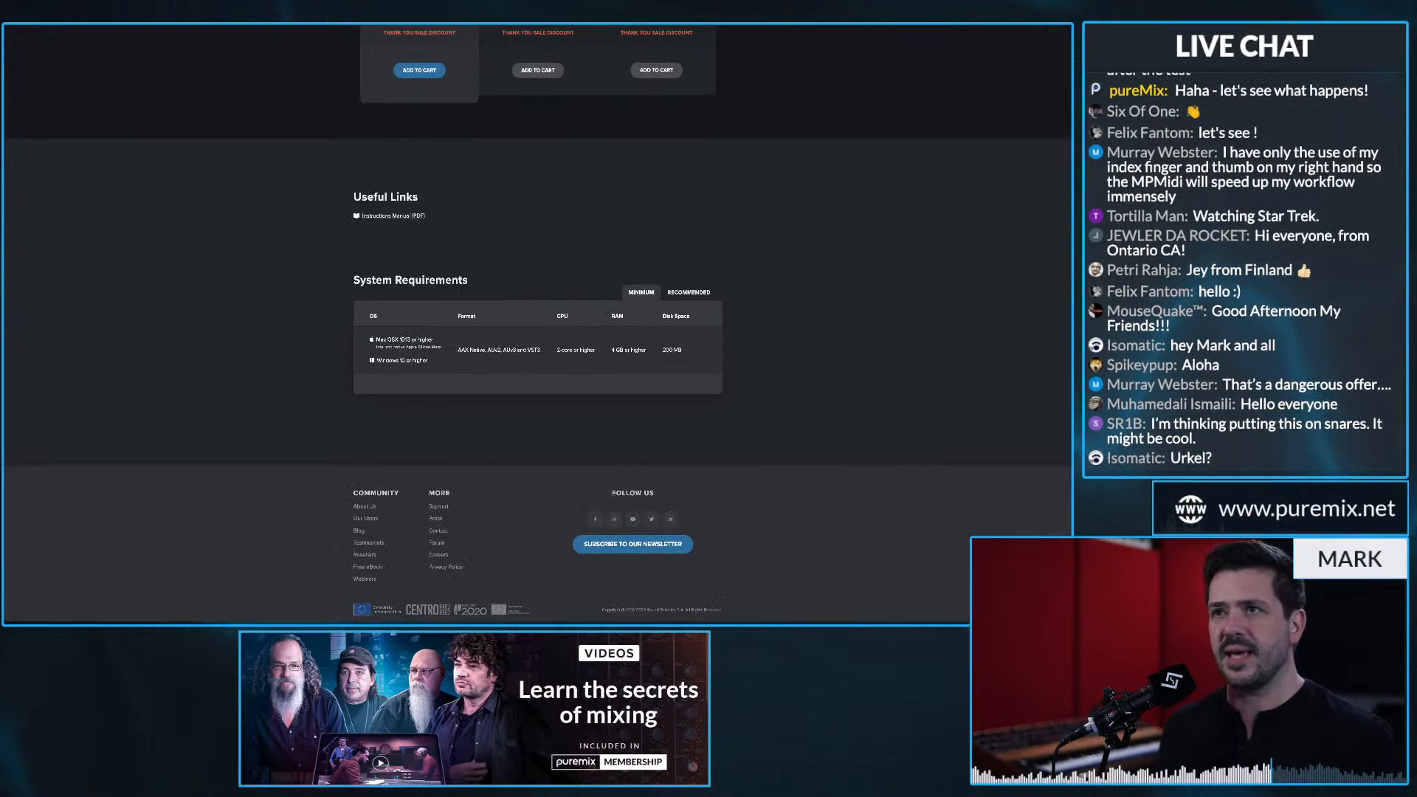
scroll(537, 324, "up", 20)
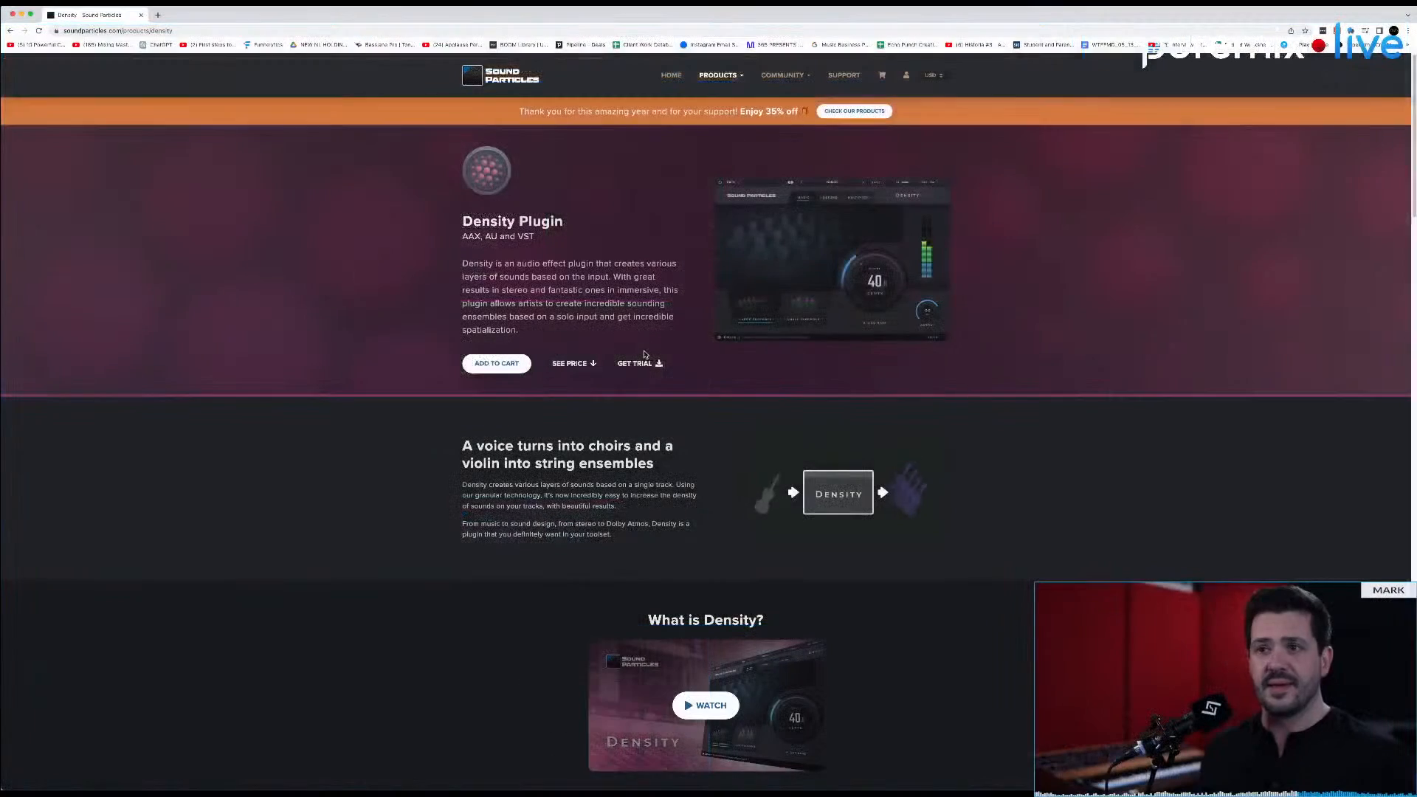
Step: Switch to the Pro Tools session, select the opening phrases of the lead vocal clip from bar 6 and audition them
key("super+Tab")
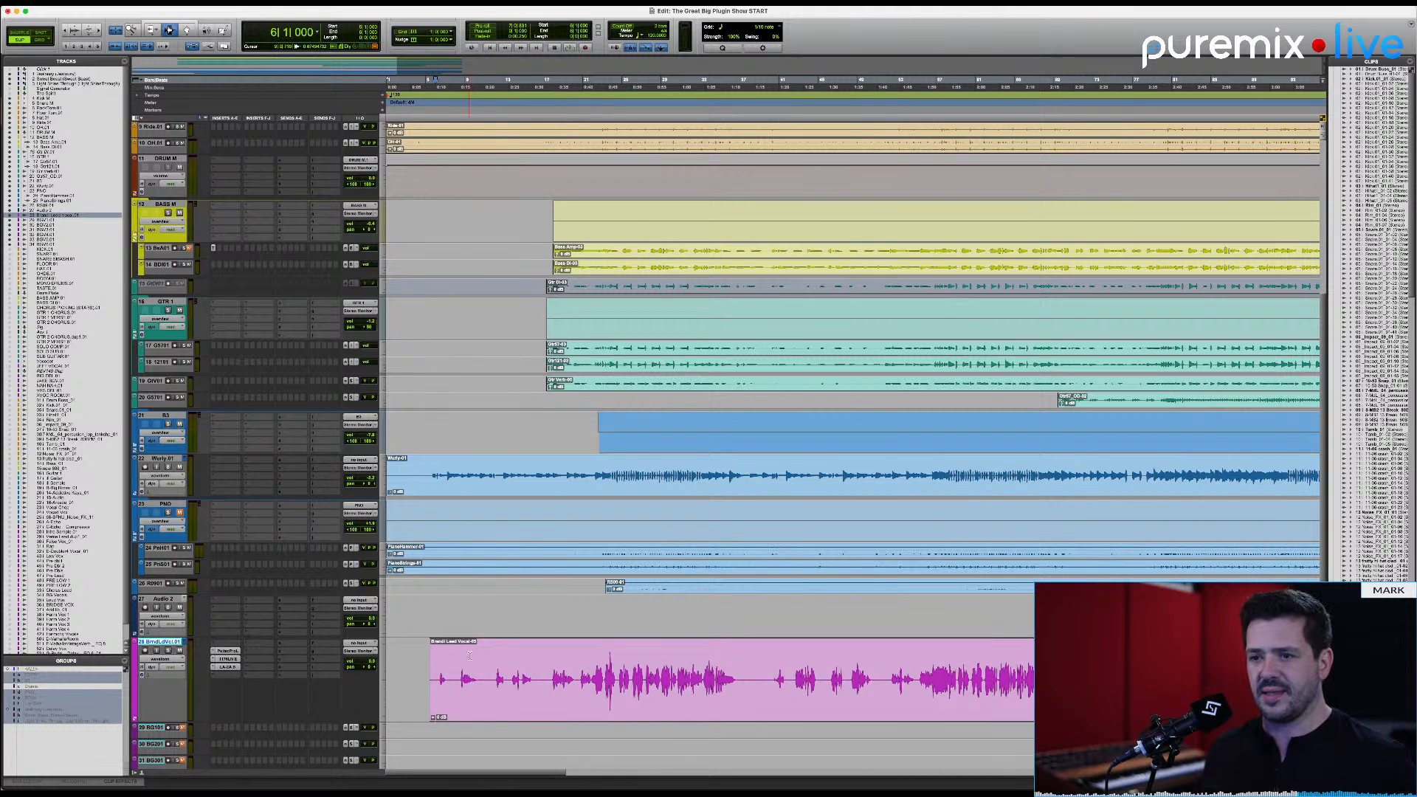
left_click_drag(506, 659, 539, 662)
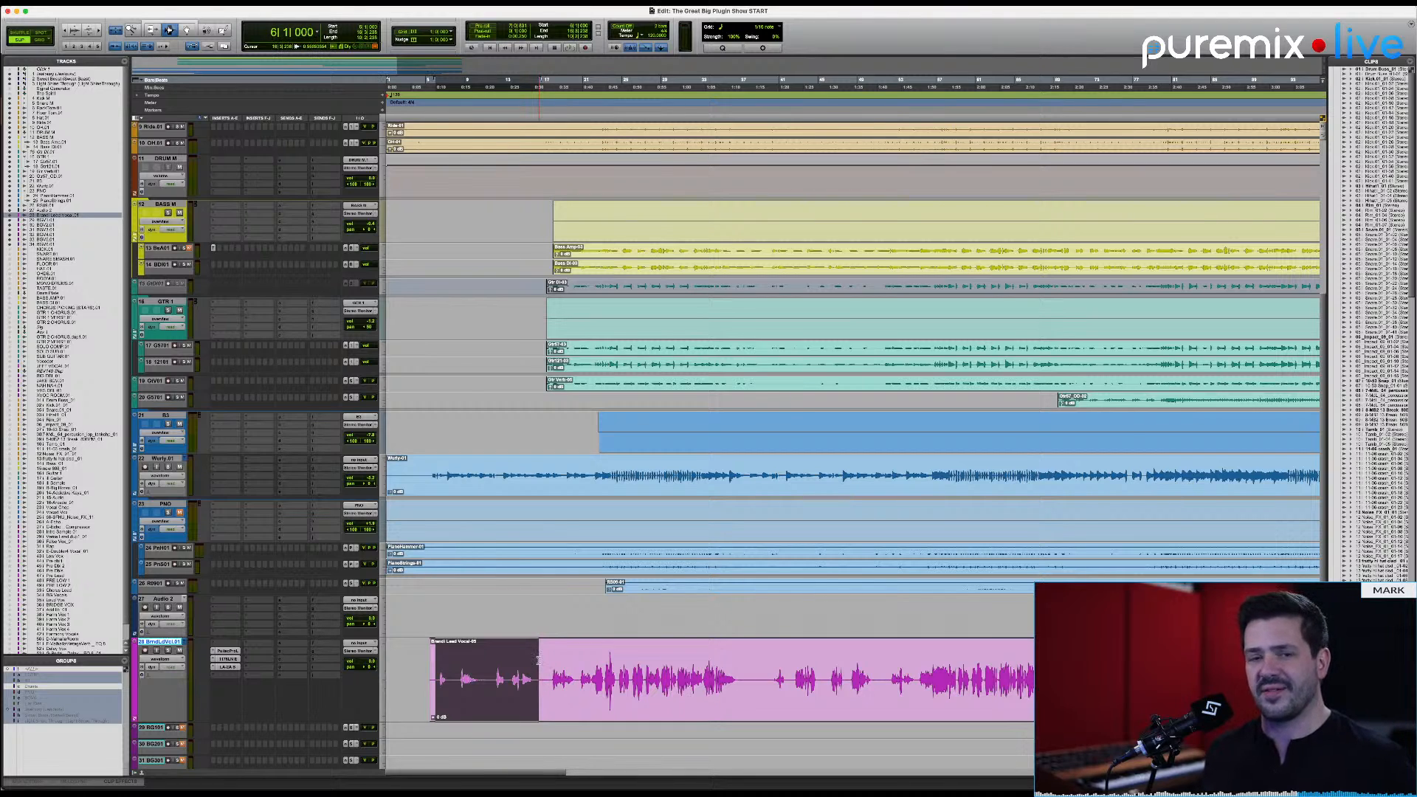
key("space")
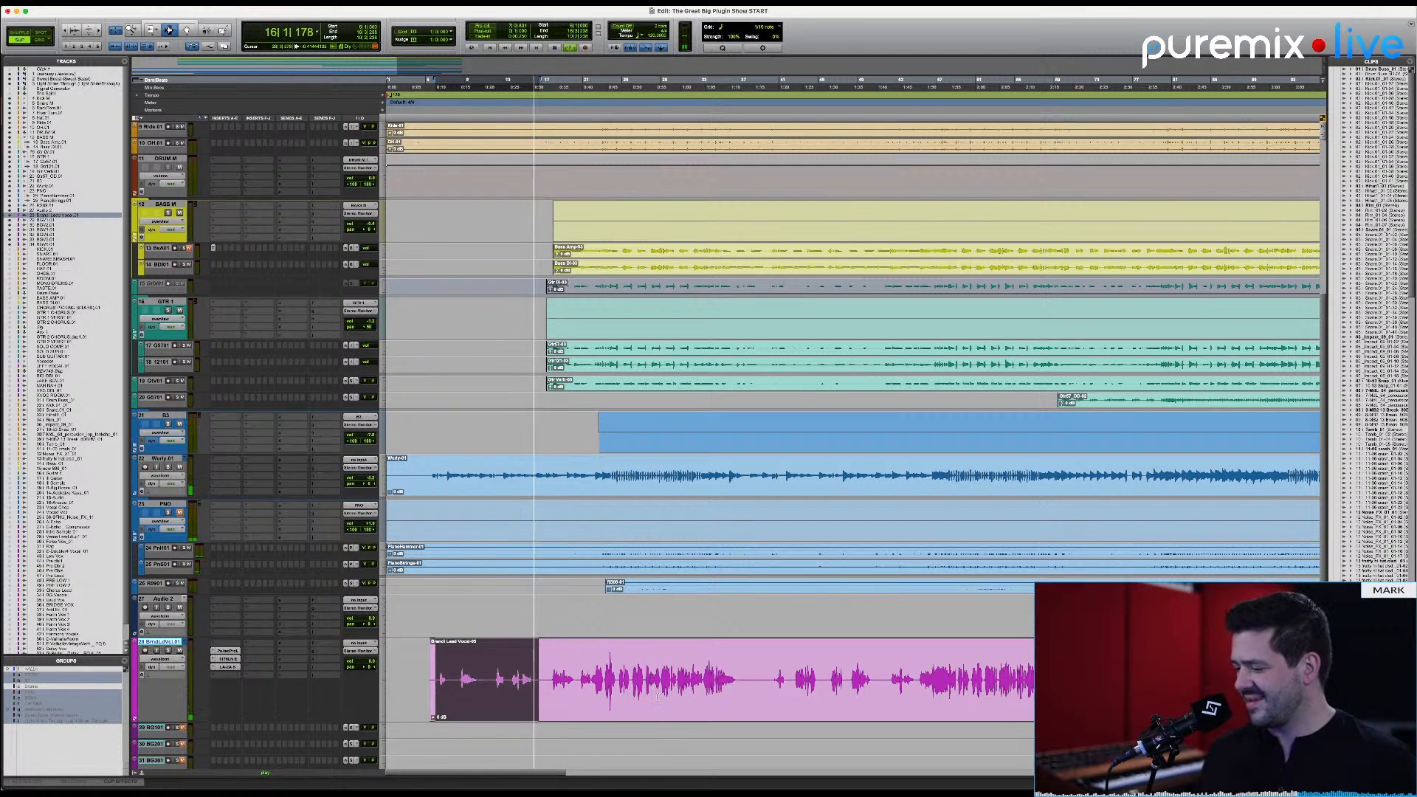
key("space")
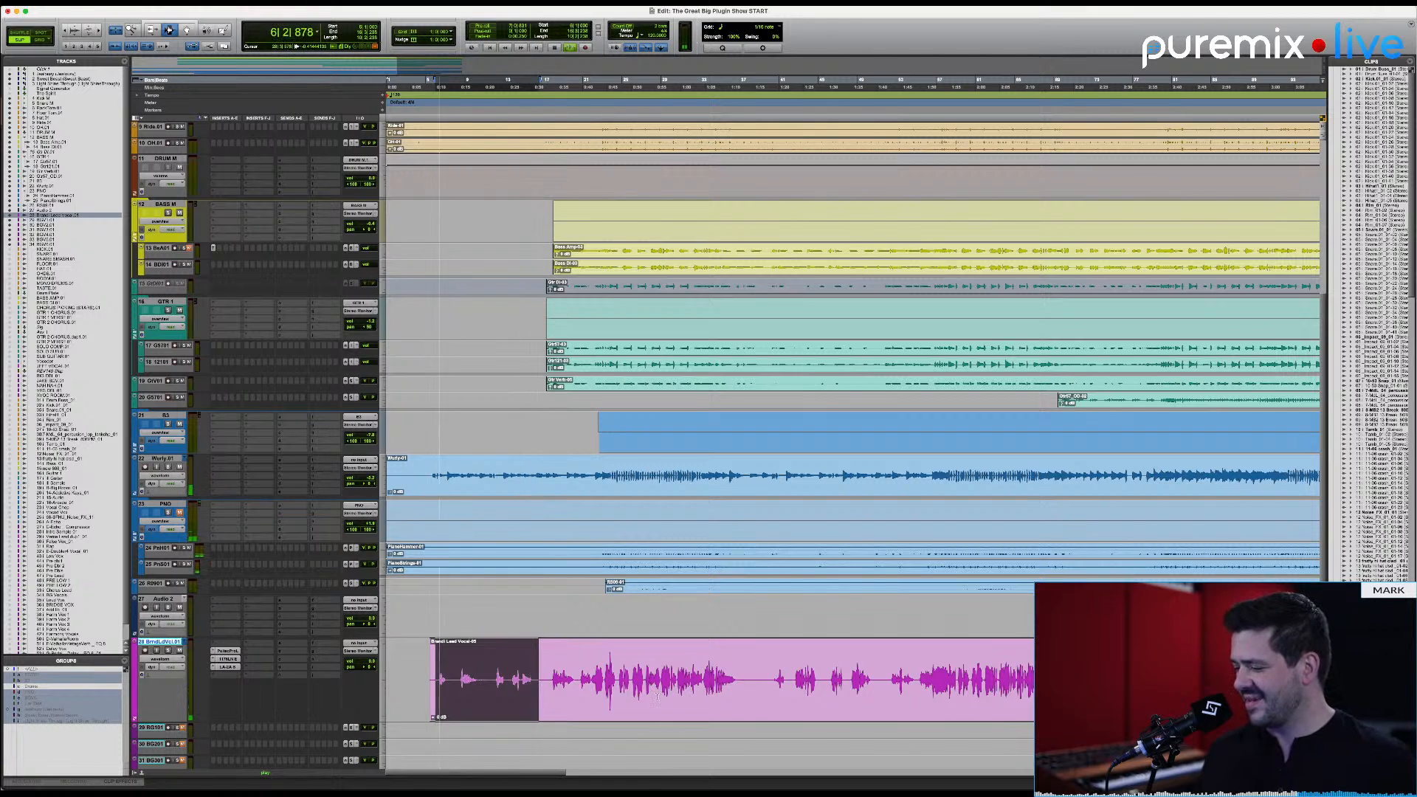
key("space")
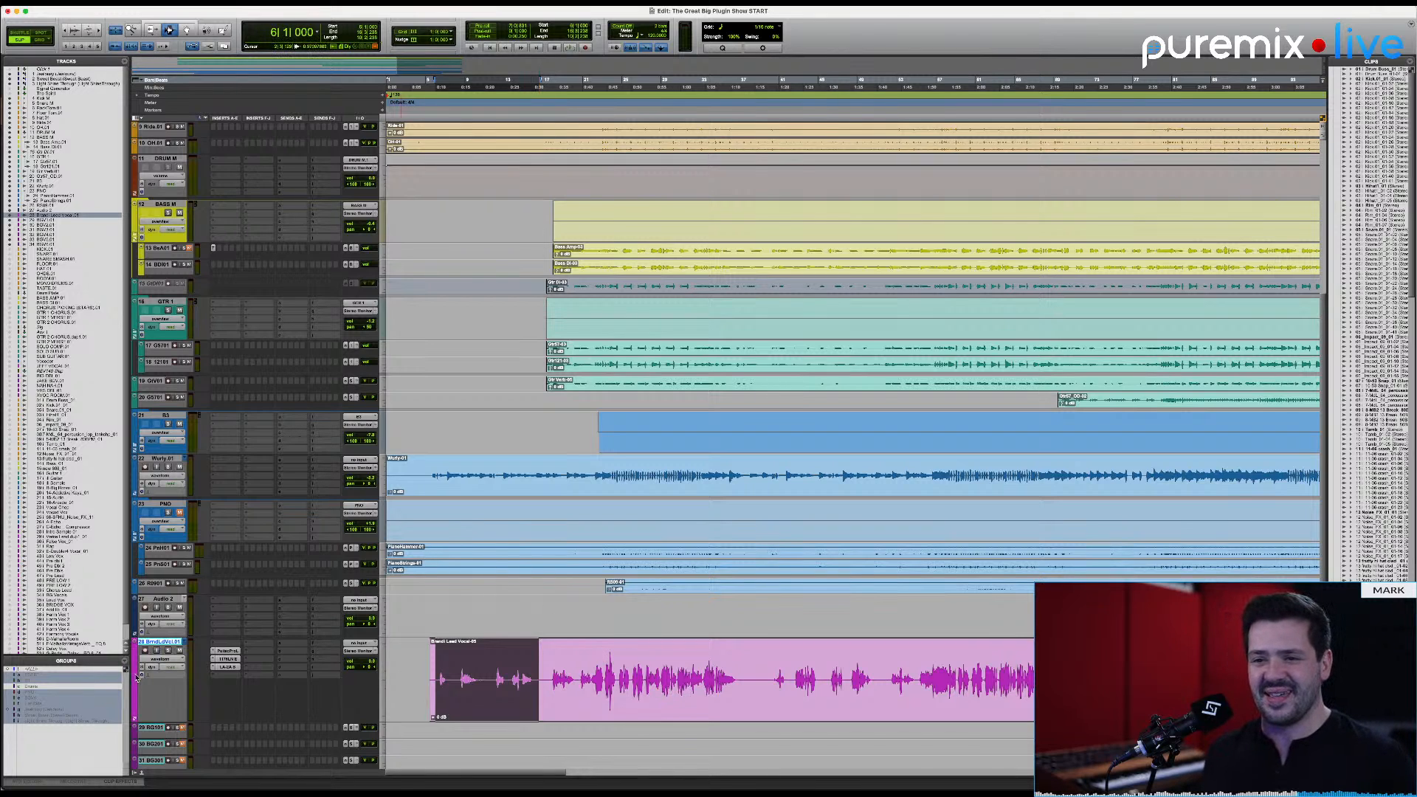
Step: Insert the Density (mono/stereo) plugin on an empty insert slot of the lead vocal track
left_click(258, 645)
left_click(306, 605)
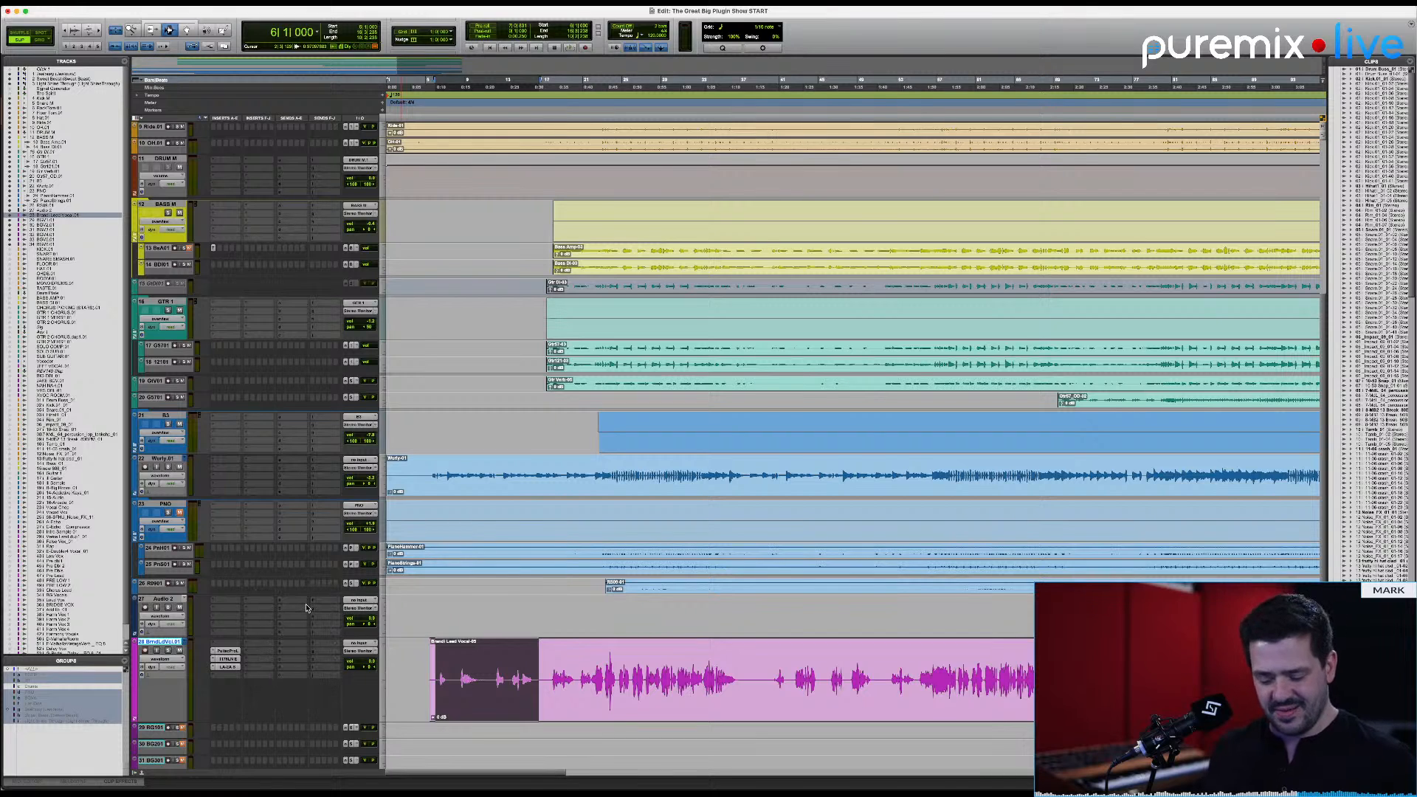
type("densi")
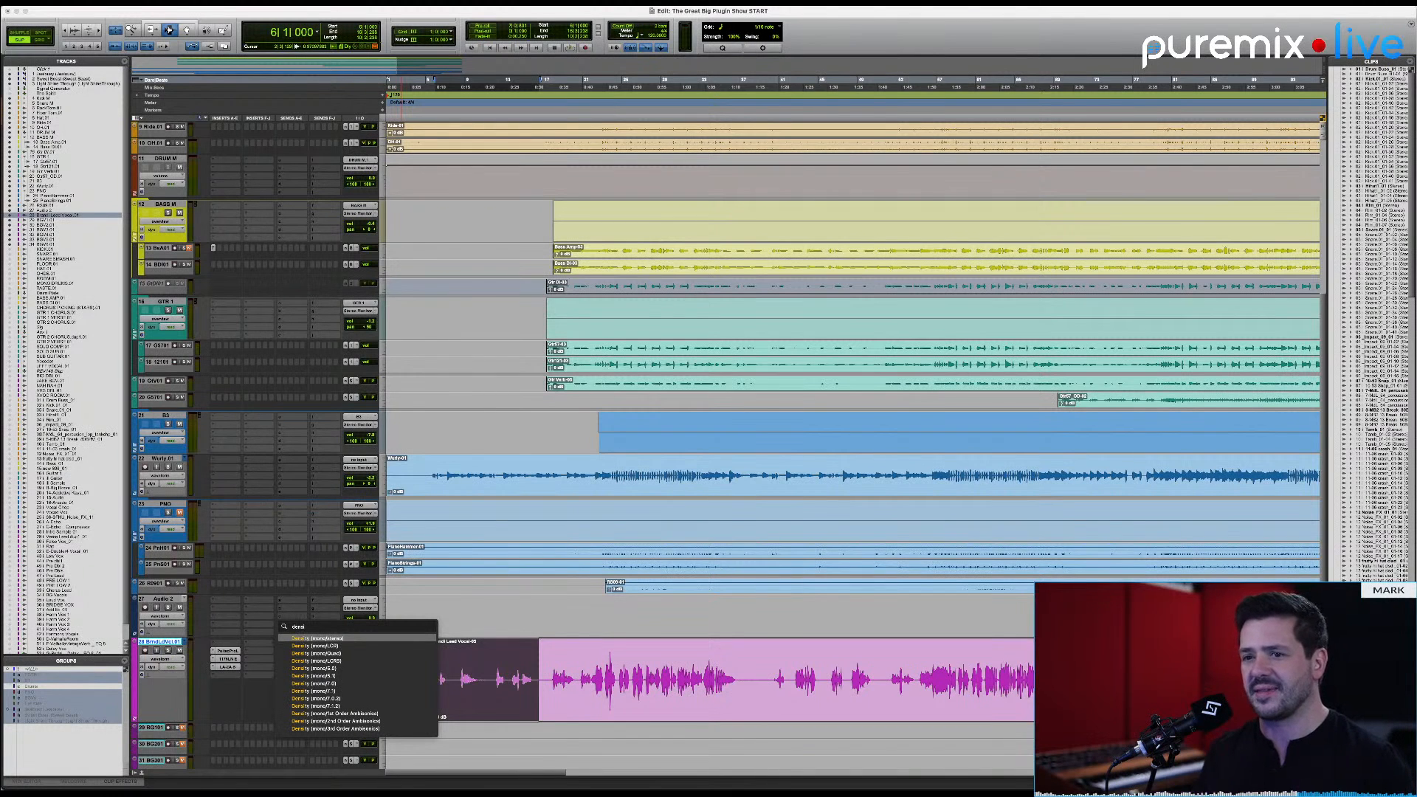
key("Return")
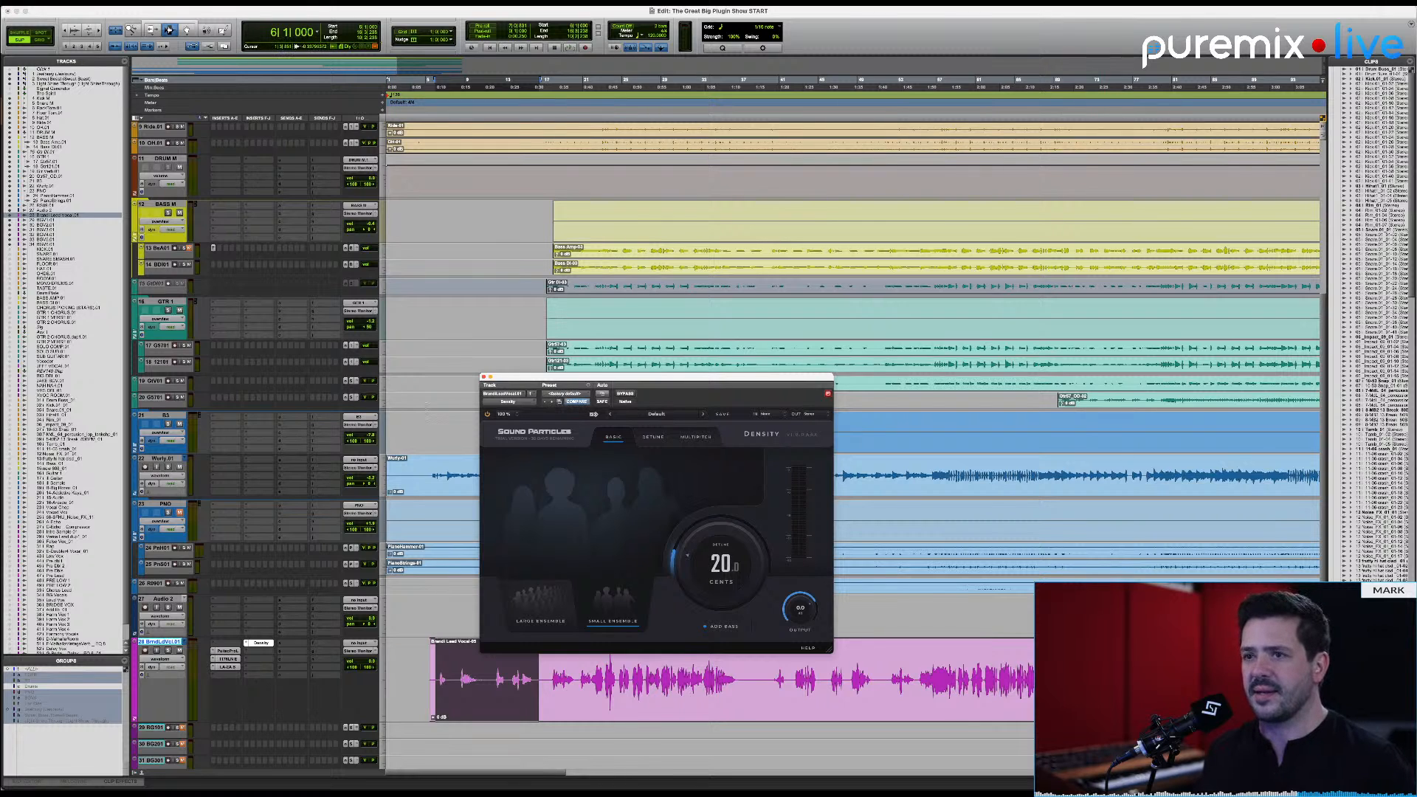
Step: Enlarge the Density window to 300% zoom and reposition it so that more of its interface fits on screen
left_click(508, 415)
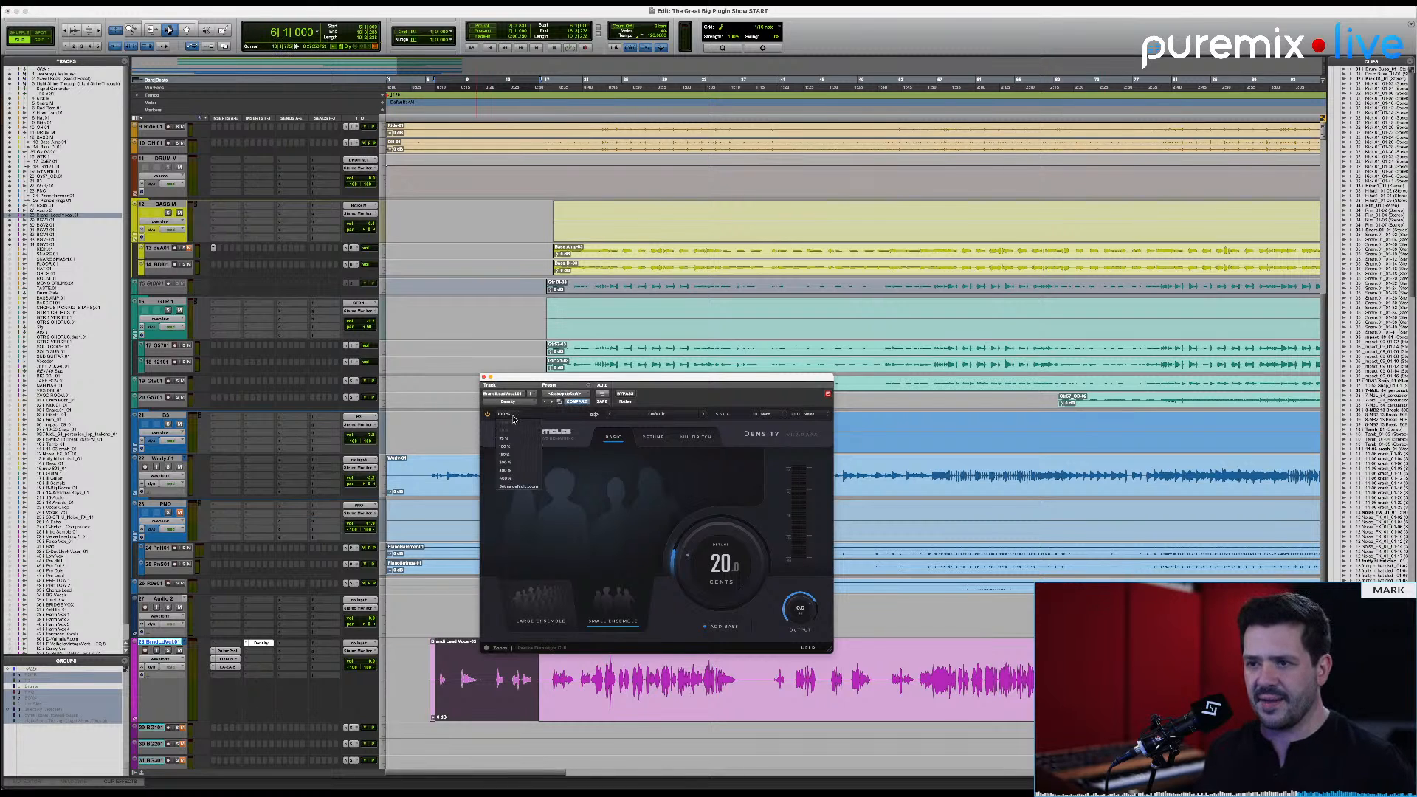
left_click(522, 471)
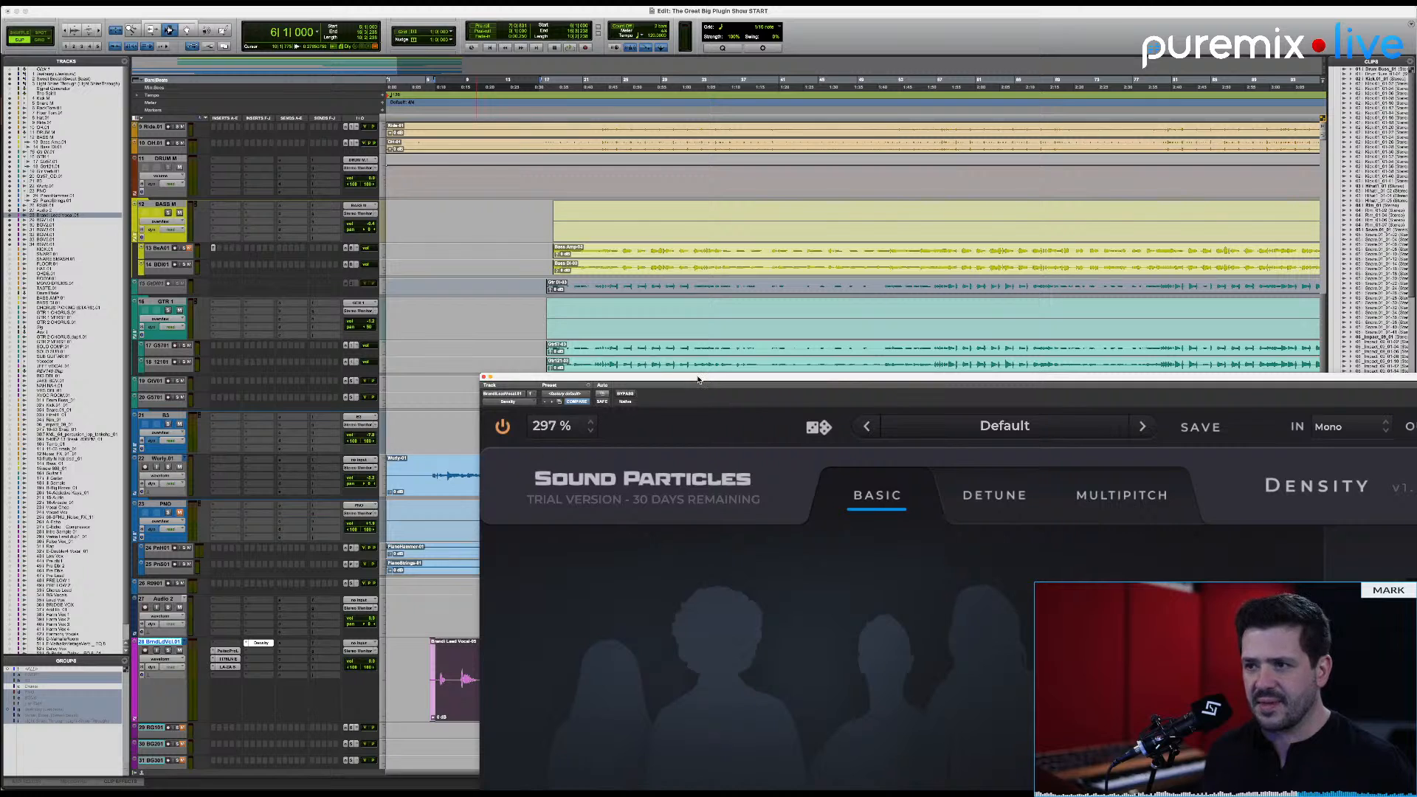
left_click_drag(698, 380, 457, 17)
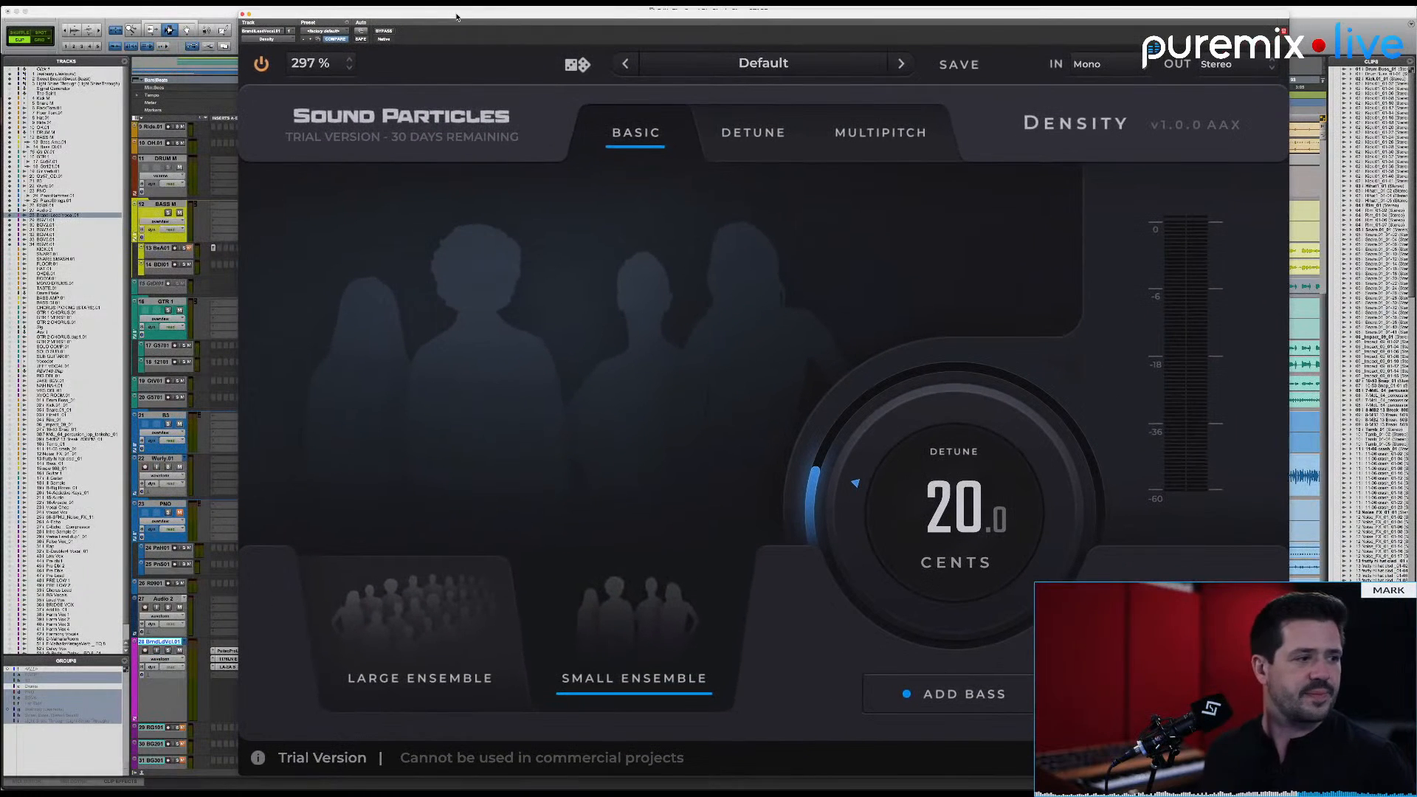
Step: Set the Density window's zoom to 150% and move the window over the middle of the session
left_click(310, 64)
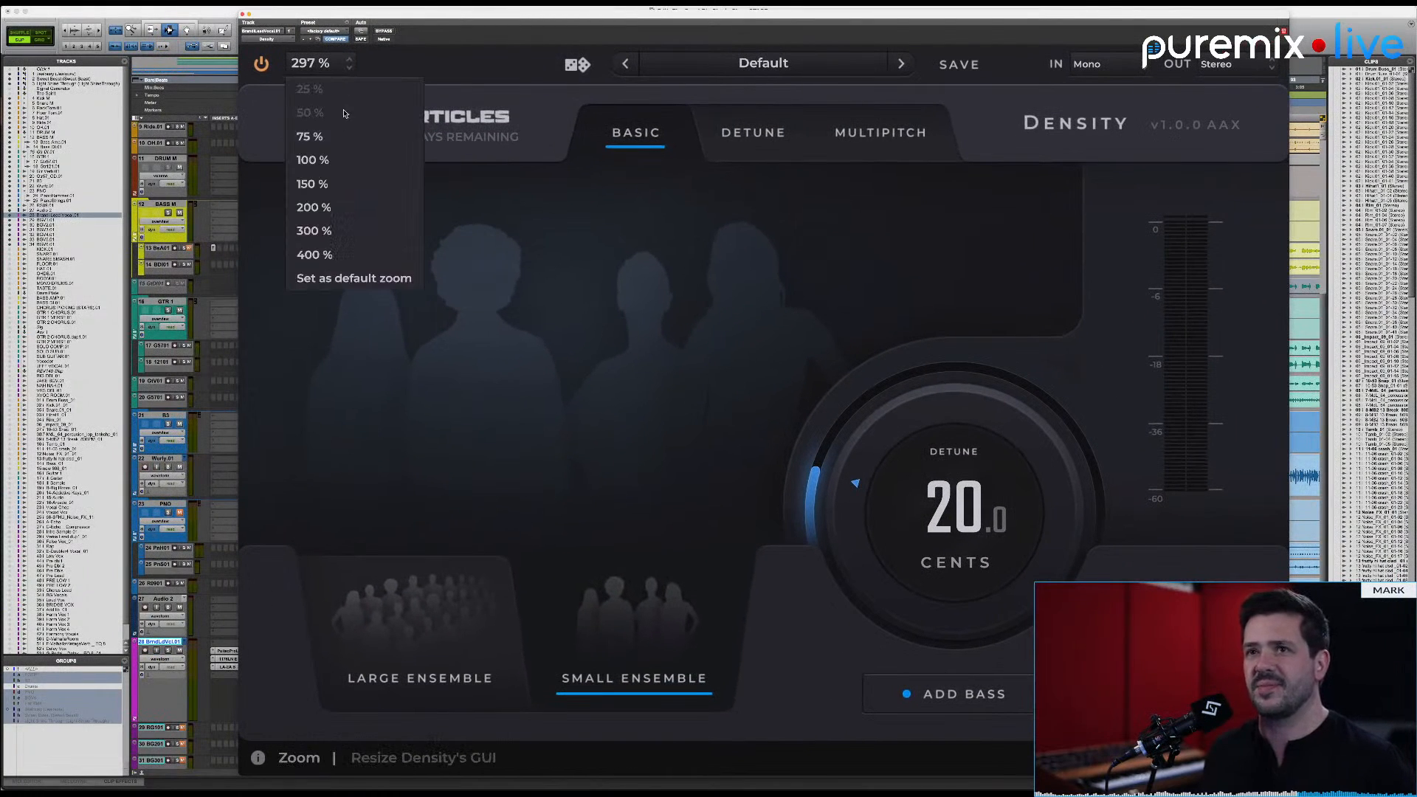
left_click(355, 185)
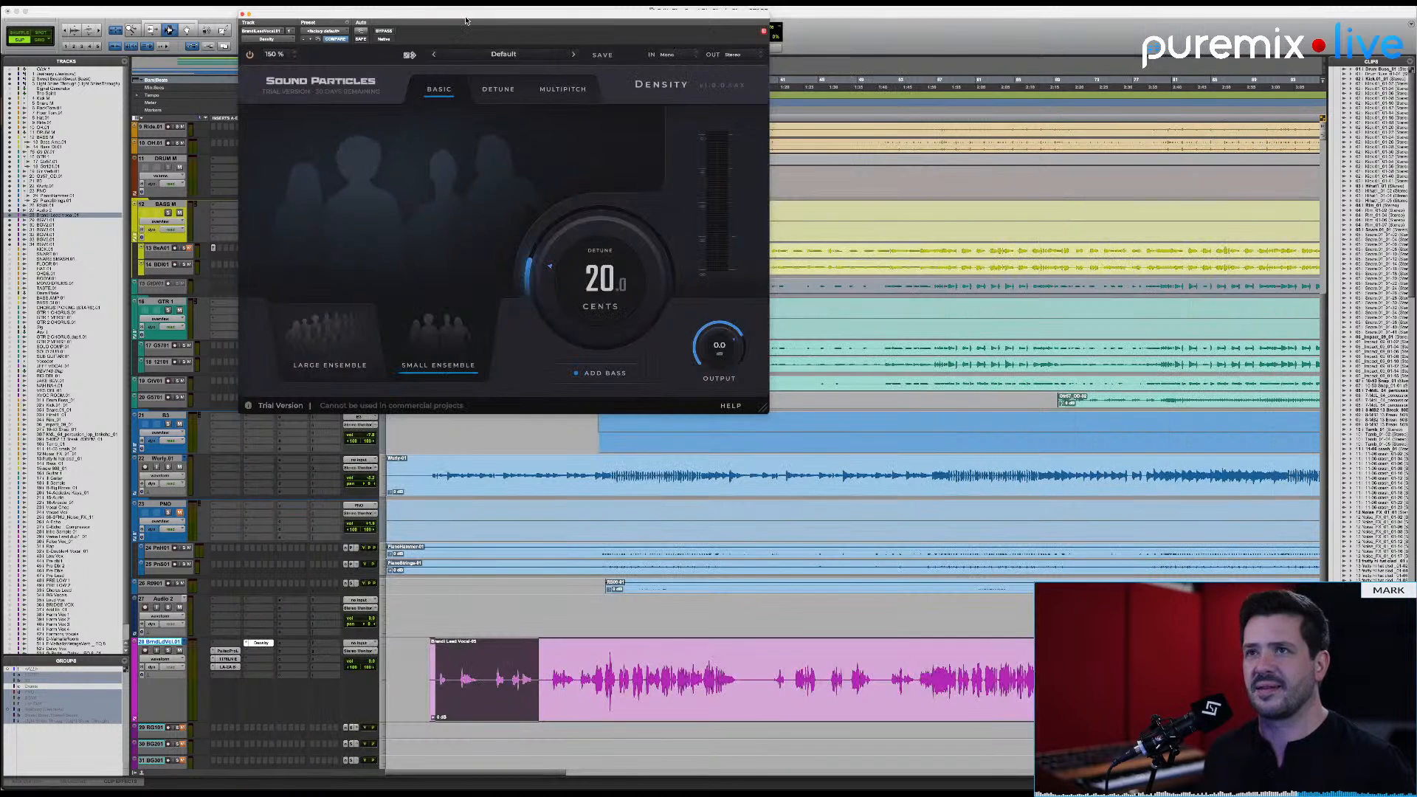
left_click_drag(465, 21, 703, 147)
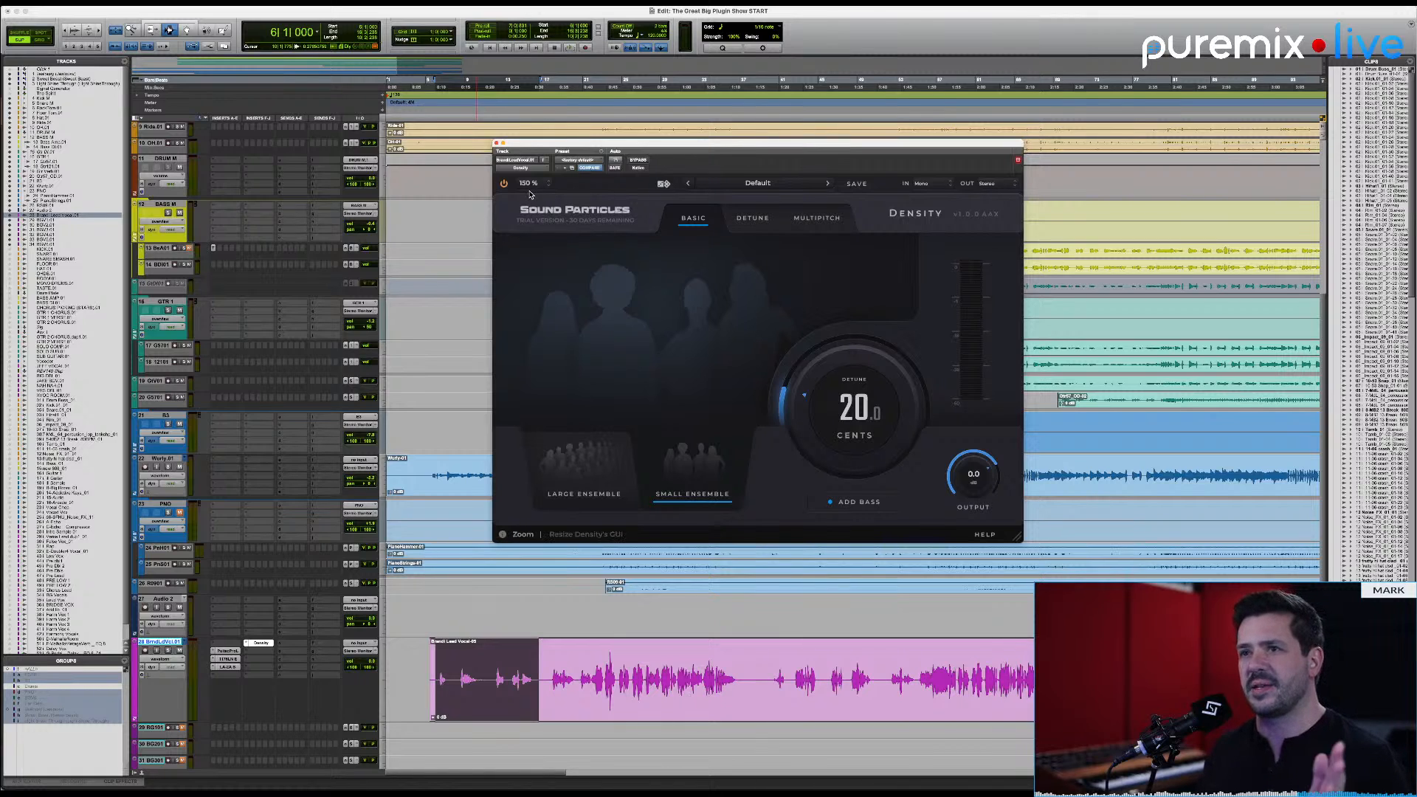
Step: Toggle Density's smooth bypass on and off several times, finishing with the plugin active
left_click(506, 185)
left_click(506, 185)
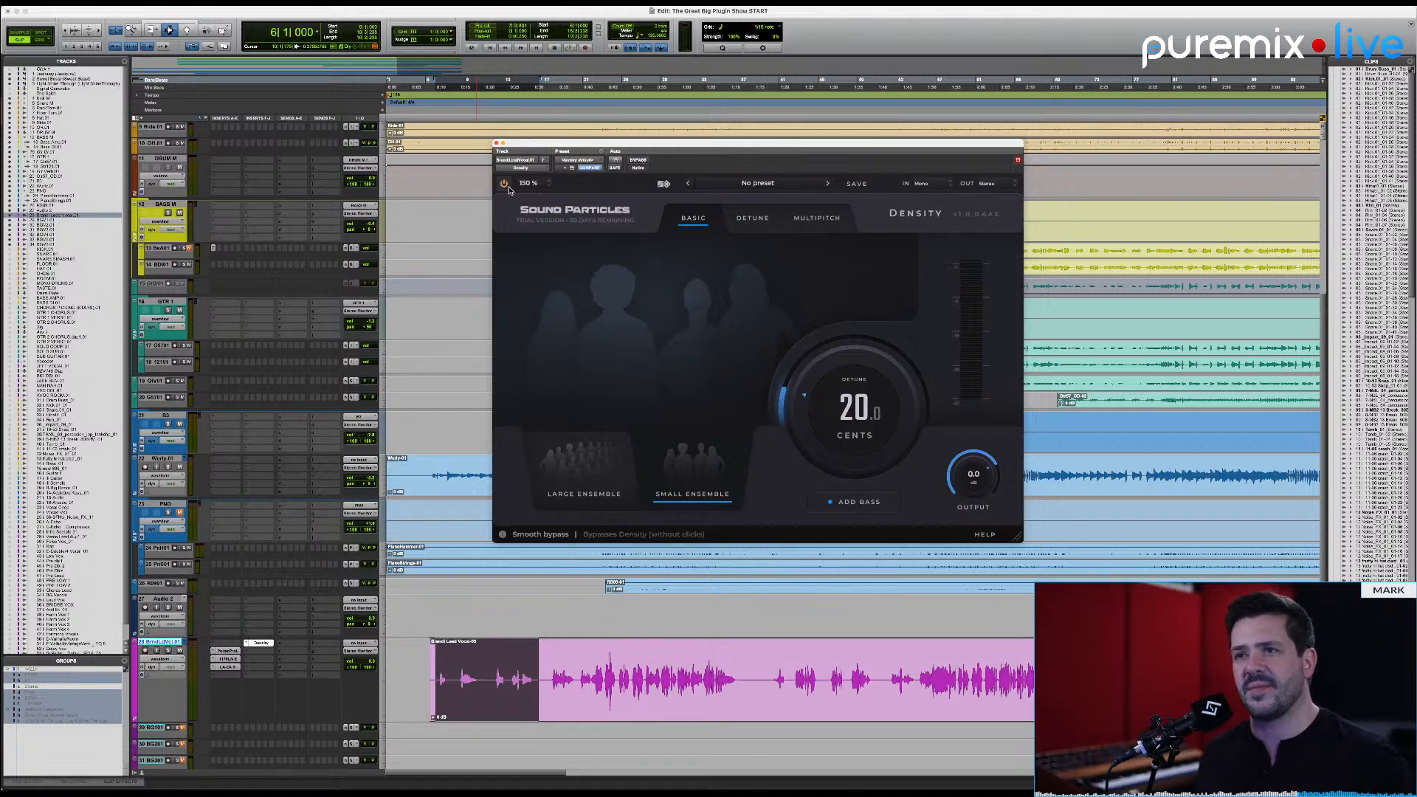
left_click(504, 184)
left_click(505, 185)
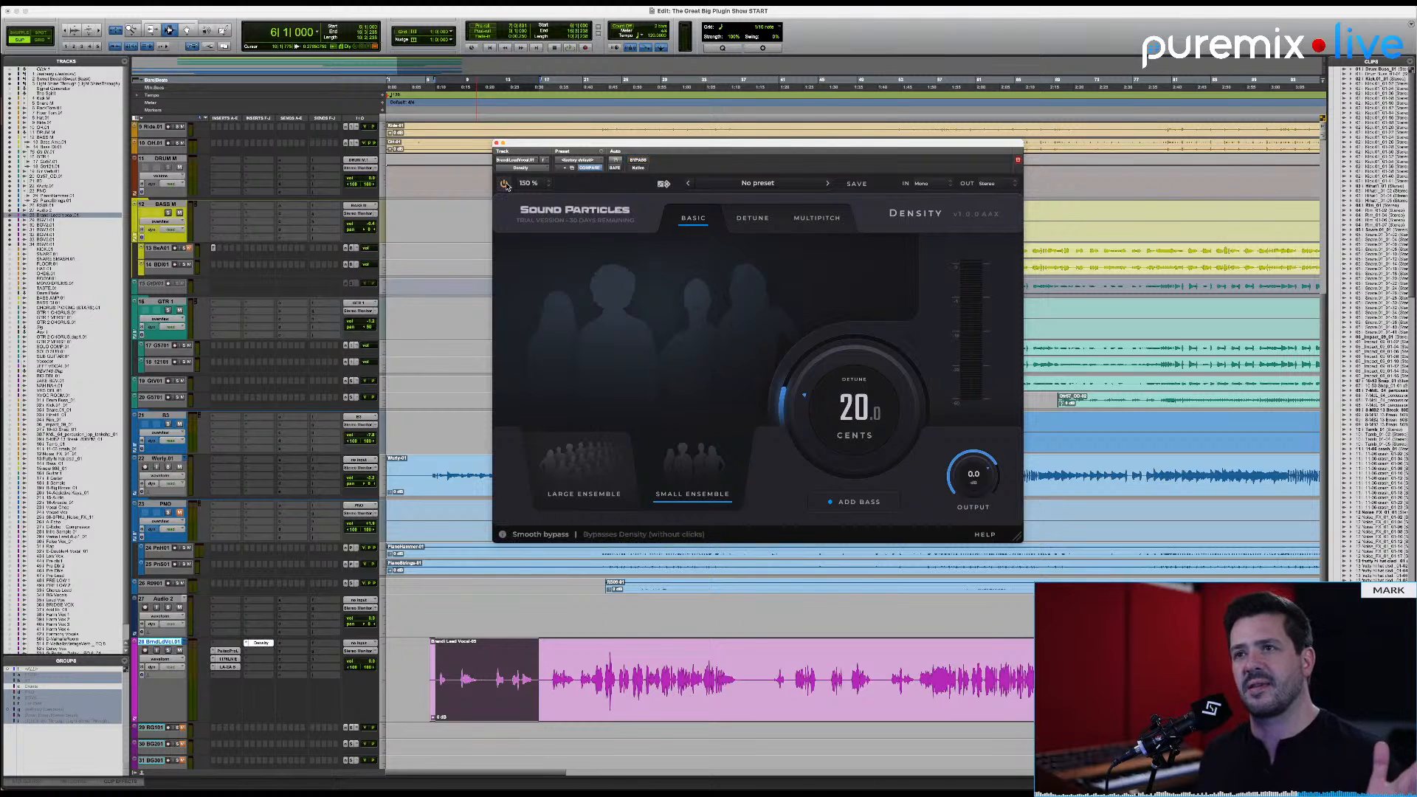
left_click(505, 185)
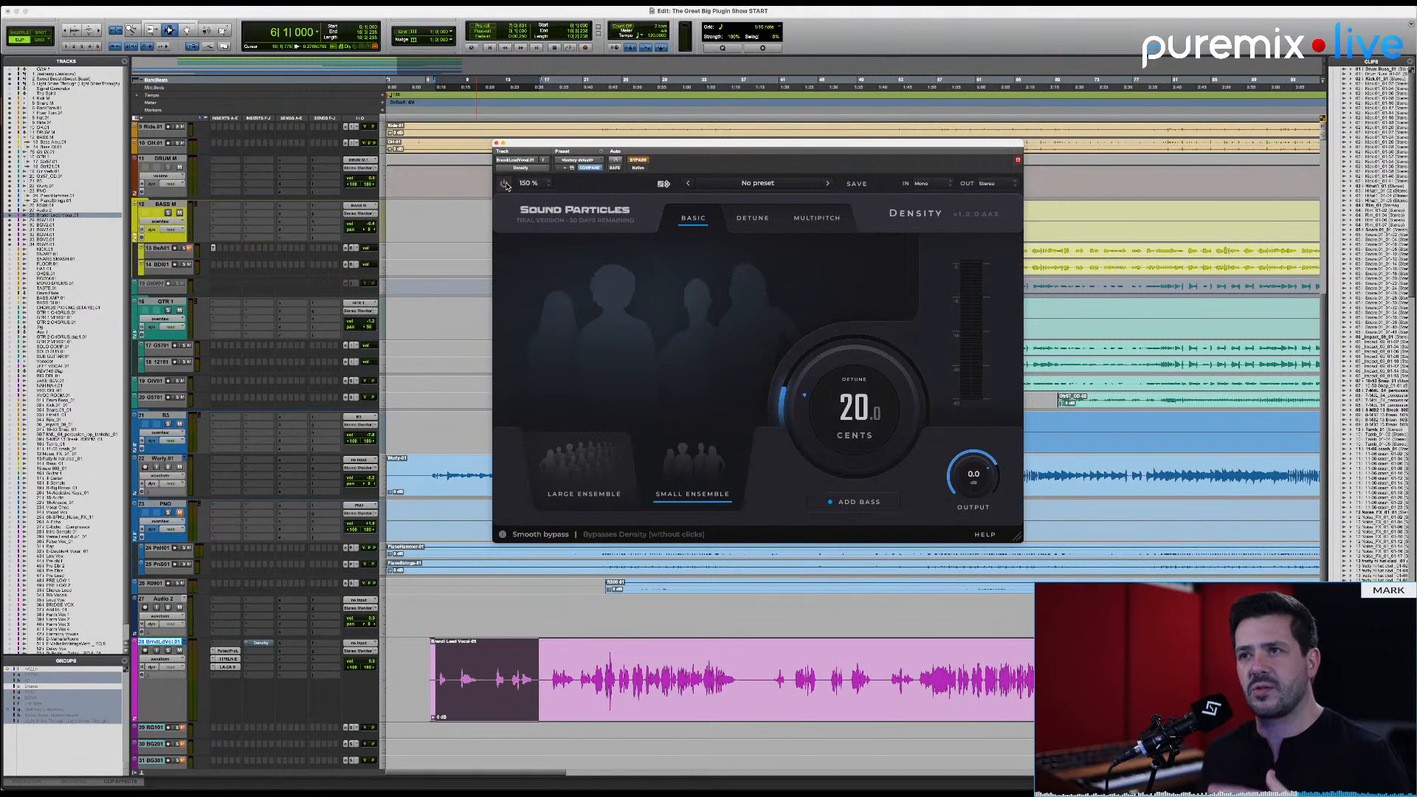
left_click(505, 185)
left_click(506, 186)
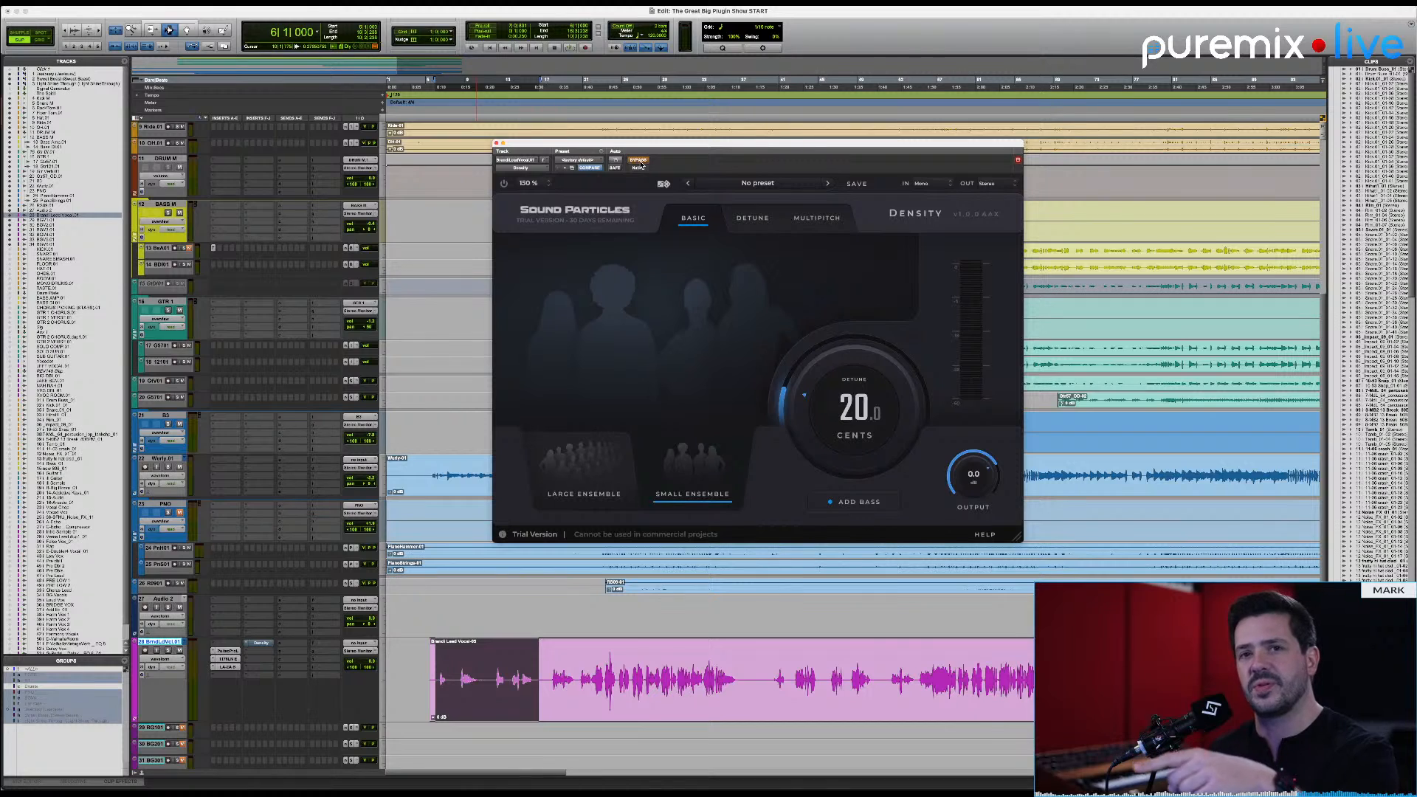
left_click(504, 184)
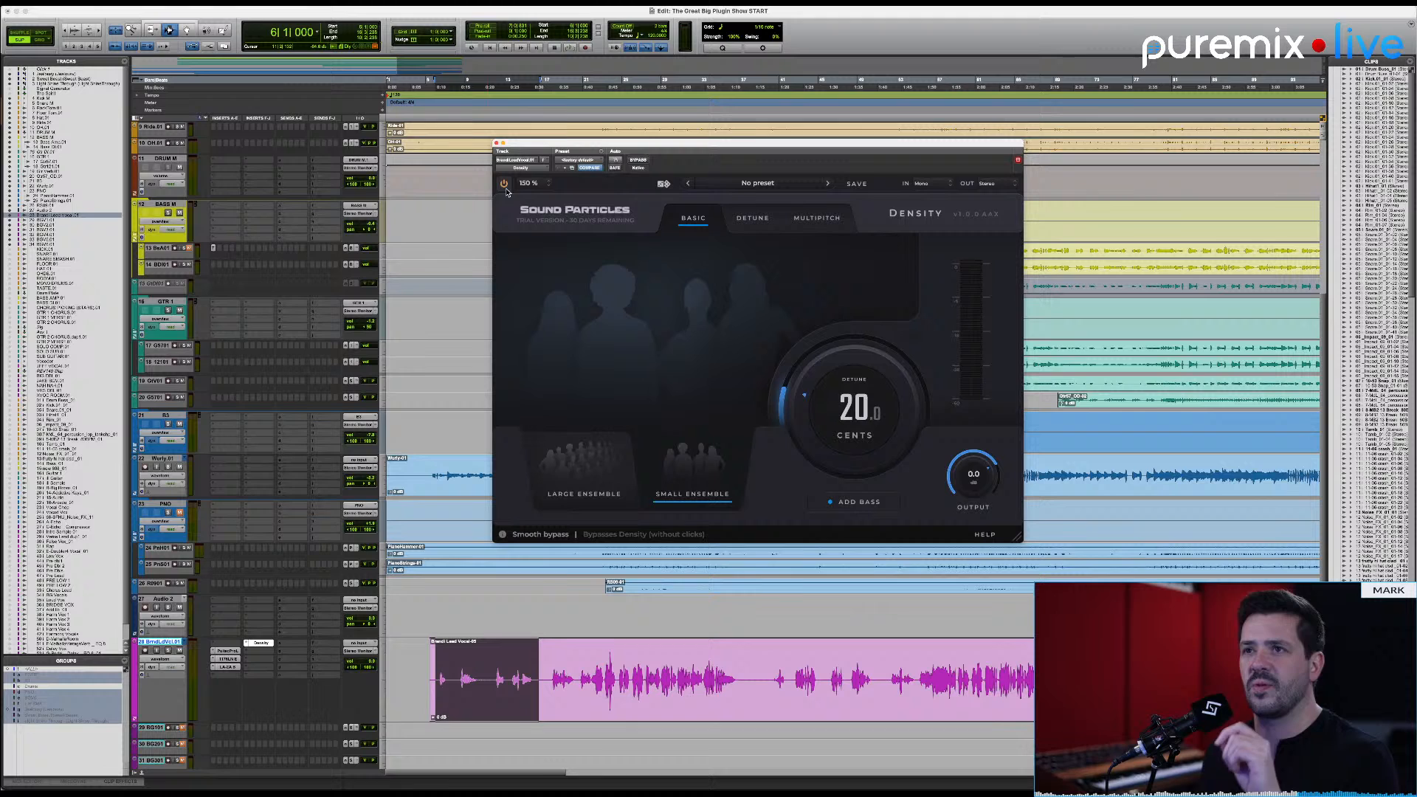
Step: Bypass Density with the Pro Tools bypass, reactivate it with smooth bypass, and leave it bypassed
left_click(639, 161)
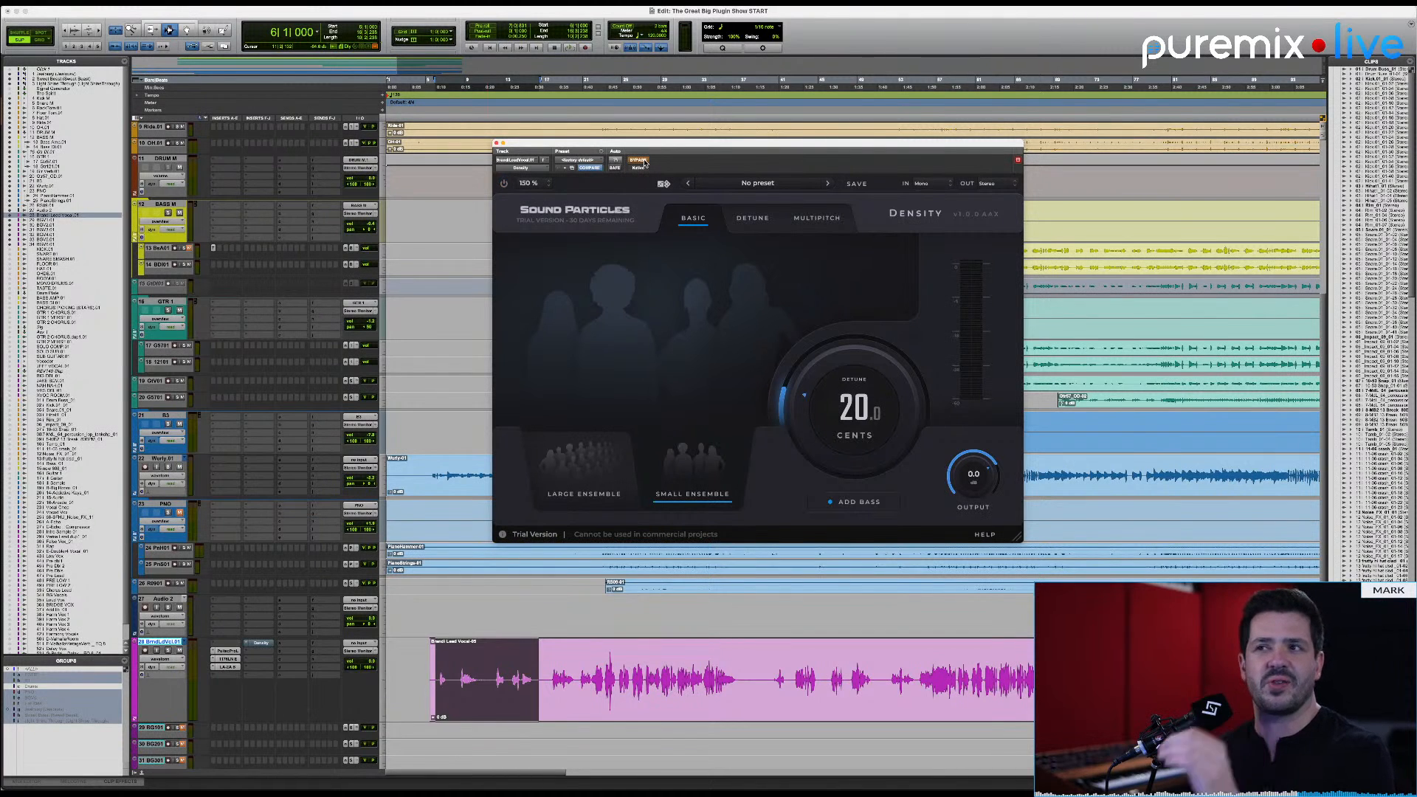
left_click(506, 186)
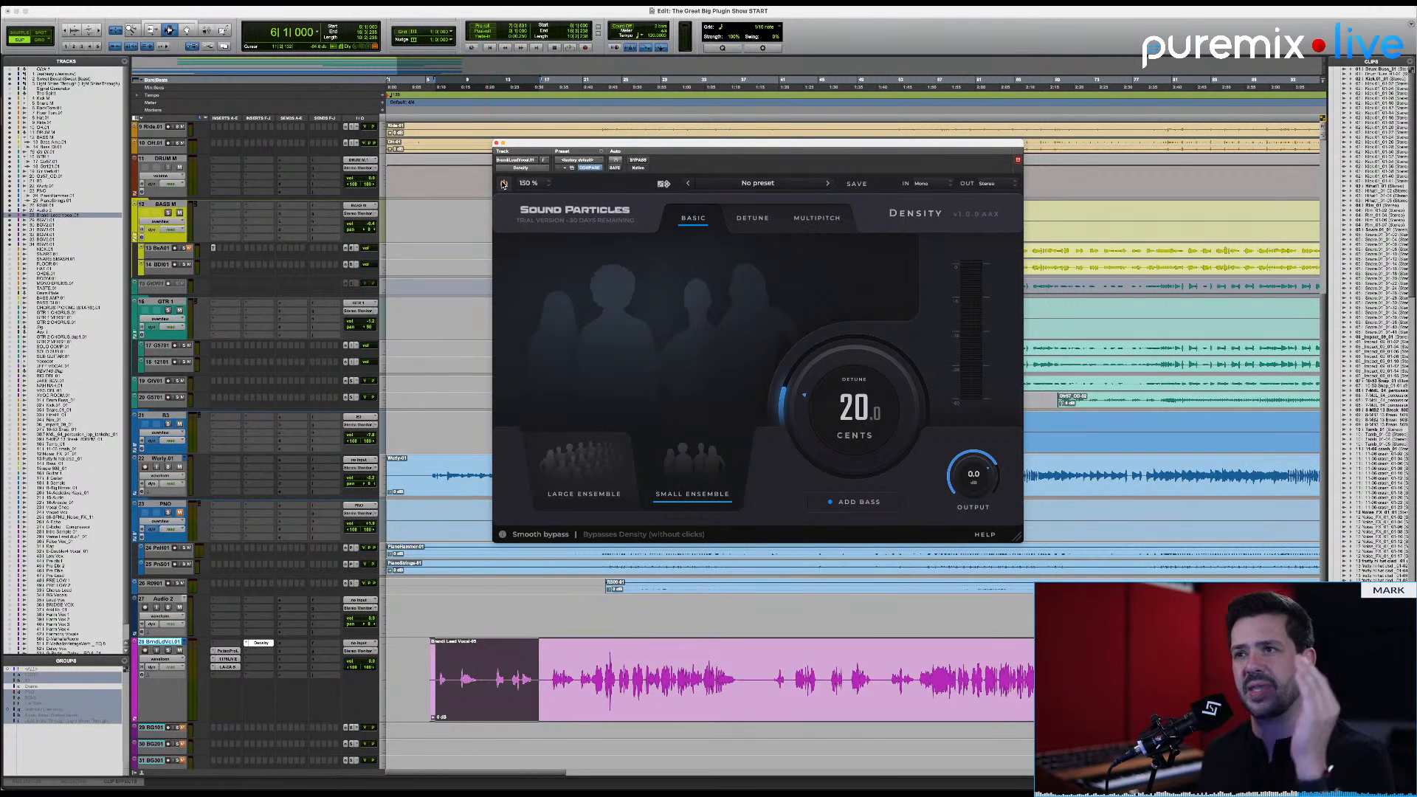
left_click(503, 185)
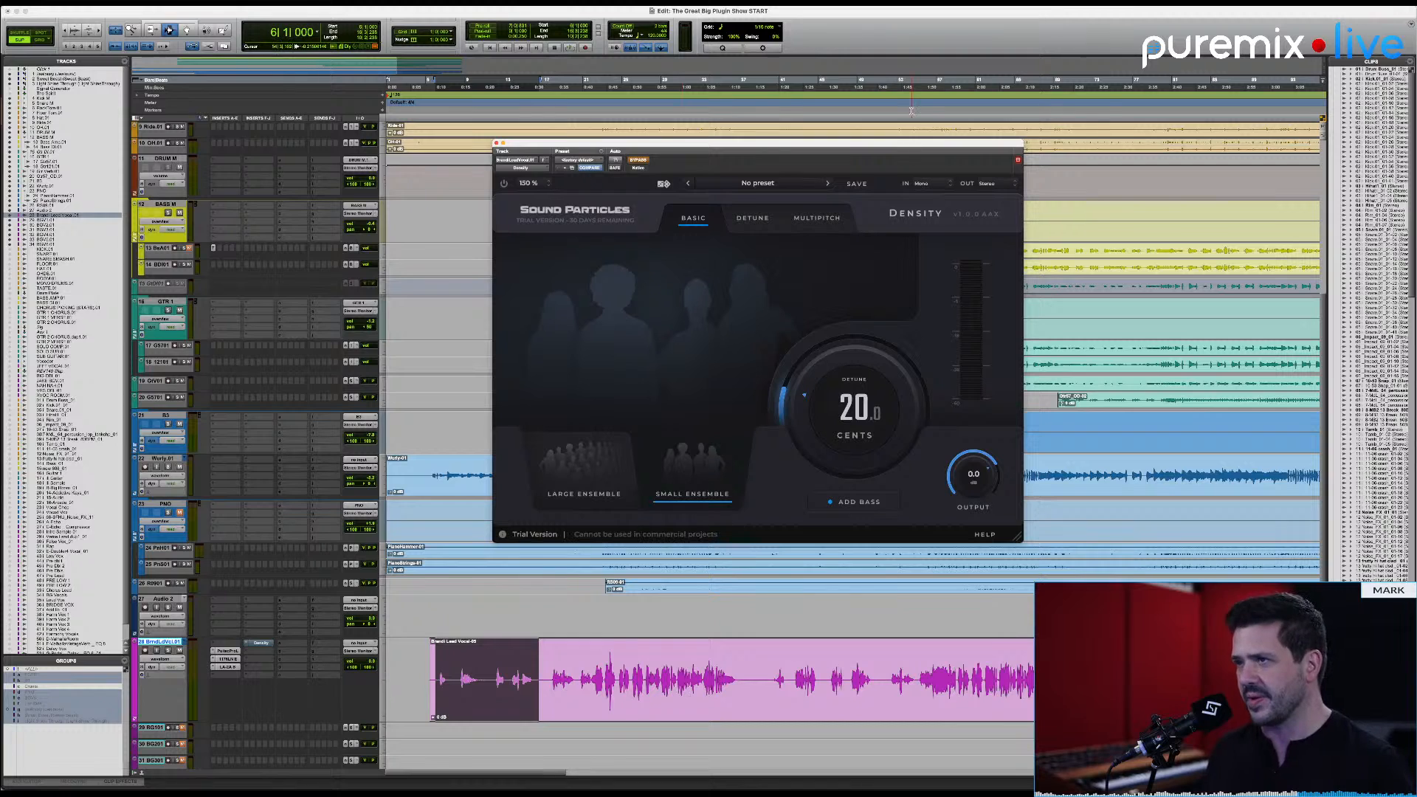
Step: Review the input formats and the available stereo output formats offered by Density
left_click(944, 186)
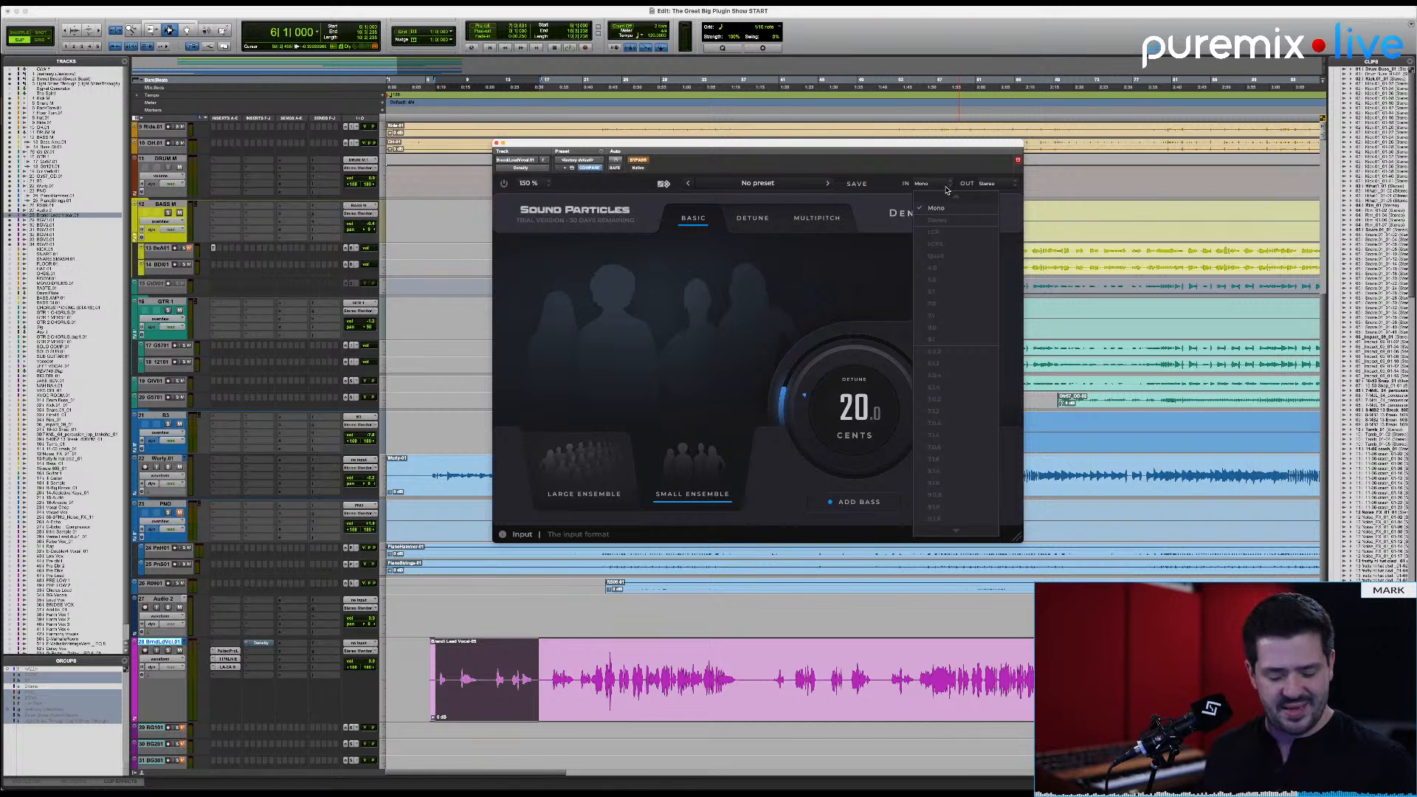
left_click(998, 186)
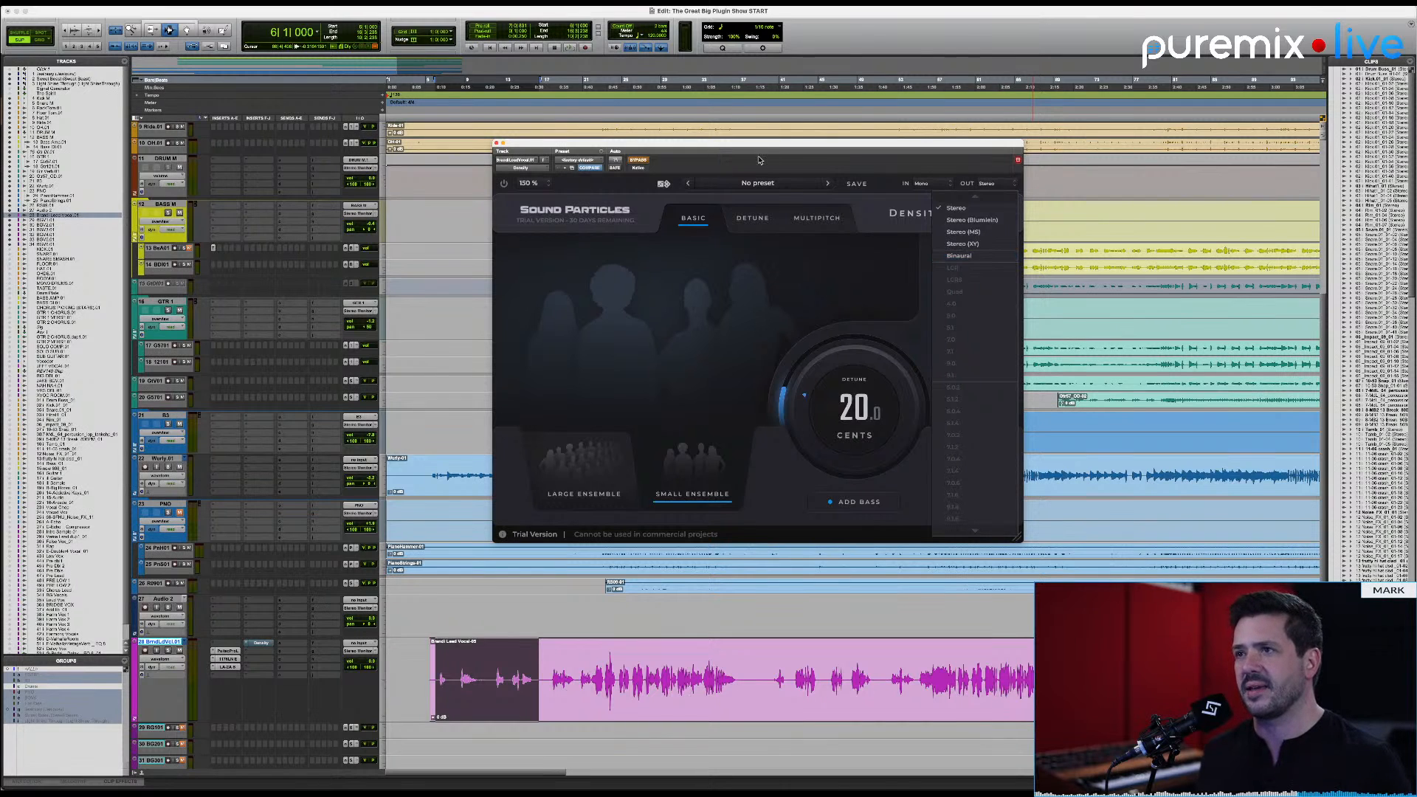
Step: Audition the selected opening passage of the lead vocal with Density bypassed
left_click(639, 161)
left_click(639, 161)
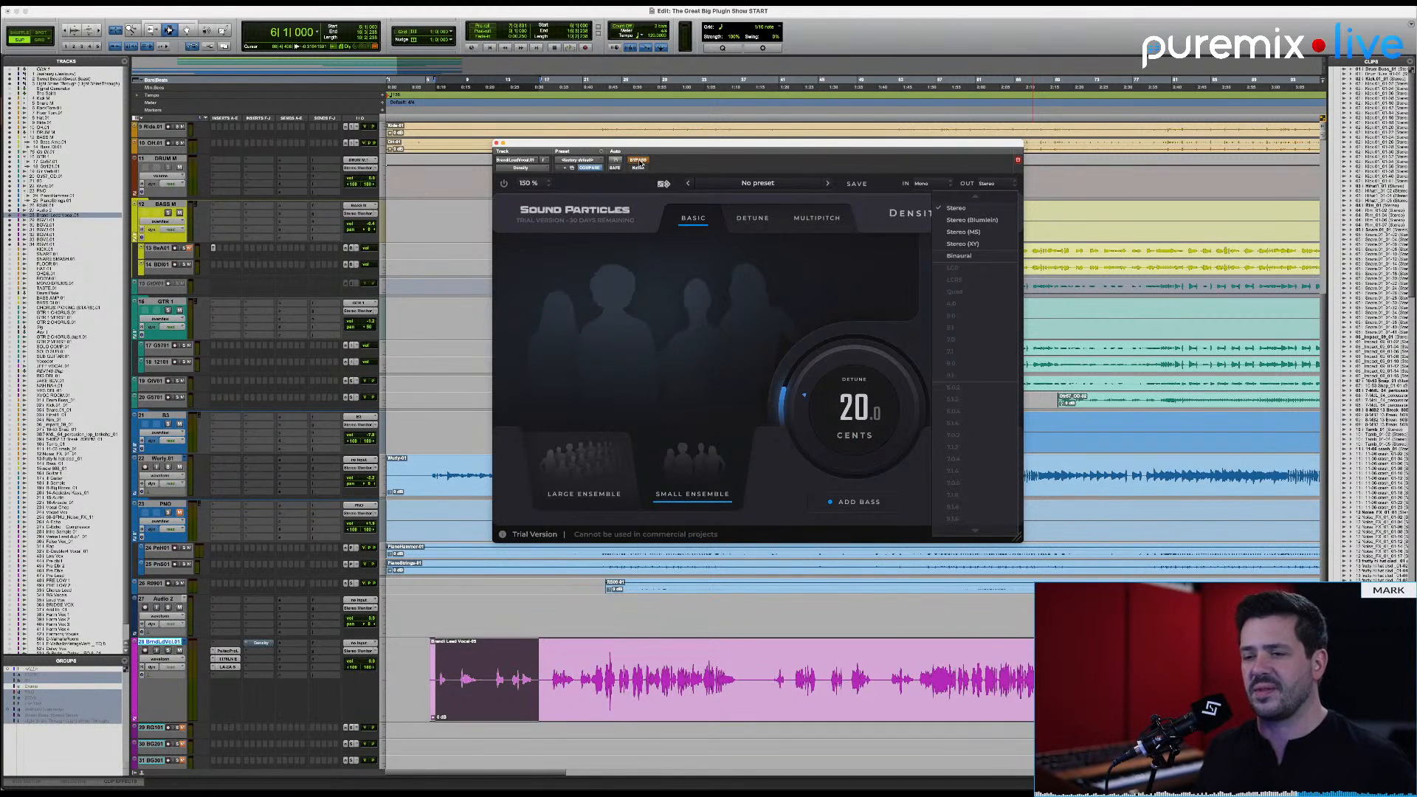
key("space")
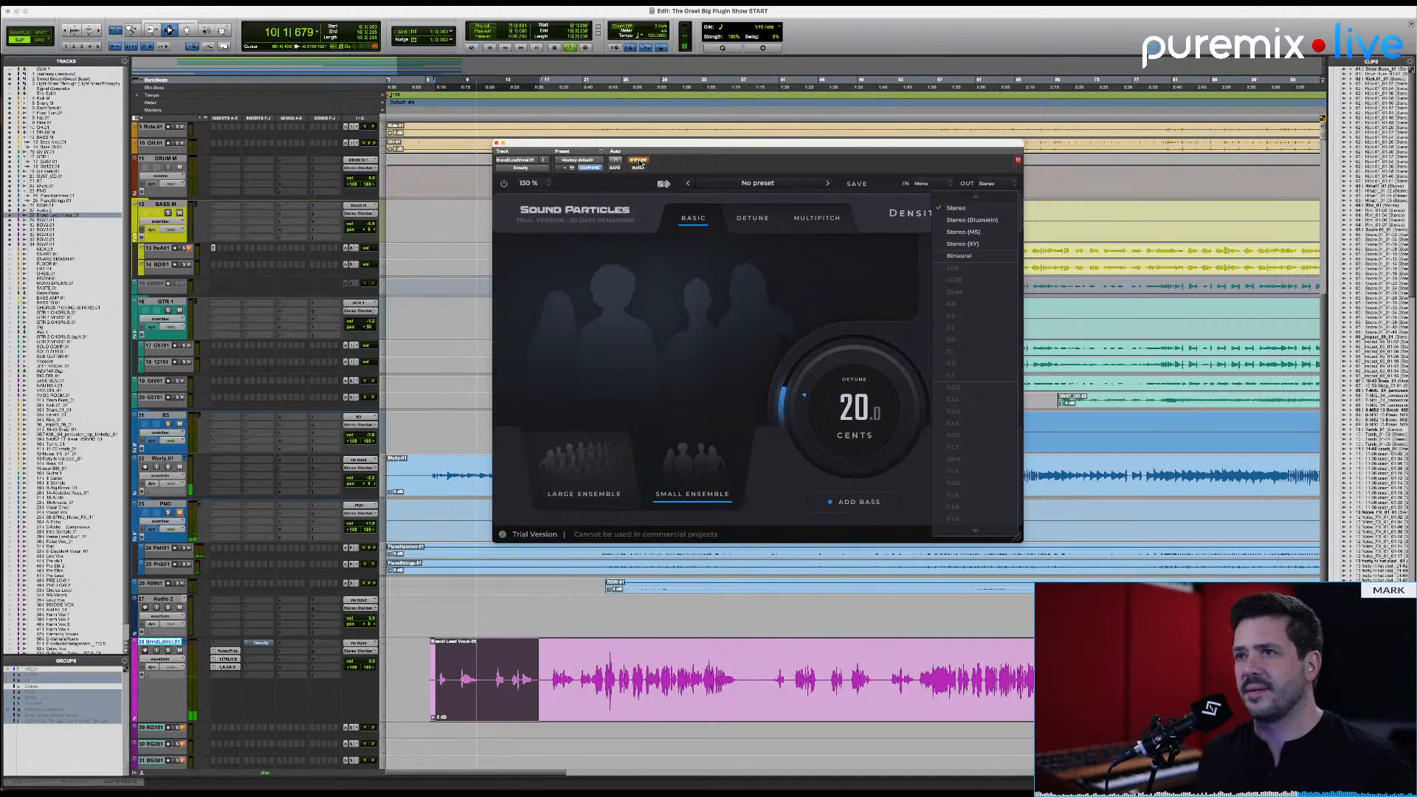
key("space")
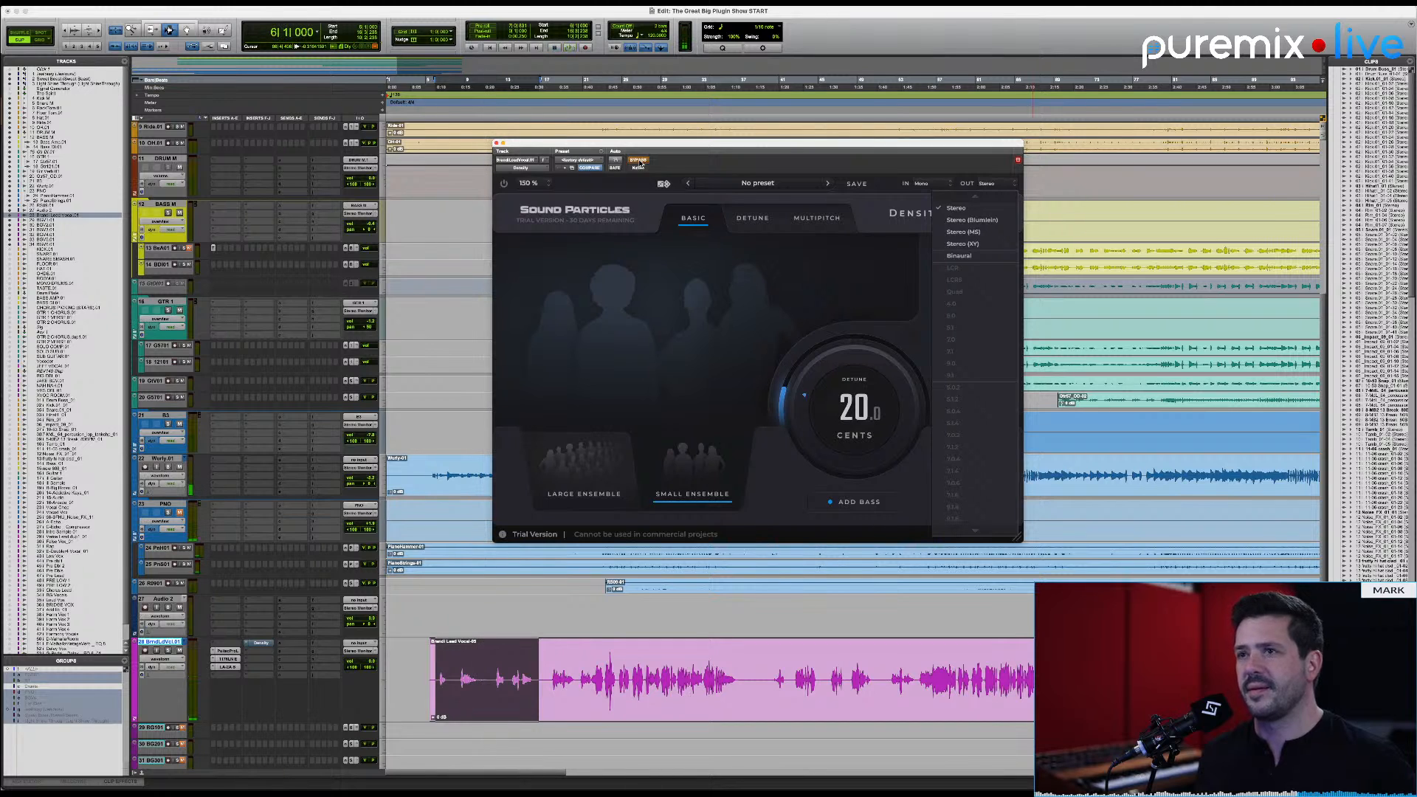
Step: Reactivate Density and audition the same vocal passage with the small ensemble at 20 cents of detune
left_click(639, 160)
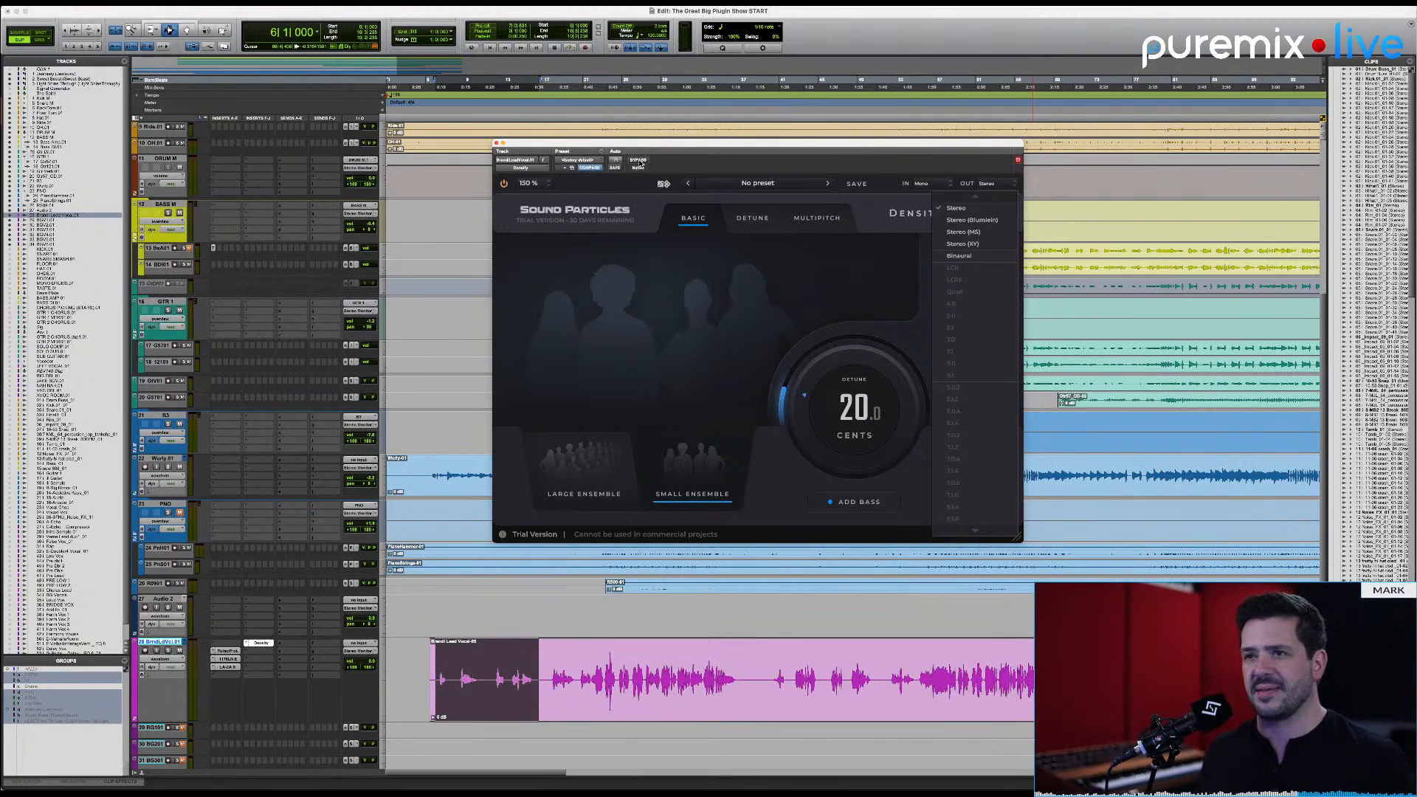
key("space")
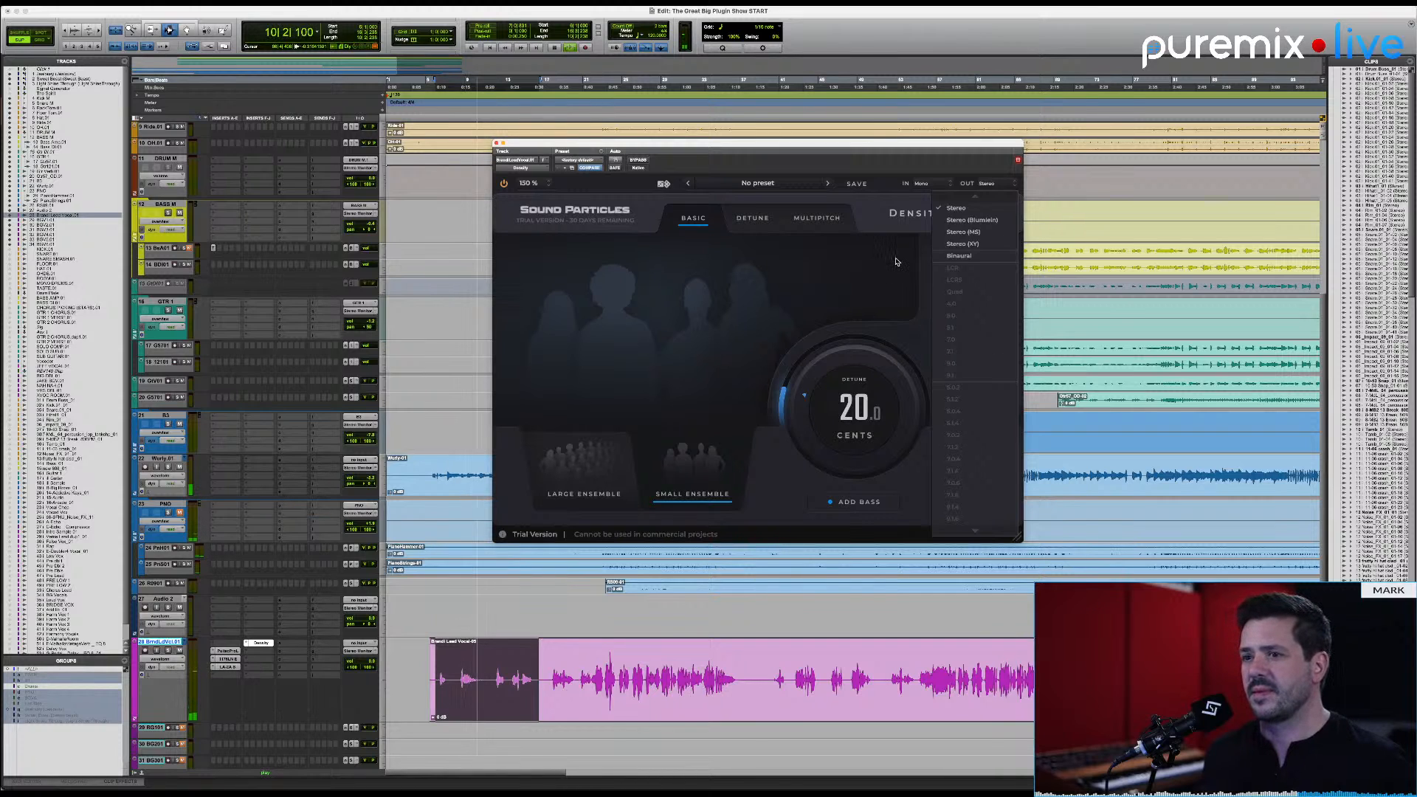
key("space")
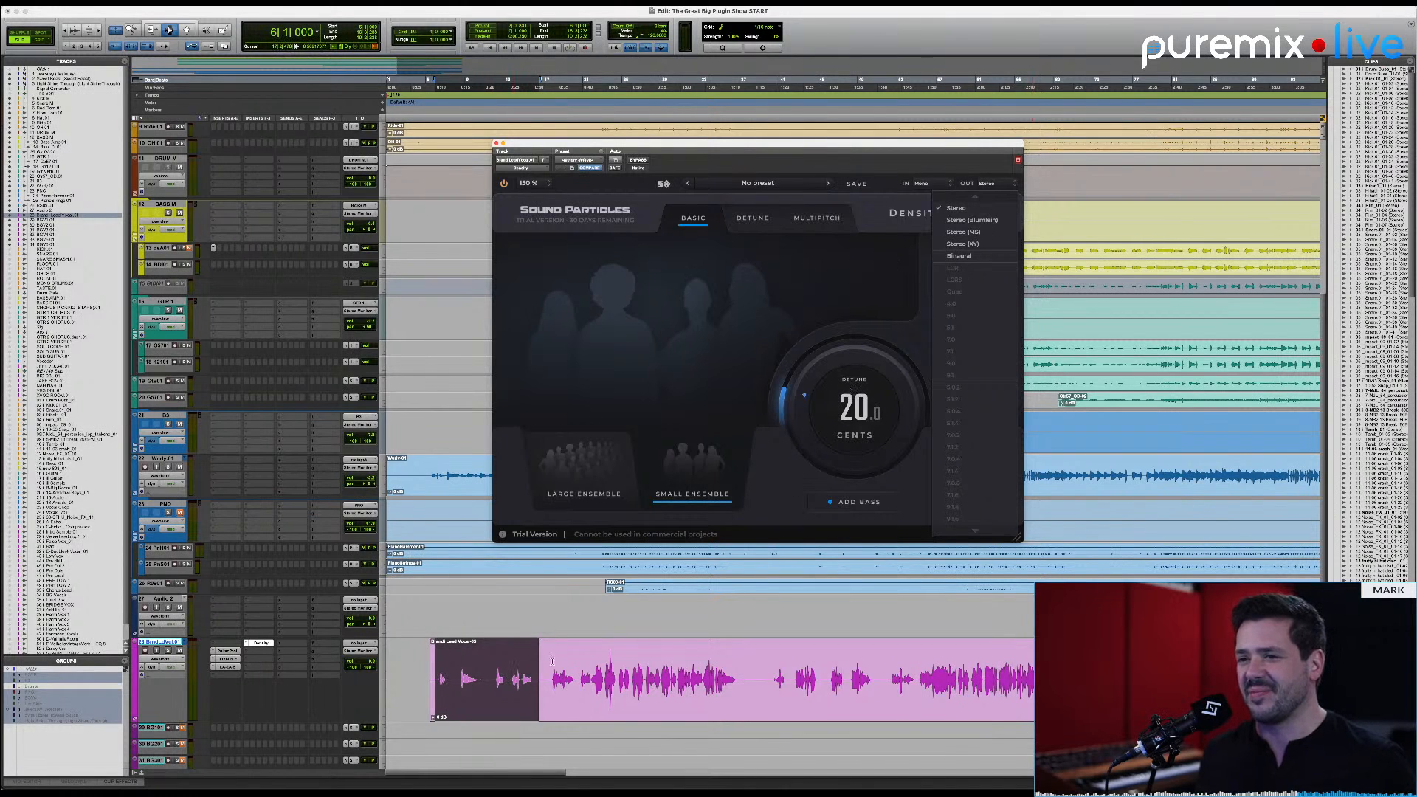
Step: During playback, turn off Density's added bass voices and raise the detune through 50 cents to about 64.5 cents
key("space")
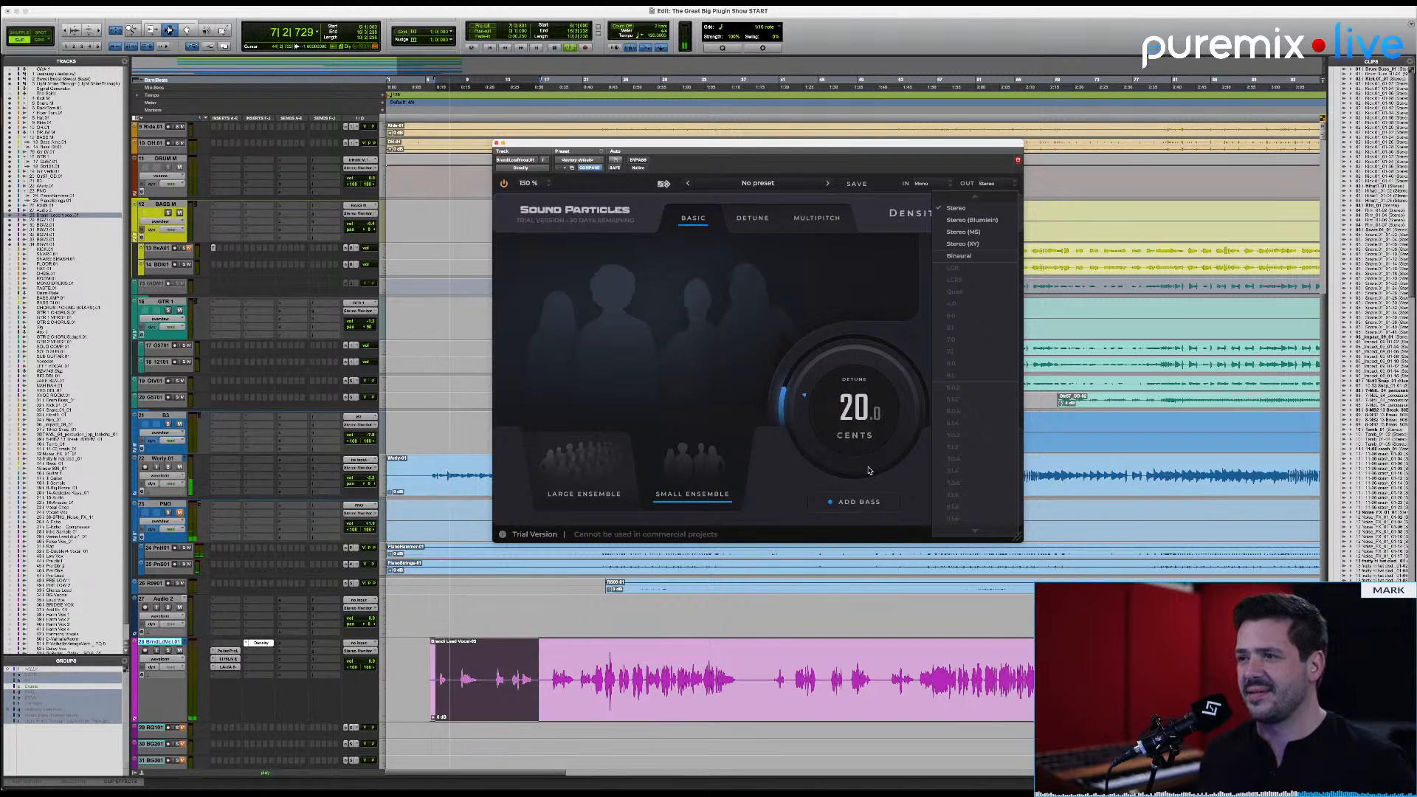
left_click(862, 505)
left_click_drag(863, 457, 865, 417)
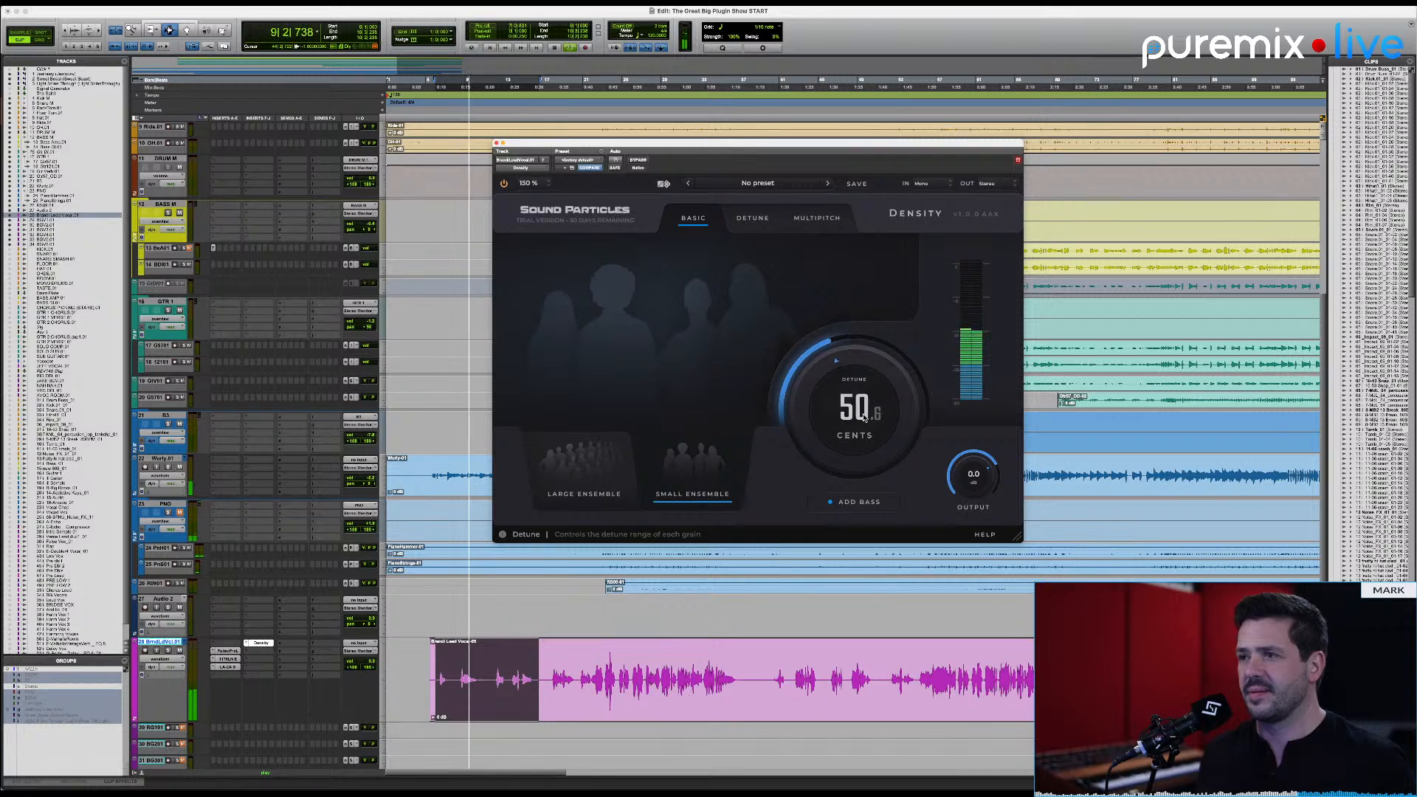
left_click(853, 506)
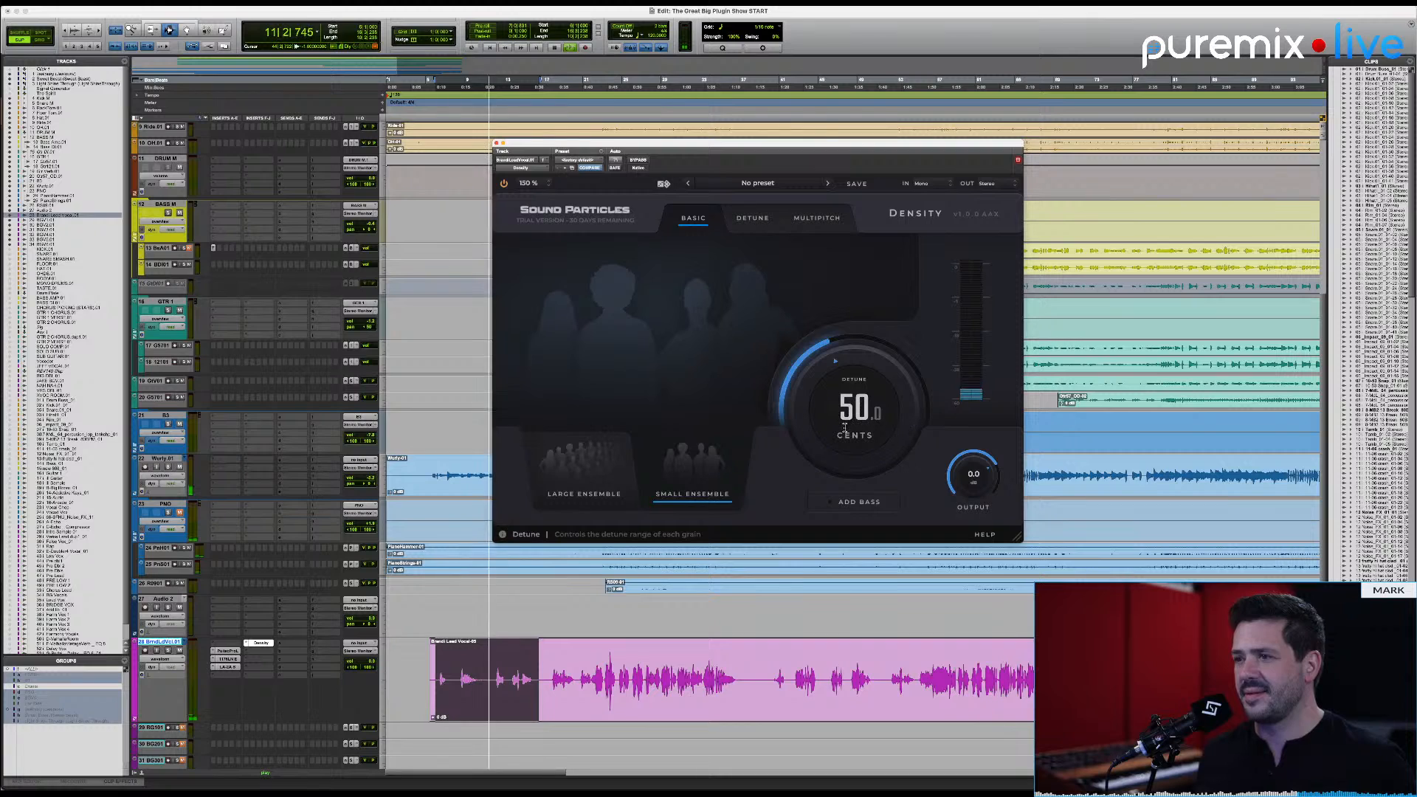
left_click_drag(845, 431, 891, 400)
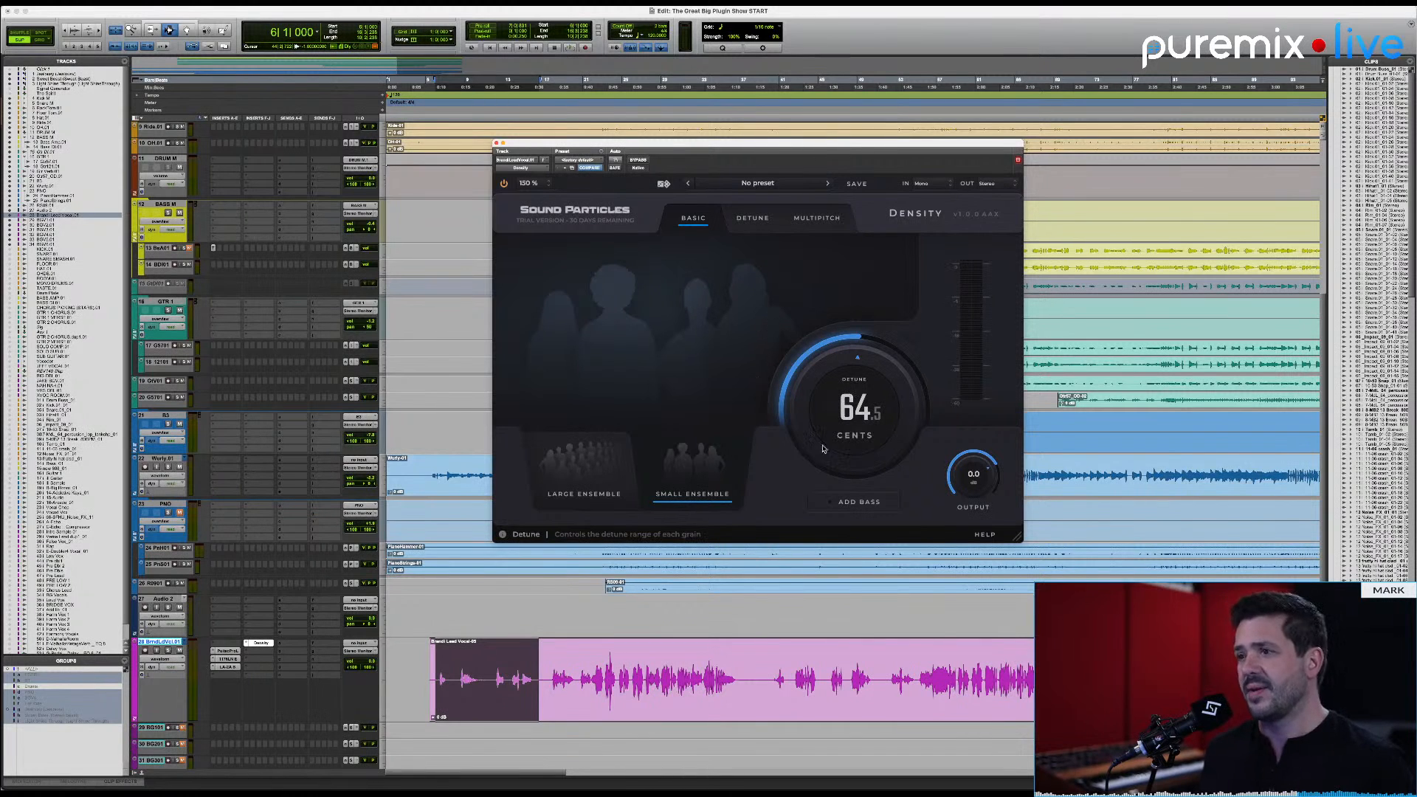
Step: Select and play the lead vocal passage starting near bar 25, lowering Density's detune to about 37.3 cents
left_click_drag(632, 684, 728, 684)
key("space")
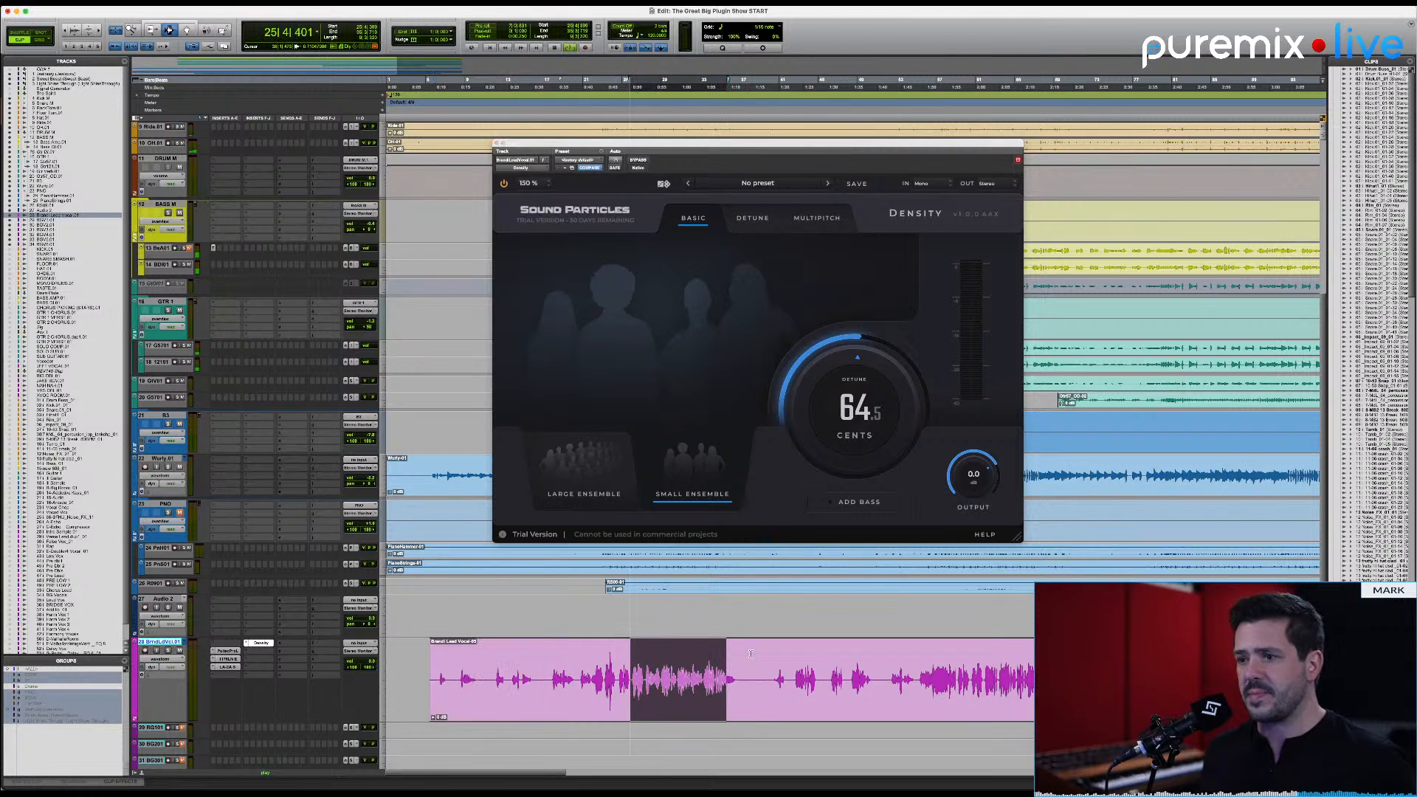
left_click_drag(844, 383, 846, 405)
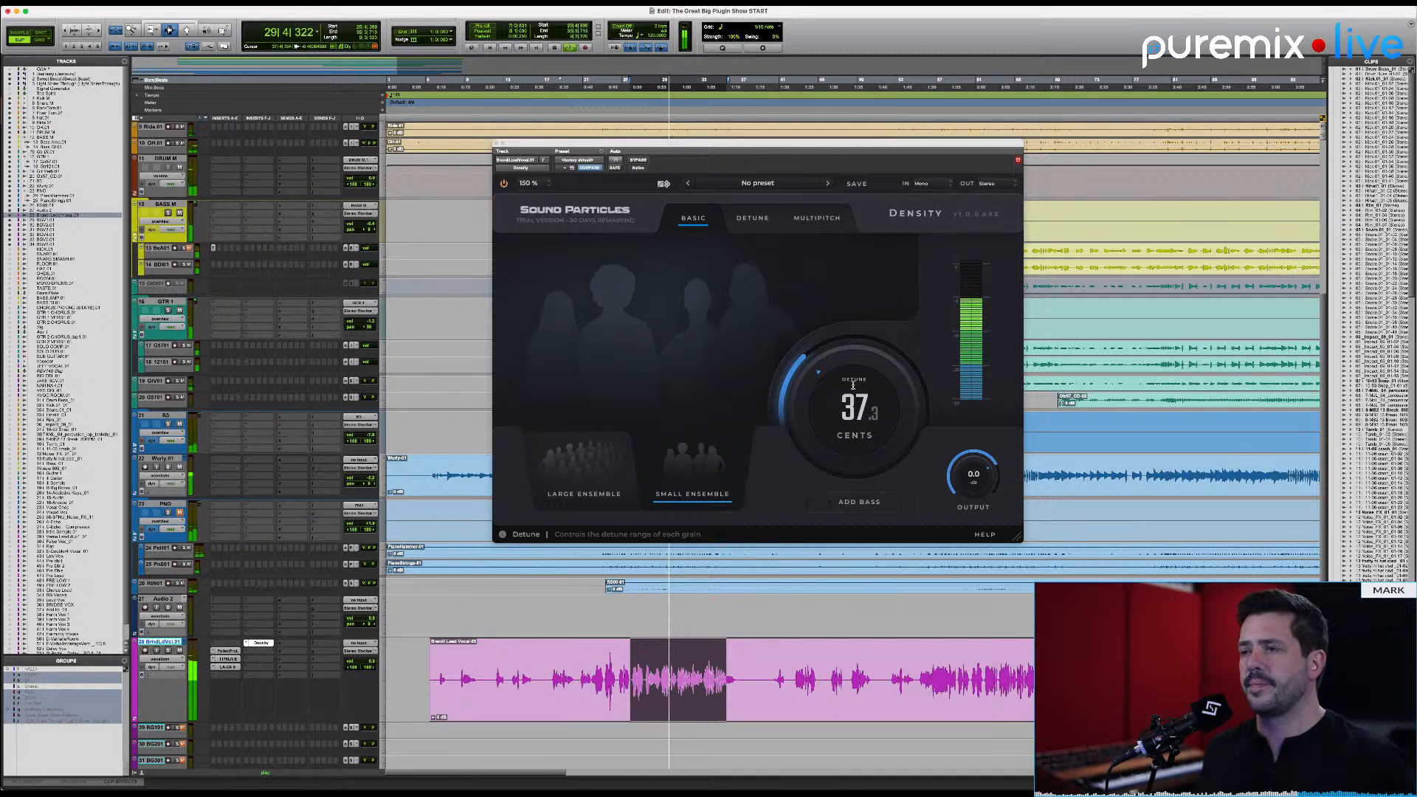
key("space")
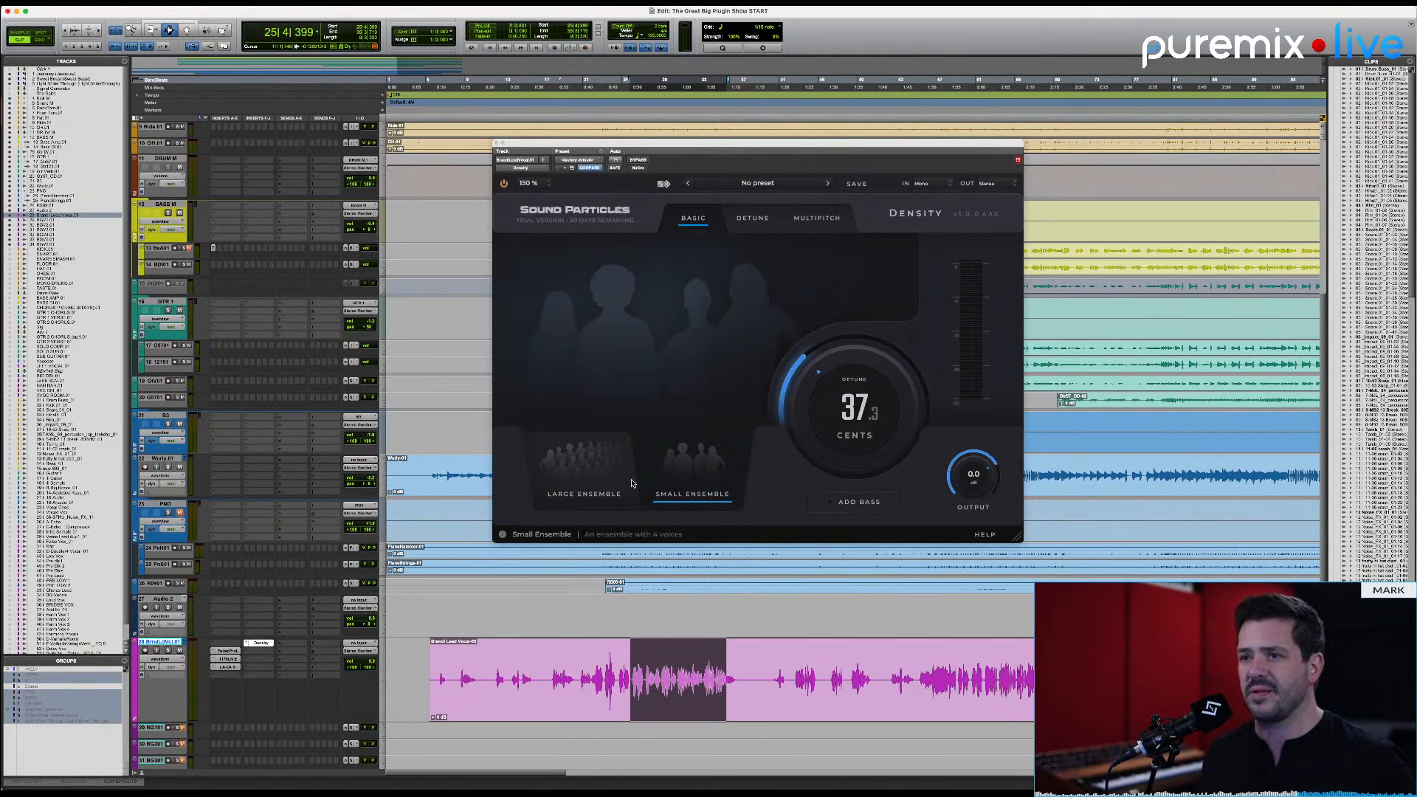
Step: Switch Density to Large Ensemble and audition the passage with Add Bass turned on and off again
left_click(602, 478)
key("space")
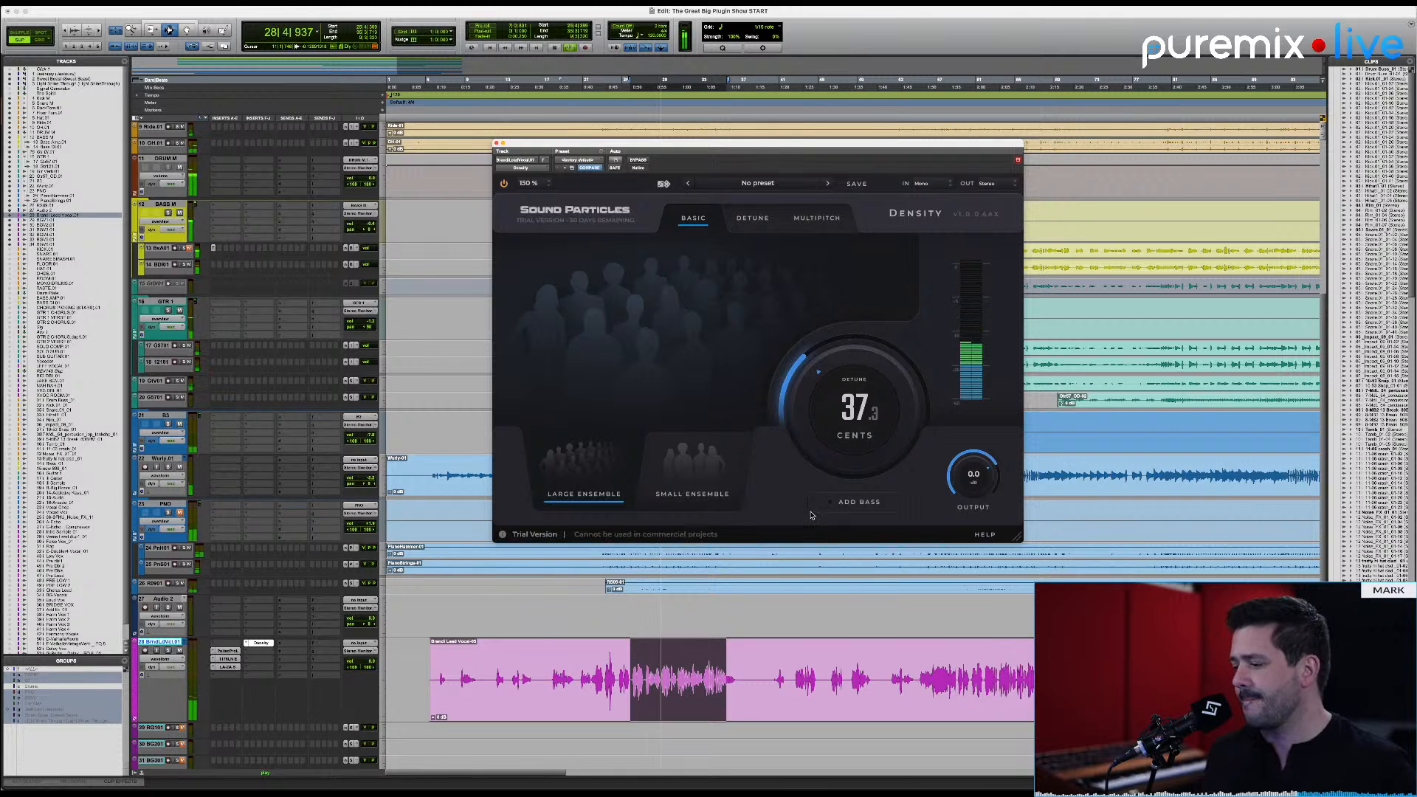
left_click(855, 508)
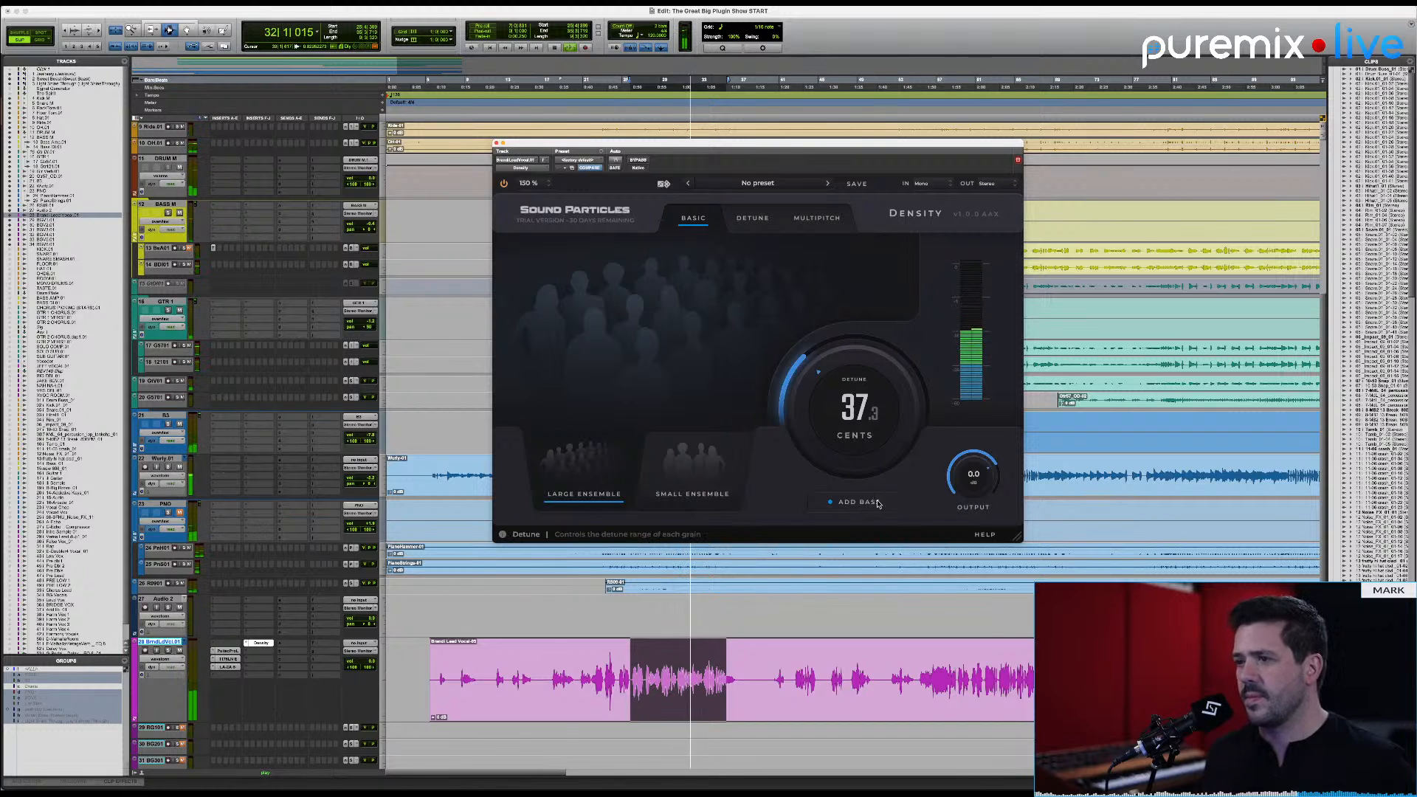
left_click(875, 505)
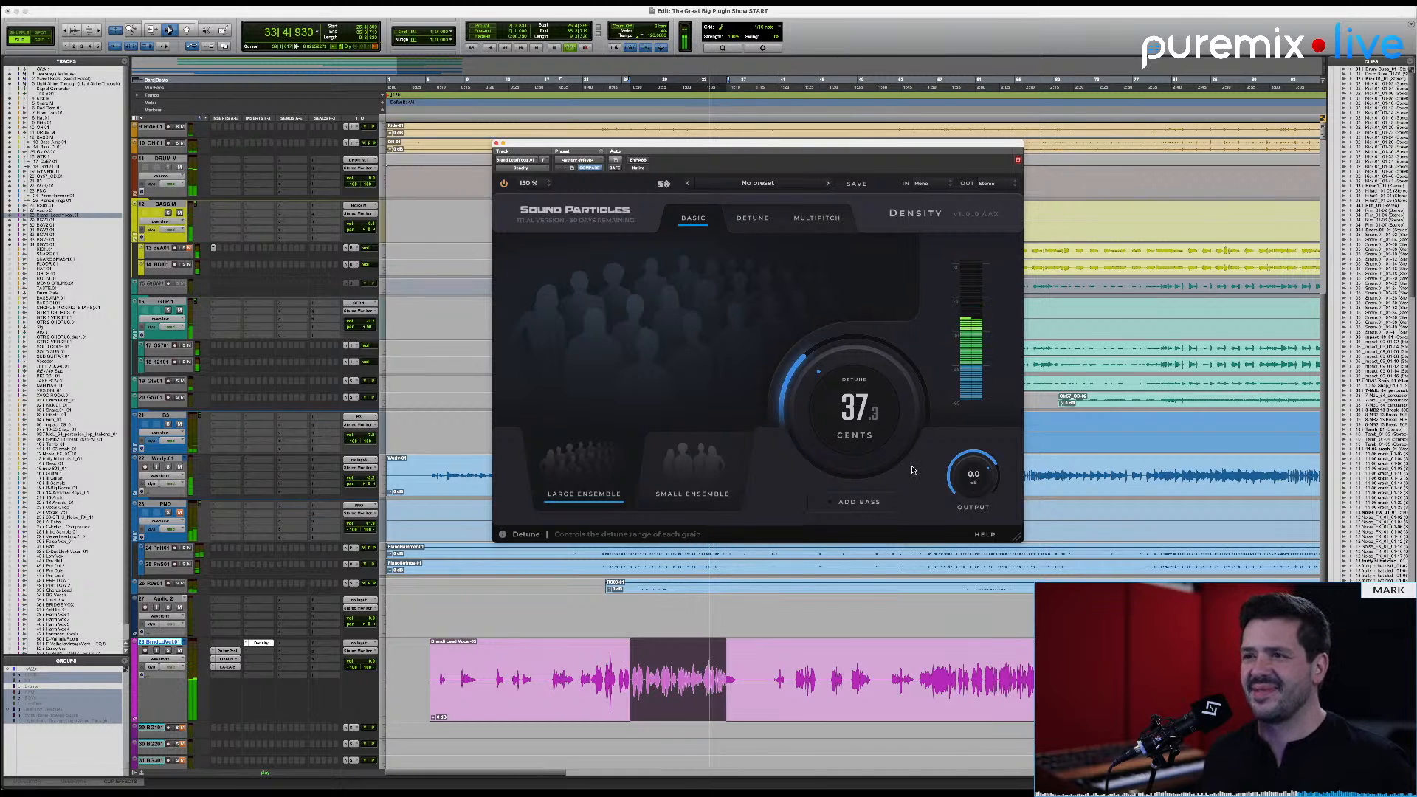
key("space")
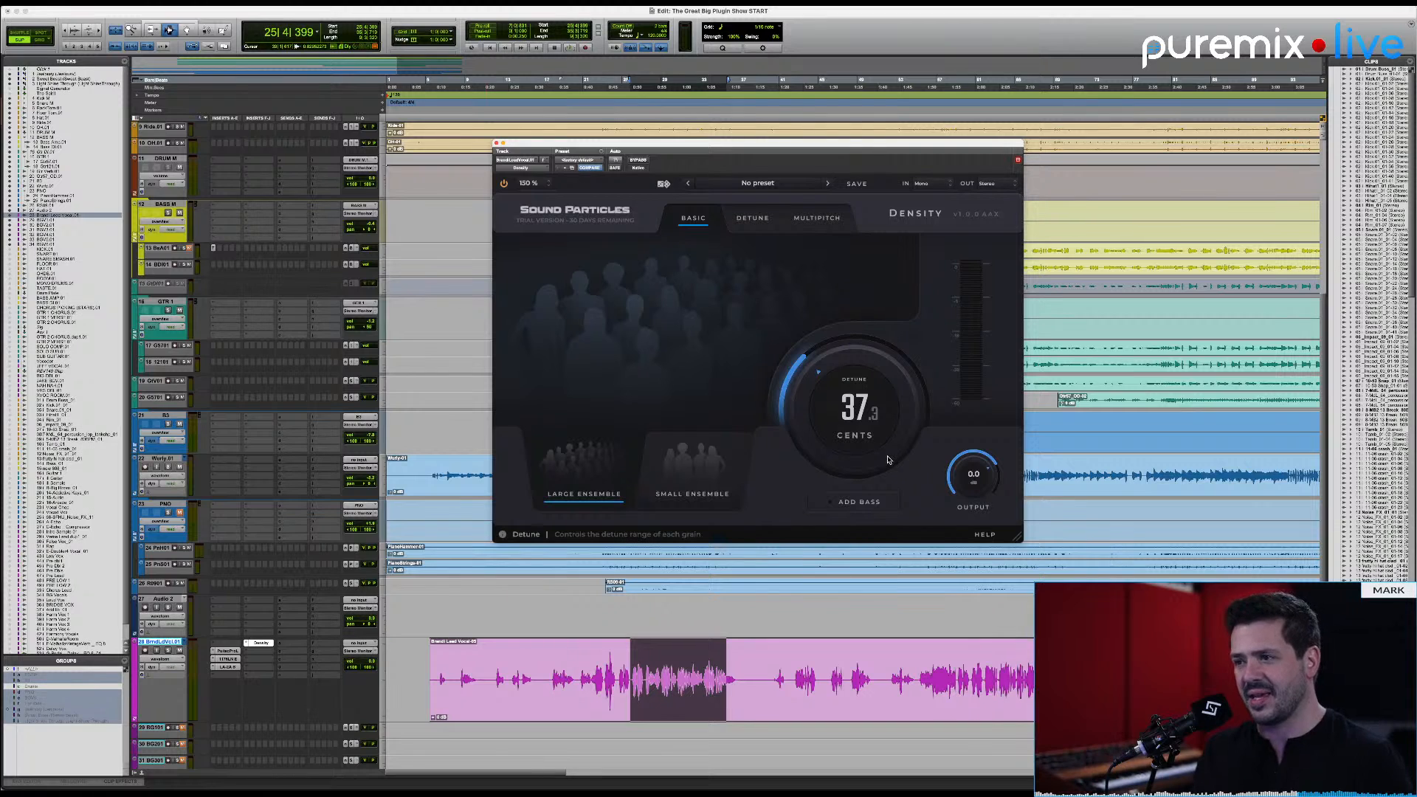
Step: View Density's Detune and Multipitch modes, and return to Basic mode
left_click(752, 218)
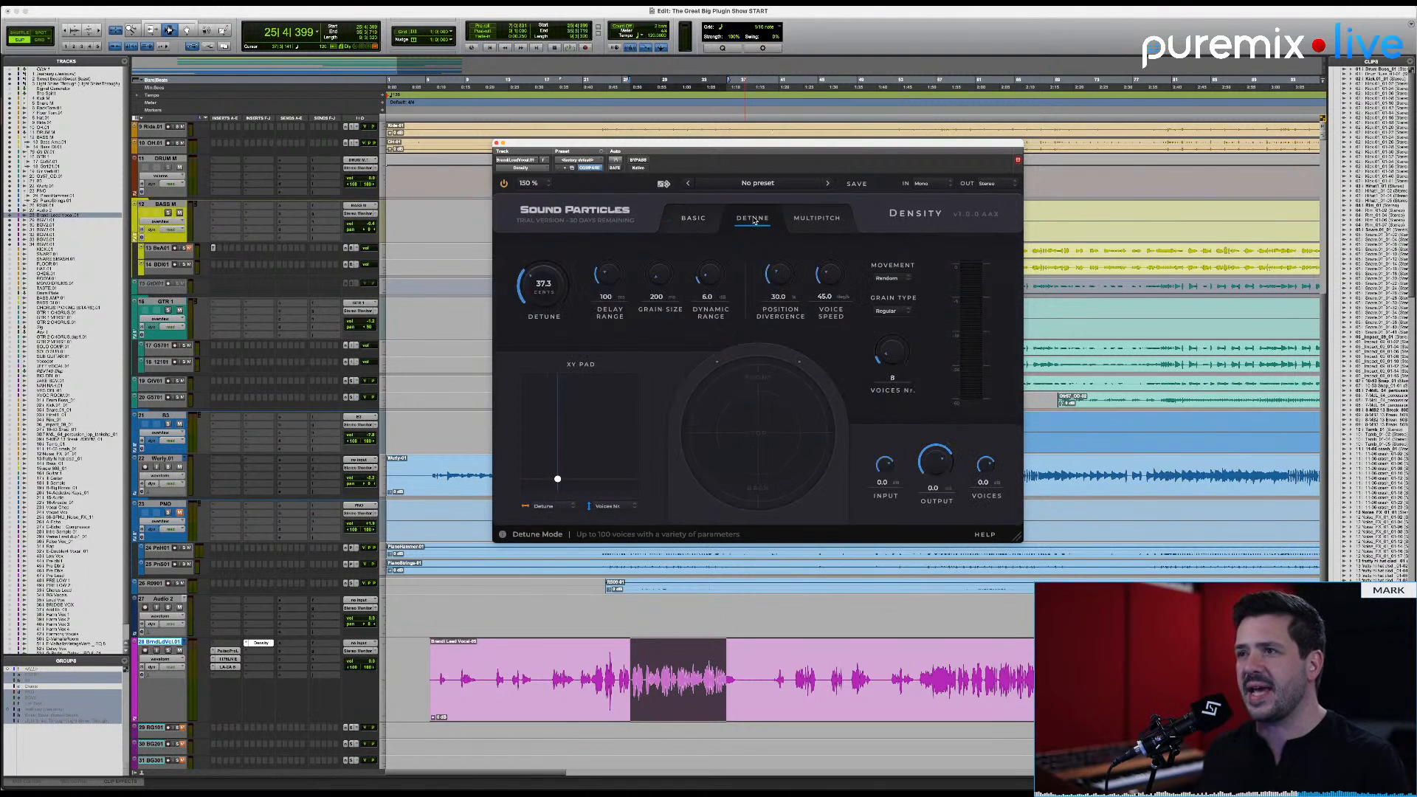
left_click(811, 219)
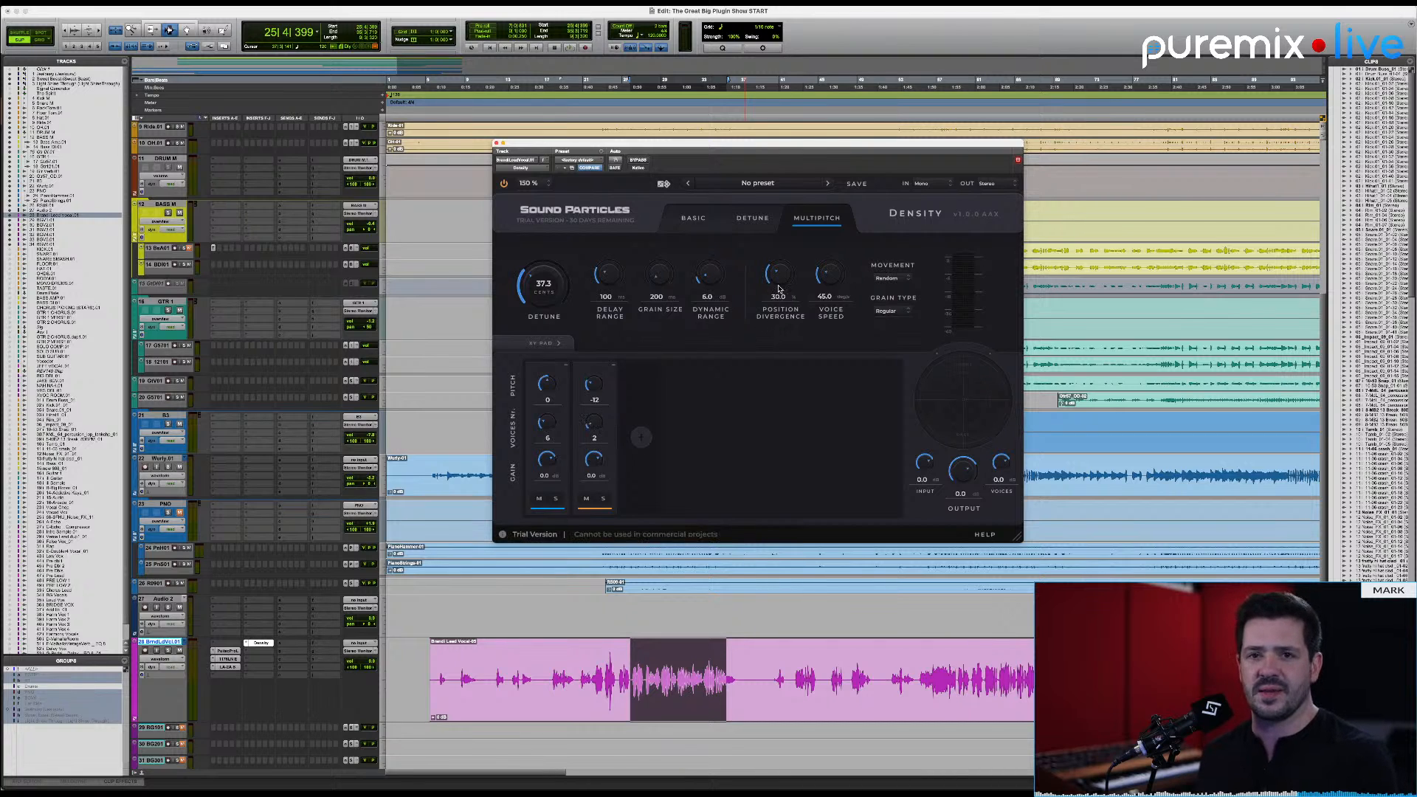
left_click(693, 220)
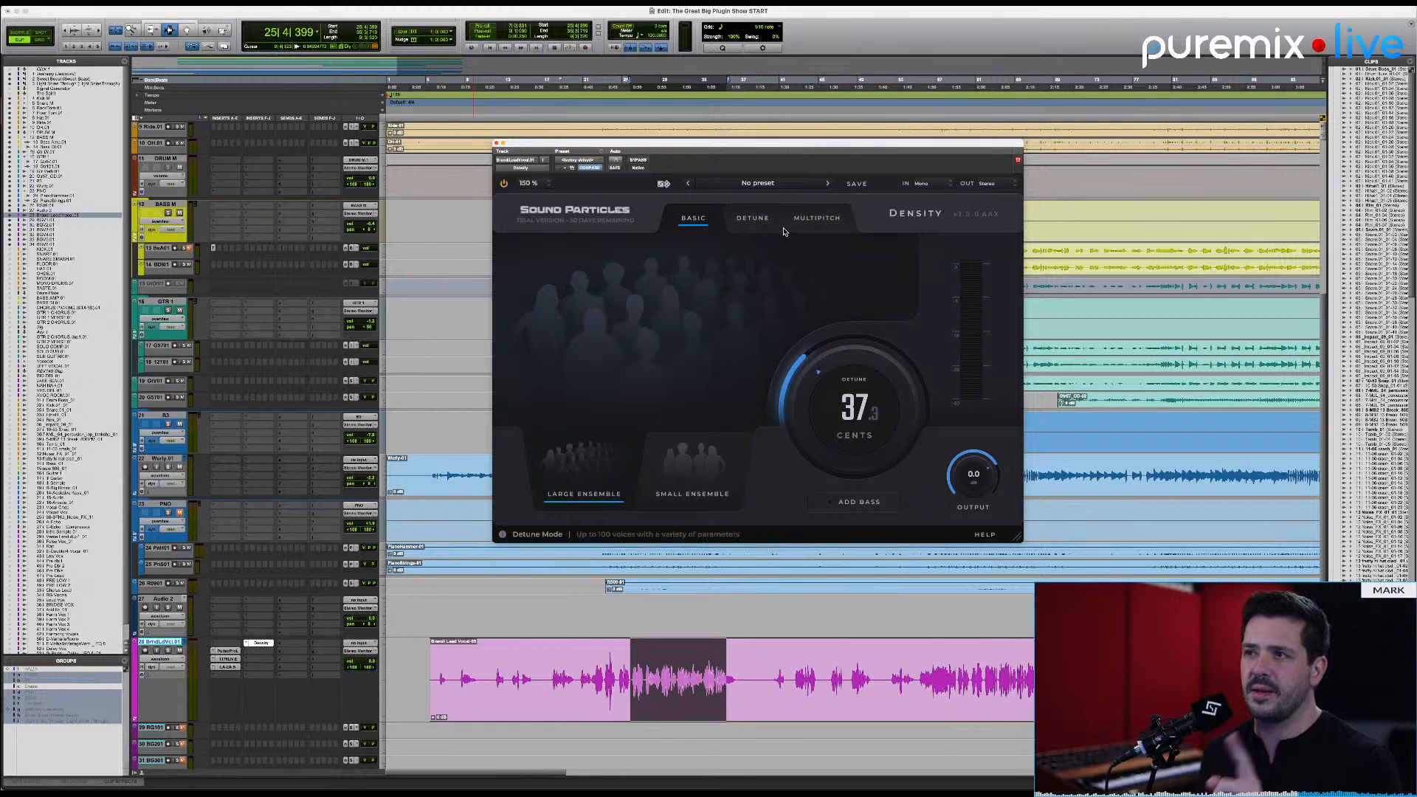
Step: Remove the Density insert from the lead vocal and send the vocal to a new stereo aux track named Density
left_click(246, 644)
left_click(275, 596)
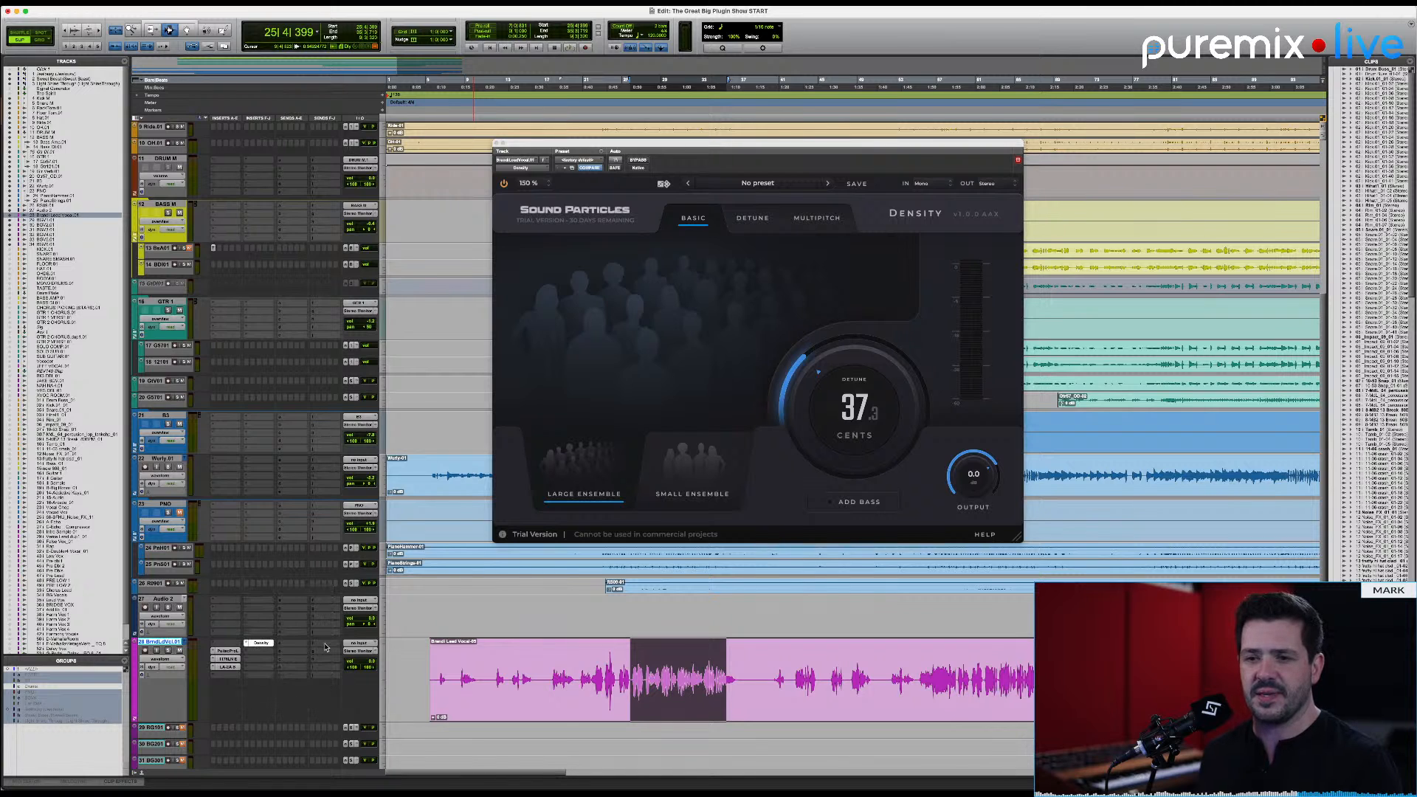
left_click(292, 644)
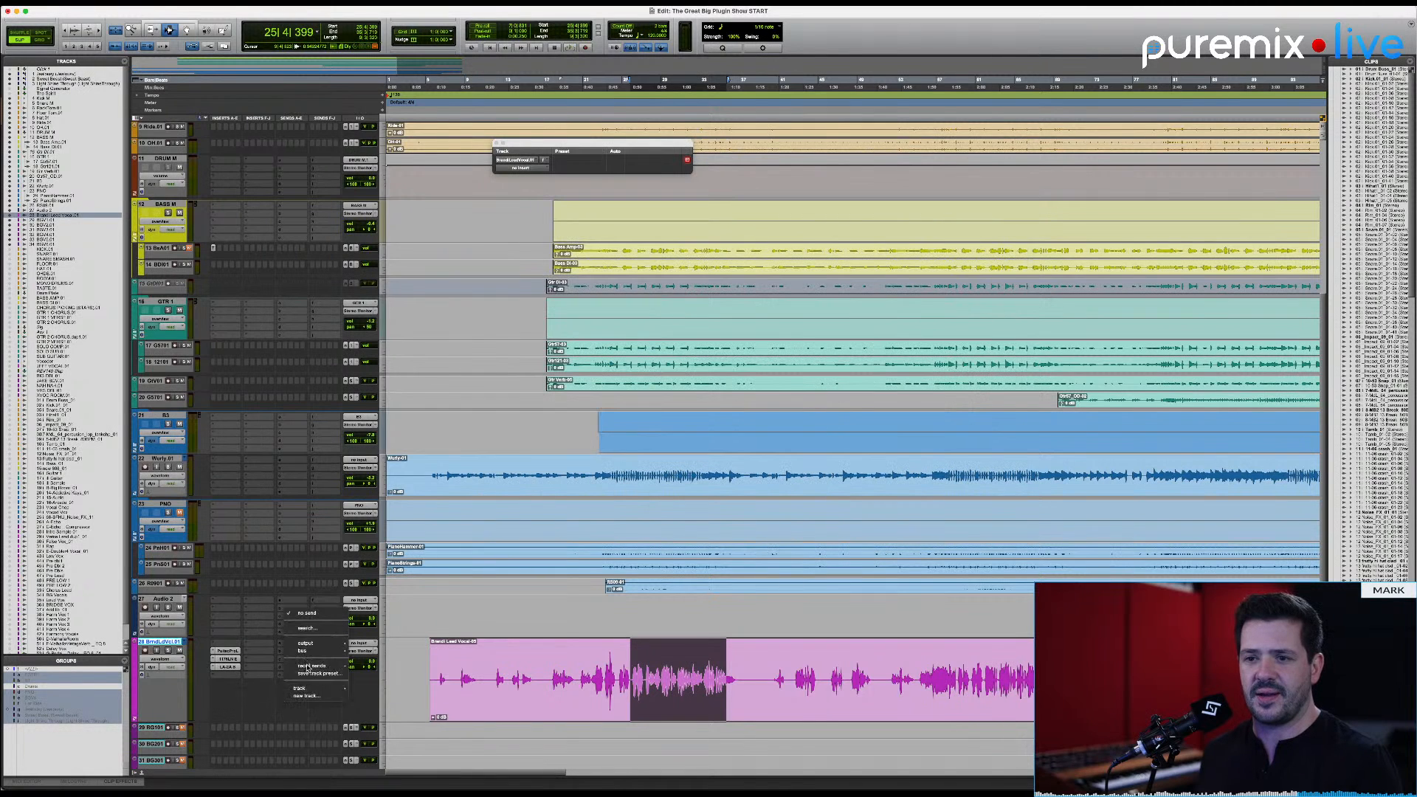
left_click(326, 696)
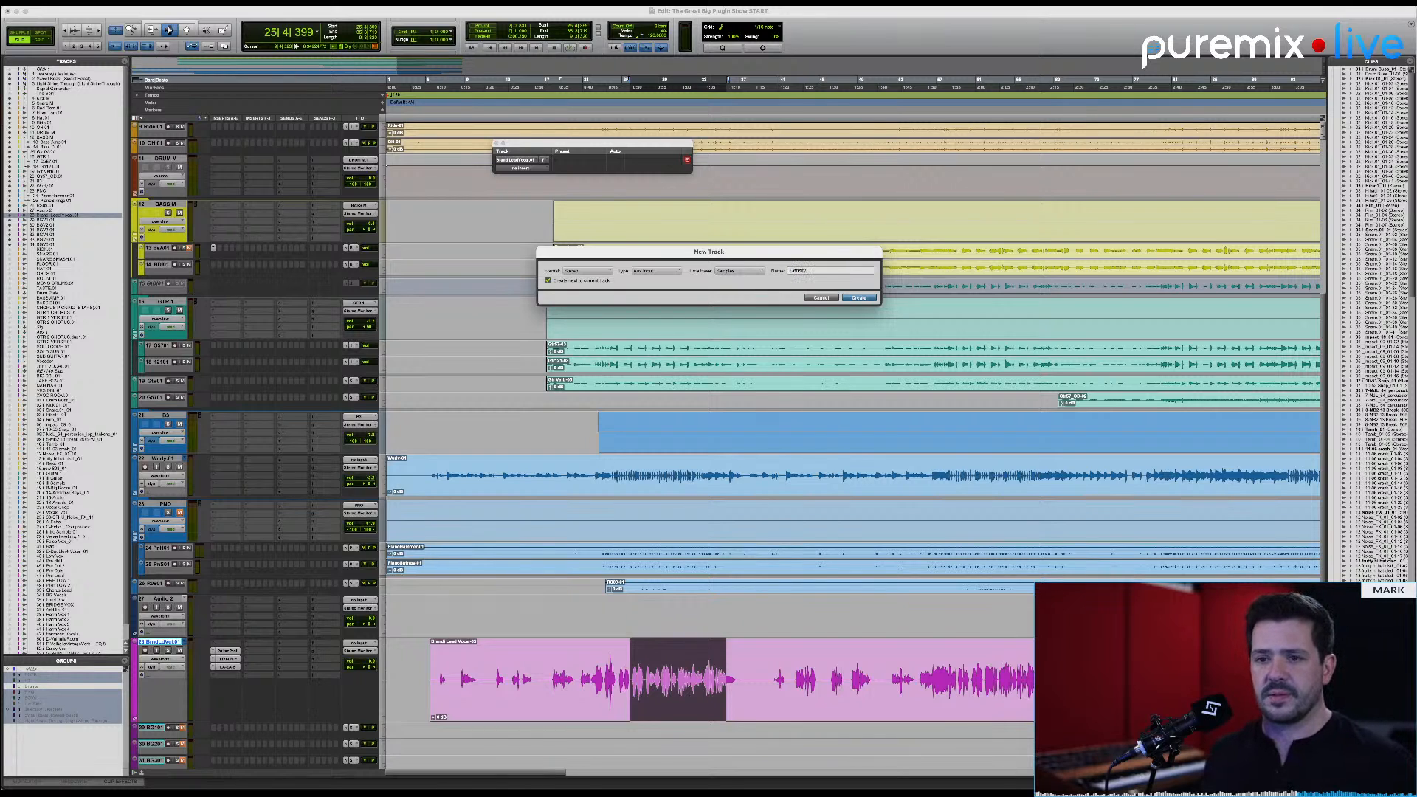
key("Return")
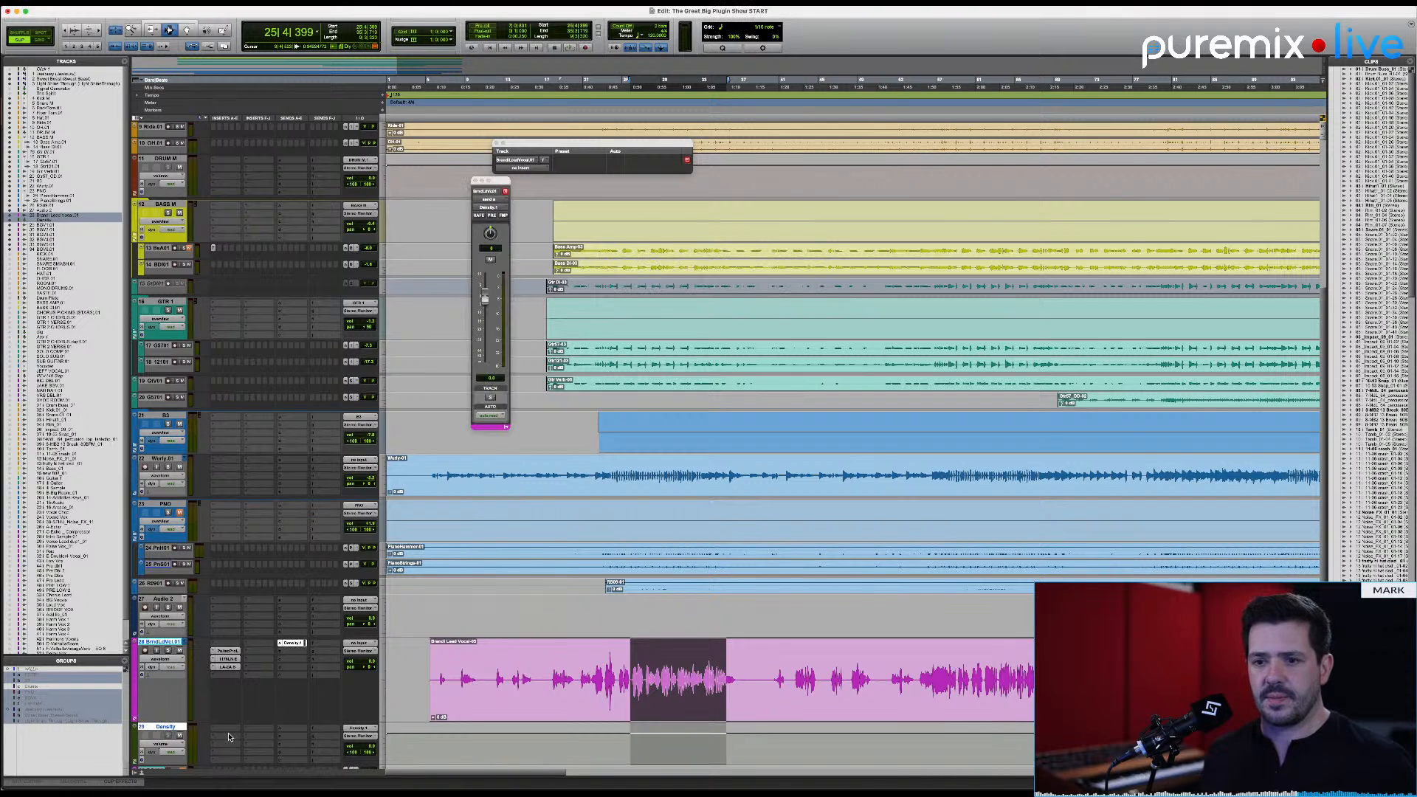
Step: Insert the Density plugin on the new aux track and set it to Large Ensemble with Add Bass off
left_click(228, 737)
type("de")
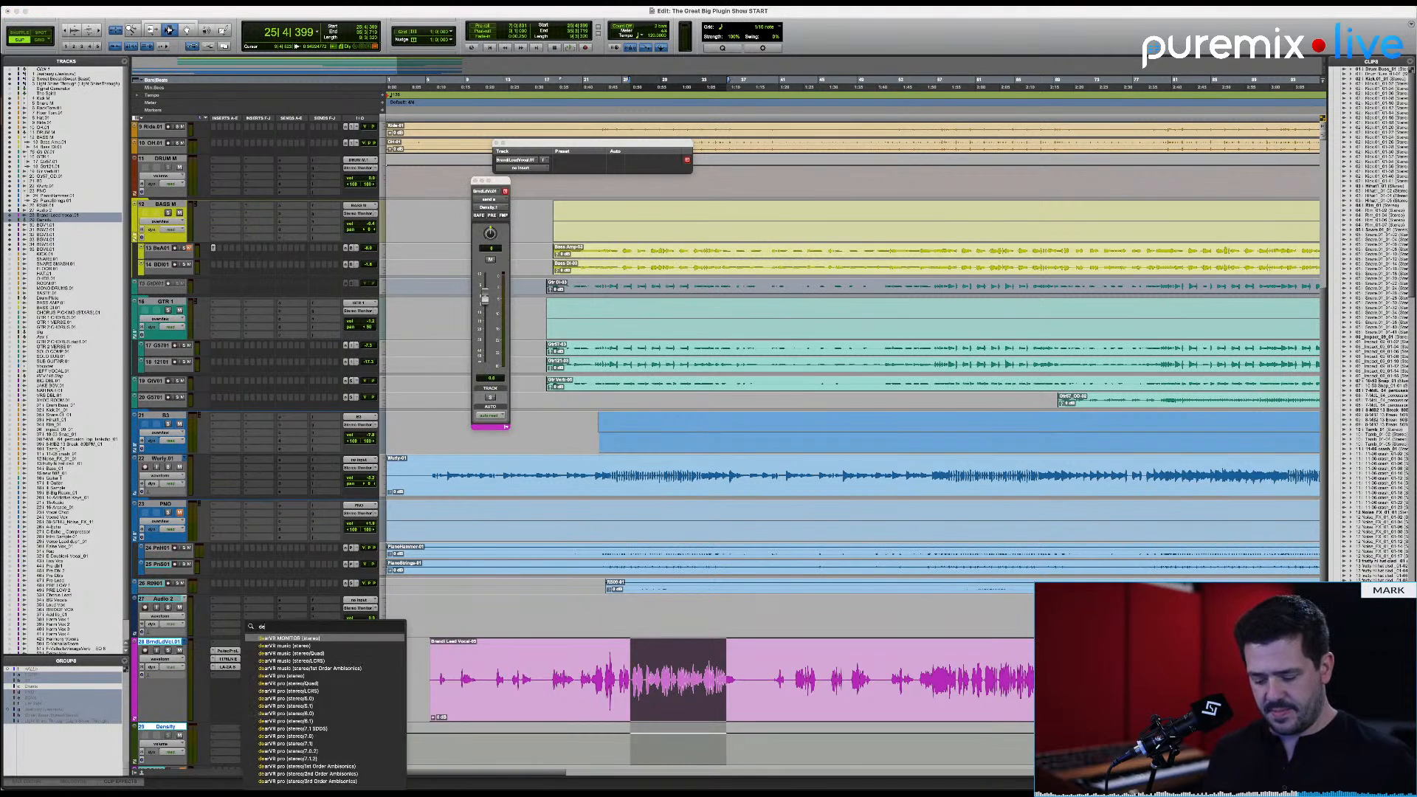
type("nsity")
key("Return")
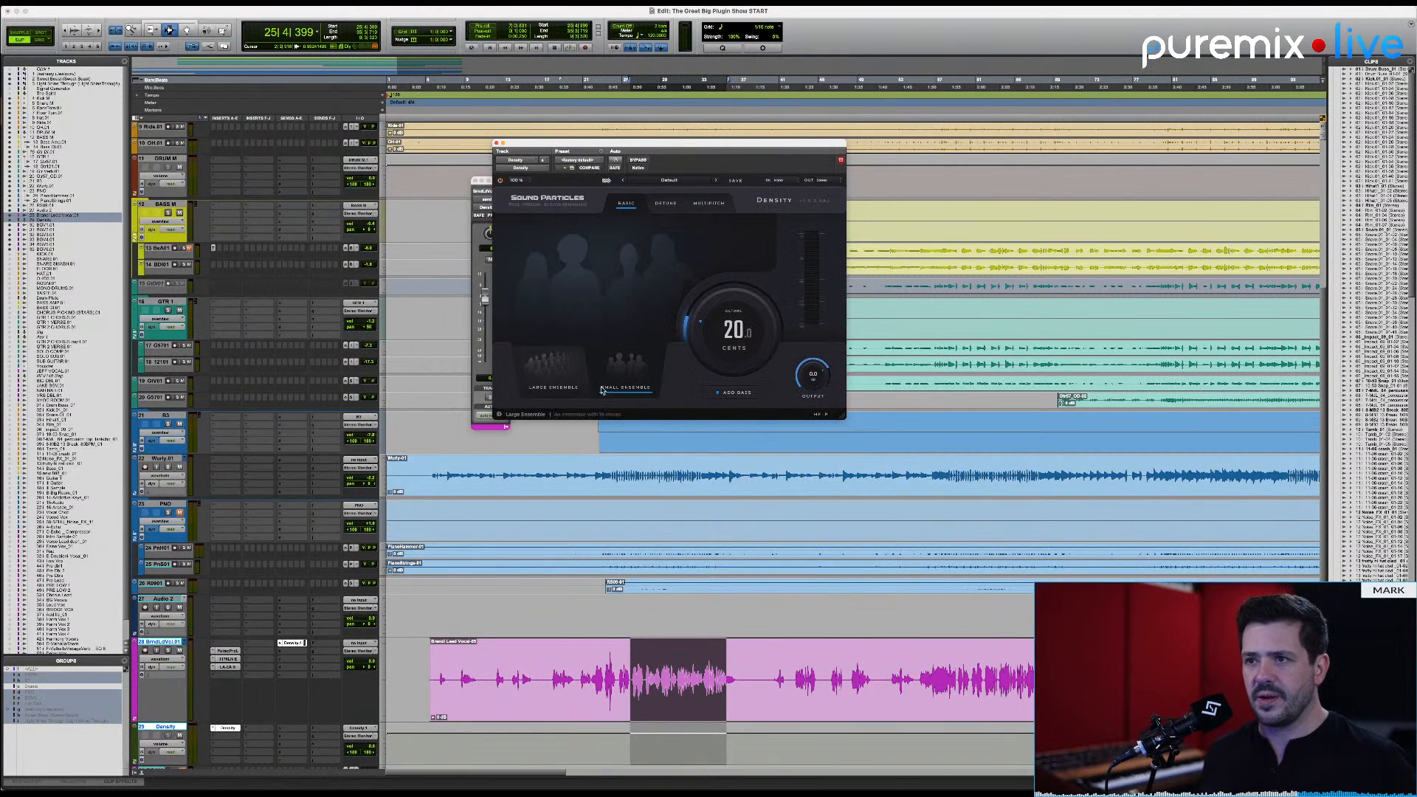
left_click(549, 361)
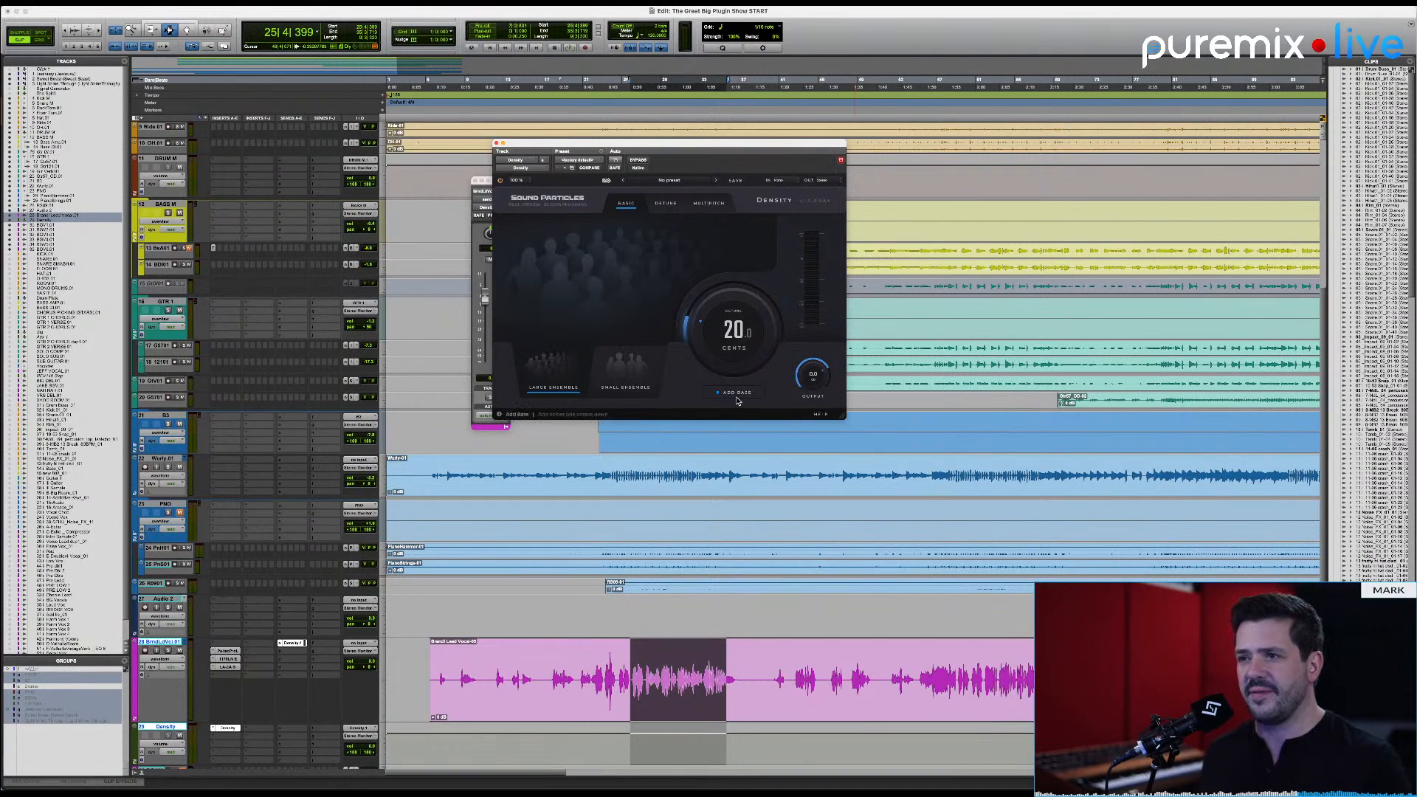
Step: Select the Density aux track, open its output fader window, and place it beside the plugin window
left_click(173, 731)
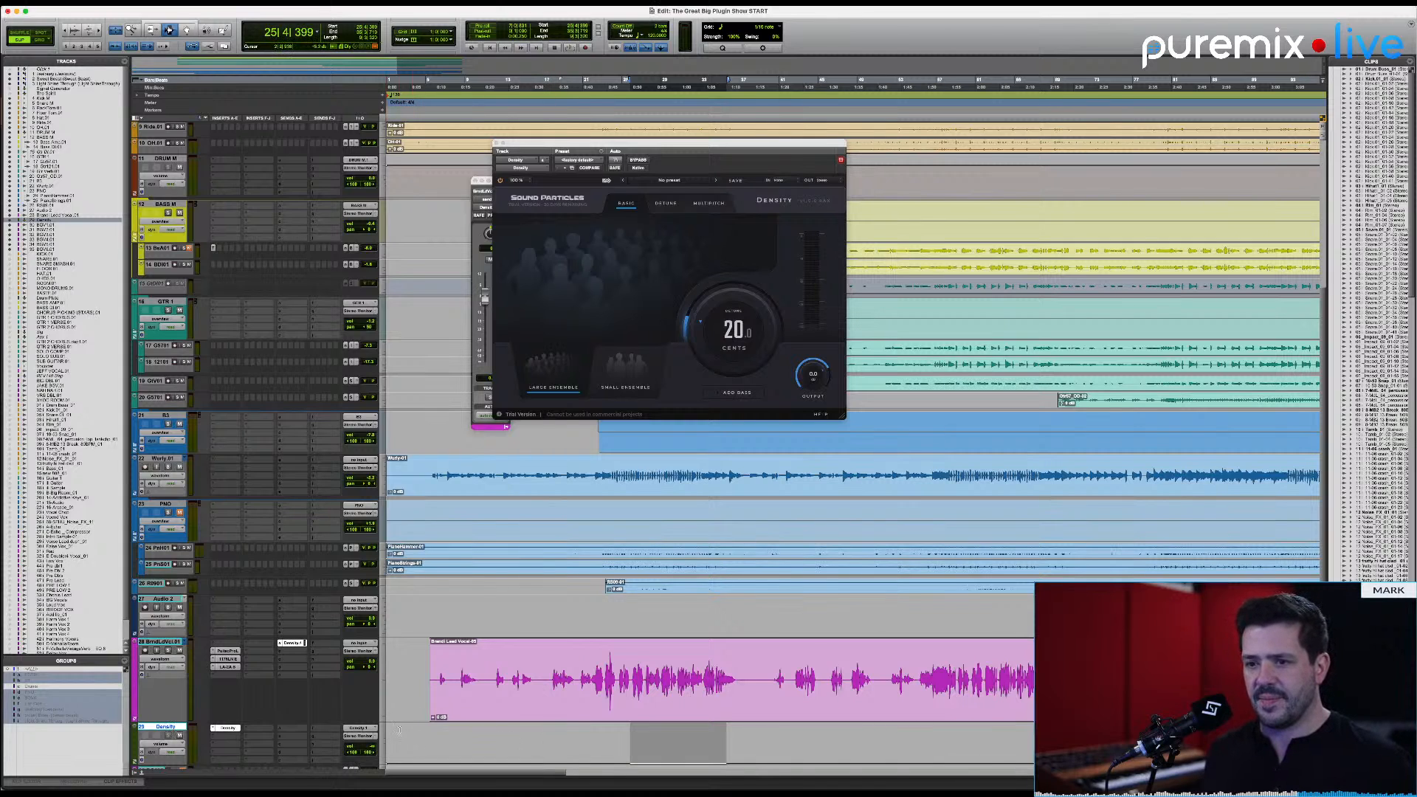
left_click(375, 738)
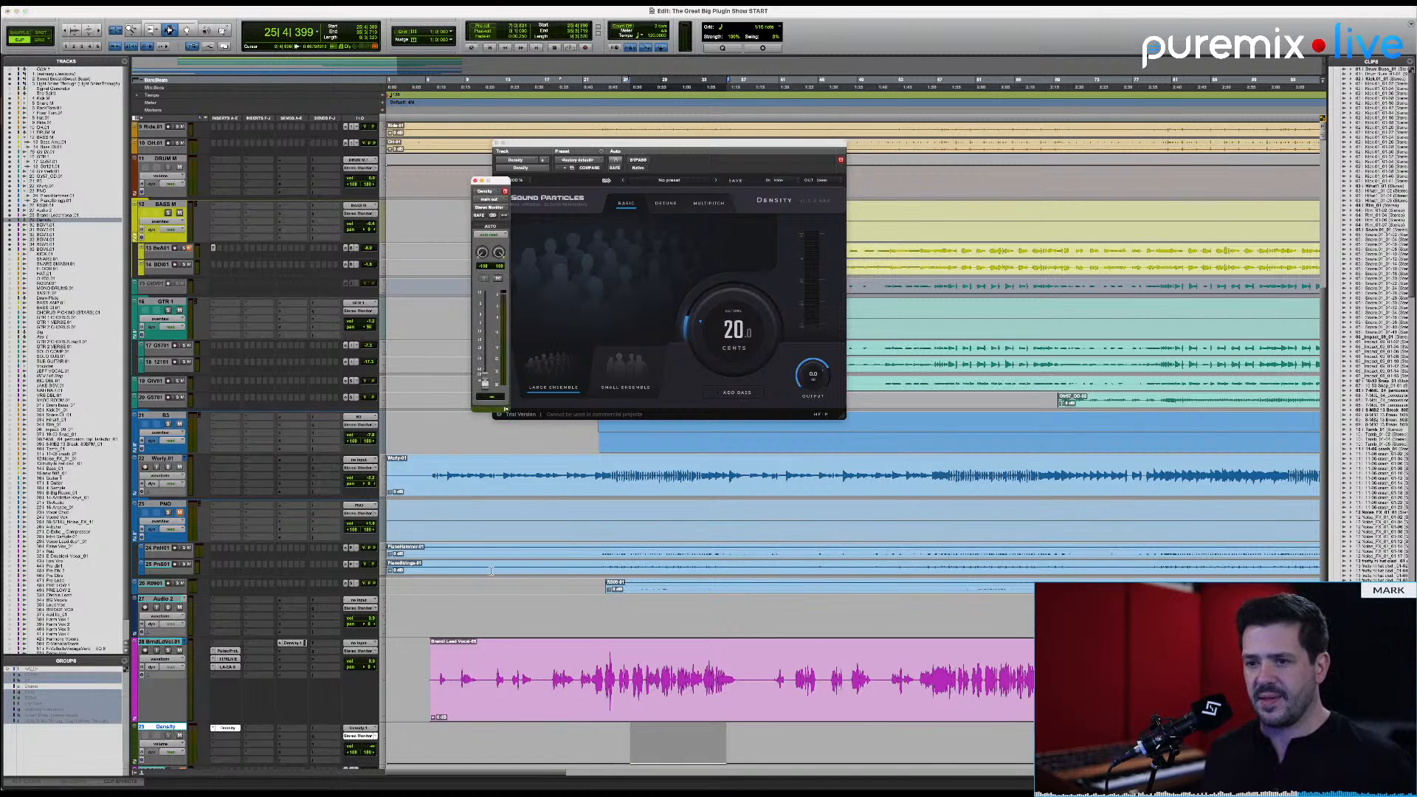
left_click_drag(496, 187, 915, 186)
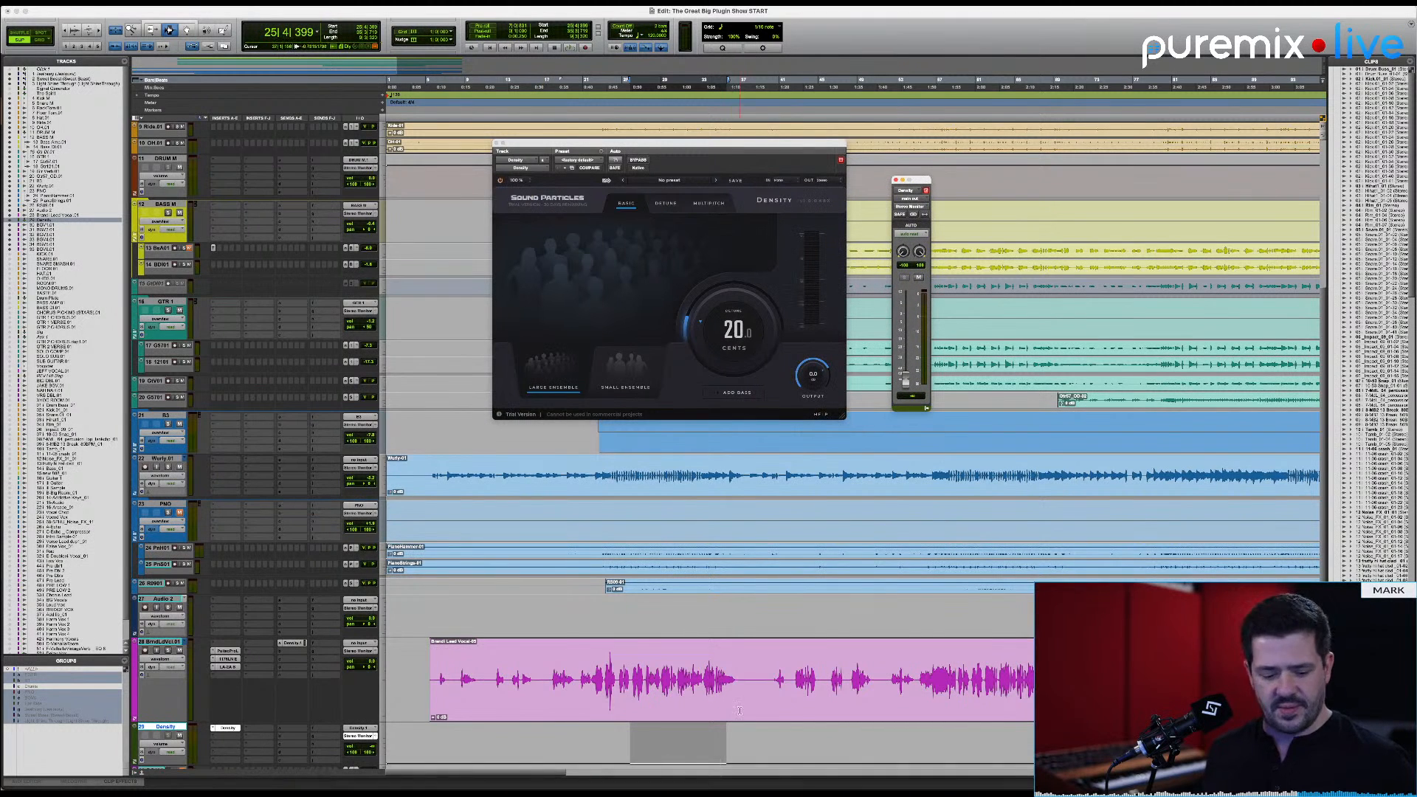
Step: Blend in the Density aux track during playback with detune at about 66 cents, and switch the plugin to Detune mode
key("space")
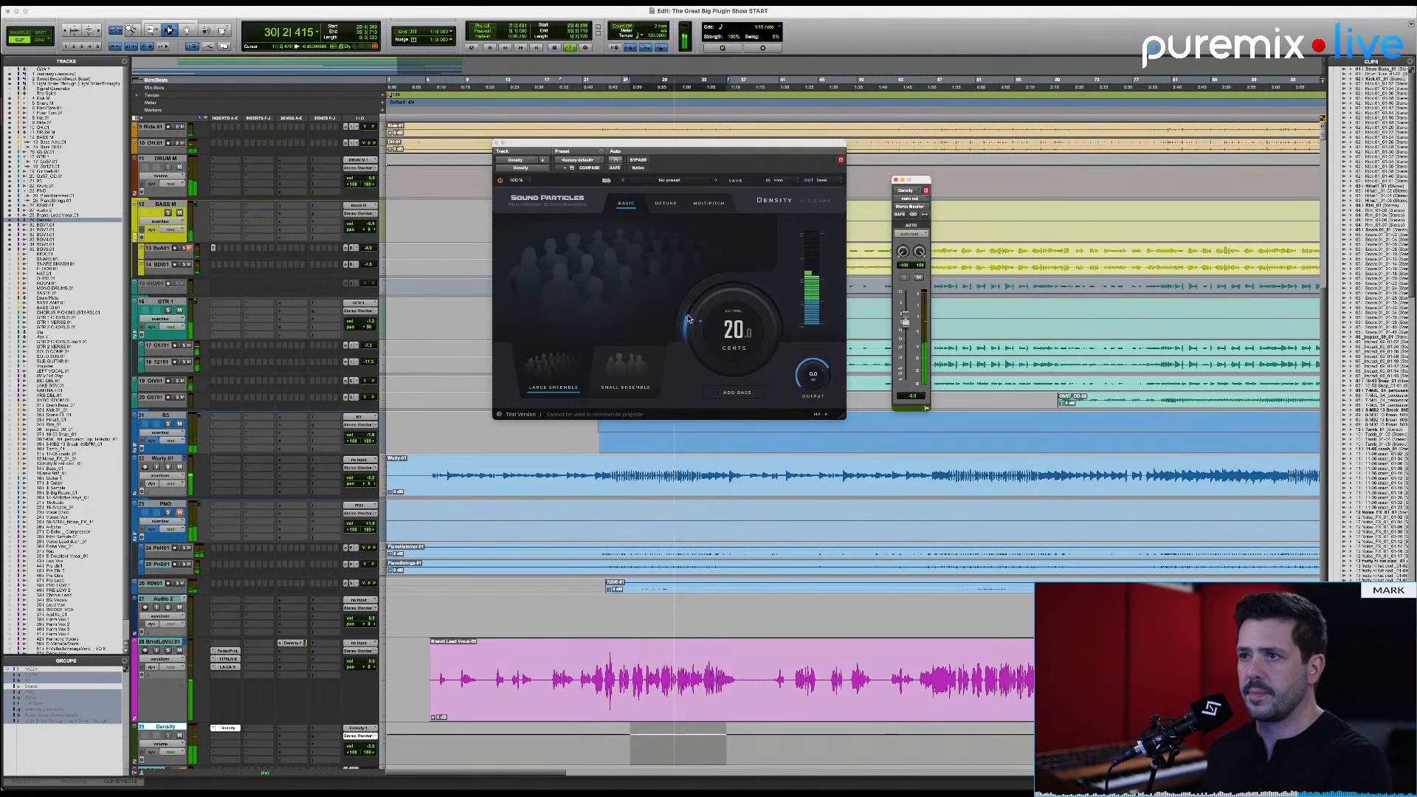
left_click_drag(688, 319, 748, 310)
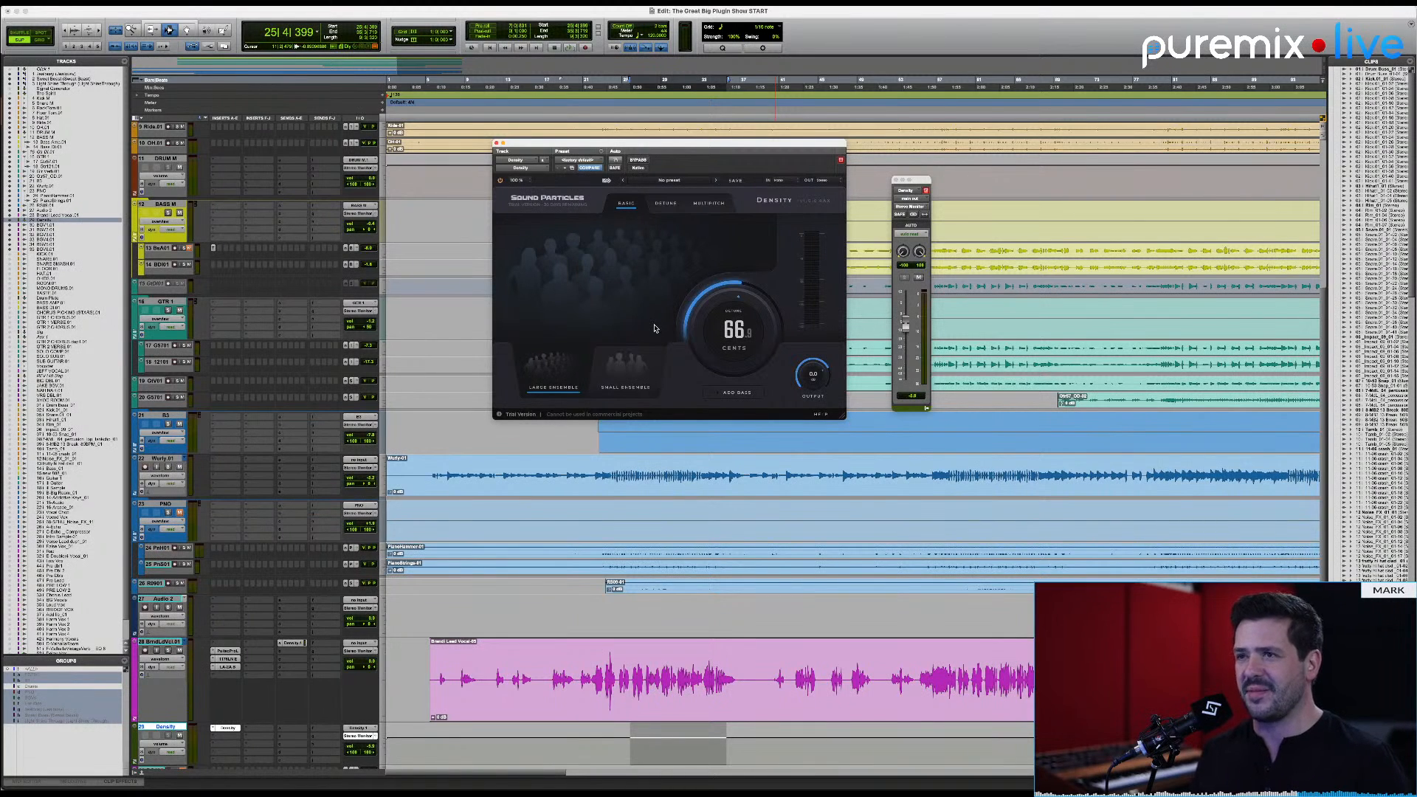
left_click(665, 204)
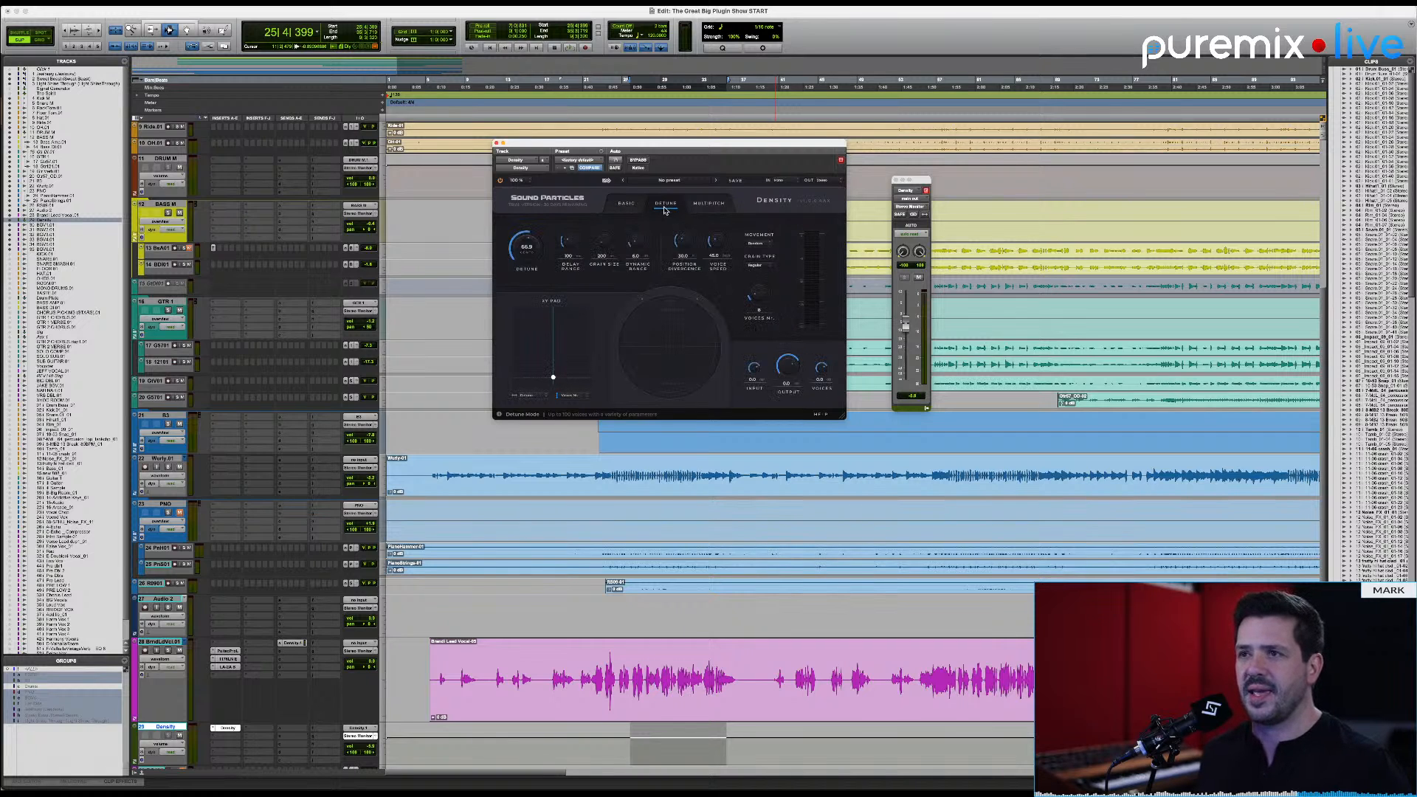
Step: Check Basic mode, return to Detune mode, and try different delay range amounts while the selection plays
left_click(626, 204)
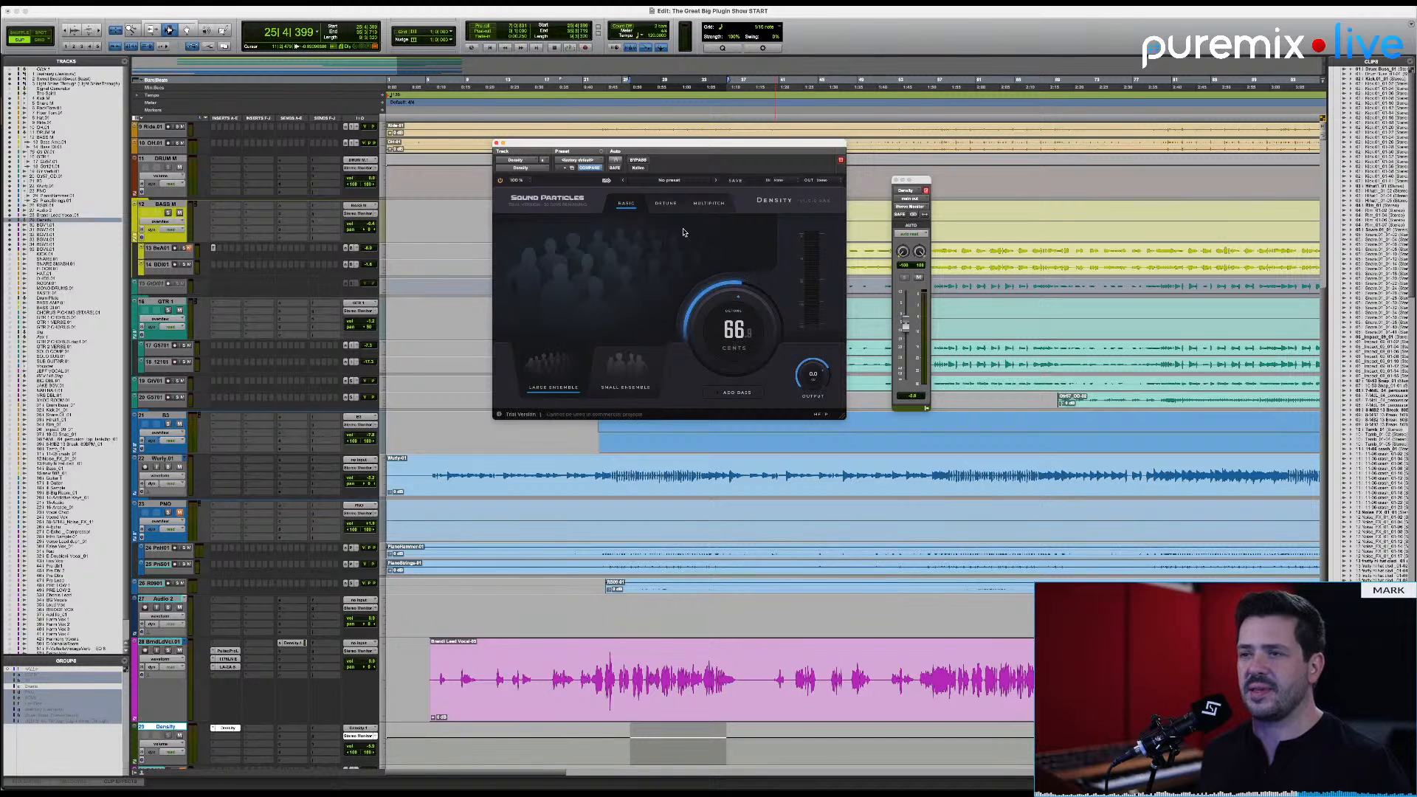
left_click(664, 204)
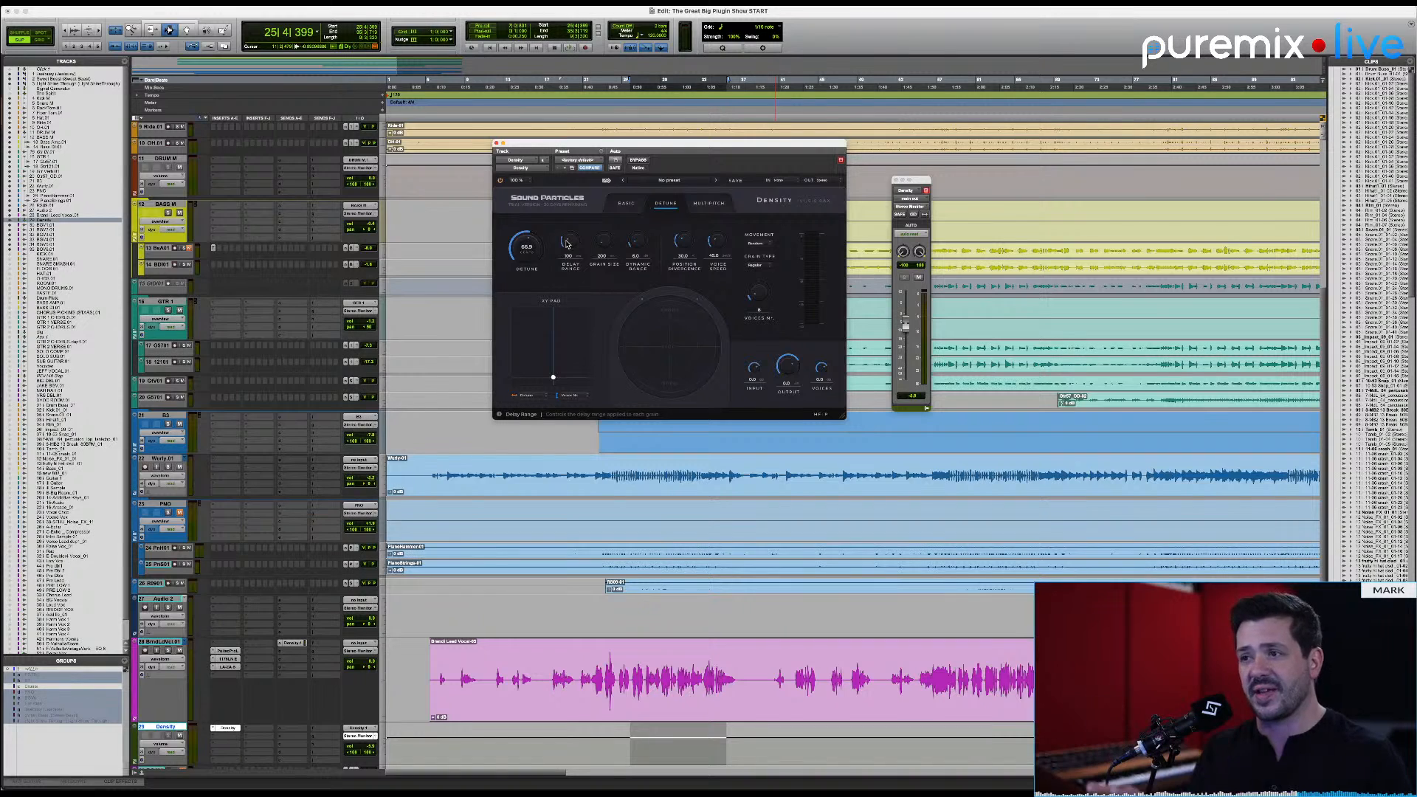
key("space")
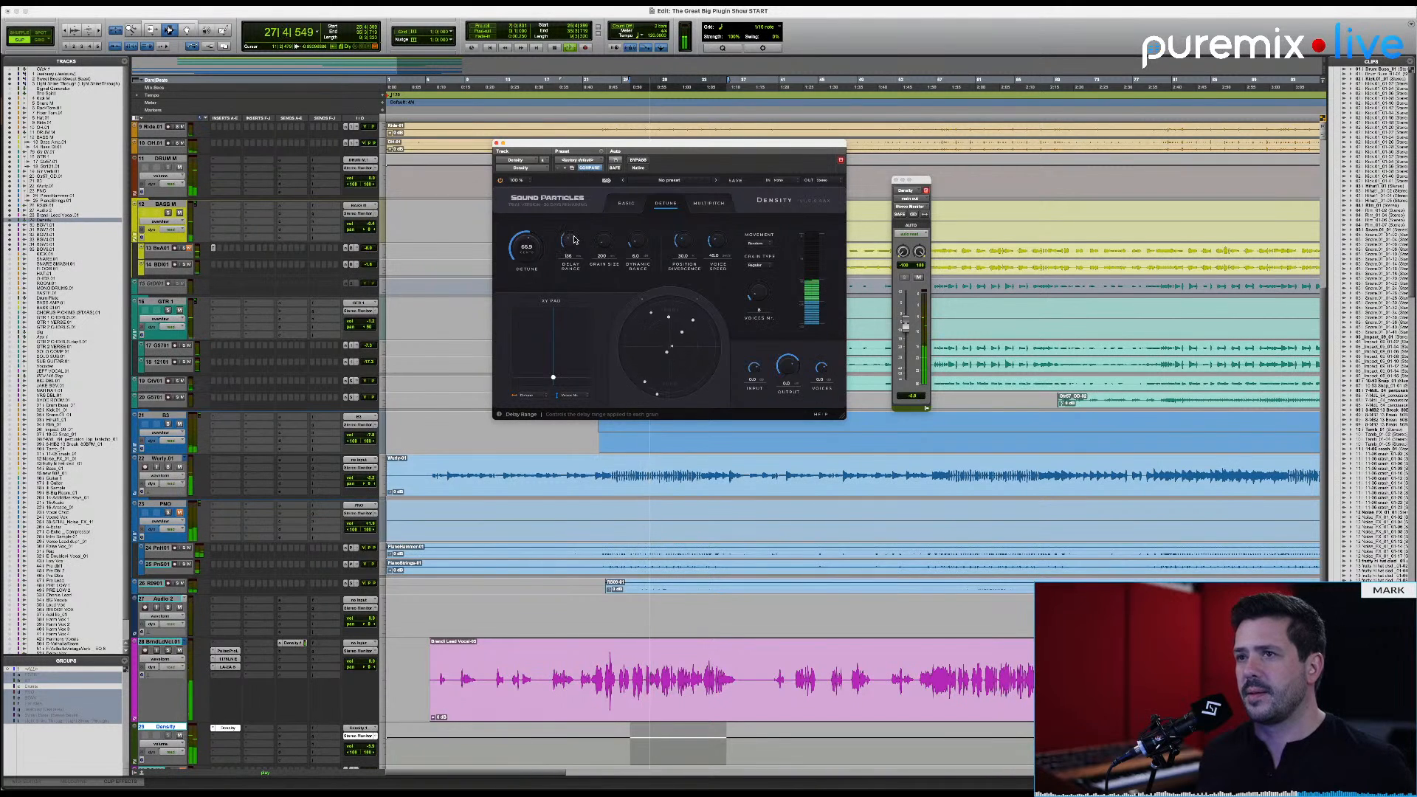
mouse_move(575, 240)
left_mouse_down()
mouse_move(591, 234)
mouse_move(576, 245)
left_mouse_up()
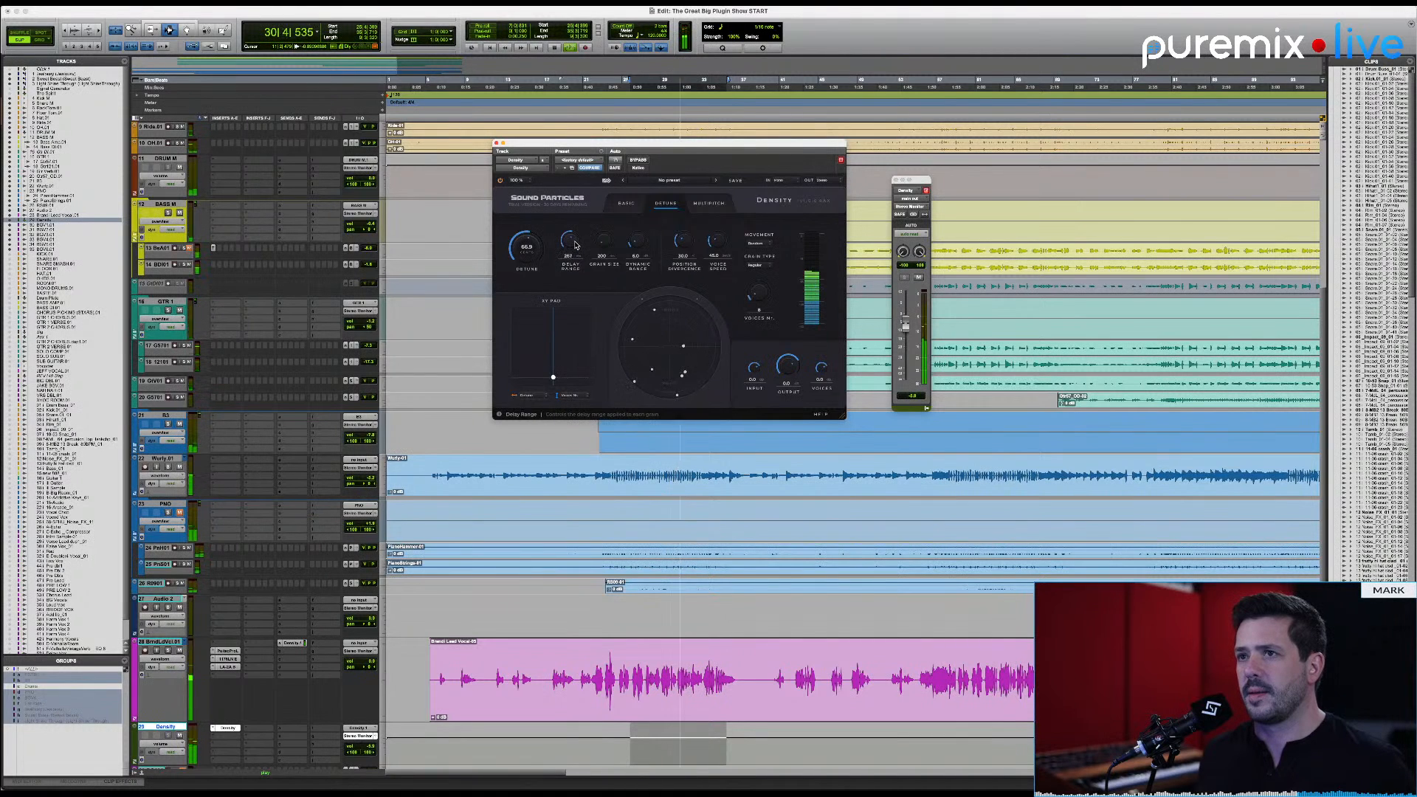
scroll(577, 245, "up", 5)
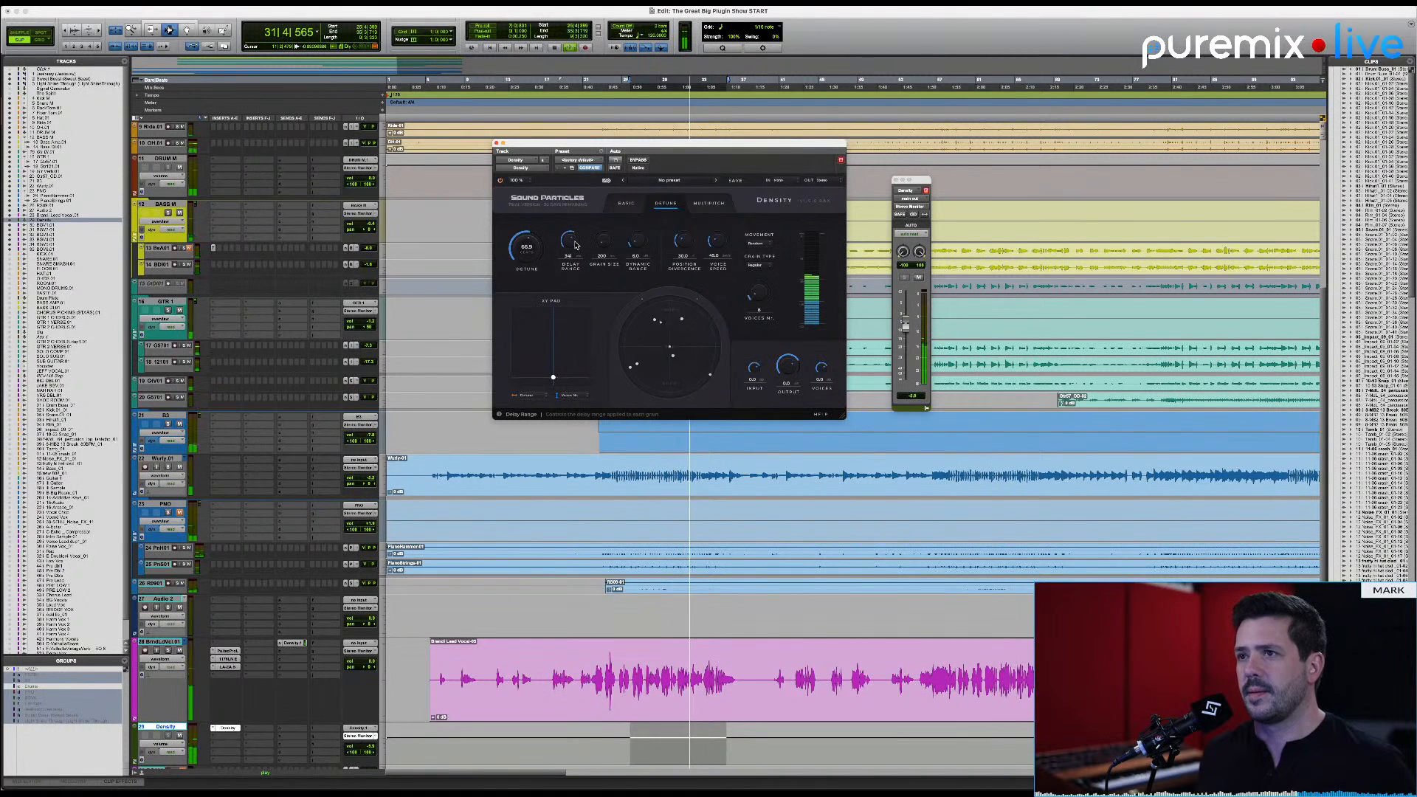
scroll(575, 244, "up", 3)
scroll(575, 245, "down", 10)
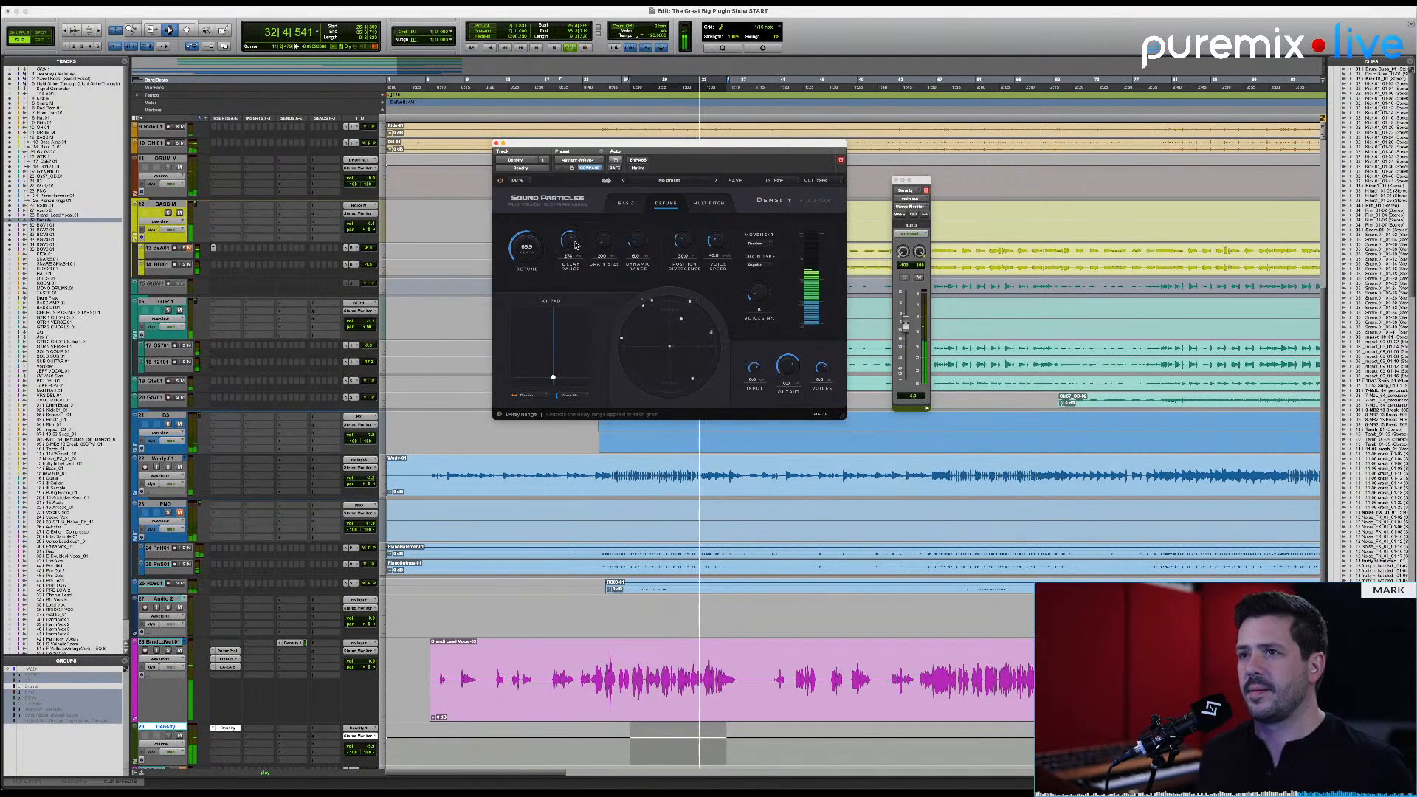
scroll(576, 245, "down", 1)
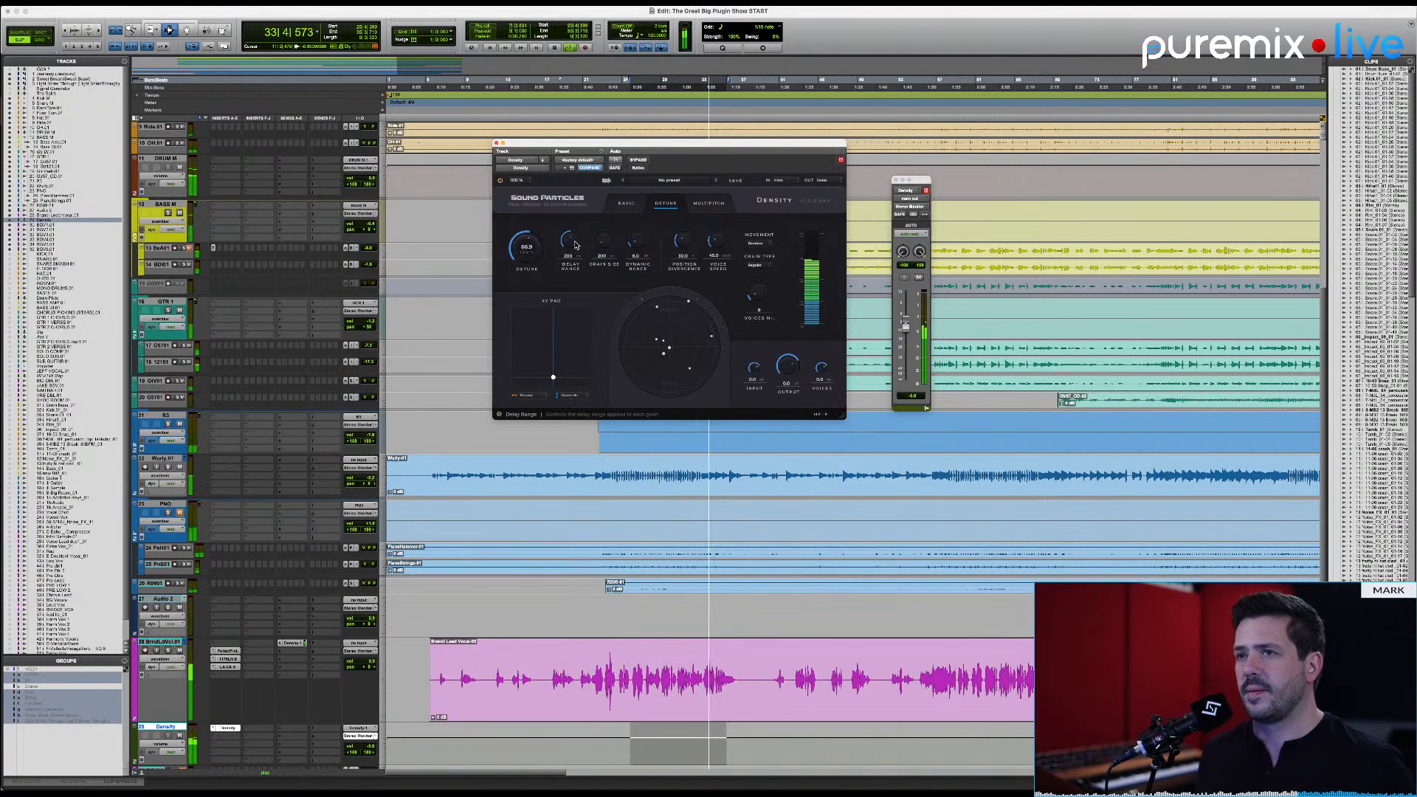
scroll(575, 245, "up", 6)
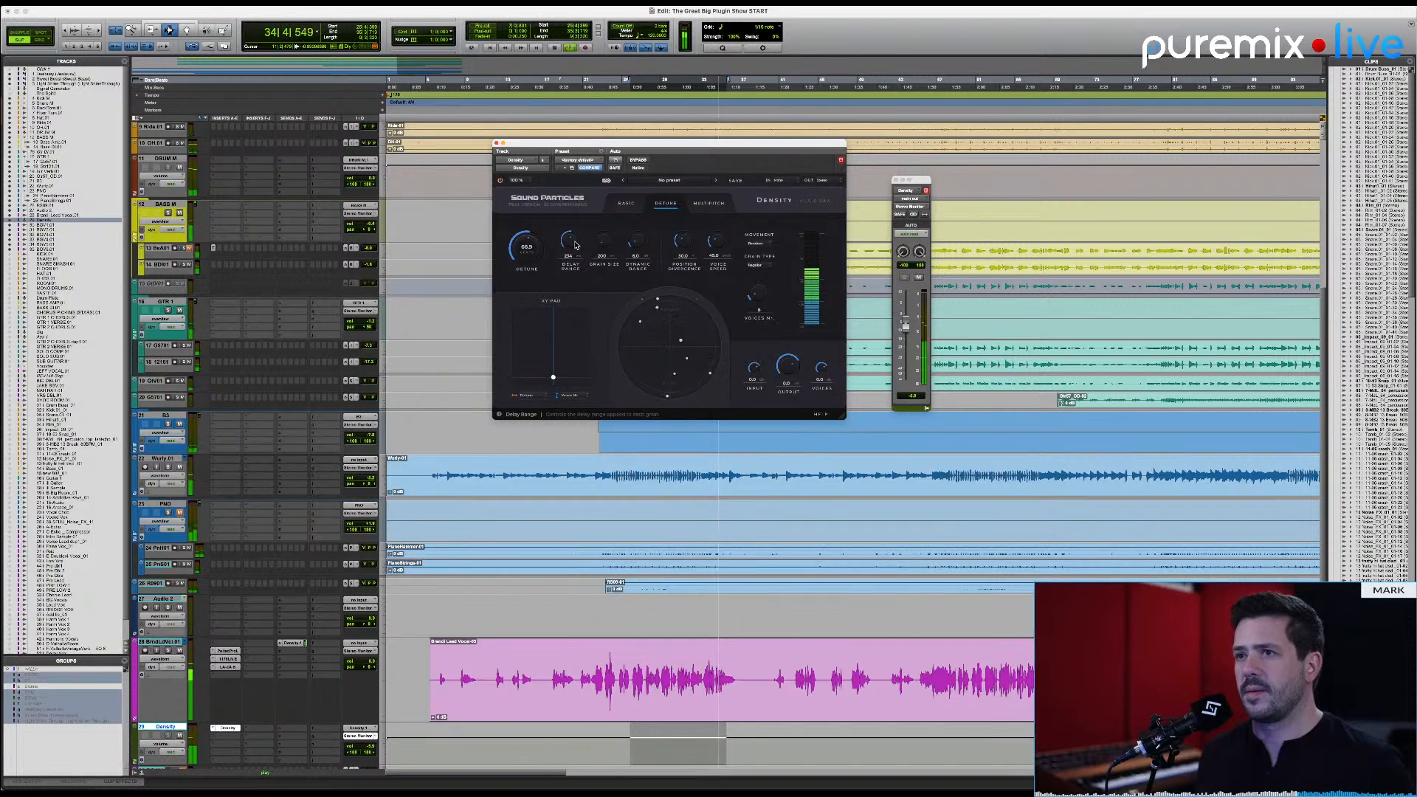
scroll(576, 245, "up", 1)
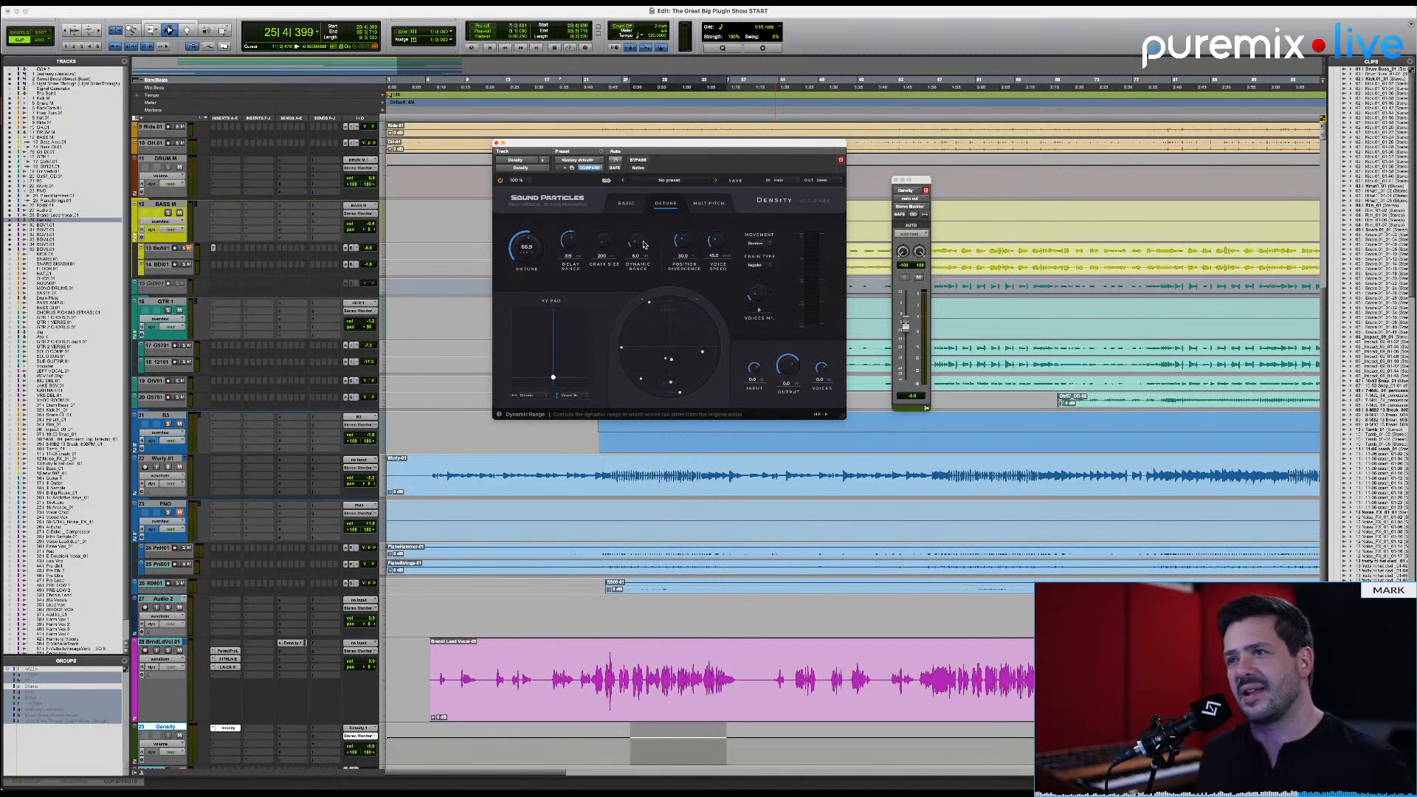
Step: Play the selection and try higher delay range, grain size and dynamic range settings
key("space")
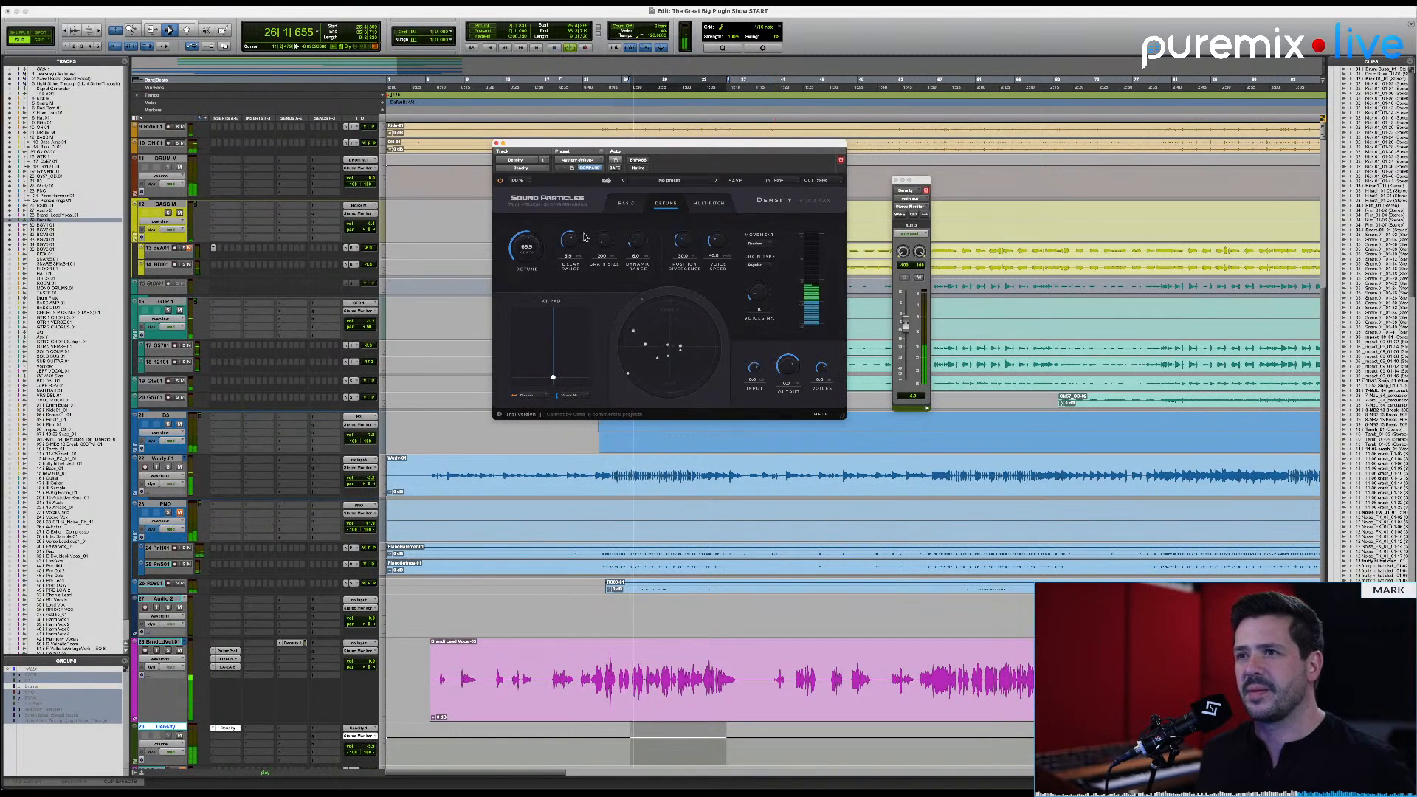
left_click_drag(575, 246, 608, 243)
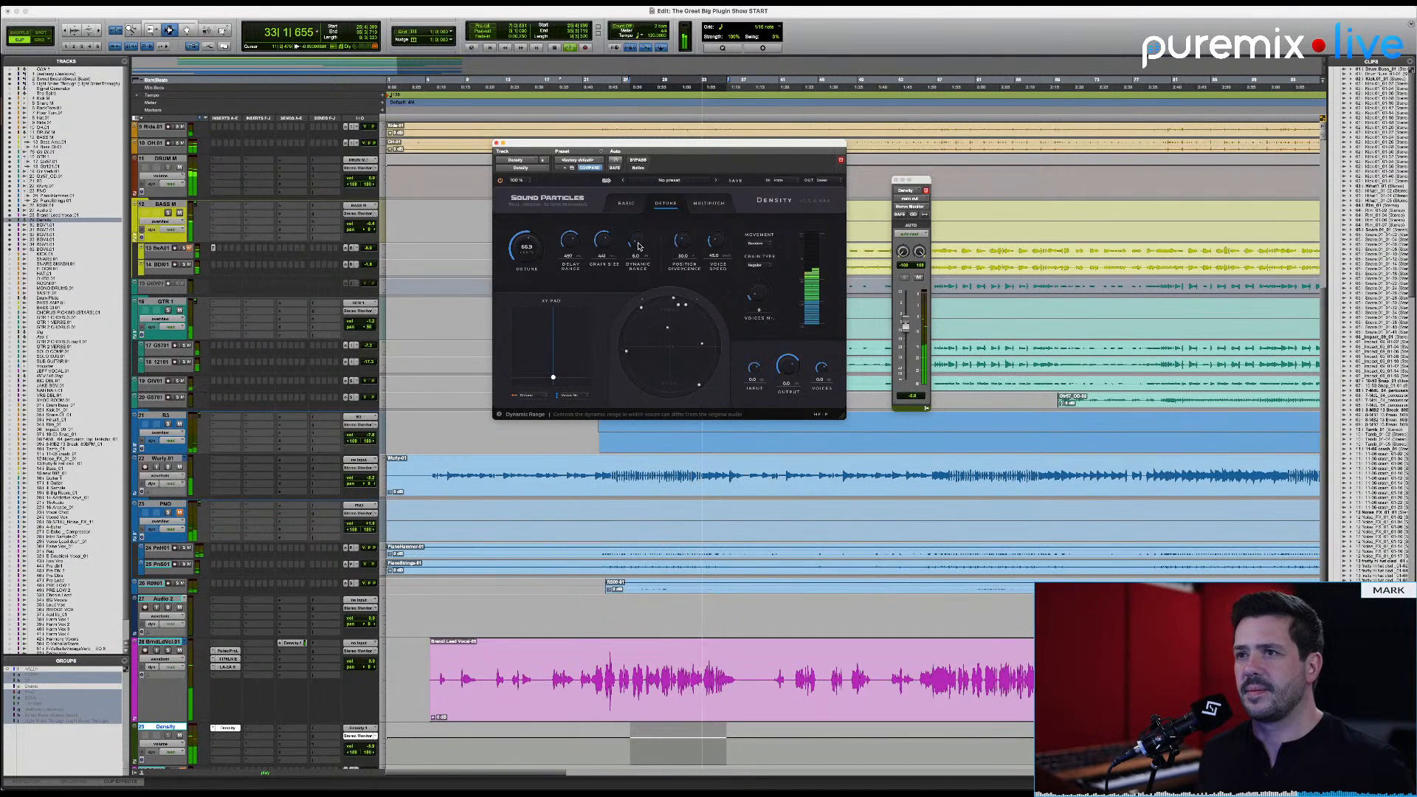
left_click_drag(639, 246, 651, 207)
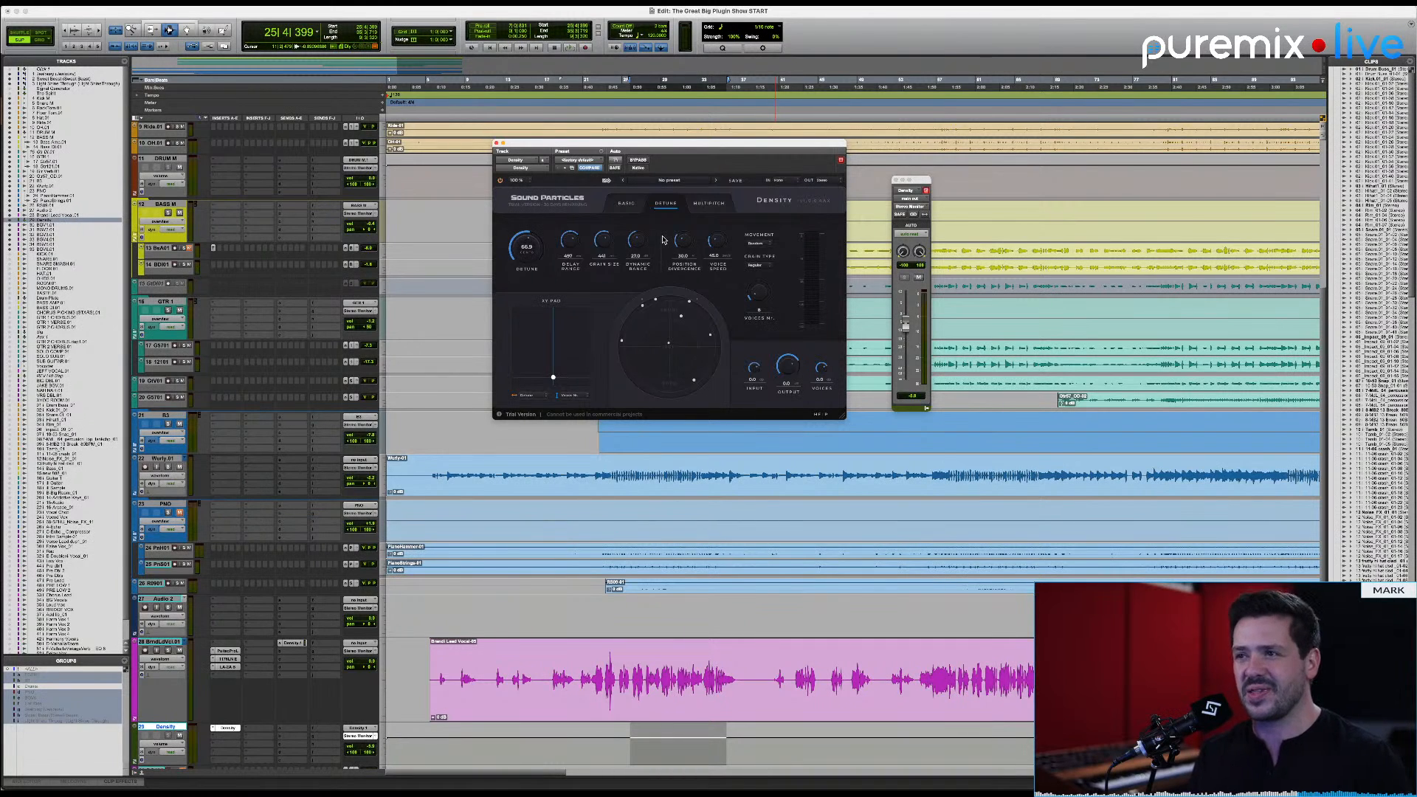
Step: During playback, set position divergence to 52.8 %, delay range to 632 ms, grain size to 842 ms and voice speed to 89.8 deg/s
key("space")
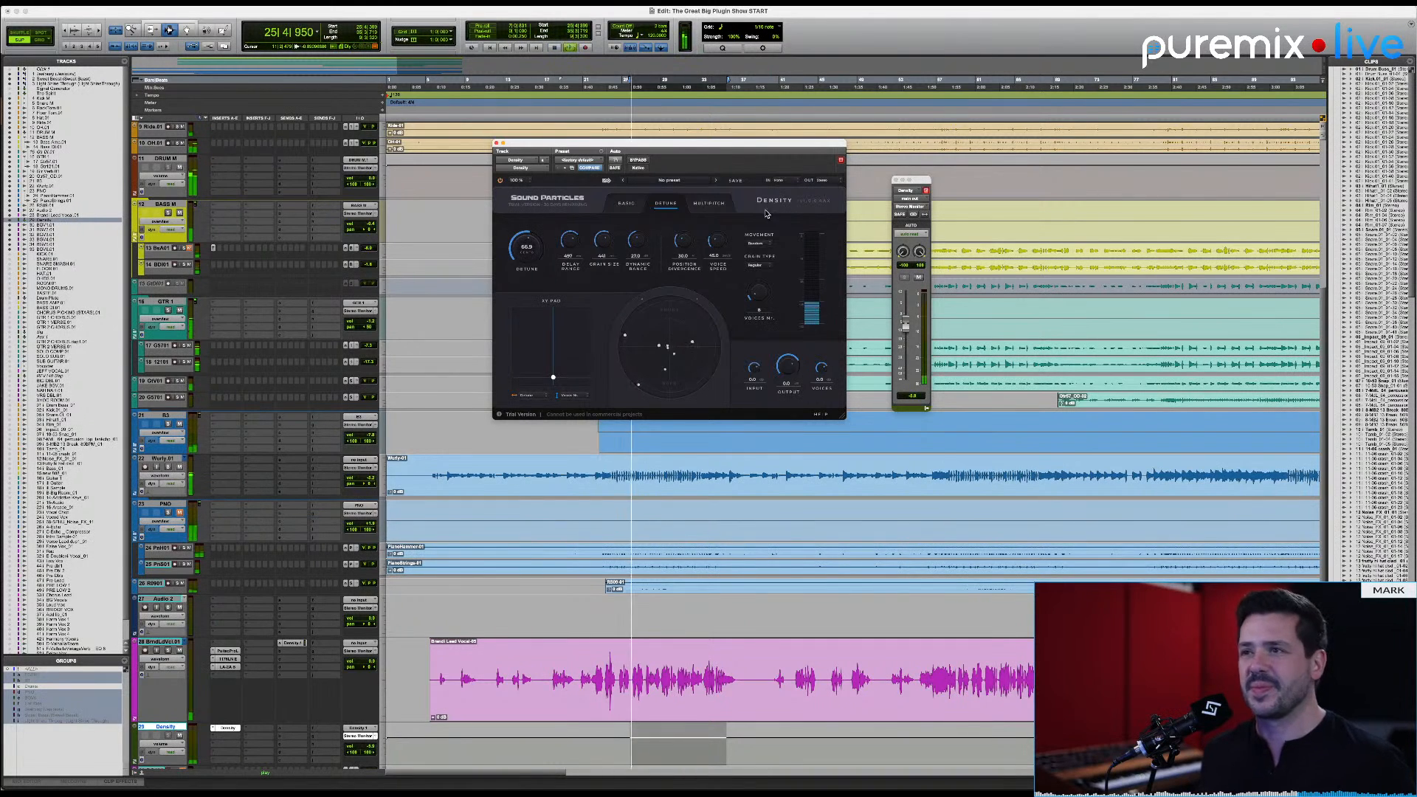
left_click_drag(683, 248, 683, 242)
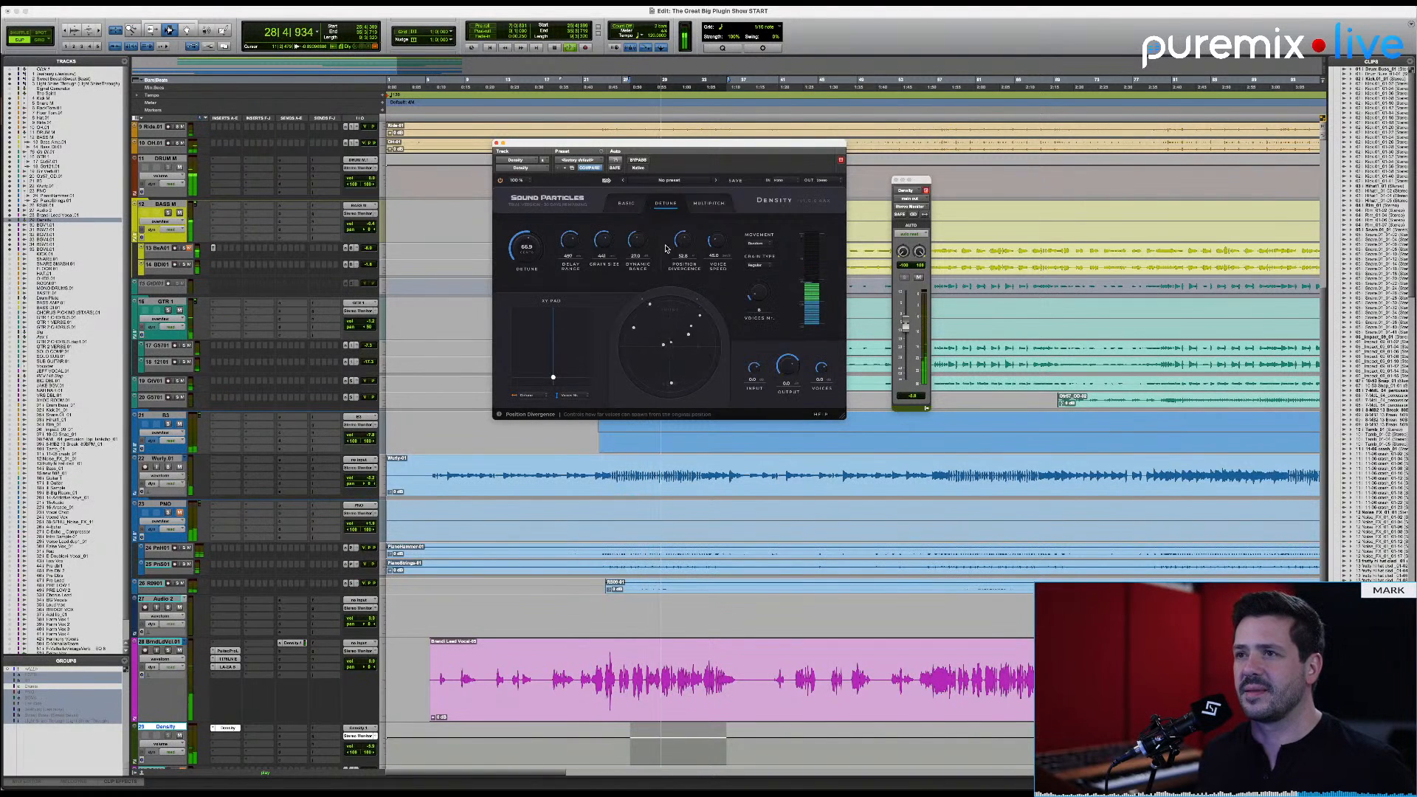
left_click_drag(603, 249, 580, 244)
left_click_drag(712, 255, 717, 243)
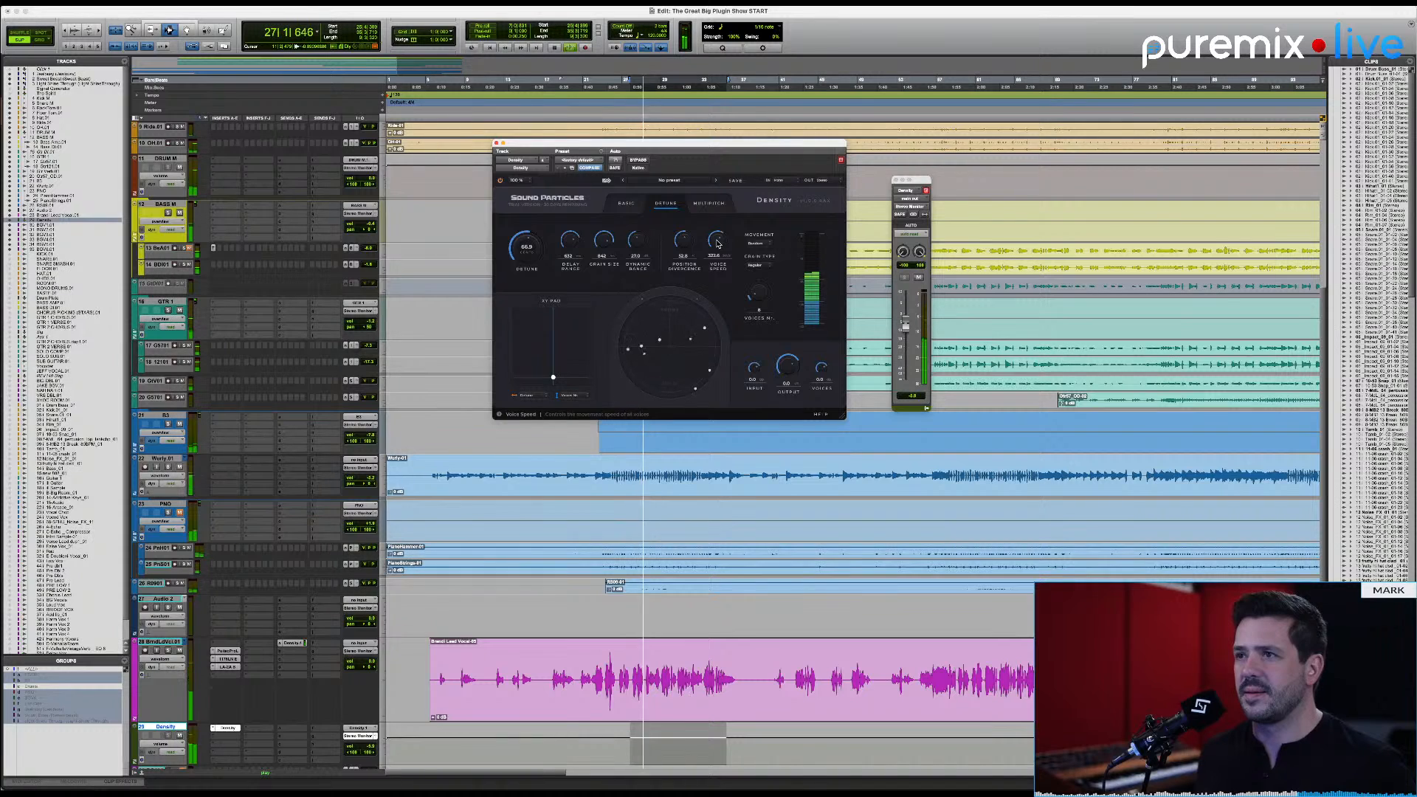
left_click_drag(722, 243, 722, 247)
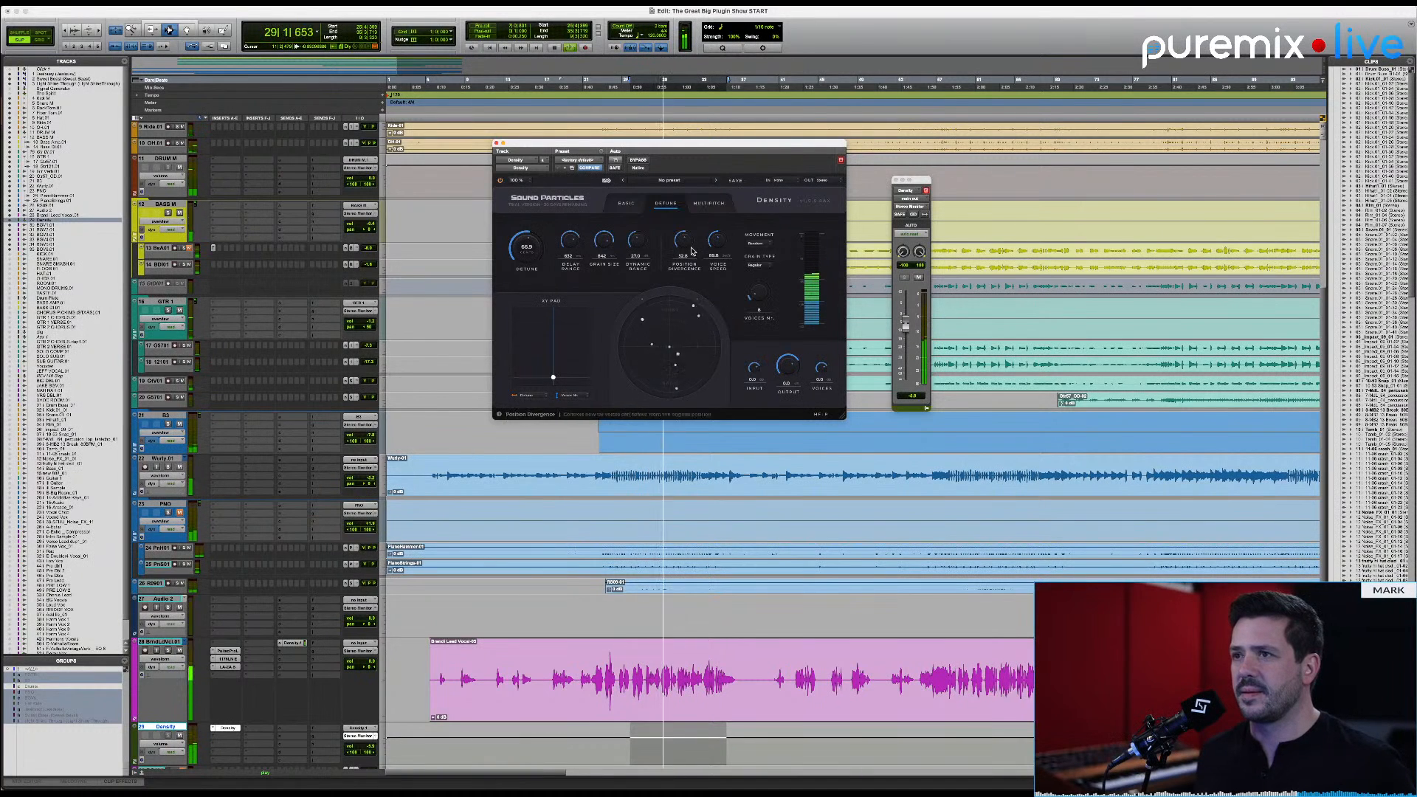
Step: Compare the dynamic range at zero with higher amounts during playback, leaving it at 34.9 dB
left_click_drag(636, 242, 636, 244)
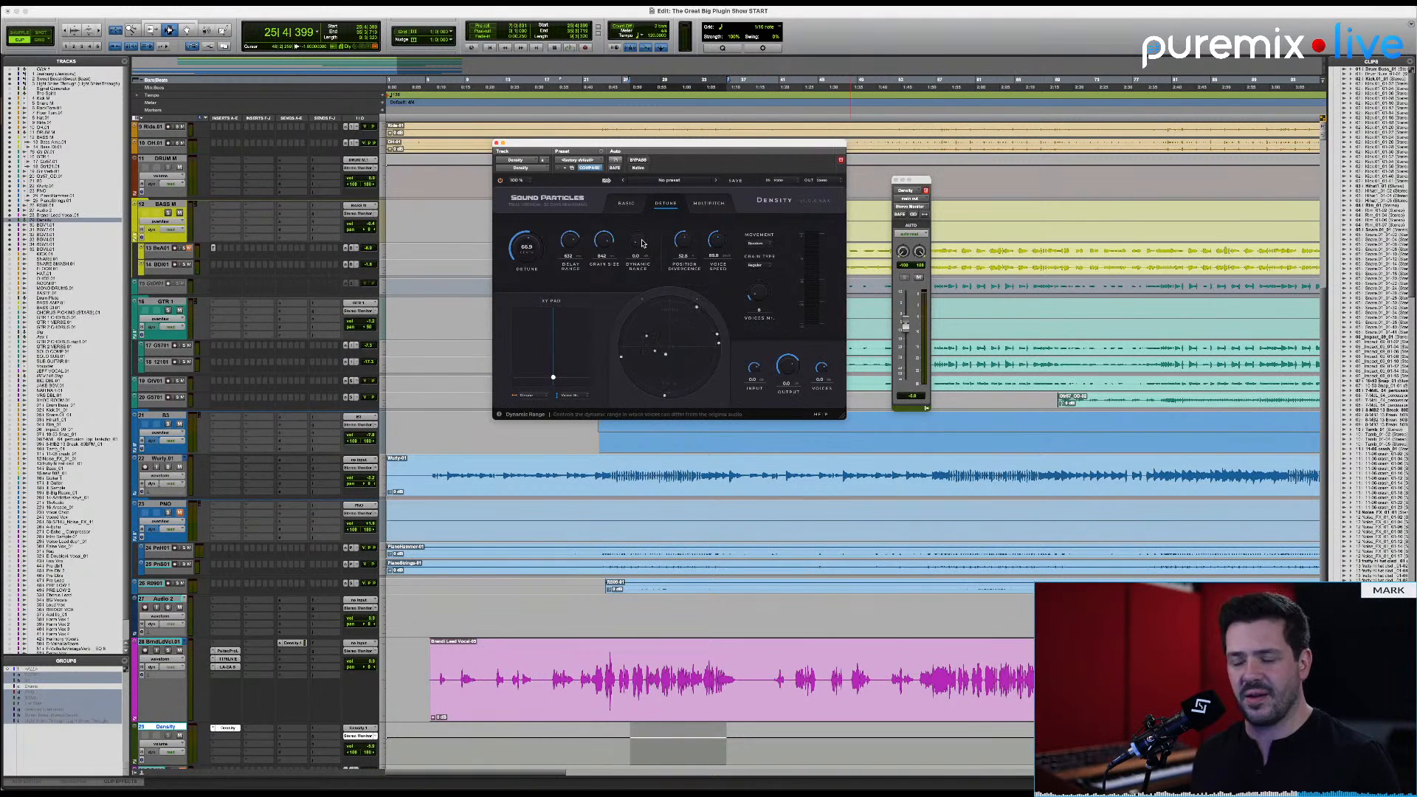
key("space")
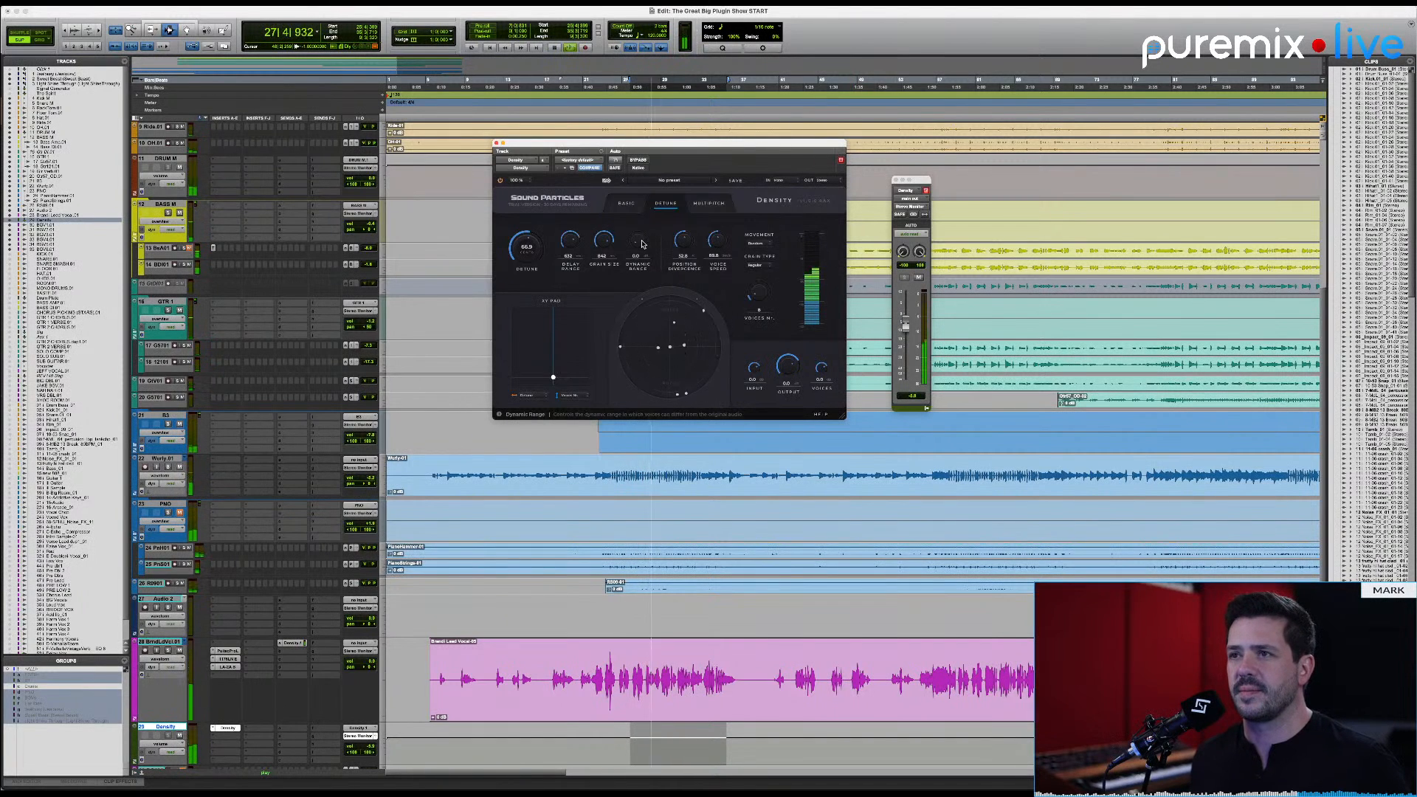
left_click_drag(641, 244, 642, 184)
mouse_move(641, 245)
left_mouse_down()
mouse_move(642, 229)
mouse_move(641, 260)
left_mouse_up()
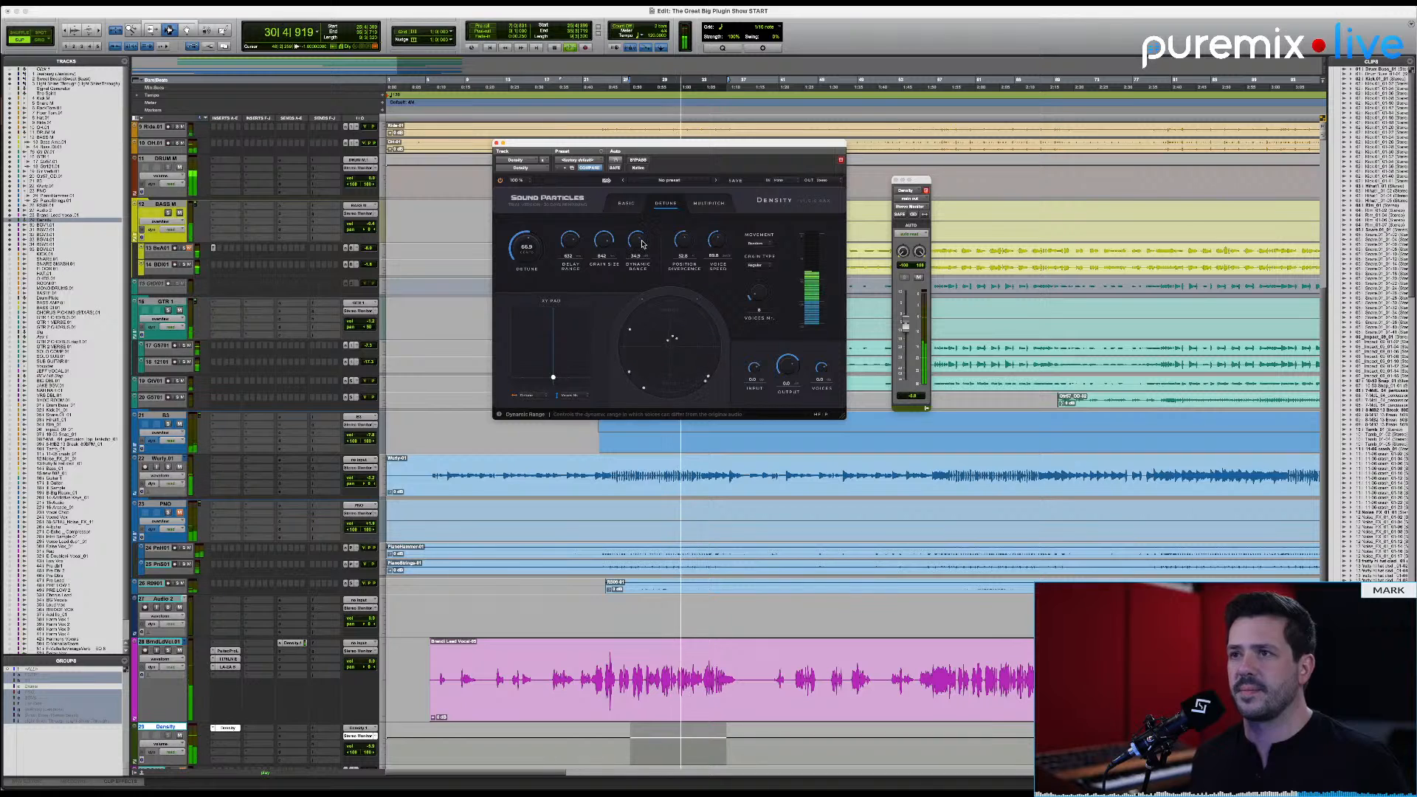
key("space")
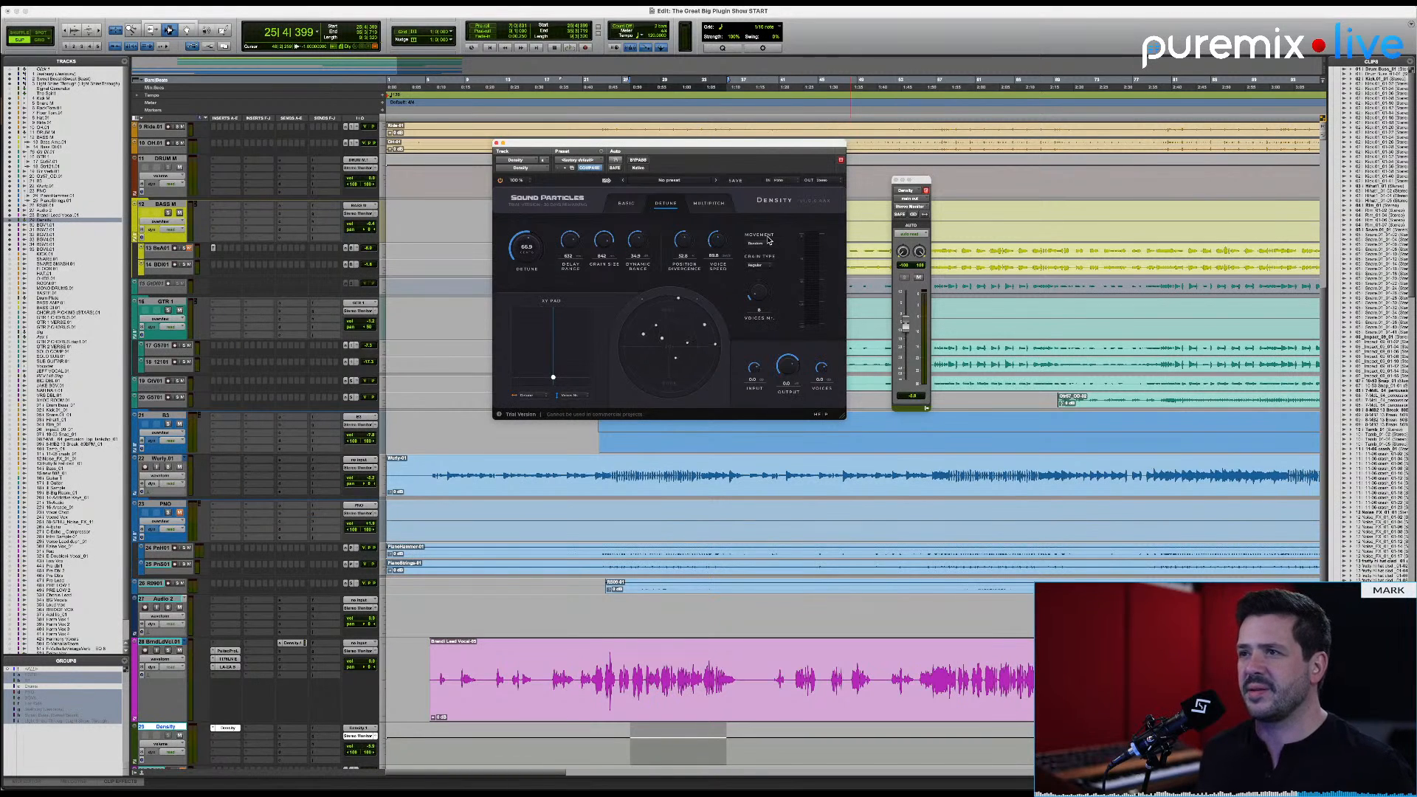
Step: Try other voice movement patterns in place of Random, auditioning the change during playback
left_click(764, 245)
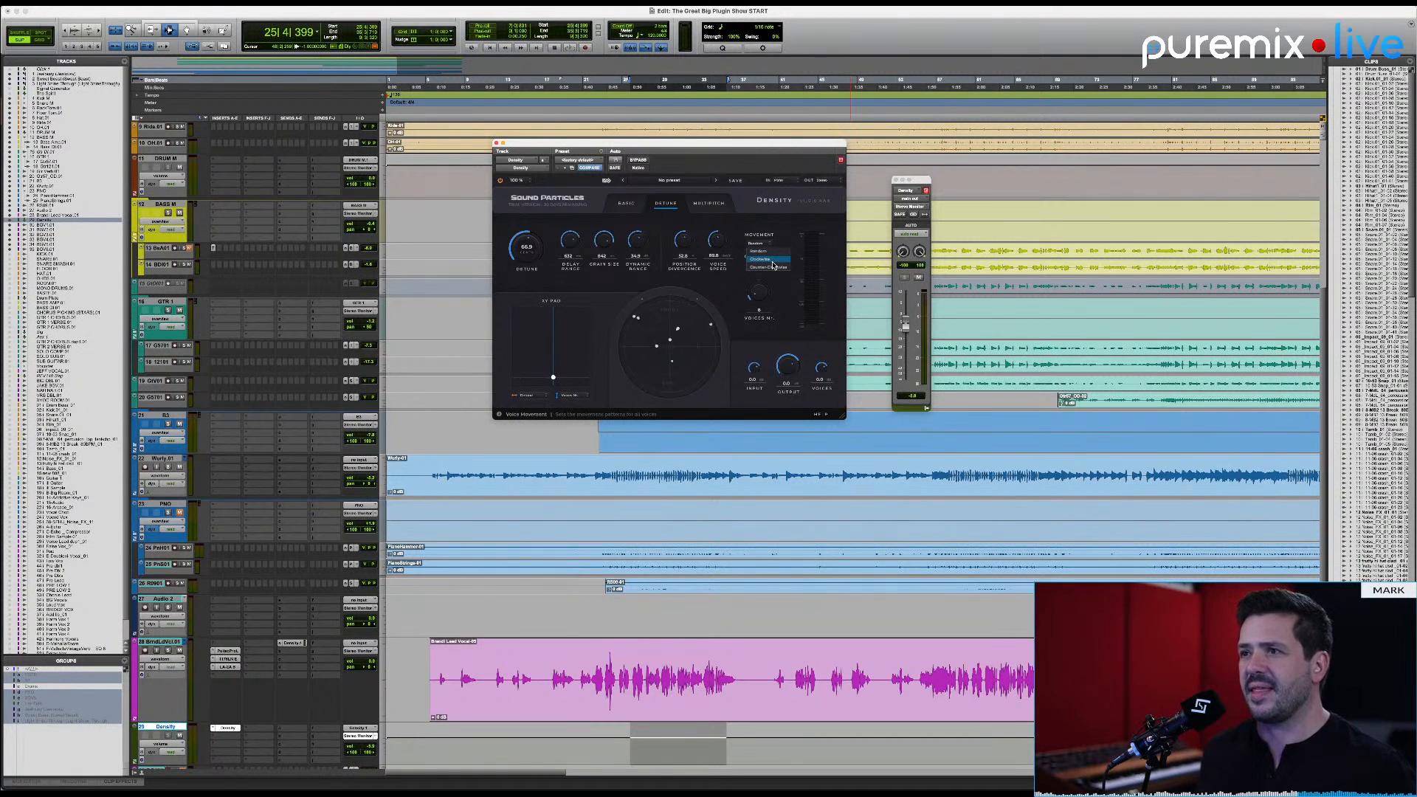
left_click(772, 264)
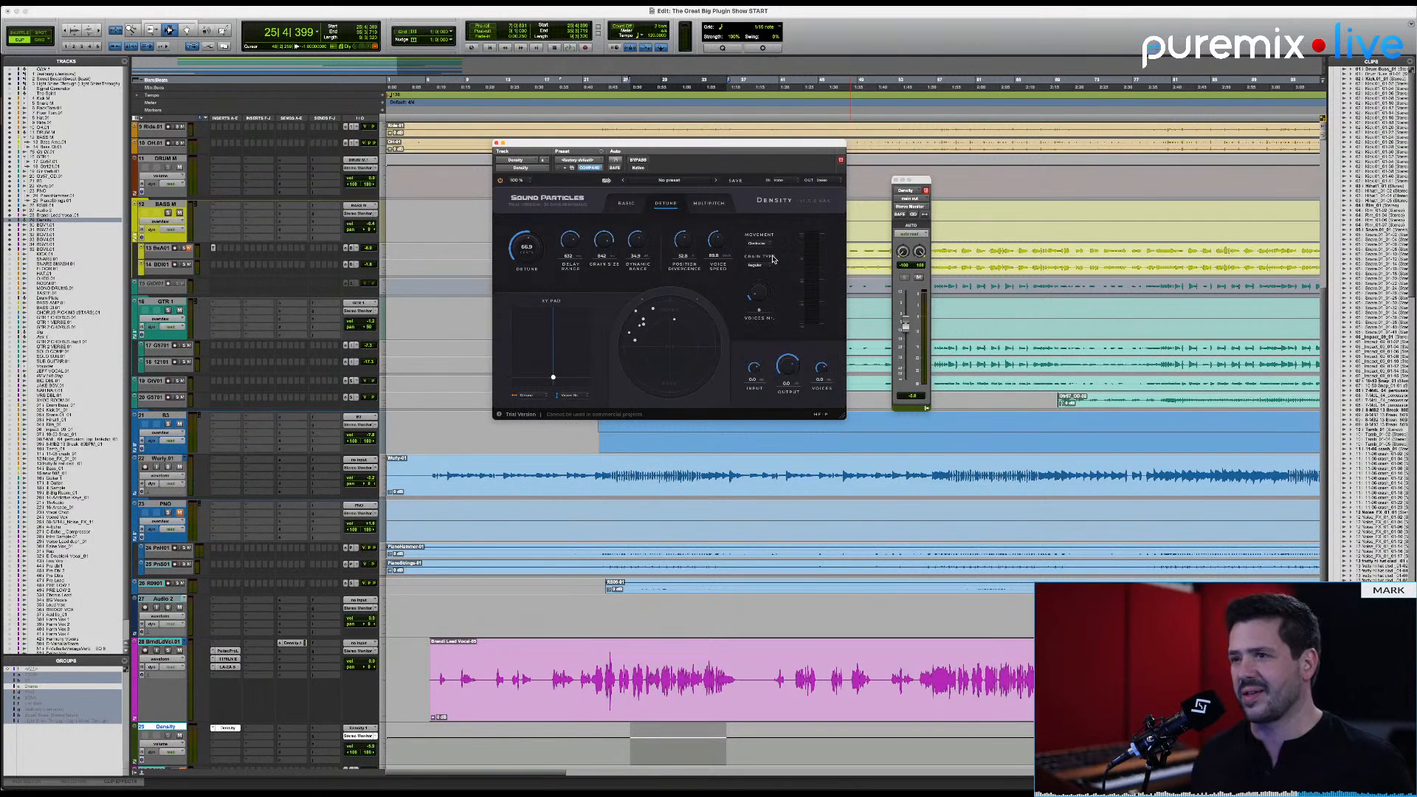
key("space")
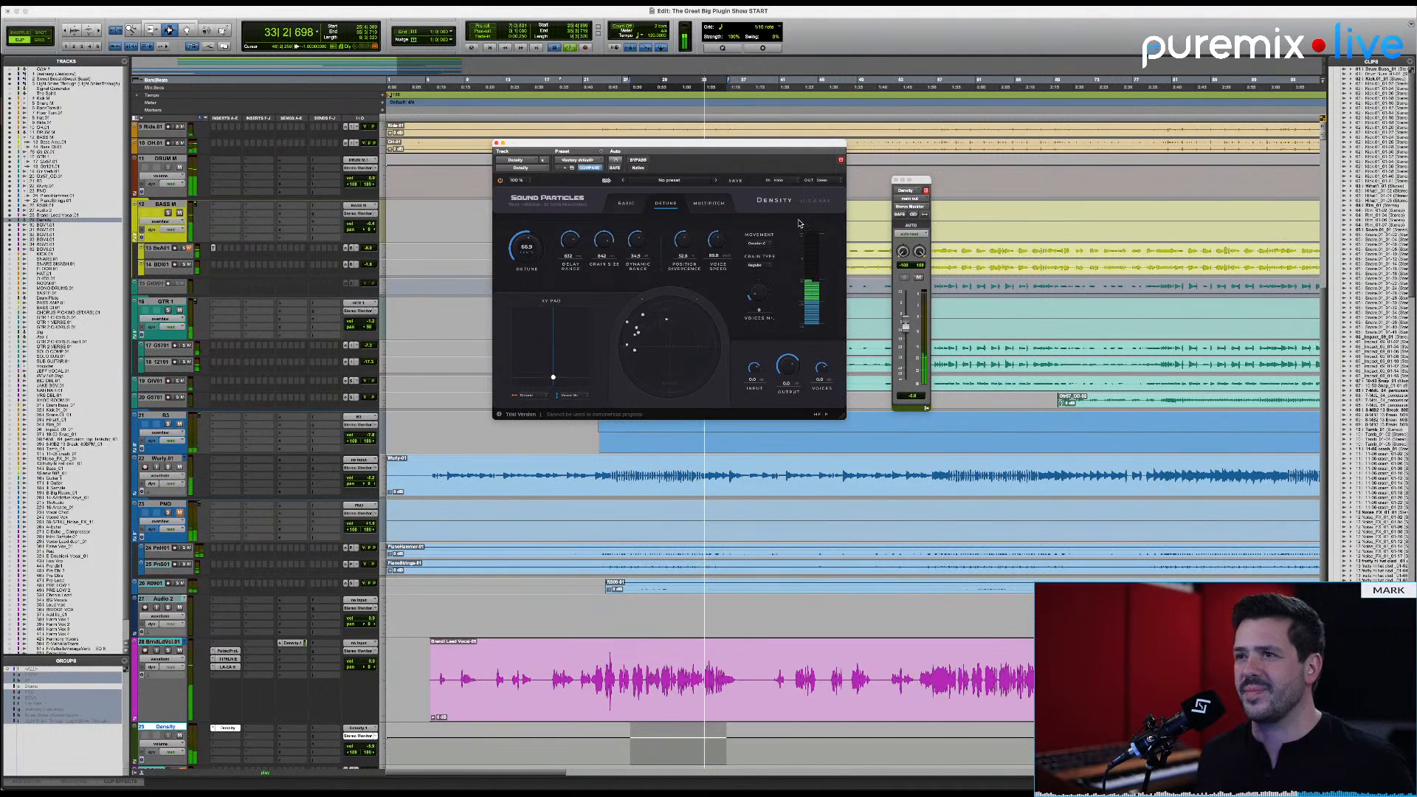
key("space")
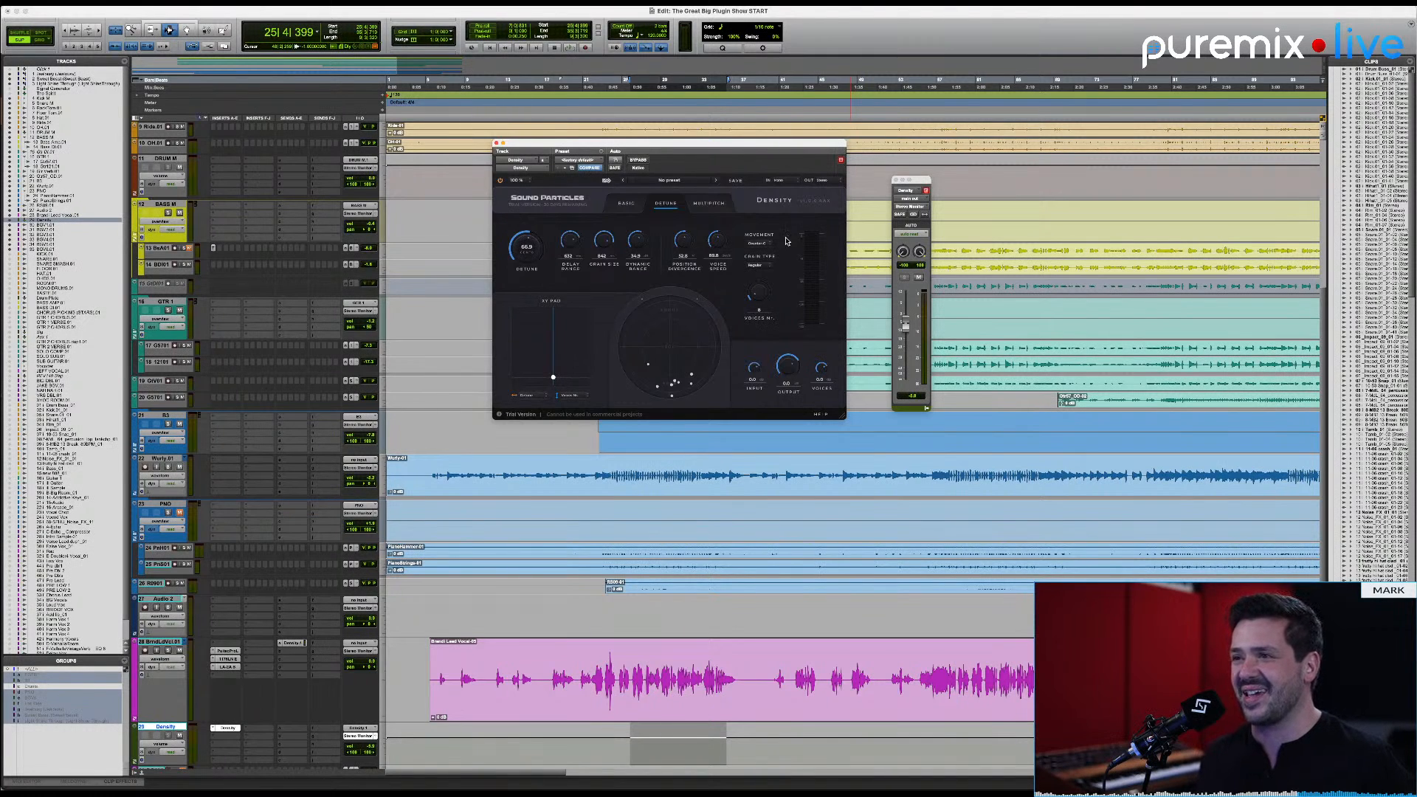
left_click(760, 246)
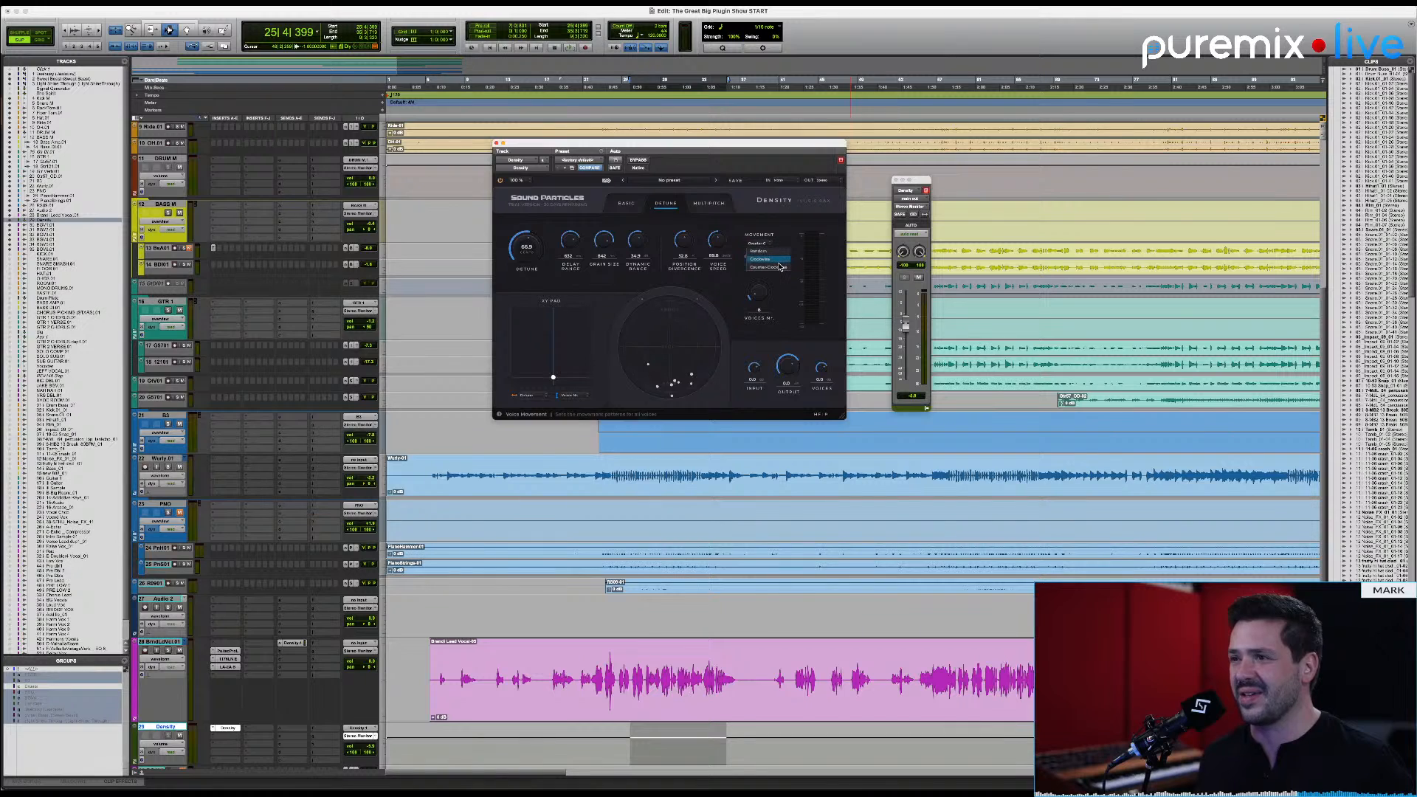
left_click(781, 260)
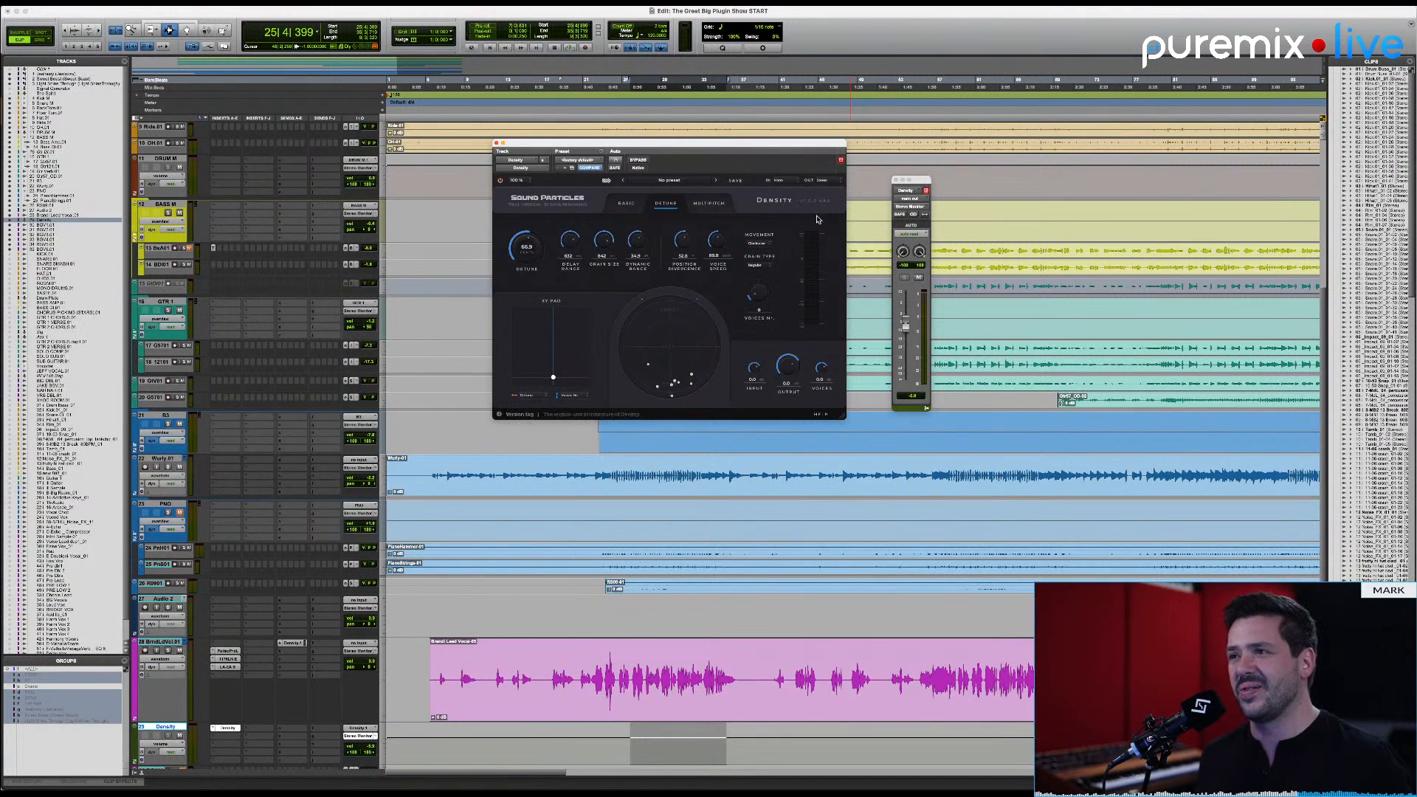
Step: Set the grain type to Reverse and the voice movement to Random, and audition the selection
left_click(762, 267)
left_click(769, 281)
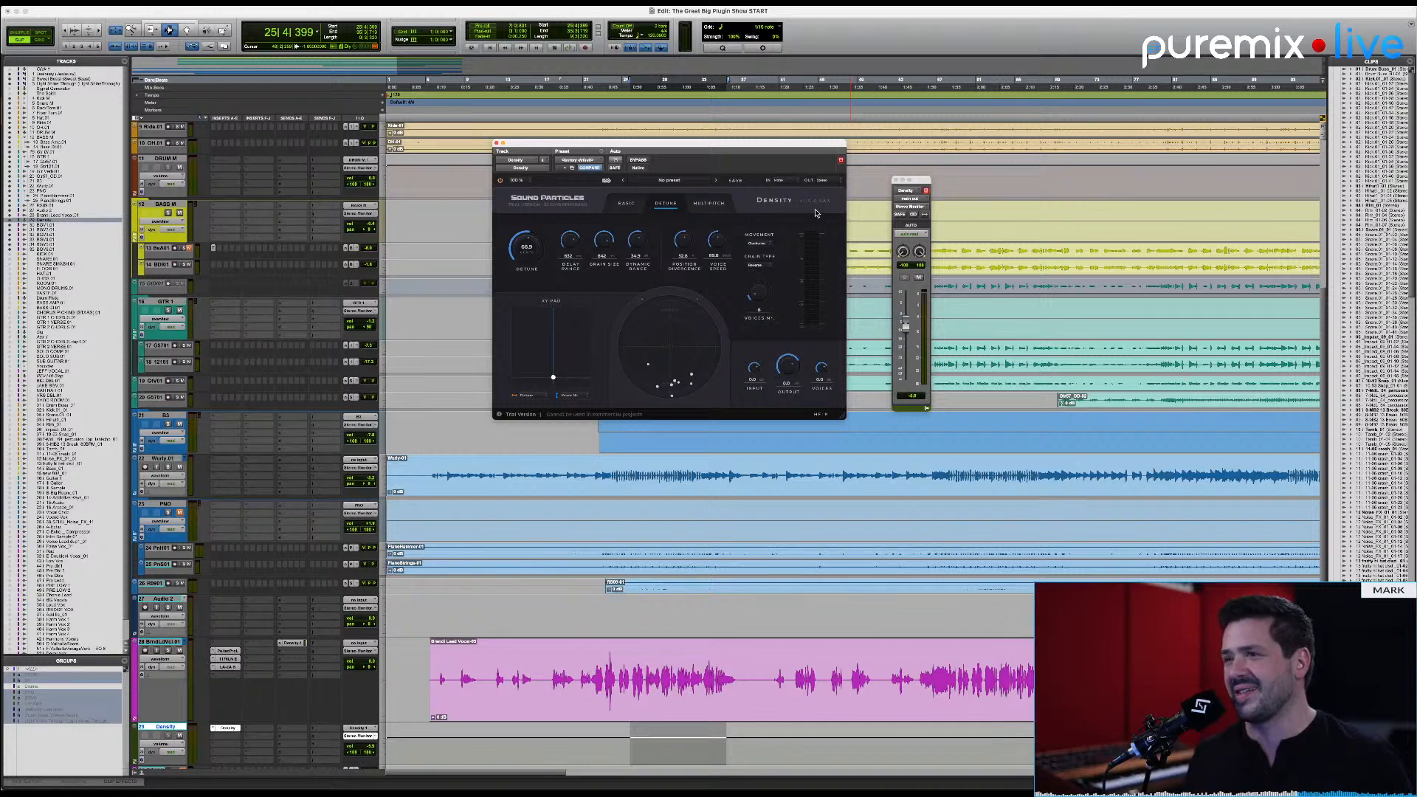
key("space")
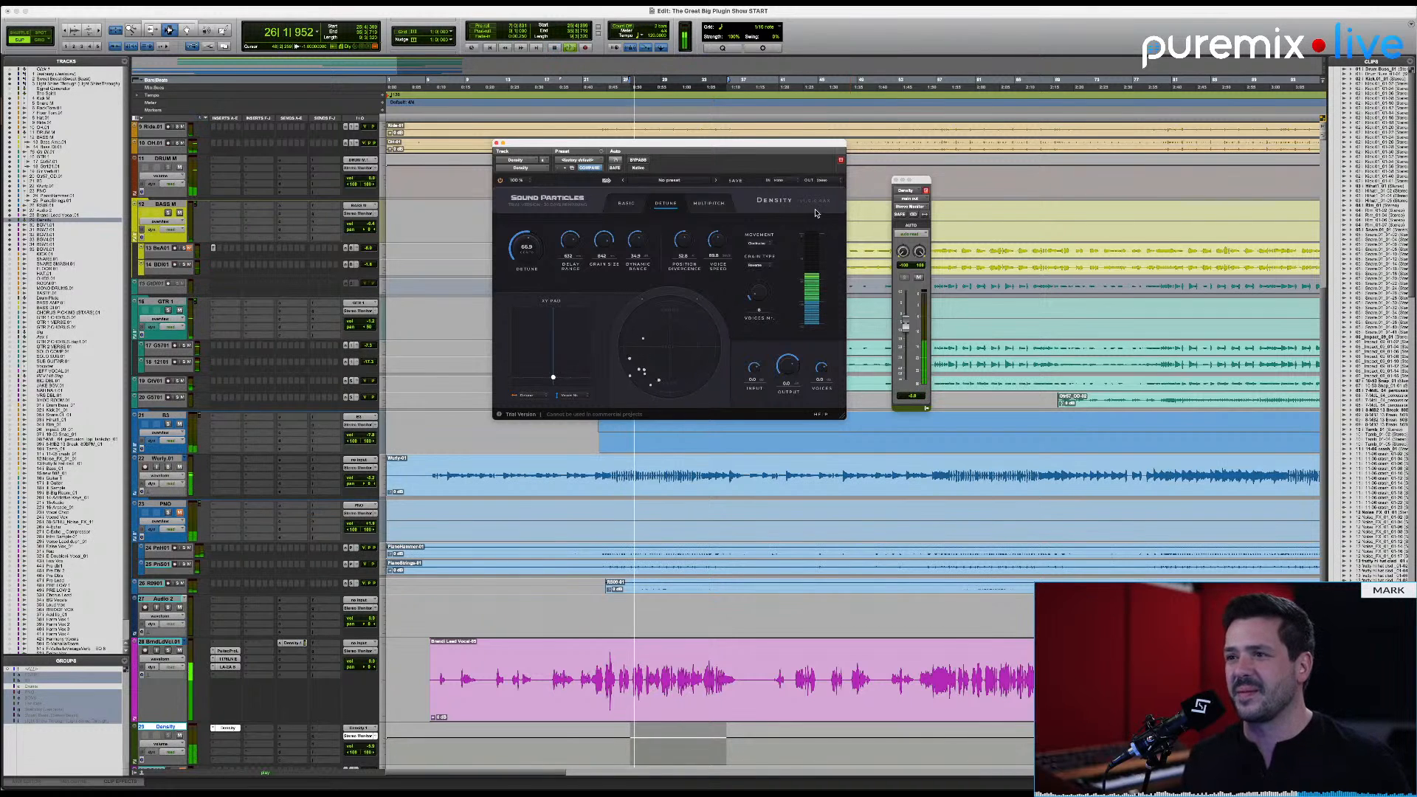
left_click(757, 243)
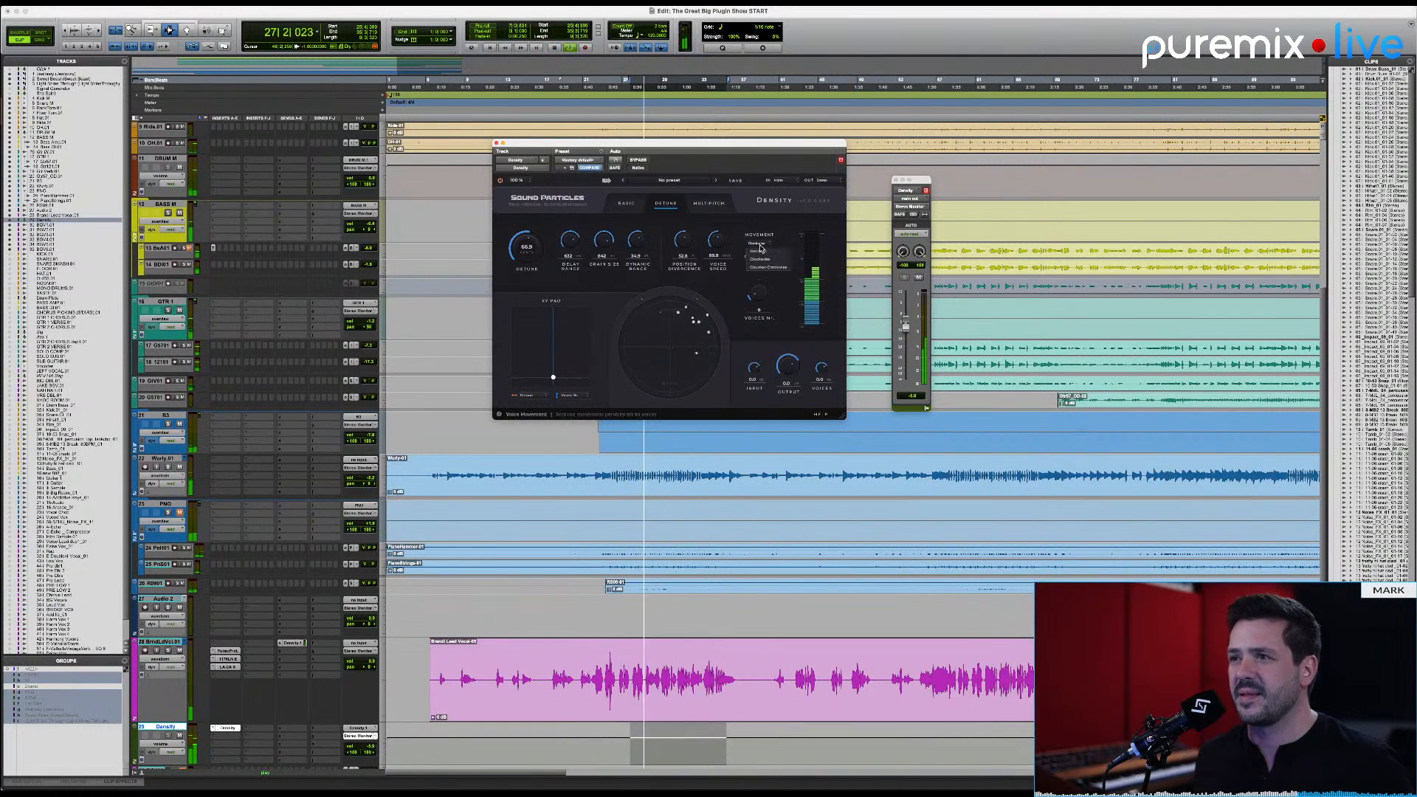
left_click(765, 256)
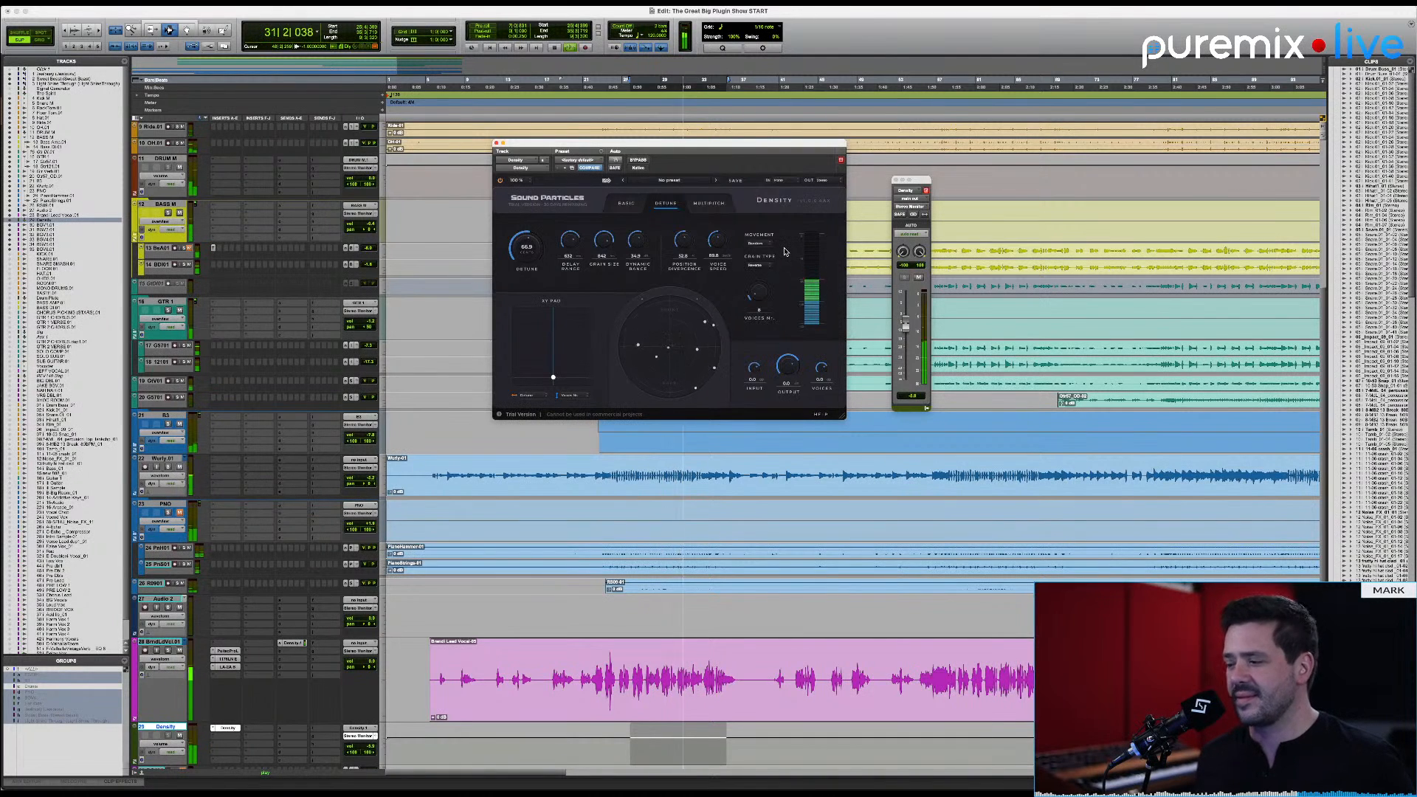
key("space")
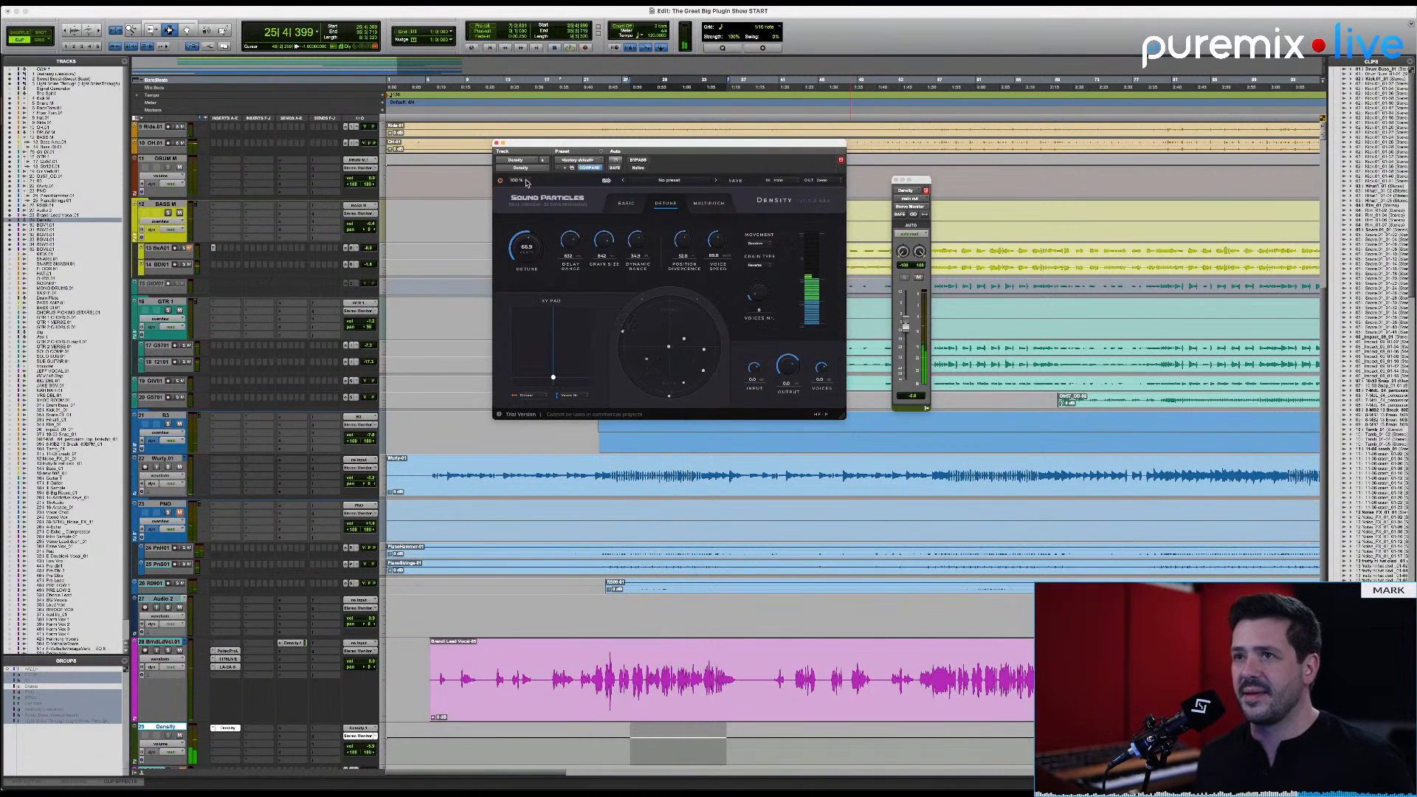
Step: Enlarge the Density plugin interface to 200 % zoom
left_click(516, 180)
left_click(530, 230)
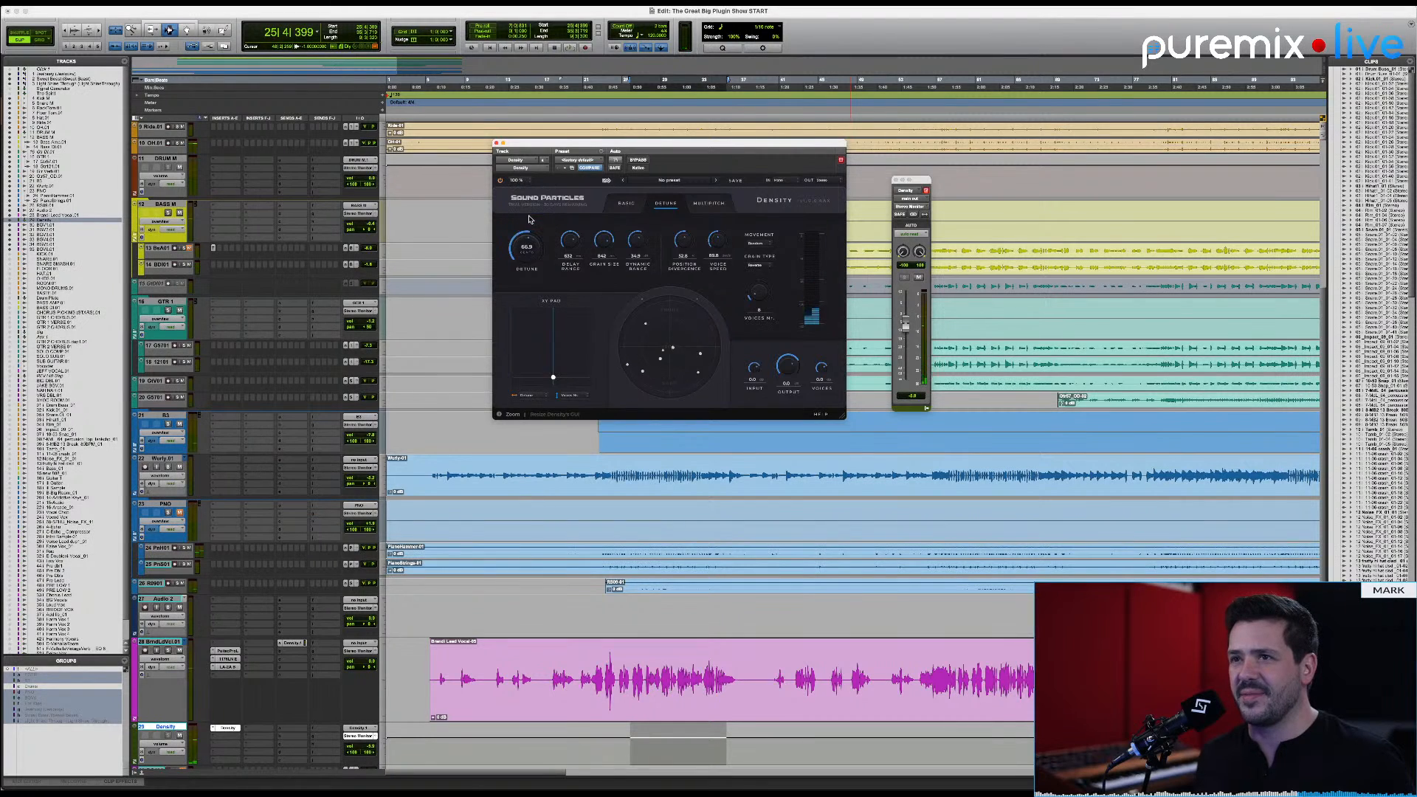
left_click(521, 181)
left_click(527, 237)
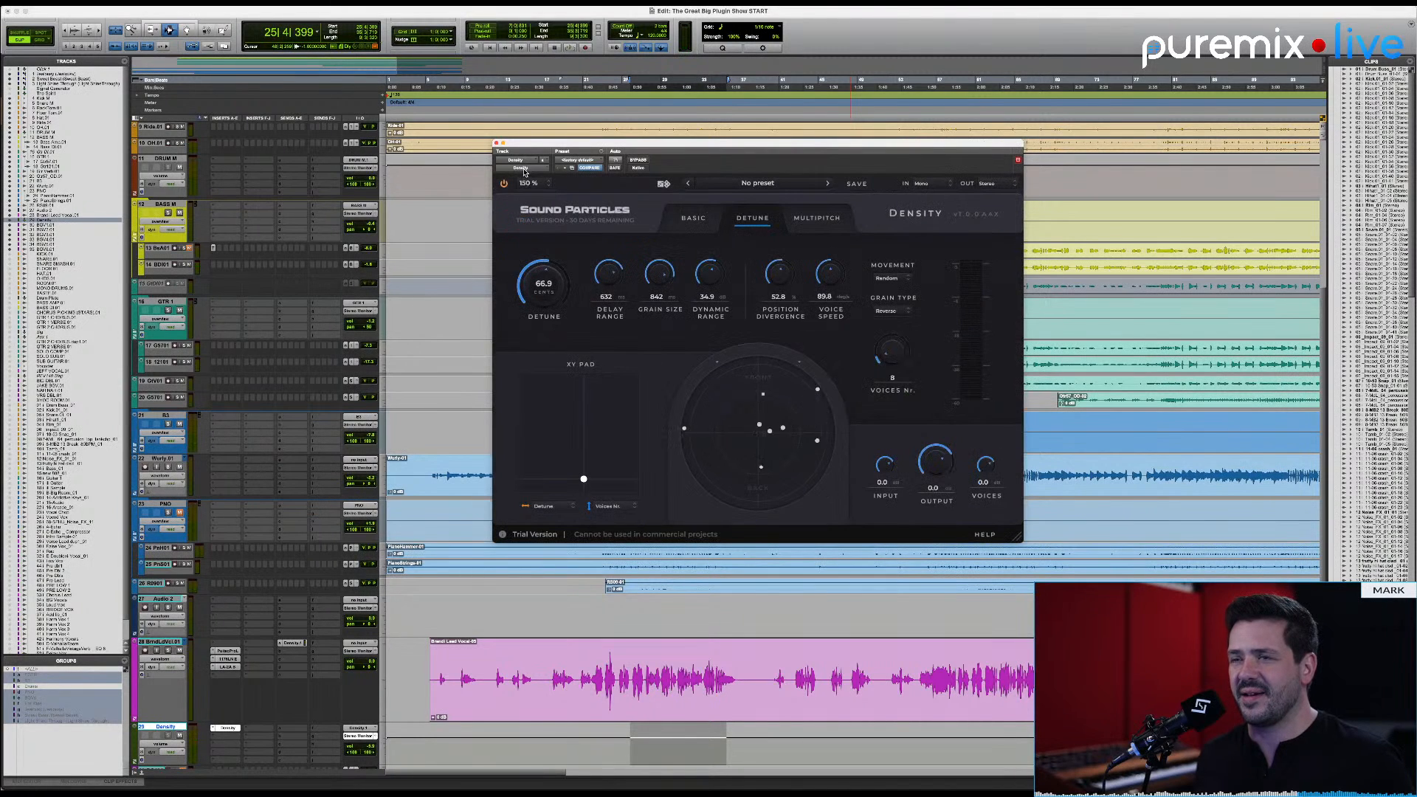
left_click(536, 188)
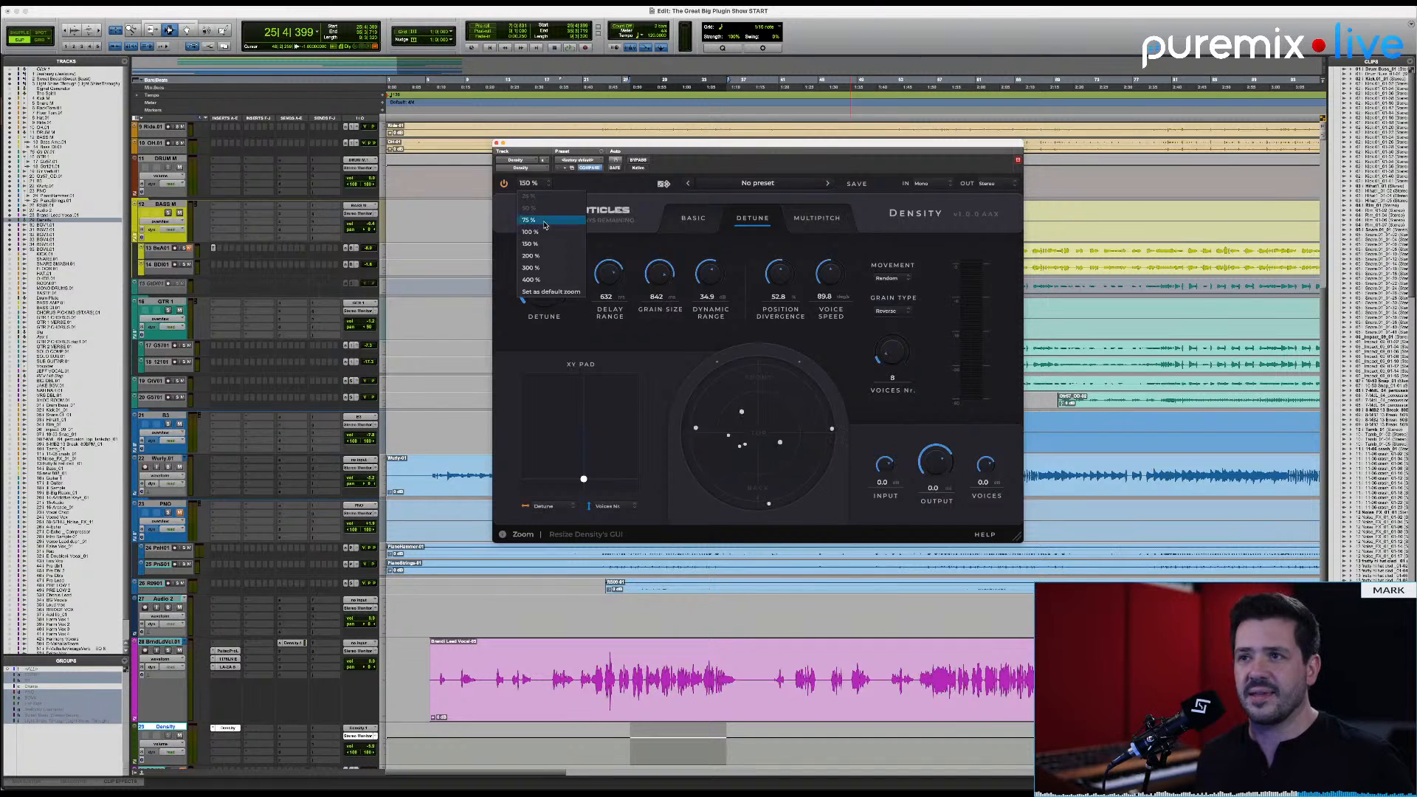
left_click(547, 258)
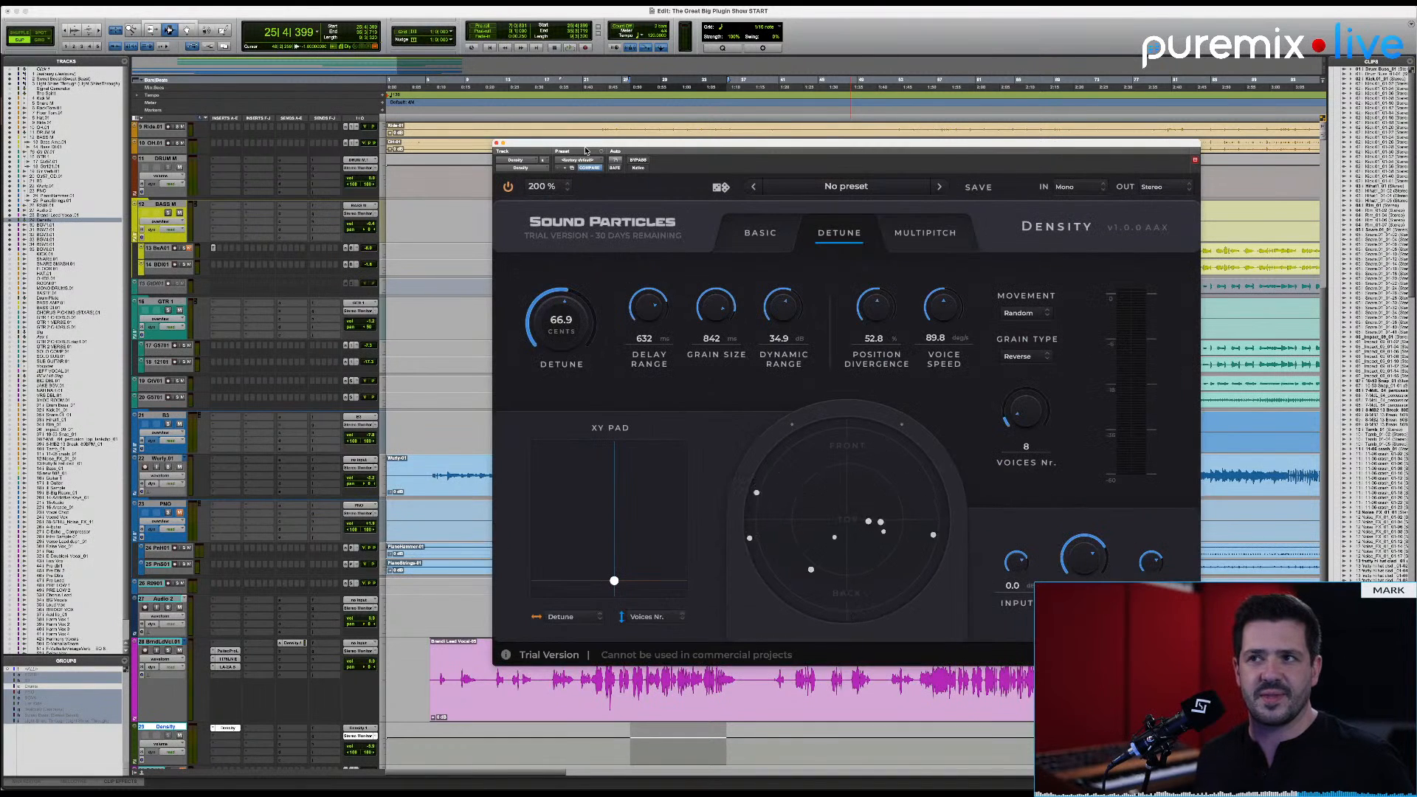
Step: Reposition the Density window so all its controls can be reached, and raise the number of voices to 75
left_click_drag(586, 150, 397, 110)
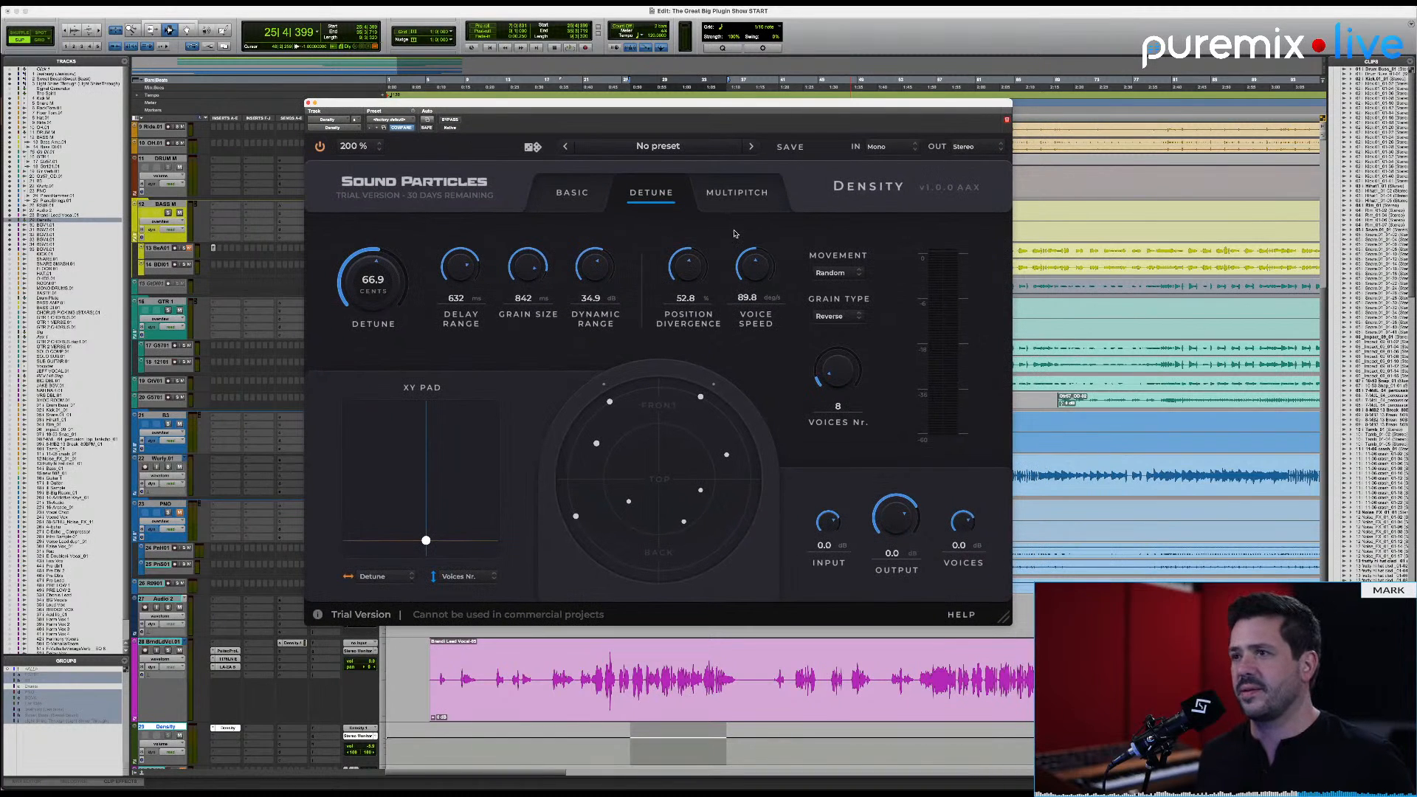
key("space")
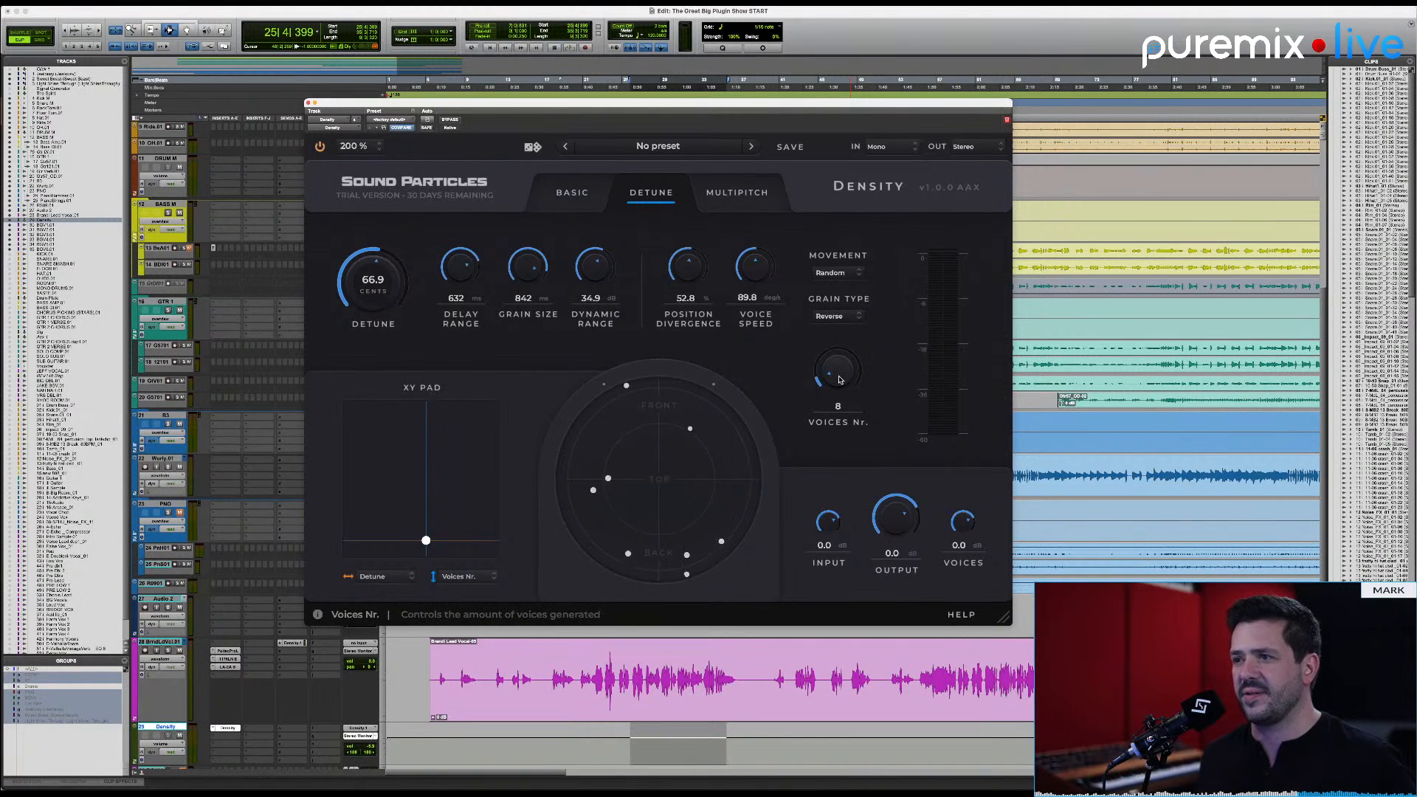
left_click_drag(839, 379, 842, 325)
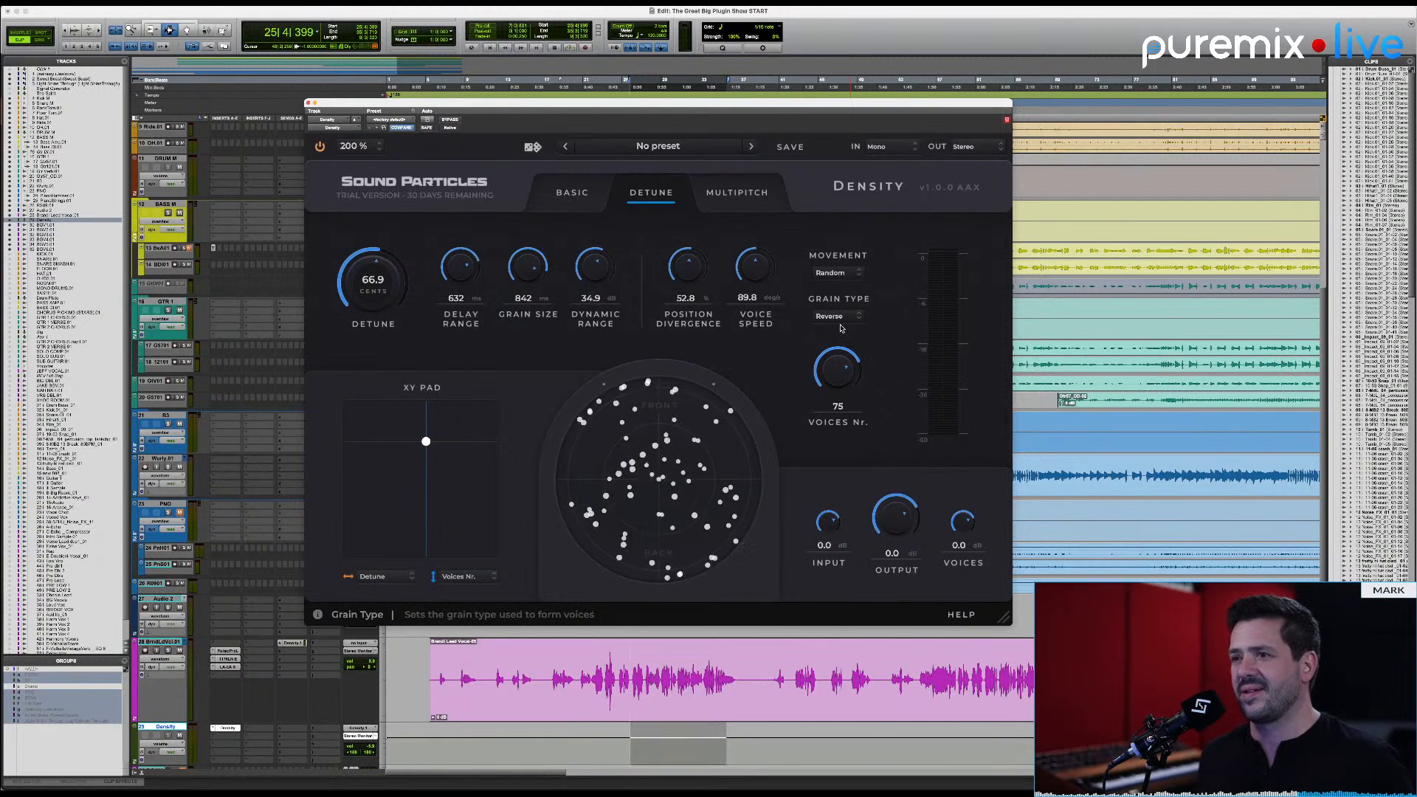
Step: Audition the position divergence during playback, raising it to 97.4 % and then dropping it to 0
key("space")
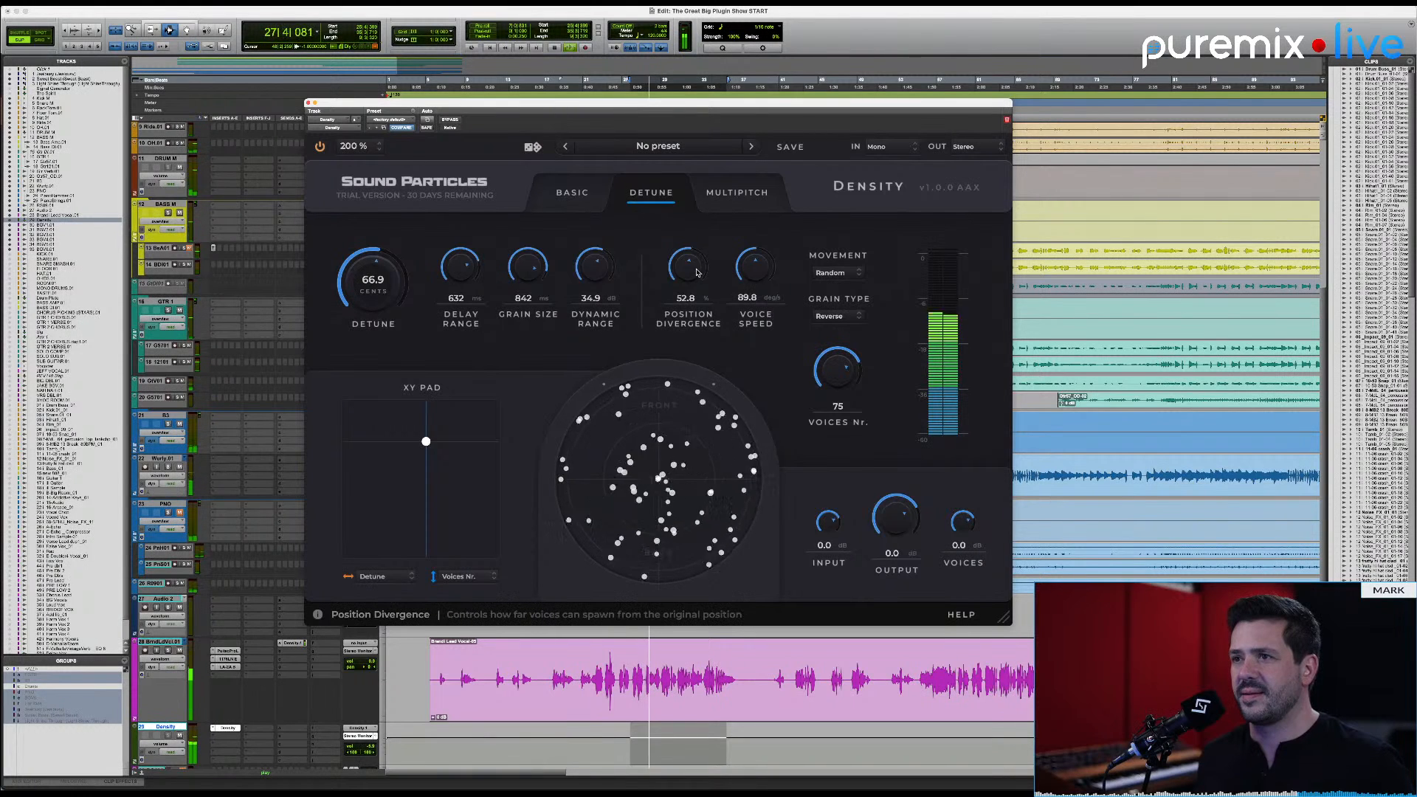
scroll(697, 272, "up", 5)
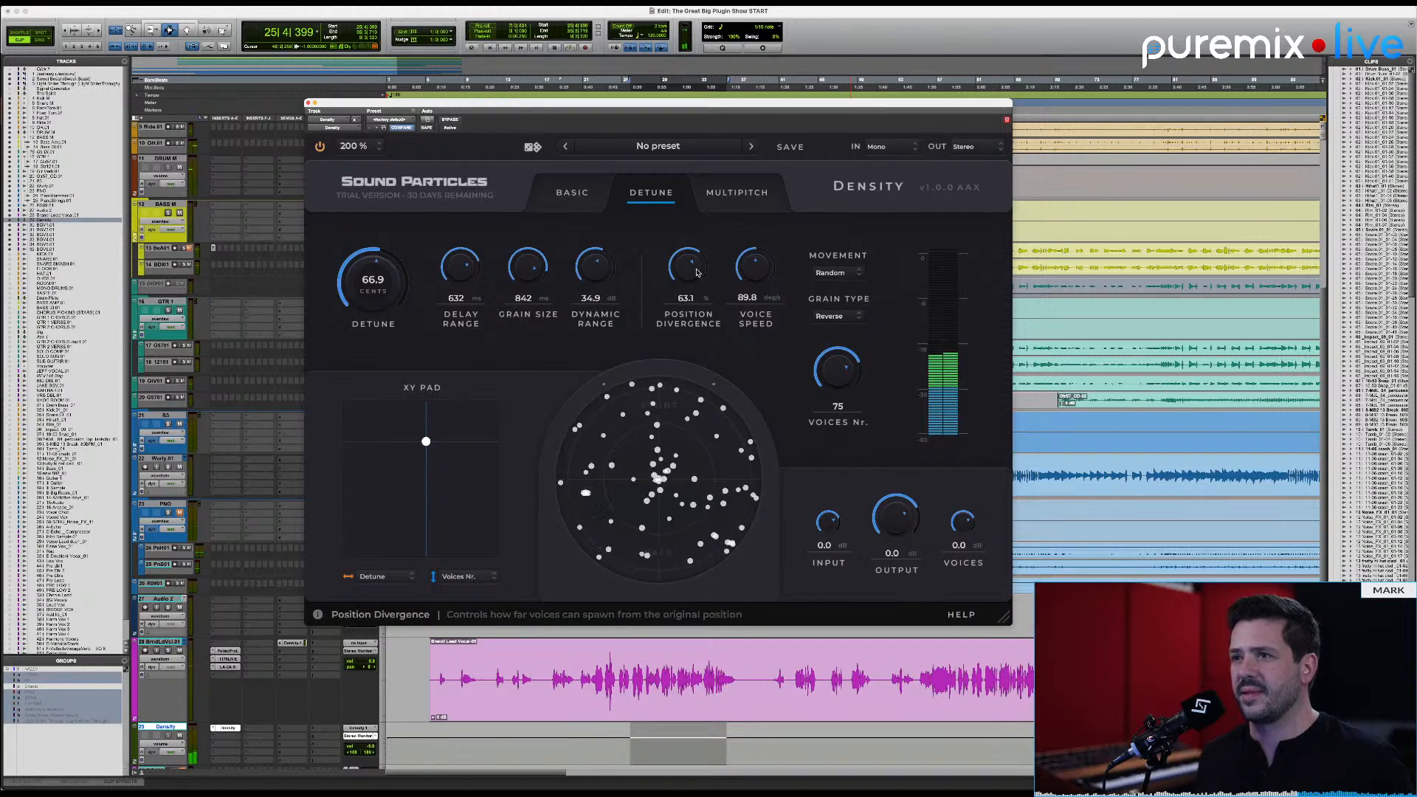
scroll(696, 272, "up", 10)
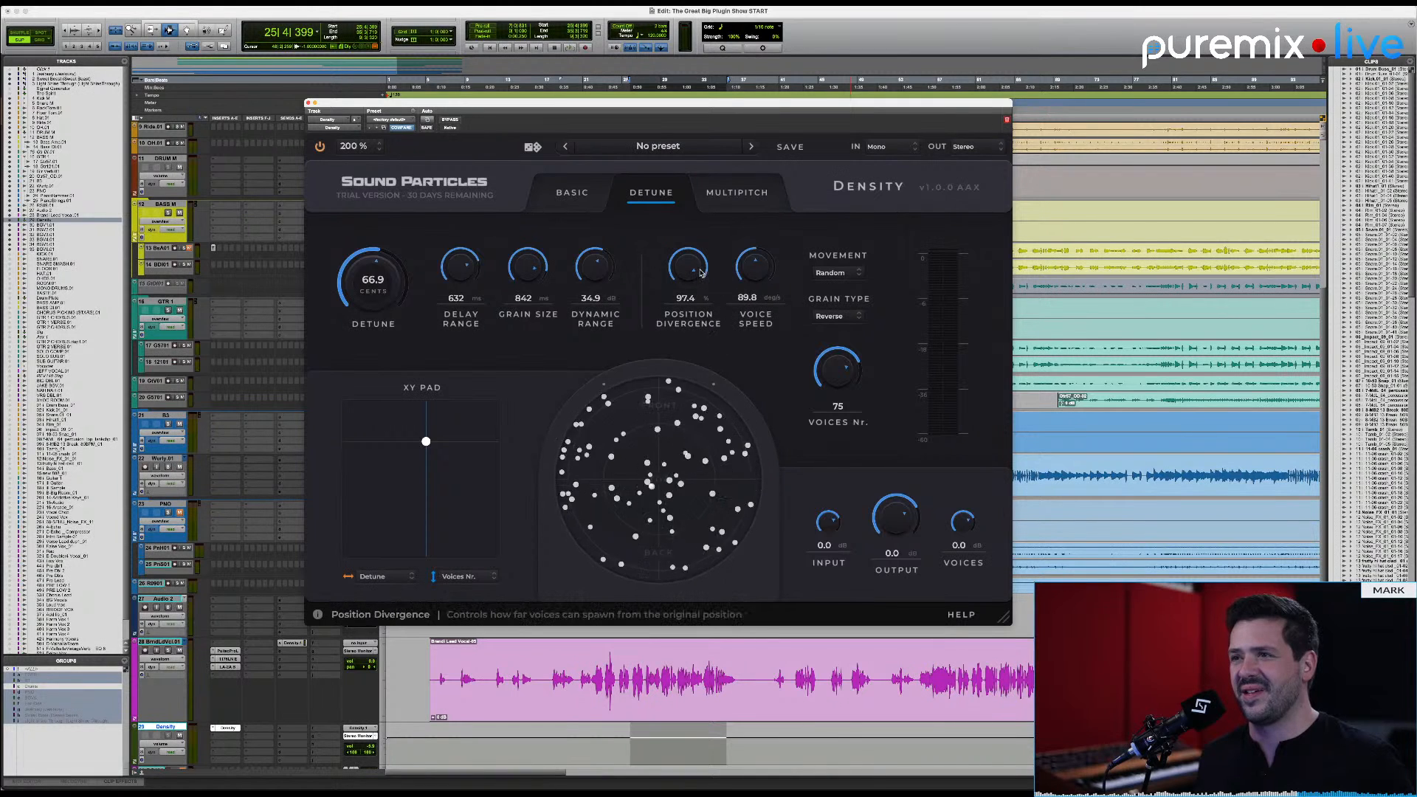
scroll(685, 285, "down", 8)
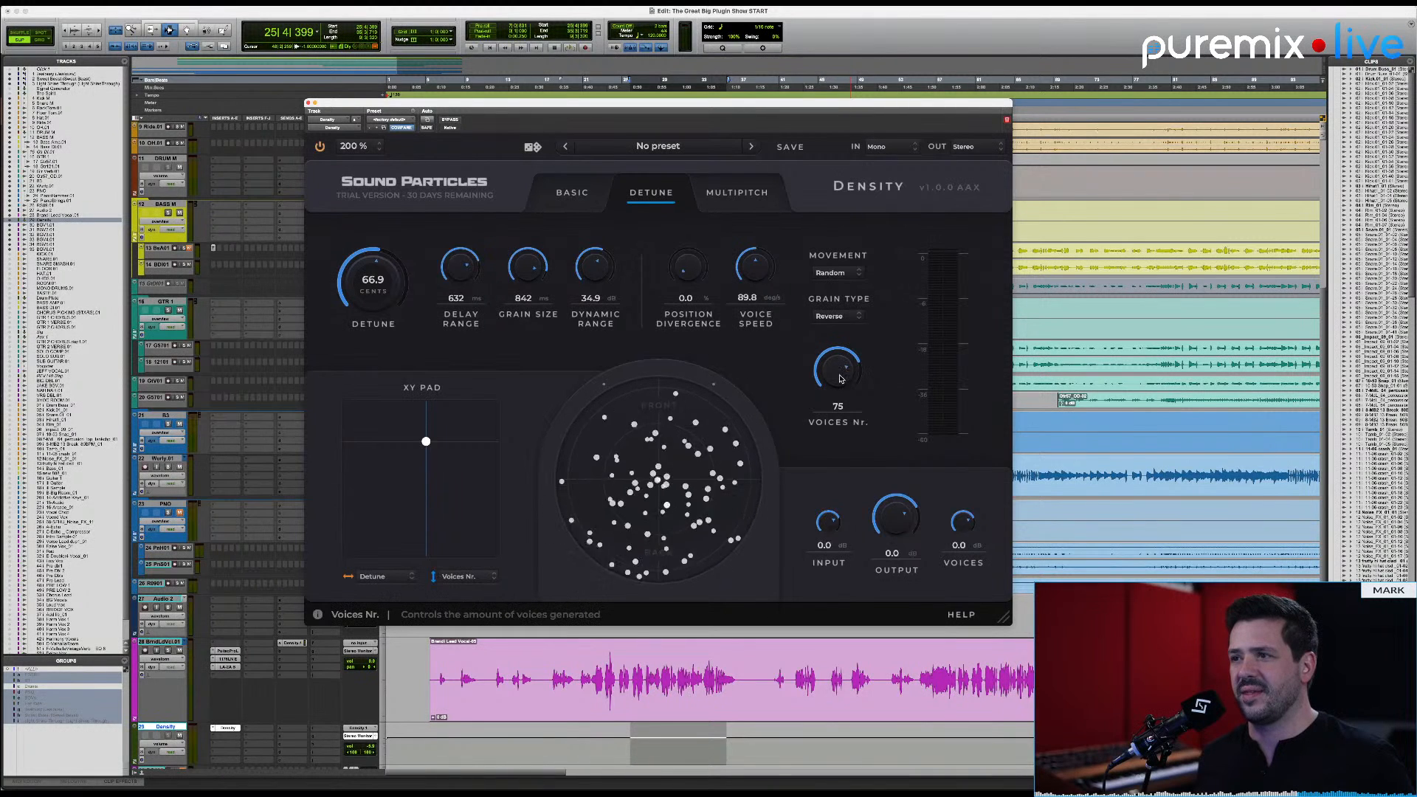
Step: Reduce the number of voices to 9 and compare position divergence from zero upward during playback, leaving it at 93.5 %
left_click_drag(839, 378, 838, 447)
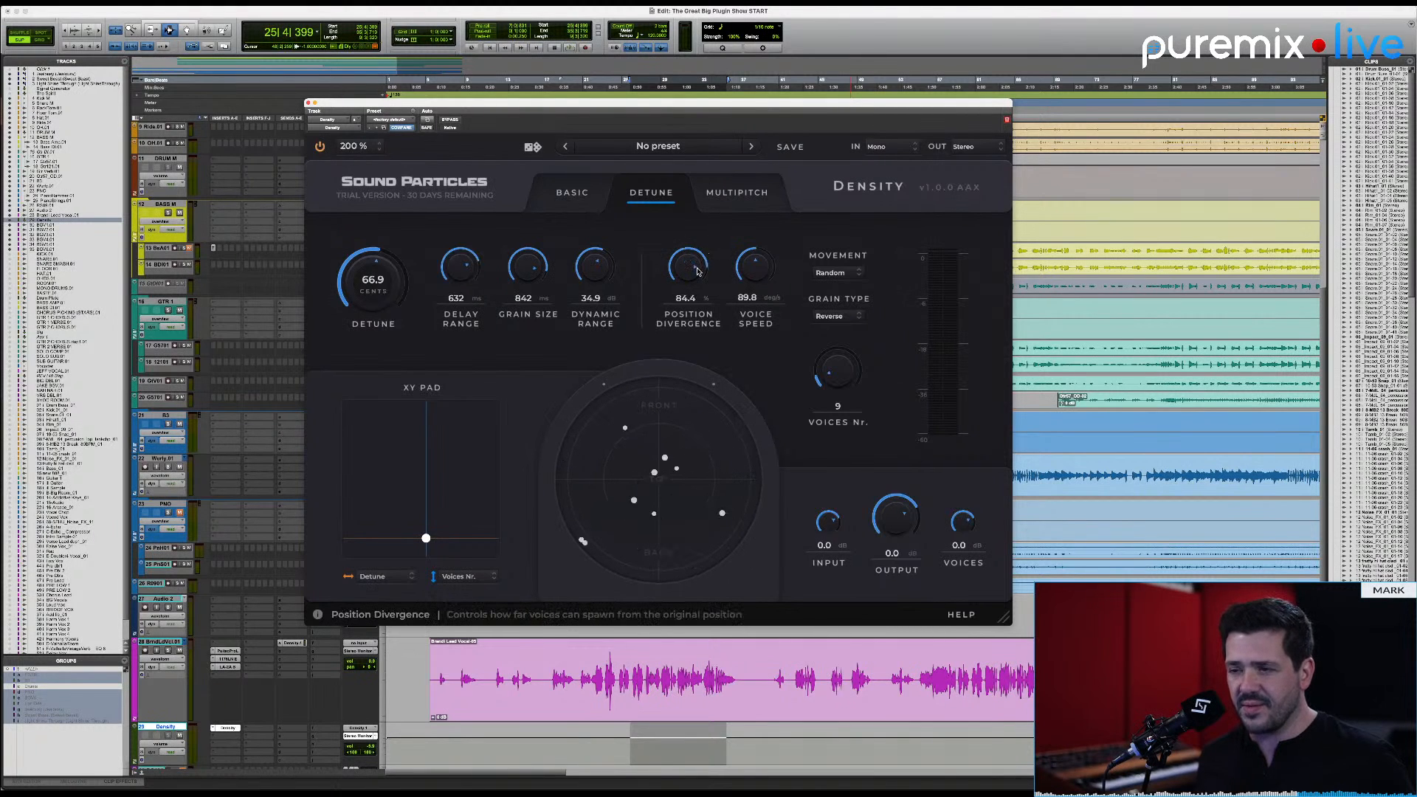
left_click(697, 271, "alt")
key("space")
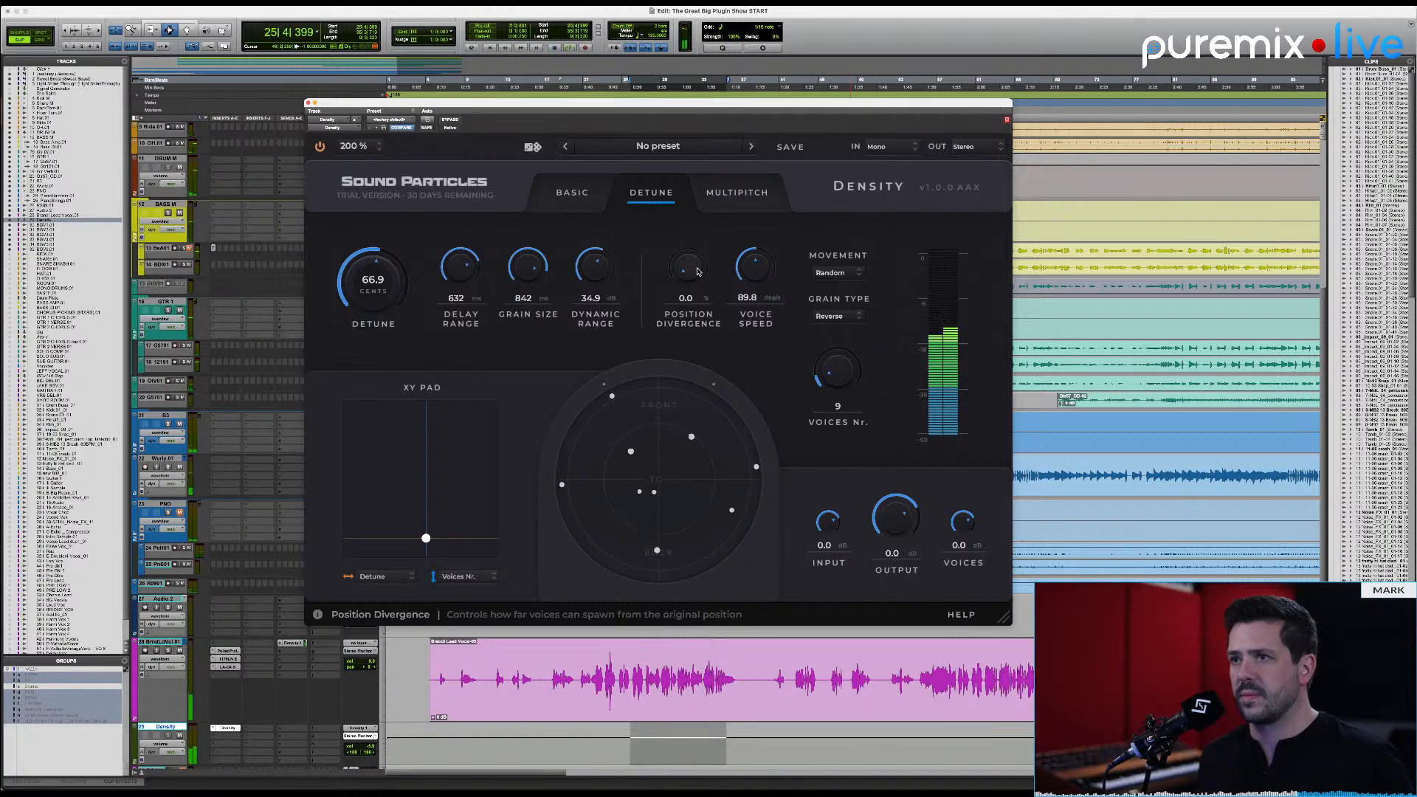
left_click_drag(697, 271, 694, 206)
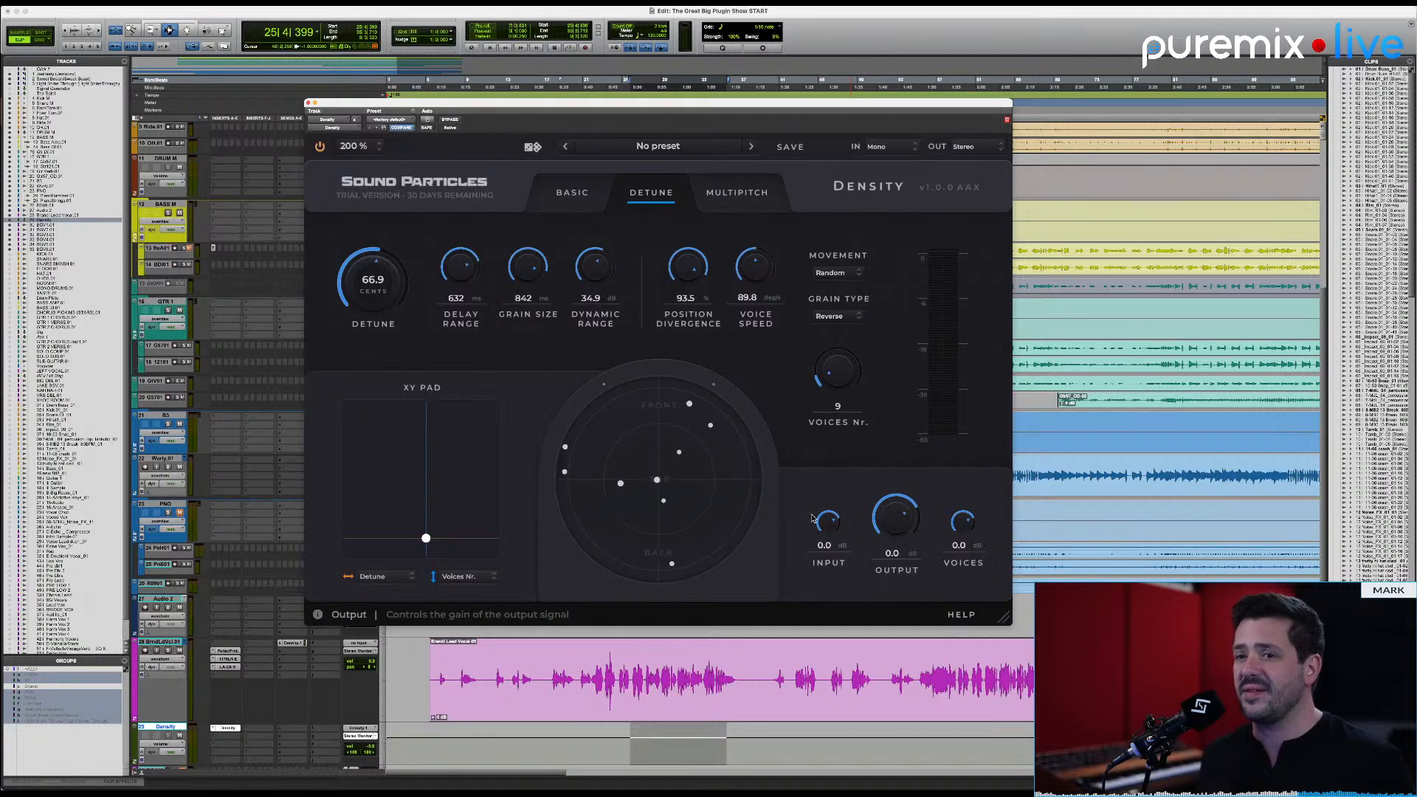
Step: Open the lead vocal's Density send fader, and audition the plugin's output and voices gains, resetting the output to 0.0 dB
left_click(294, 644)
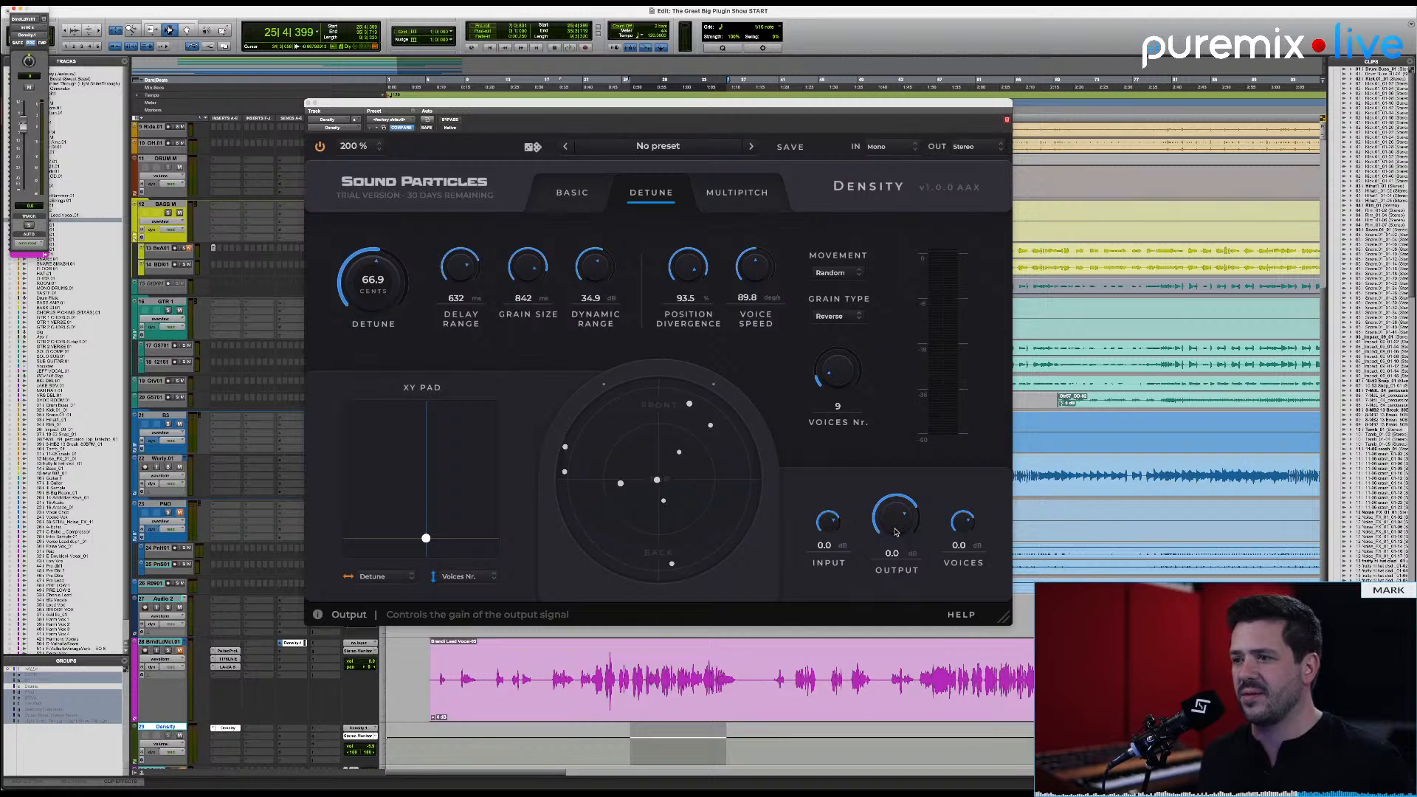
key("space")
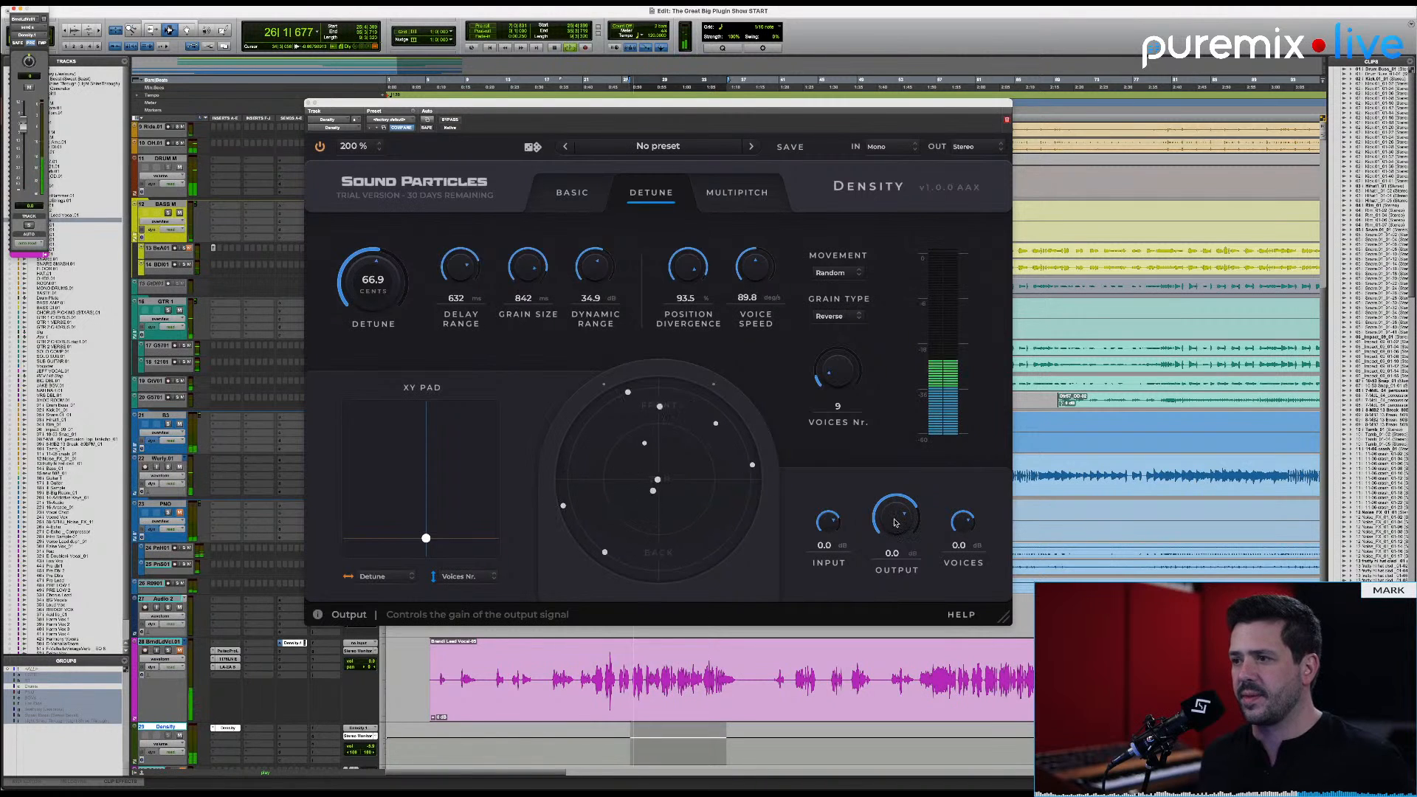
left_click_drag(899, 522, 899, 583)
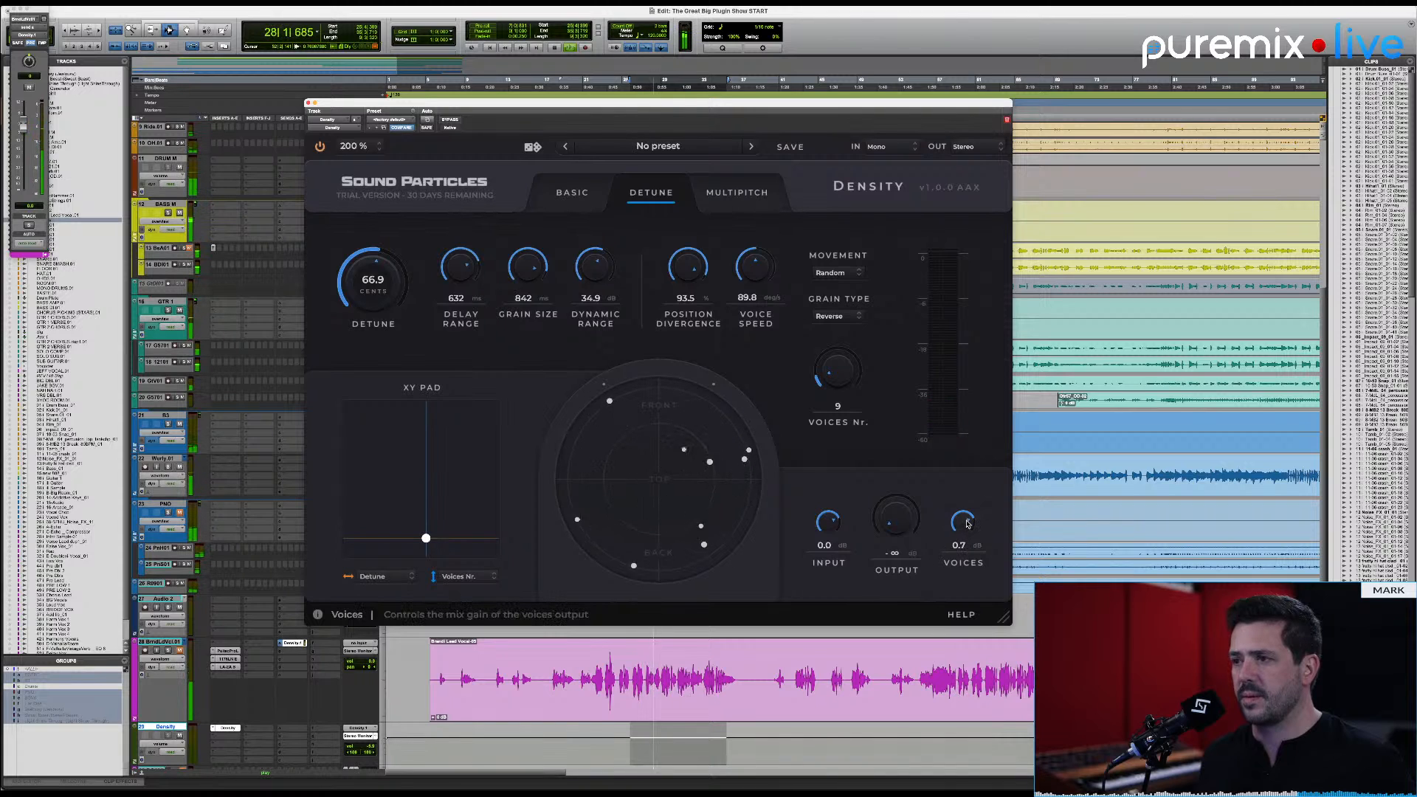
left_click_drag(967, 526, 889, 509)
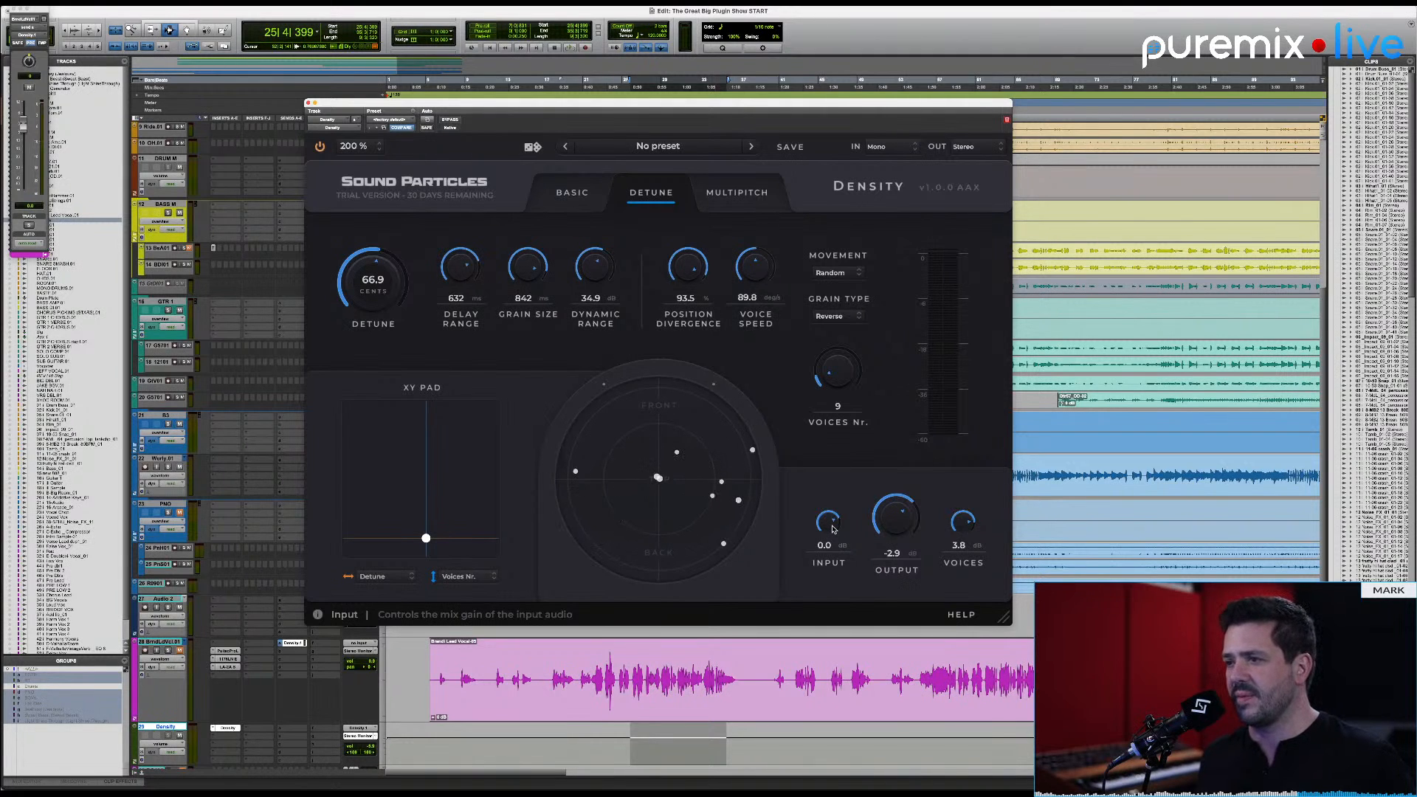
left_click(901, 518, "alt")
Step: Audition the input and voices gains down to silence and with the voices boosted, returning both to 0.0 dB
key("space")
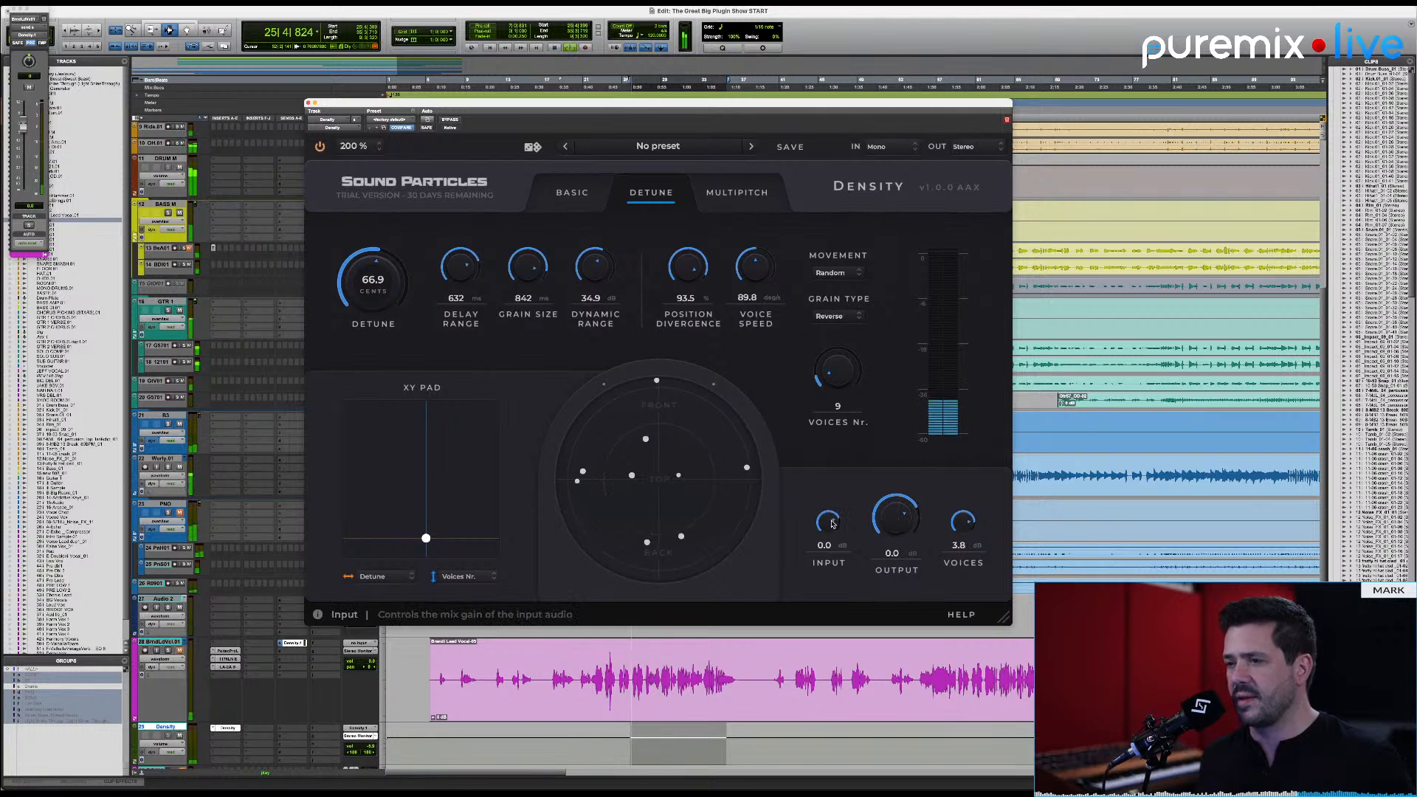
left_click_drag(832, 523, 833, 598)
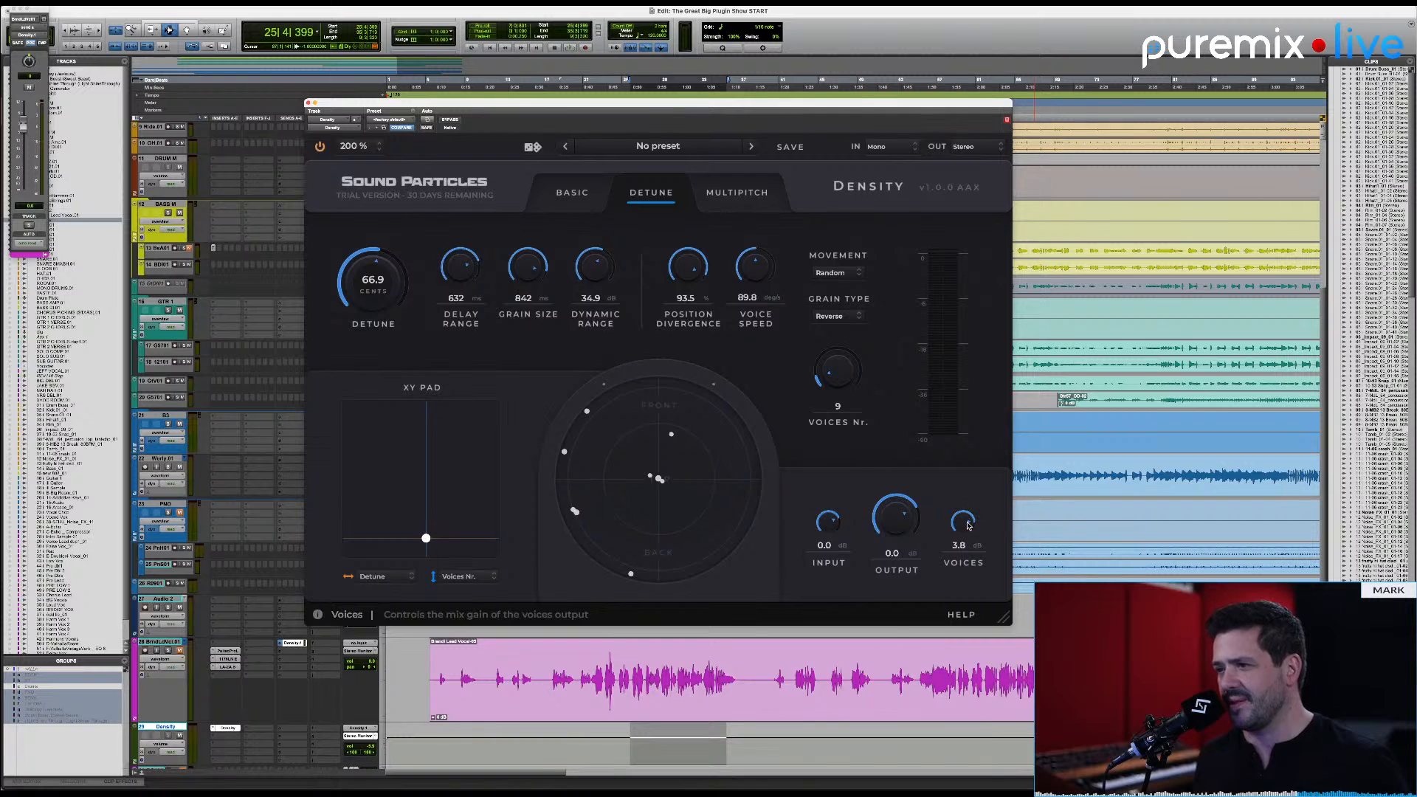
key("space")
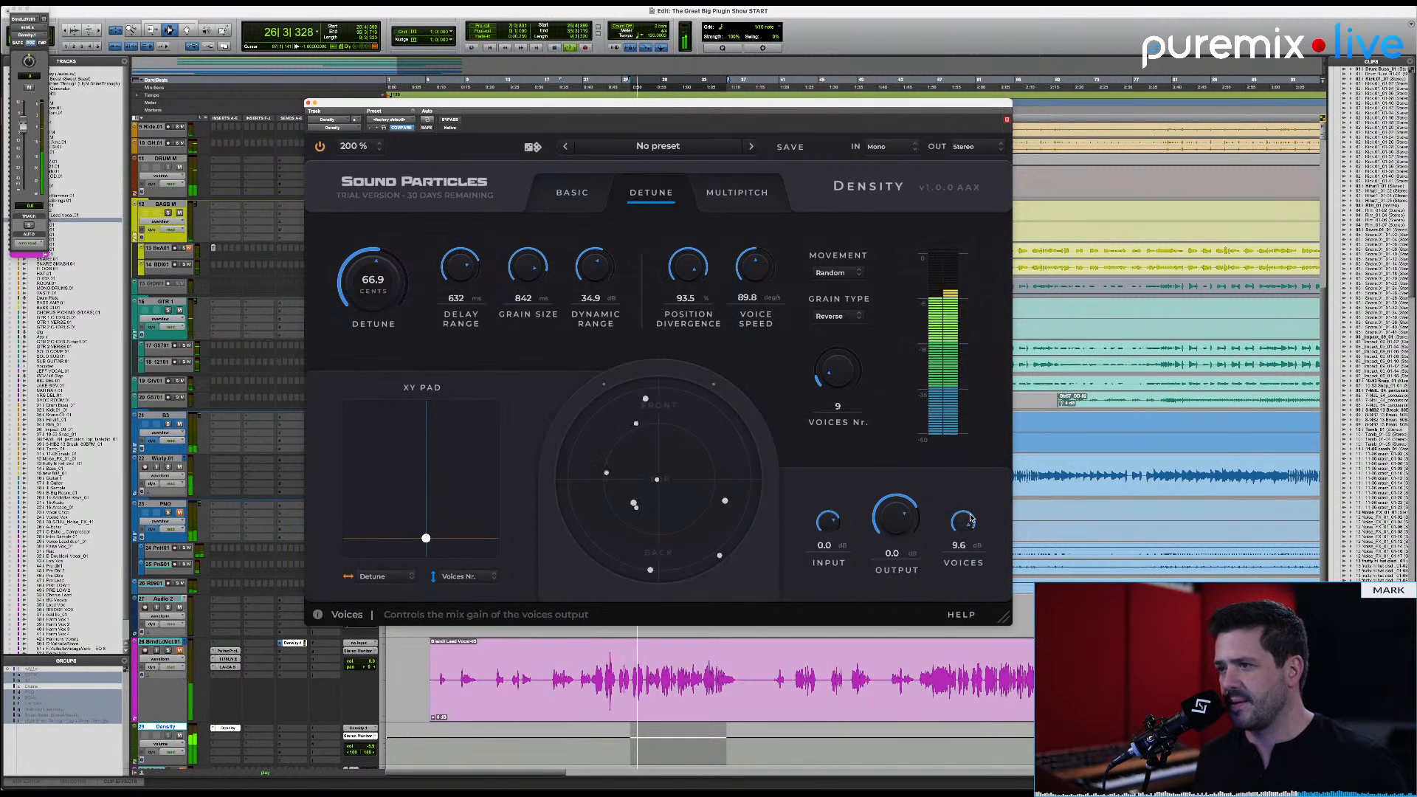
left_click_drag(969, 526, 958, 525)
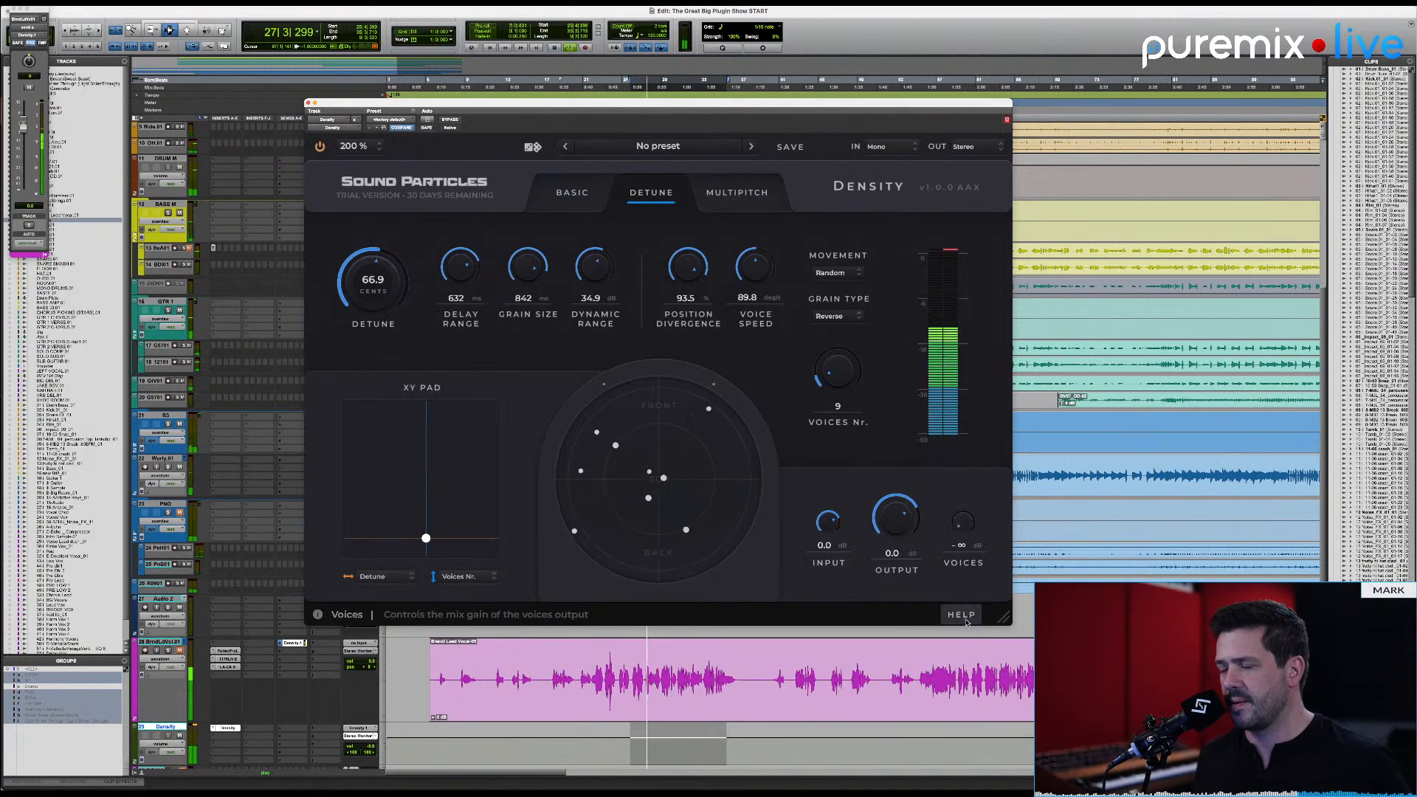
left_click_drag(828, 523, 830, 609)
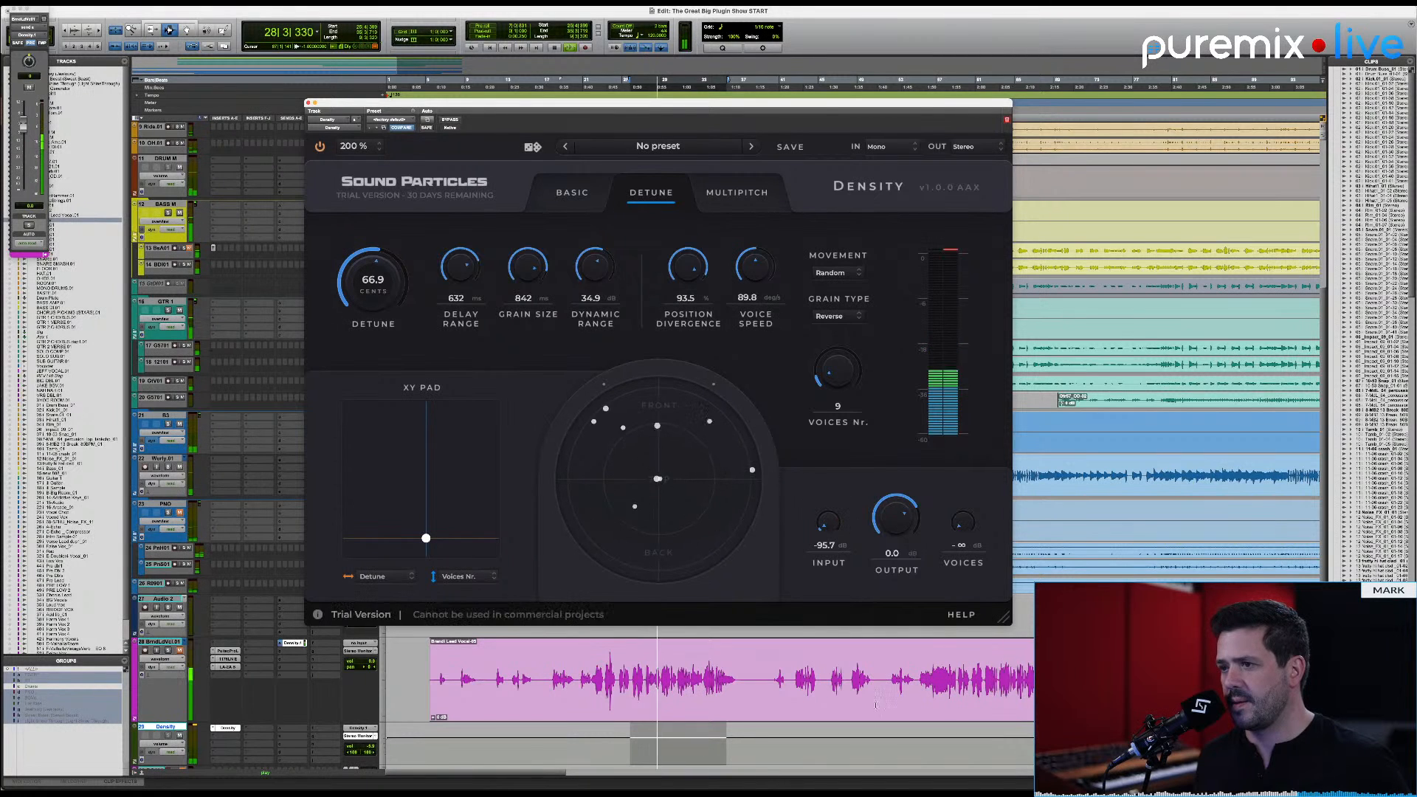
left_click_drag(961, 541, 974, 473)
key("space")
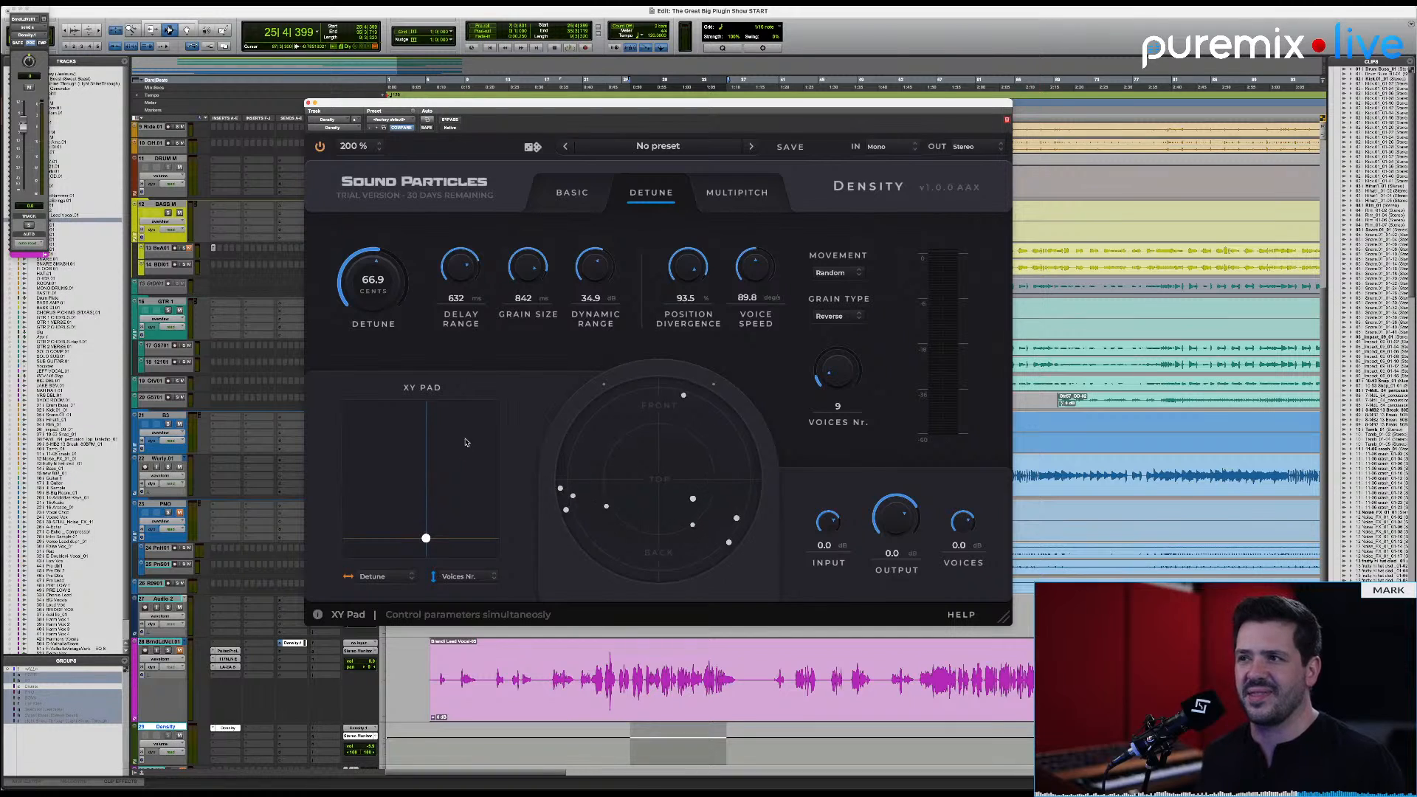
Step: Glance at the Multipitch mode, return to Detune, and review the parameters assignable to the XY pad's X and Y axes
left_click(719, 195)
left_click(668, 195)
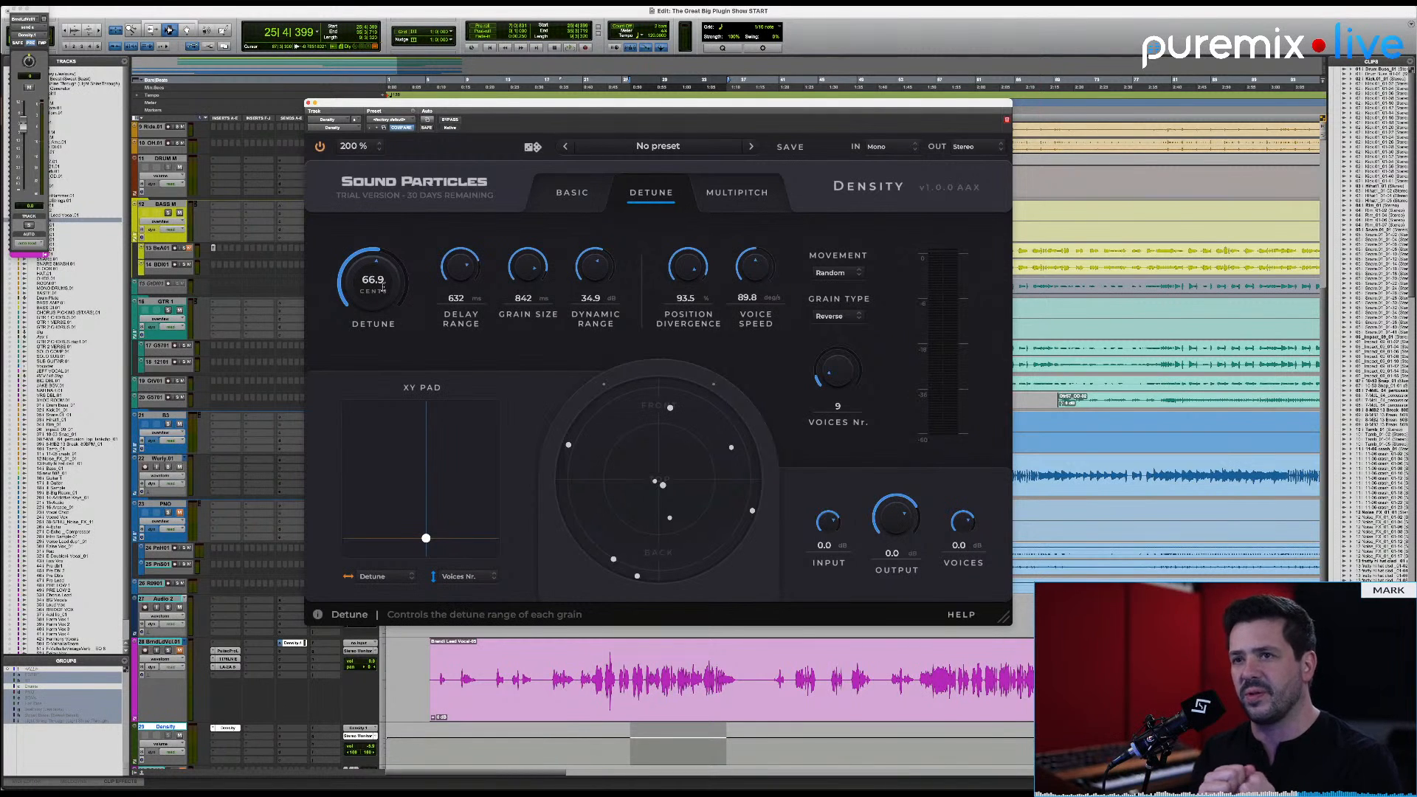
left_click(391, 577)
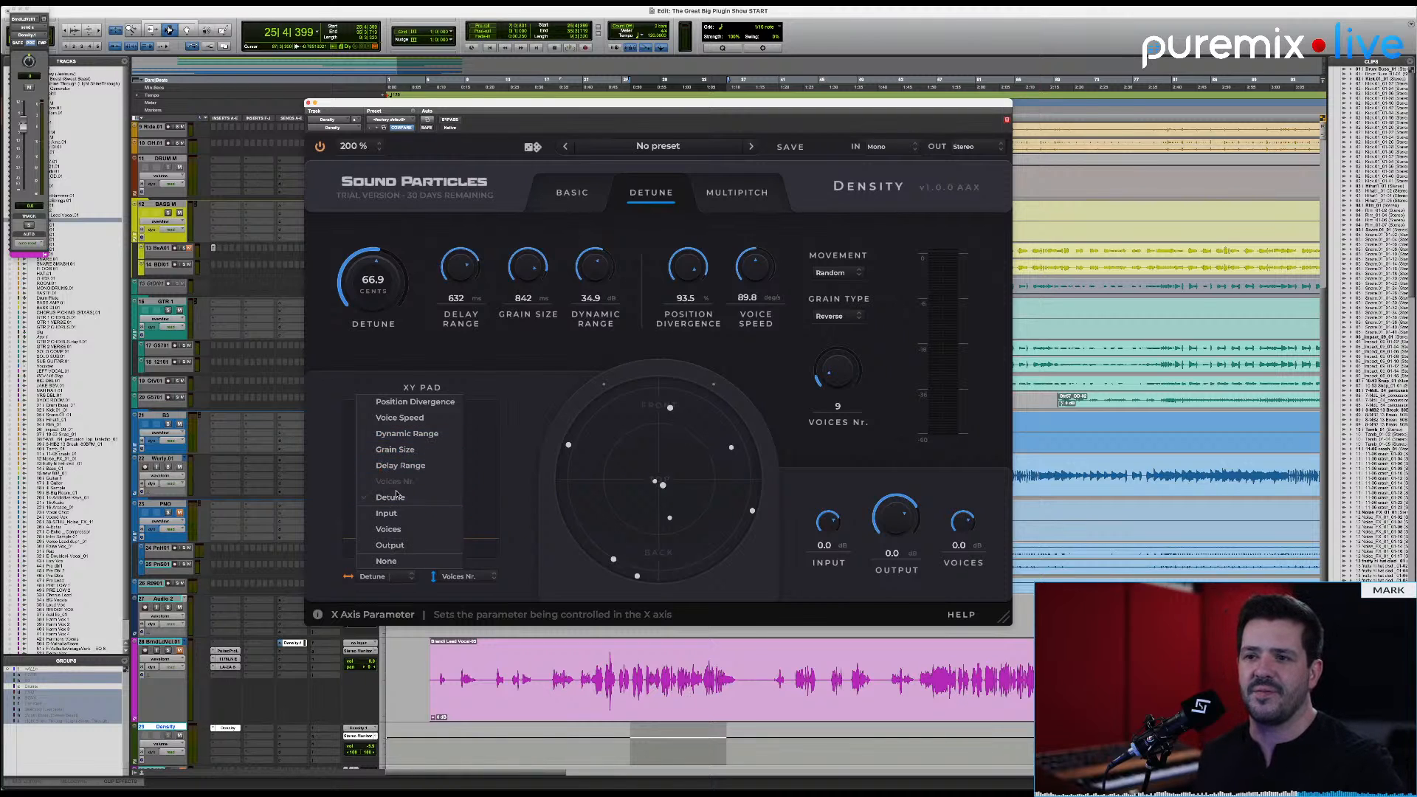
left_click(404, 595)
left_click(458, 577)
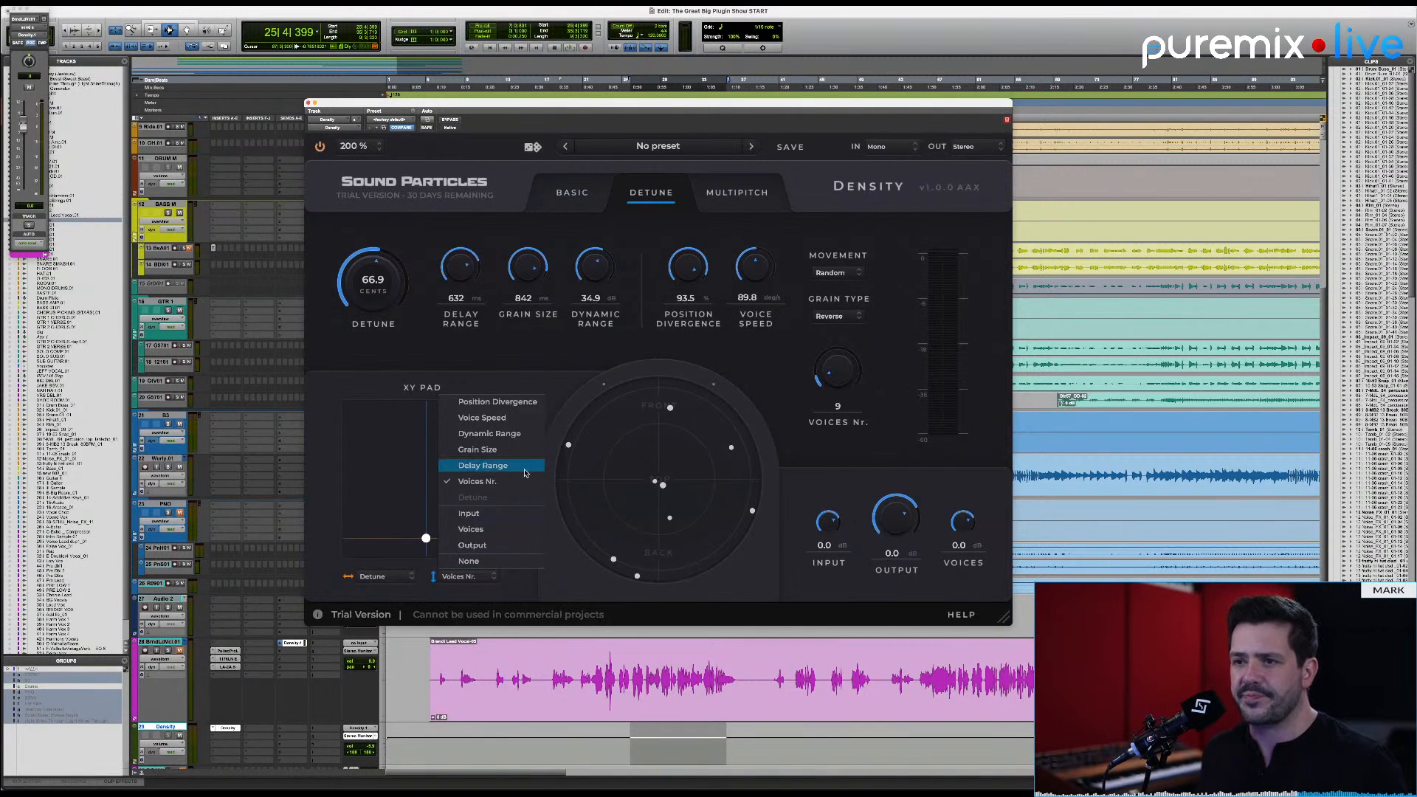
left_click(550, 589)
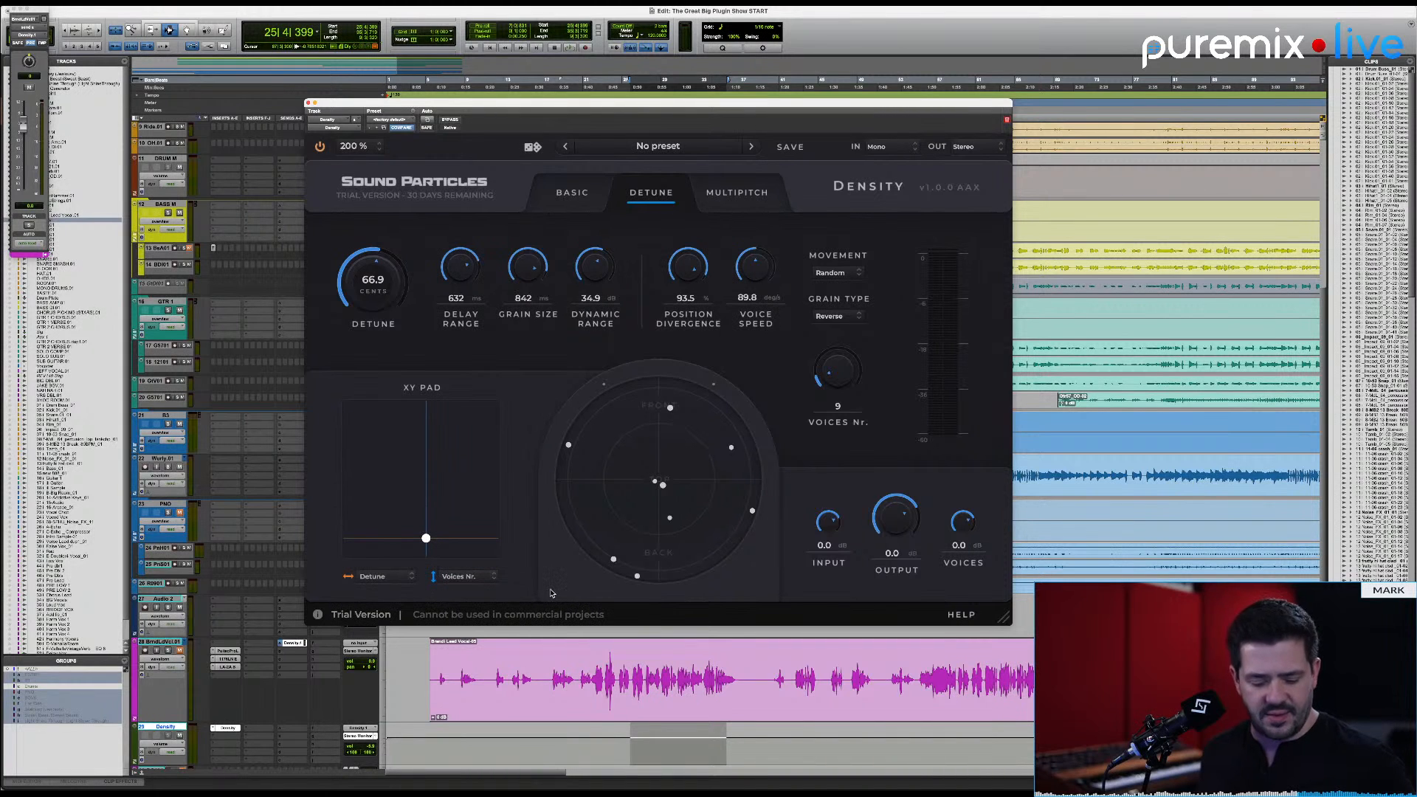
Step: Sweep the XY pad during playback, ending with both detune and the number of voices at 0
key("space")
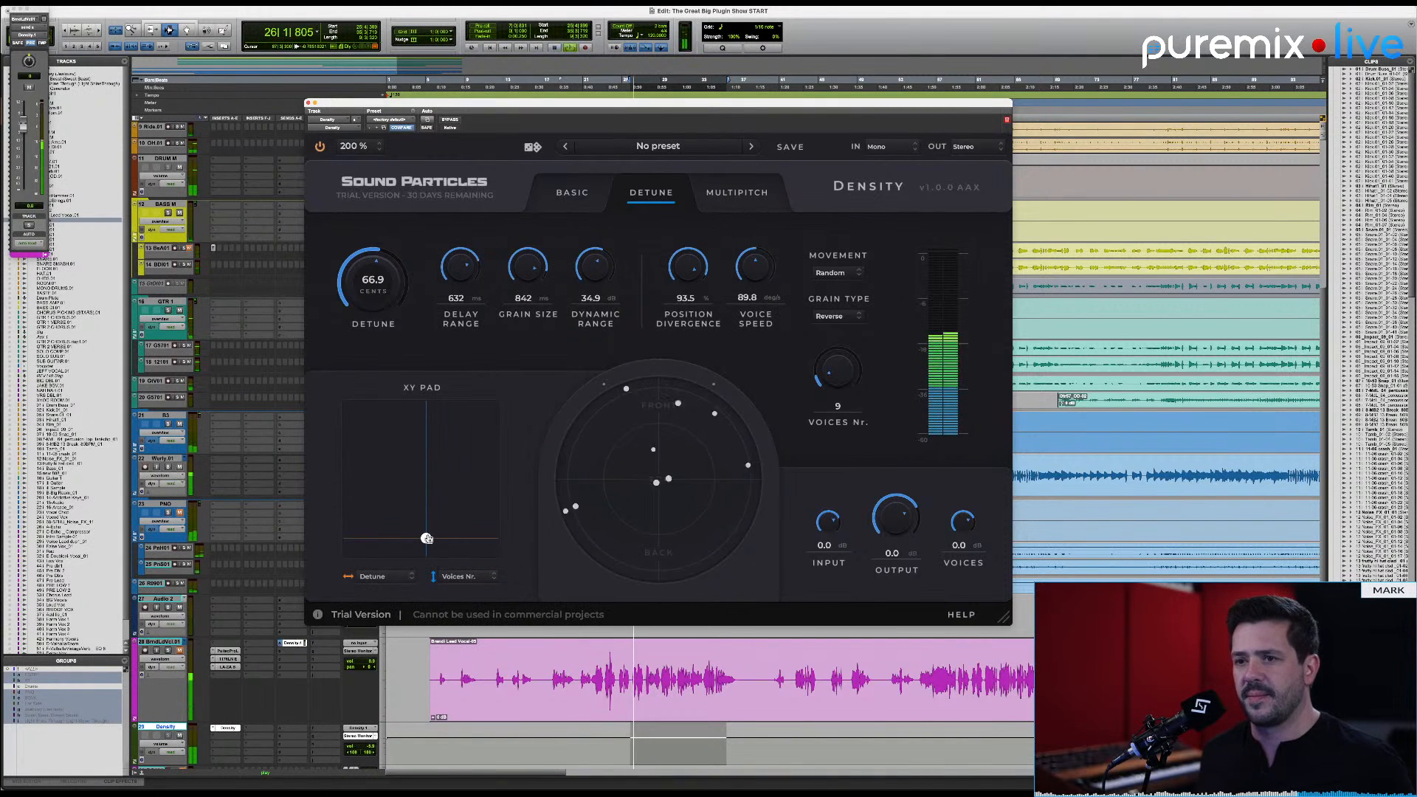
left_click_drag(427, 539, 343, 553)
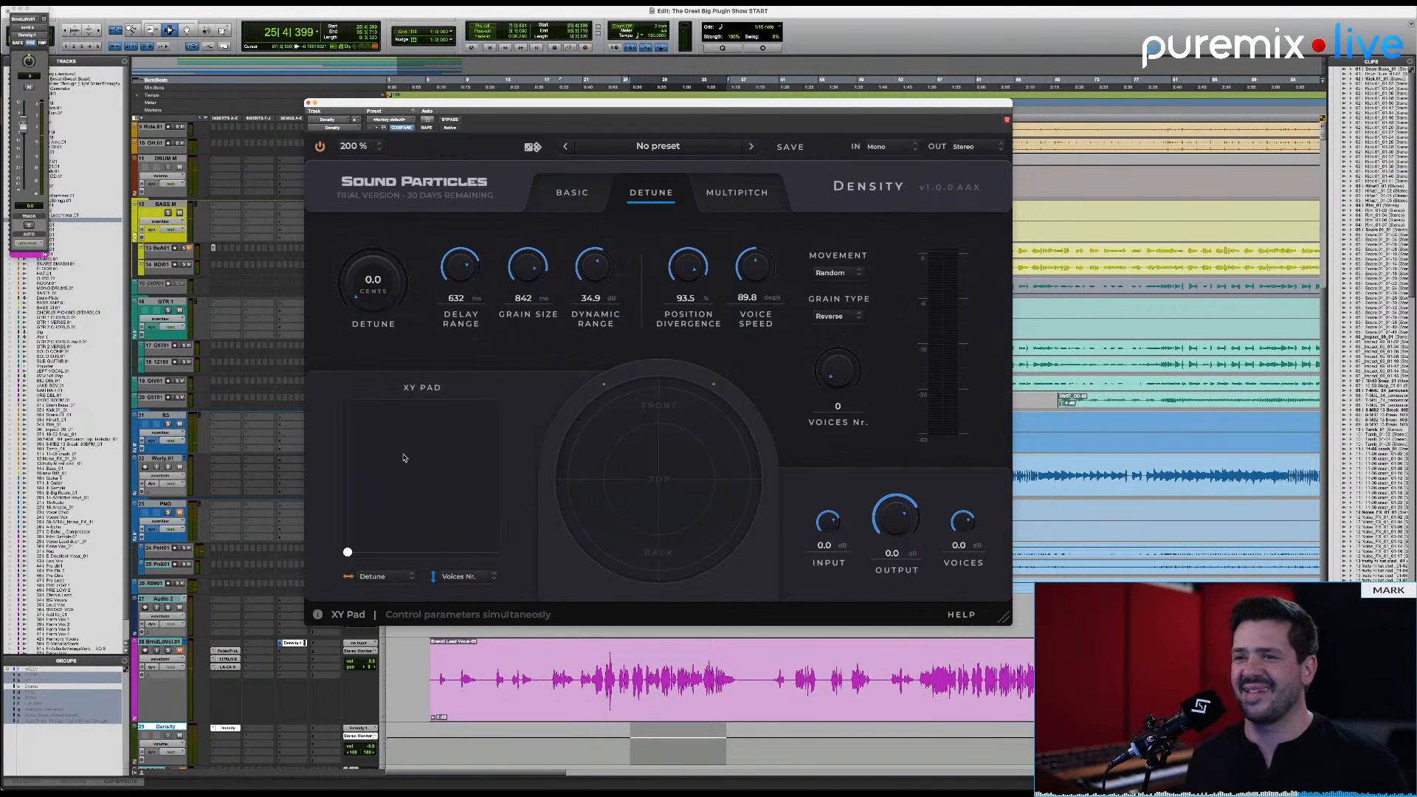
Step: Assign Delay Range to the XY pad's Y axis, bring it to 0 ms, and sweep the pad during playback
left_click(458, 577)
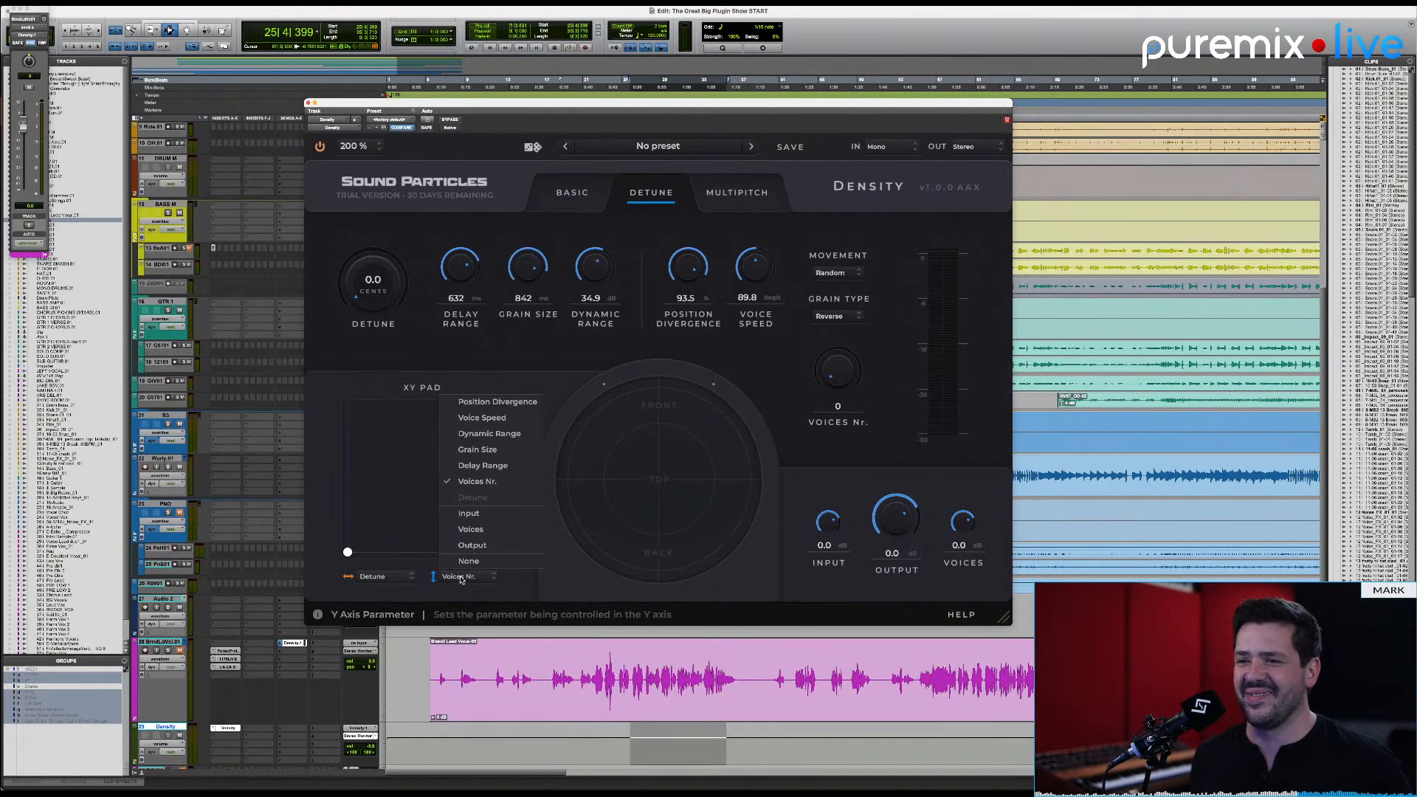
left_click(503, 466)
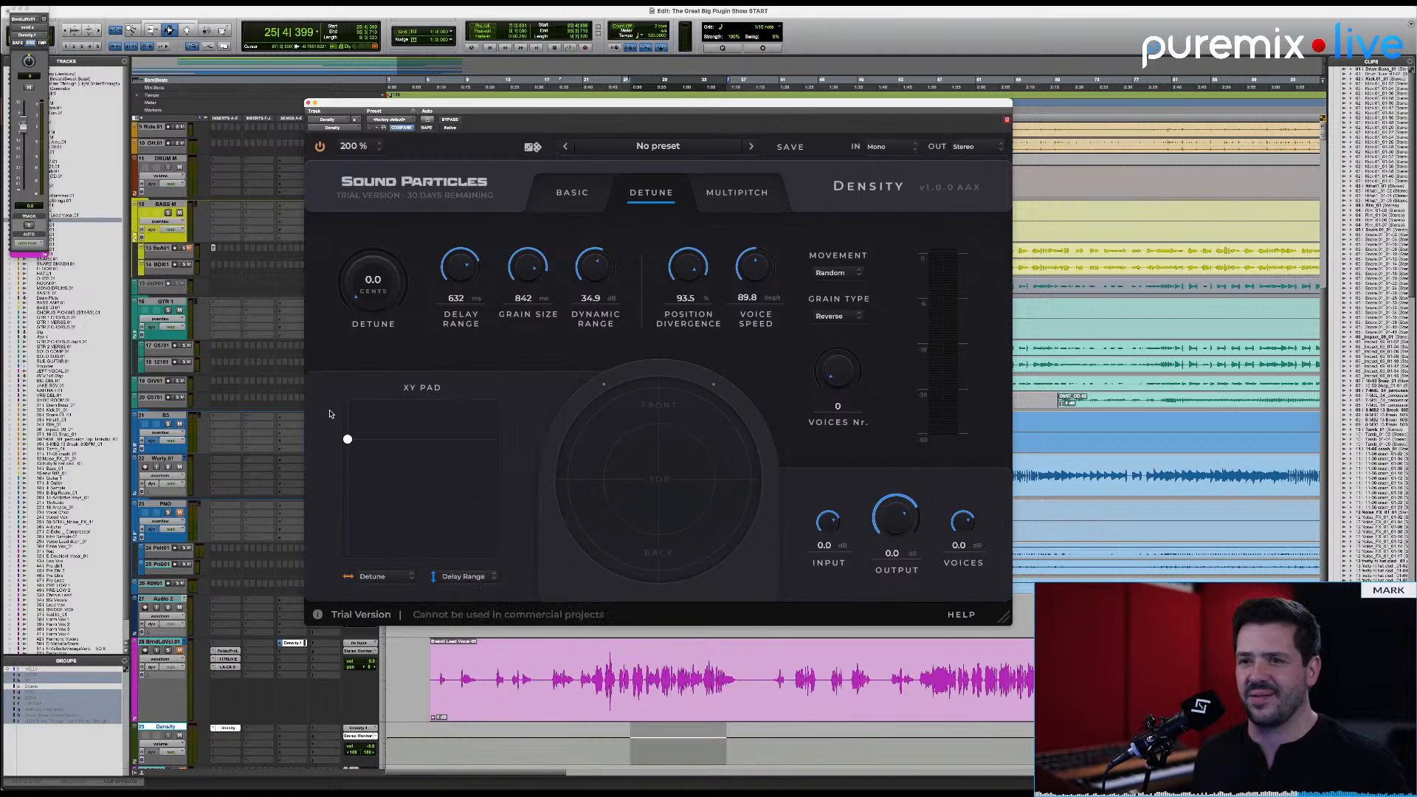
left_click_drag(344, 440, 310, 592)
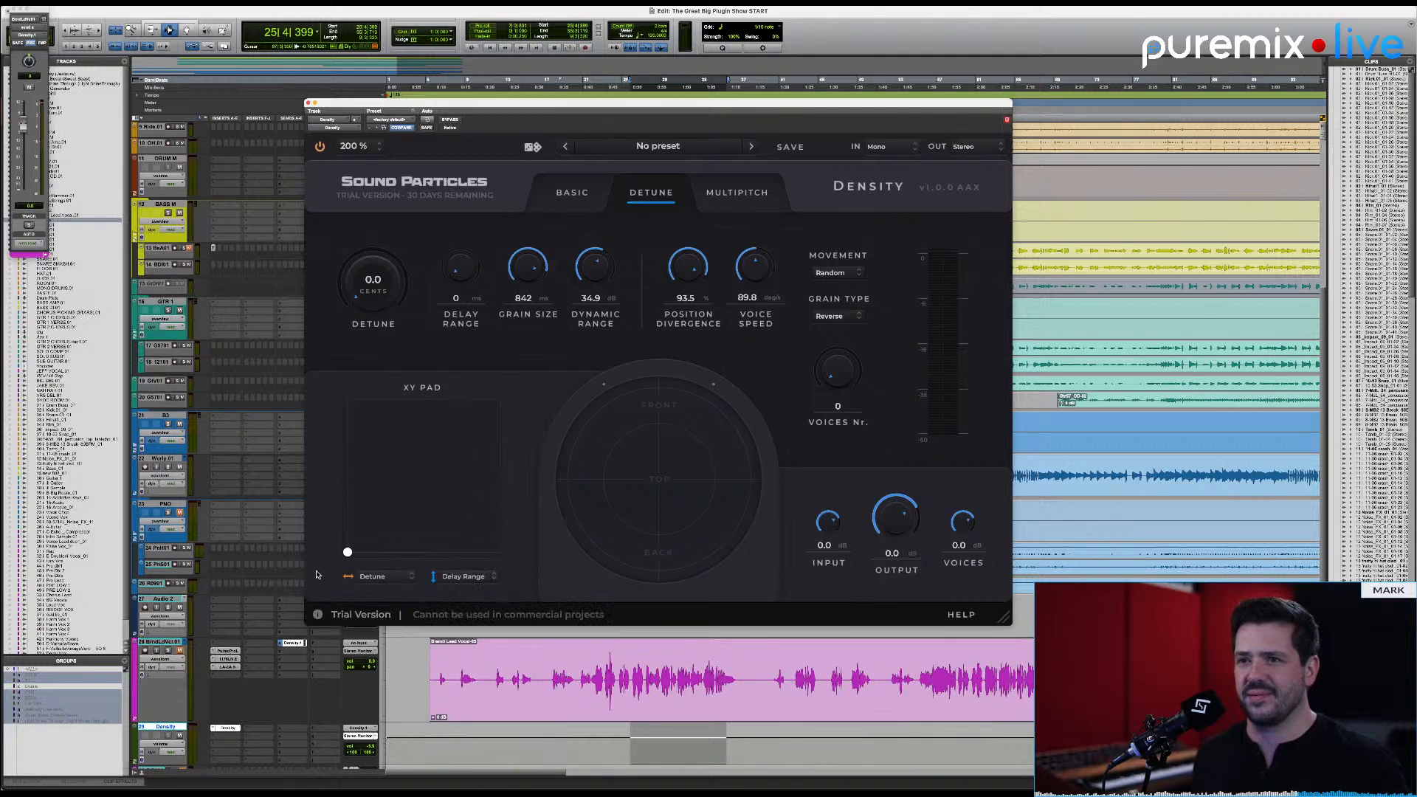
key("space")
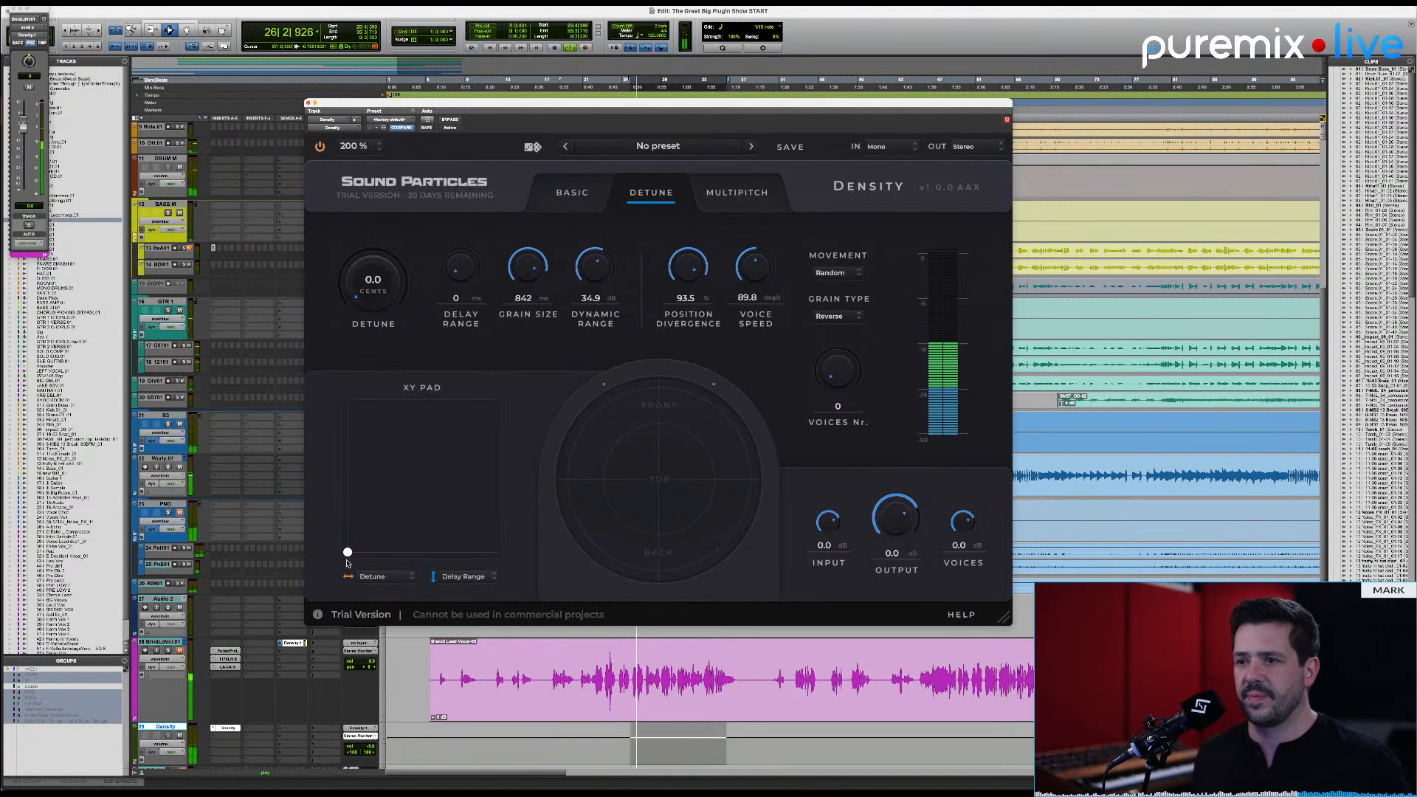
mouse_move(346, 552)
left_mouse_down()
mouse_move(494, 405)
mouse_move(347, 552)
left_mouse_up()
Step: Set the number of voices to 16 and sweep detune and delay range on the XY pad during playback, returning both to 0
left_click_drag(847, 373, 816, 379)
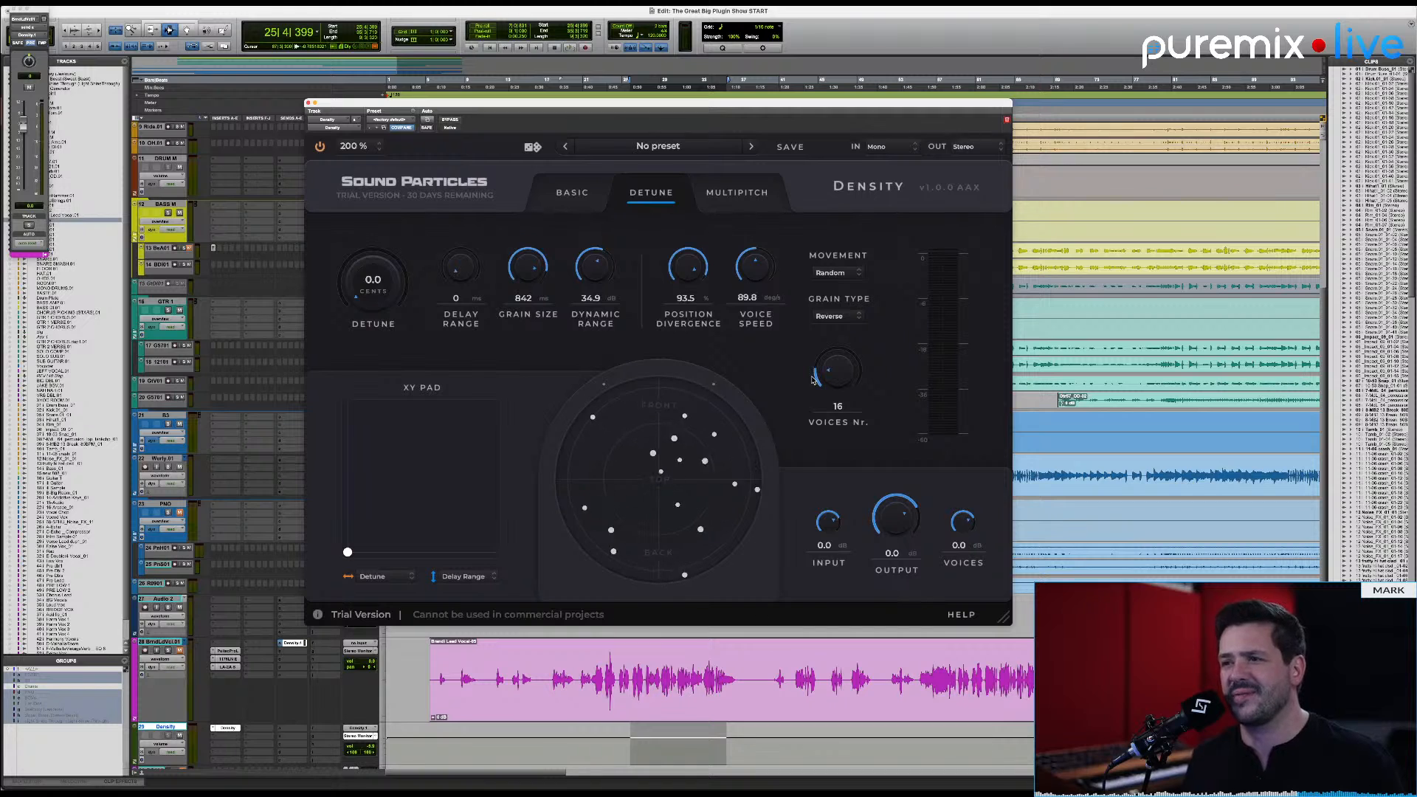
key("space")
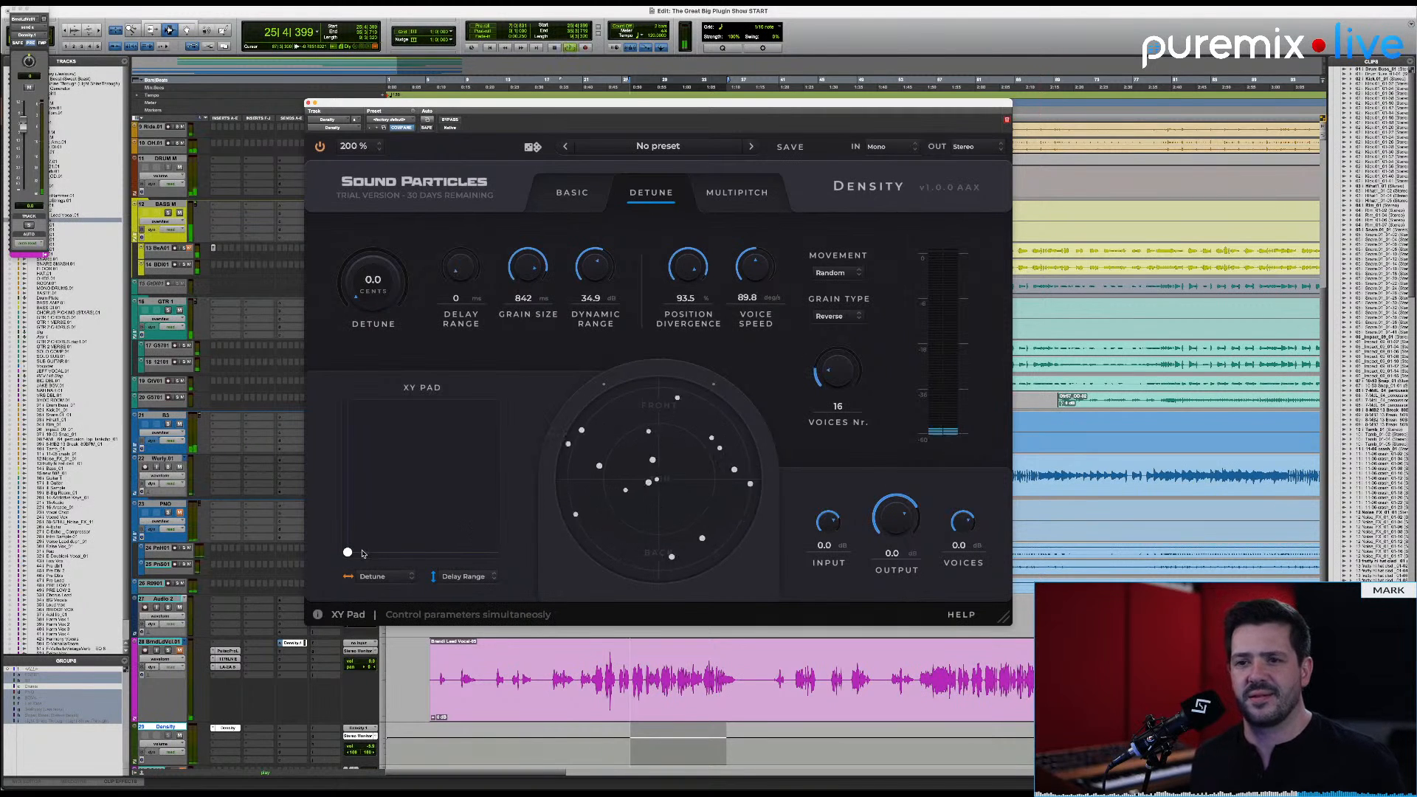
mouse_move(348, 552)
left_mouse_down()
mouse_move(509, 404)
mouse_move(421, 461)
mouse_move(348, 552)
left_mouse_up()
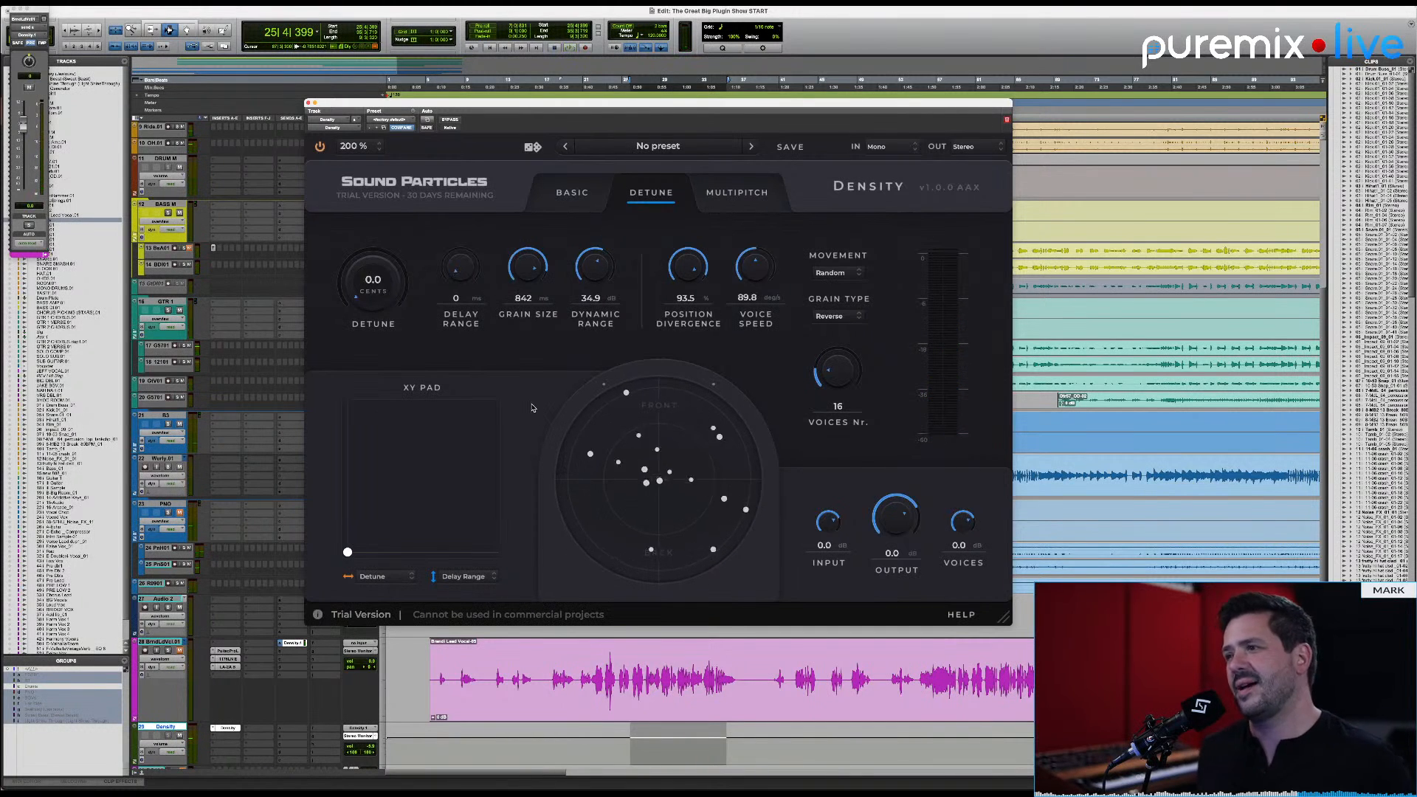
Step: Switch to Chrome and search Google for "korg kaos pad" in a new tab
key("super+Tab")
key("super+Tab")
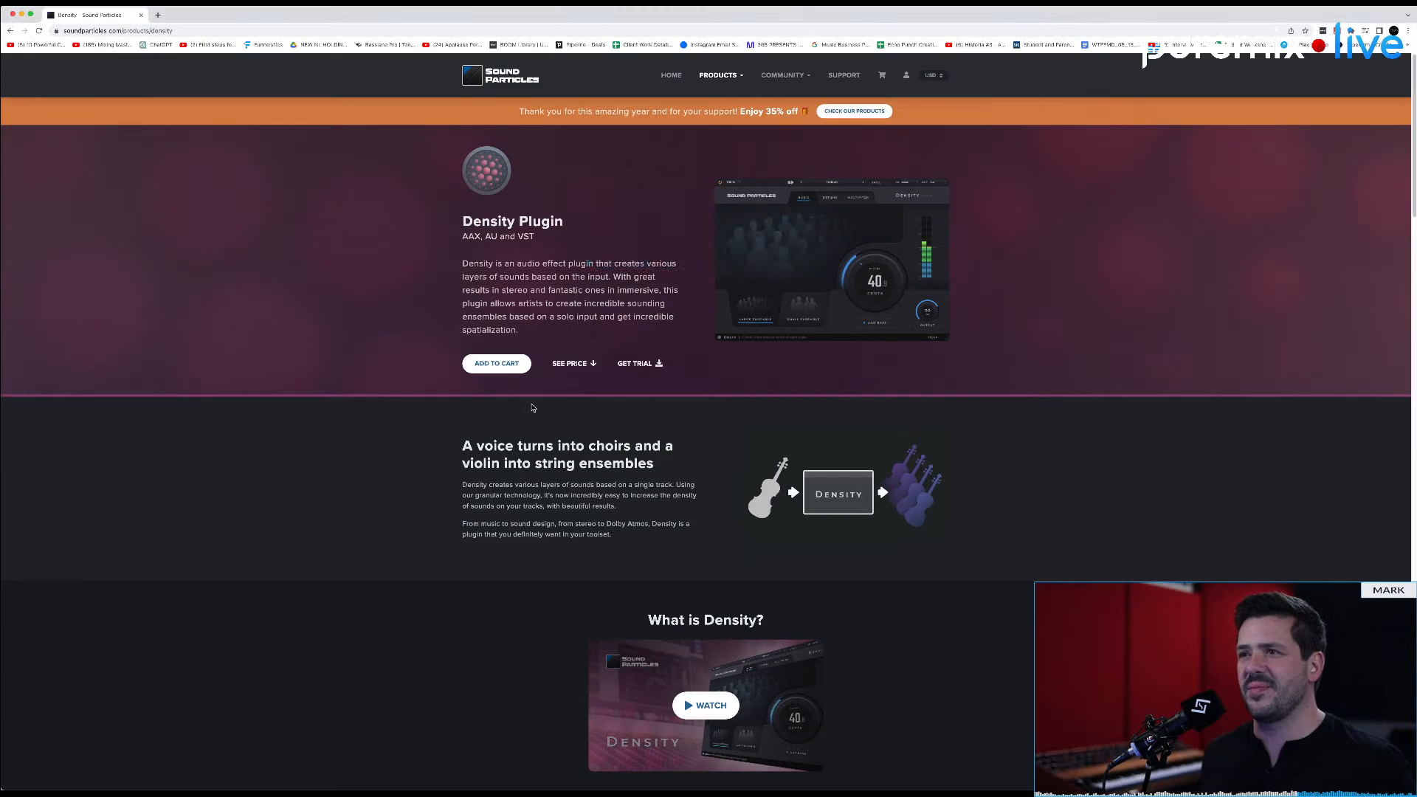
key("super+t")
type("ko")
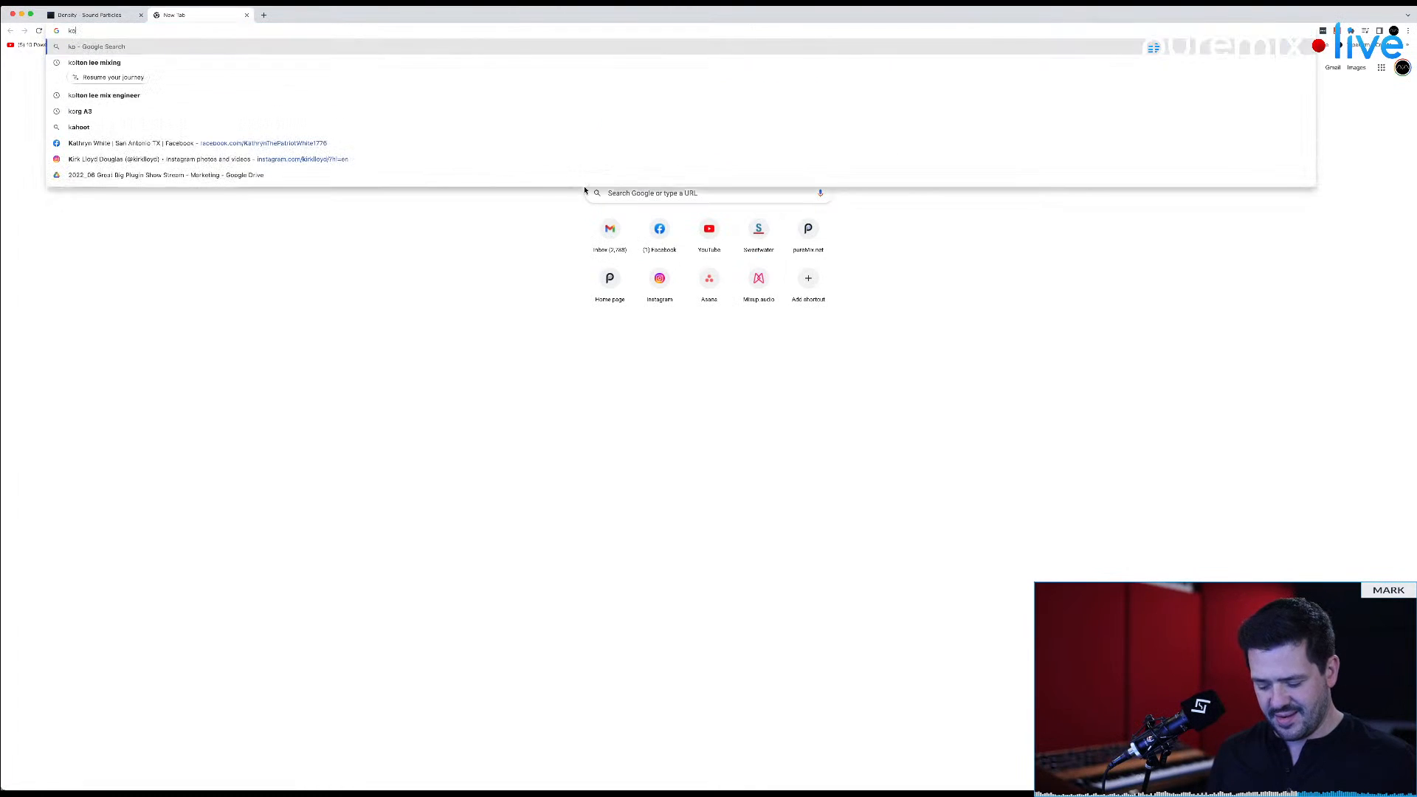
type("rg kaos pad")
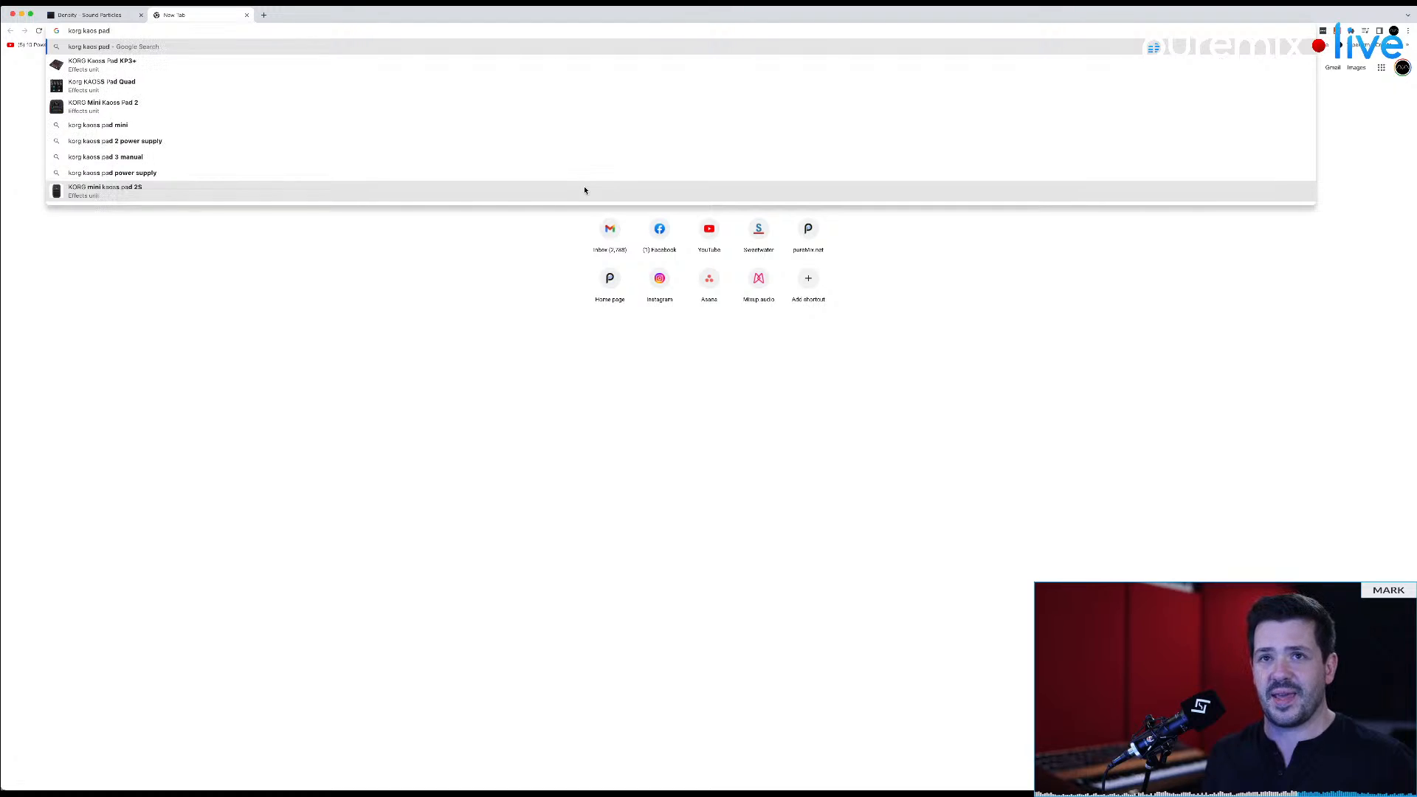
key("Return")
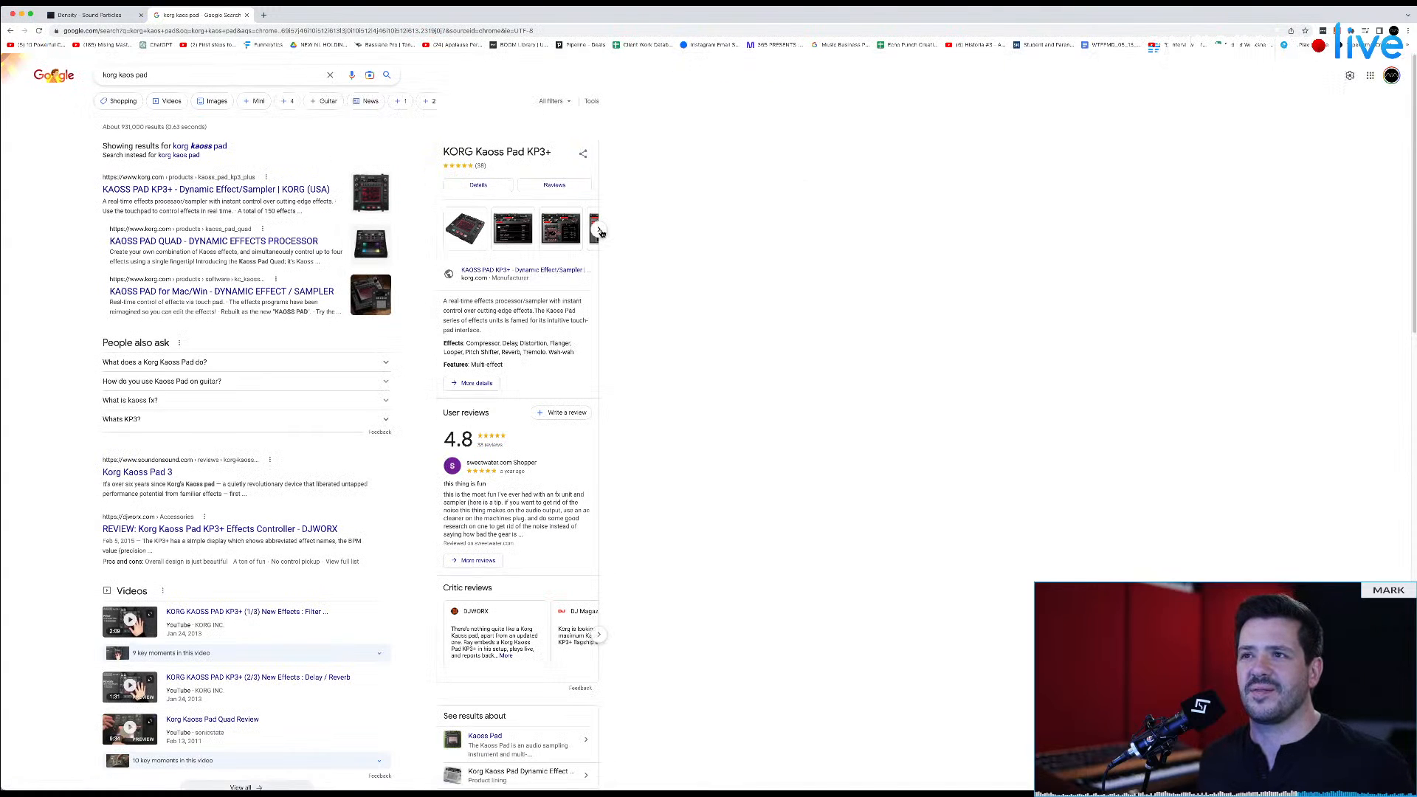
Step: Browse the KORG Kaoss Pad KP3+ product photos and enlarge the front view of its touchpad
left_click(599, 230)
left_click(598, 231)
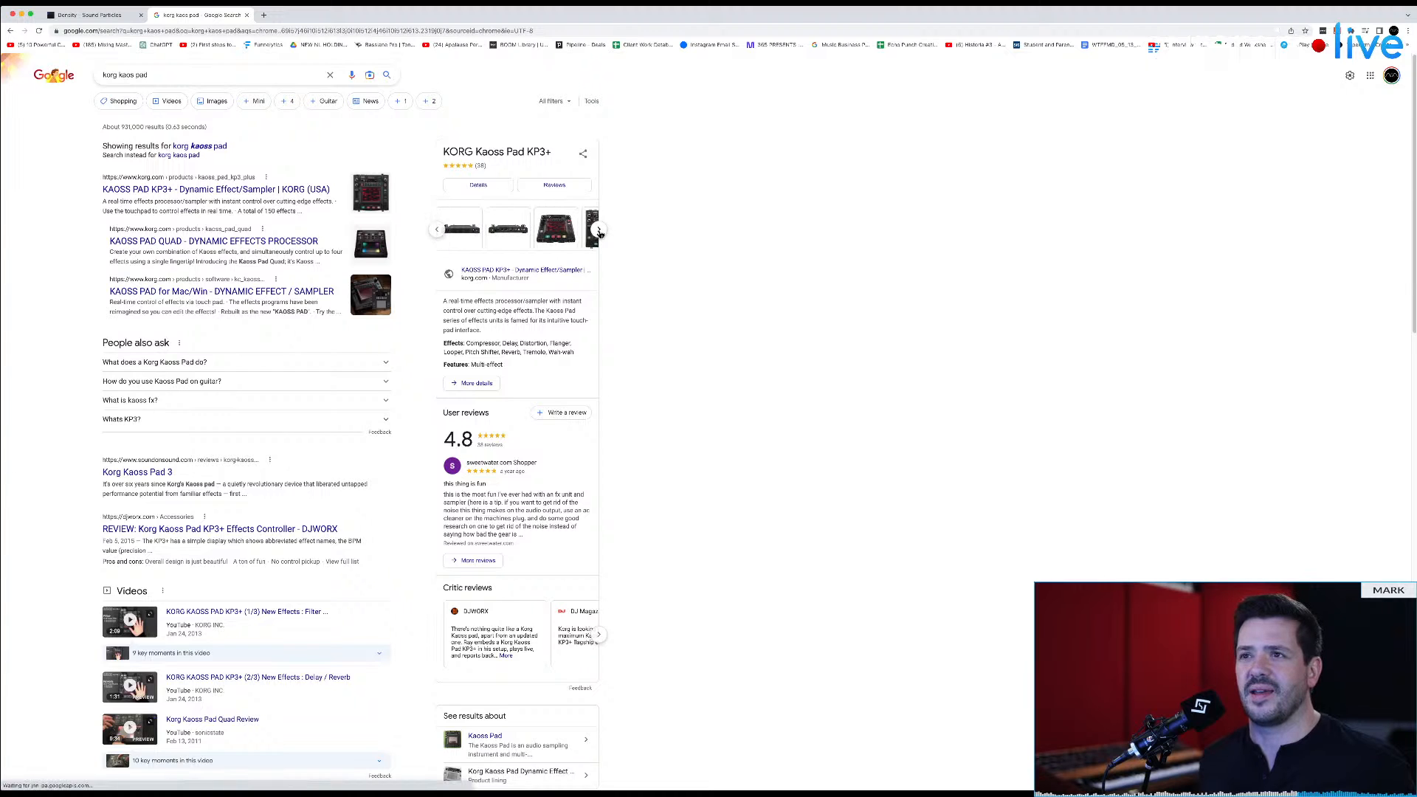
left_click(600, 234)
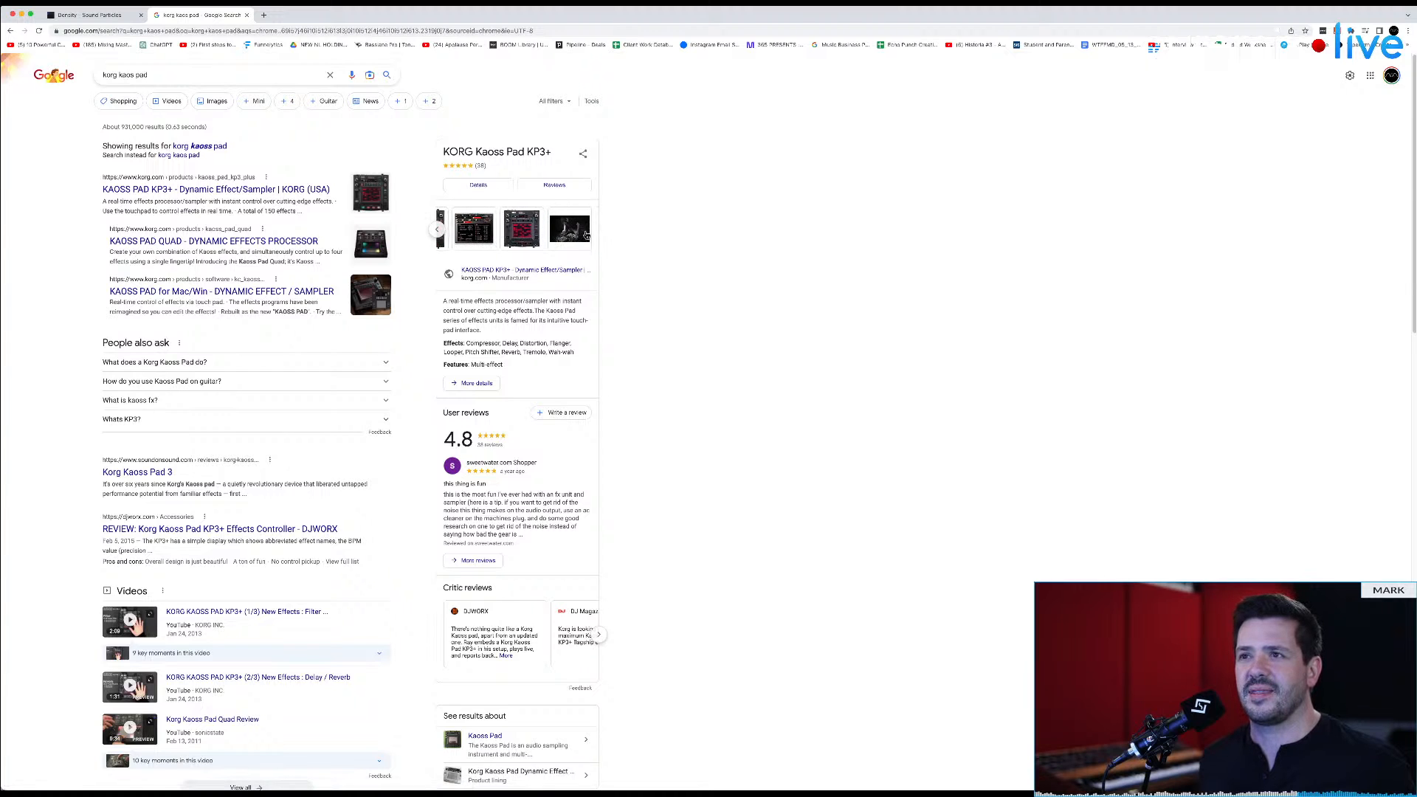
left_click(522, 233)
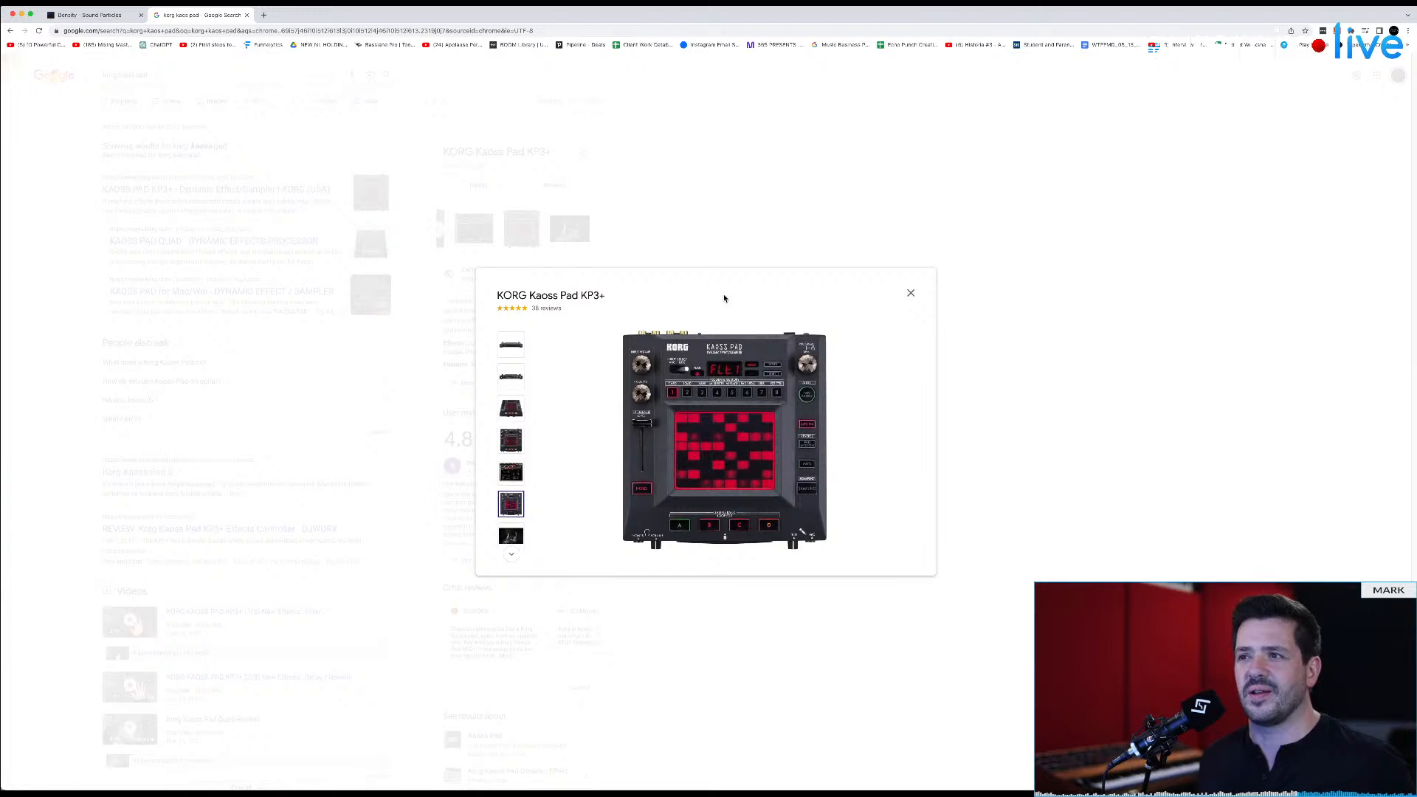
key("super+equal")
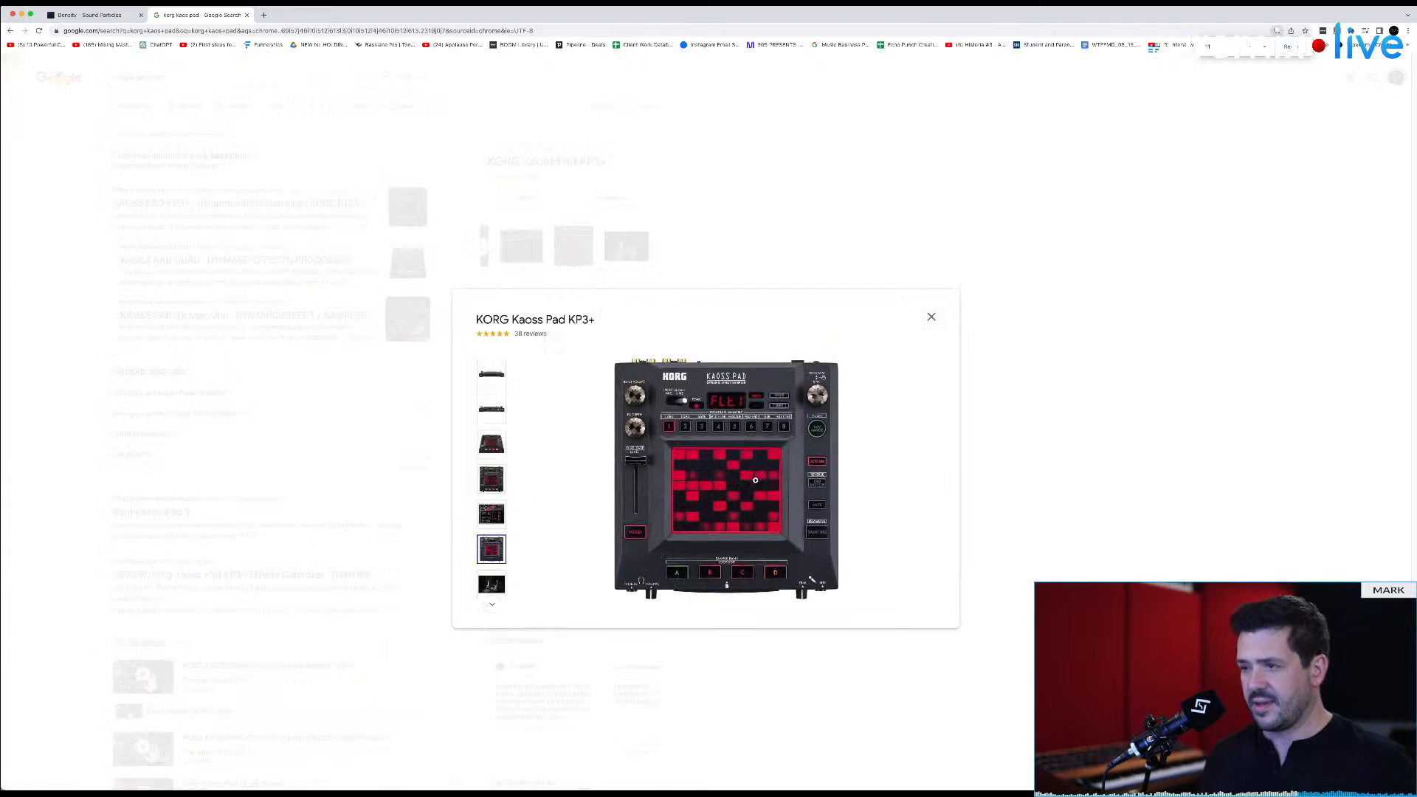
key("super+equal")
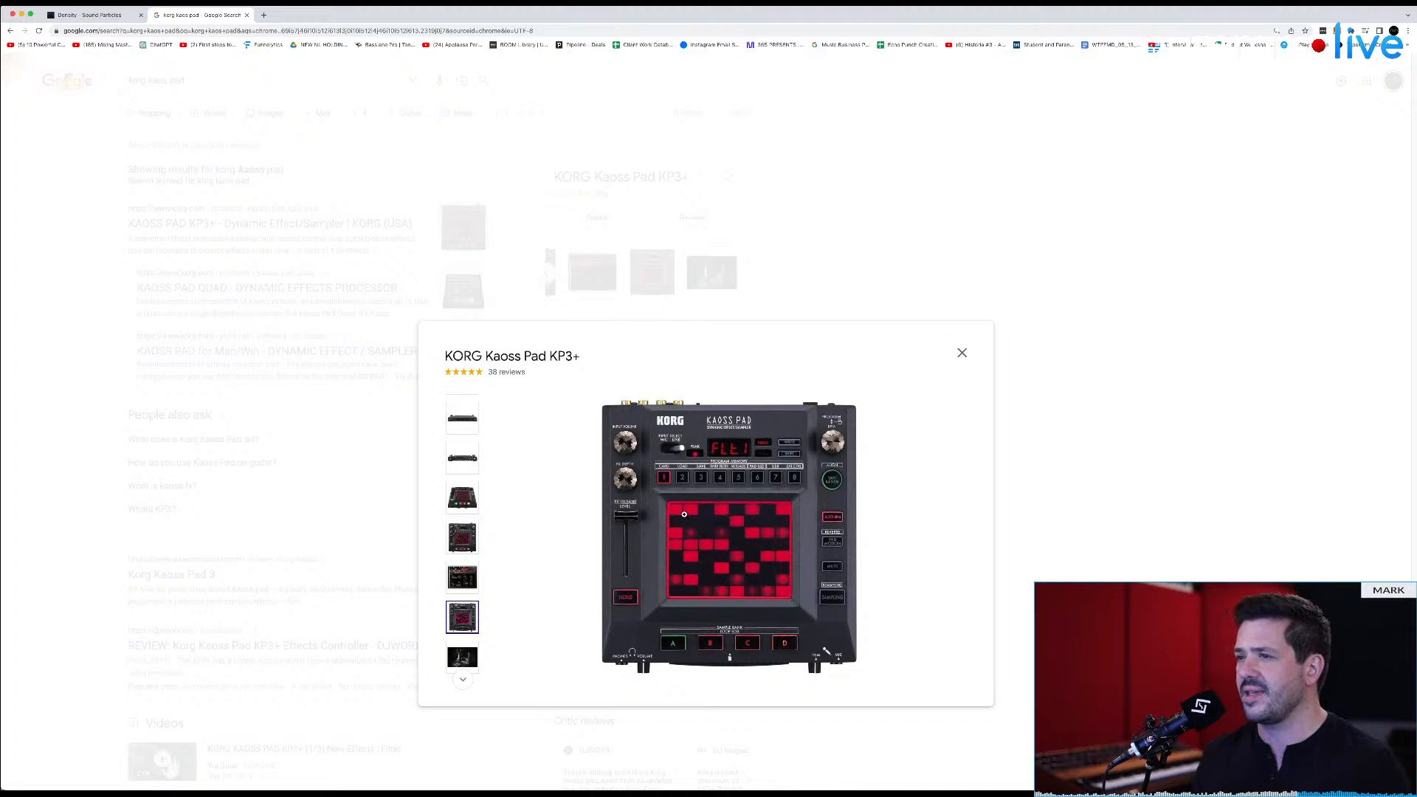
Step: Close the KP3+ photo, switch to the image results, and preview the silver Korg KP2 Kaoss Pad
left_click(962, 353)
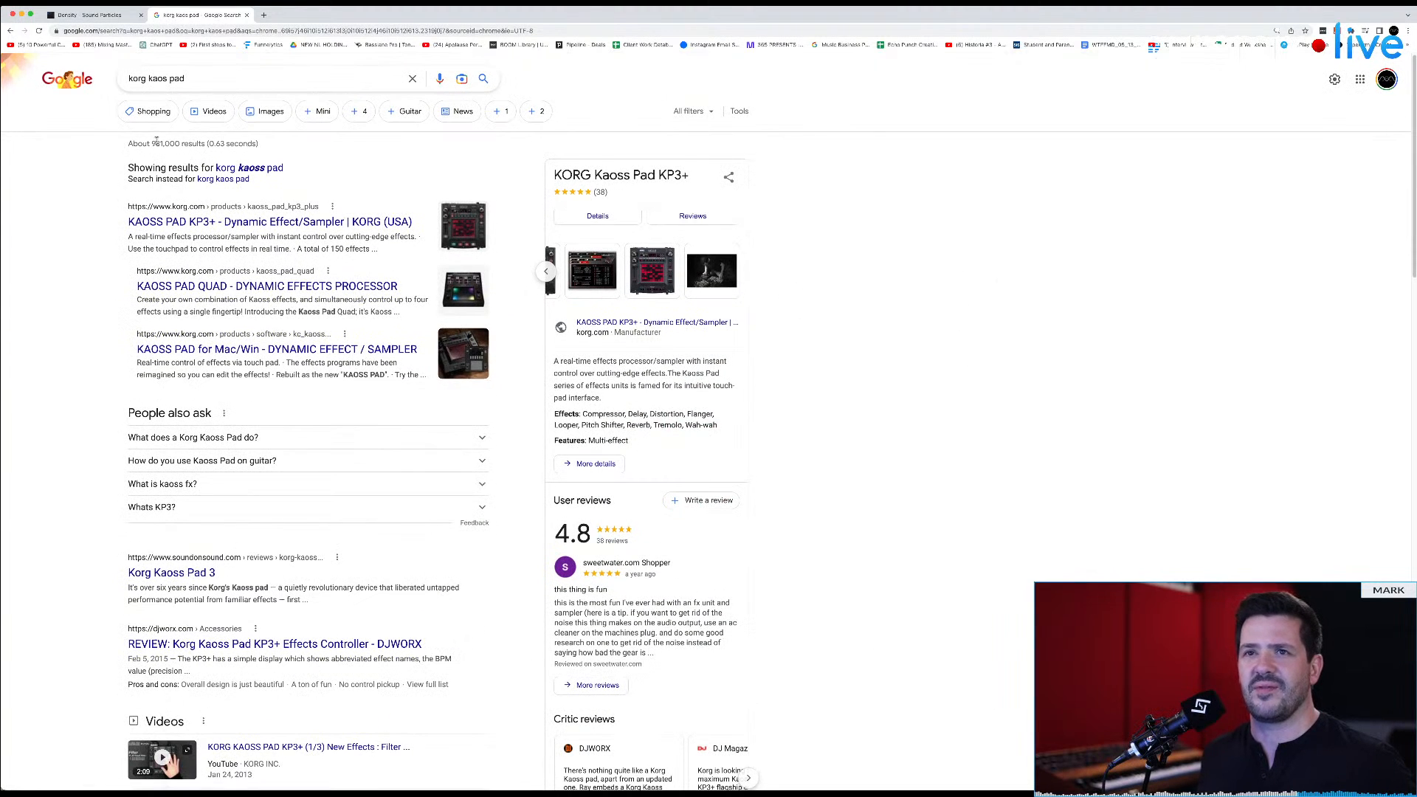
left_click(260, 116)
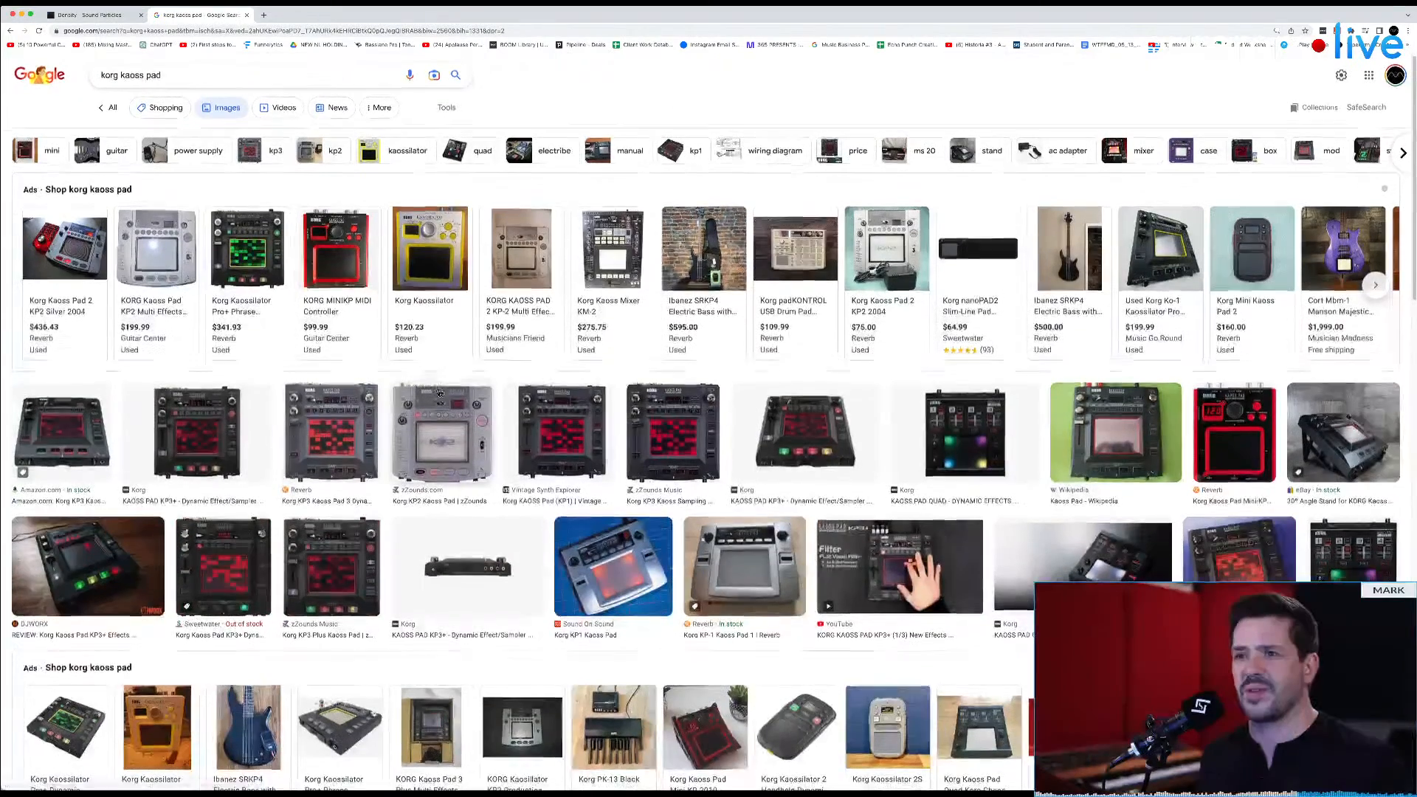
left_click(450, 434)
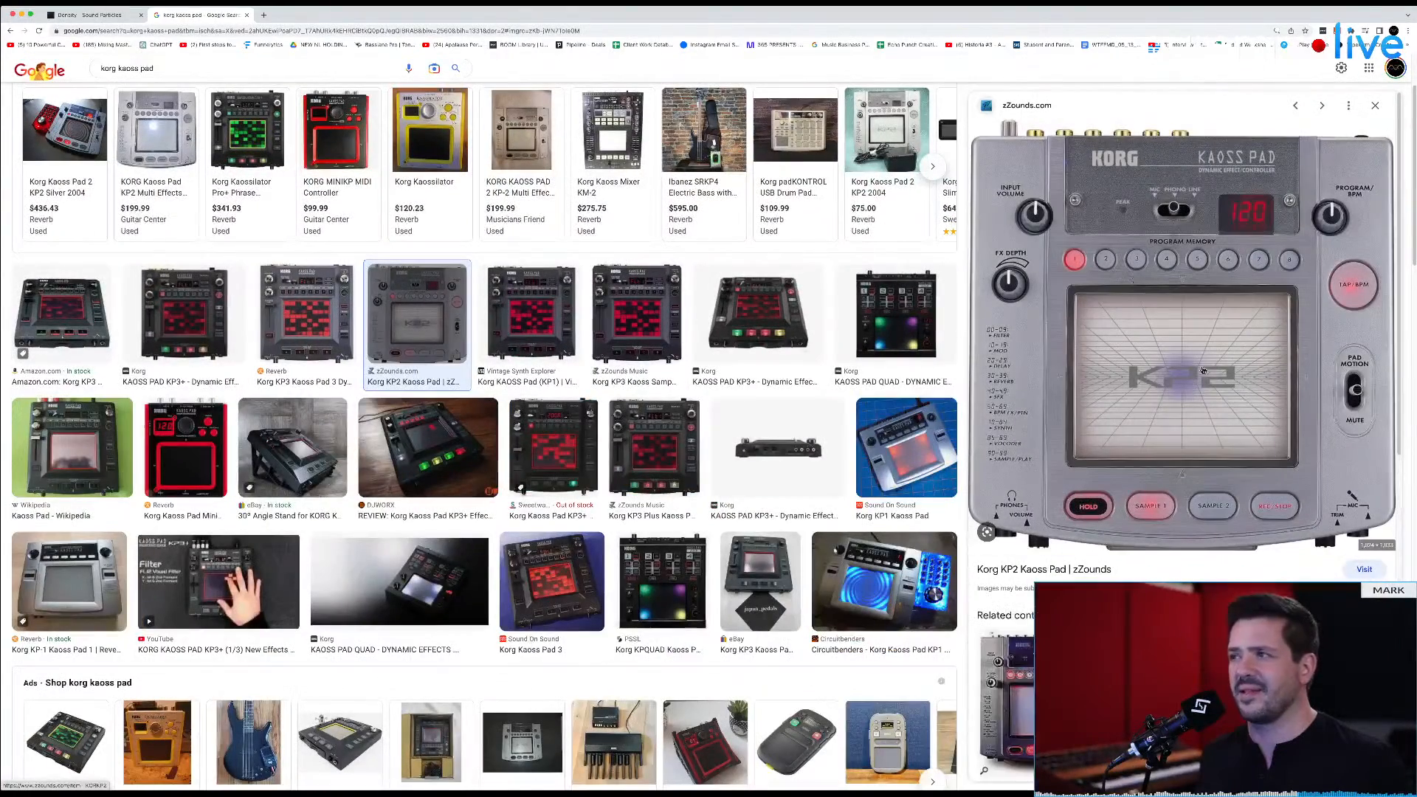
scroll(390, 437, "down", 1)
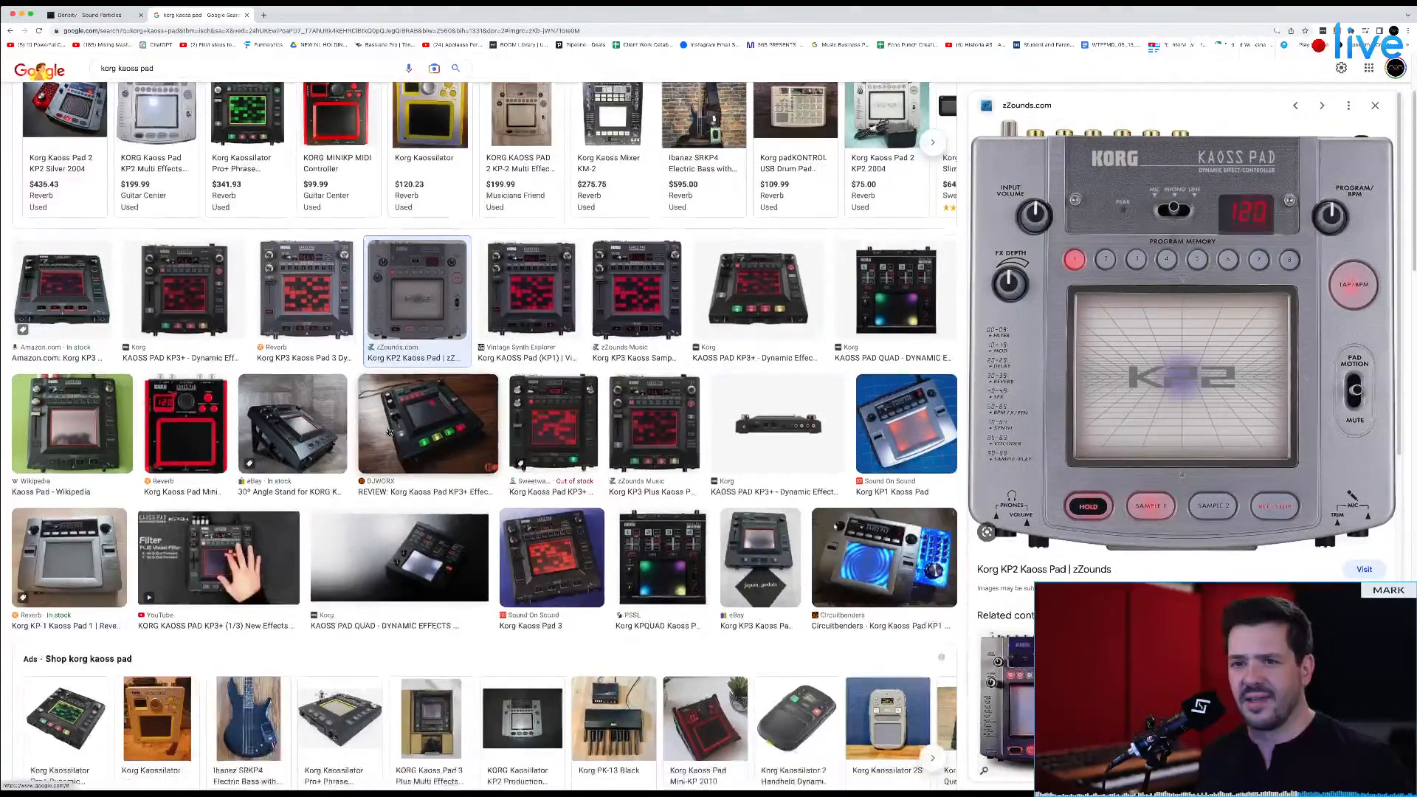
Step: Preview the Reverb photo of the original Korg KP-1 Kaoss Pad and examine its touchpad
left_click(70, 538)
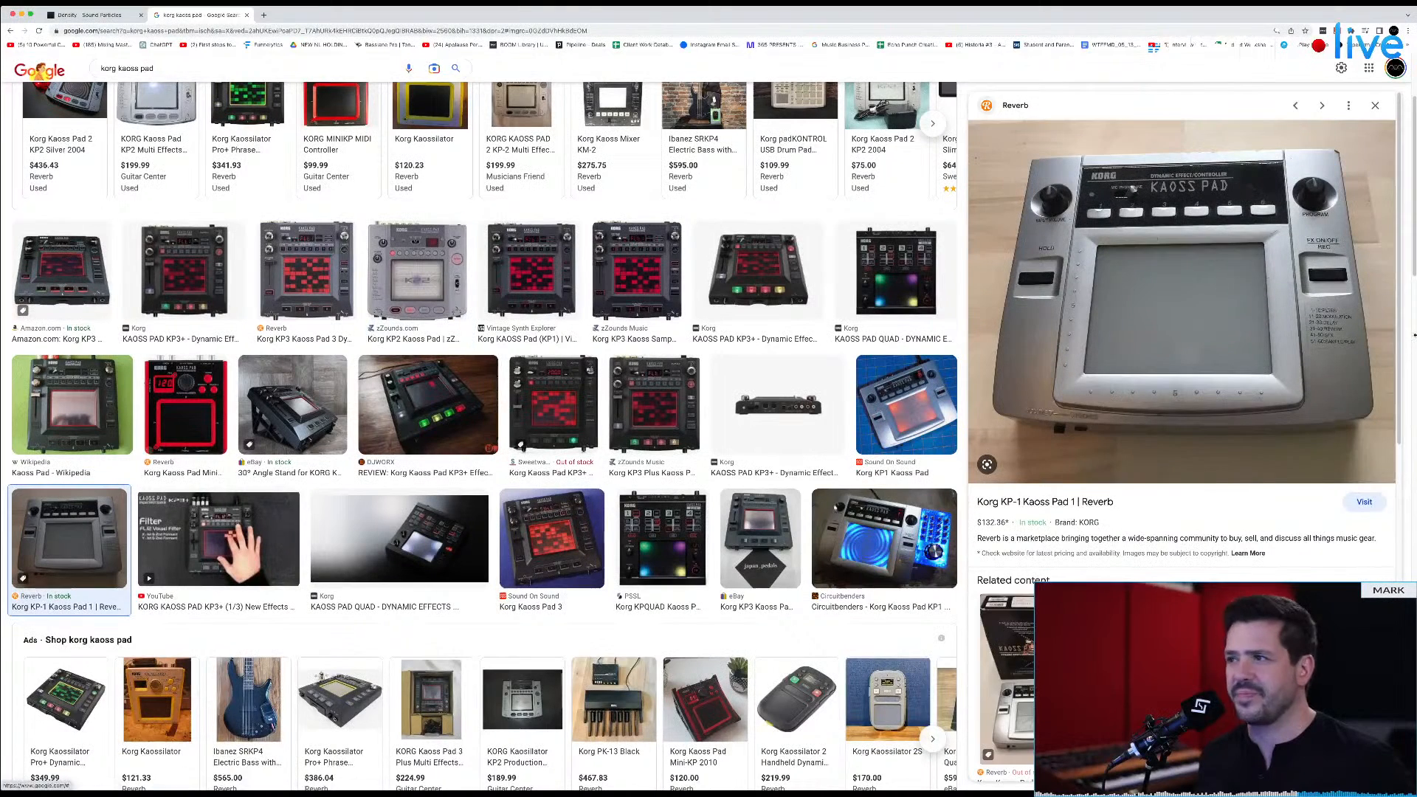
scroll(1254, 288, "down", 1)
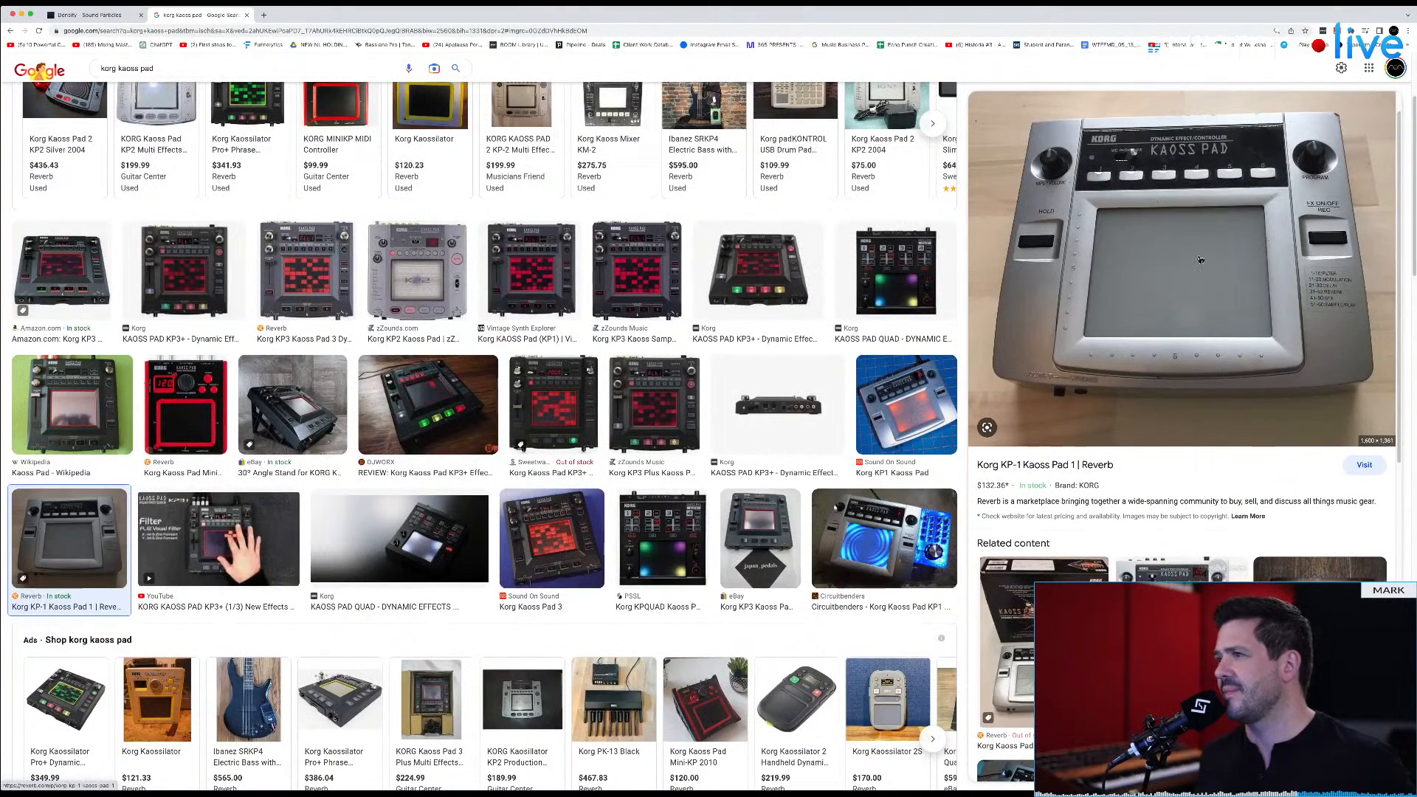
scroll(1201, 260, "up", 1)
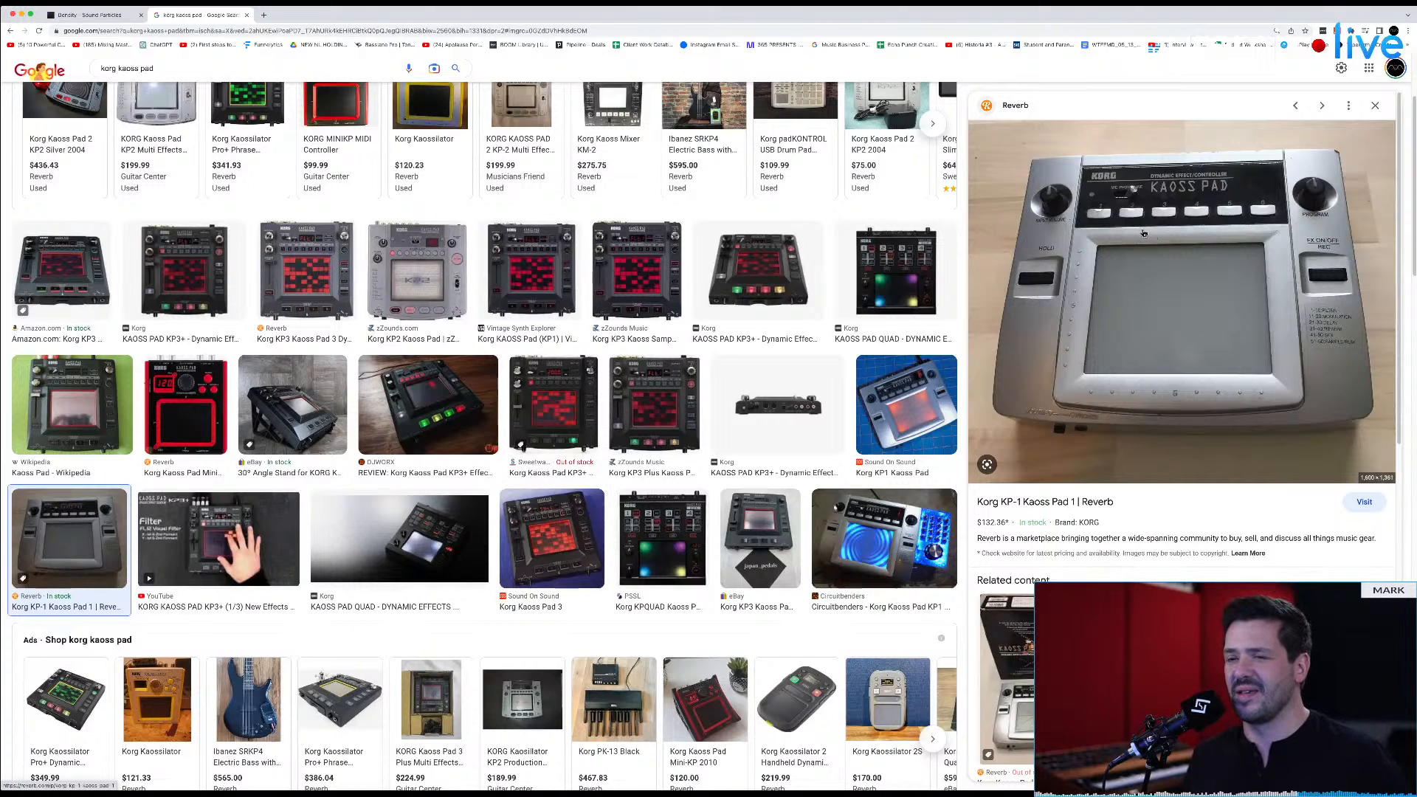
Step: Return to Pro Tools, assign Voice Speed to the XY pad's Y axis, and bring it down to 0
key("super+Tab")
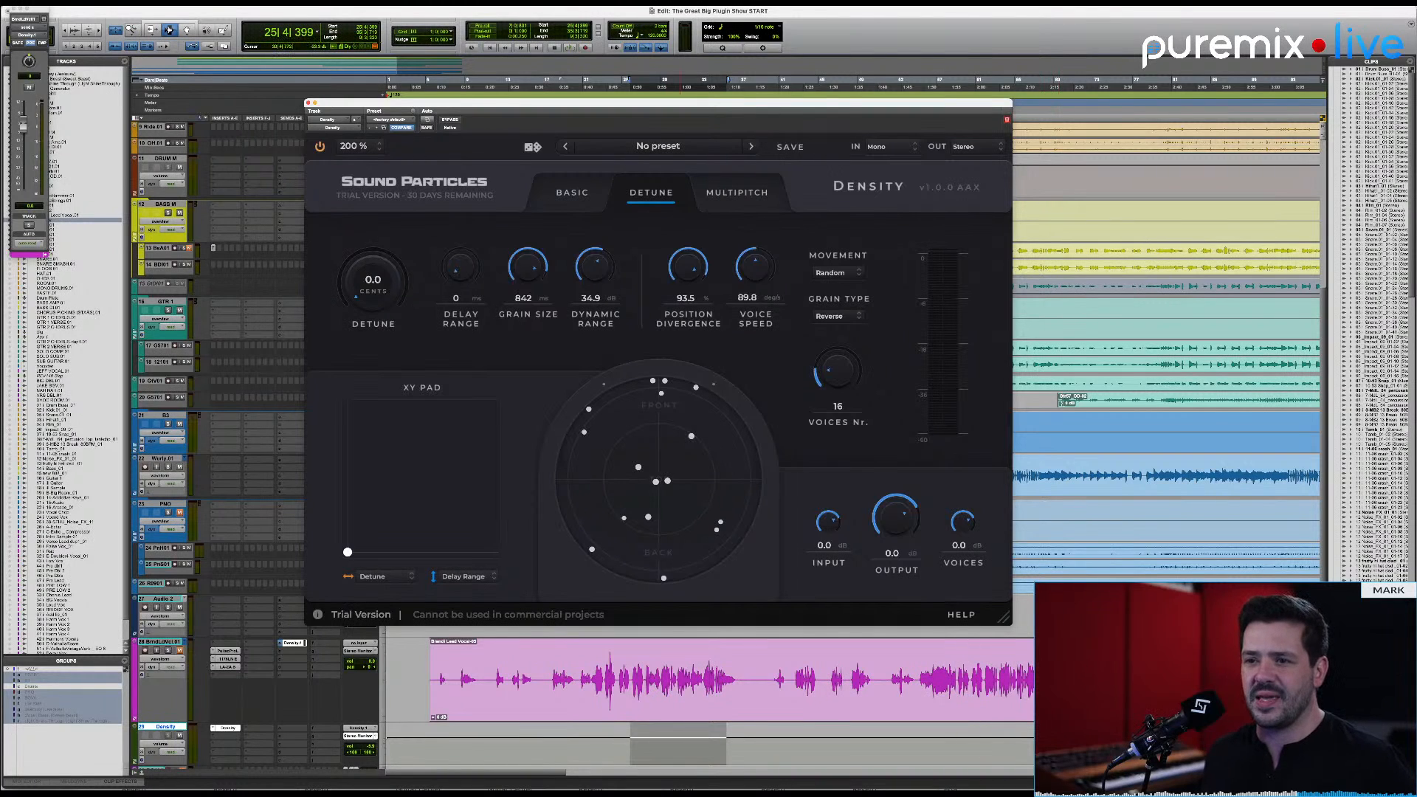
left_click(481, 581)
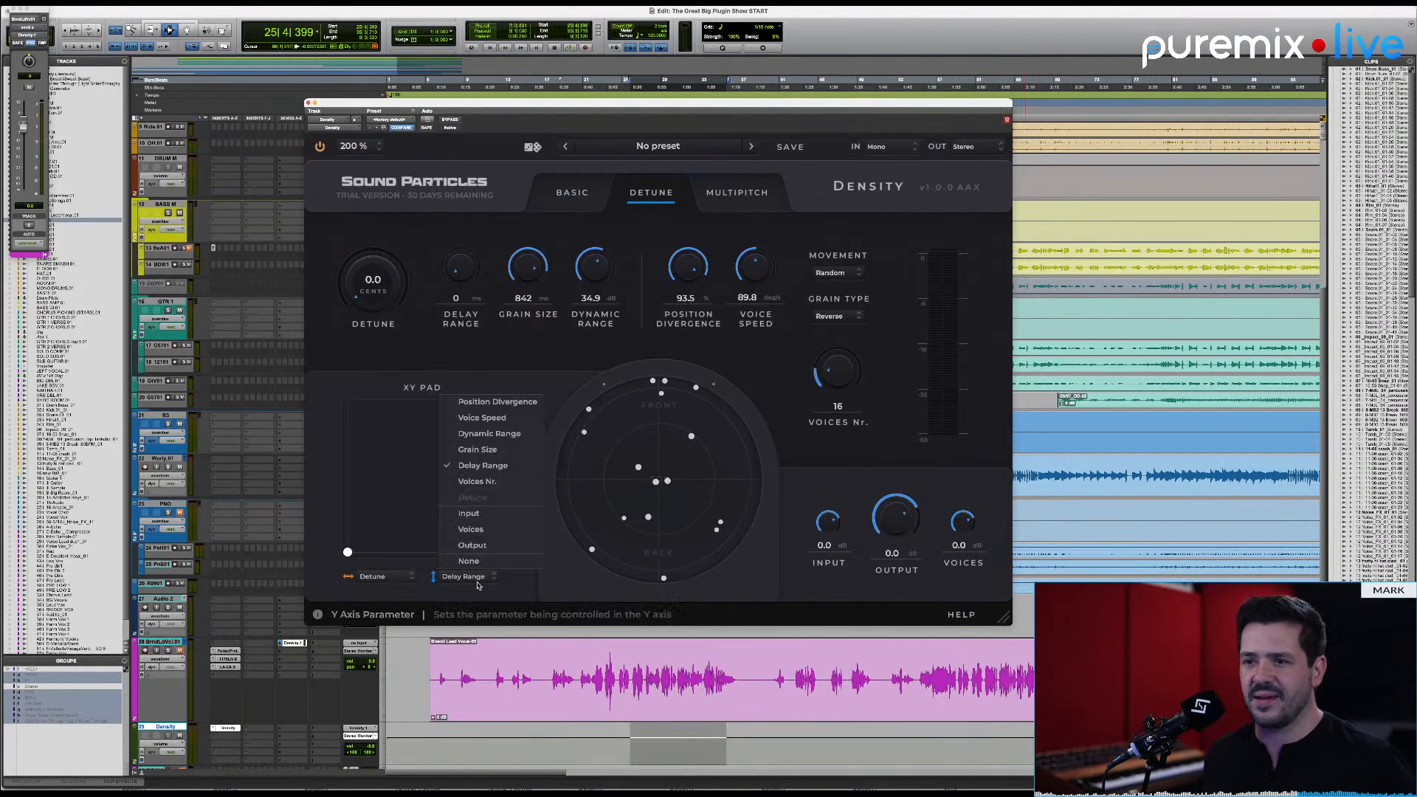
left_click(513, 418)
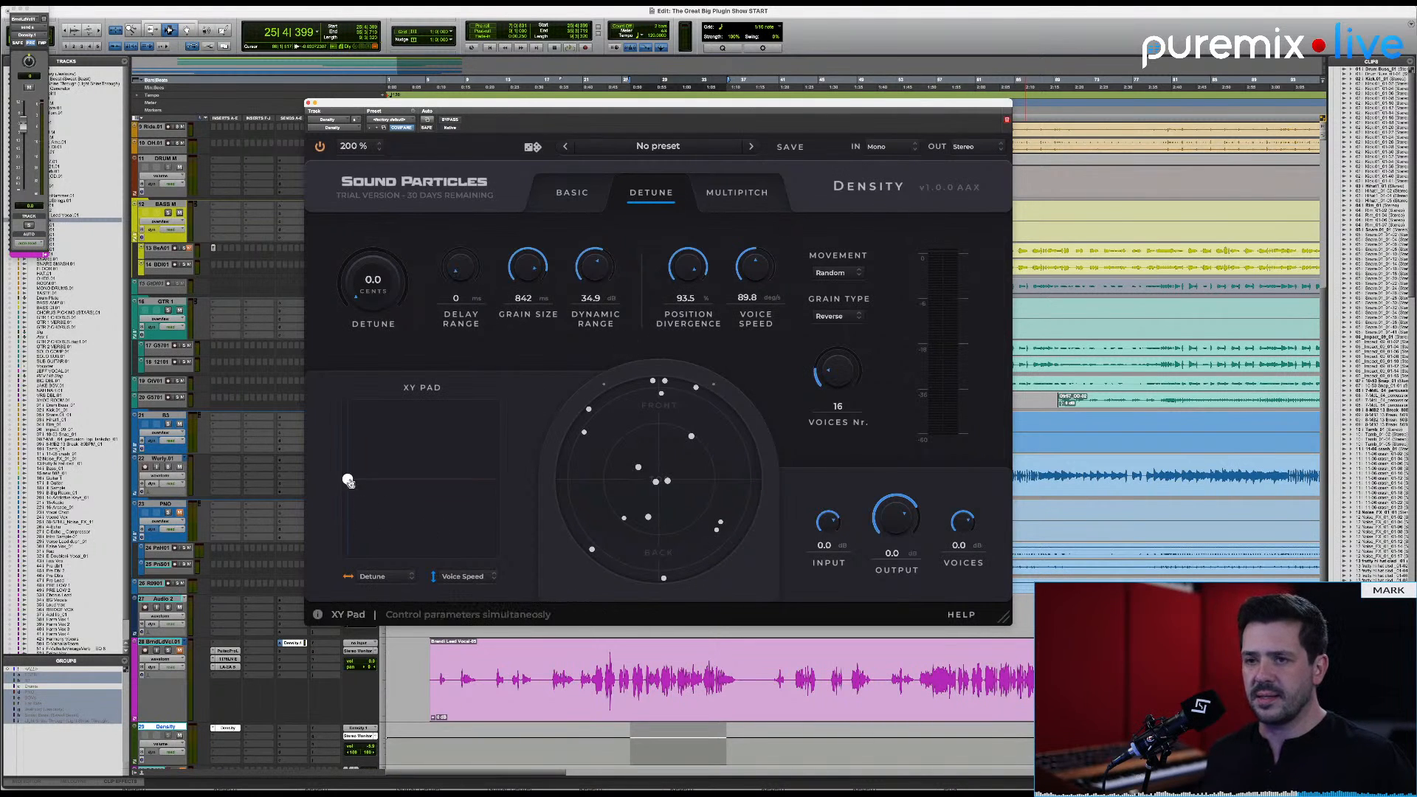
left_click_drag(348, 481, 347, 552)
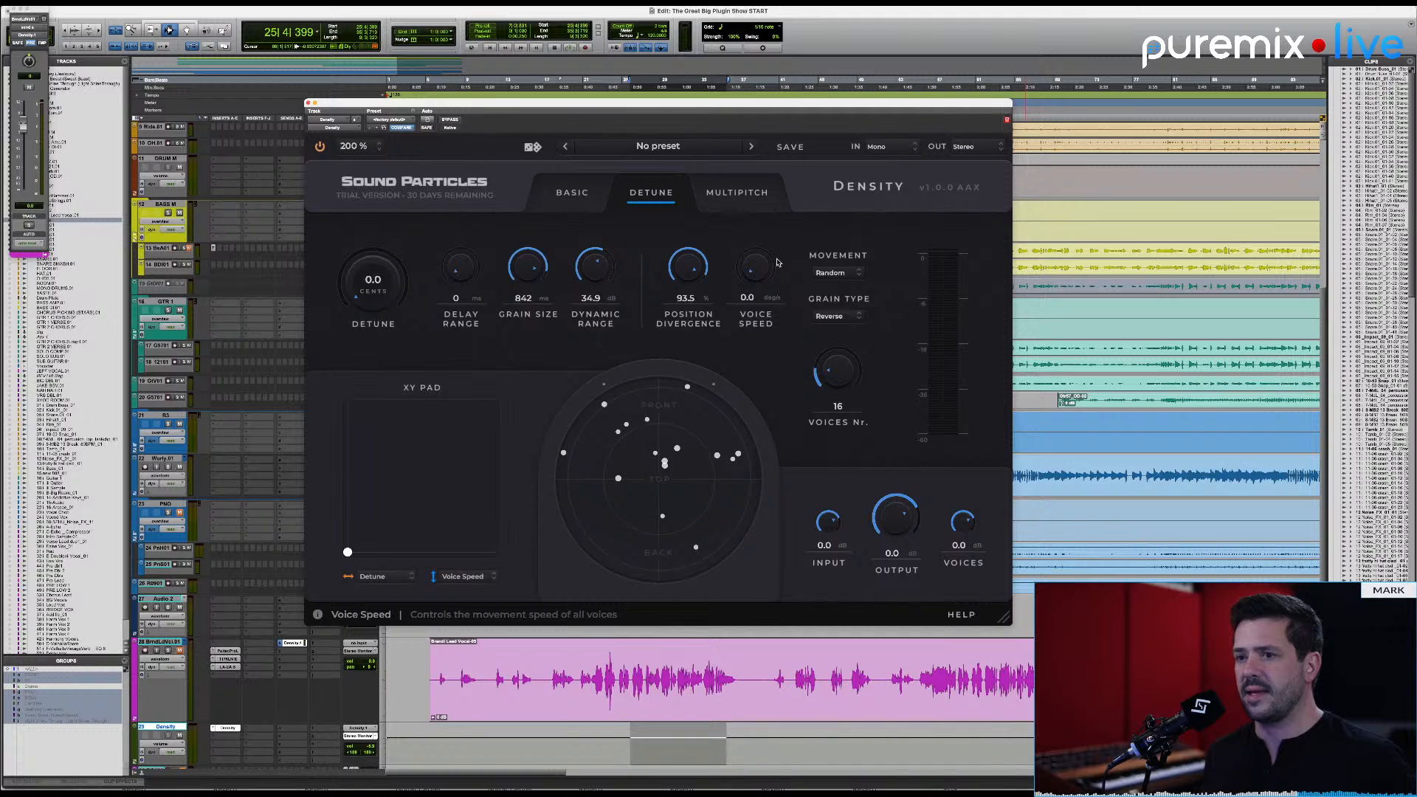
Step: Switch Density to Multipitch mode, move its window aside, and add three more note slots
left_click(732, 194)
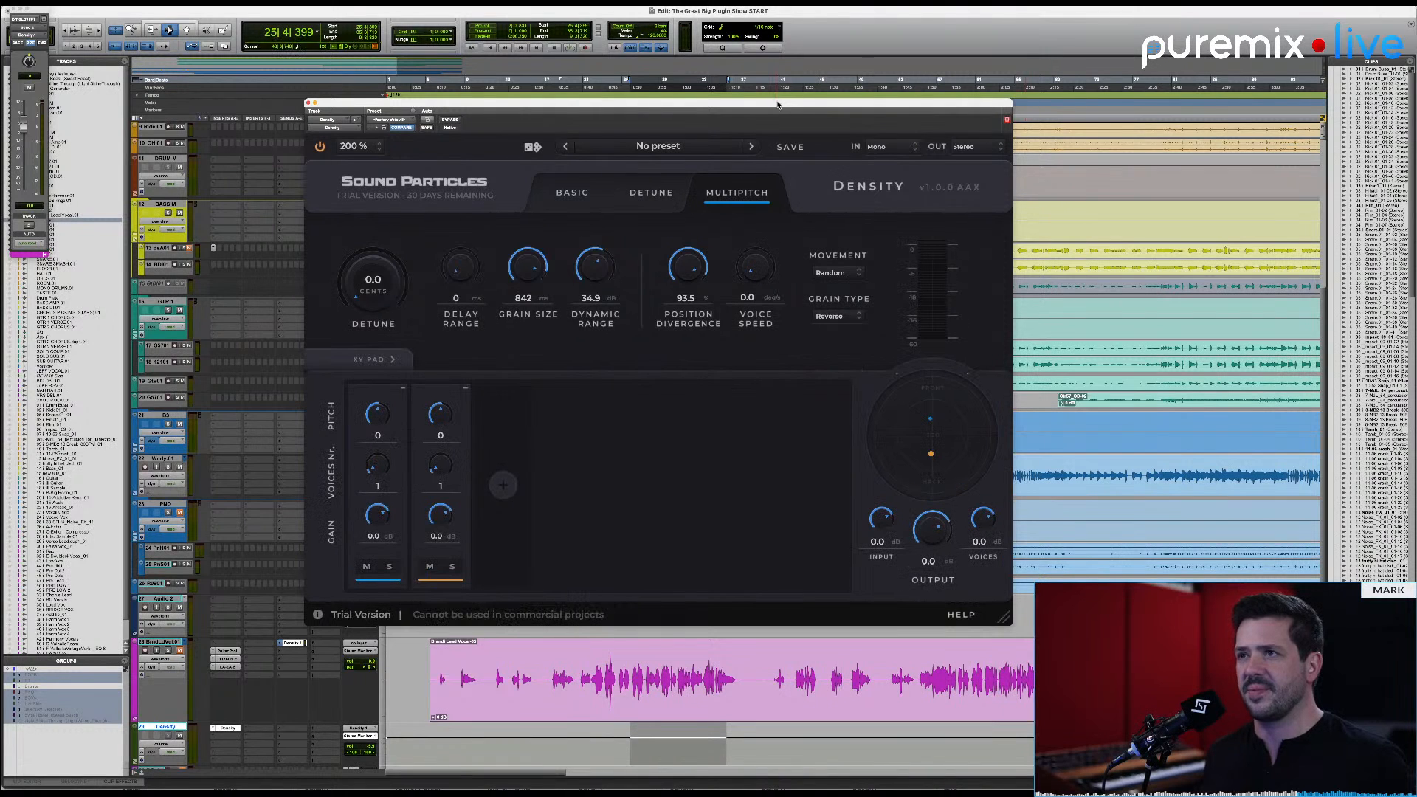
left_click_drag(778, 107, 974, 93)
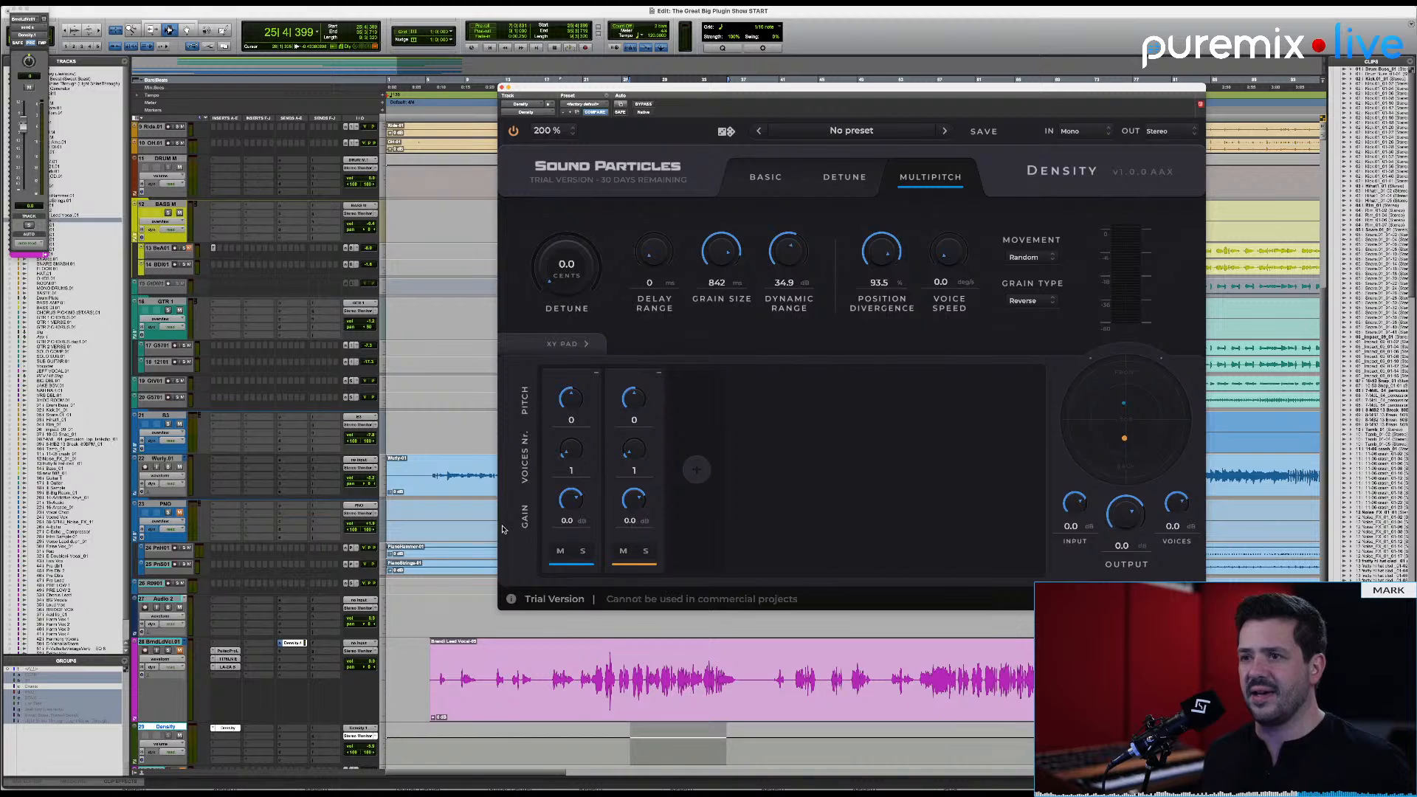
left_click(696, 470)
left_click(759, 469)
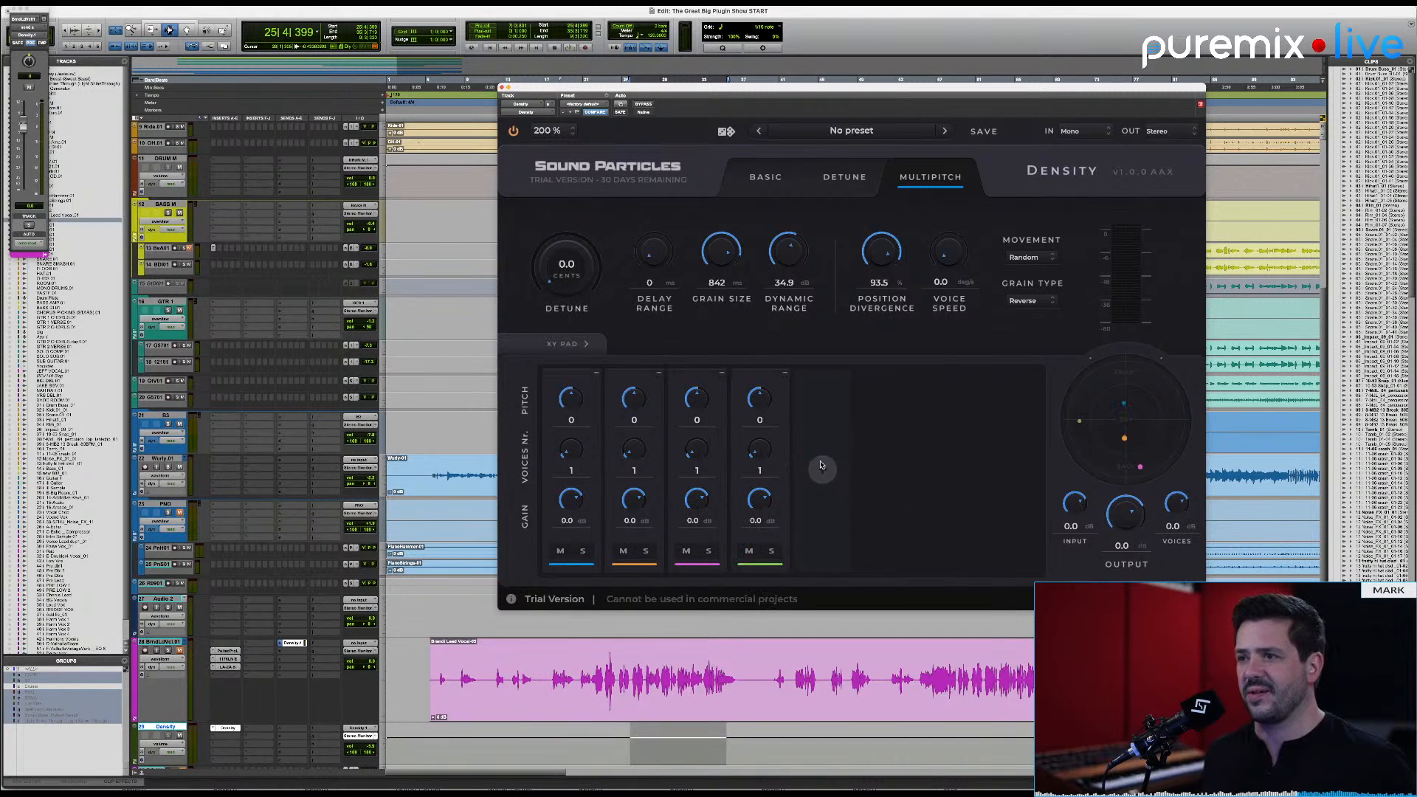
left_click(822, 468)
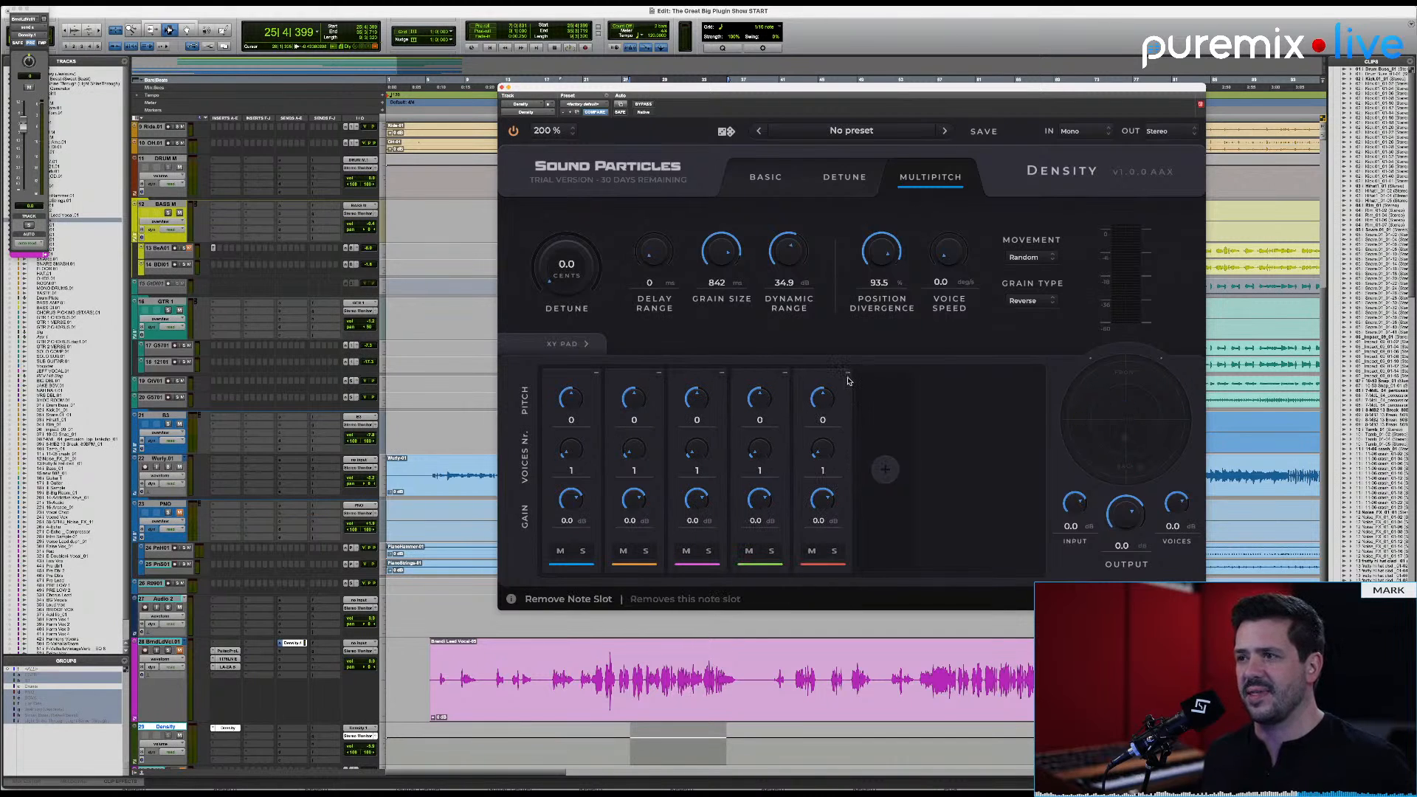
Step: Remove the extra note slots one by one, keeping only the first
left_click(848, 374)
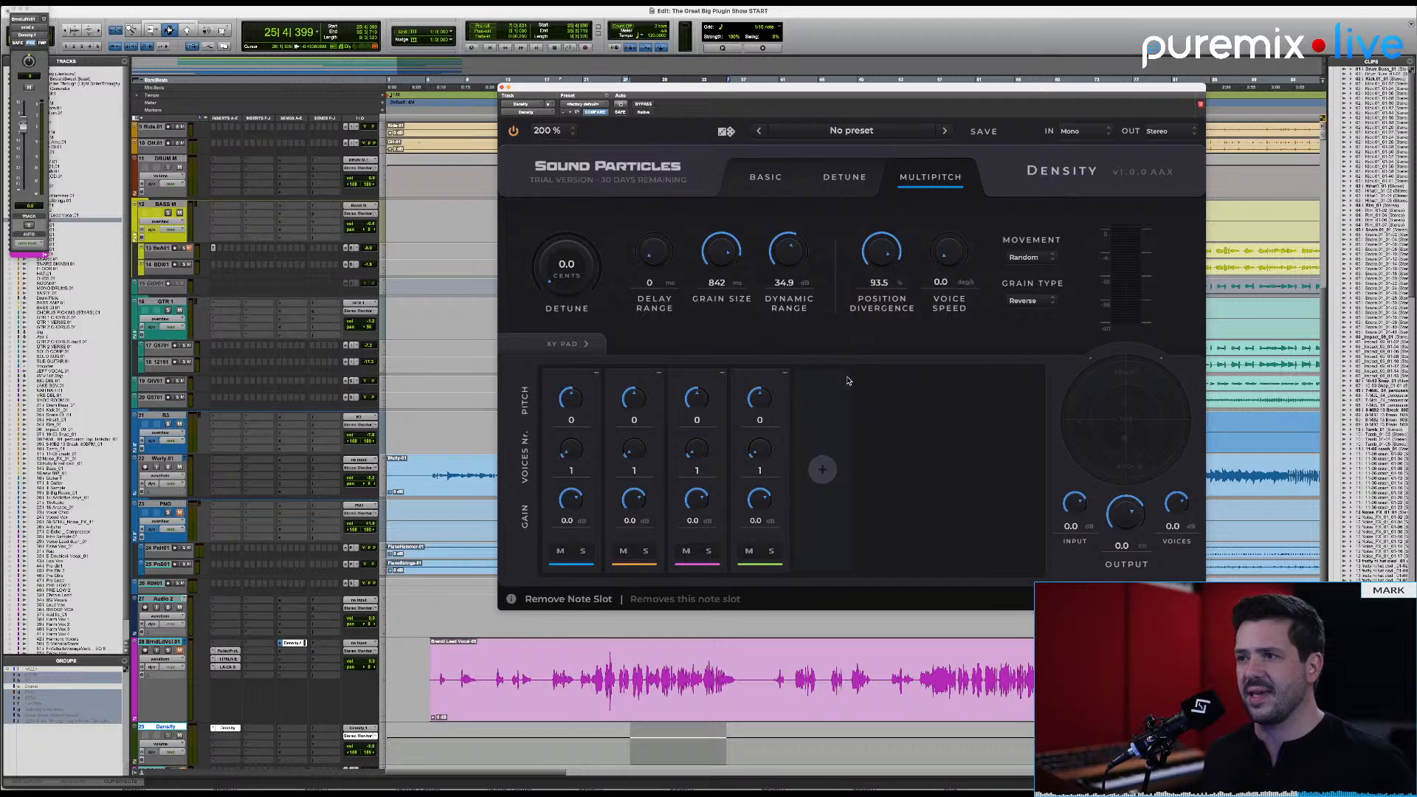
left_click(784, 373)
left_click(722, 373)
left_click(659, 373)
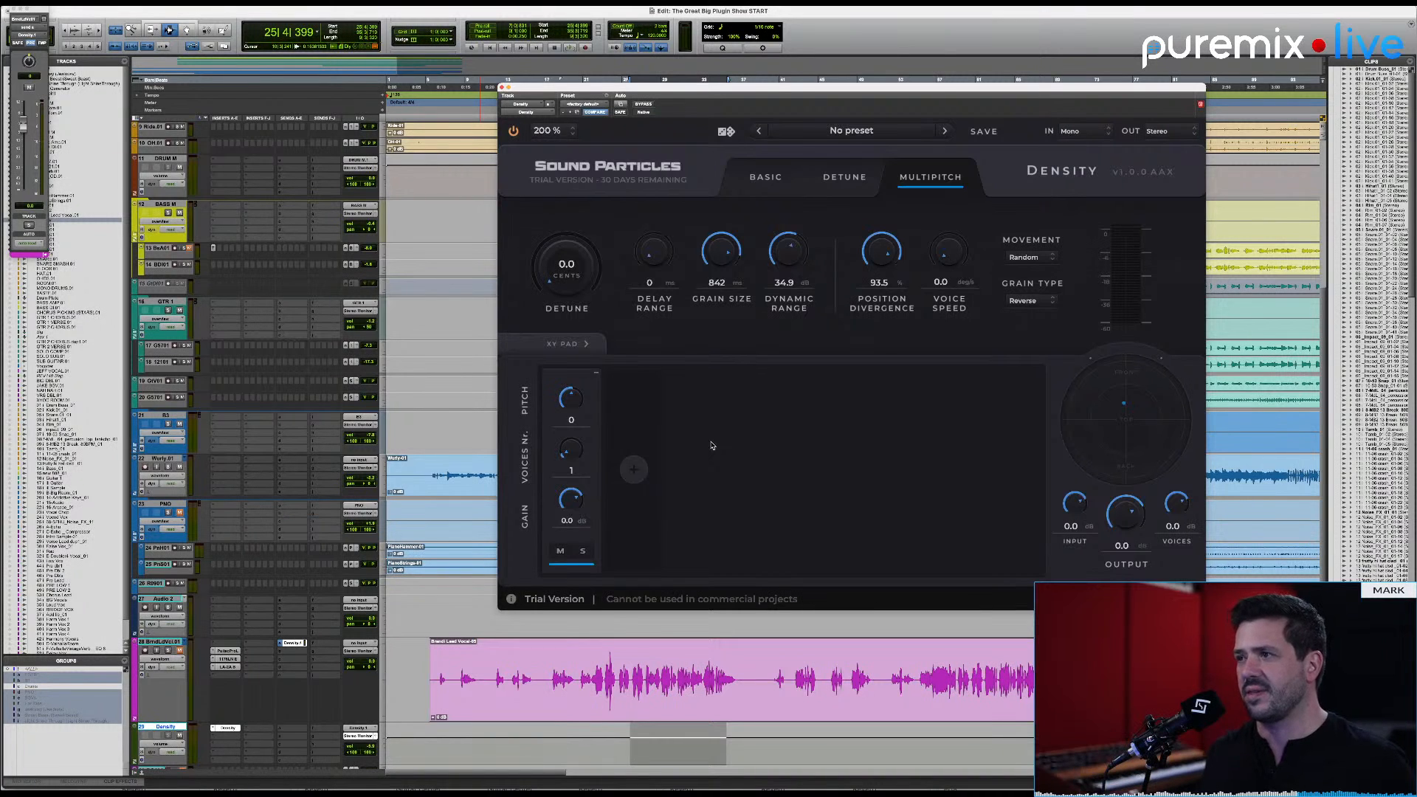
Step: Set the delay range to 10 ms and the grain size to 267 ms
key("space")
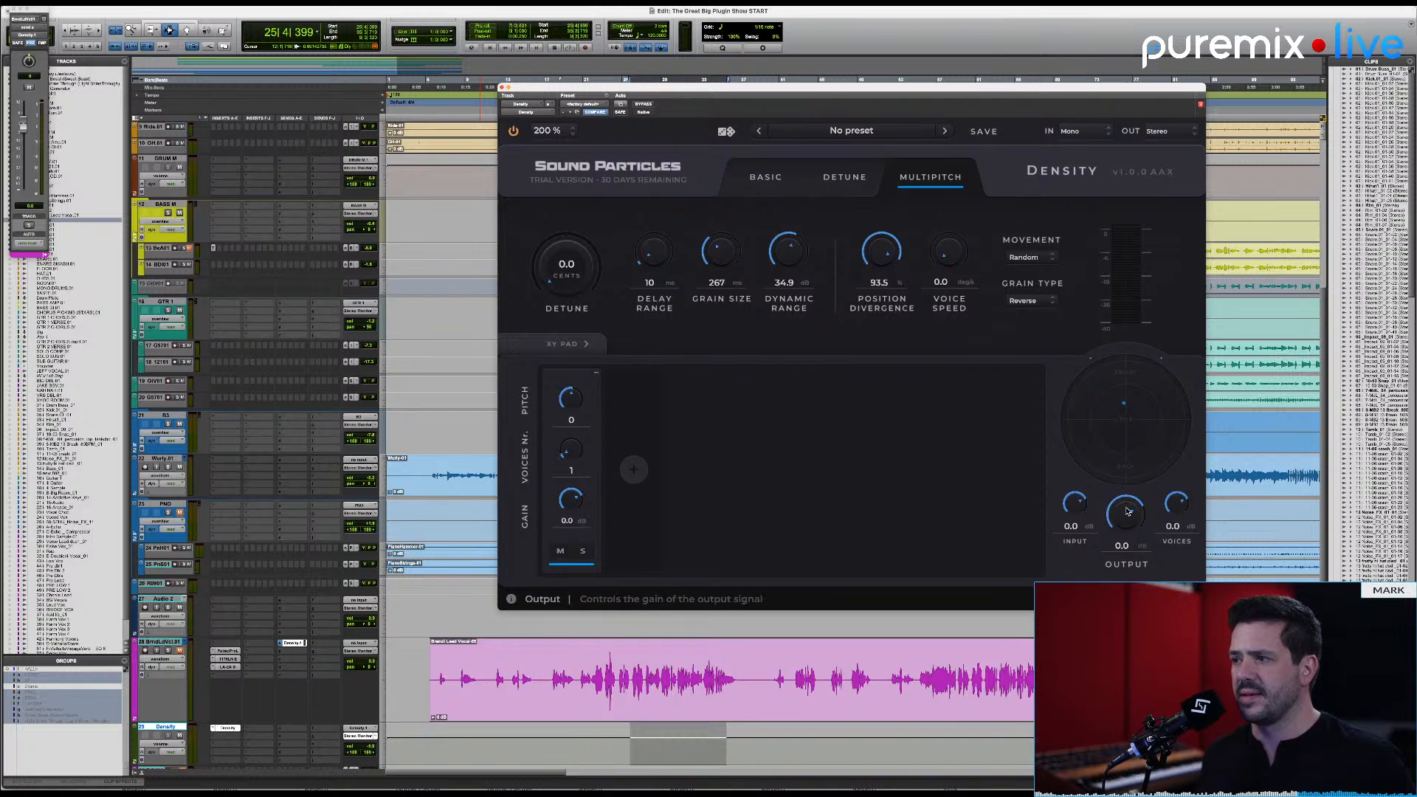
left_click_drag(1176, 504, 1176, 496)
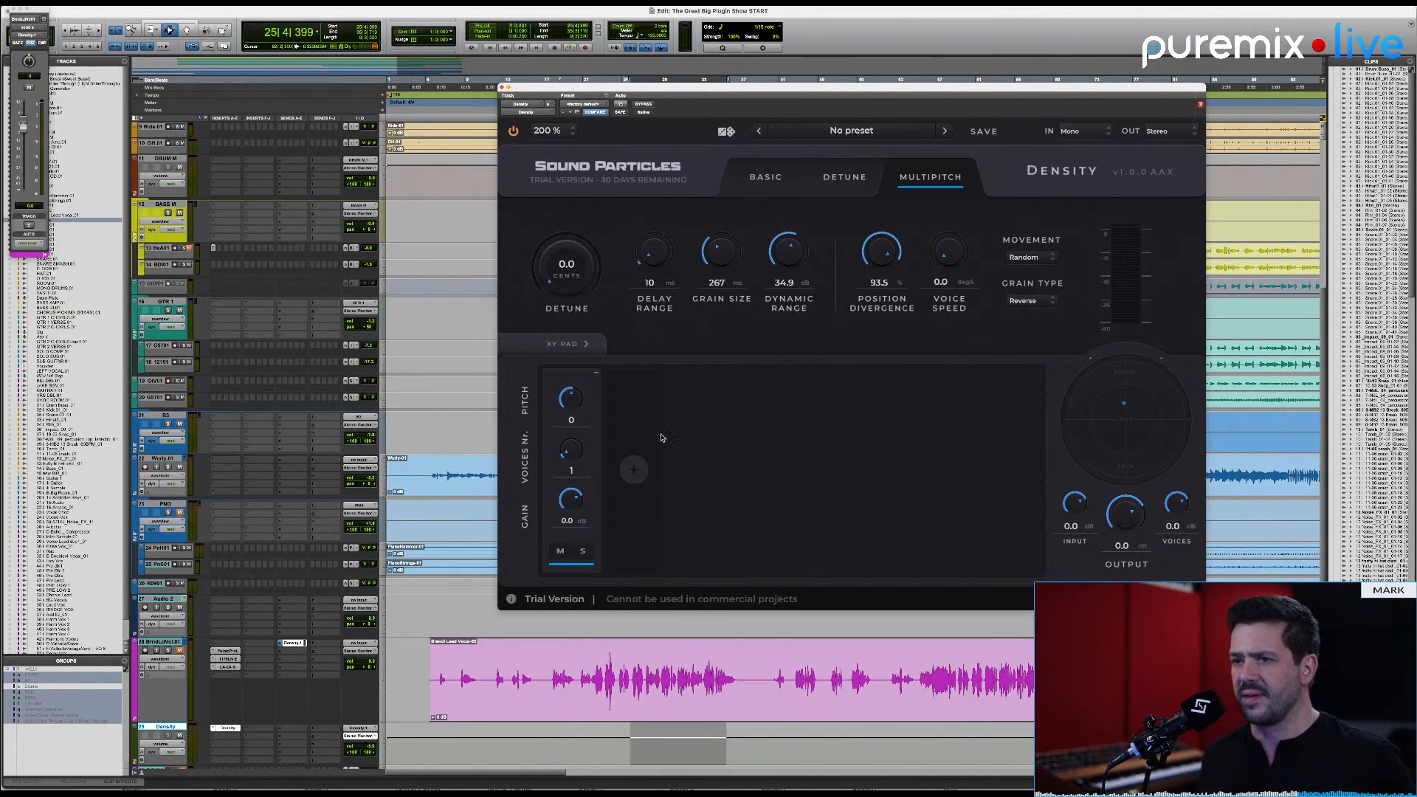
Step: Add a second note slot with its pitch set to 7 and audition it on the vocal
left_click(632, 468)
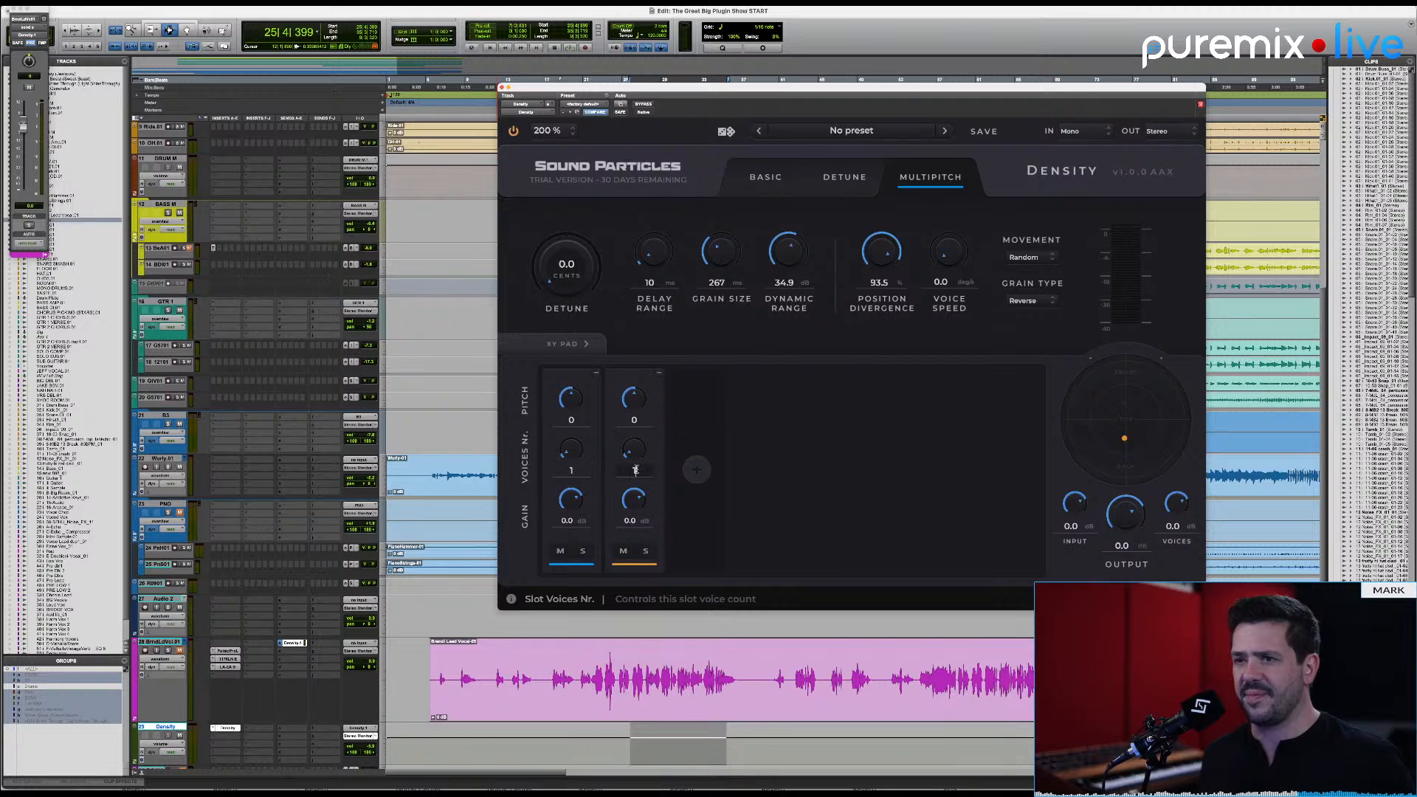
left_click(641, 419)
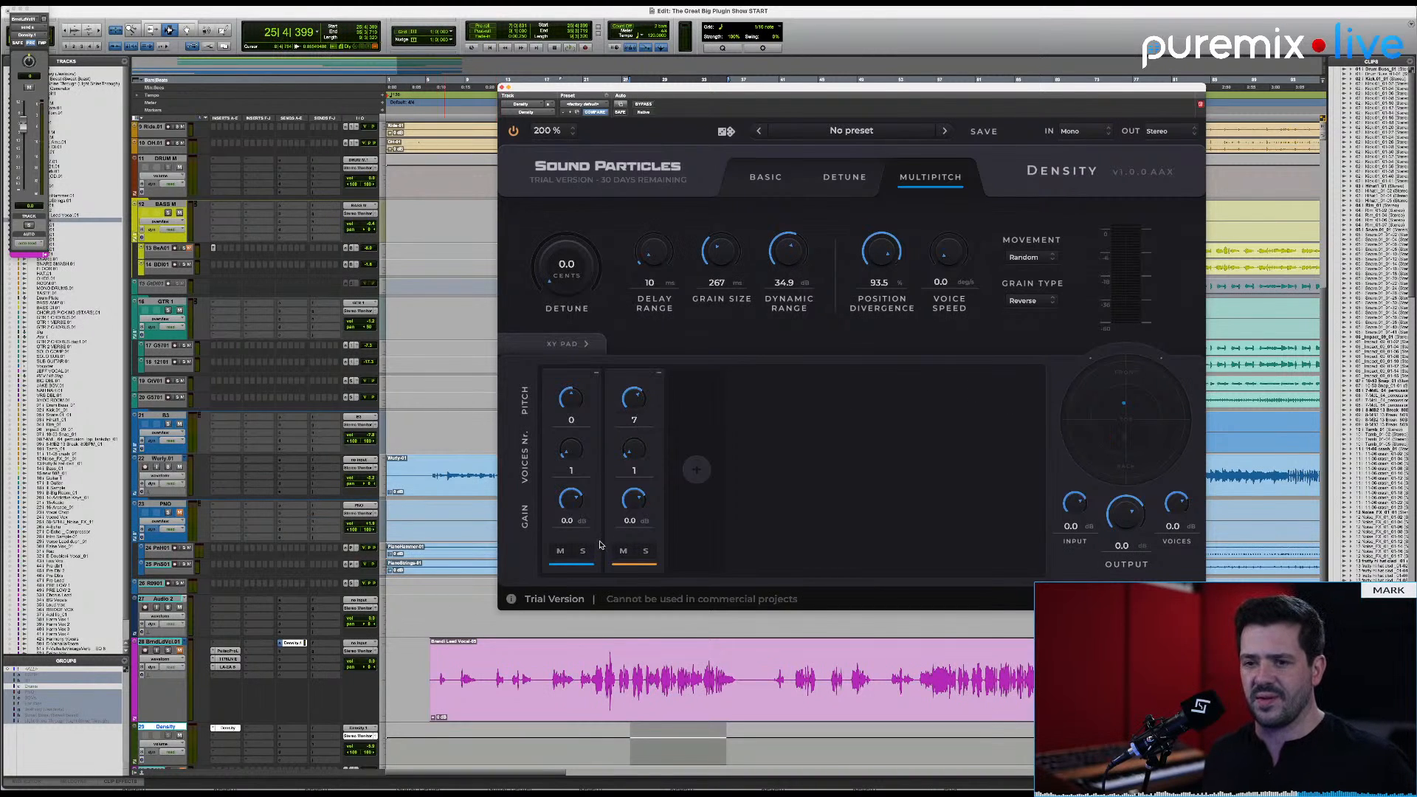
key("space")
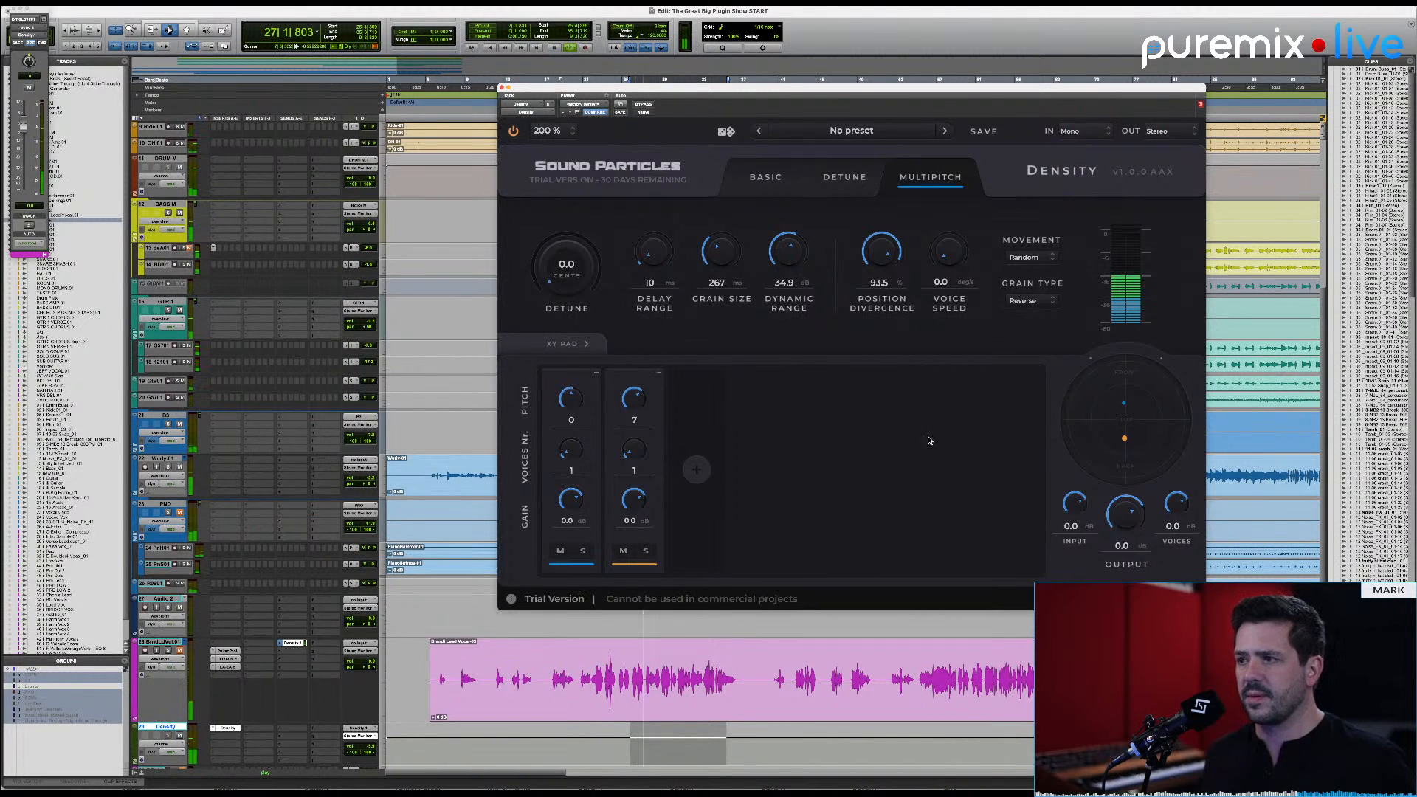
key("space")
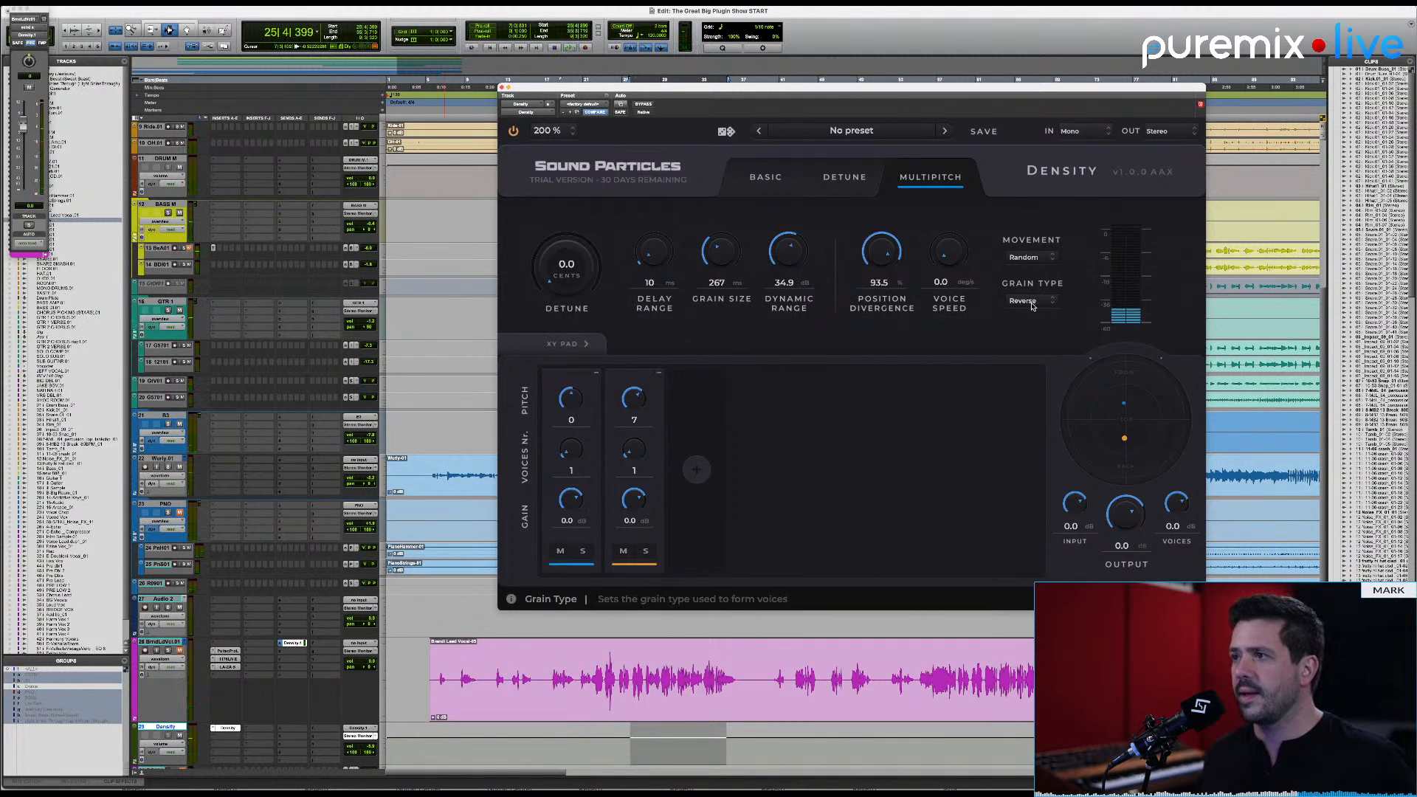
Step: Set the grain type to Regular and play the vocal, muting and unmuting the first note slot to compare
left_click(1031, 301)
left_click(1028, 316)
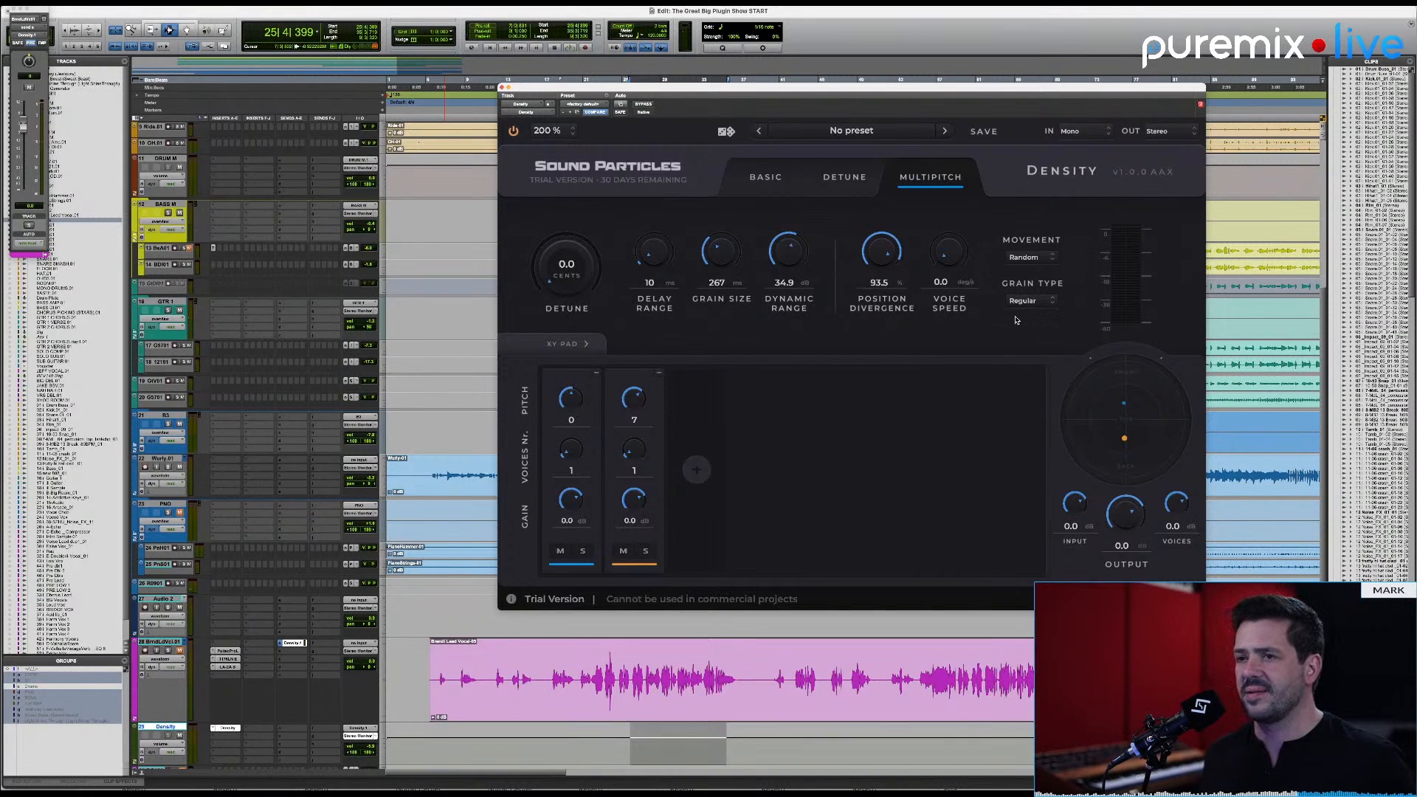
key("space")
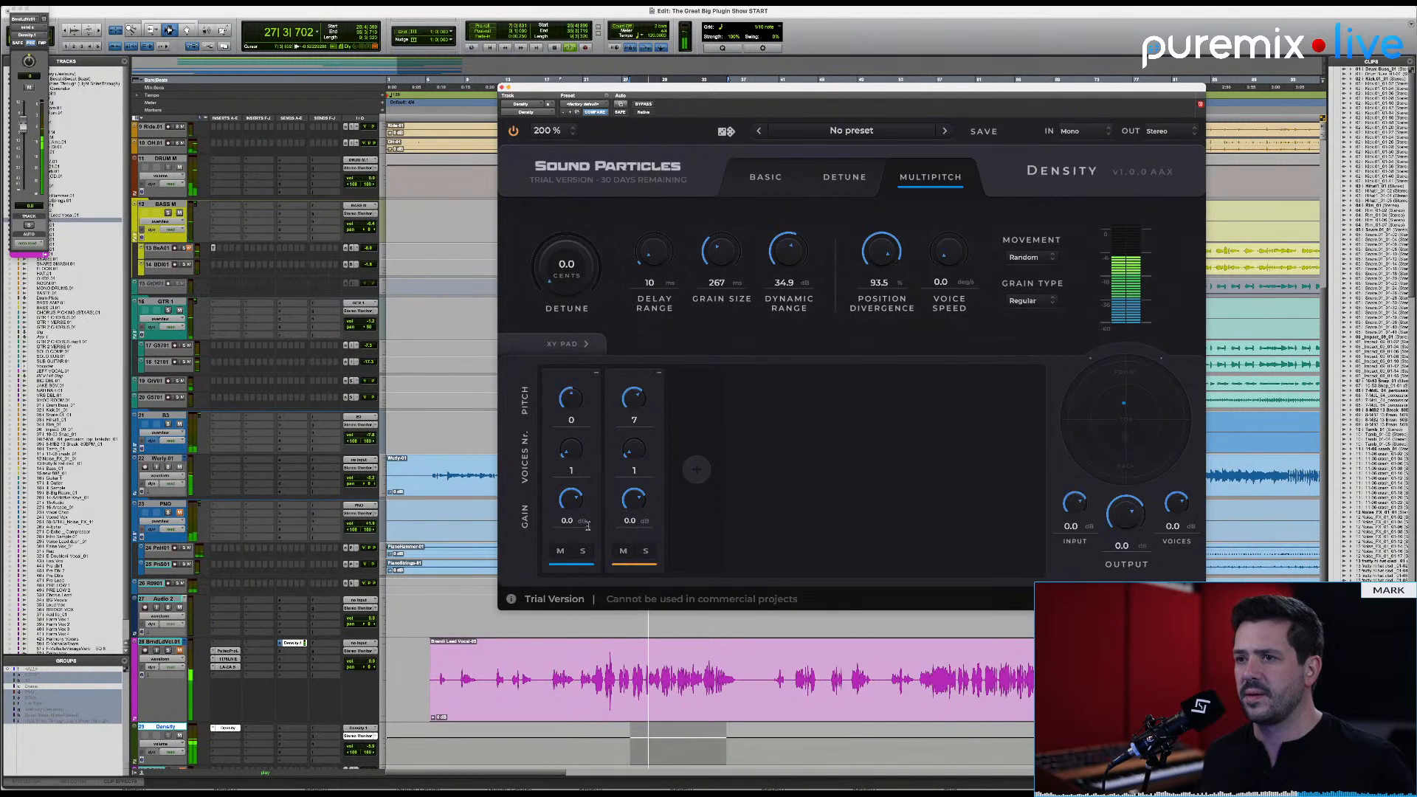
left_click(560, 550)
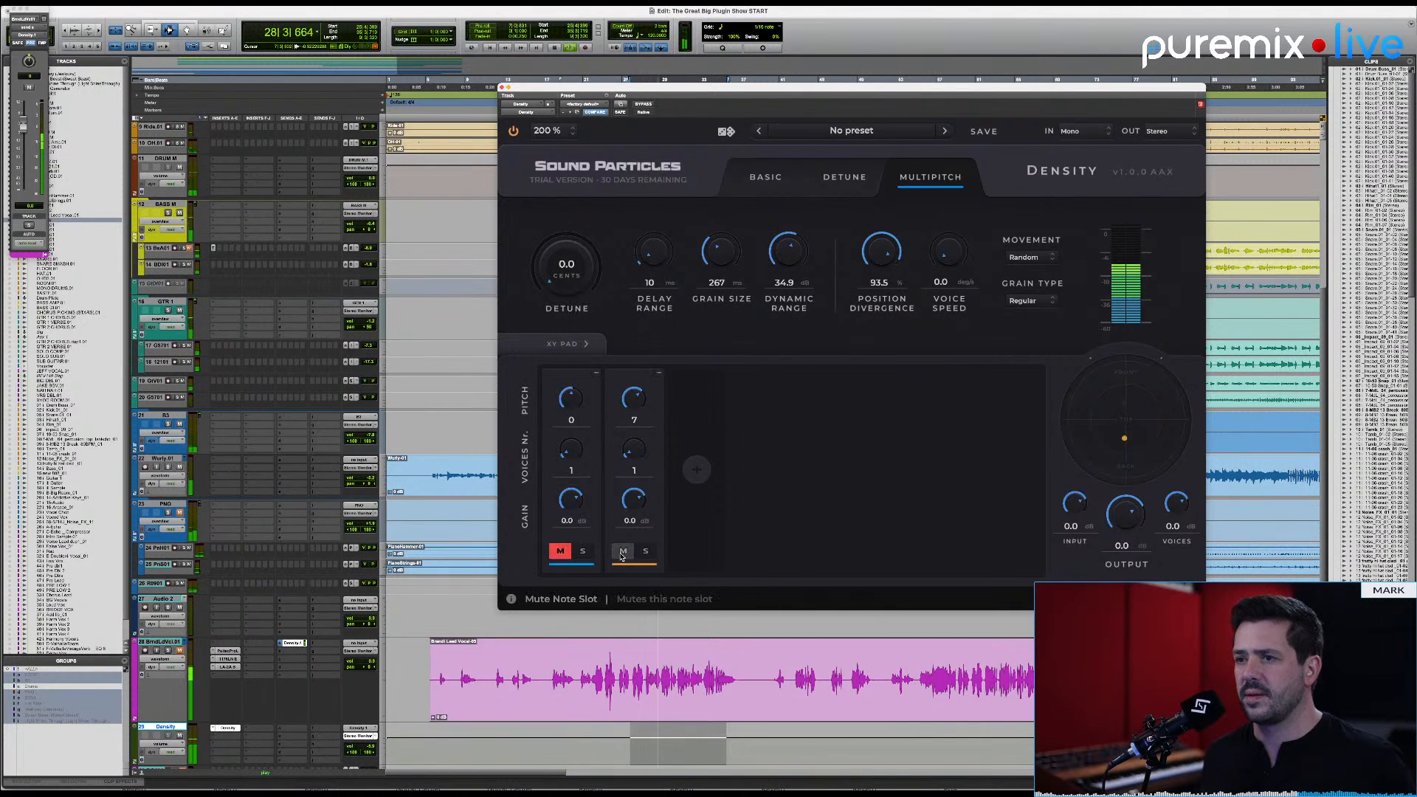
left_click(560, 551)
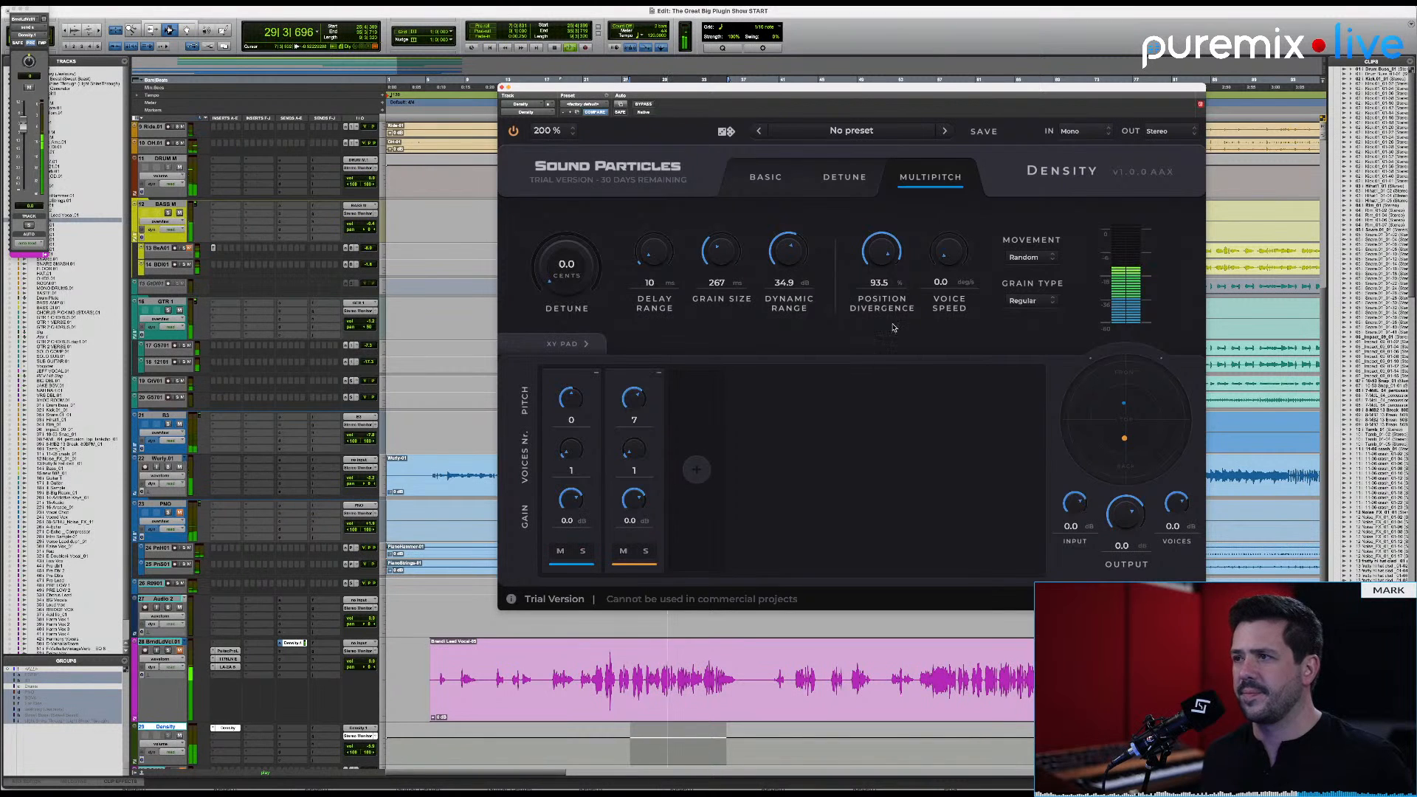
Step: Reset position divergence to 30.0%, dynamic range to 6.0 dB and grain size to 200 ms, and raise the voices level to 4.4 dB
left_click(881, 255, "alt")
left_click(778, 260, "alt")
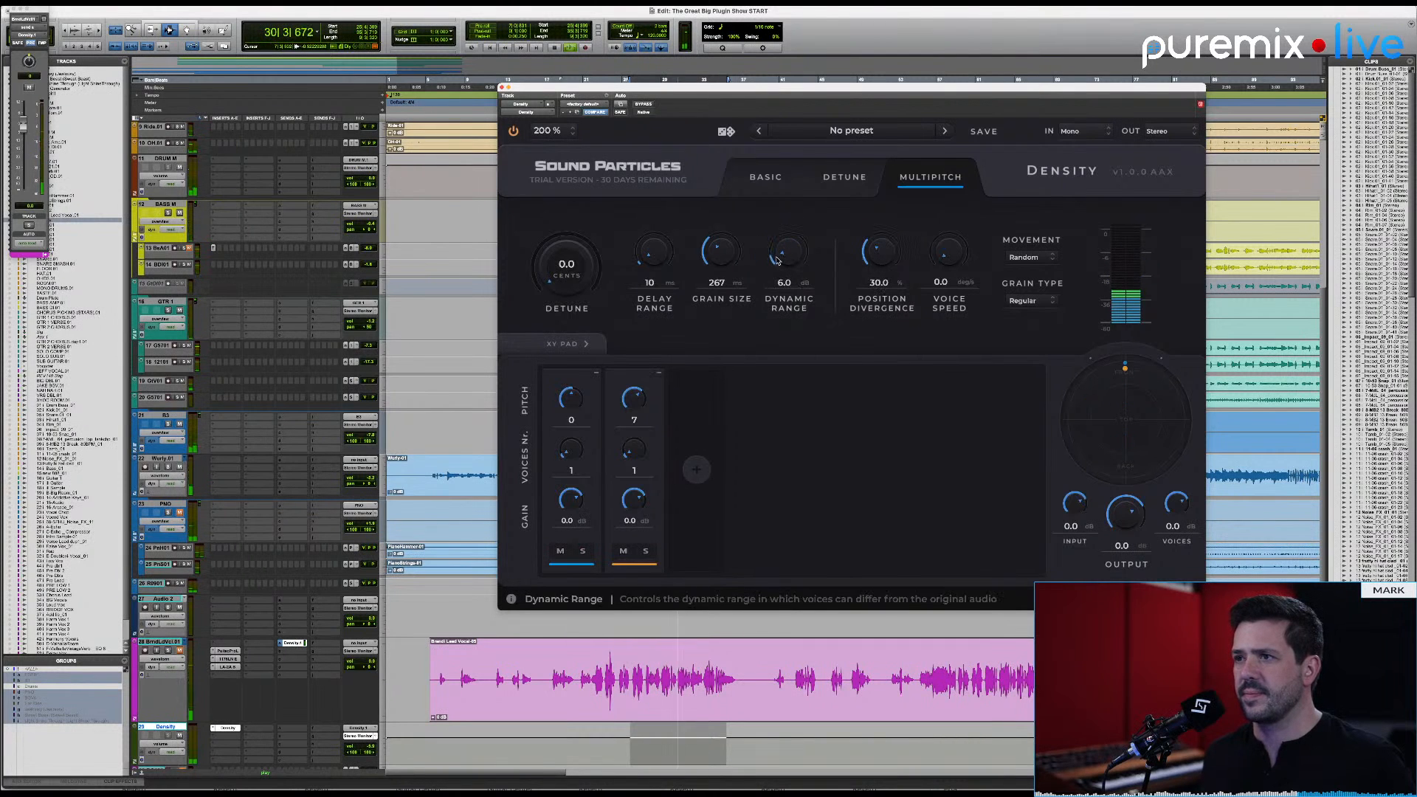
left_click(721, 255, "alt")
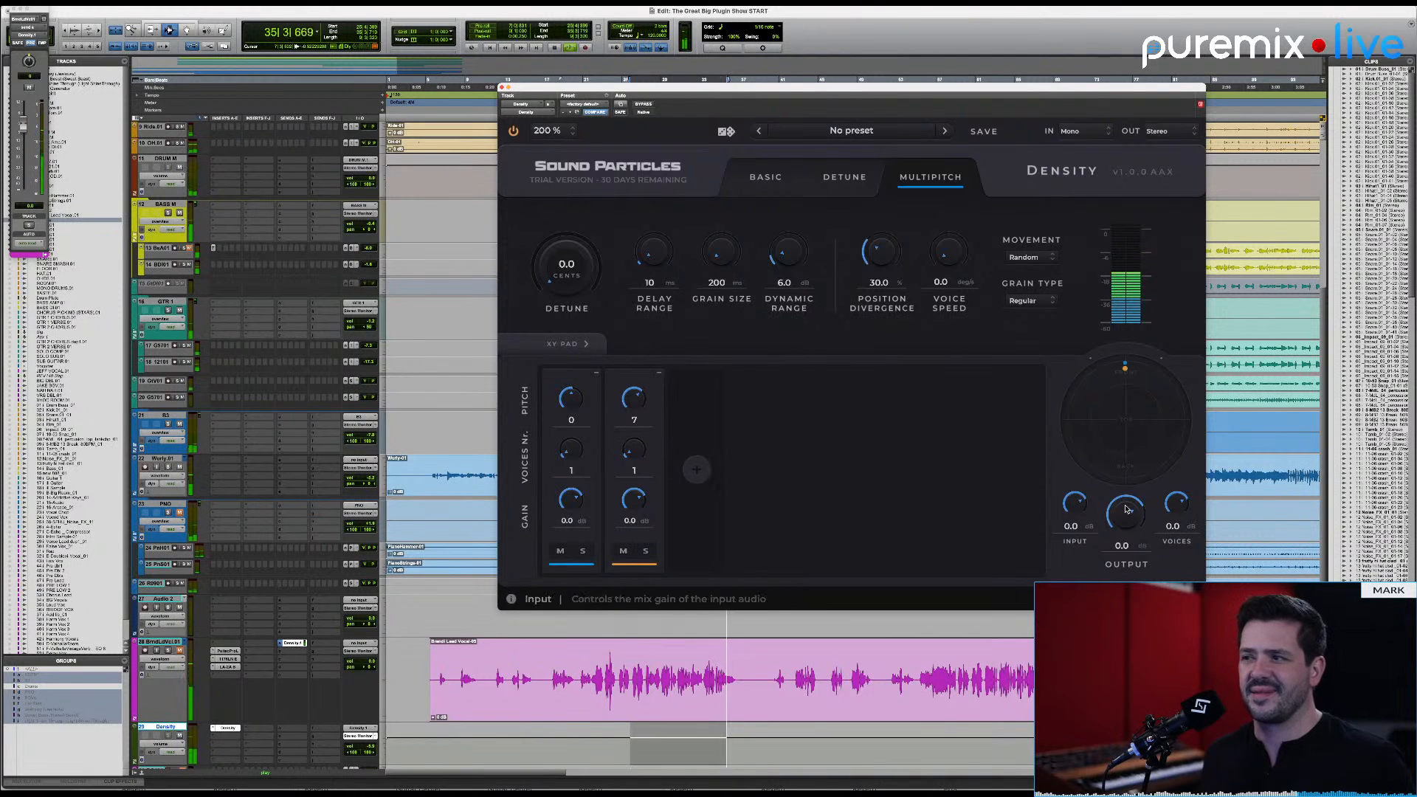
left_click_drag(1176, 505, 1180, 498)
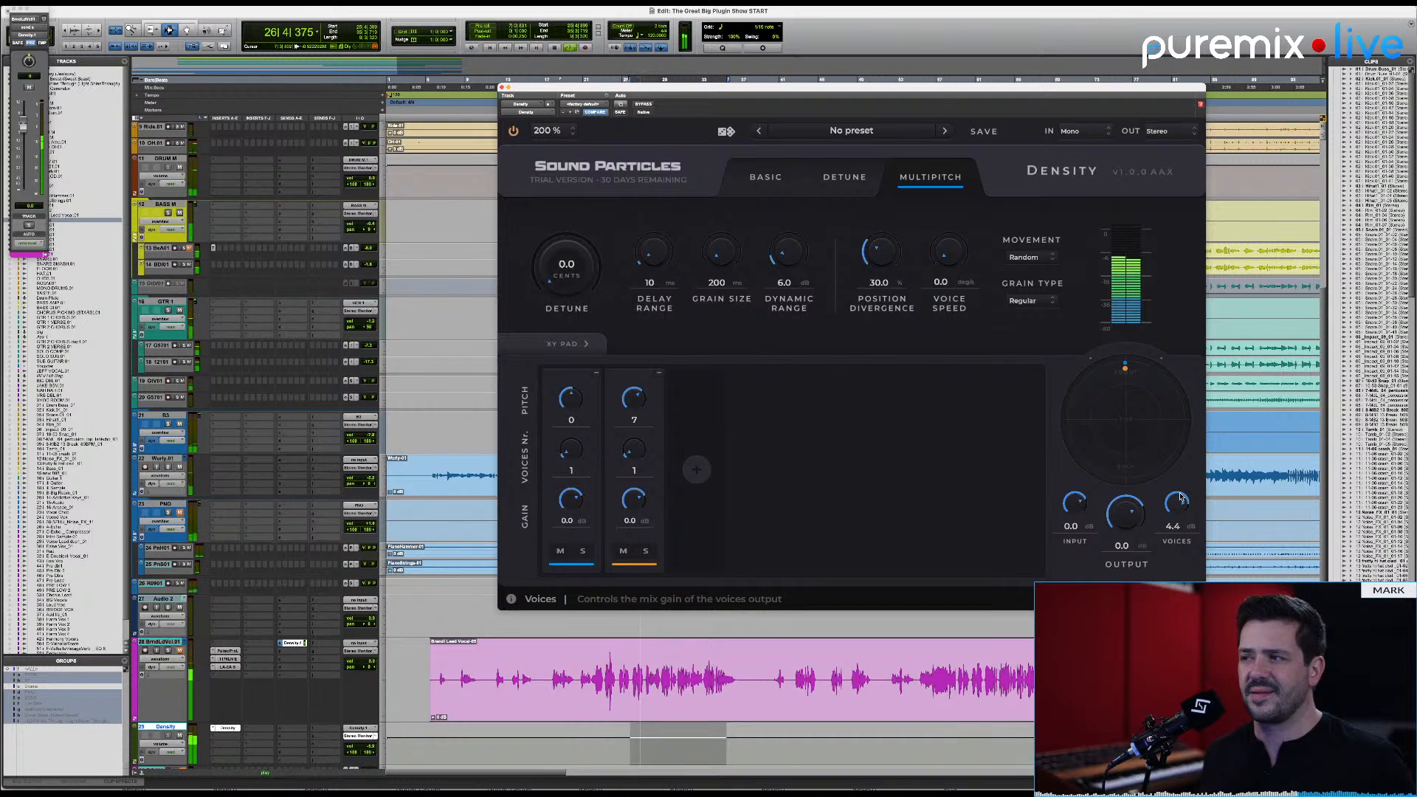
Step: Try the second note slot at pitches such as -16 and -8, ending on 7, and set the first slot's pitch to 4
left_click(634, 420)
type("7")
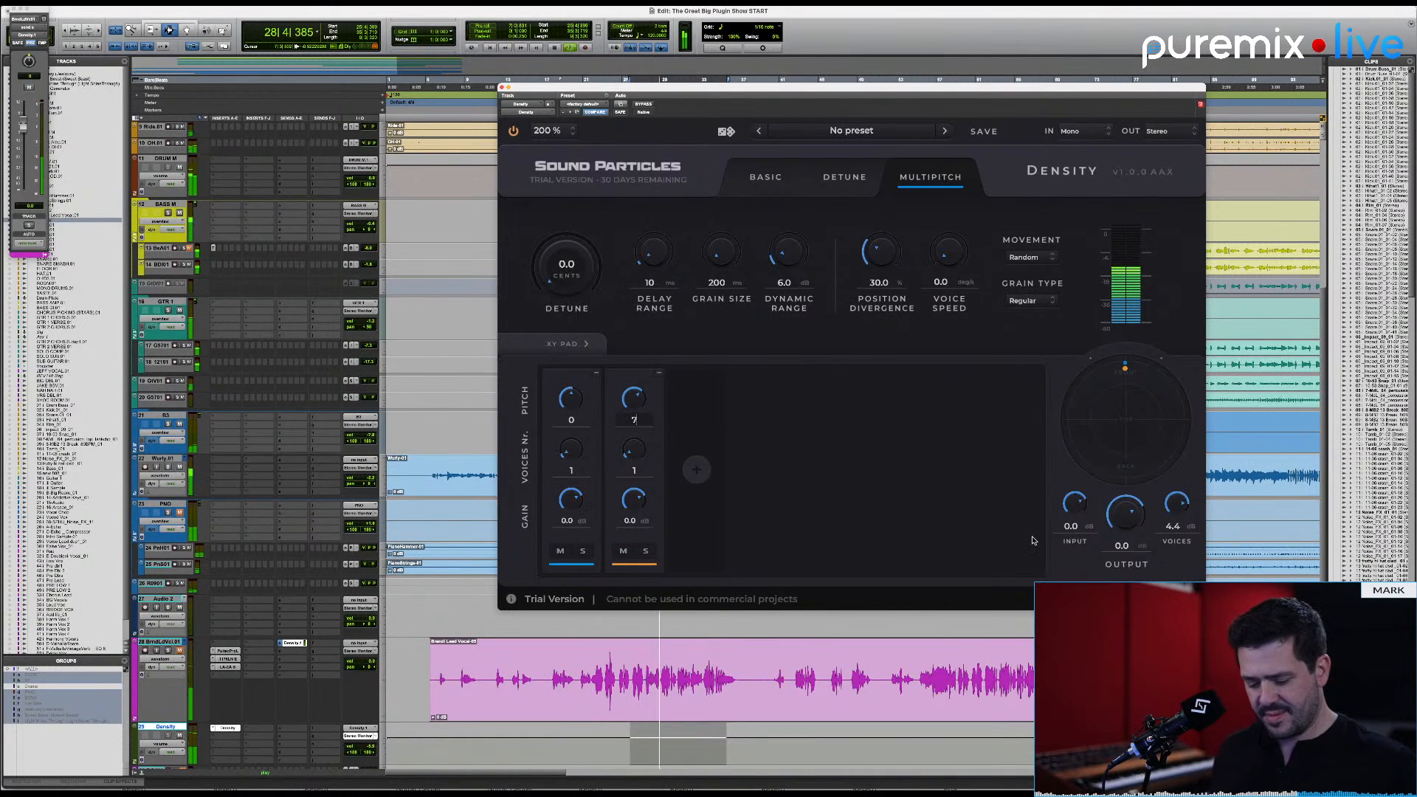
key("Return")
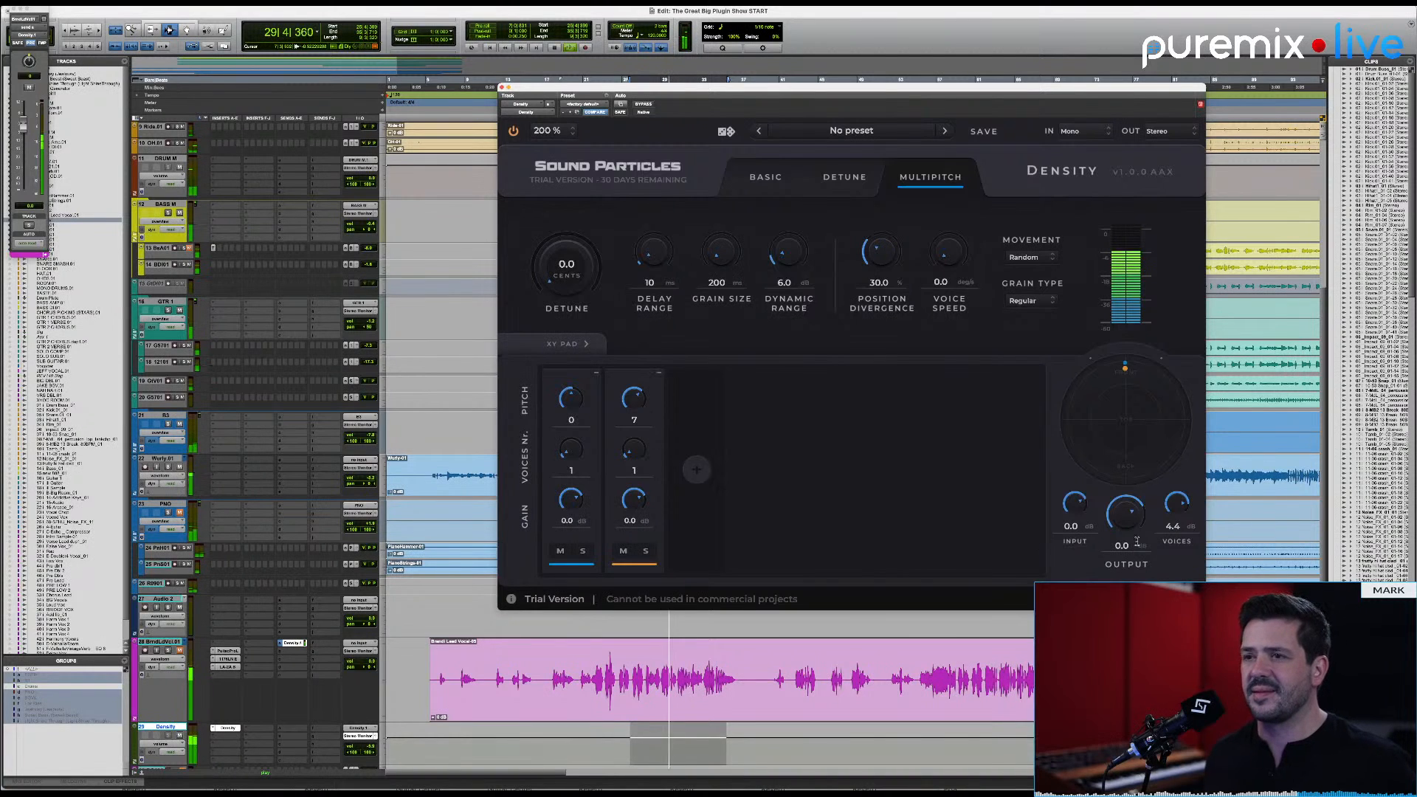
left_click_drag(639, 399, 640, 403)
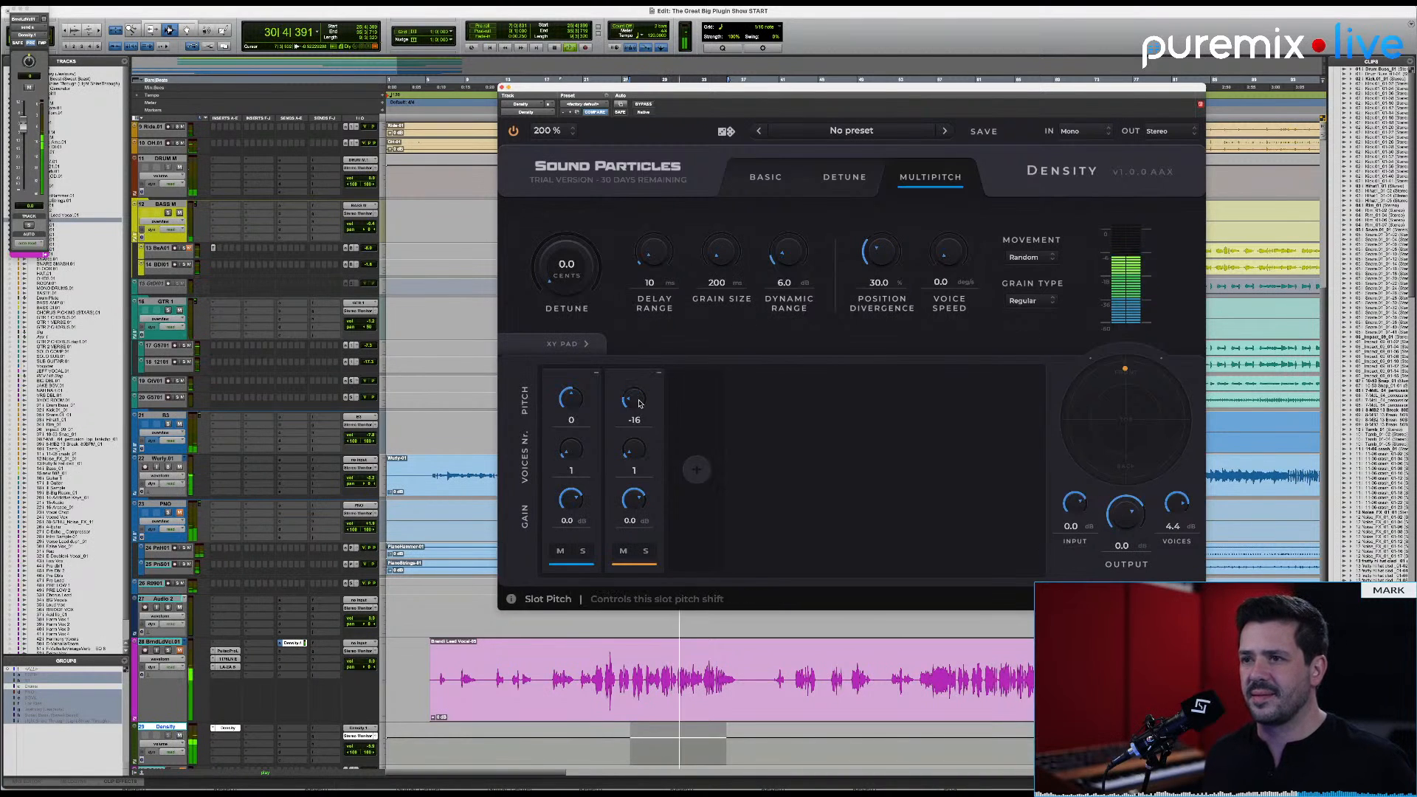
scroll(641, 404, "up", 8)
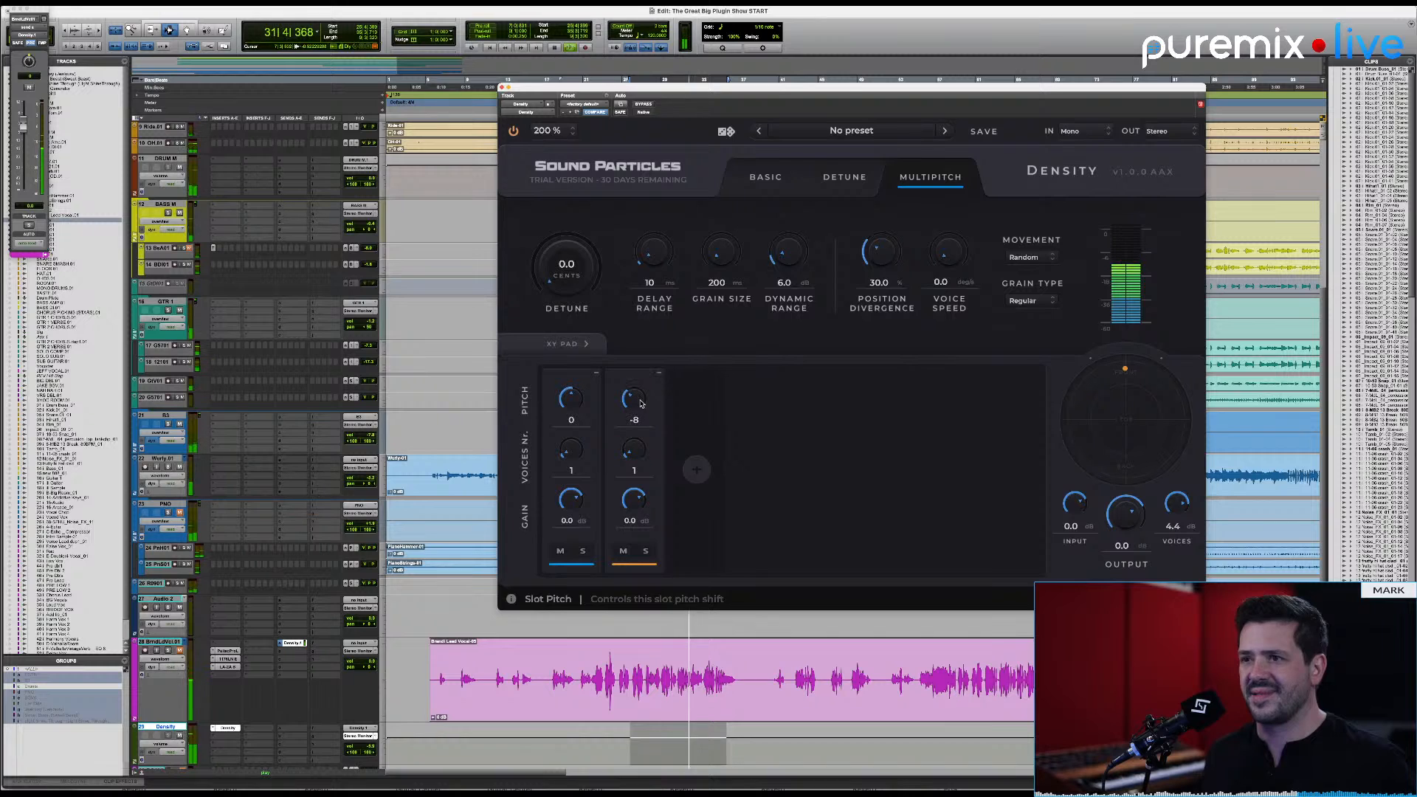
scroll(642, 403, "up", 1)
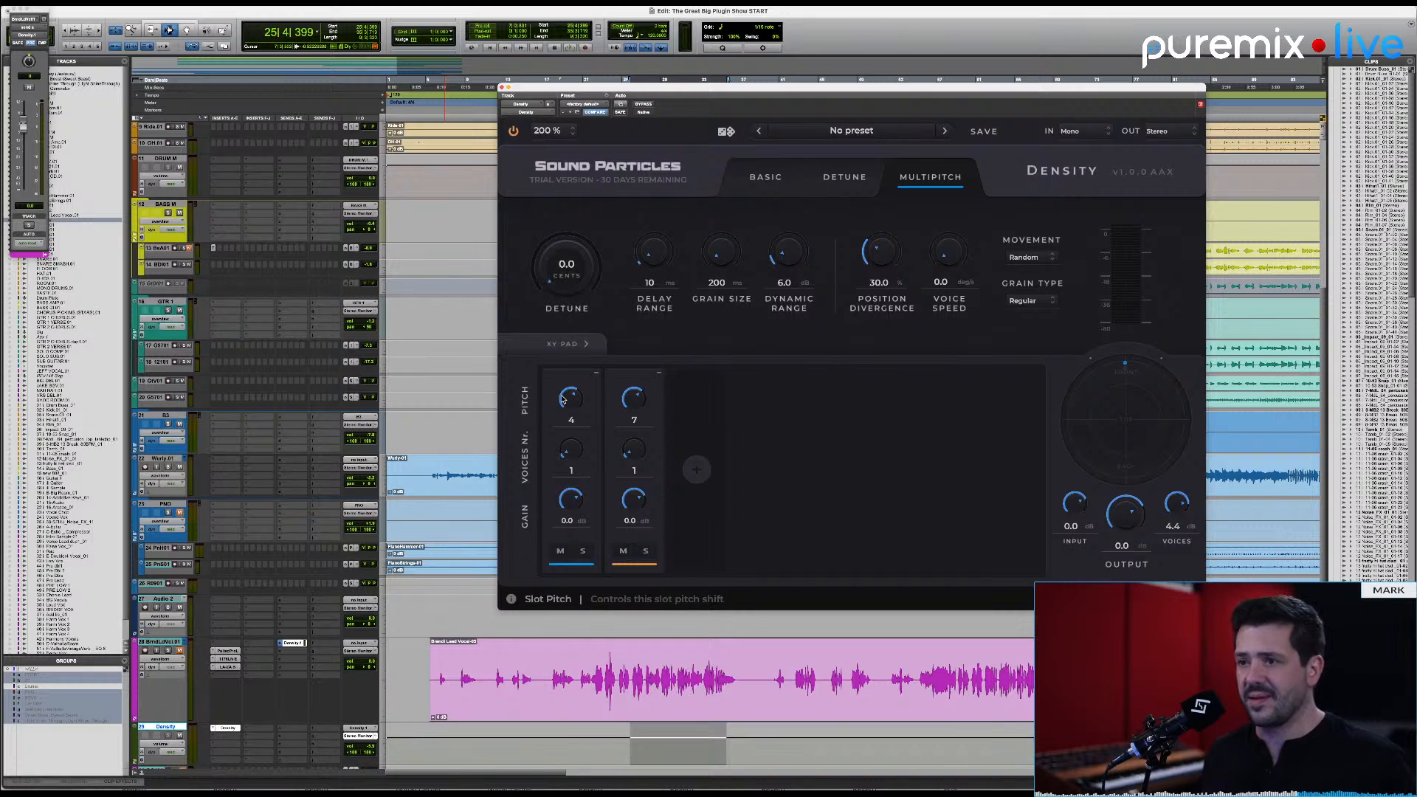
Step: Play the vocal with both harmonies and lower the second note slot's gain to -22.2 dB
key("space")
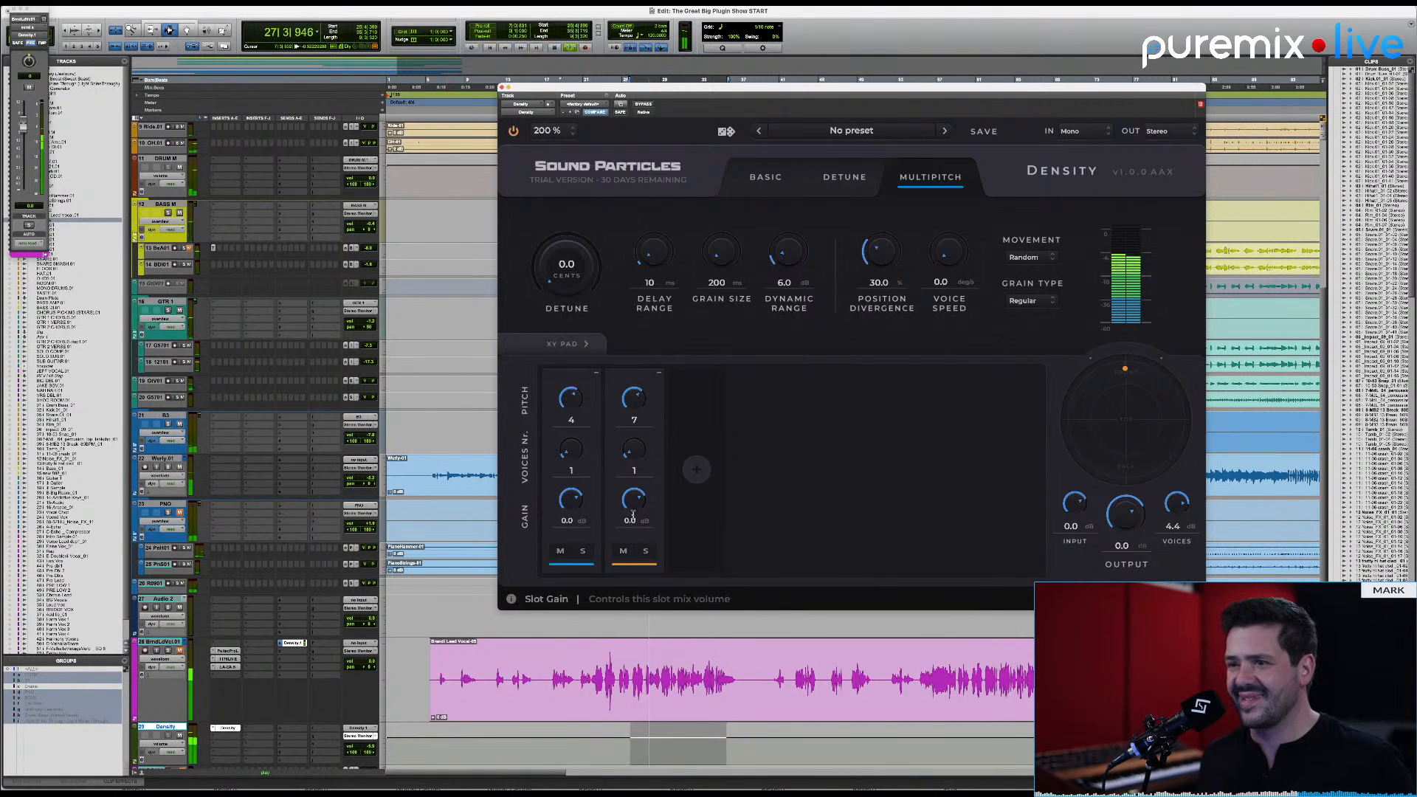
left_click_drag(634, 502, 636, 561)
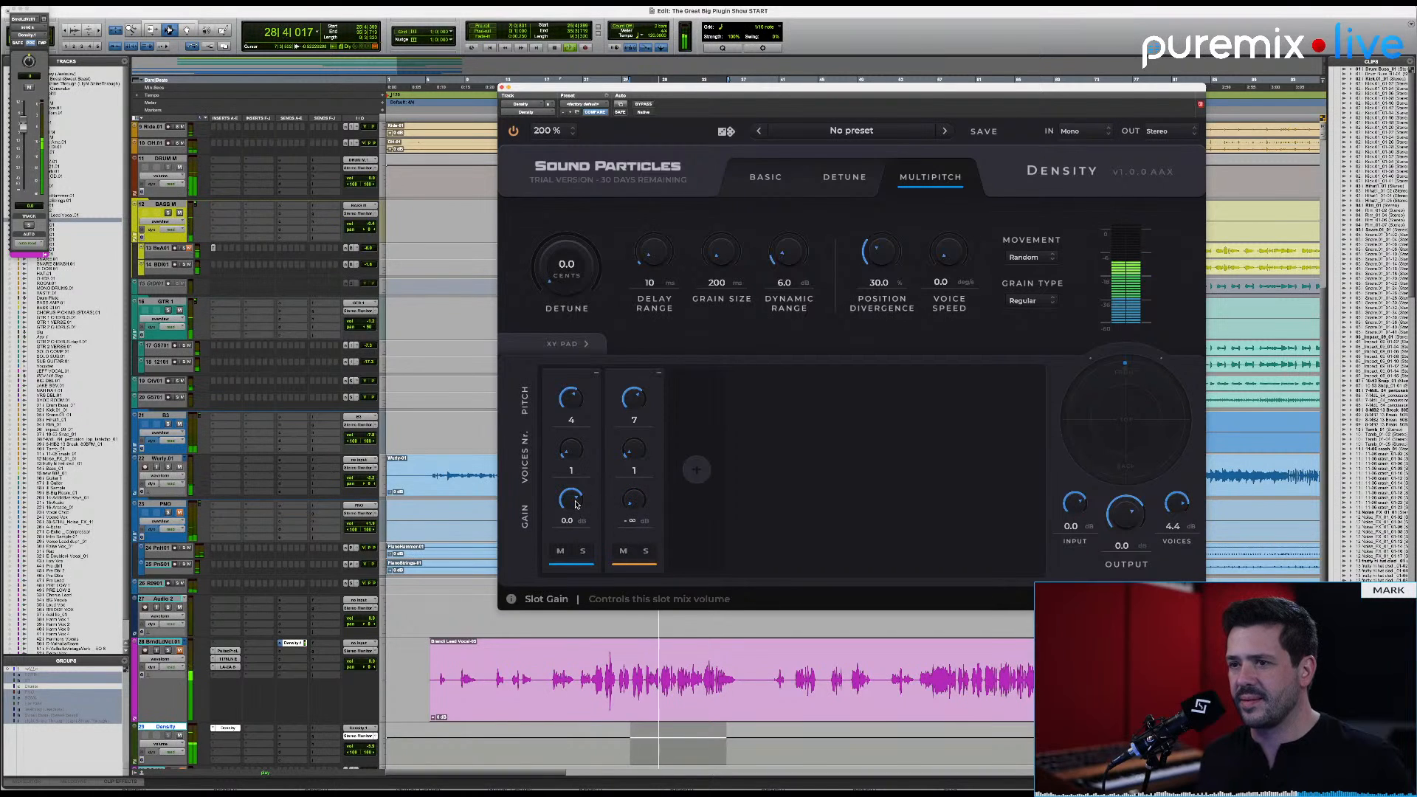
left_click_drag(634, 502, 639, 464)
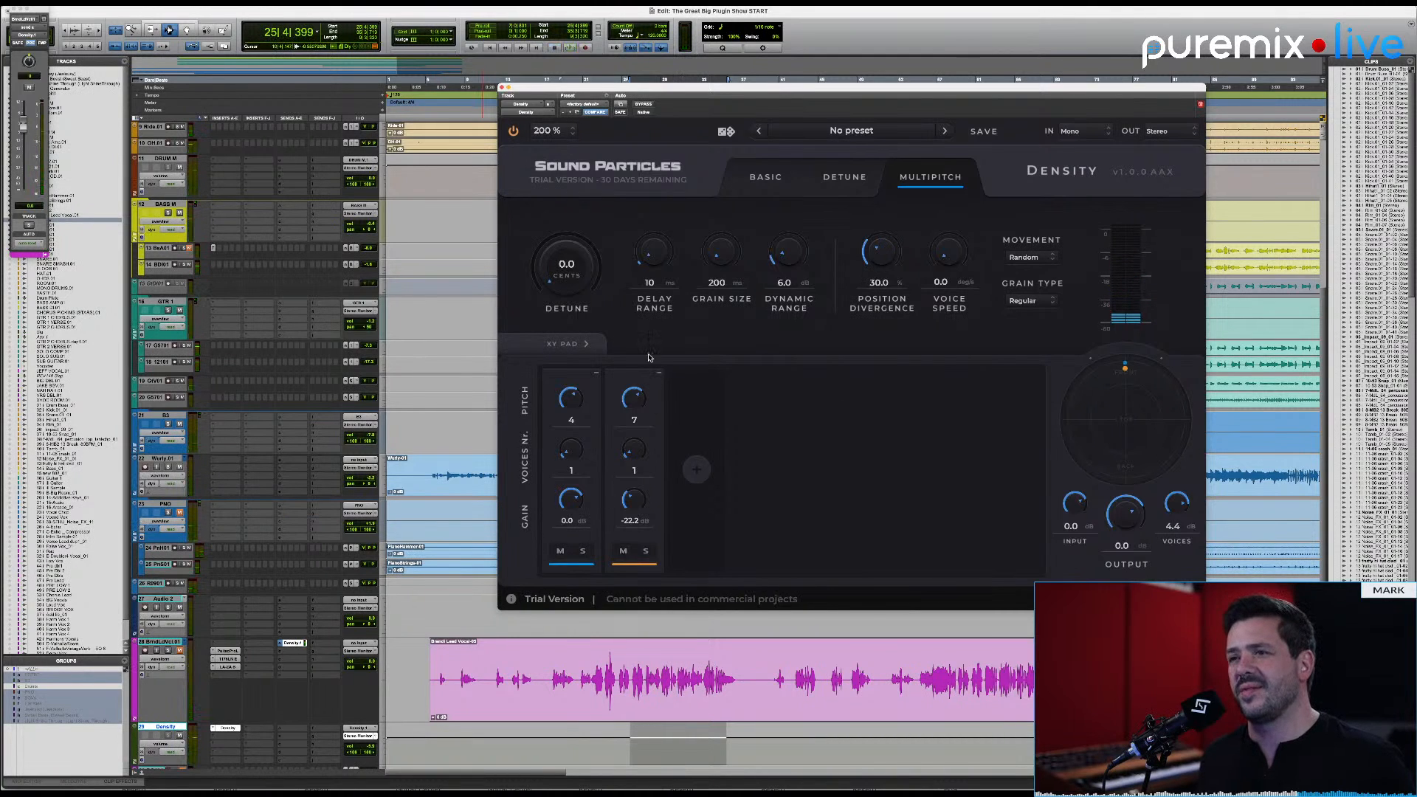
Step: Add two more note slots with pitches -12 and 12 and audition all four on the vocal
left_click(696, 469)
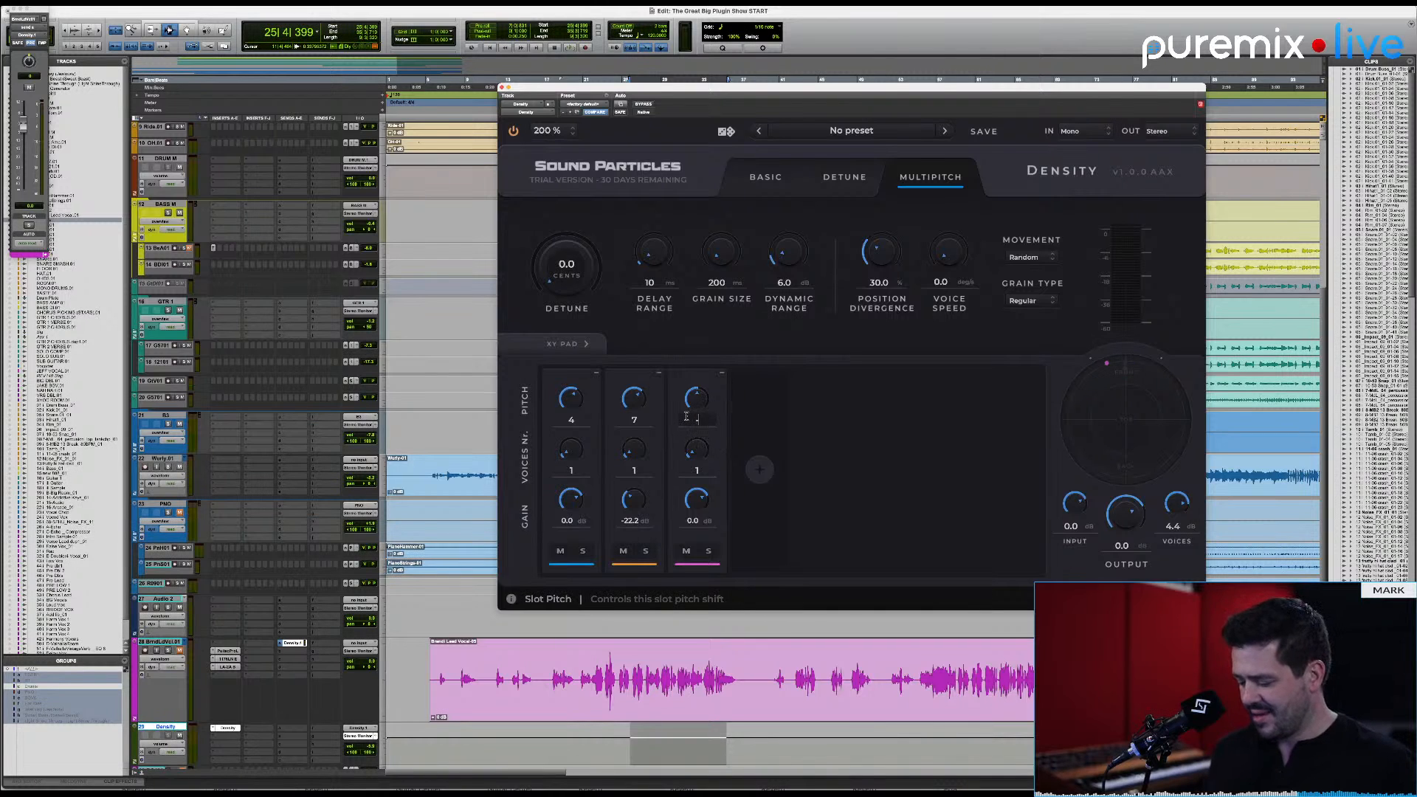
left_click(759, 469)
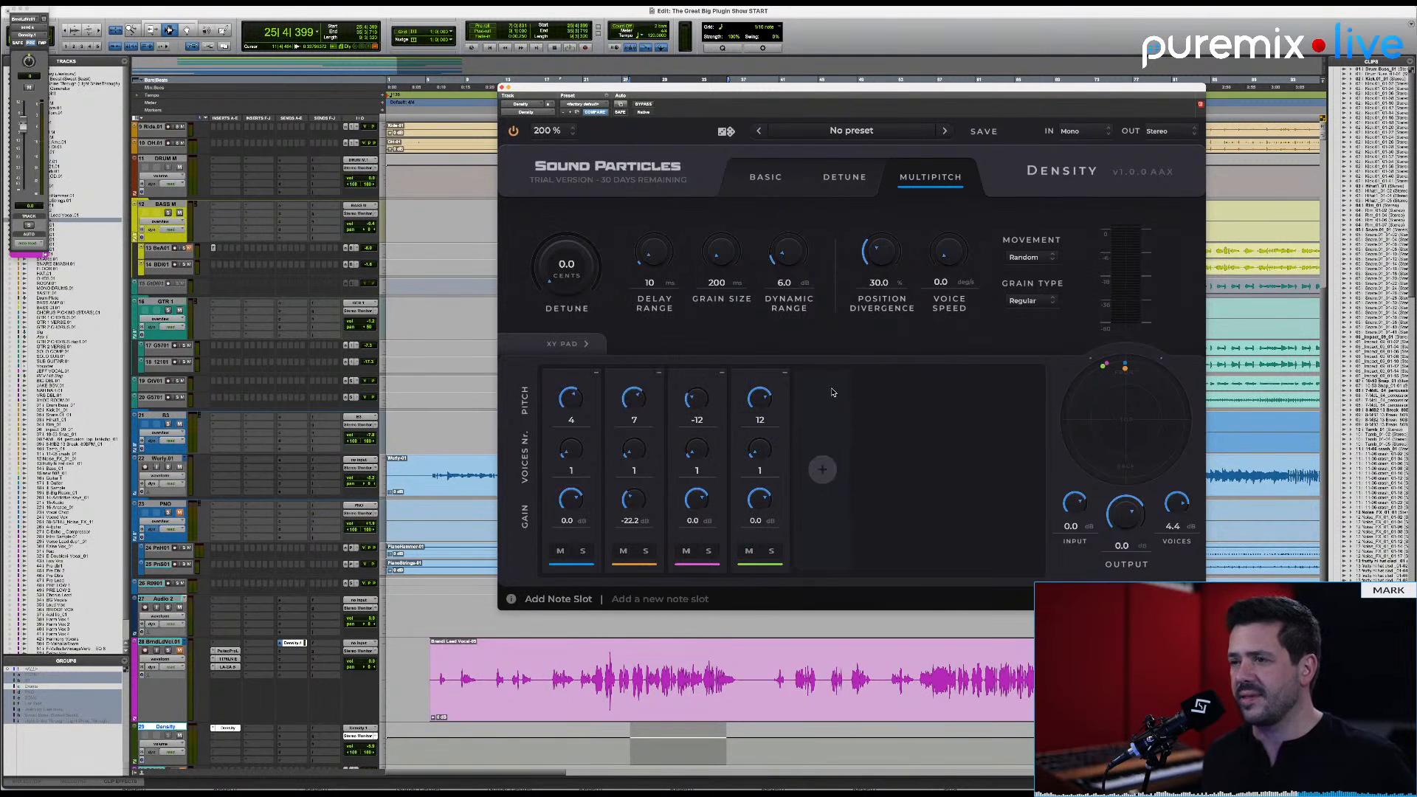
key("space")
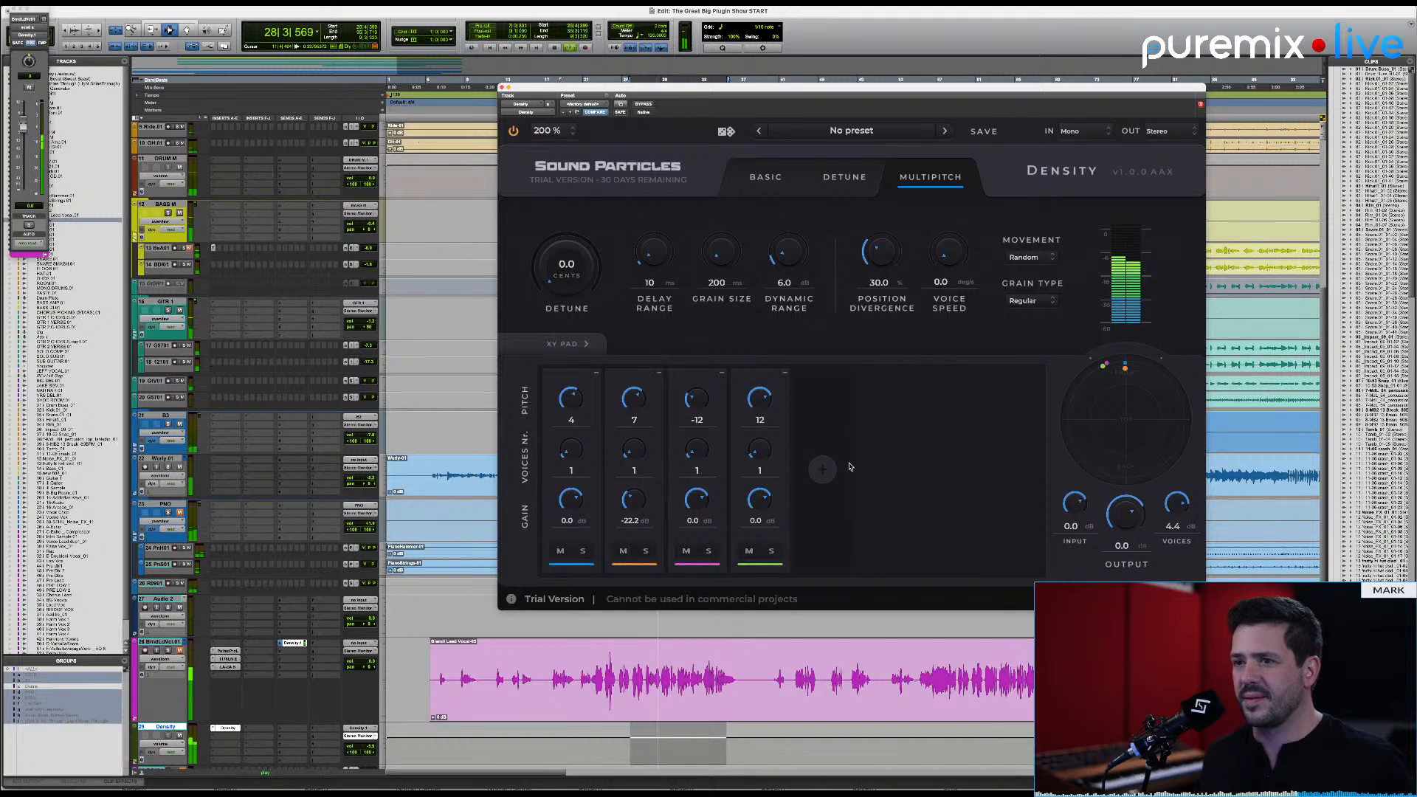
key("space")
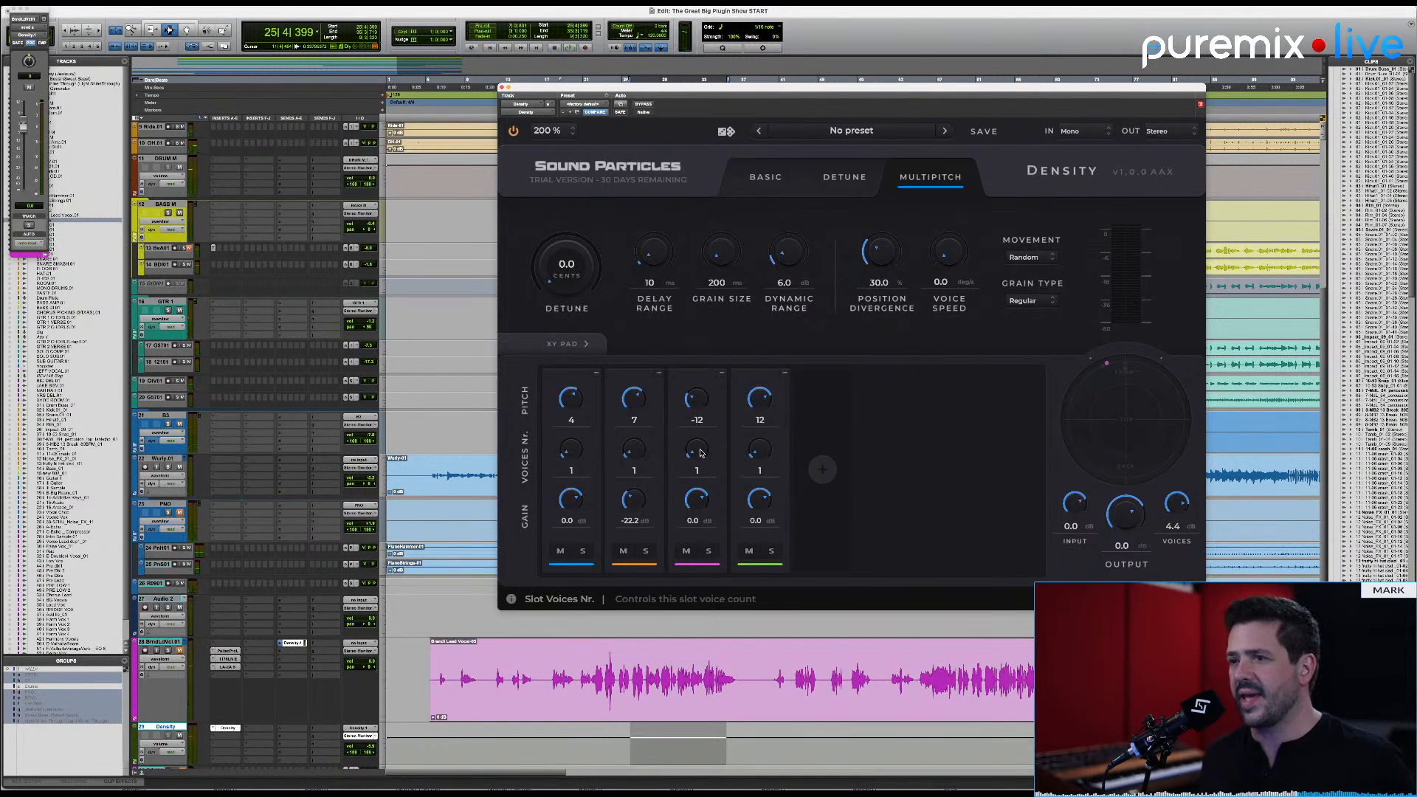
Step: Set the four slots' voice counts to 7, 10, 9 and 9, with delay range 173 ms, dynamic range 11.3 dB and voice speed 31.9
scroll(701, 453, "up", 5)
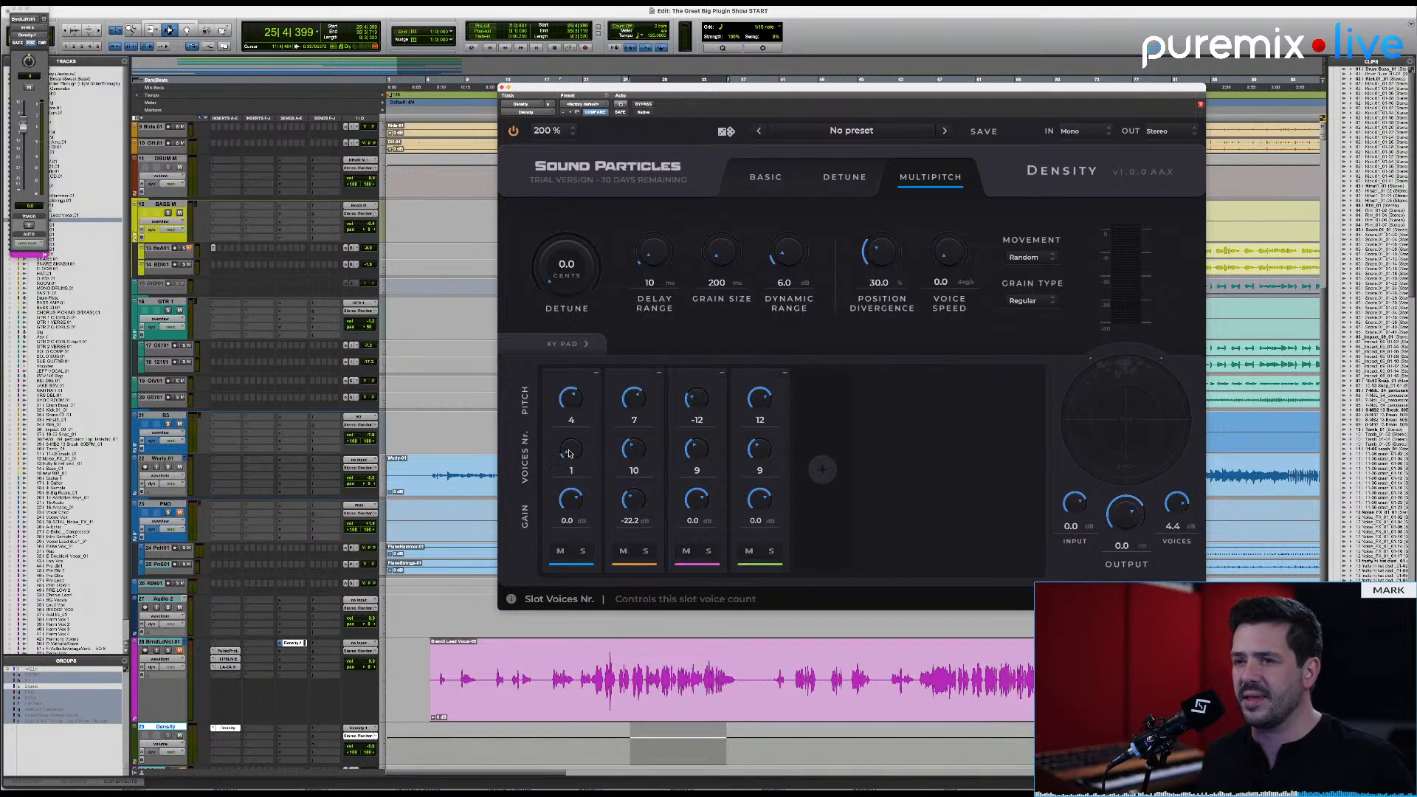
scroll(668, 259, "down", 2)
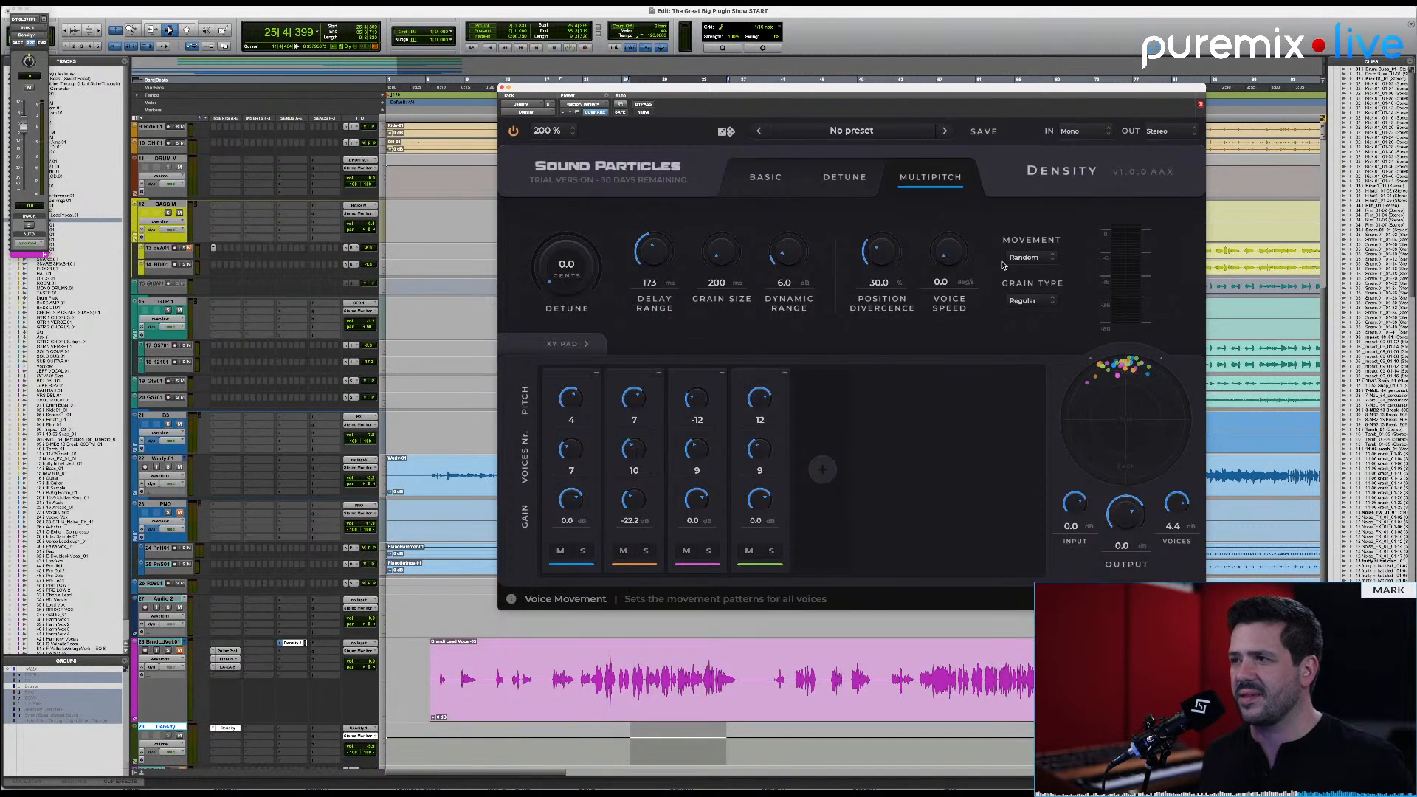
scroll(942, 256, "up", 2)
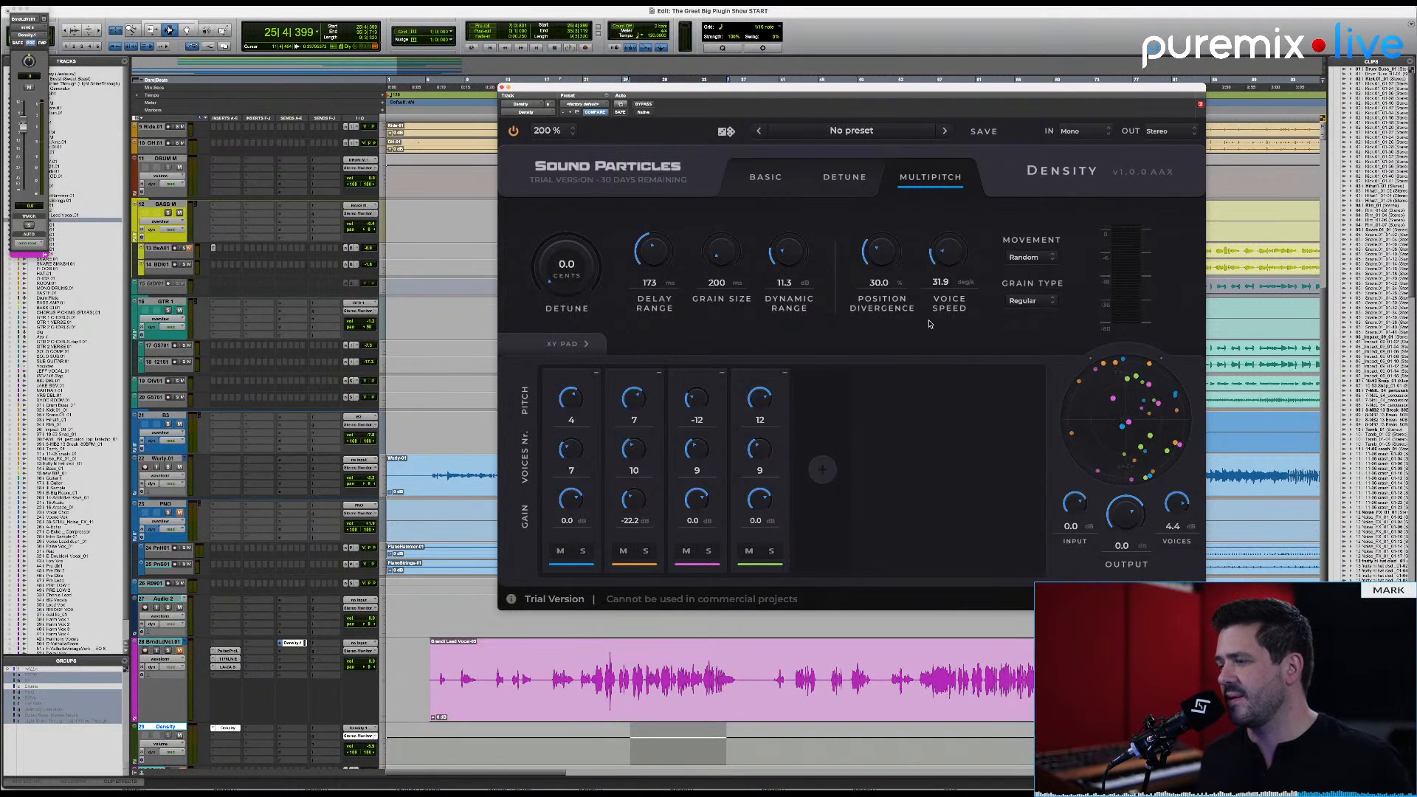
Step: Audition the dense harmonies on the vocal while lowering the plugin's input level to -∞ dB and setting the voices level to 4.3 dB
key("space")
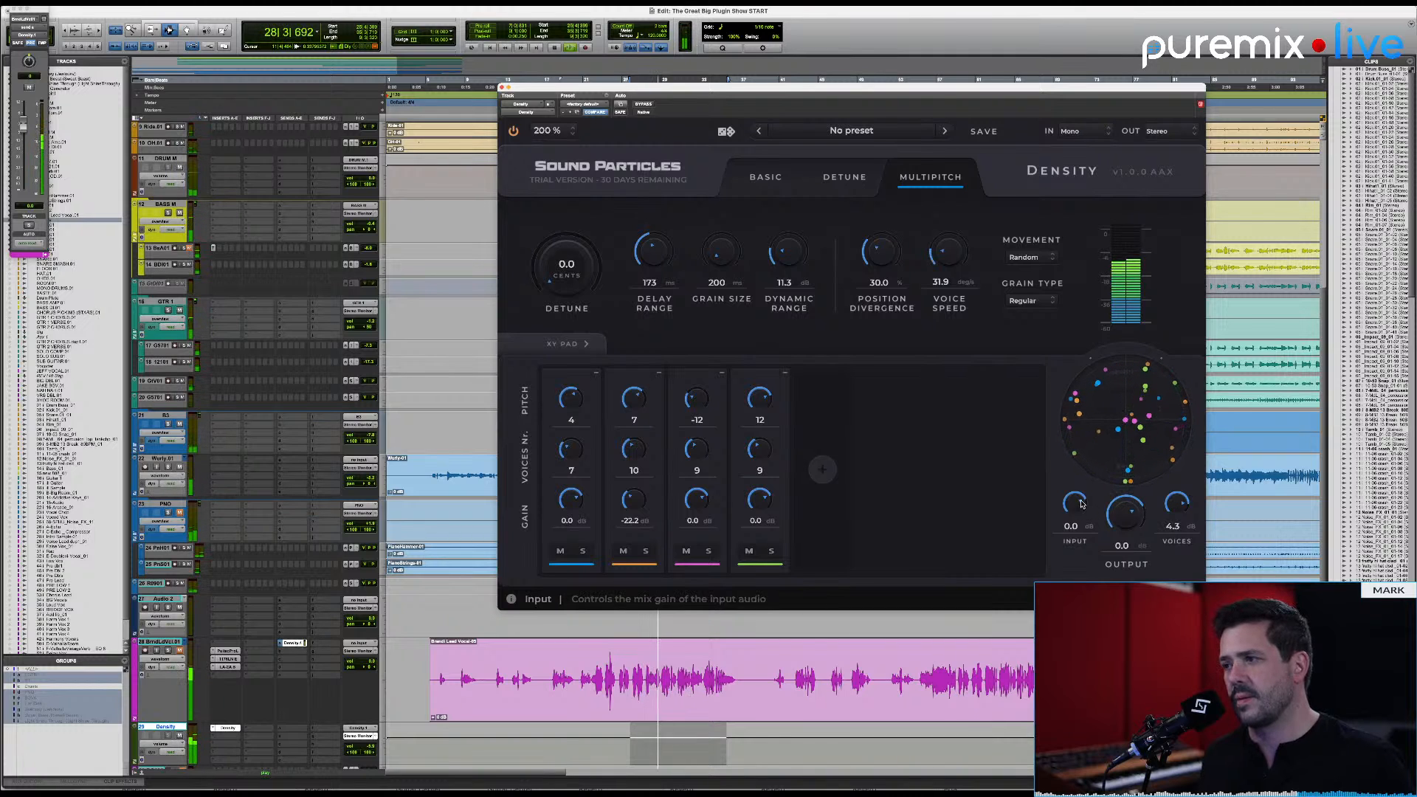
left_click_drag(1083, 511, 1082, 635)
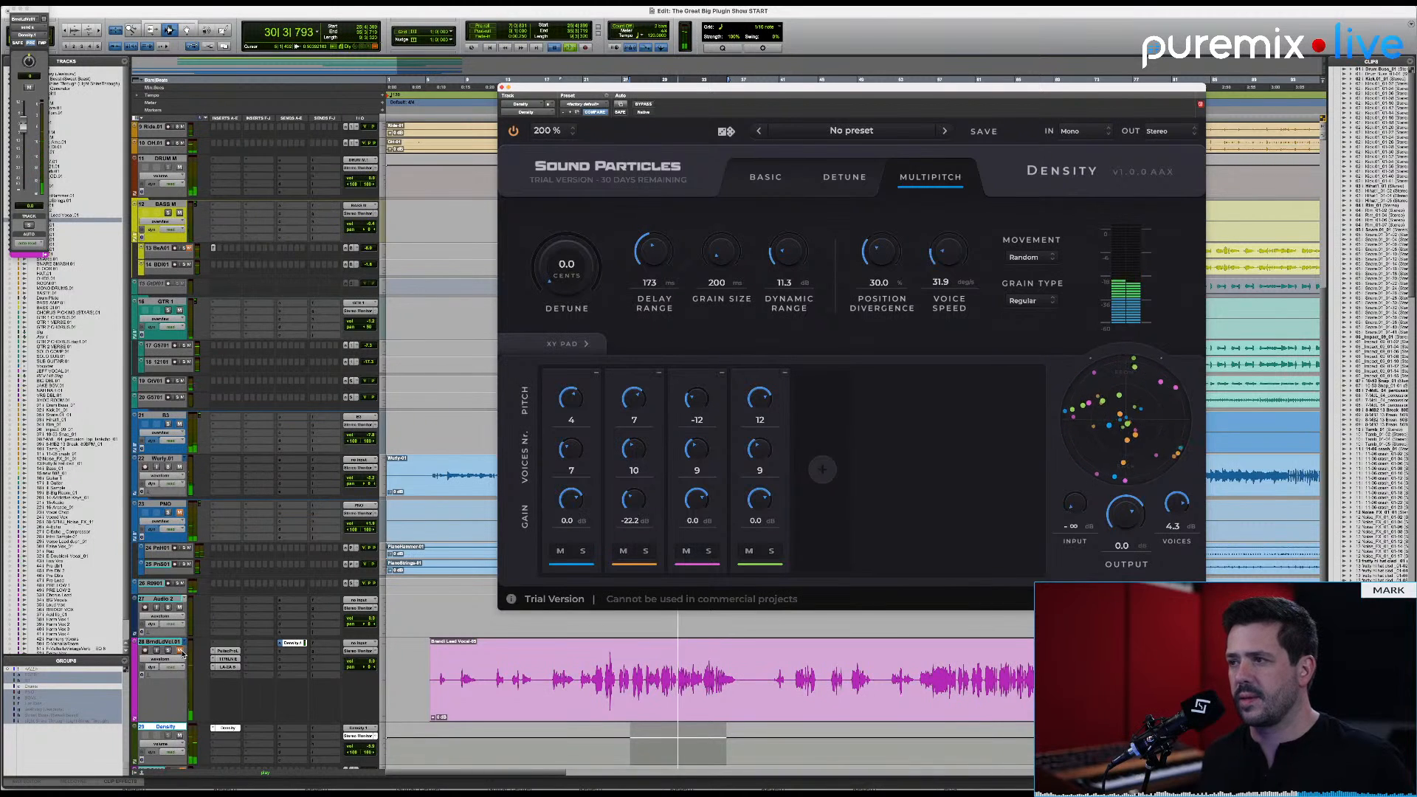
key("space")
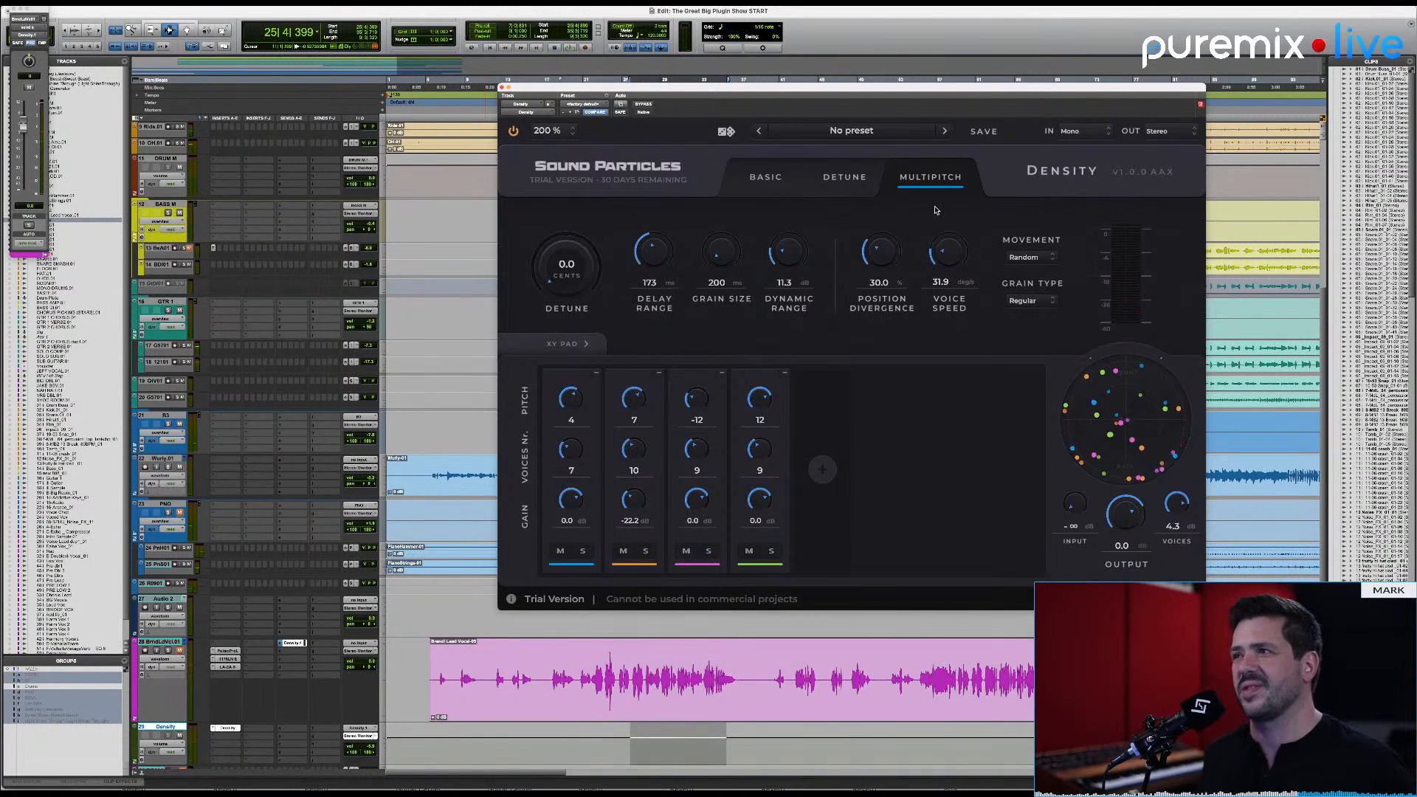
Step: Add a fifth note slot, and briefly show Basic mode before returning to Multipitch
left_click(819, 479)
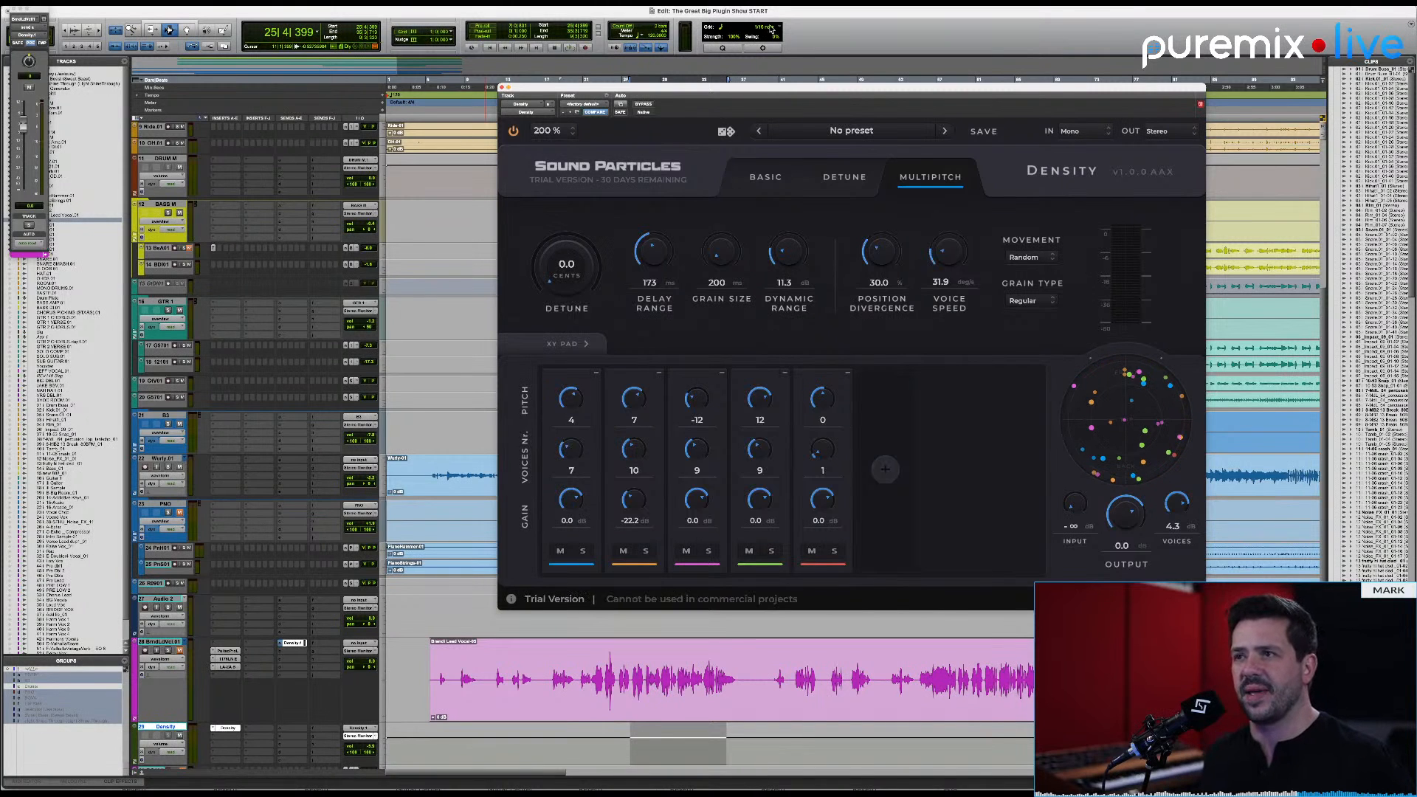
left_click(752, 178)
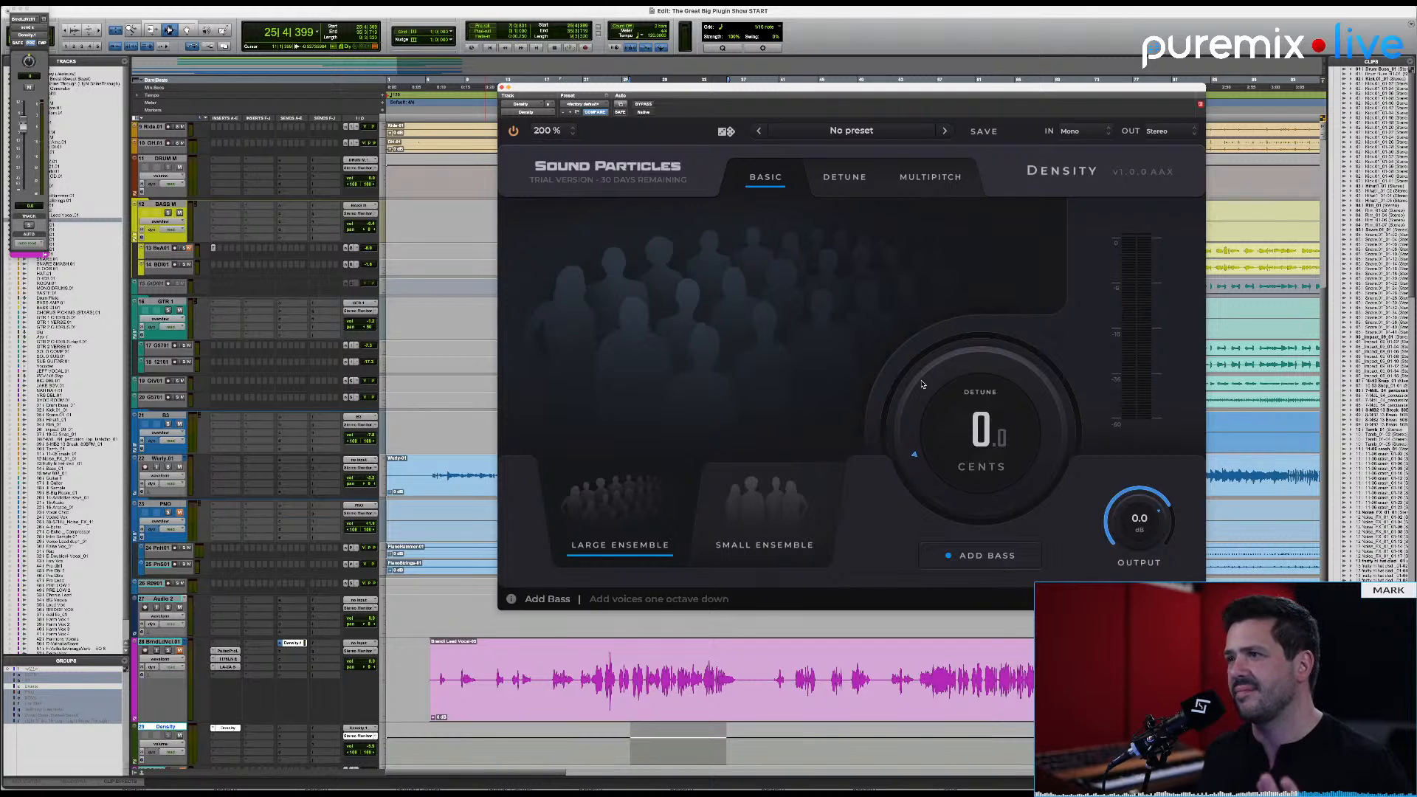
left_click(917, 179)
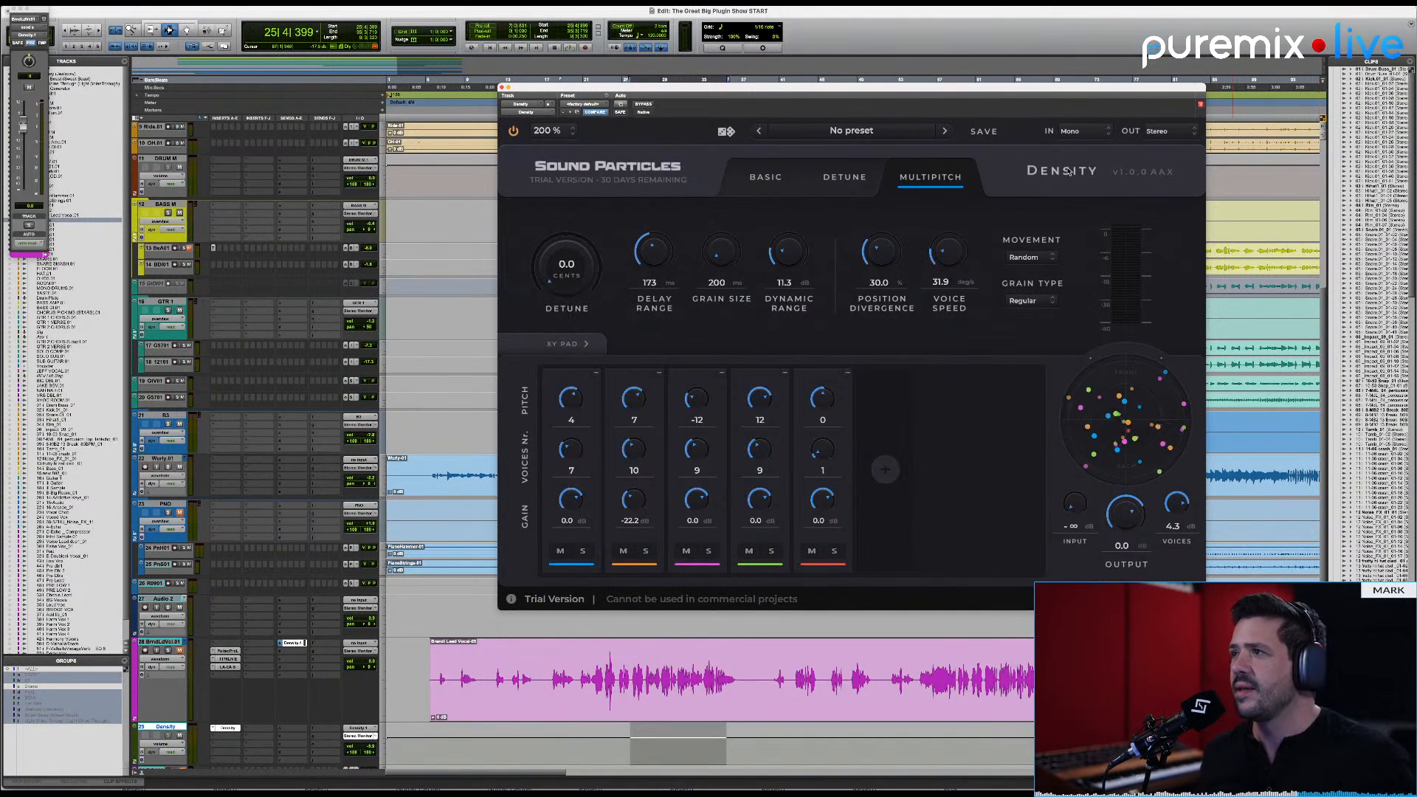
Step: Switch to the YouTube Studio live-stream window in Chrome and set the computer's sound output to the AirPods Max
key("super+Tab")
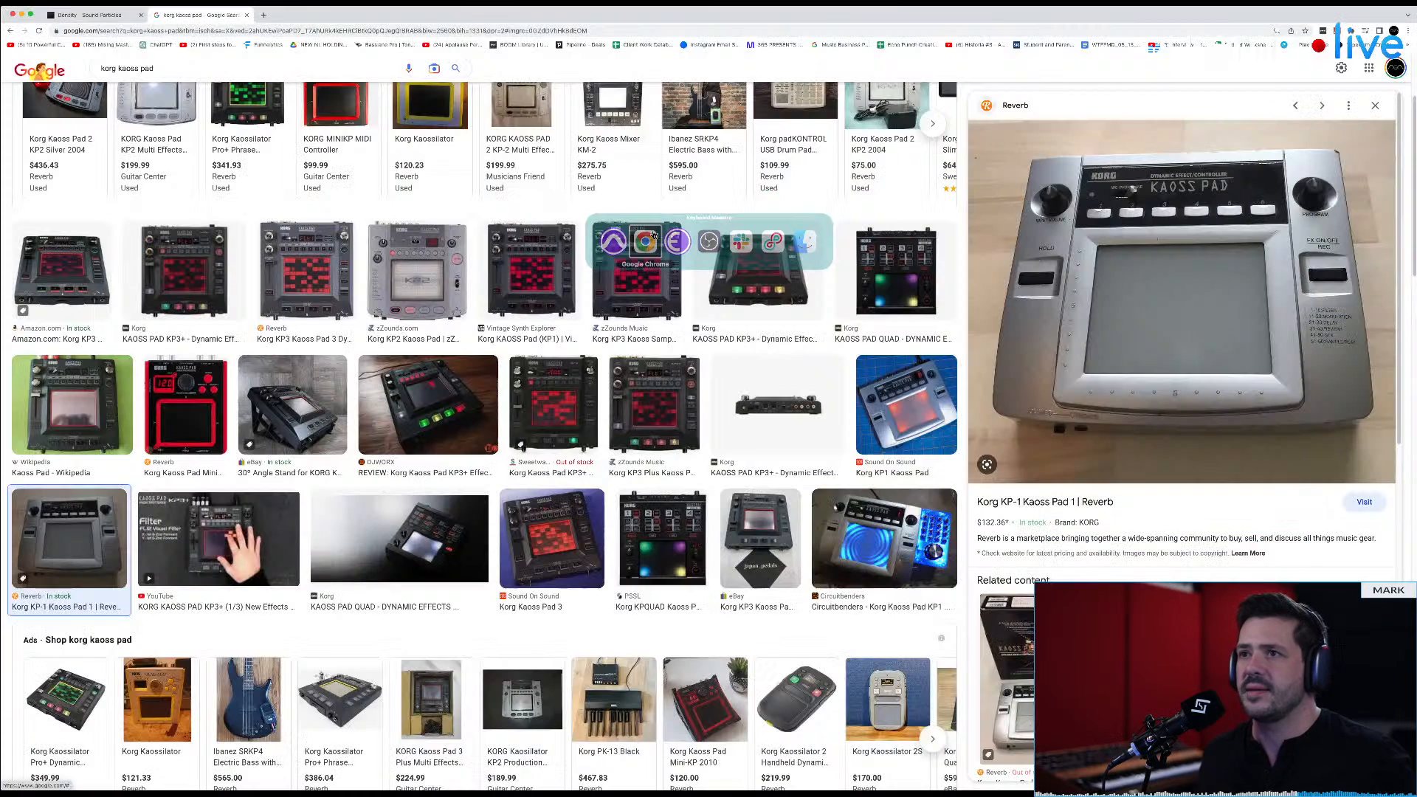
key("super+grave")
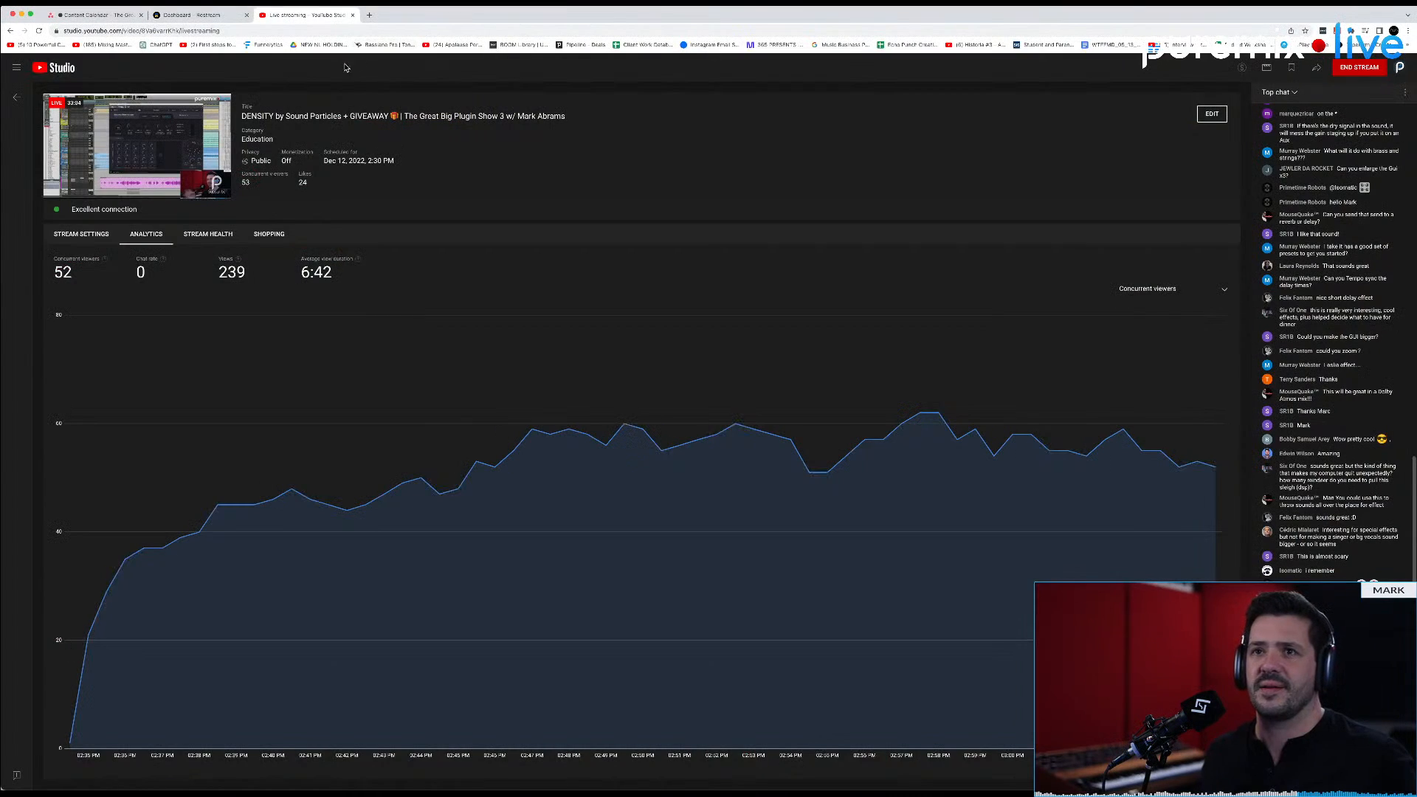
mouse_move(116, 136)
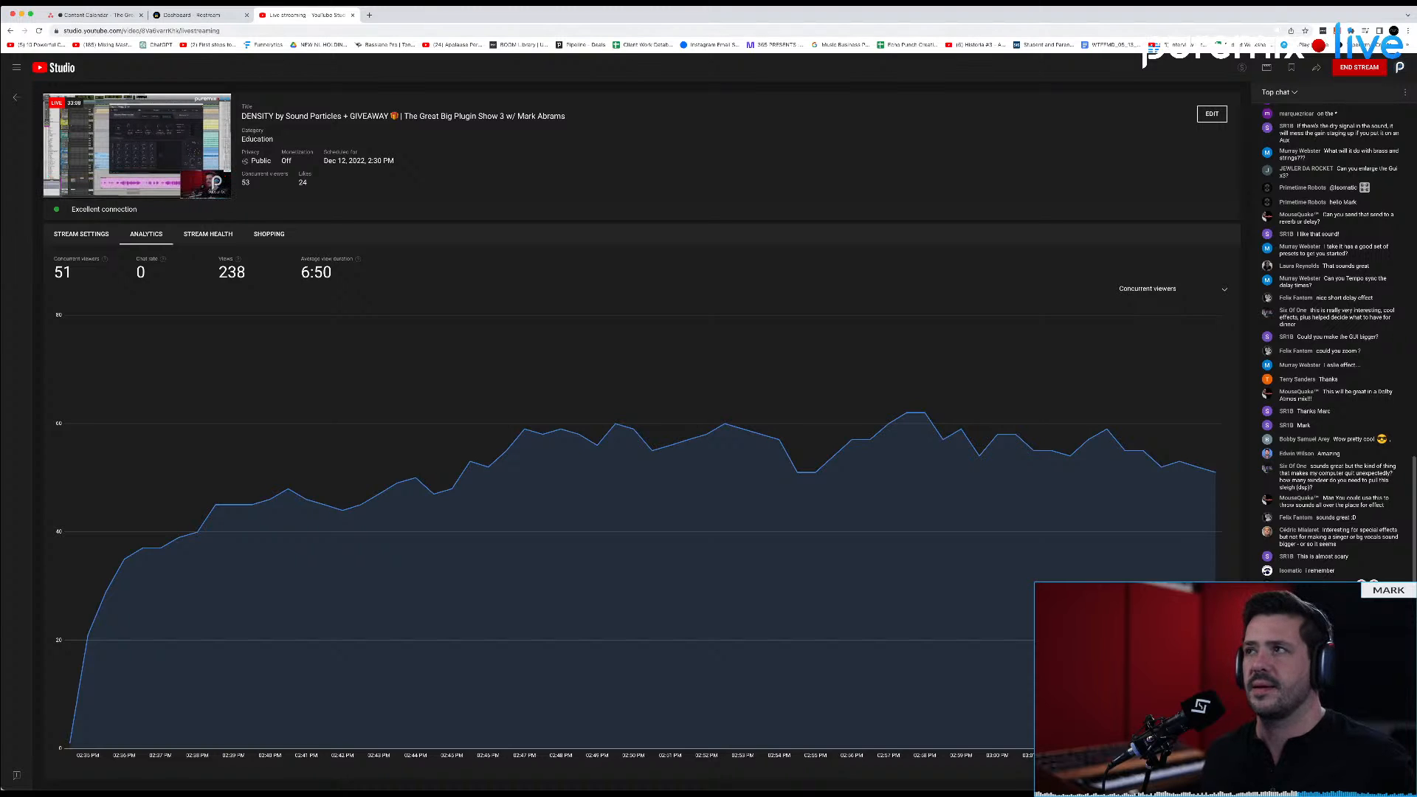
left_click(1249, 3)
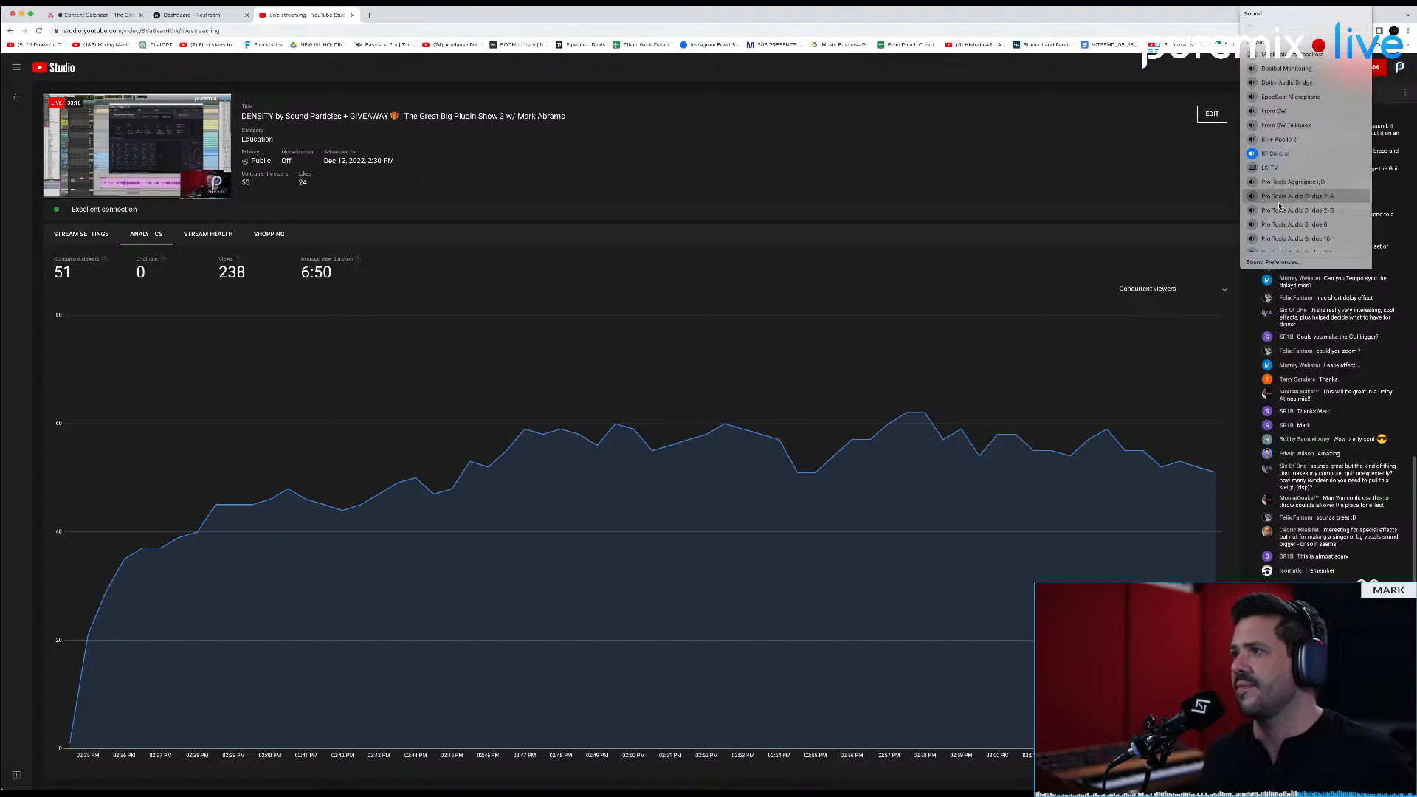
scroll(1307, 203, "down", 5)
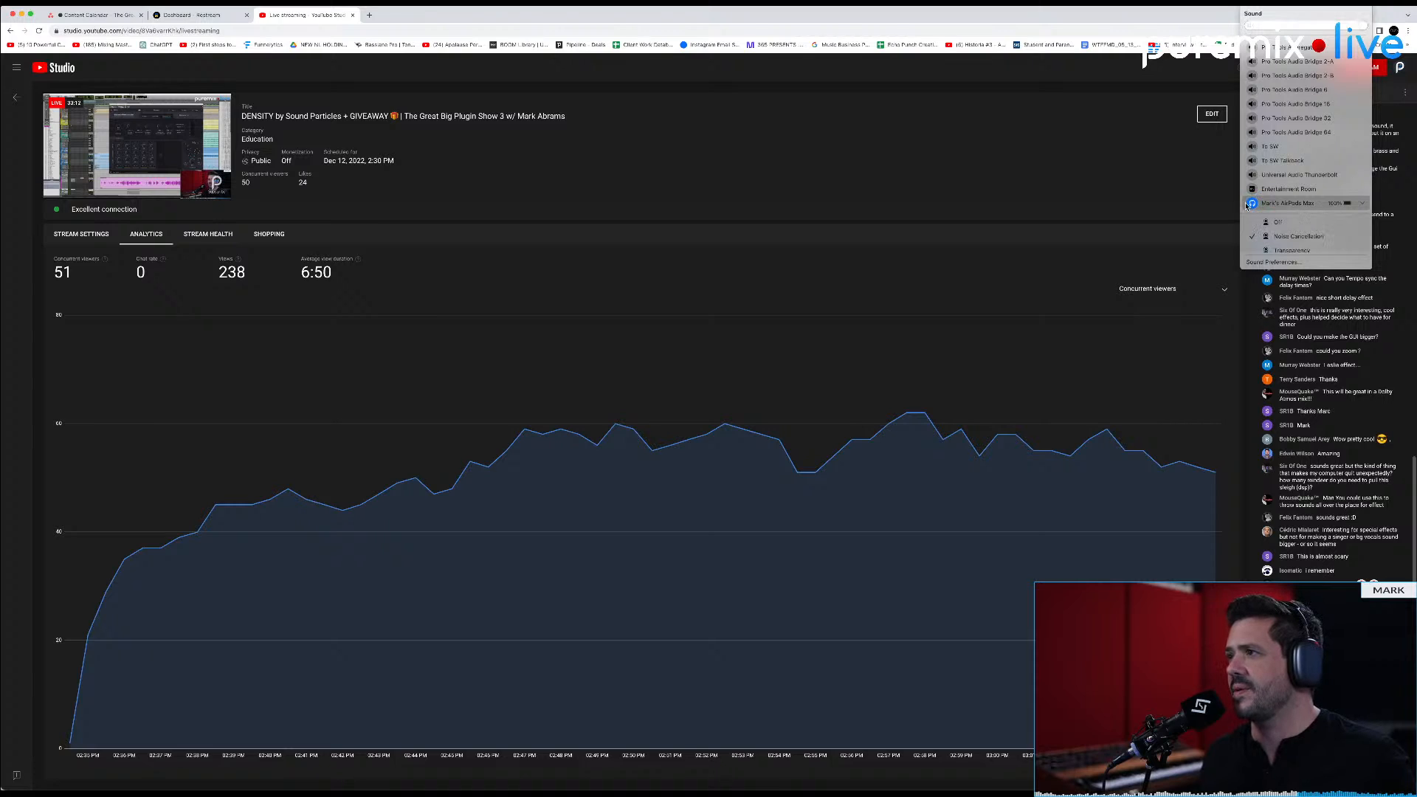
left_click(1310, 205)
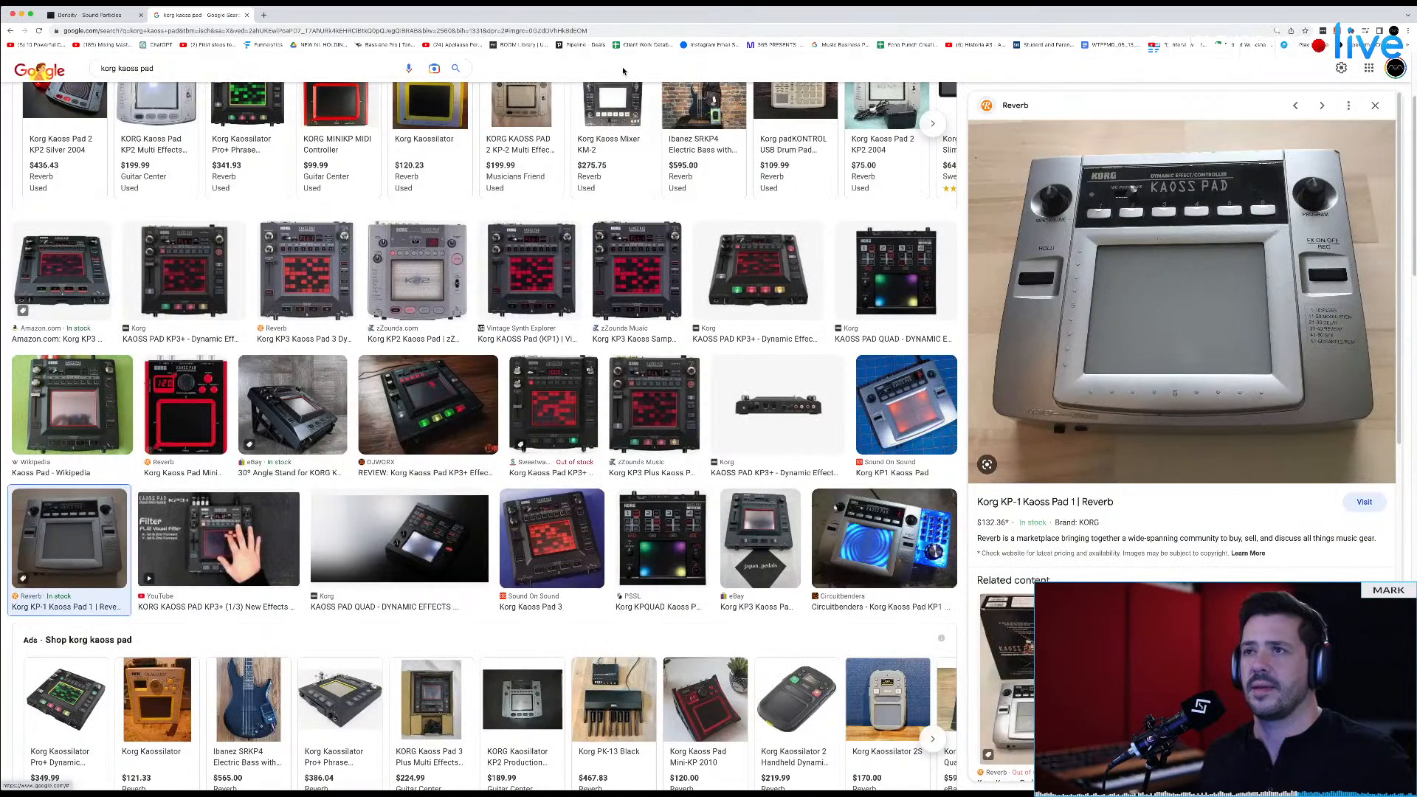
Step: Cycle through the Chrome windows and switch back to Pro Tools
key("super+grave")
key("super+grave")
key("super+Tab")
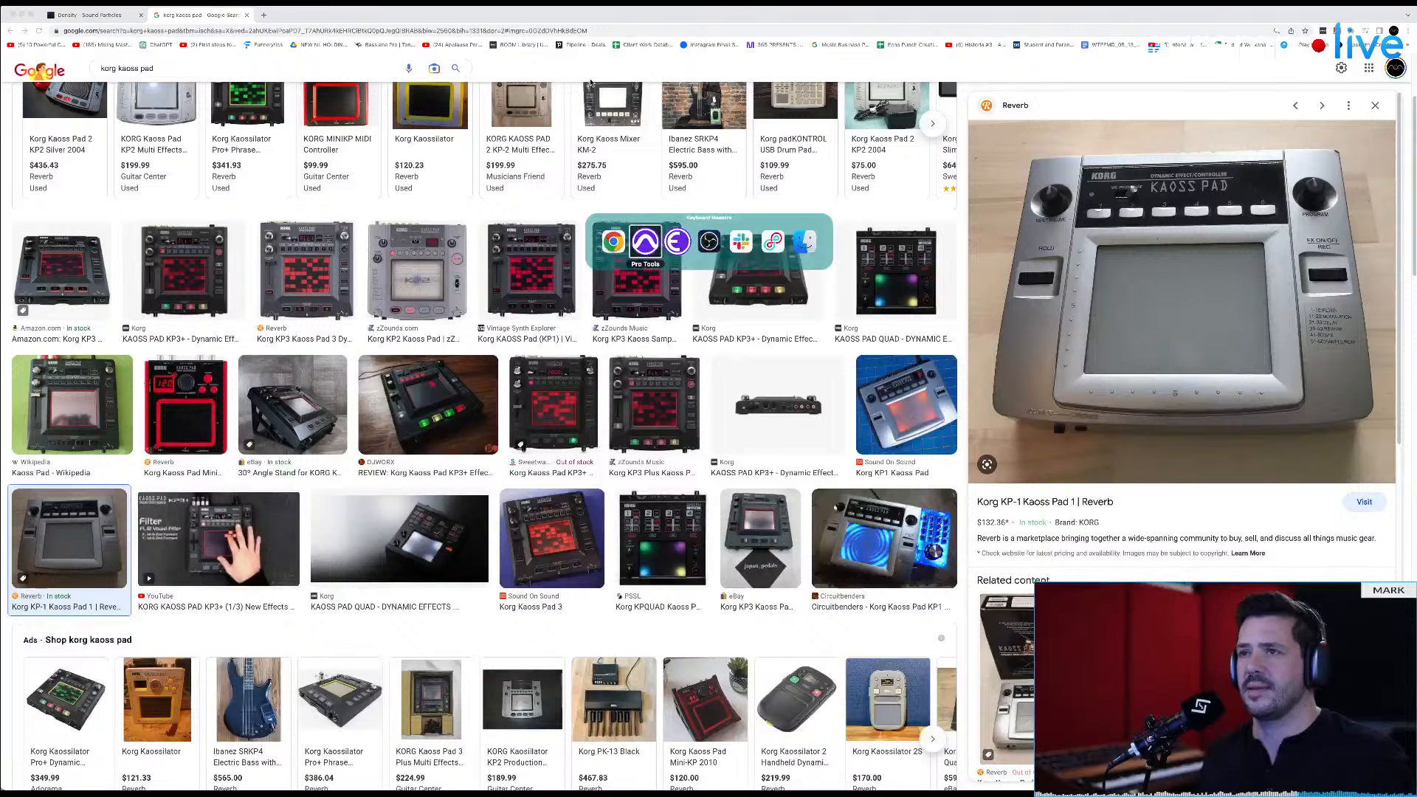
Step: Switch from Chrome back to Pro Tools and bring the Density plugin window in front of the Loopback window
key("super+Tab")
key("super+Tab")
key("super+Tab")
key("super+Tab")
key("super+Tab")
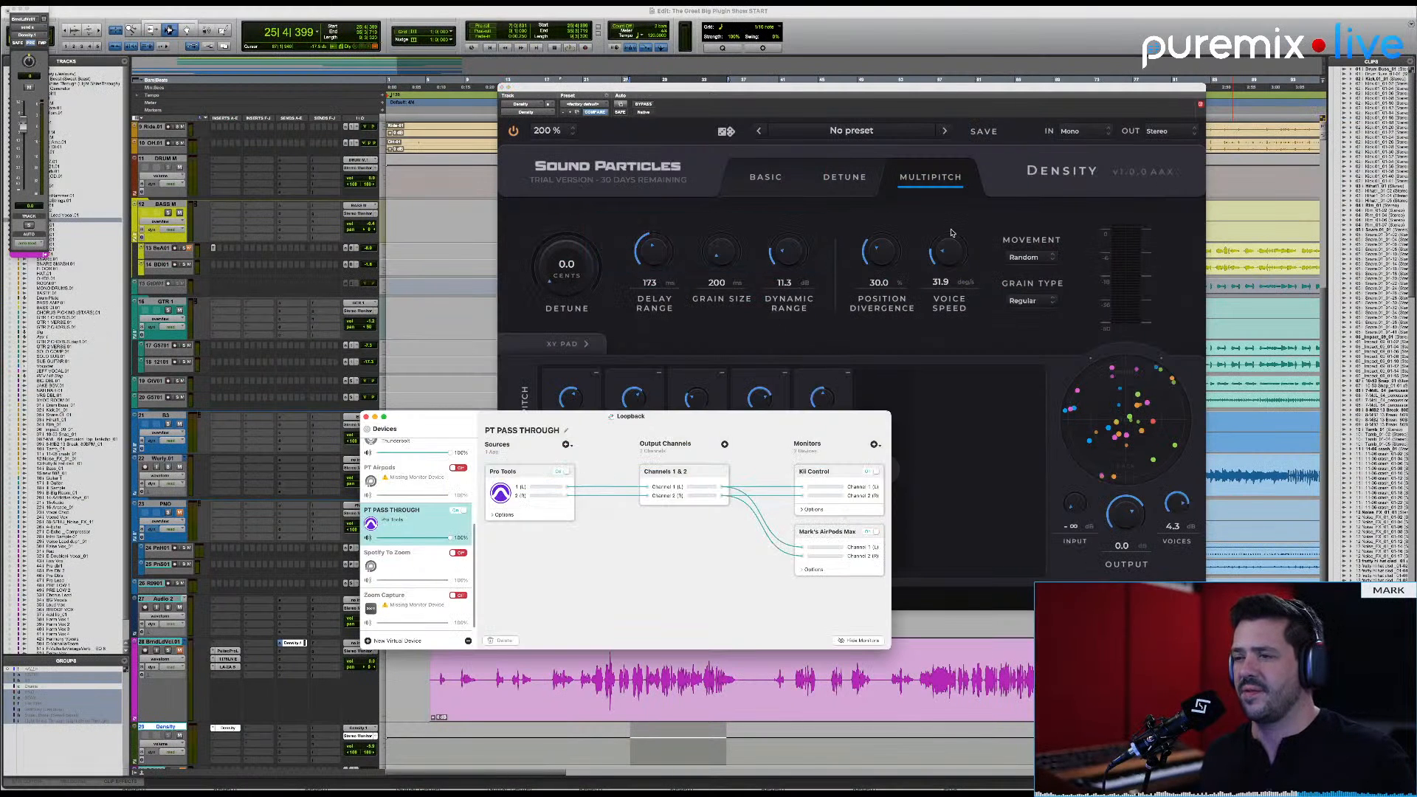
left_click(984, 111)
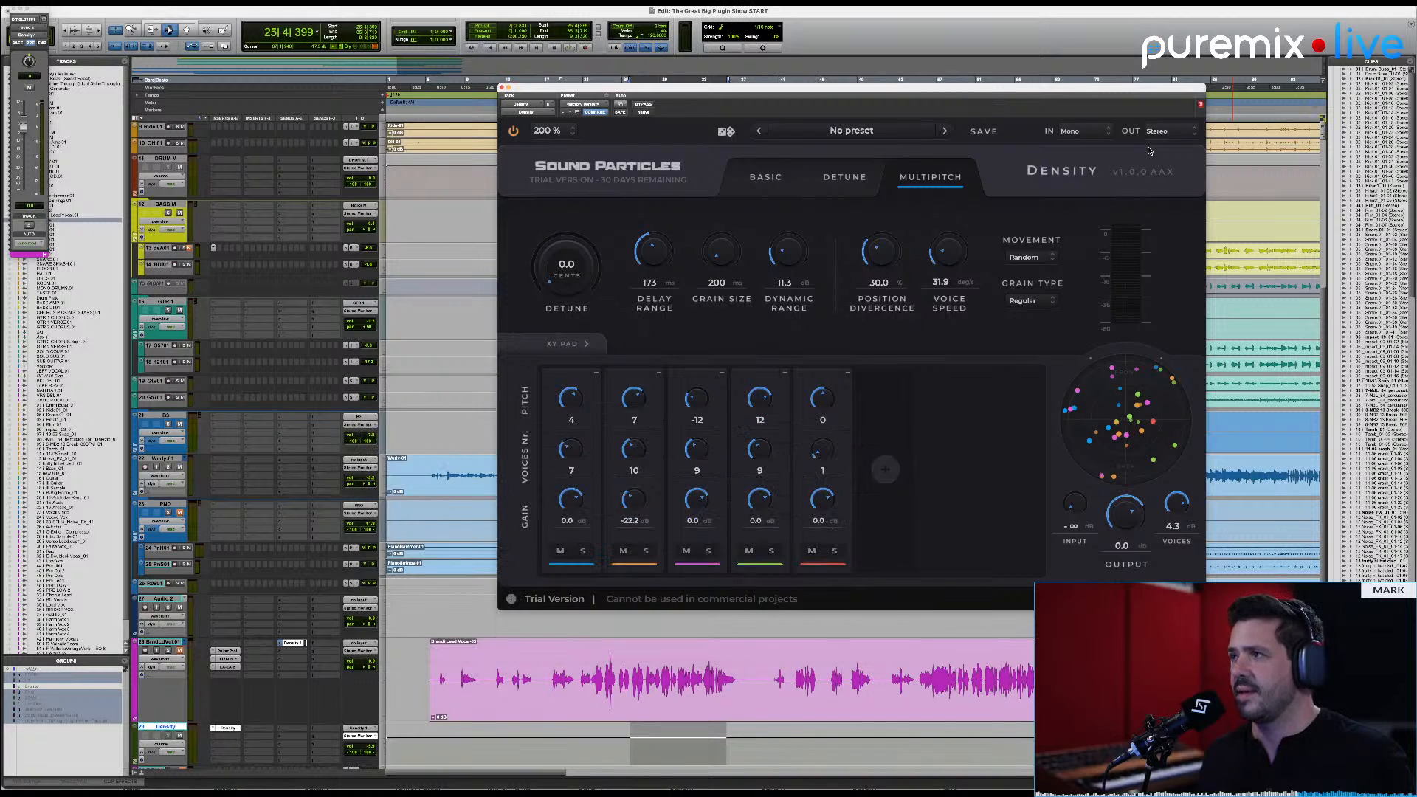
Step: Audition the vocal with Density's output format set to Binaural, and return the output format to Stereo
left_click(1164, 131)
left_click(1148, 227)
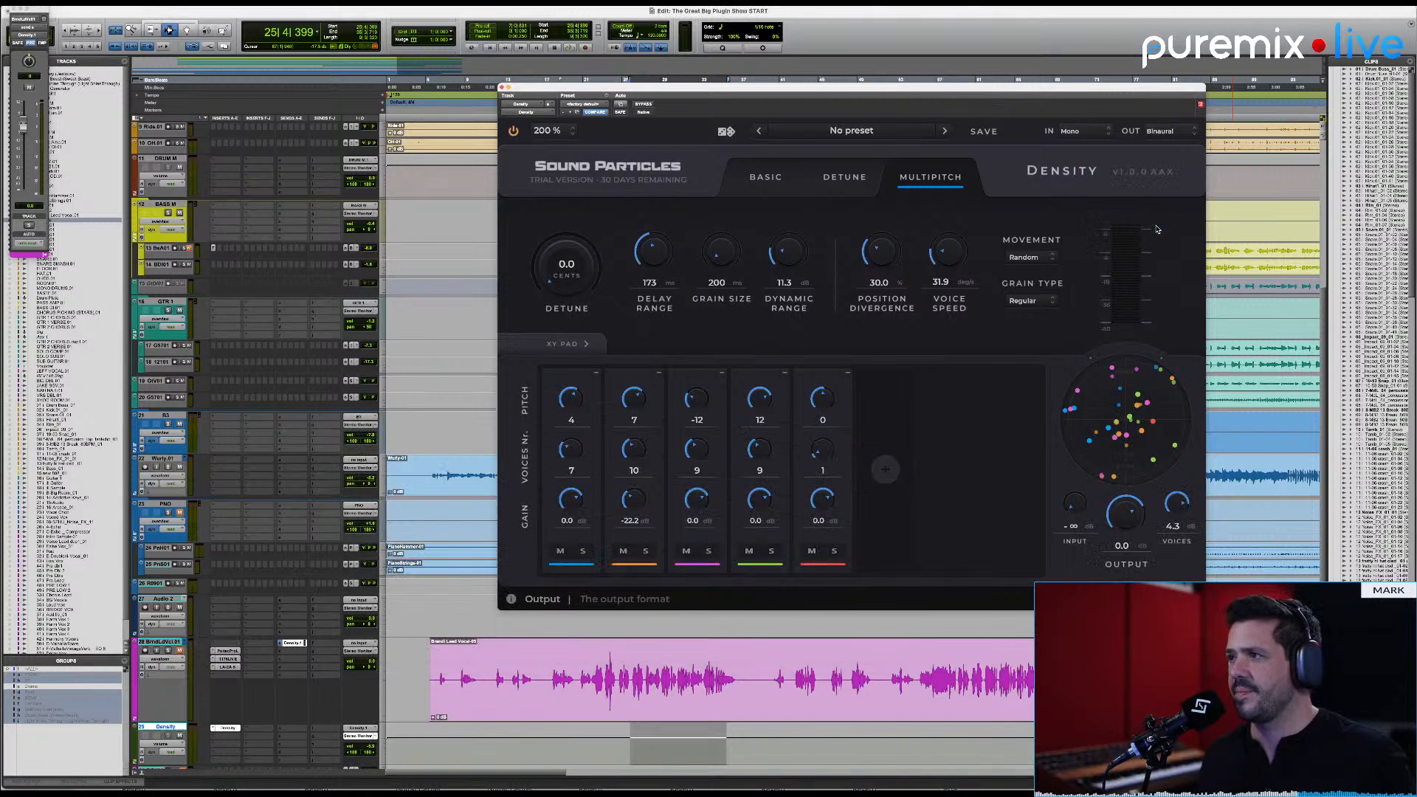
left_click_drag(1030, 94, 1047, 76)
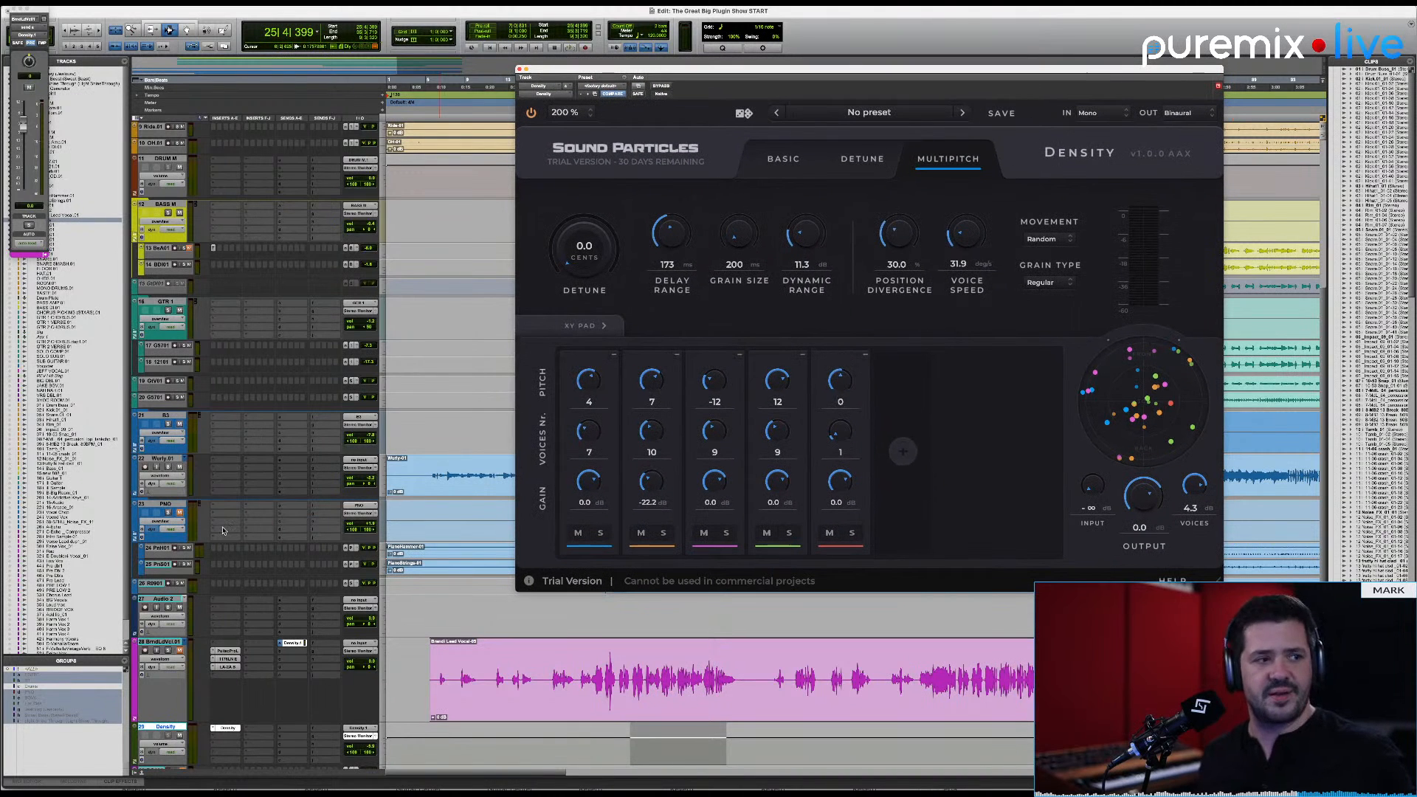
key("space")
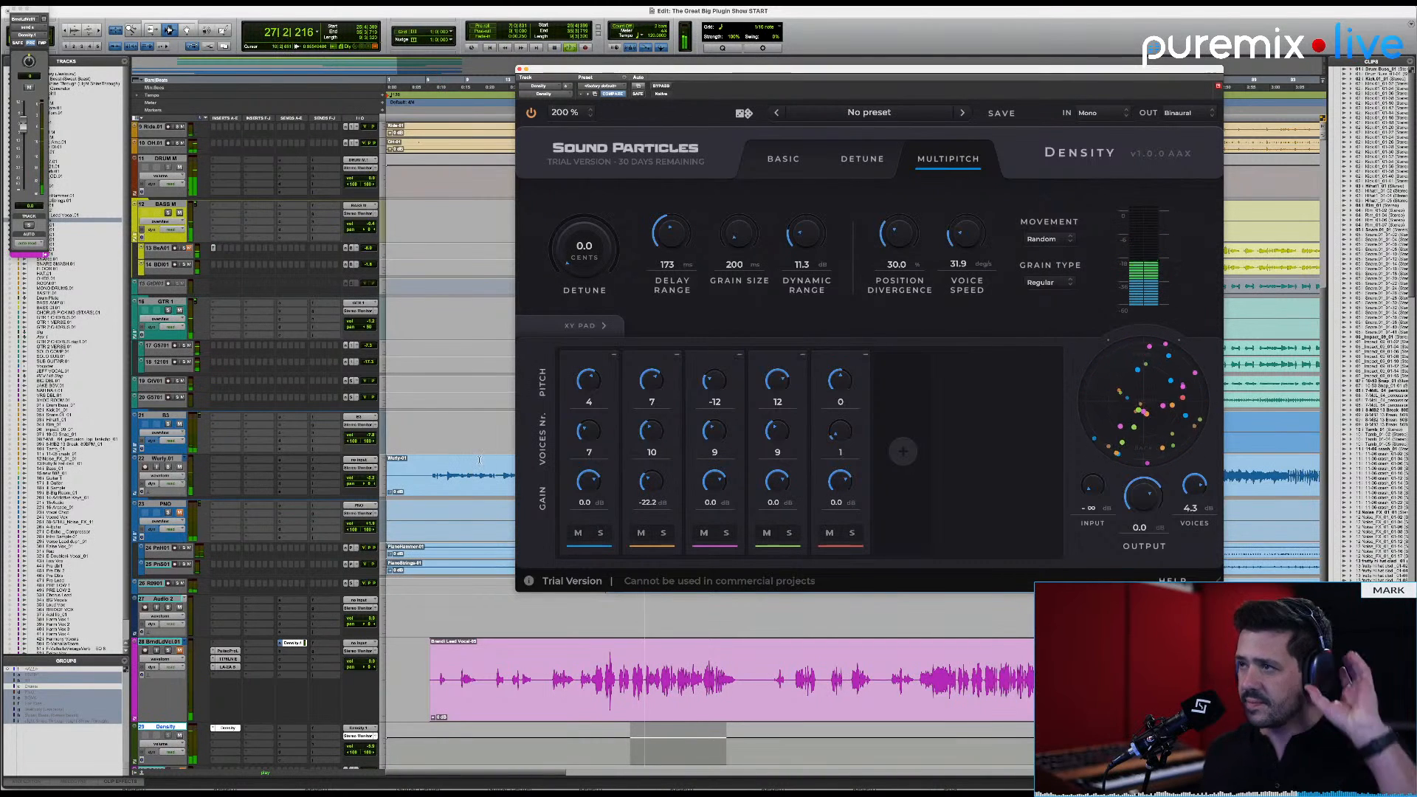
left_click(1183, 118)
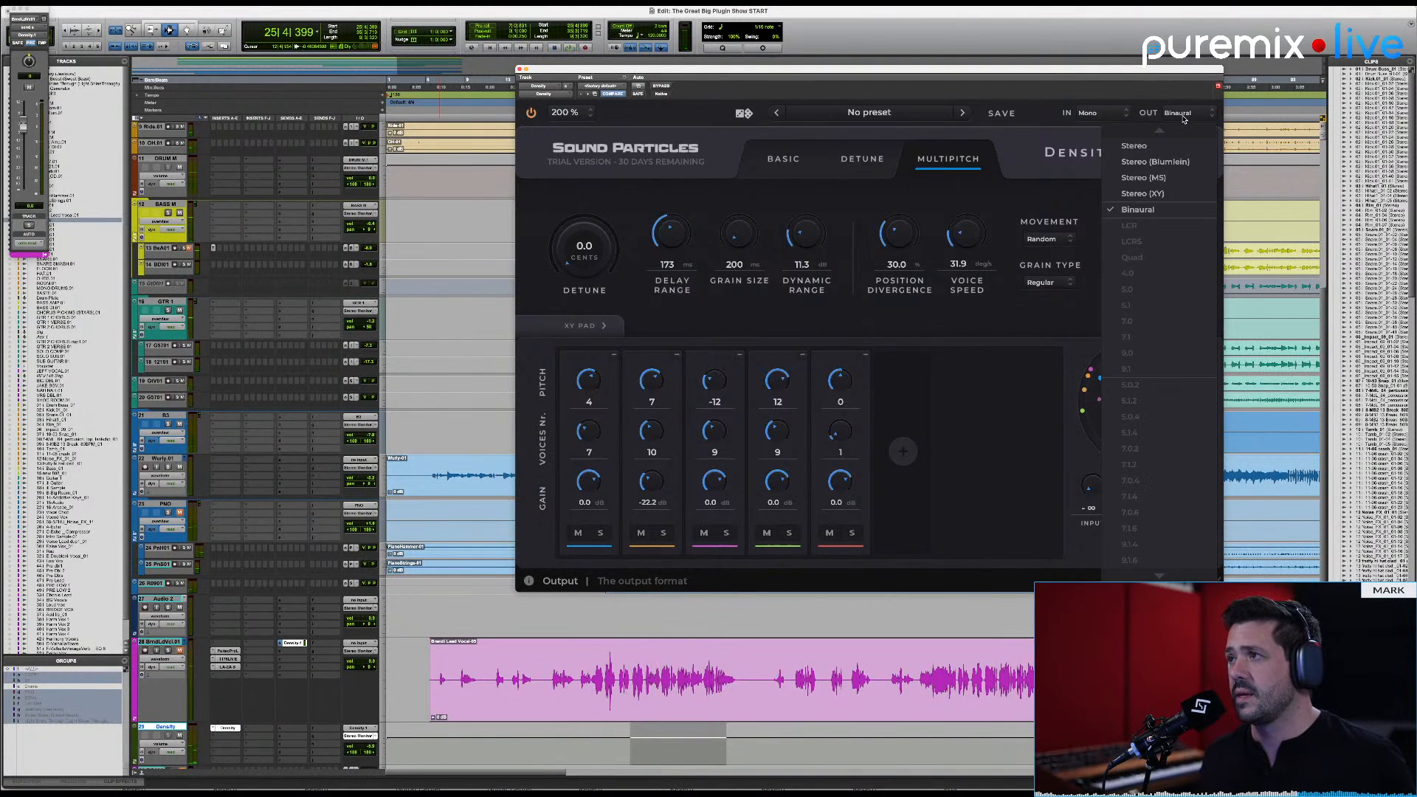
left_click(1140, 148)
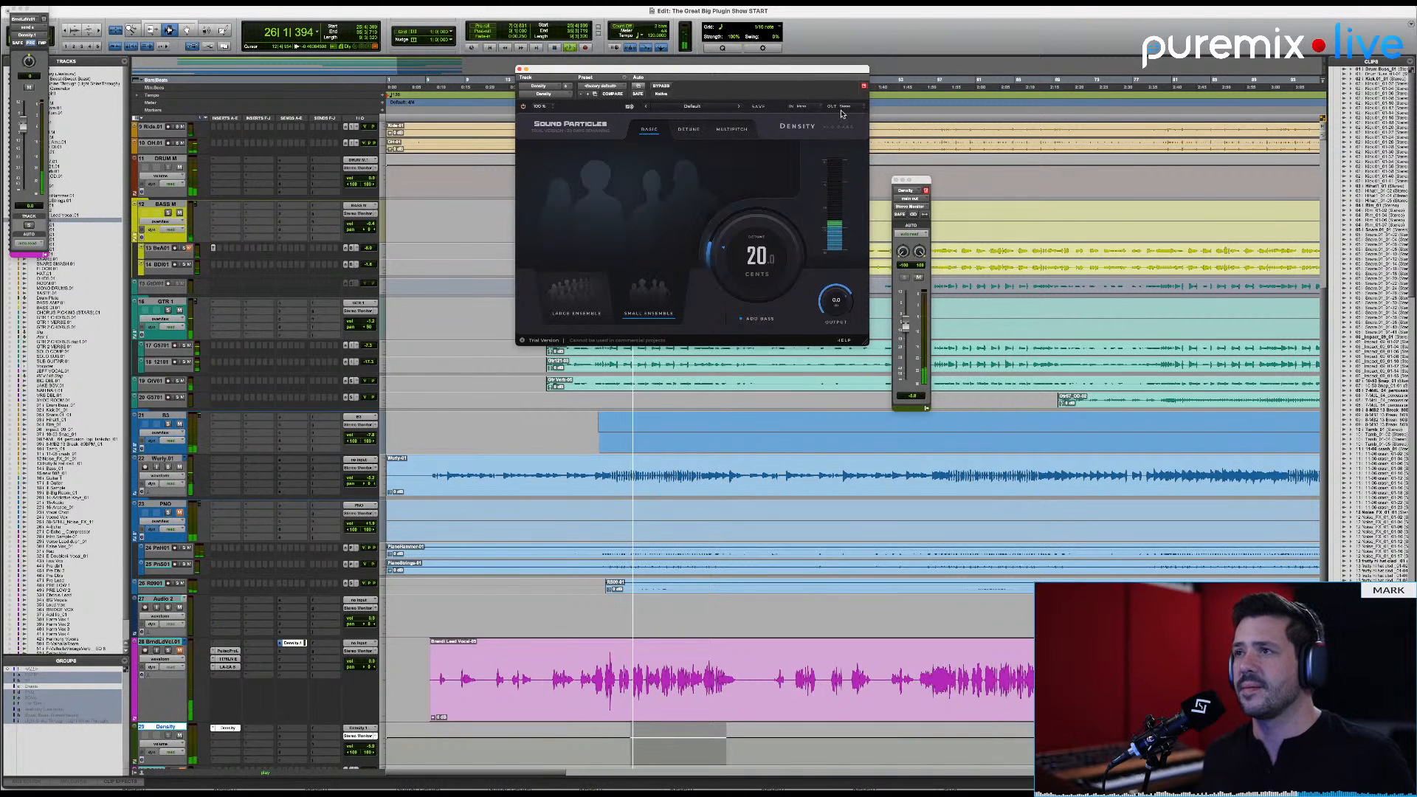
Step: Check the output formats offered in Density's Basic mode, and toggle the mute on the lead vocal track
left_click(843, 107)
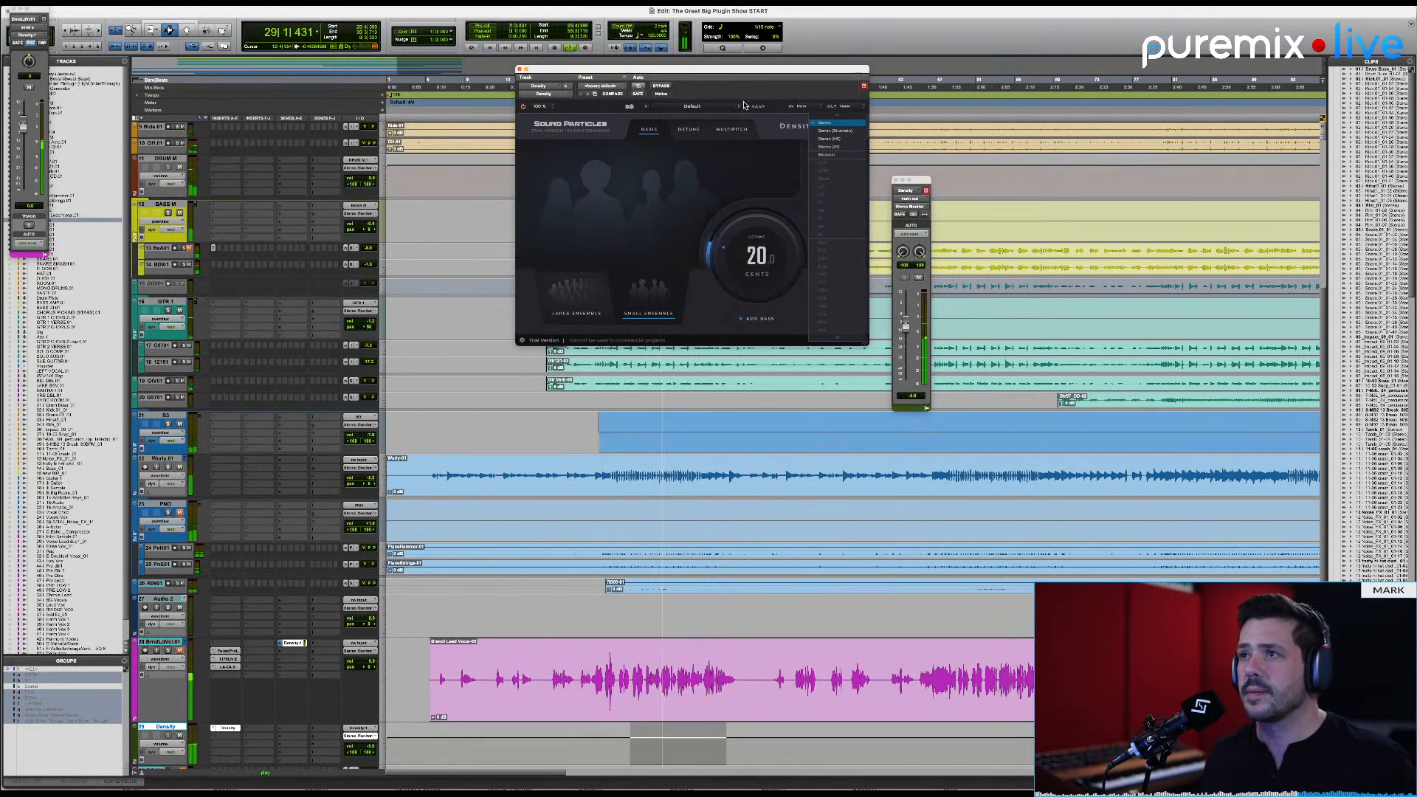
left_click(545, 253)
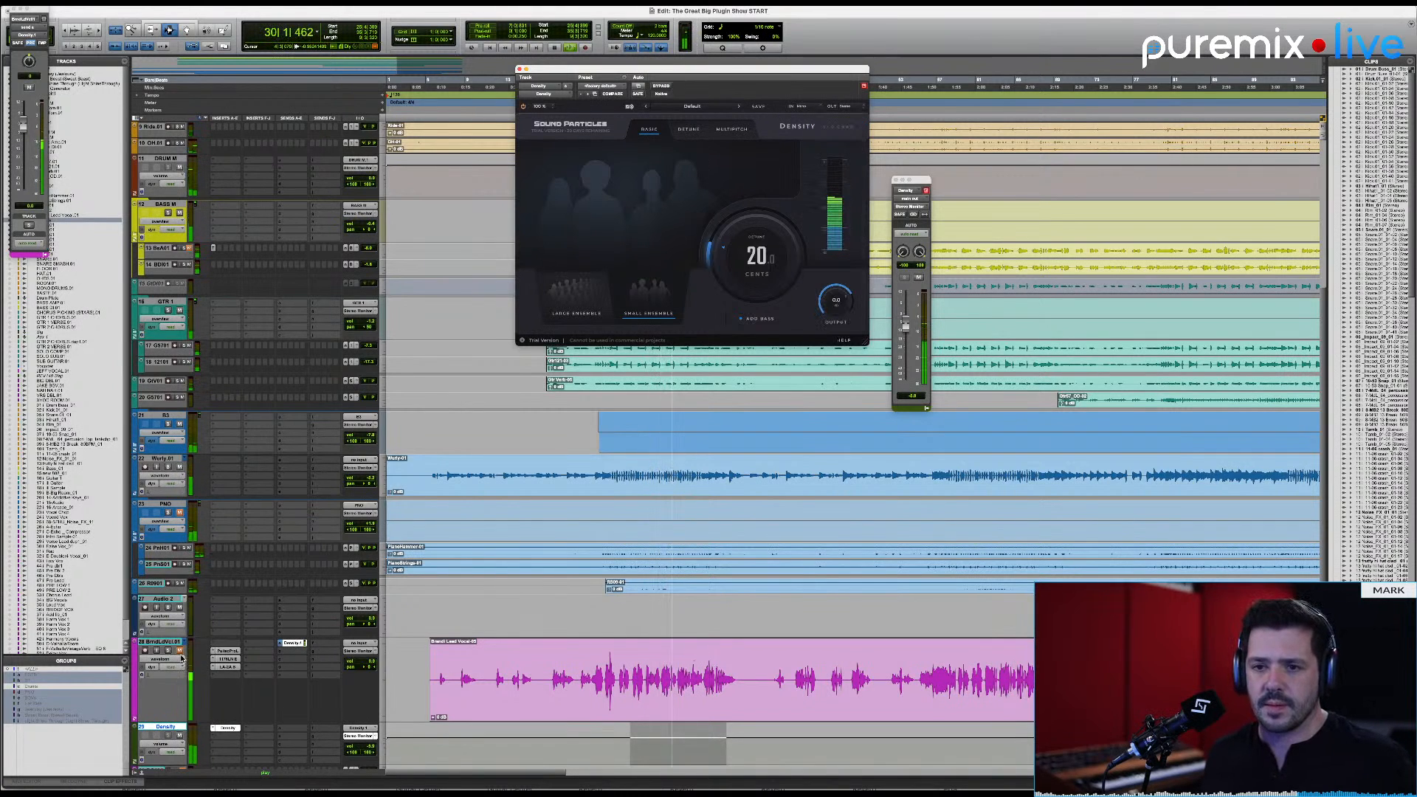
left_click(181, 653)
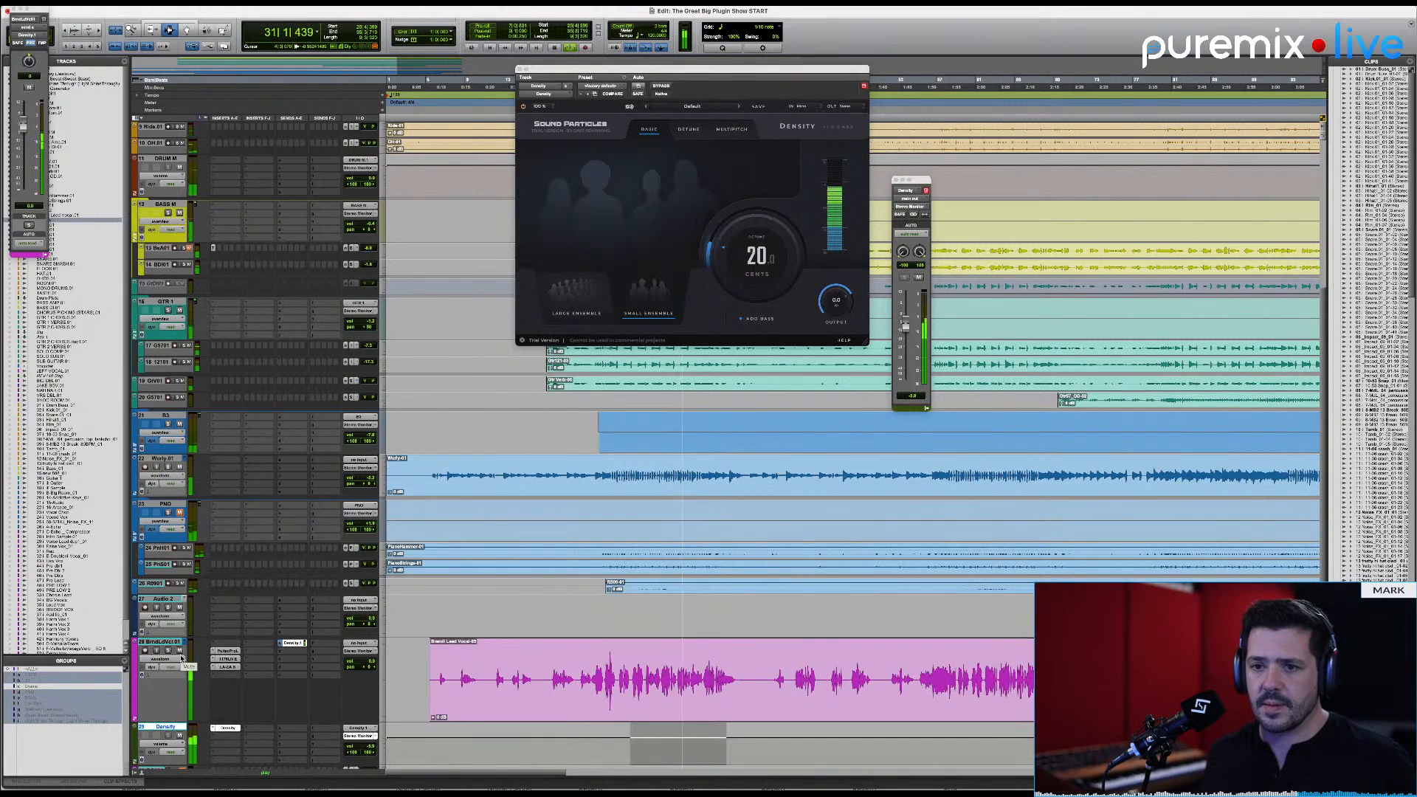
Step: Audition Basic mode while toggling Add Bass, selecting Large Ensemble, and raising the detune amount to about 40 cents
left_click(770, 320)
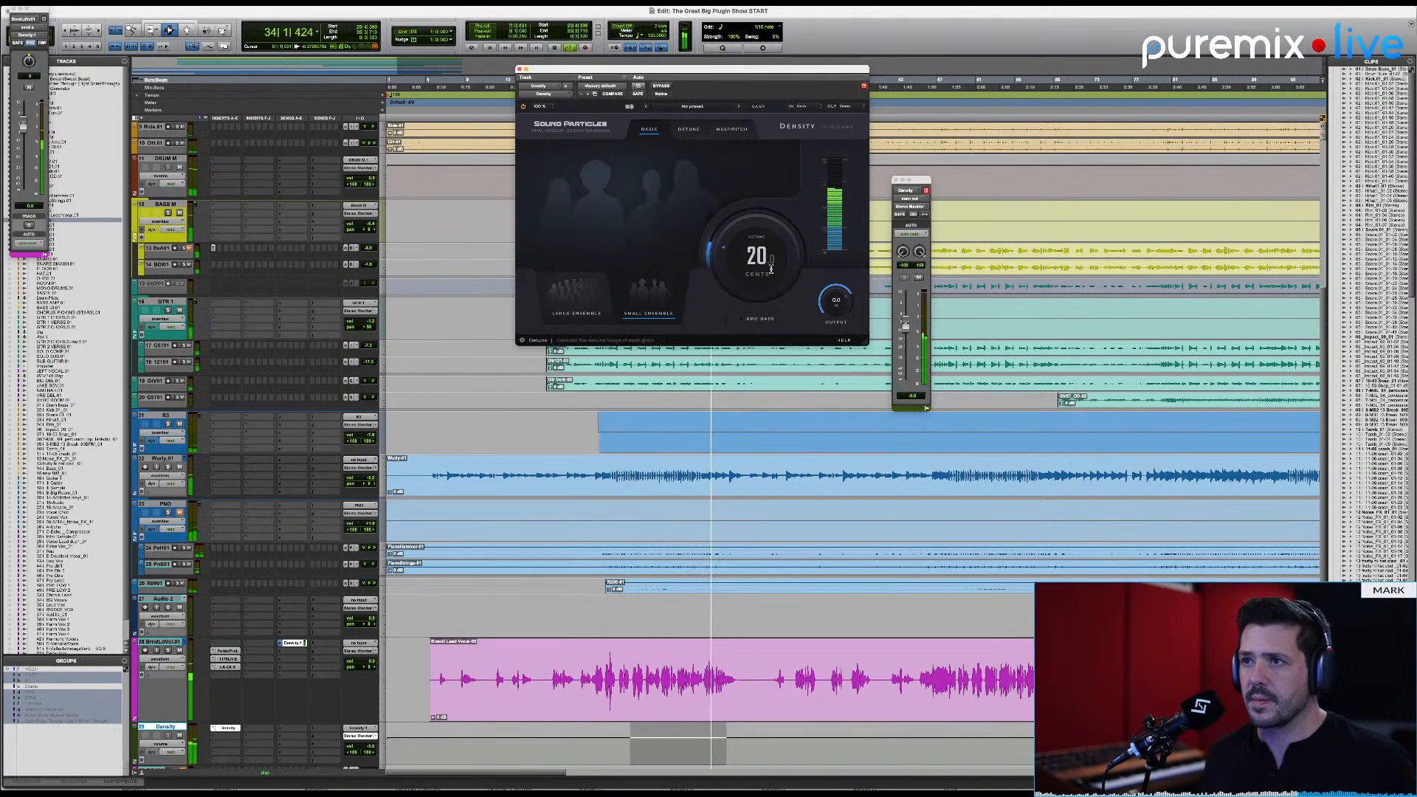
left_click_drag(770, 287, 771, 270)
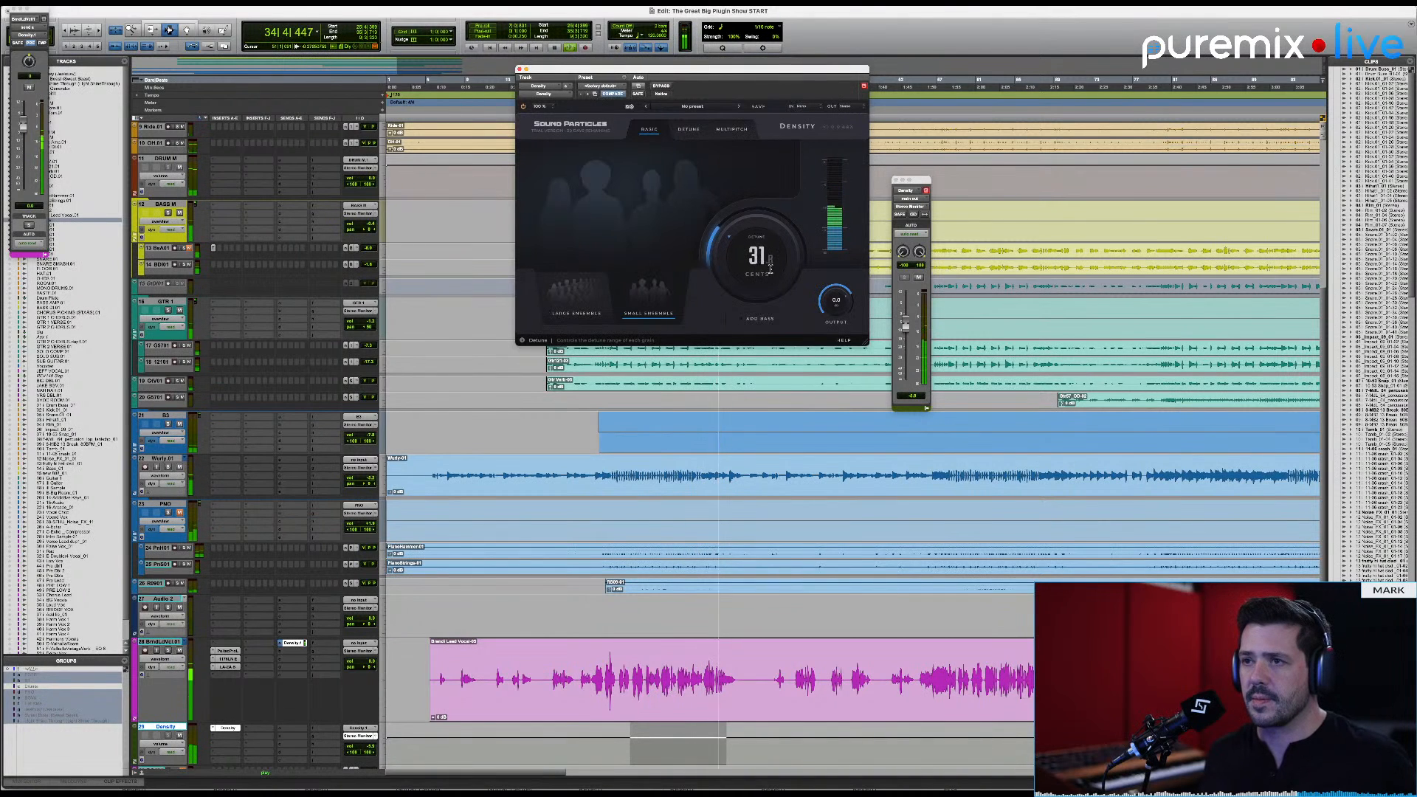
left_click(595, 294)
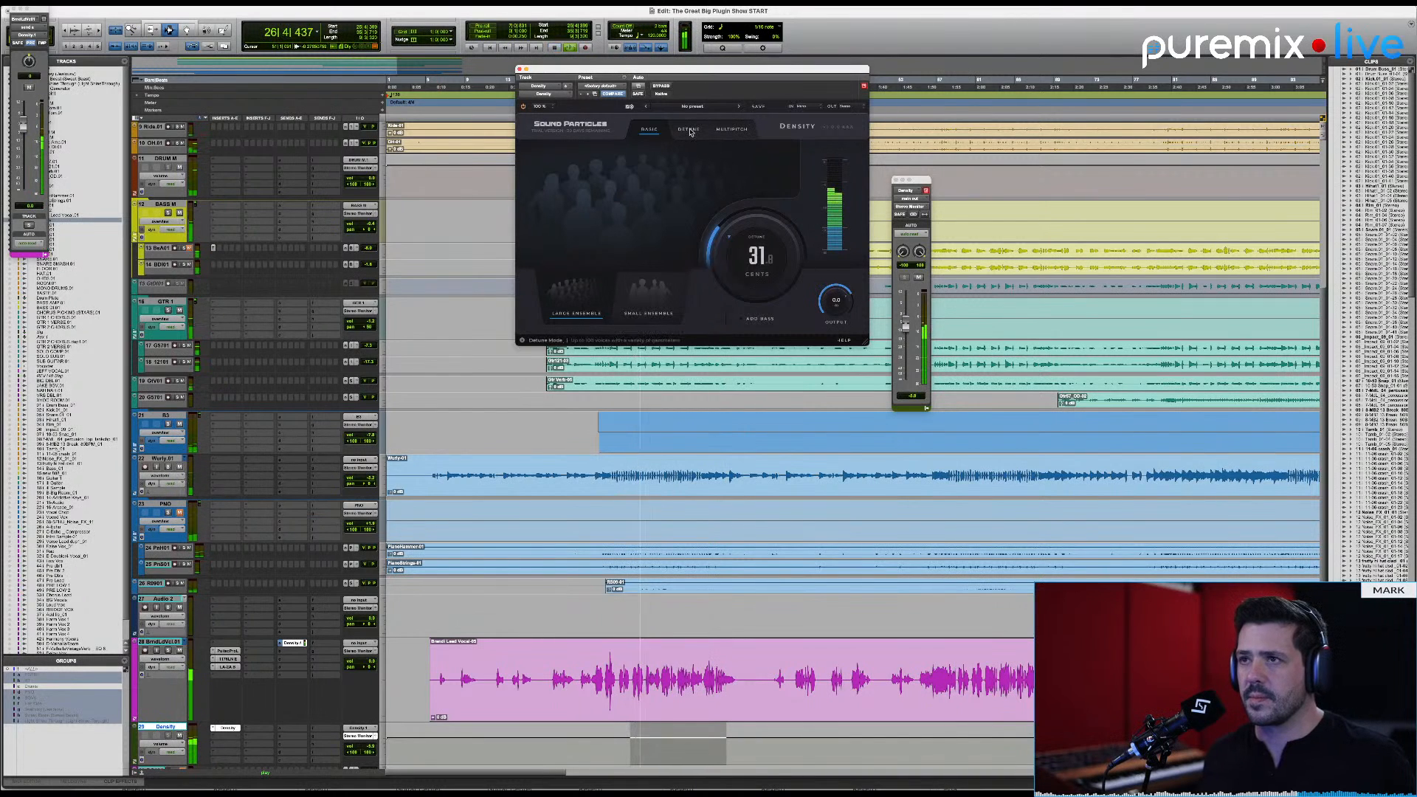
key("space")
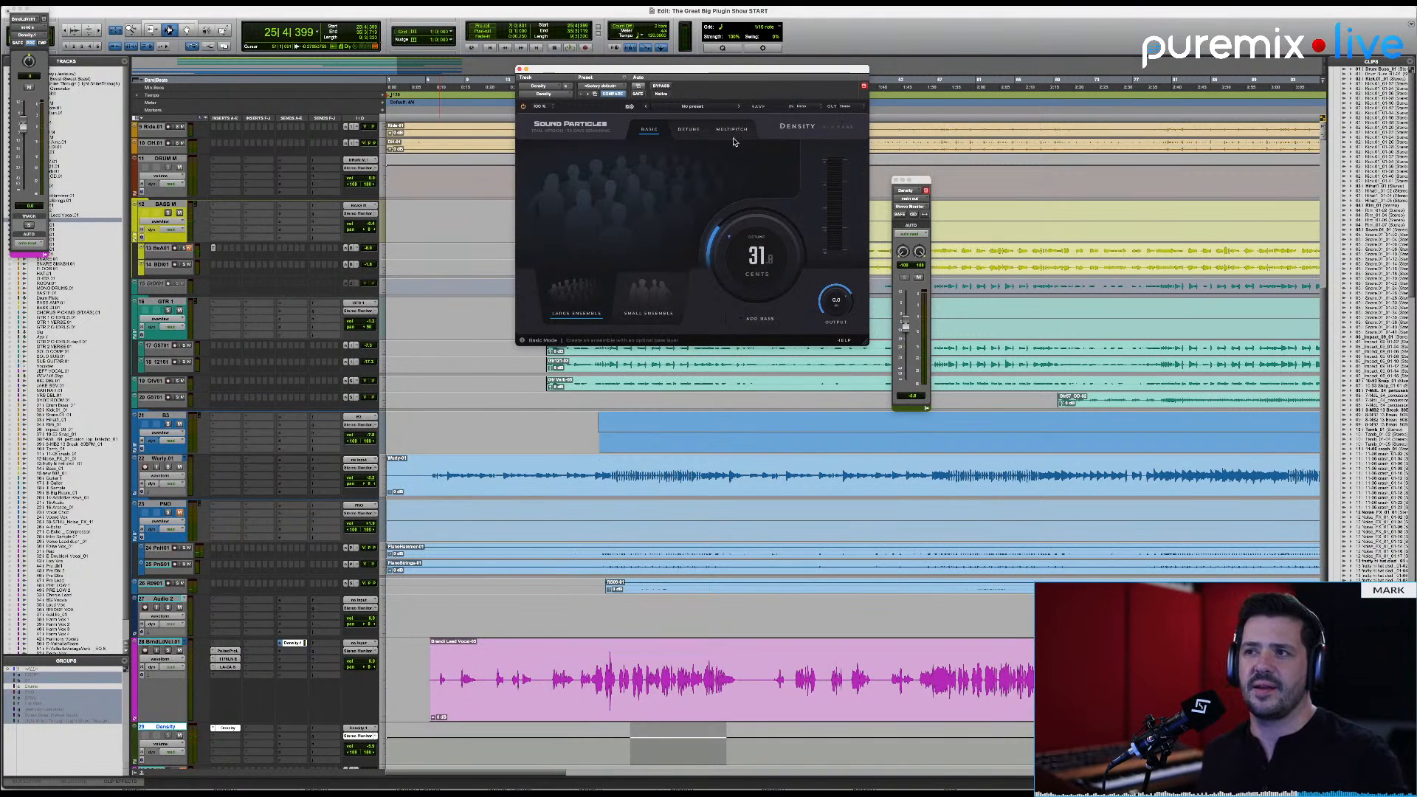
left_click_drag(757, 252, 761, 246)
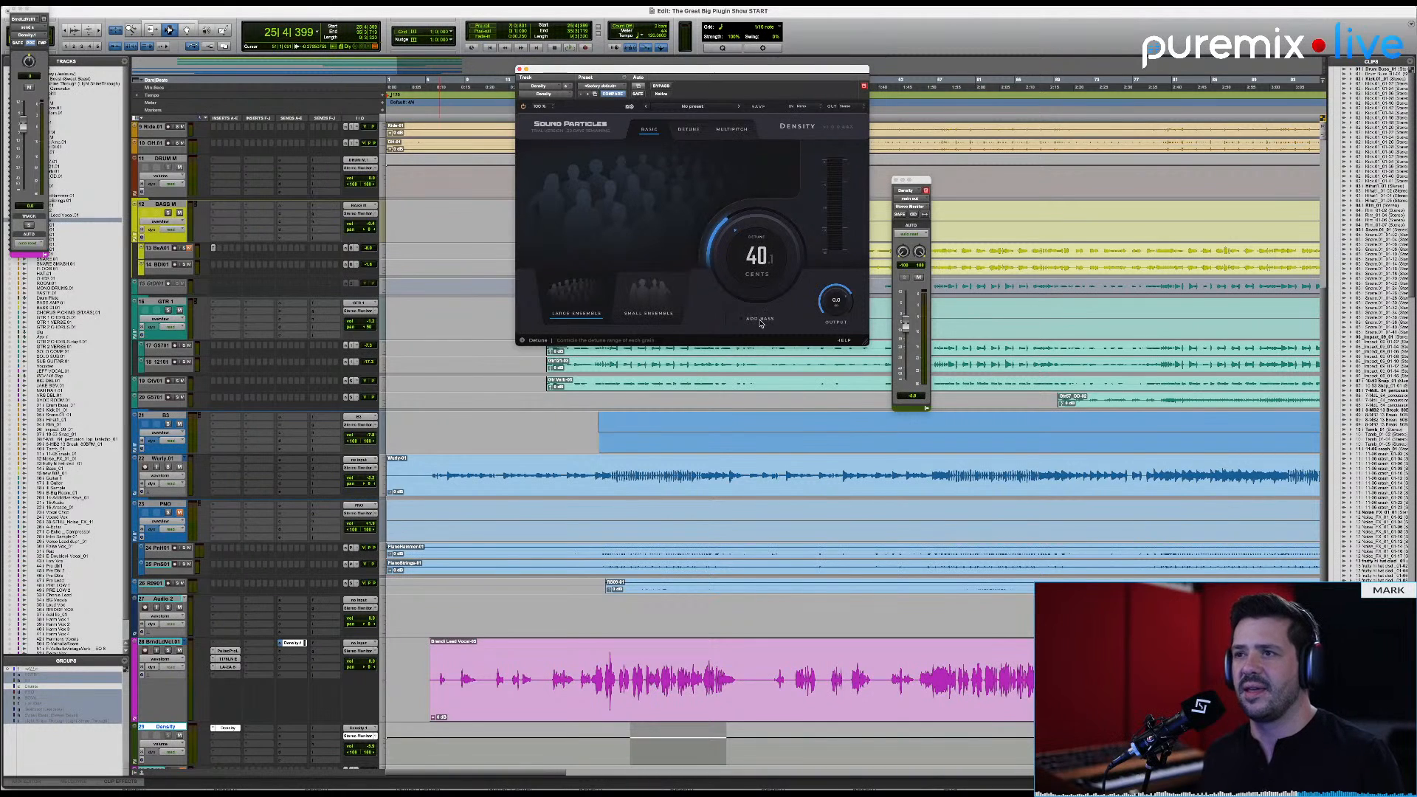
Step: Switch Density to Detune mode, select the Stereo output format, and audition the vocal in the mix
left_click(690, 130)
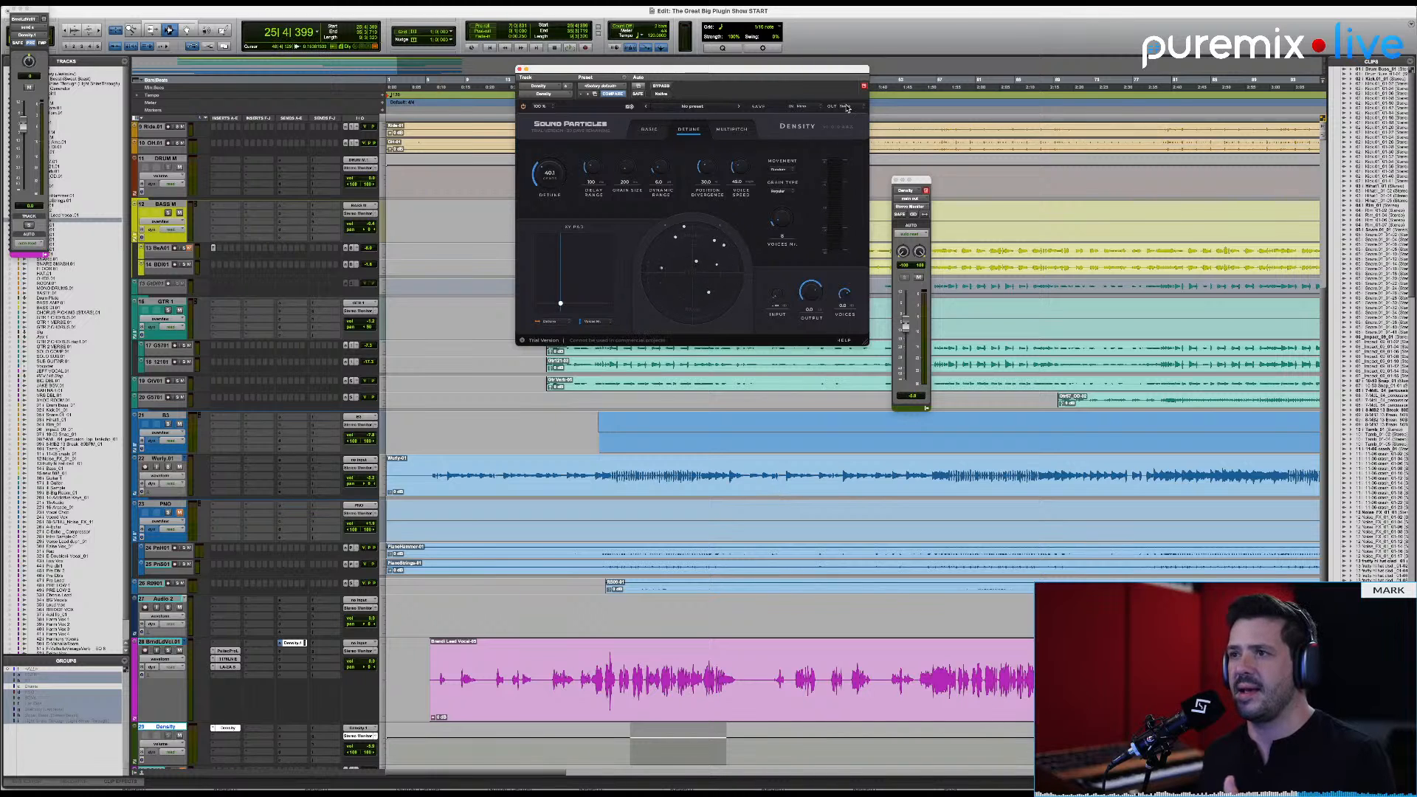
left_click(845, 107)
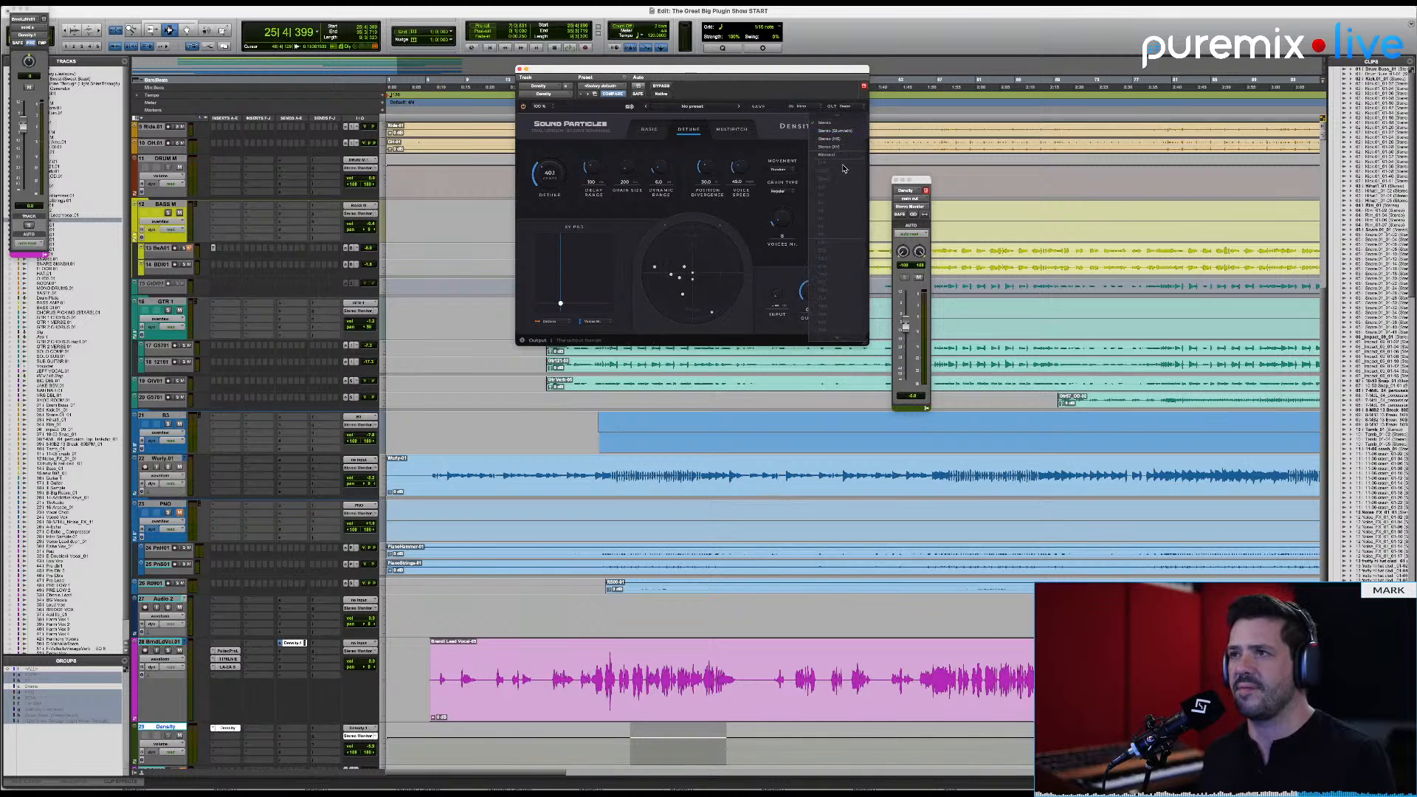
left_click(834, 126)
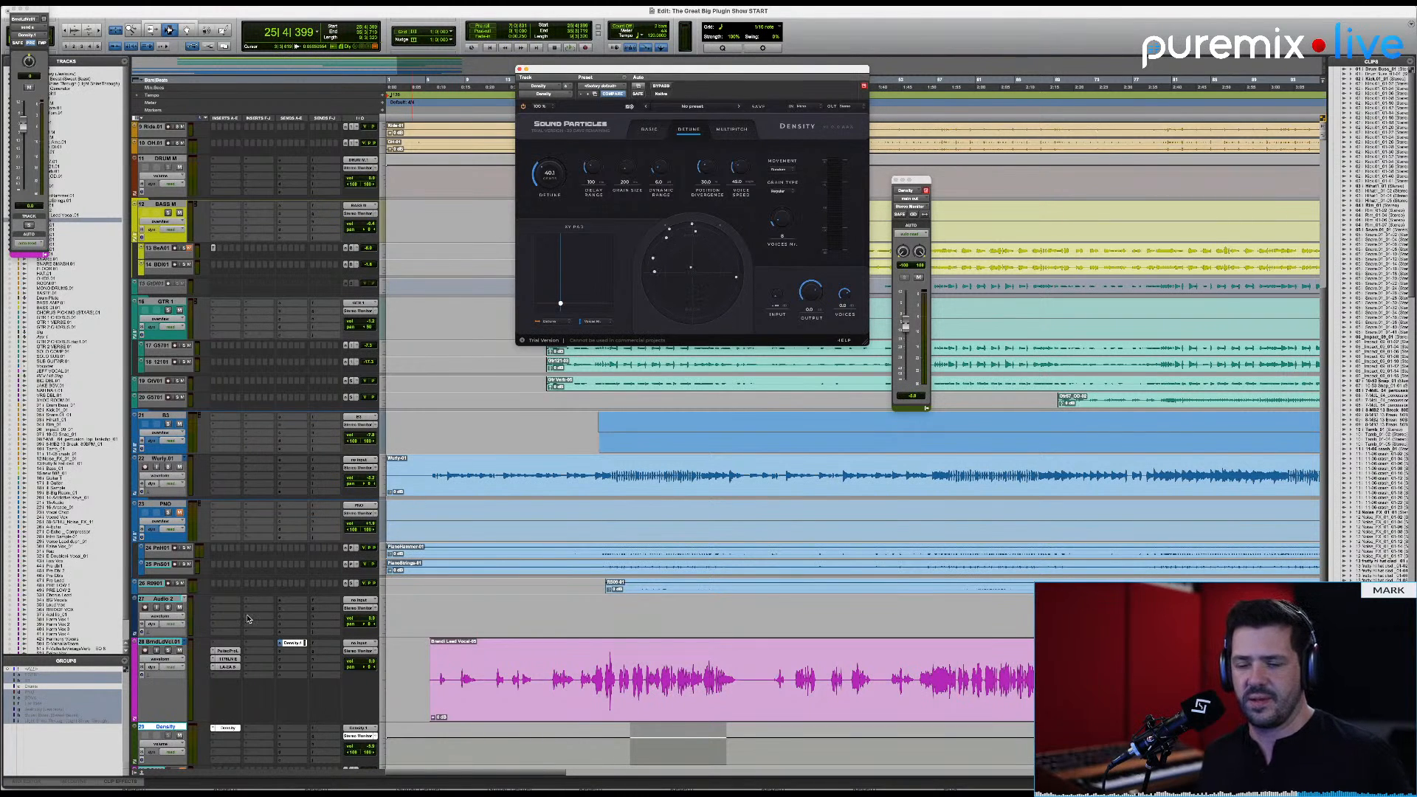
key("space")
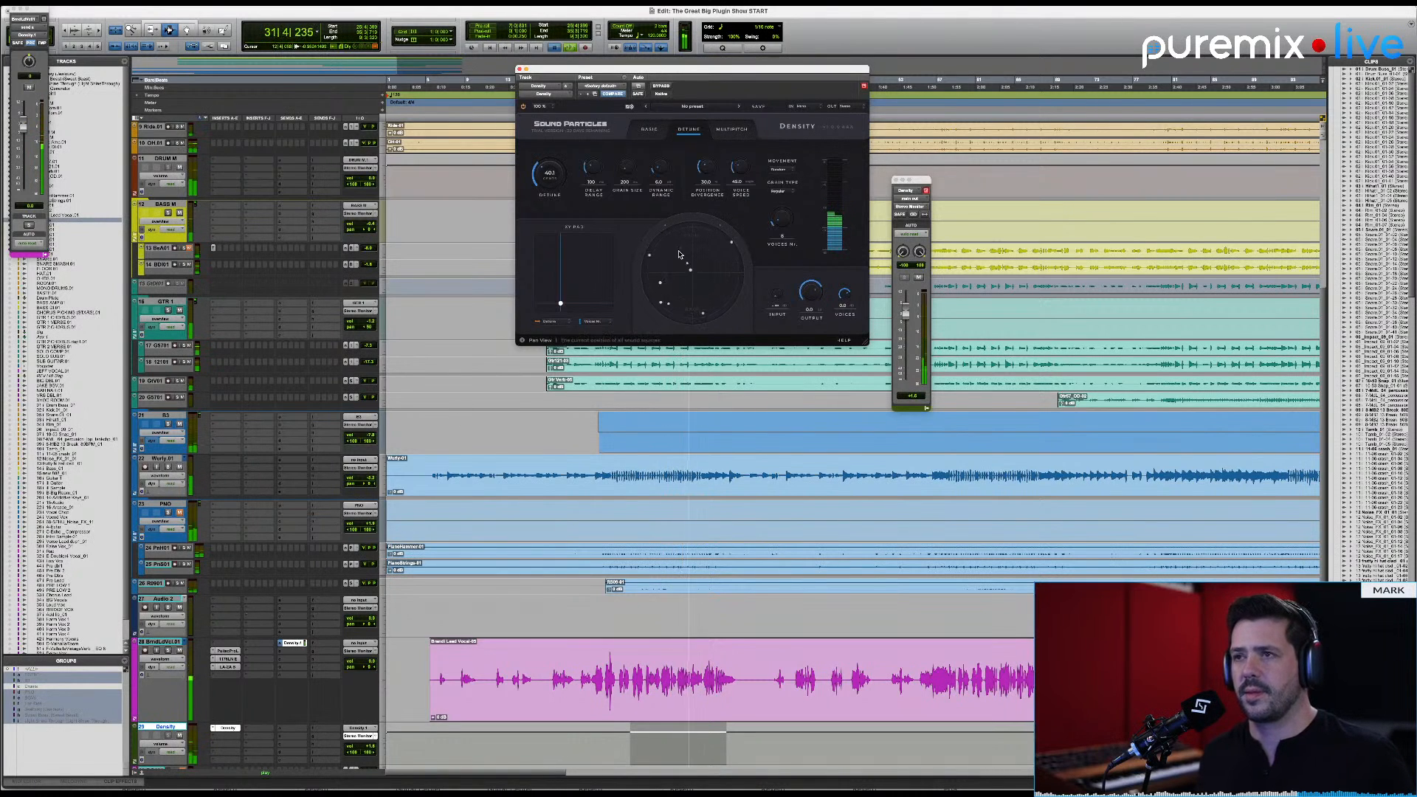
key("space")
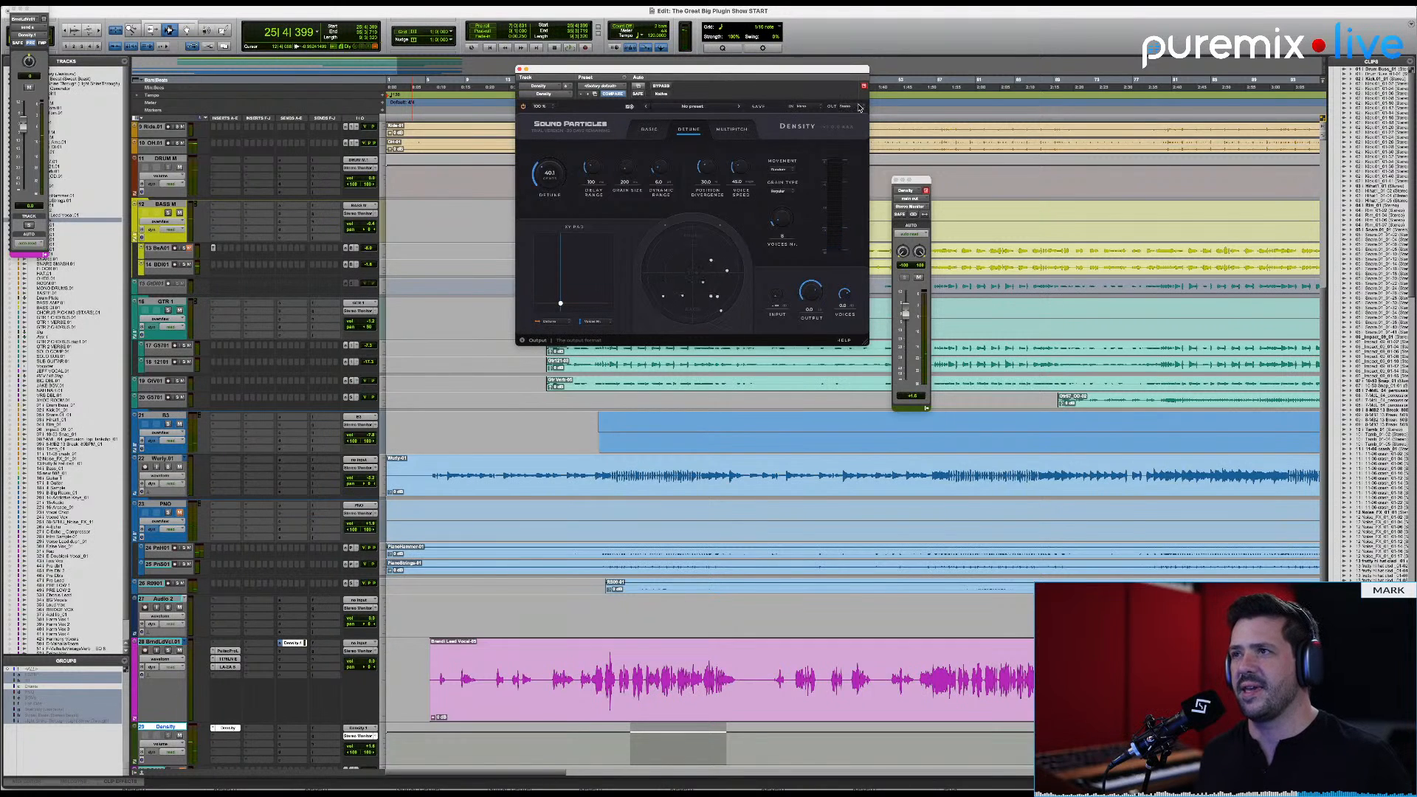
Step: Compare the detuned vocal with the output format set to Binaural and back to Stereo, playing the passage with each
left_click(859, 108)
left_click(844, 156)
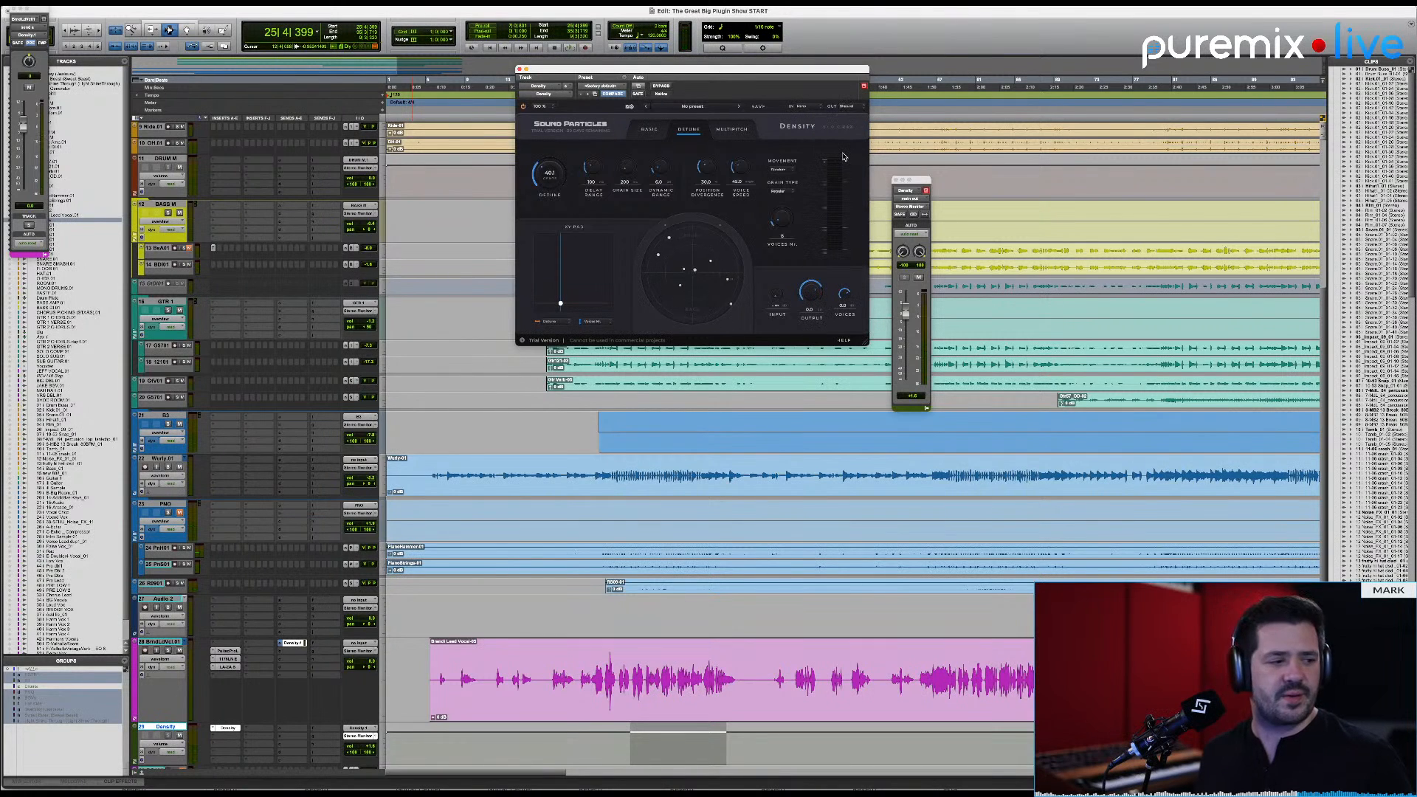
key("space")
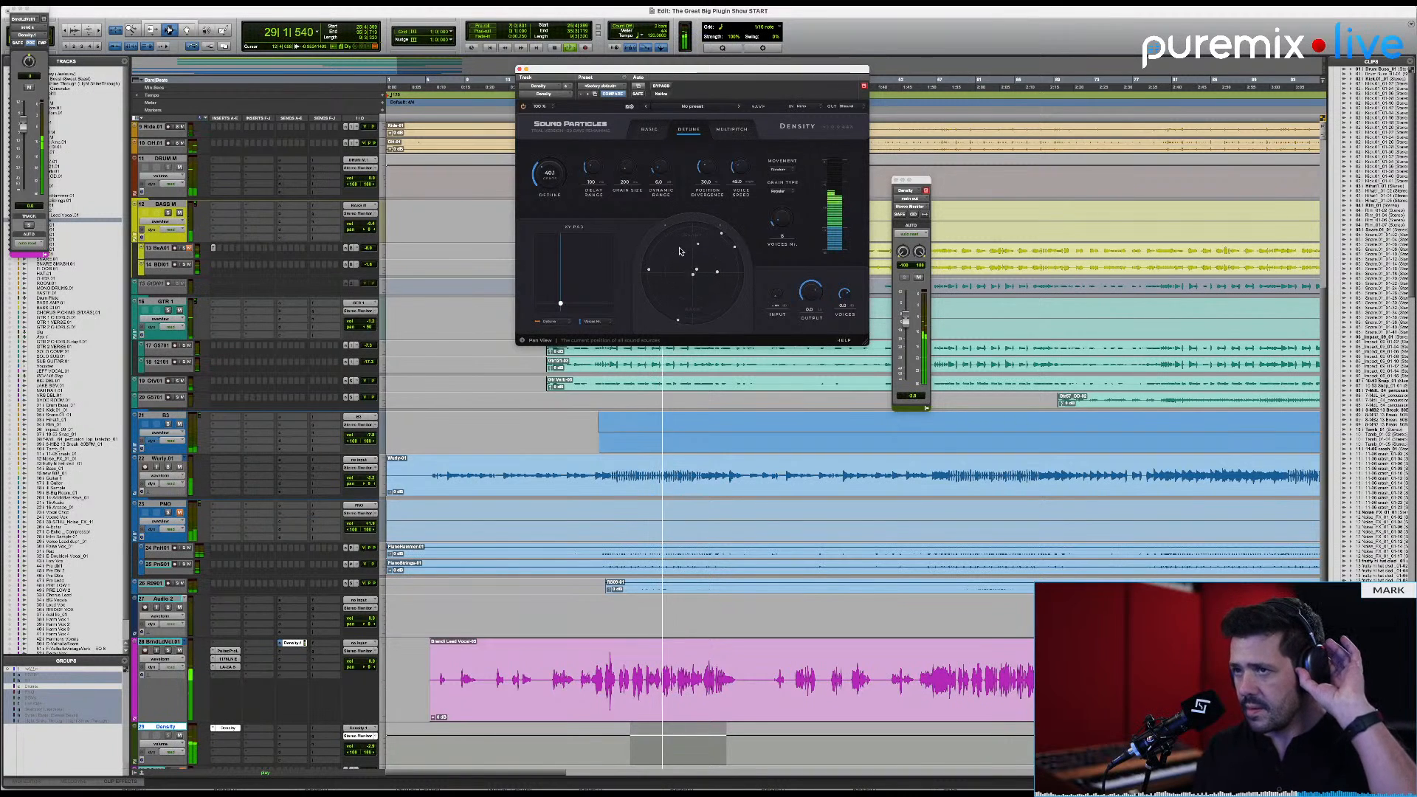
key("space")
left_click(848, 108)
left_click(841, 123)
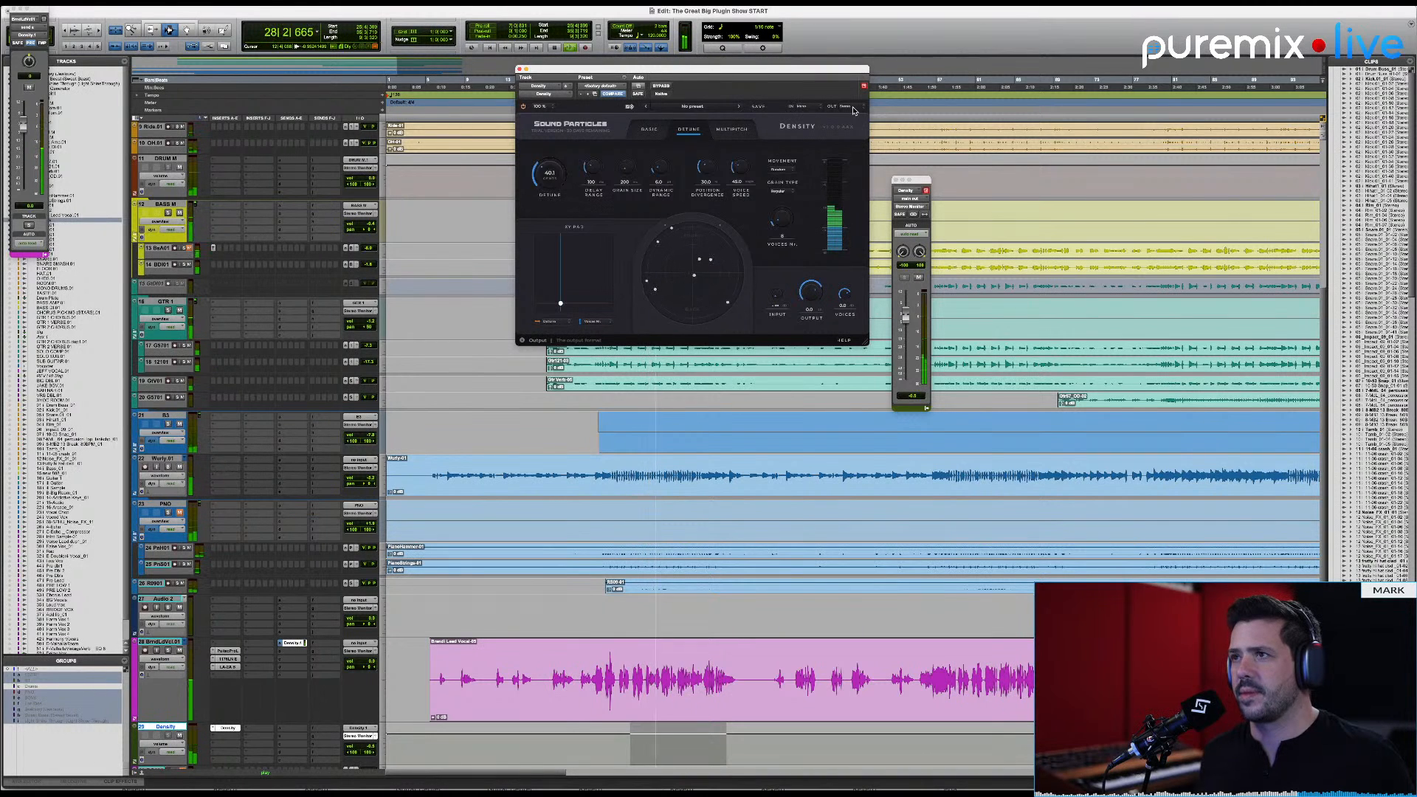
key("space")
Step: Set Density's output format to Binaural and audition the detuned voices again
left_click(856, 107)
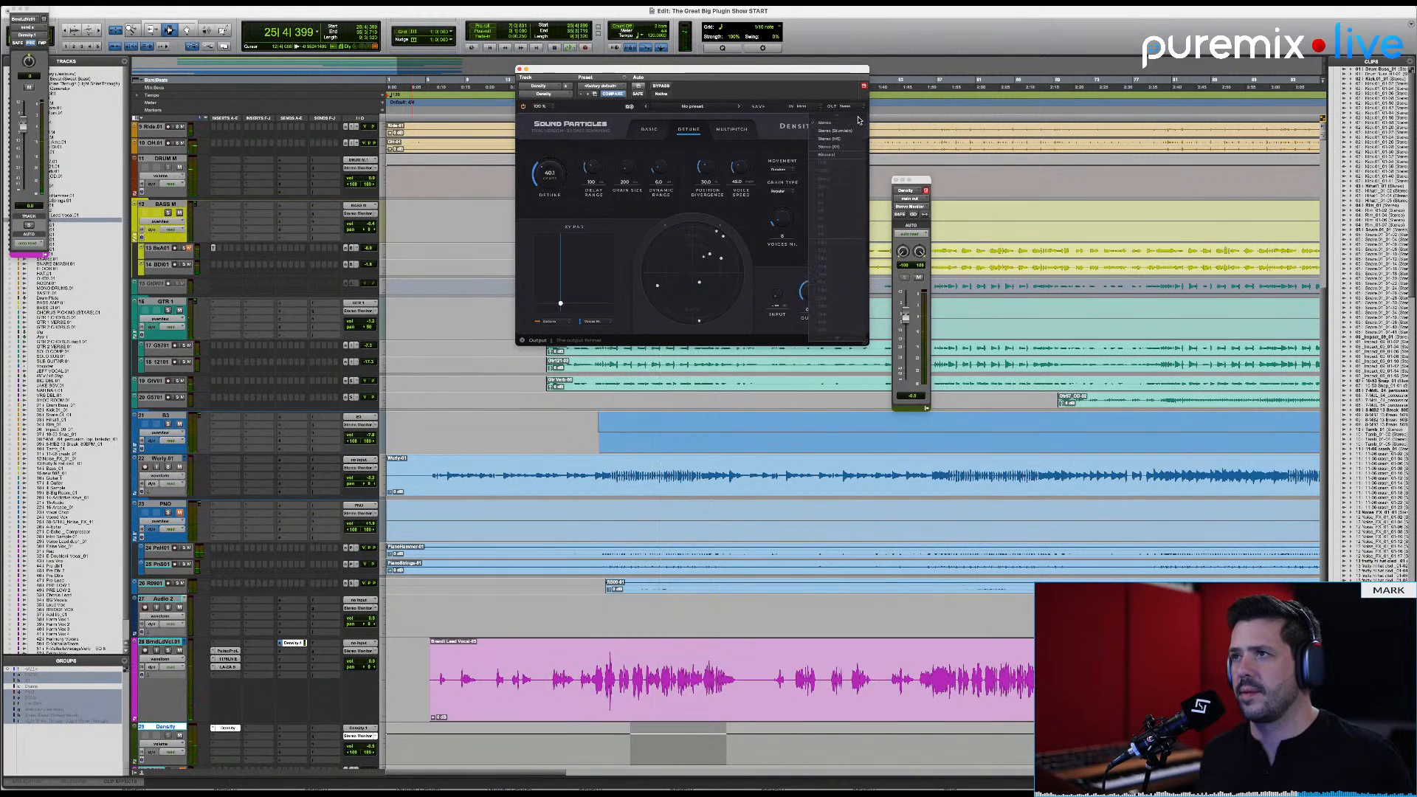
left_click(847, 156)
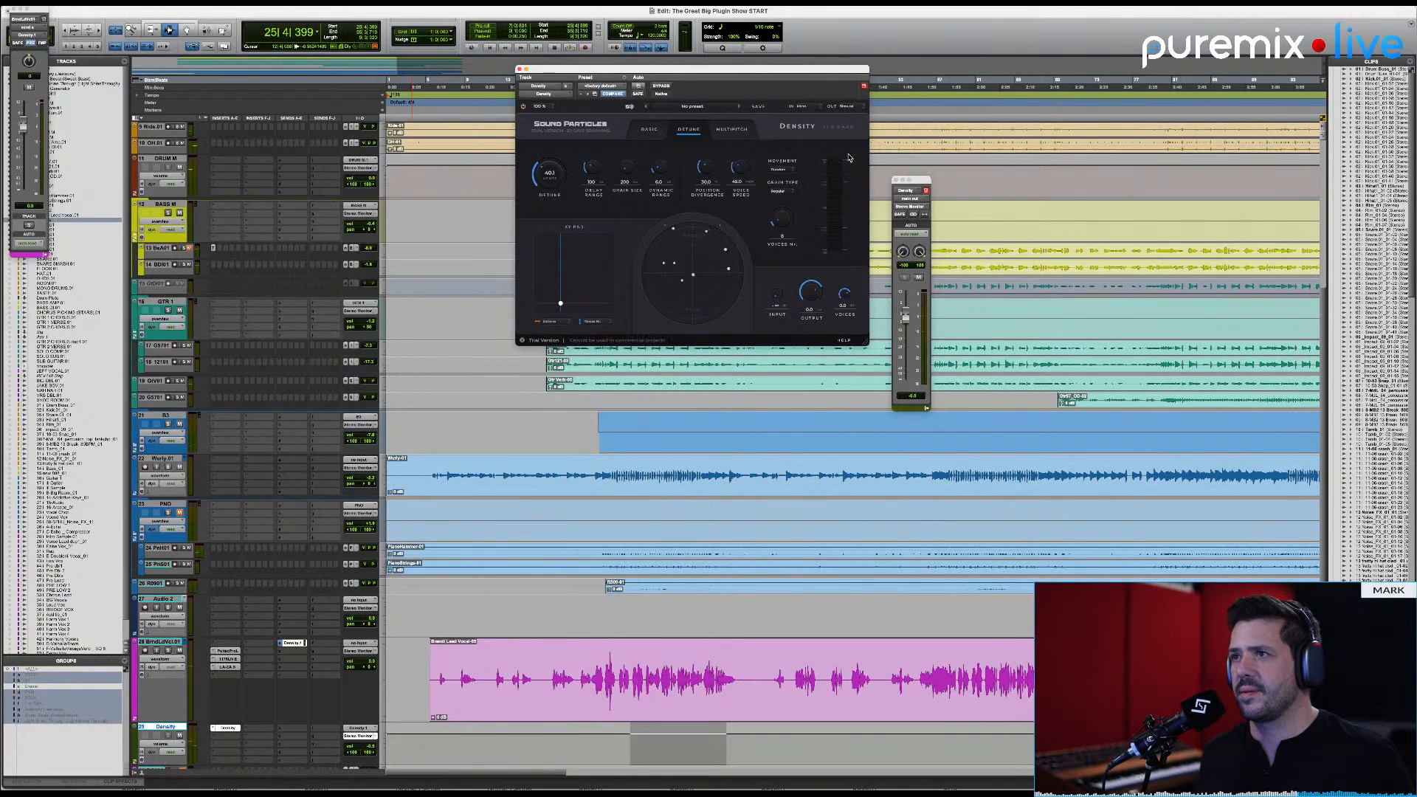
key("space")
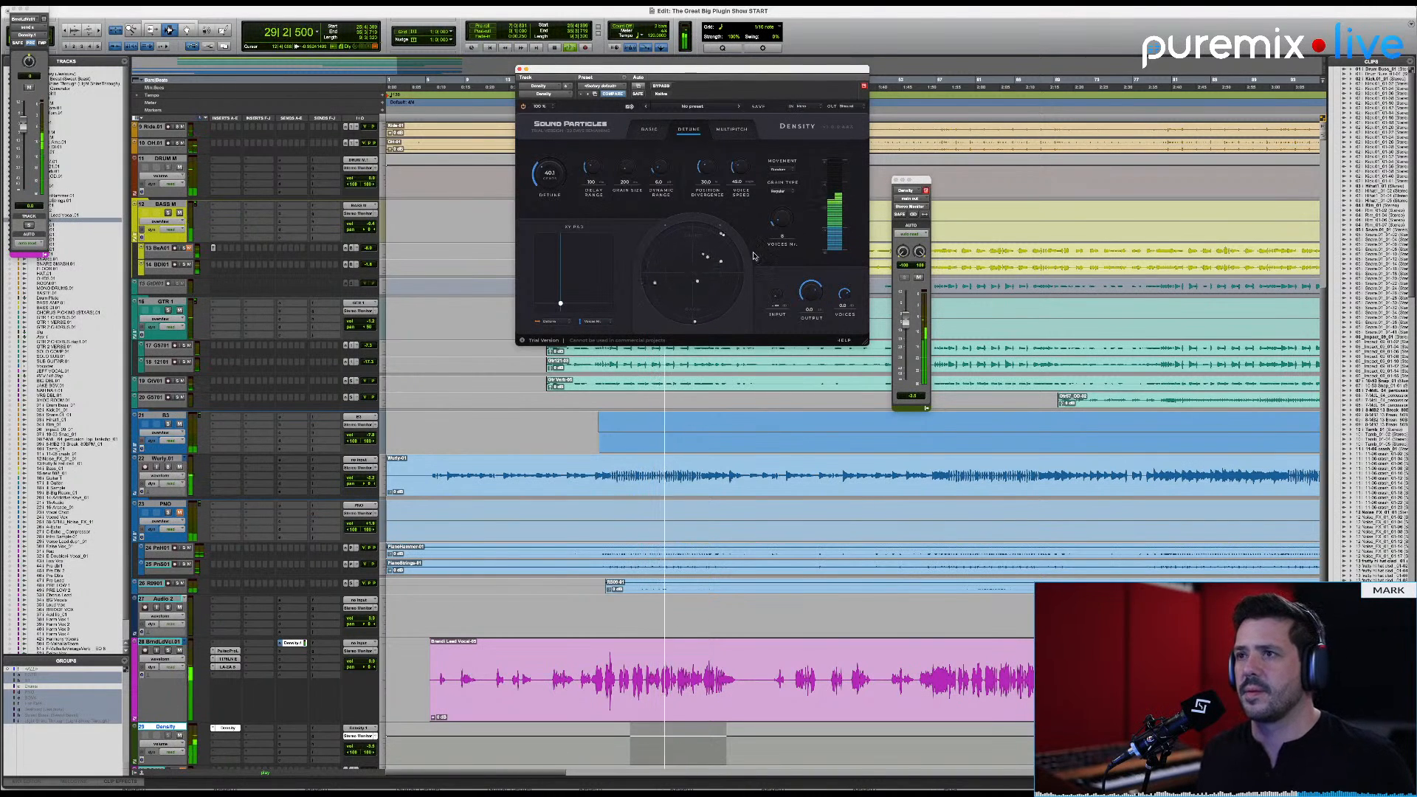
key("space")
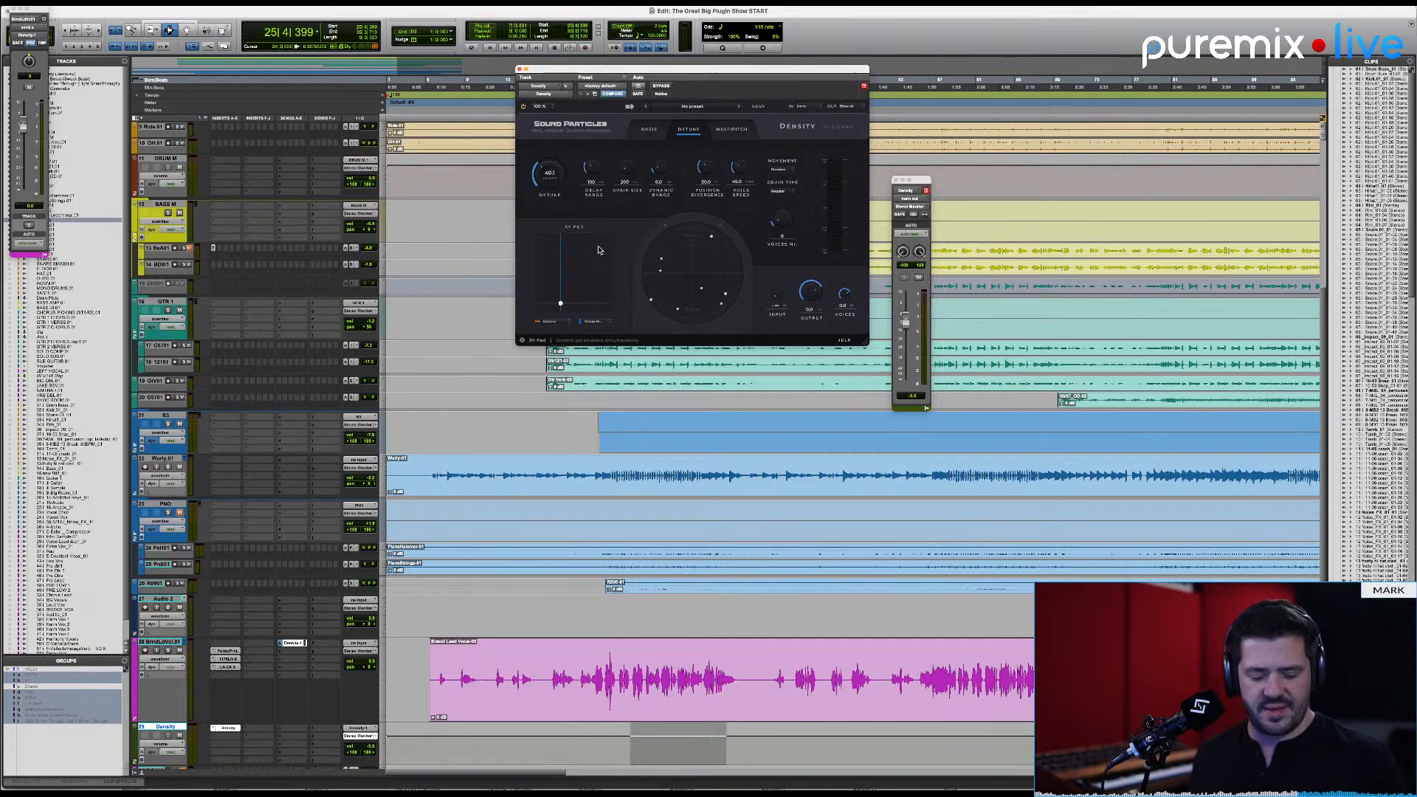
Step: During playback, sweep the XY pad's point across the pad and down near its minimum corner, and raise the delay range
key("space")
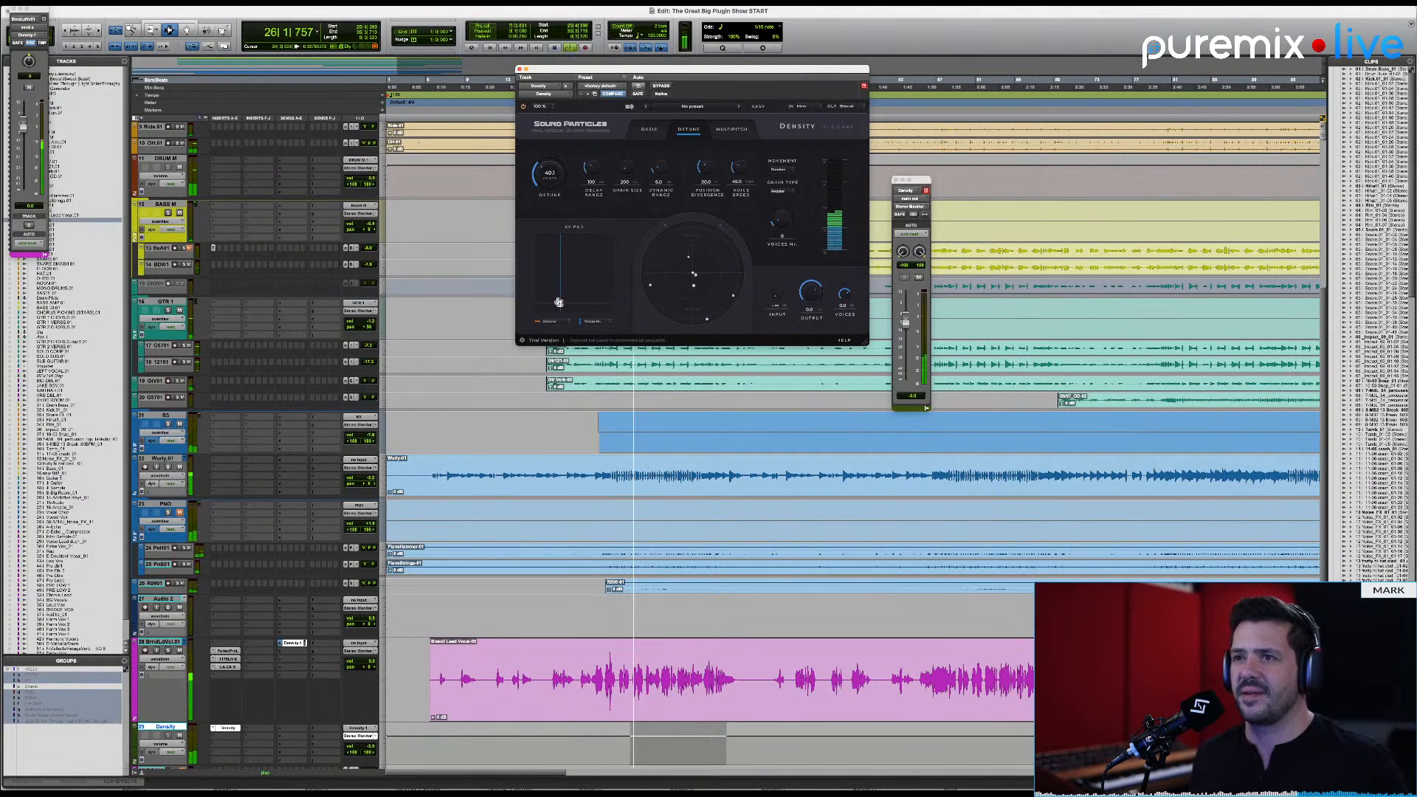
left_click_drag(552, 298, 588, 259)
left_click_drag(558, 296, 538, 309)
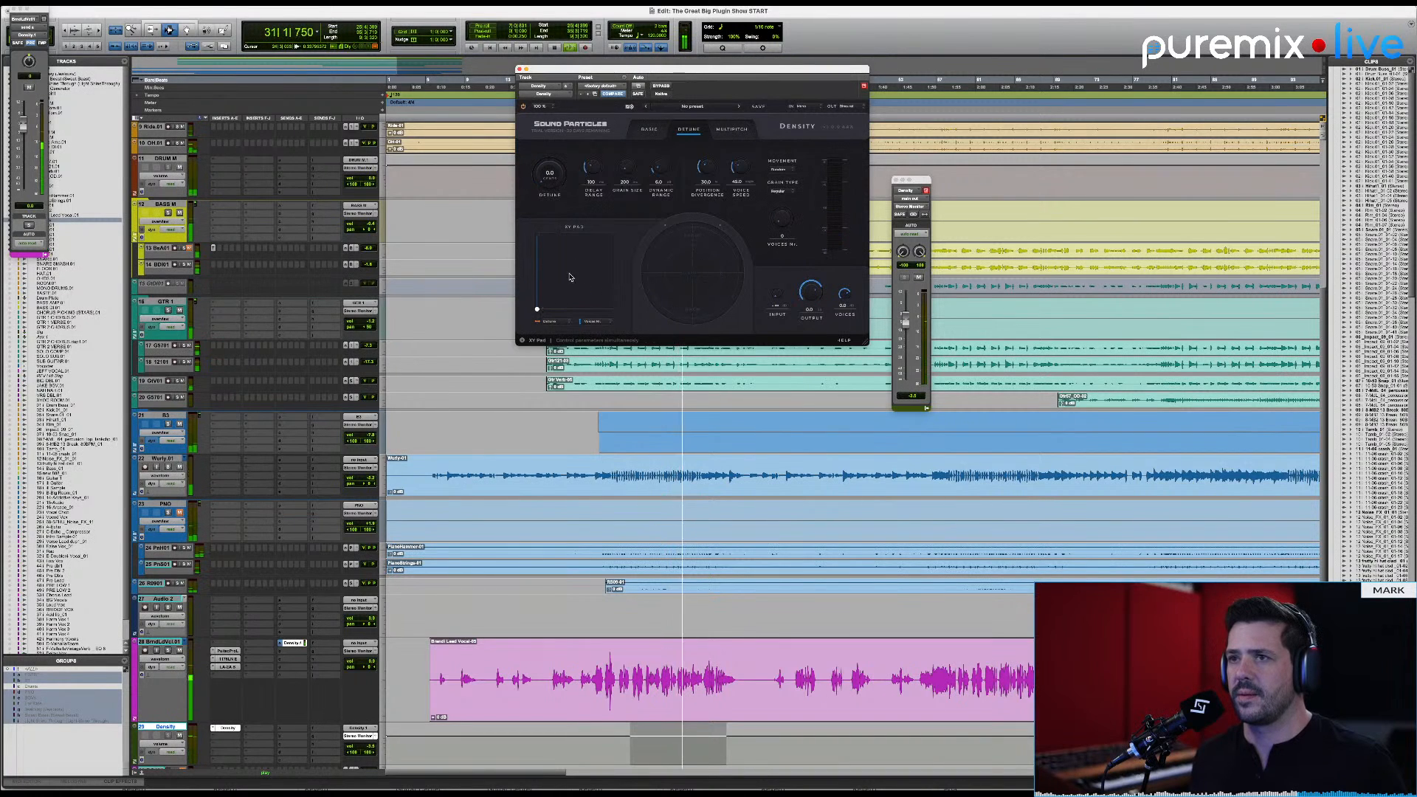
left_click_drag(593, 169, 599, 133)
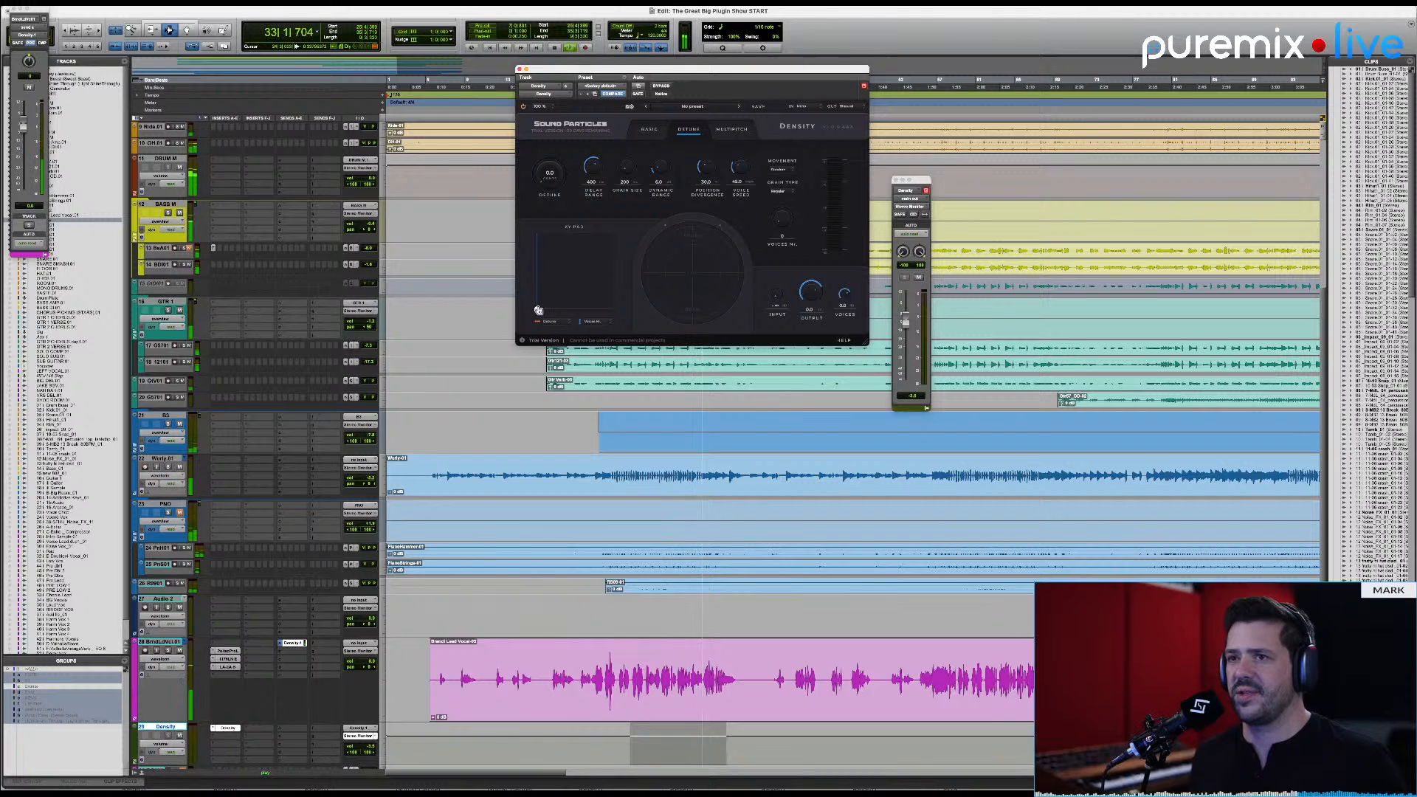
mouse_move(538, 310)
left_mouse_down()
mouse_move(606, 247)
mouse_move(558, 298)
mouse_move(560, 277)
mouse_move(544, 309)
mouse_move(590, 274)
mouse_move(591, 236)
mouse_move(574, 240)
mouse_move(578, 278)
mouse_move(564, 290)
mouse_move(590, 267)
mouse_move(580, 283)
mouse_move(560, 244)
mouse_move(538, 244)
mouse_move(534, 274)
mouse_move(518, 234)
mouse_move(522, 281)
mouse_move(525, 251)
mouse_move(573, 275)
mouse_move(562, 321)
mouse_move(541, 331)
left_mouse_up()
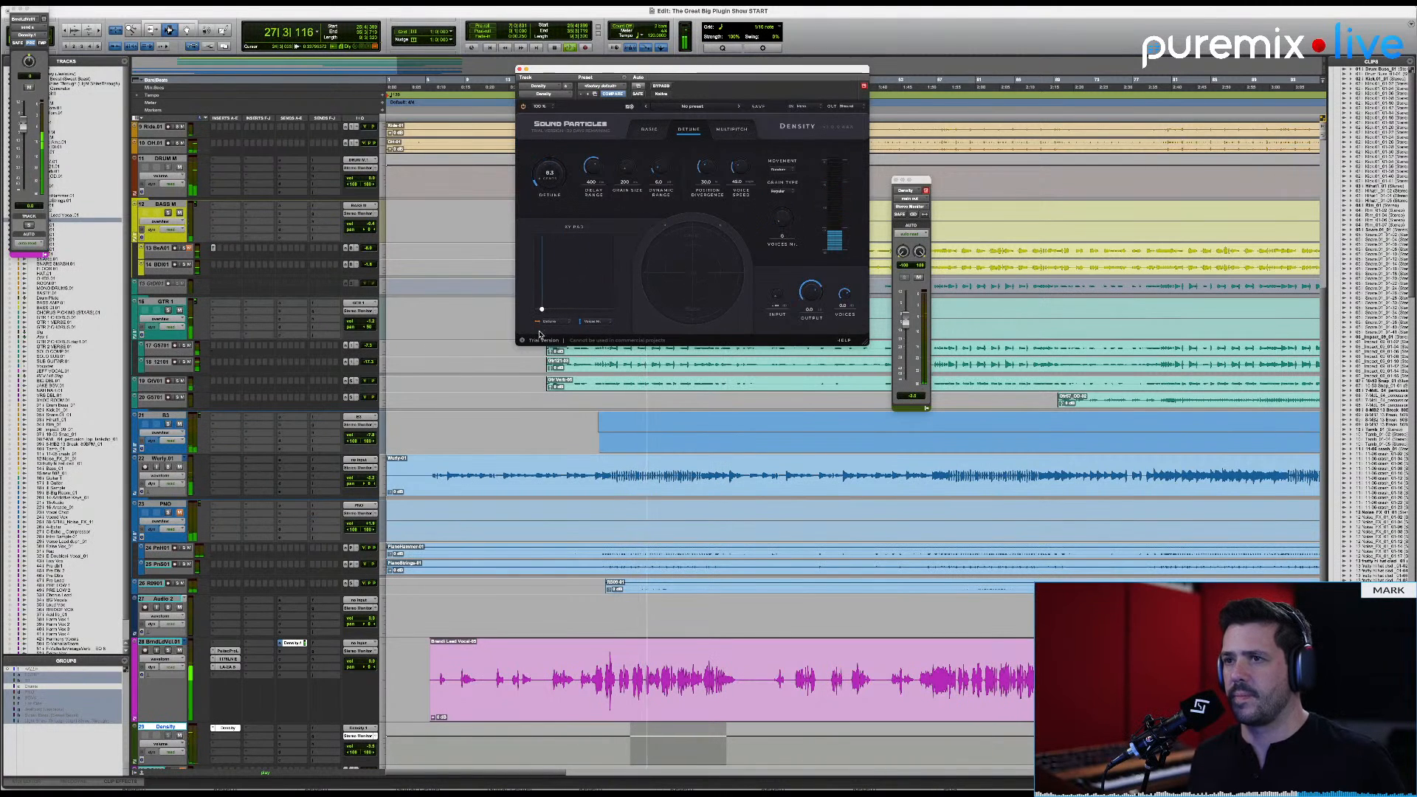
key("space")
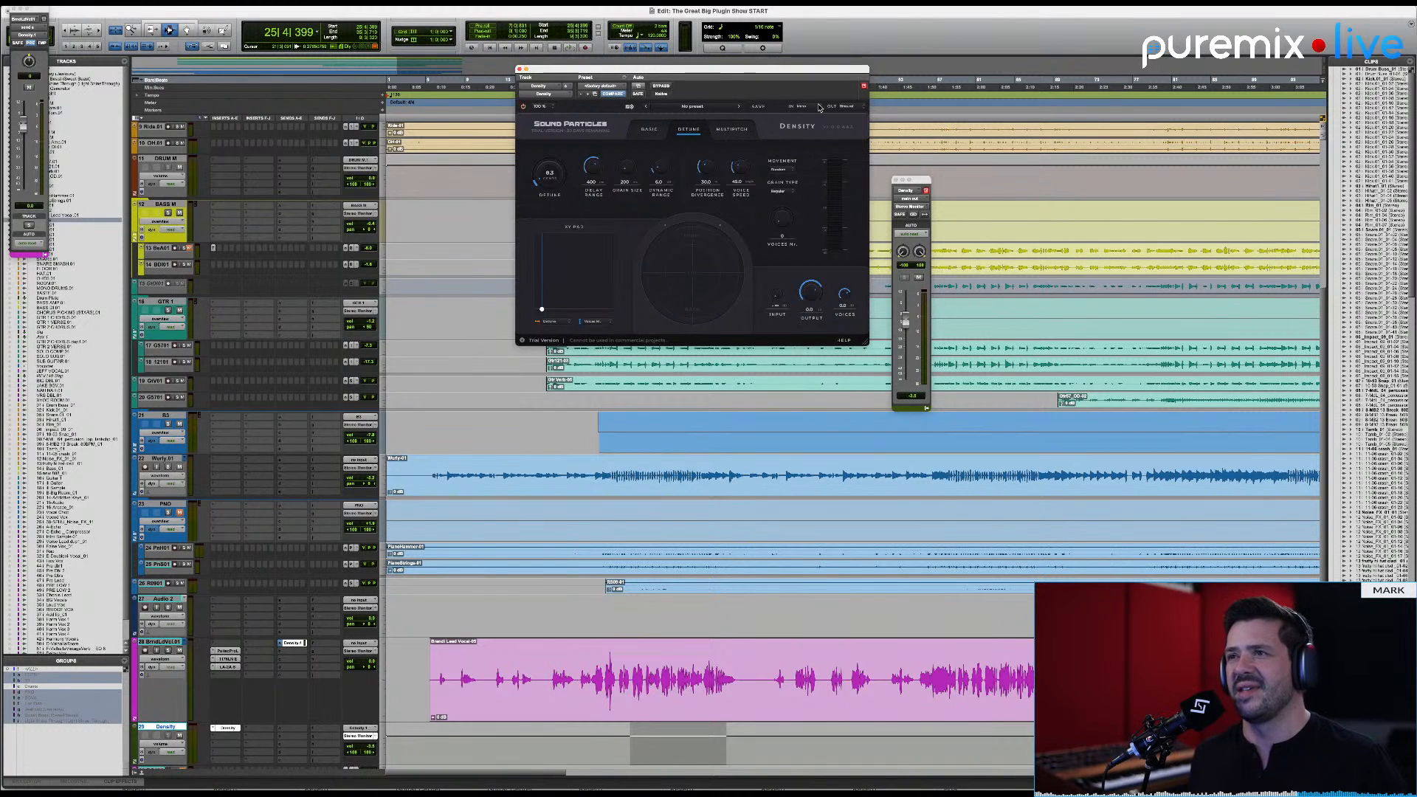
Step: Switch Density from Detune to Multipitch mode
left_click(731, 129)
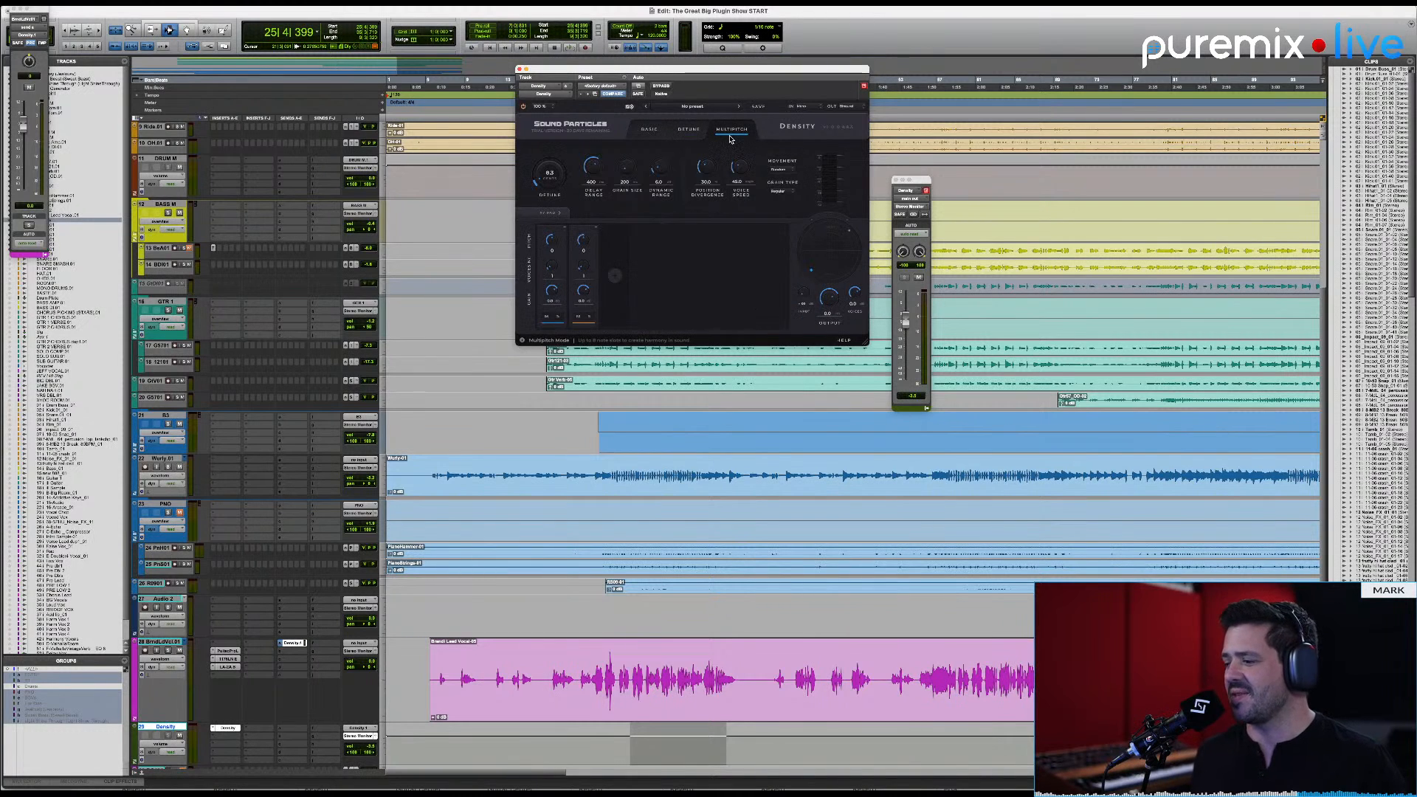
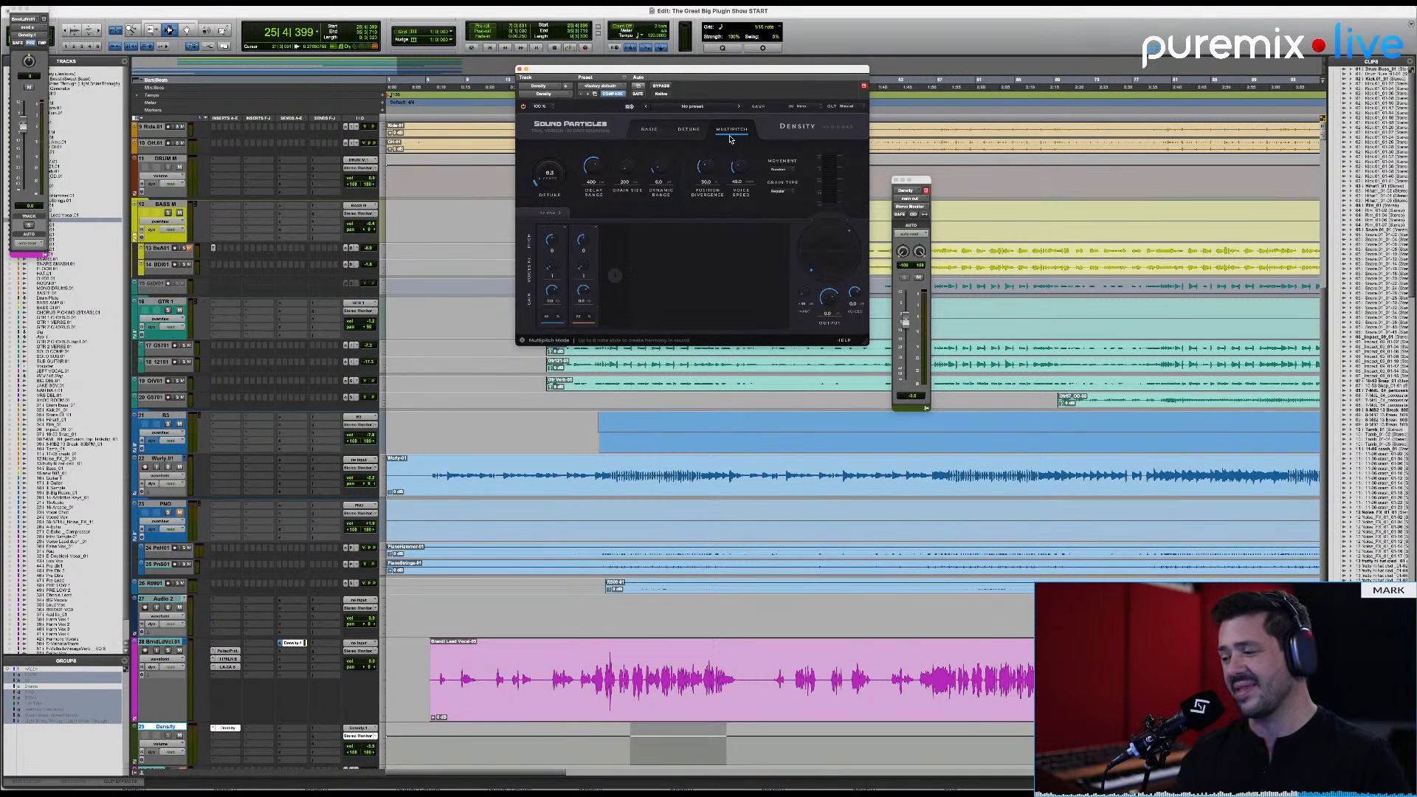
Step: Look over Density's Detune and Basic modes again and return to Multipitch
left_click(689, 133)
left_click(651, 132)
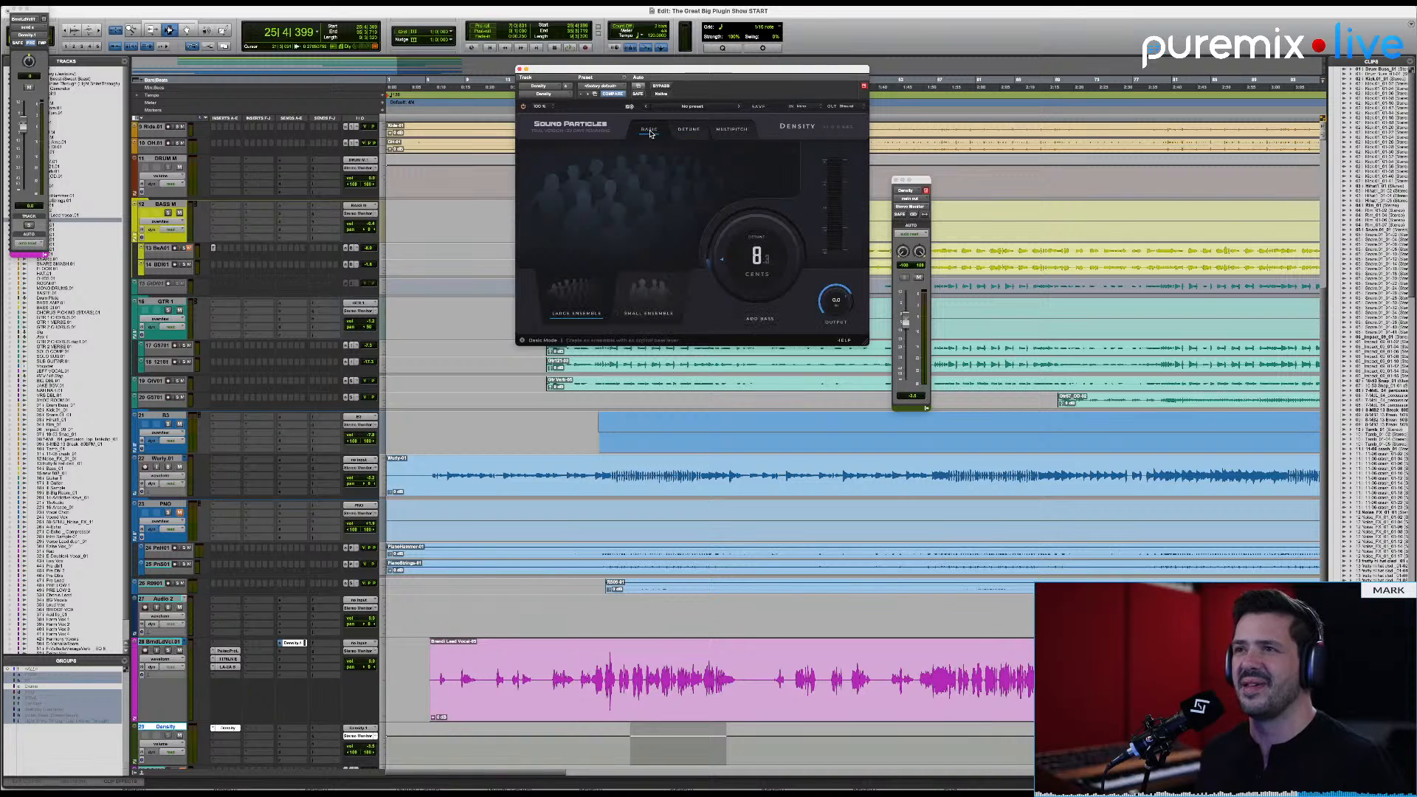
left_click(690, 131)
left_click(727, 133)
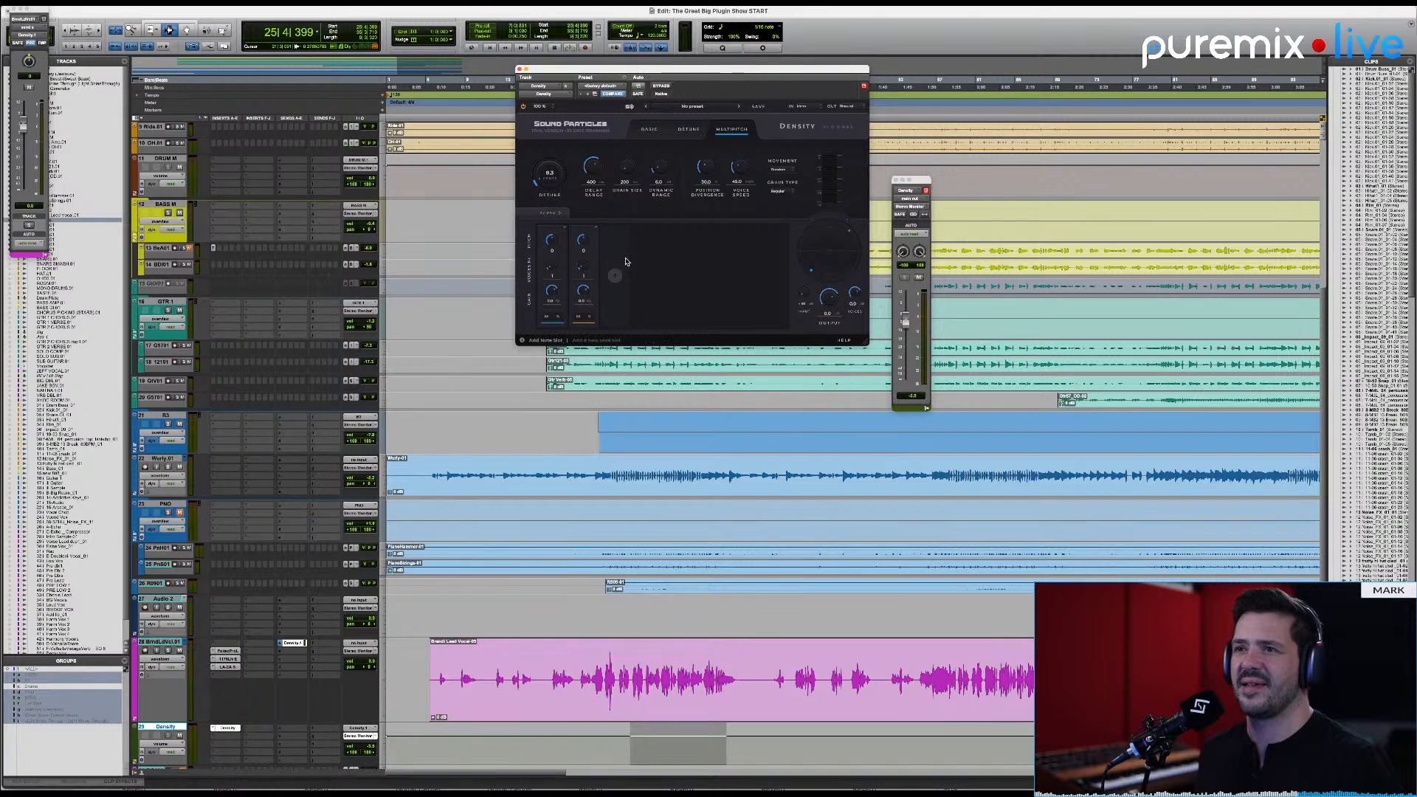
Step: Load the Instant History preset in Density and set its output format to Binaural
left_click(701, 107)
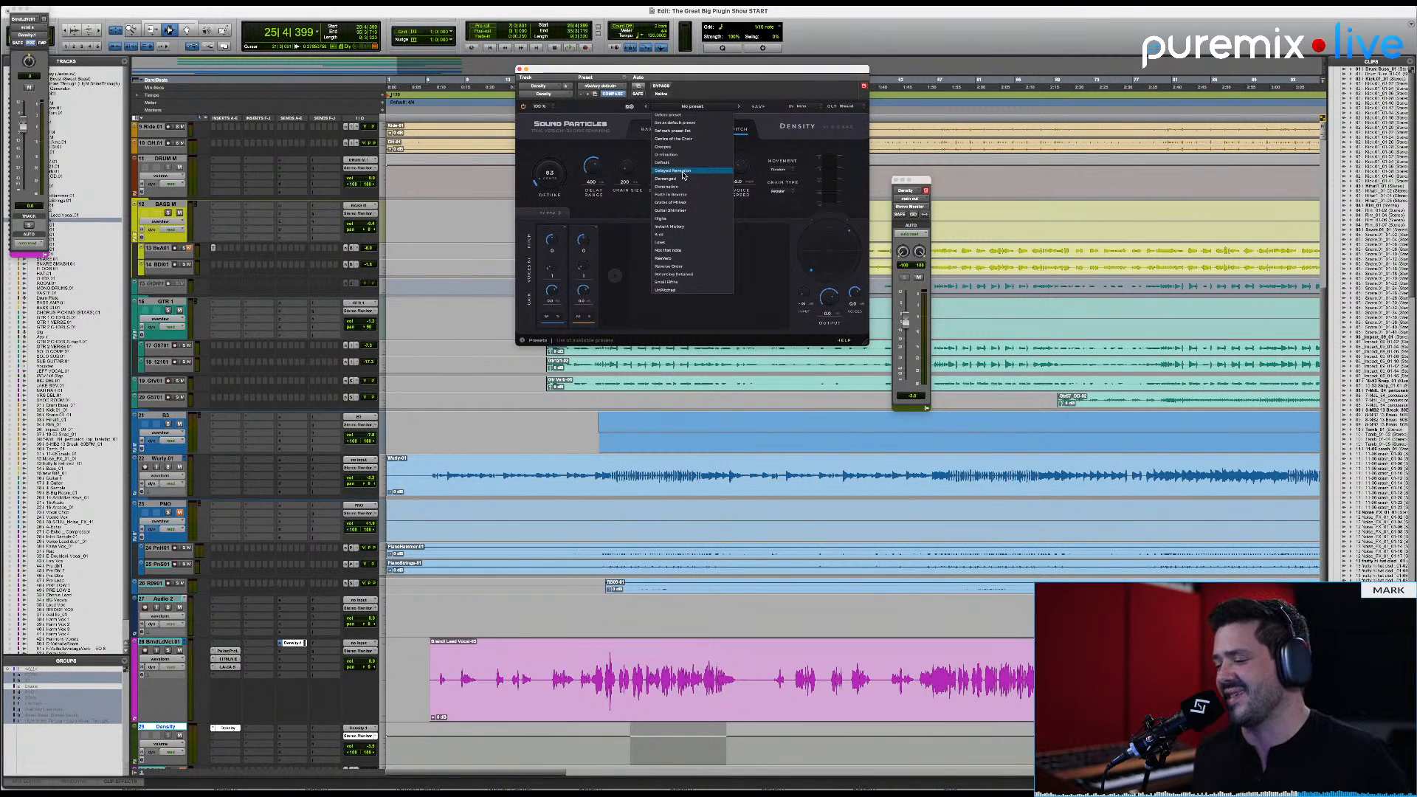
left_click(695, 229)
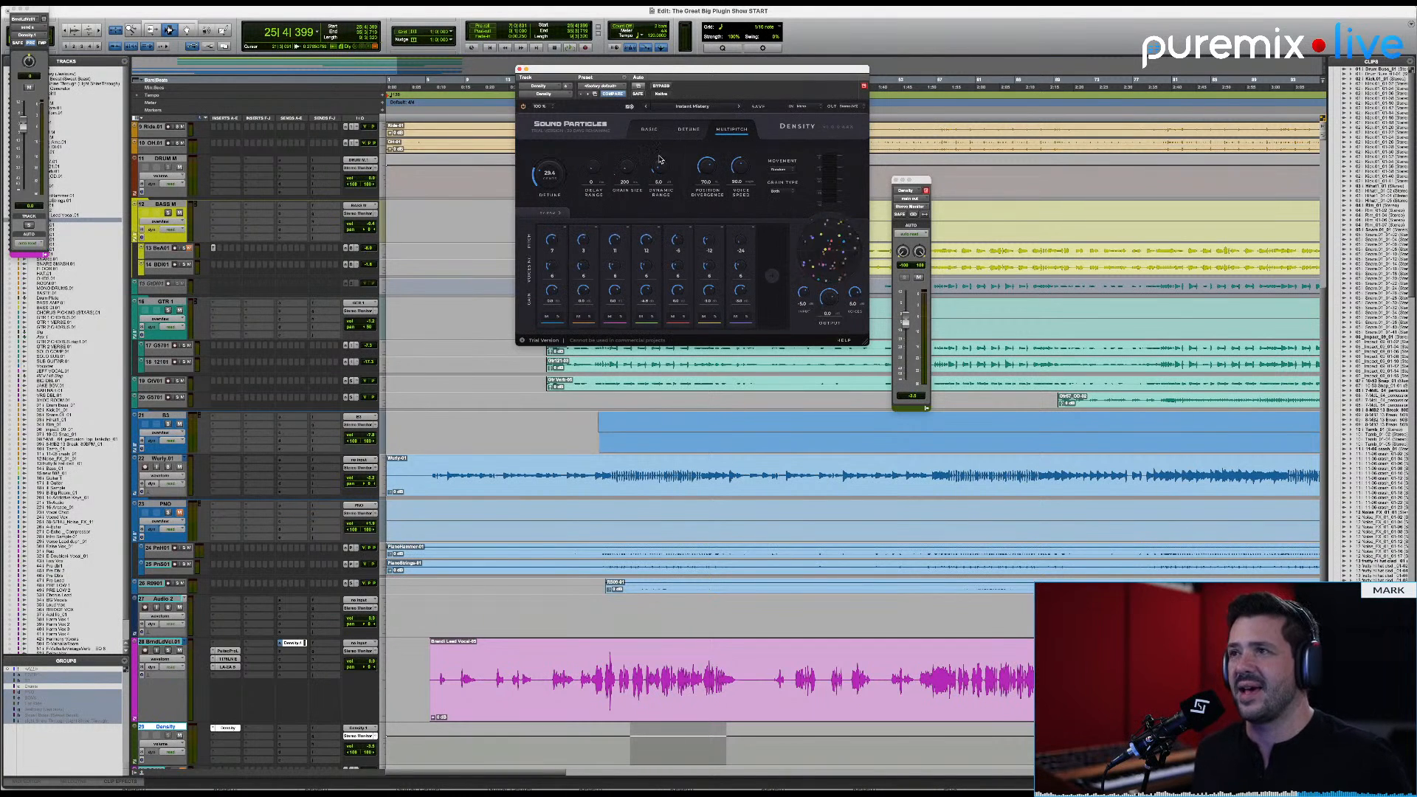
left_click(845, 107)
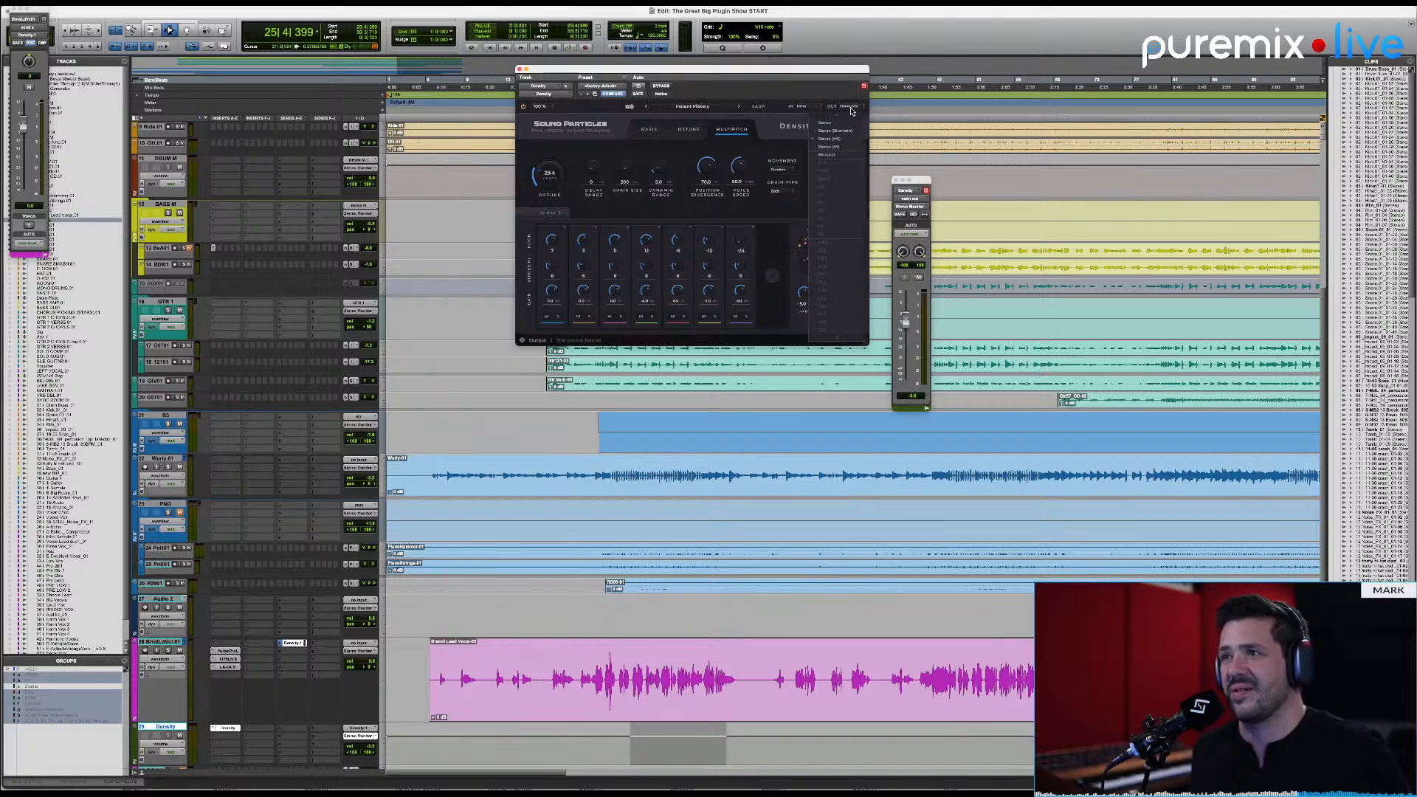
left_click(836, 155)
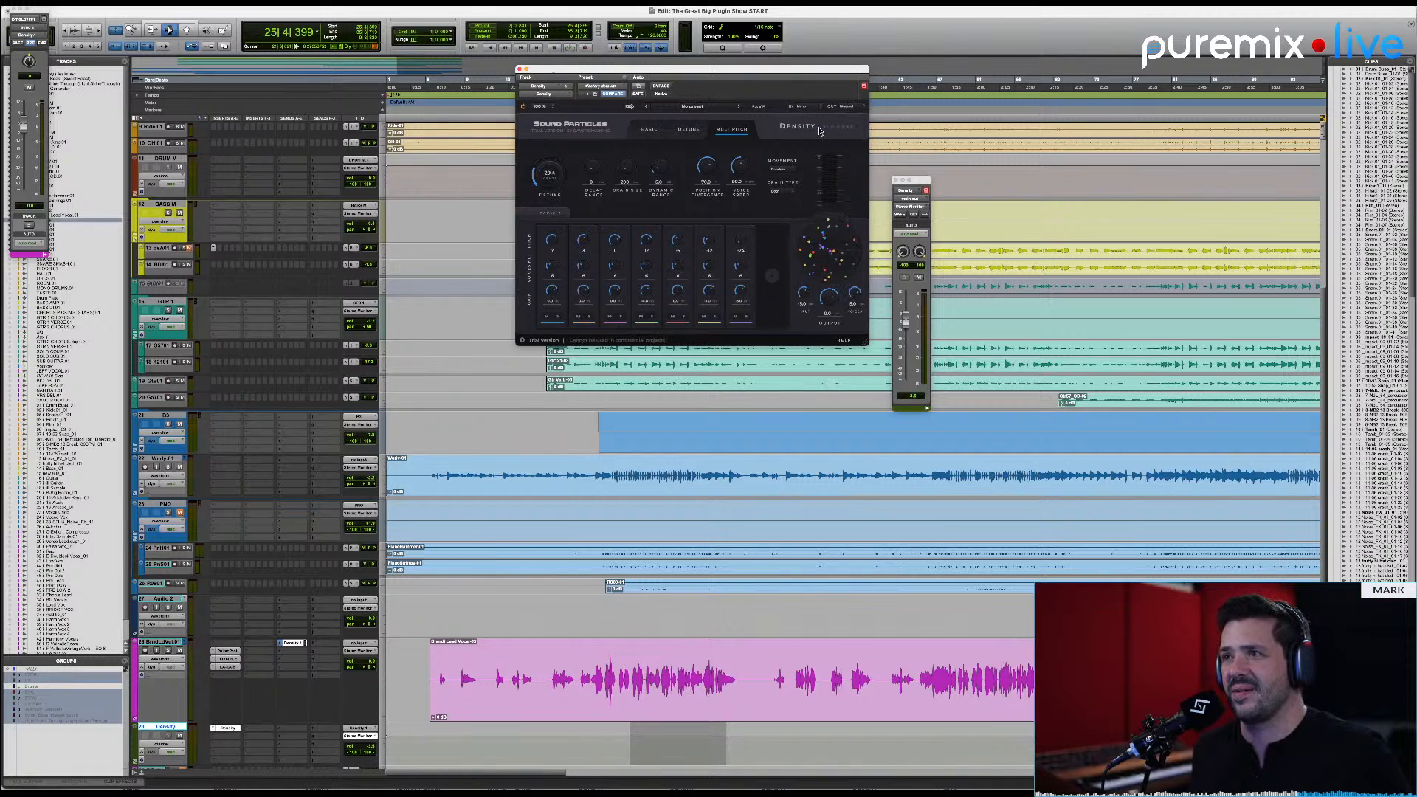
Step: Return Density to the stereo output variant loaded by the preset and play the vocal passage
left_click(846, 106)
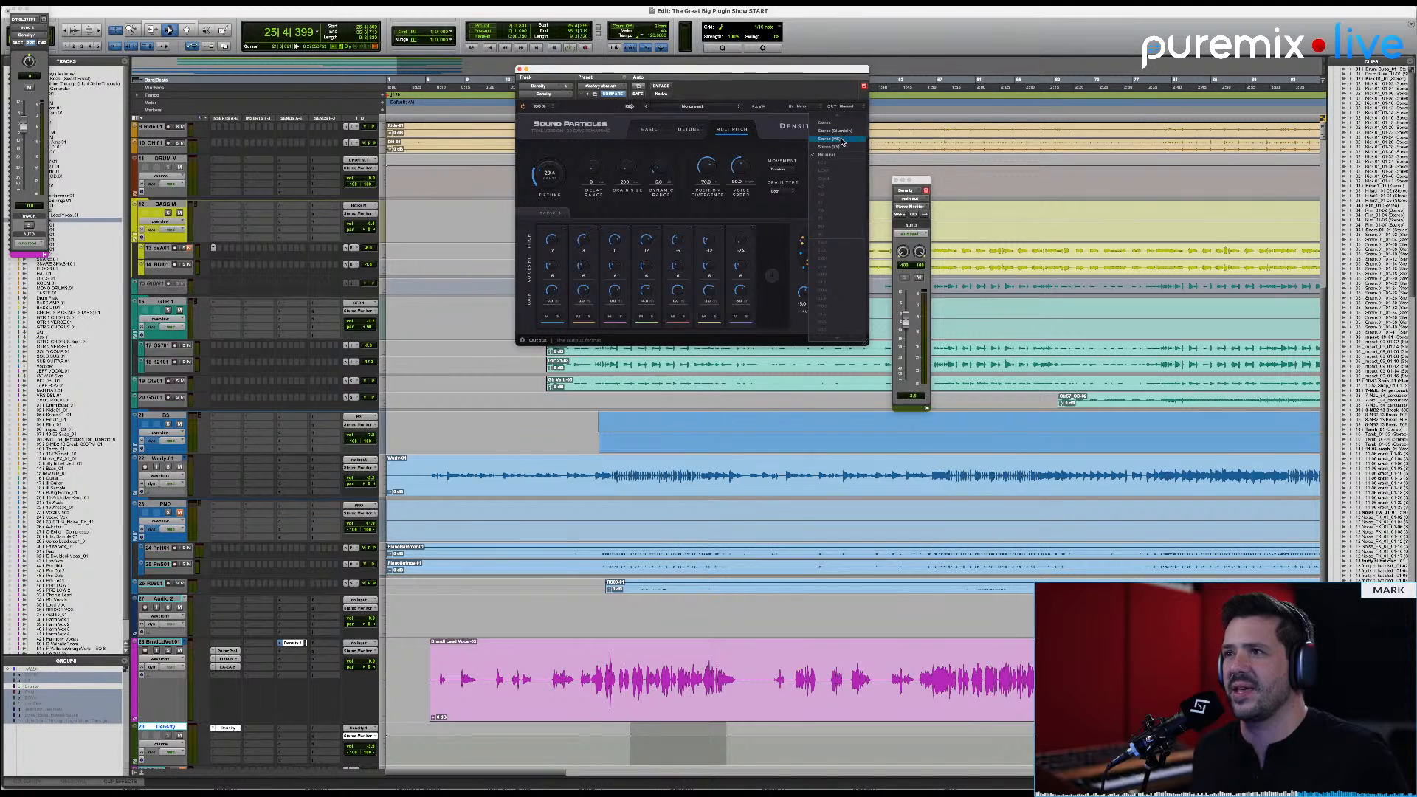
left_click(842, 140)
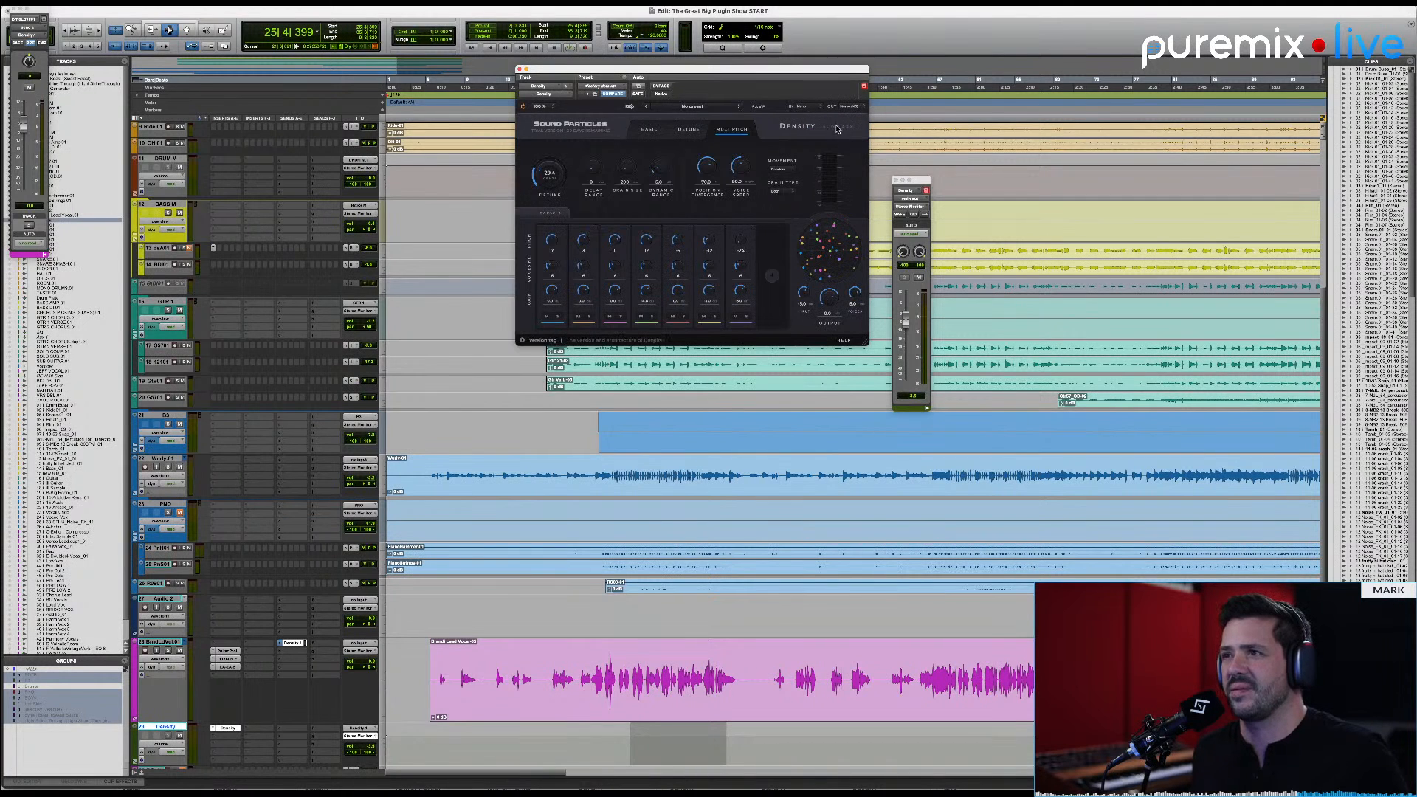
key("space")
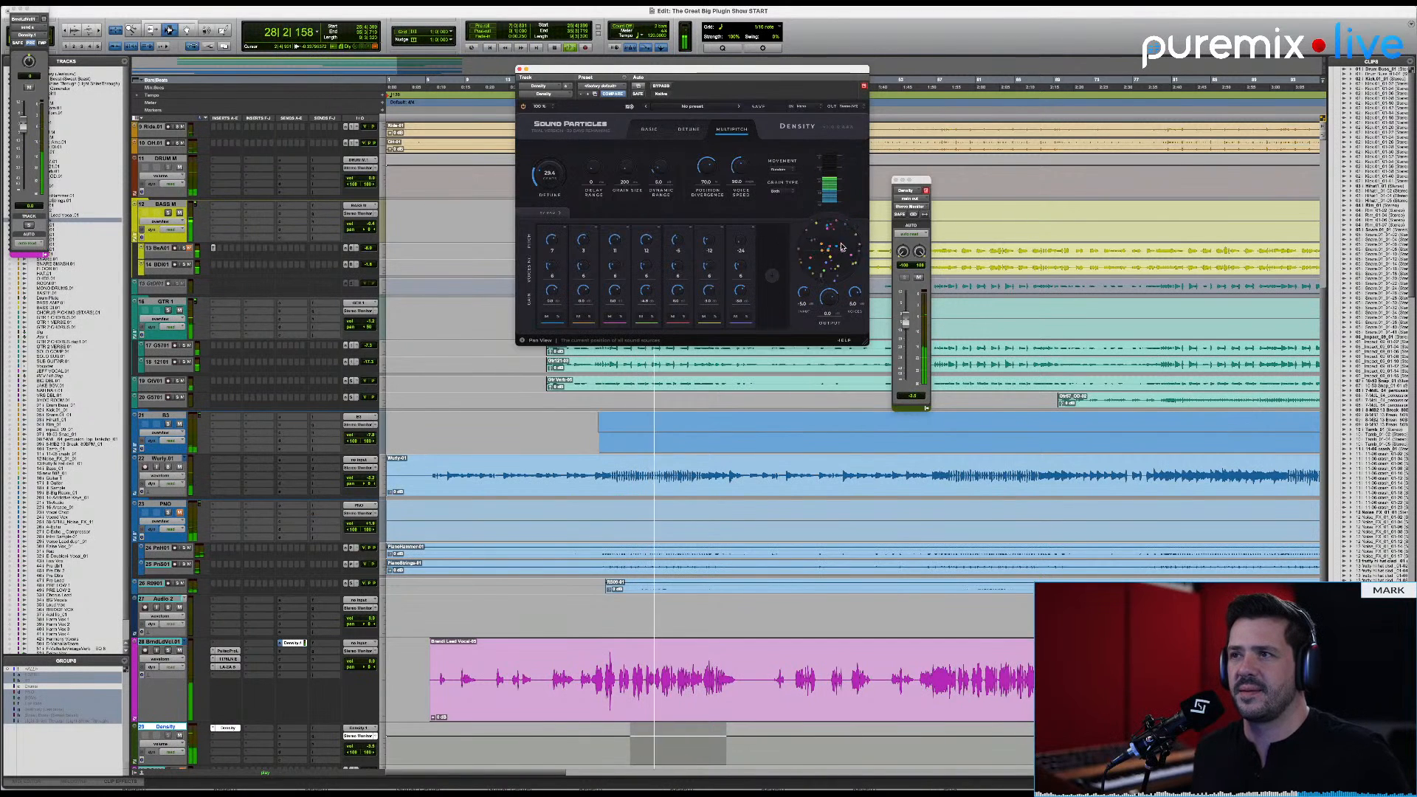
key("space")
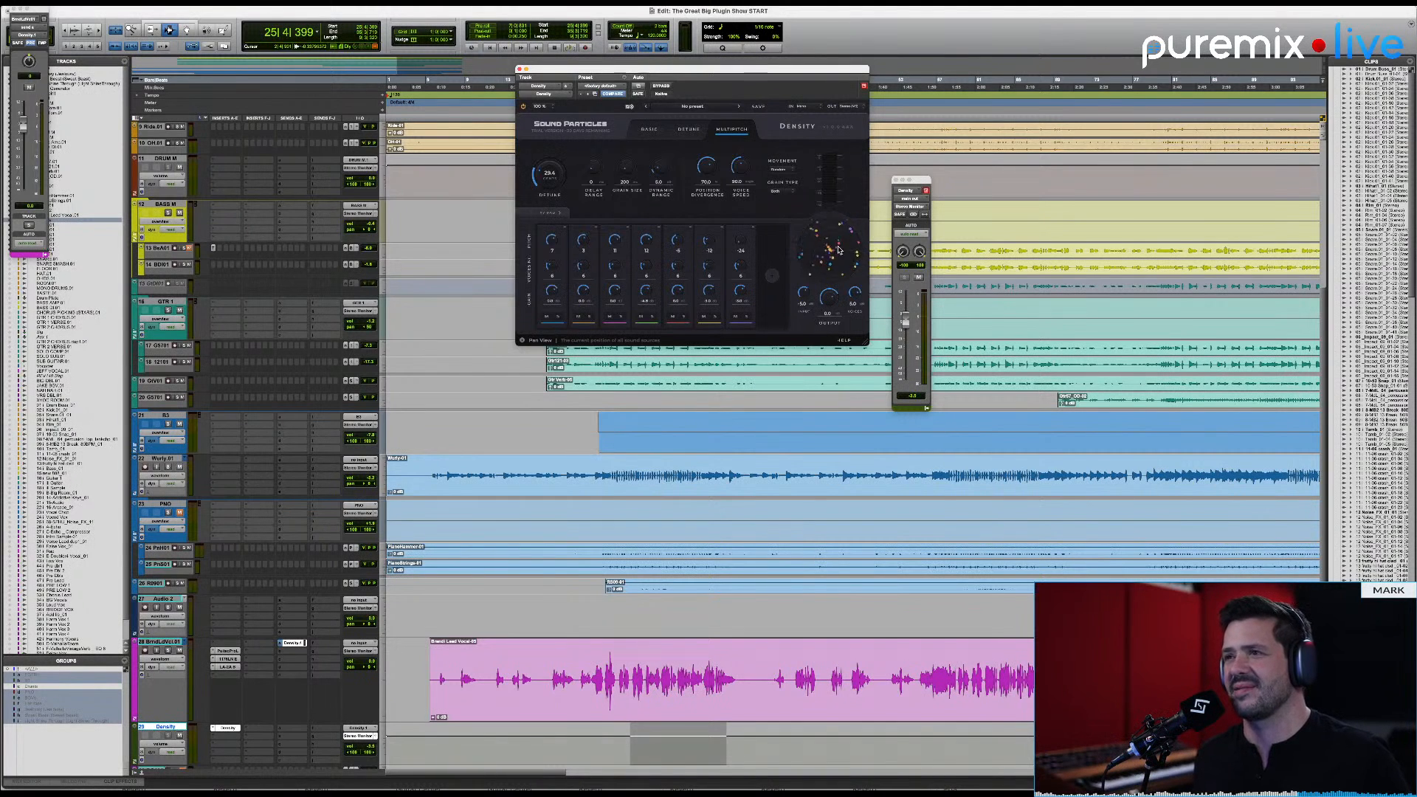
Step: Replay the passage and switch Density's output format to Binaural during playback to compare the sound
key("space")
left_click(857, 108)
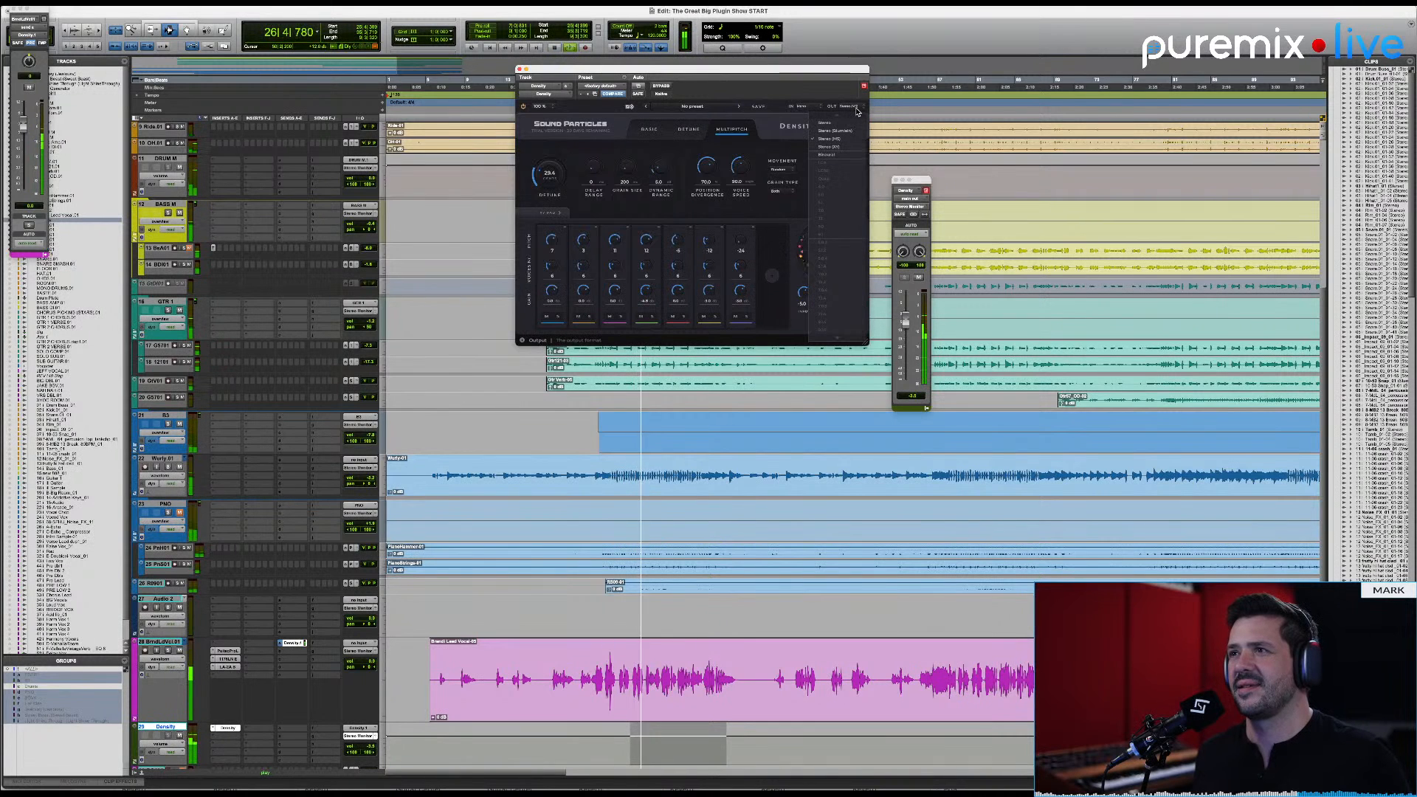
left_click(845, 162)
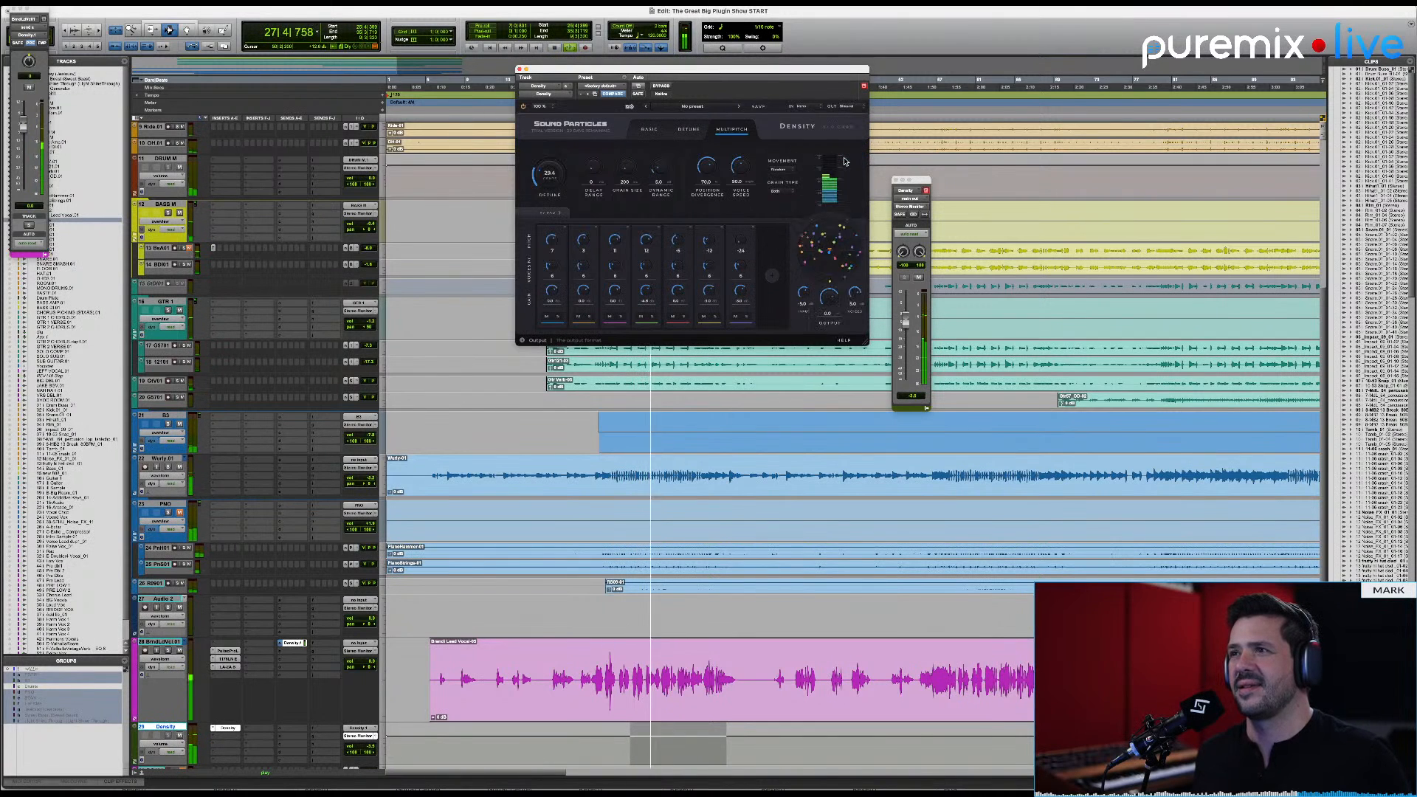
left_click(849, 107)
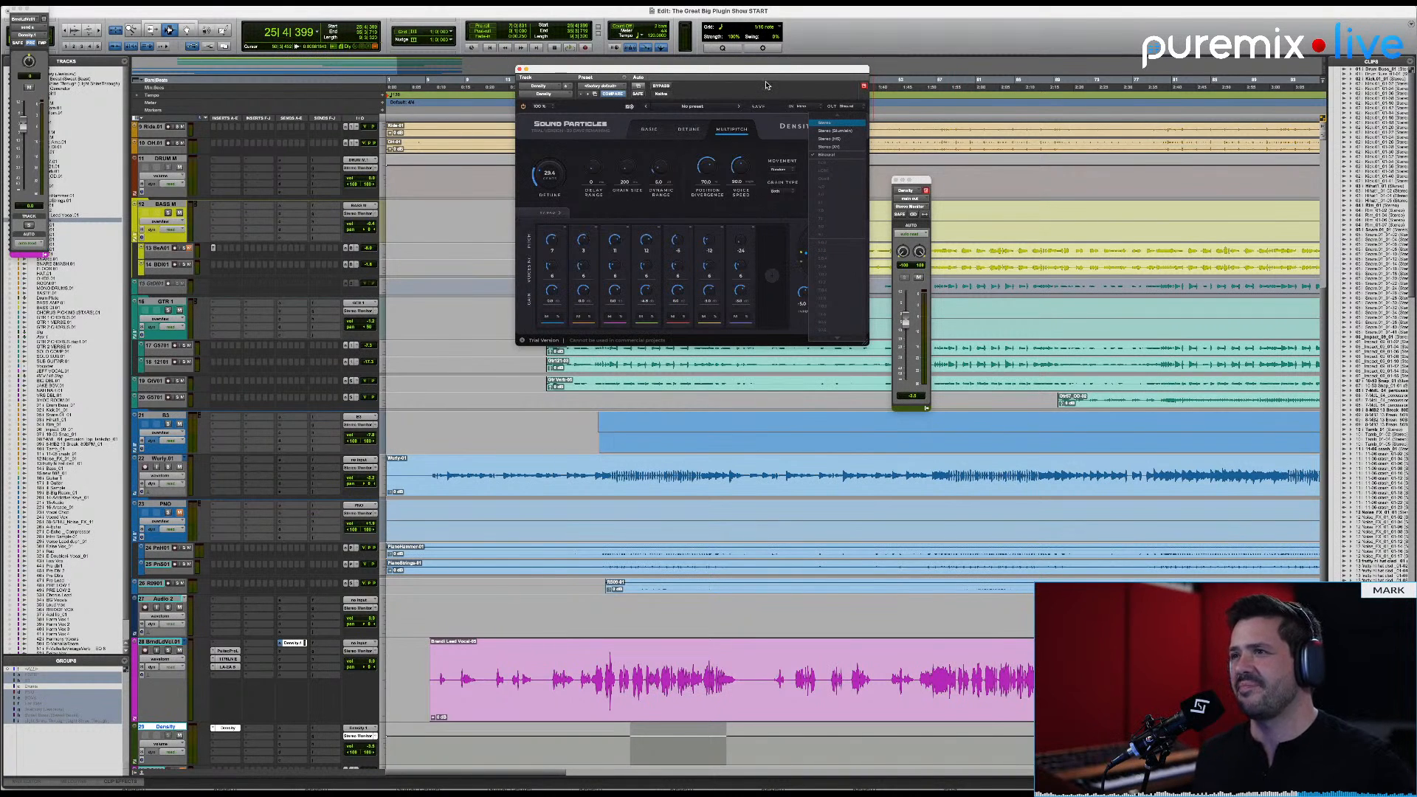
left_click(856, 107)
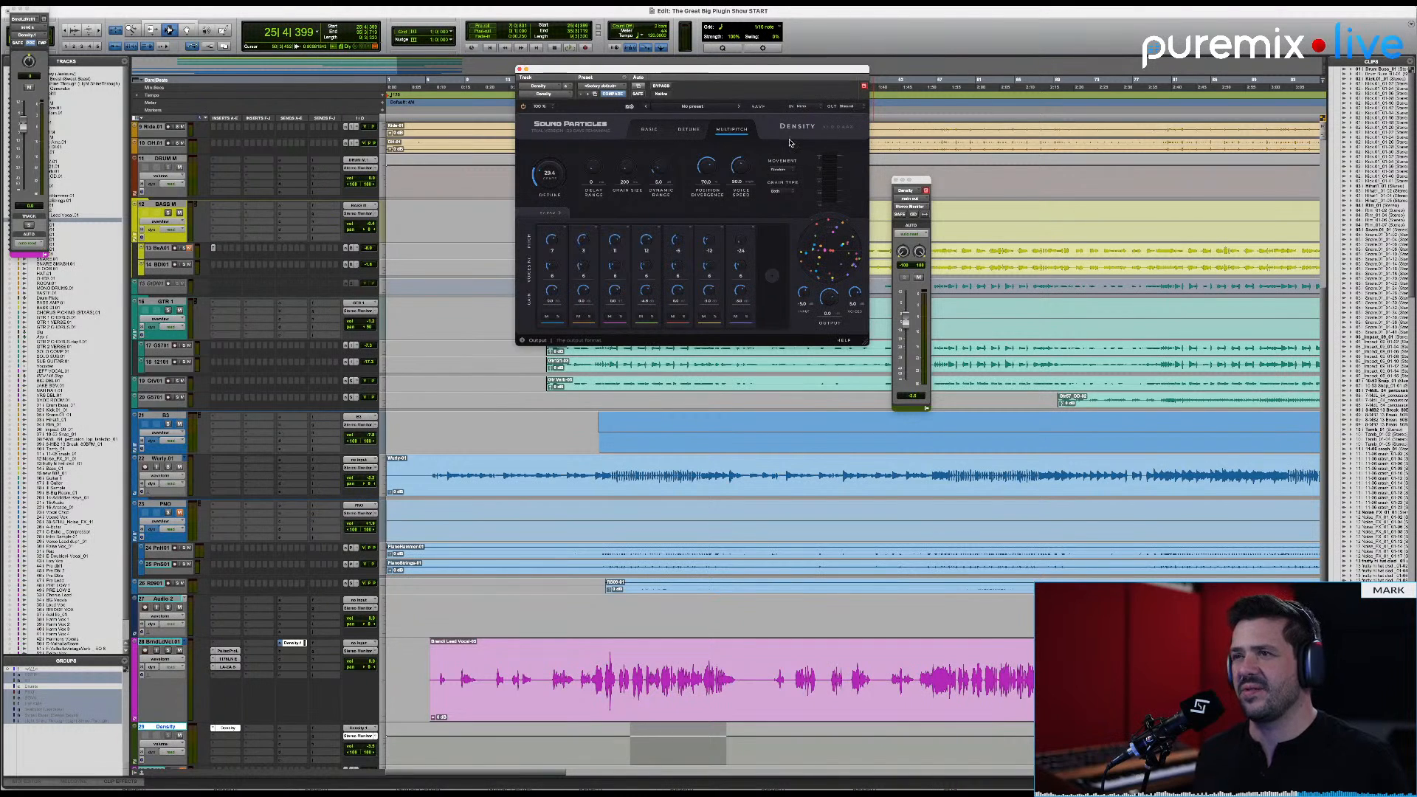
Step: Remove the Density insert and delete the Density aux track
left_click(213, 730)
left_click(244, 679)
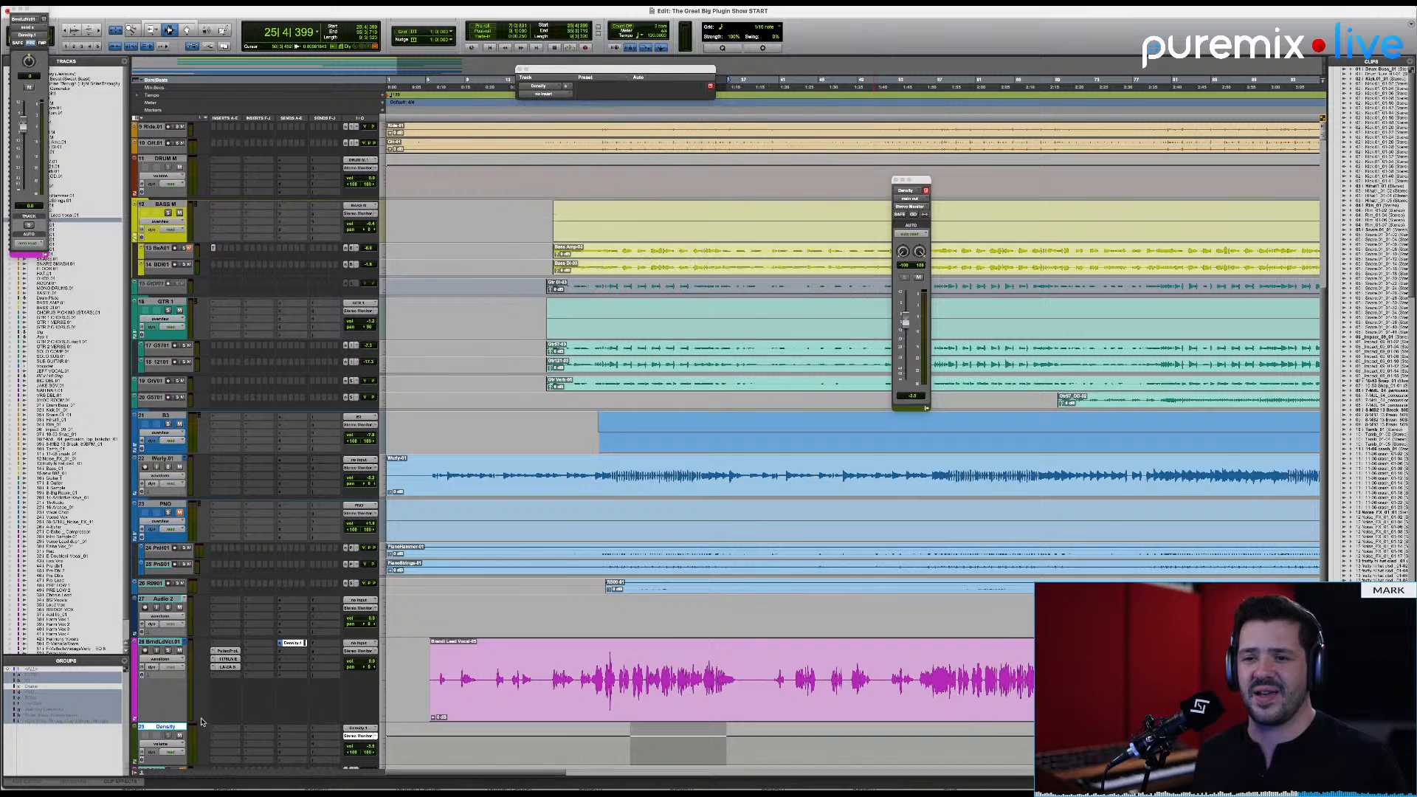
right_click(161, 729)
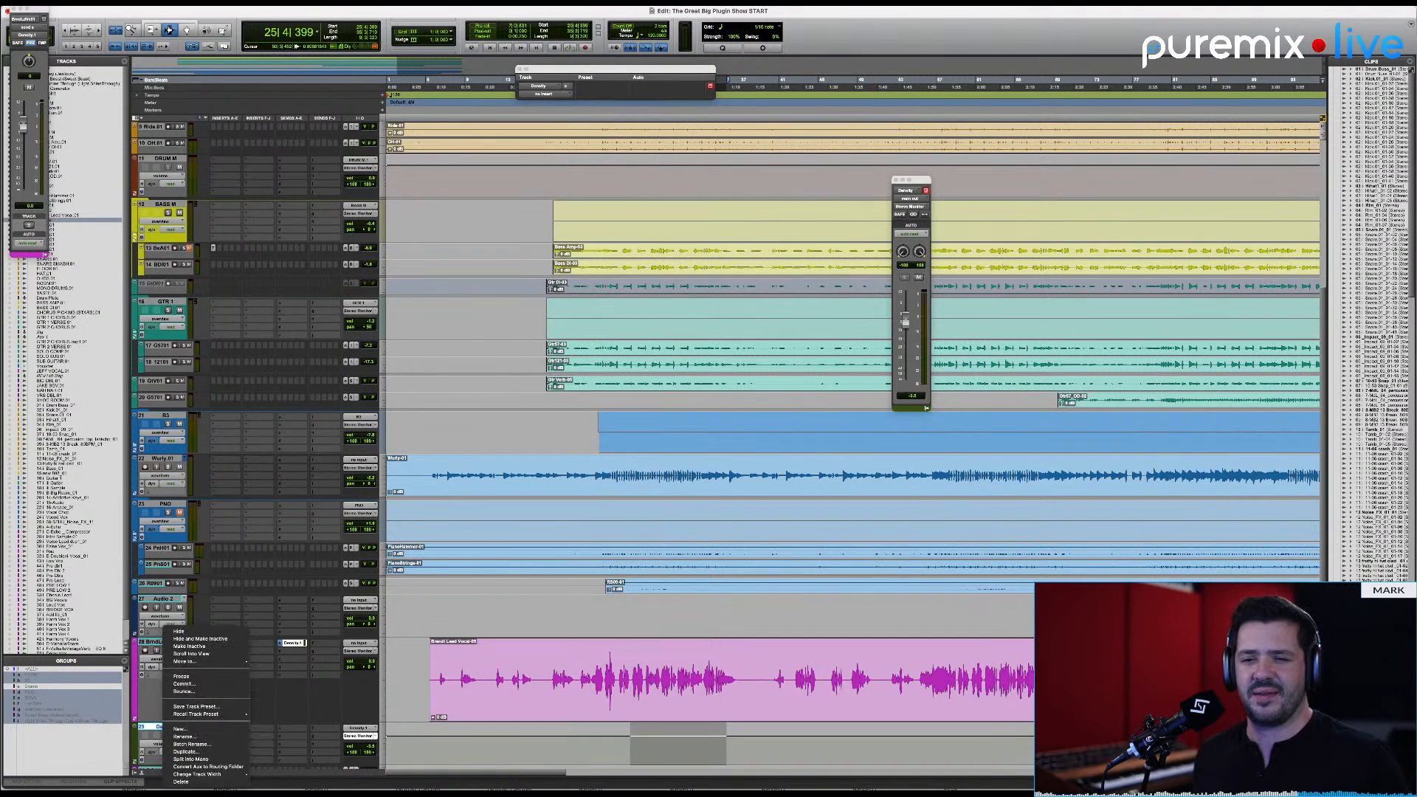
left_click(191, 784)
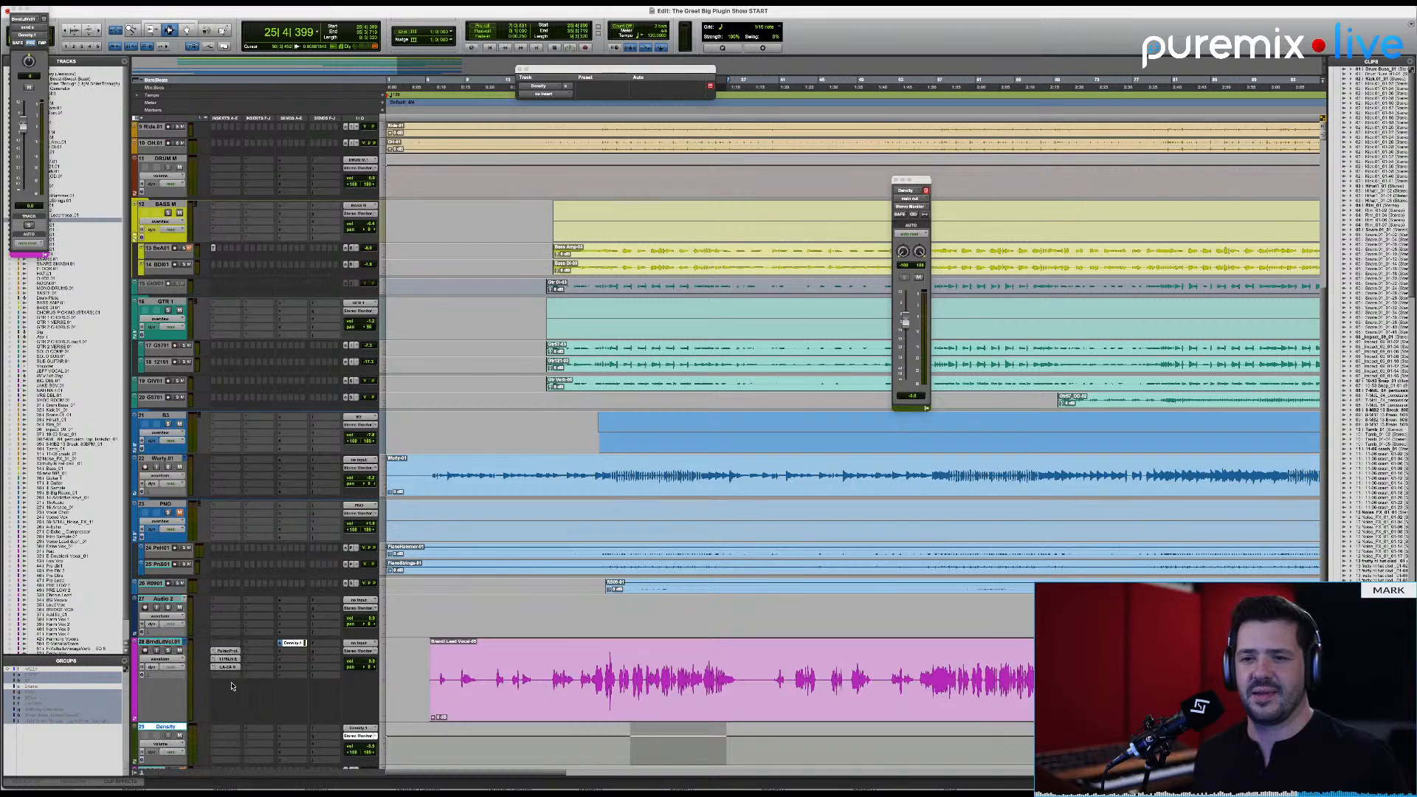
Step: Clear the lead vocal track's send to the deleted Density aux
left_click(280, 643)
left_click(293, 611)
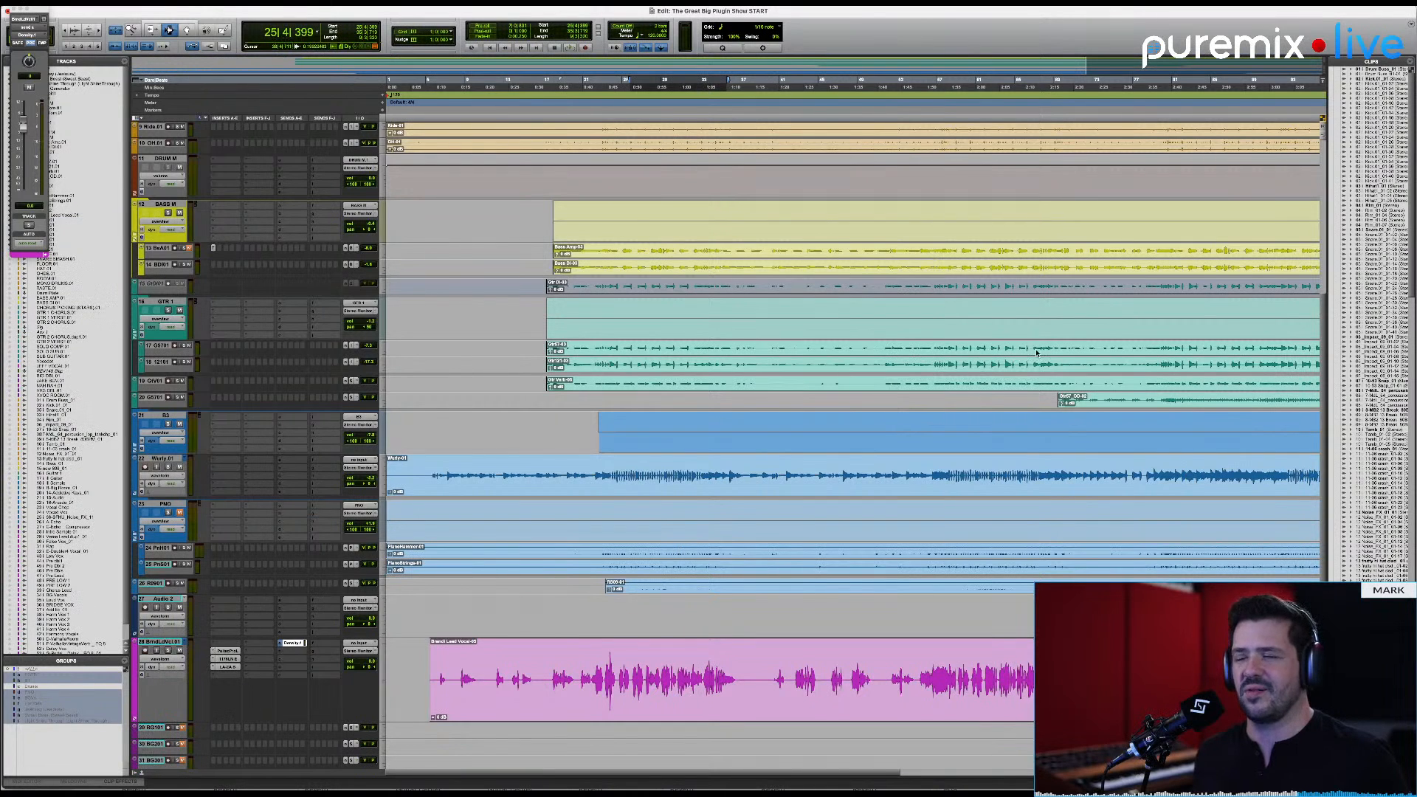
left_click(810, 309)
Step: Recall the Light Shine Through memory location and locate the song's clips on the timeline
key("super+5")
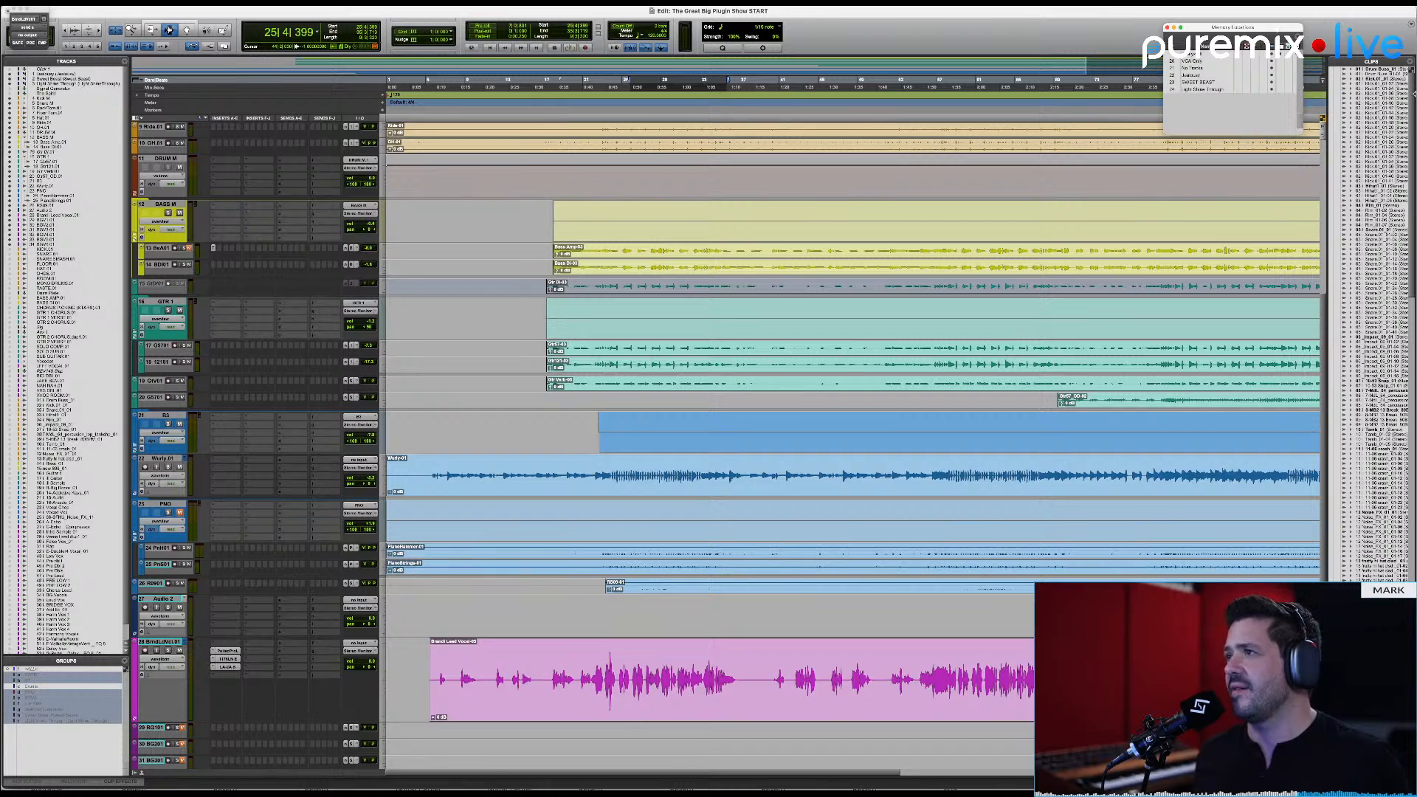
left_click(1217, 92)
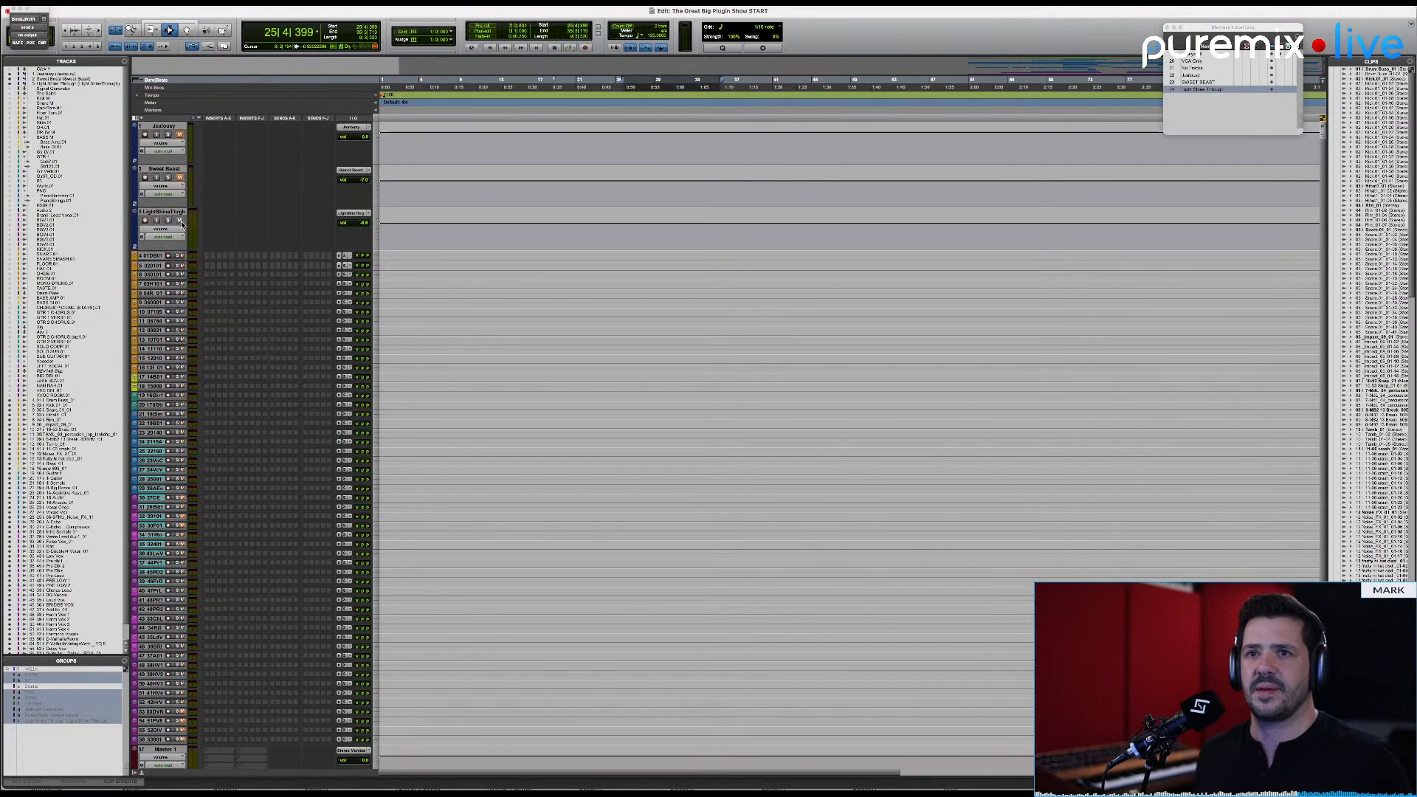
left_click(683, 499)
key("Tab")
scroll(806, 484, "right", 10)
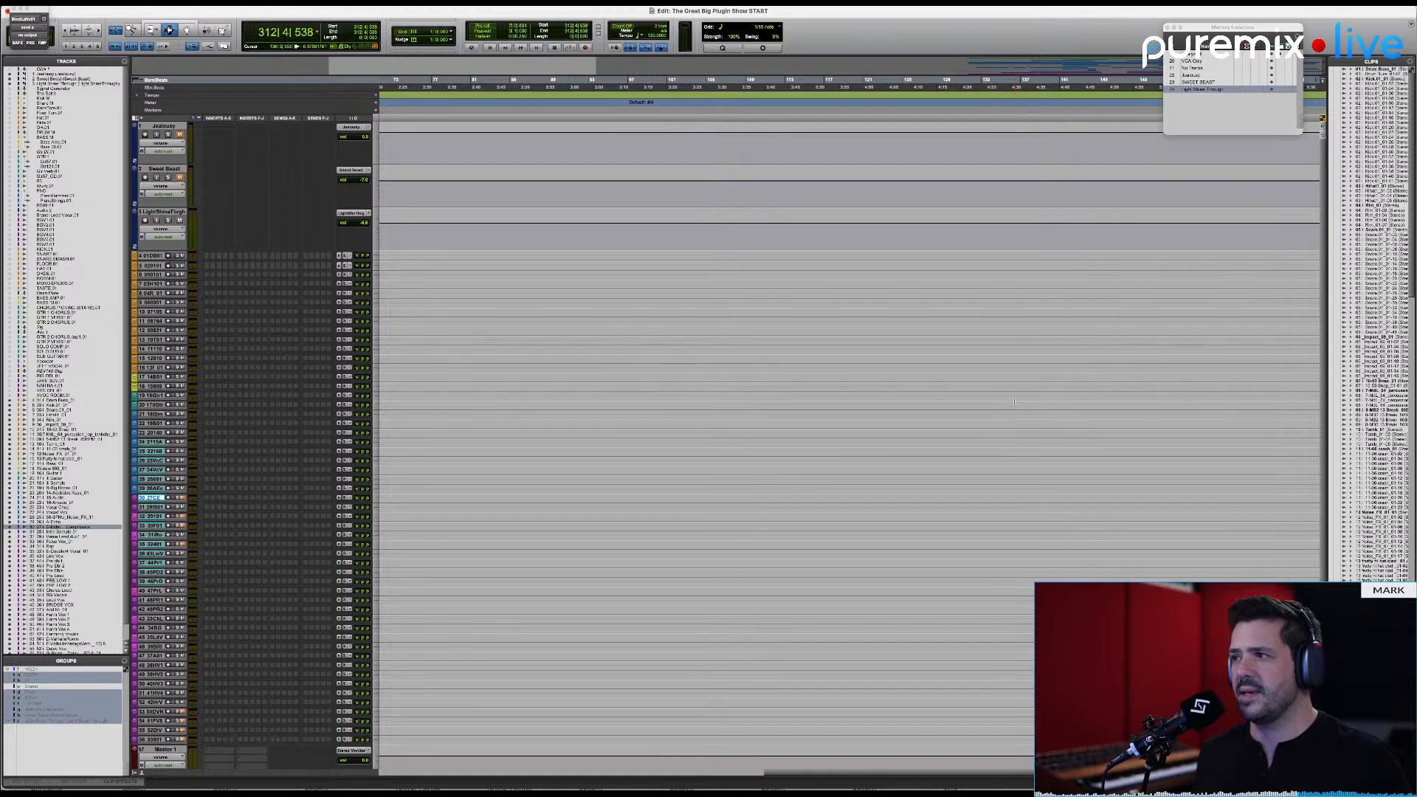
key("alt+a")
scroll(1066, 561, "down", 3)
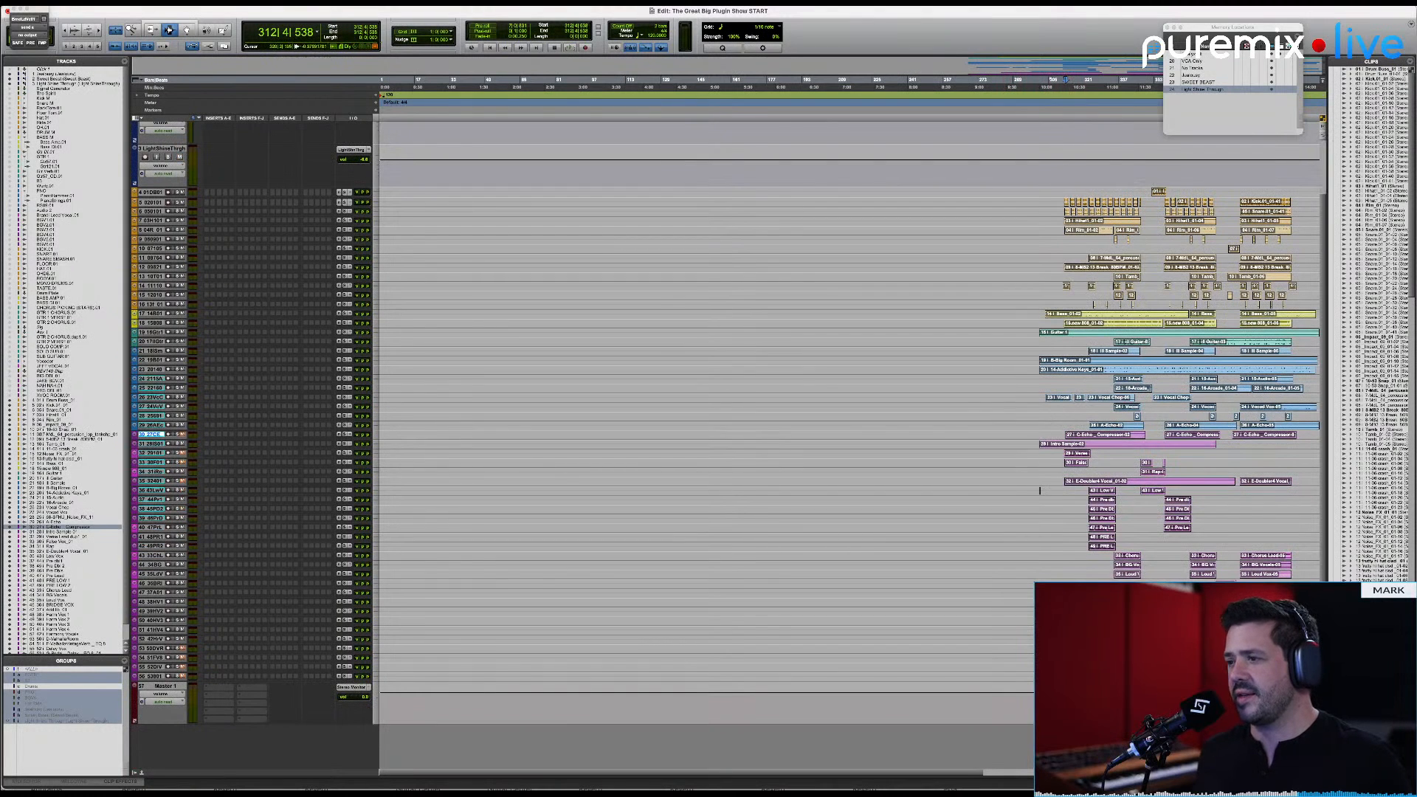
Step: Find the verse lead vocal clip near bar 313 and enlarge its track height
left_click(1077, 611)
key("t")
key("t")
key("t")
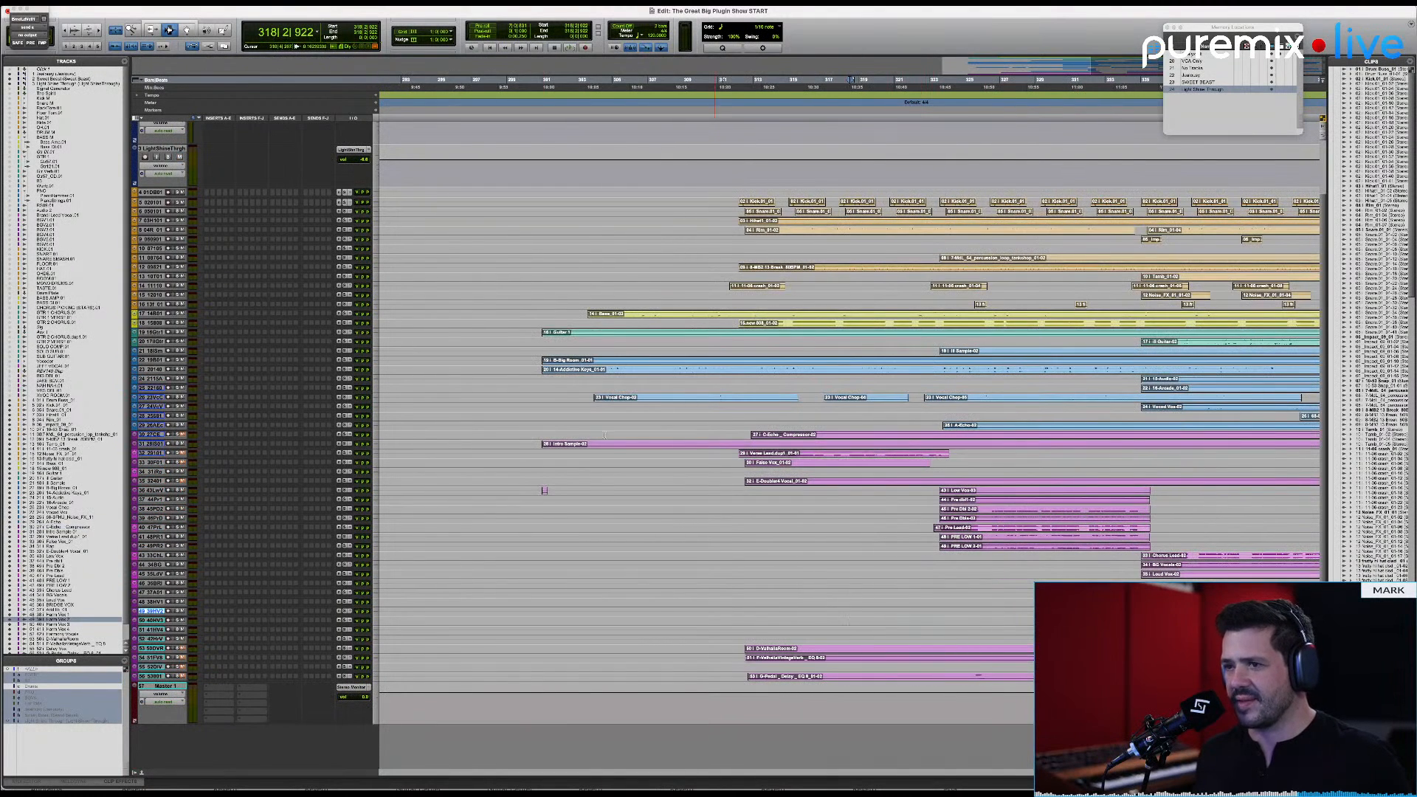
left_click(771, 454)
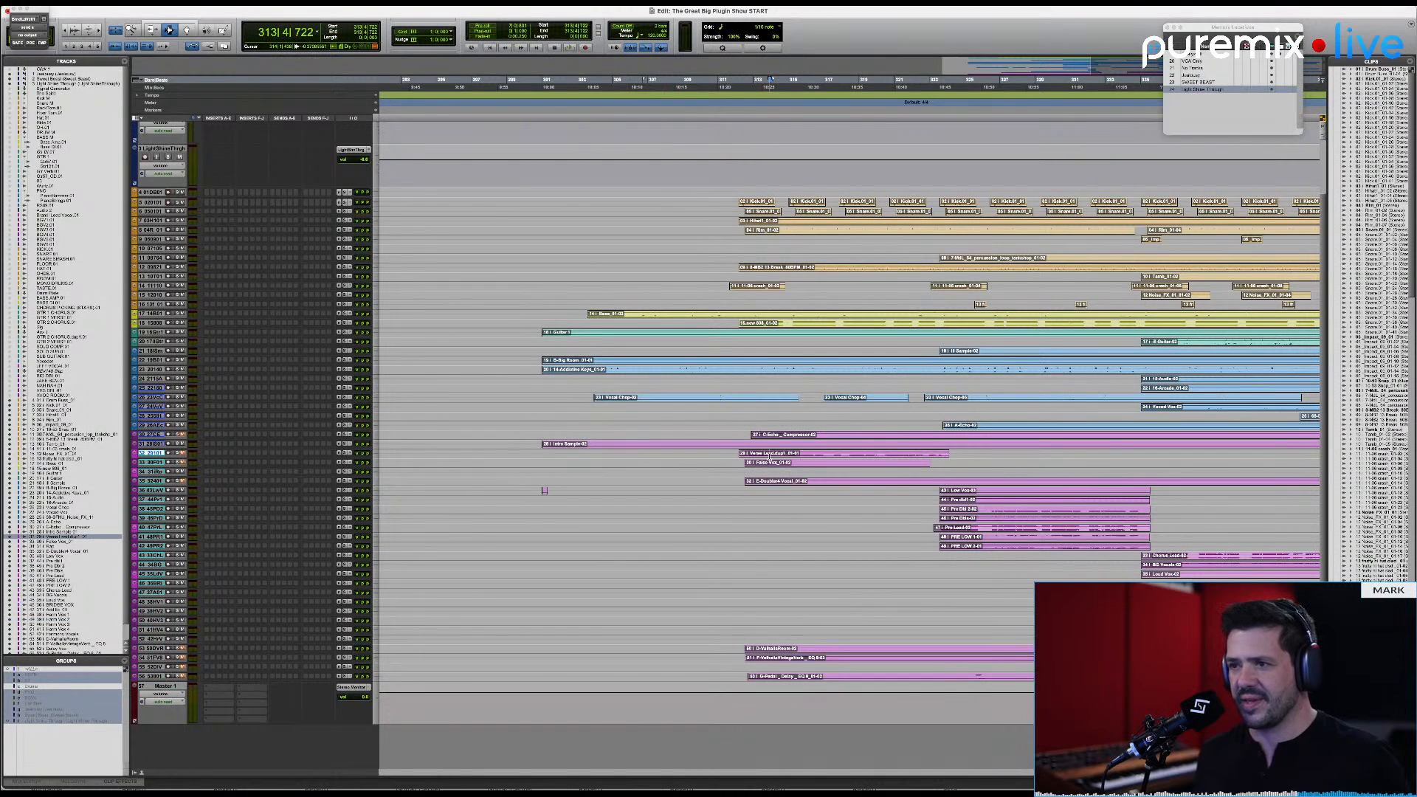
key("Left")
key("ctrl+Up")
key("ctrl+Up")
key("ctrl+Up")
key("ctrl+Up")
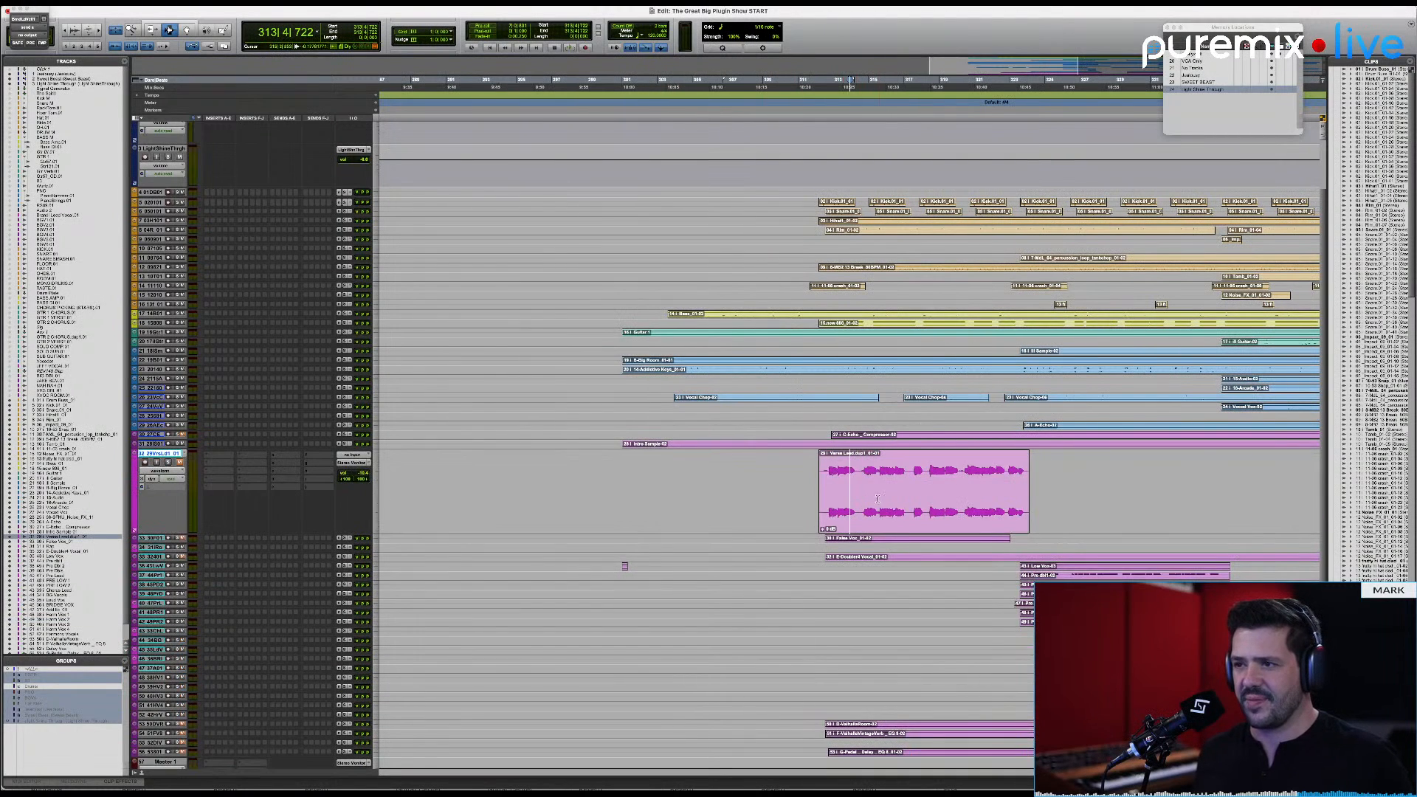
Step: Audition the verse lead vocal, playing a short selection in the clip and then the passage from about bar 313
left_click_drag(879, 485, 904, 485)
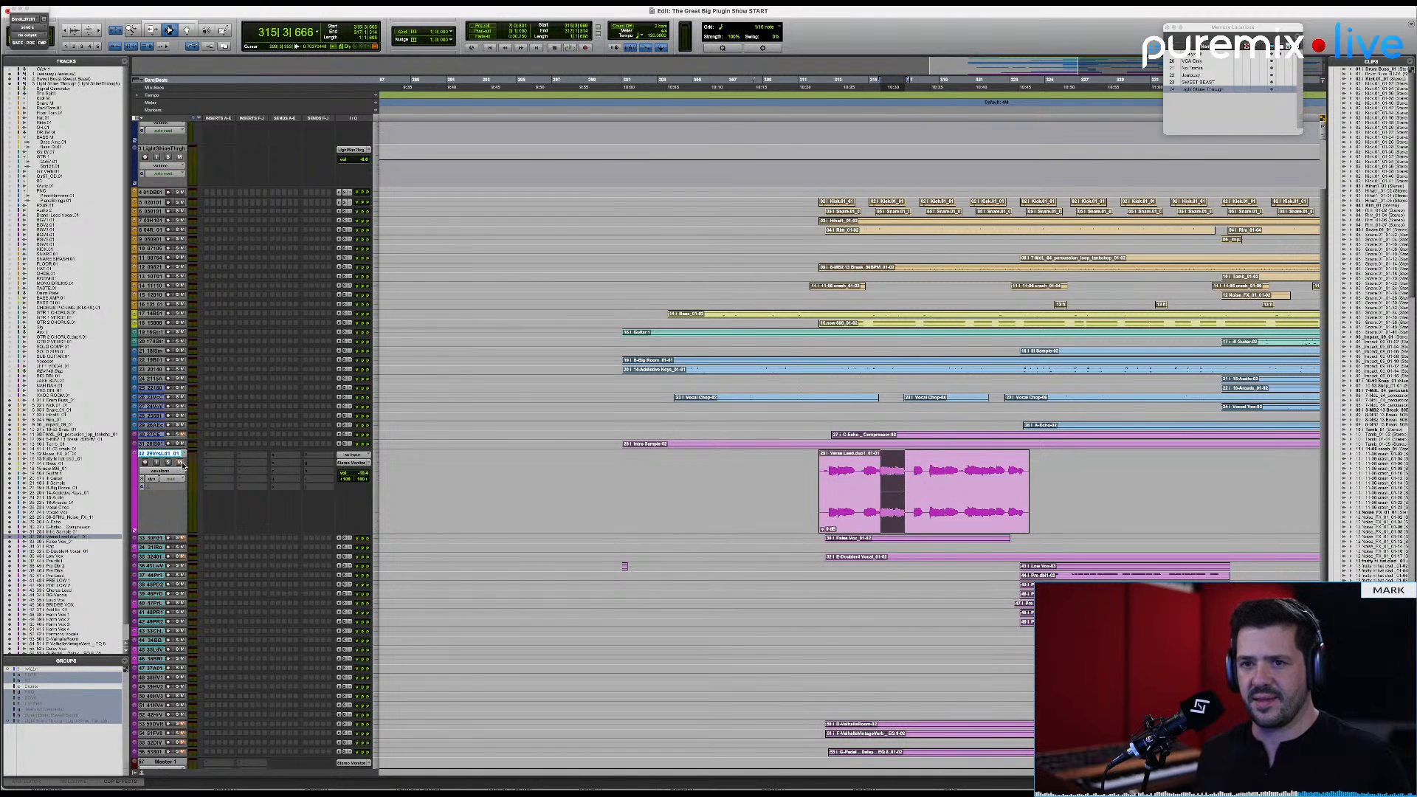
key("space")
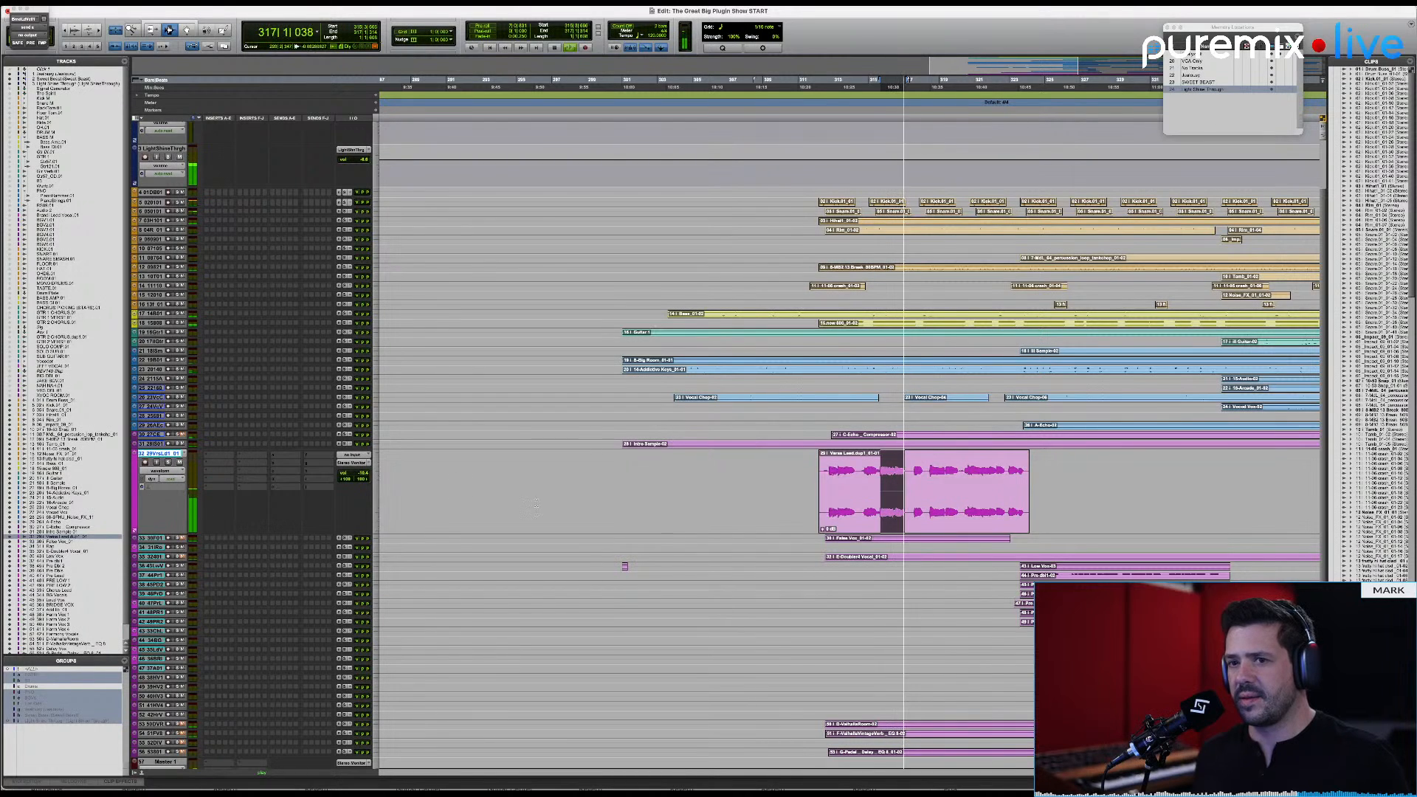
left_click(848, 495)
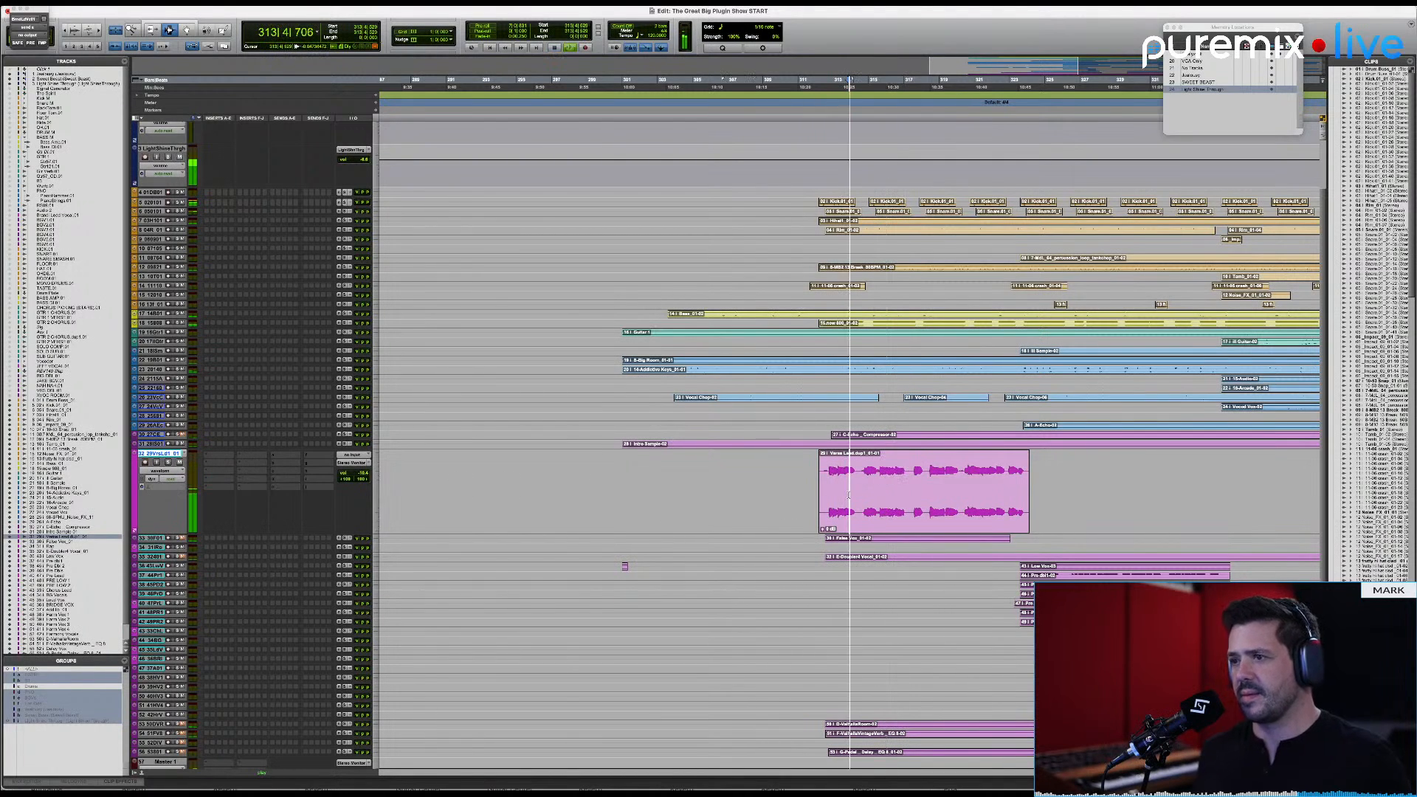
key("space")
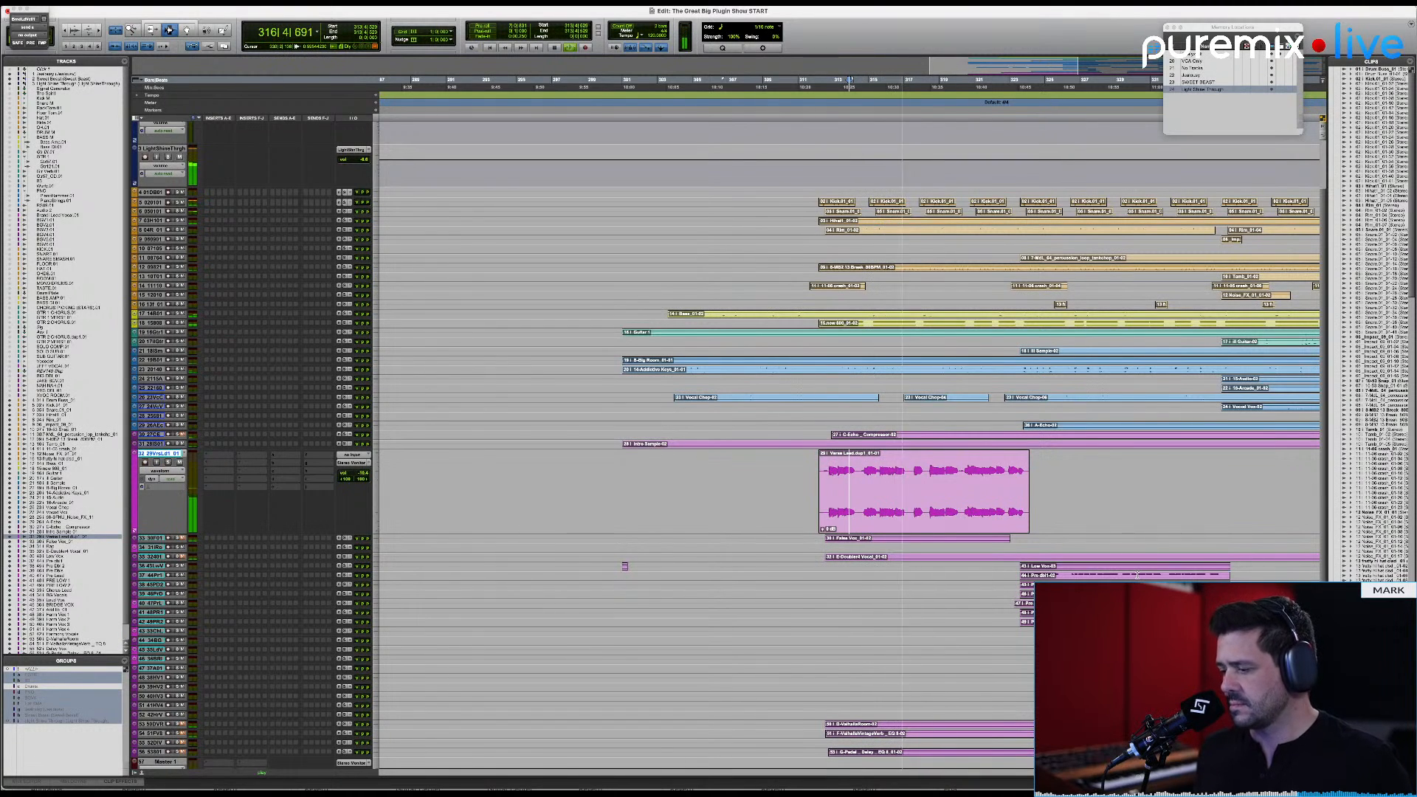
key("space")
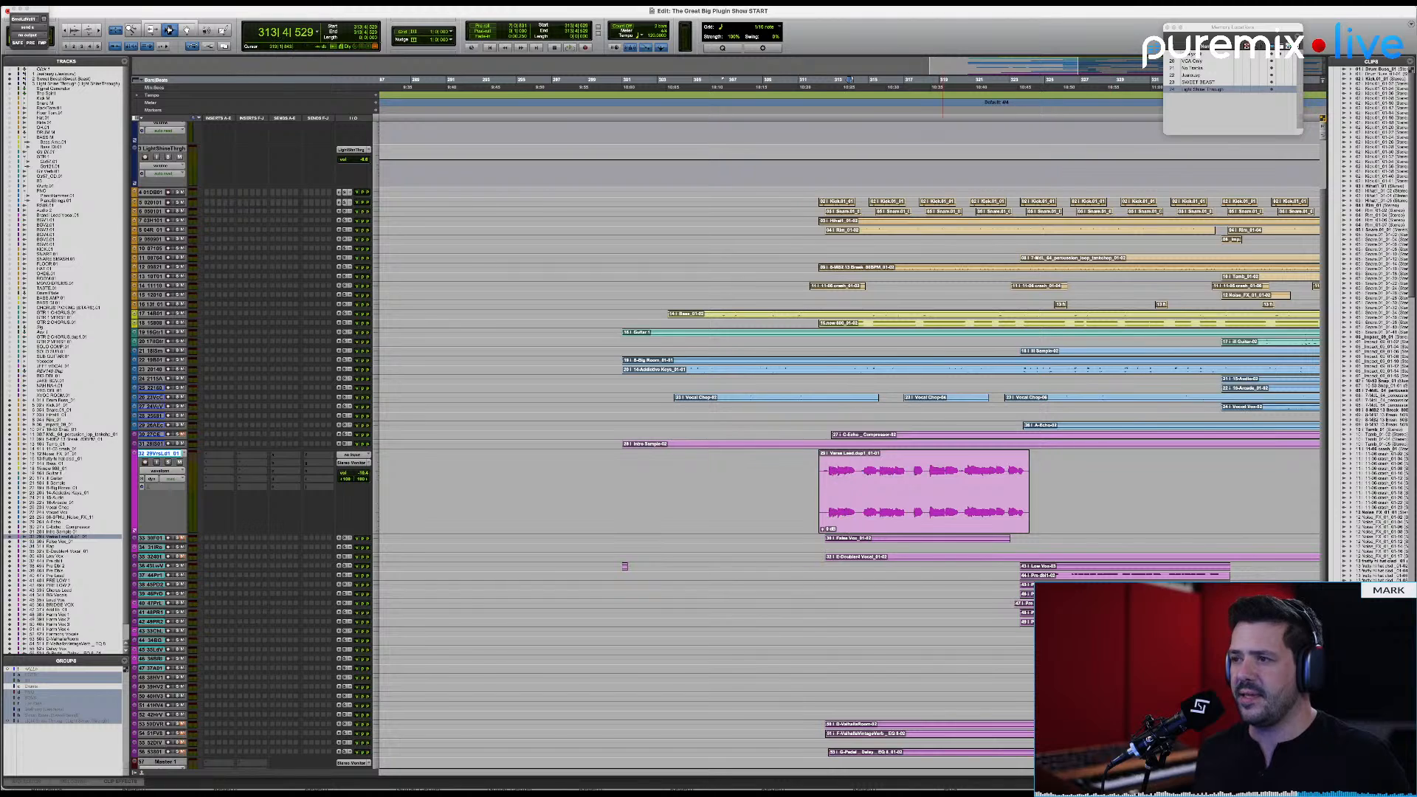
Step: Select the verse lead vocal clip and insert the stereo version of Density on its track
left_click(905, 478)
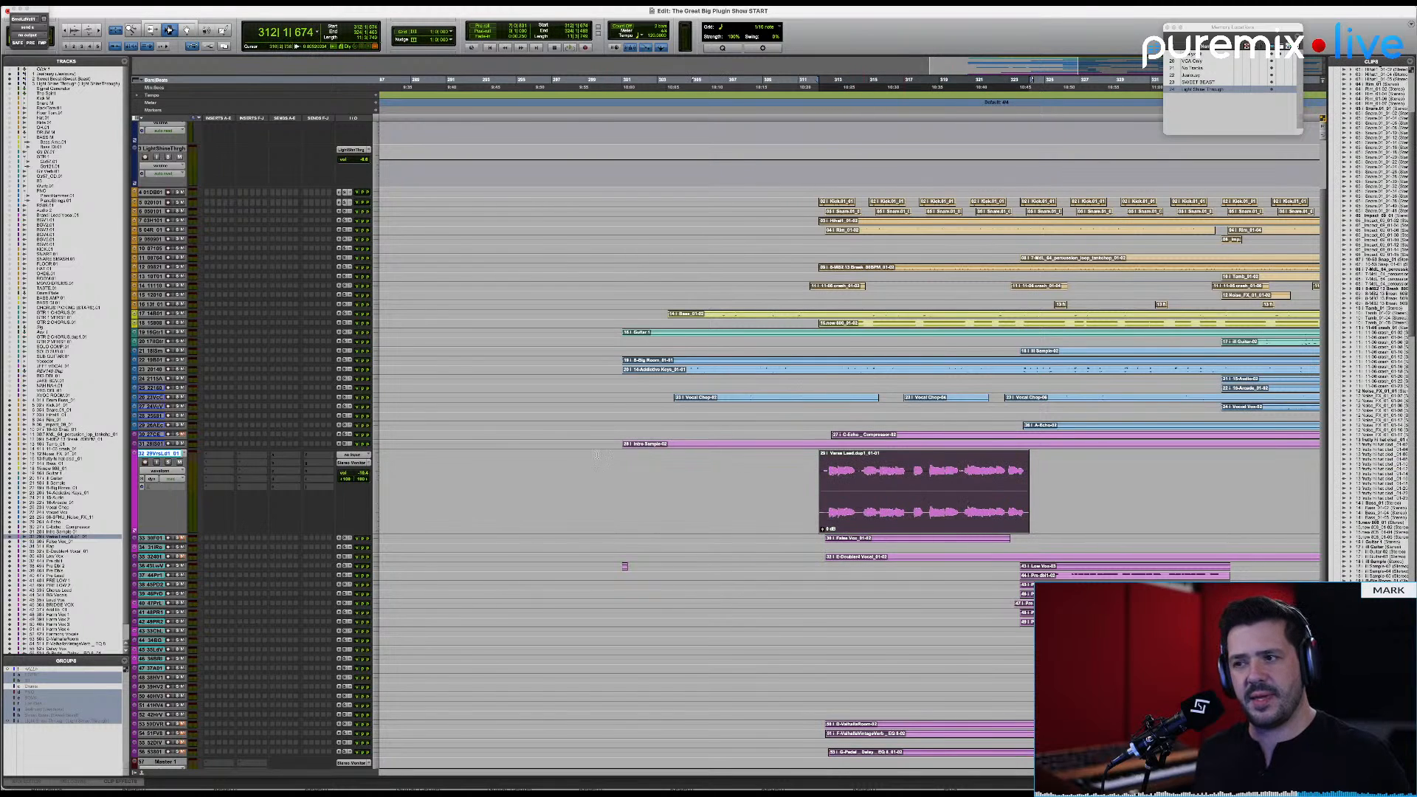
left_click(221, 459)
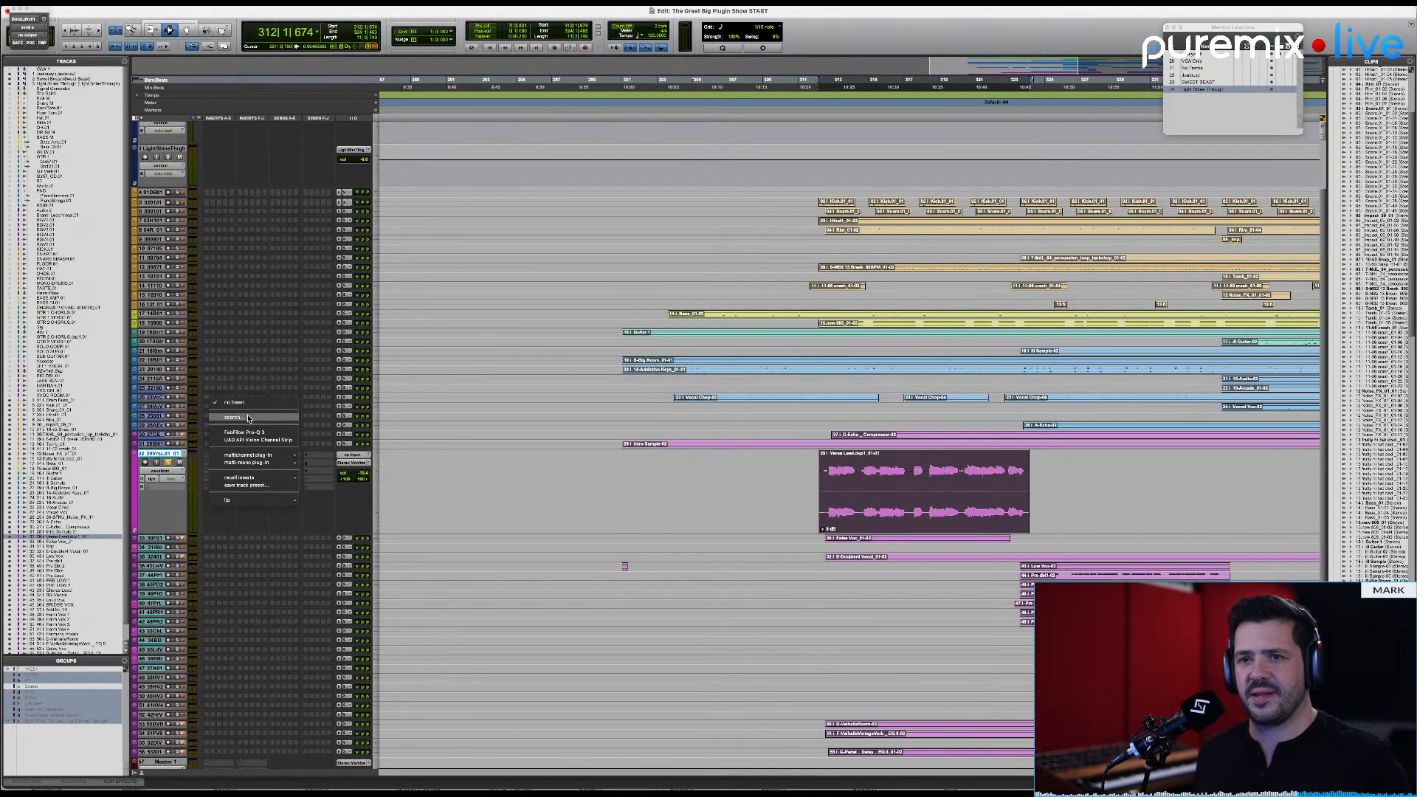
type("density")
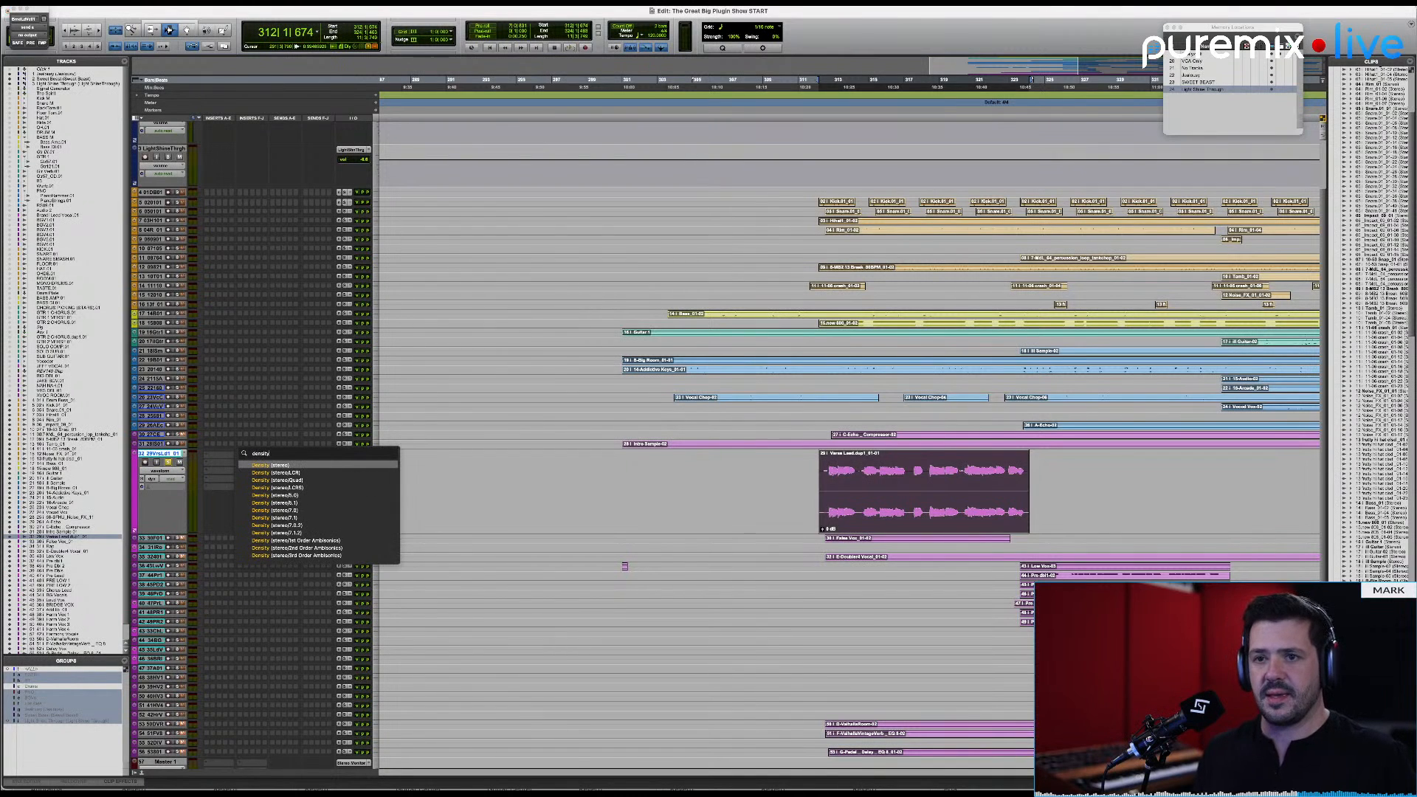
key("Return")
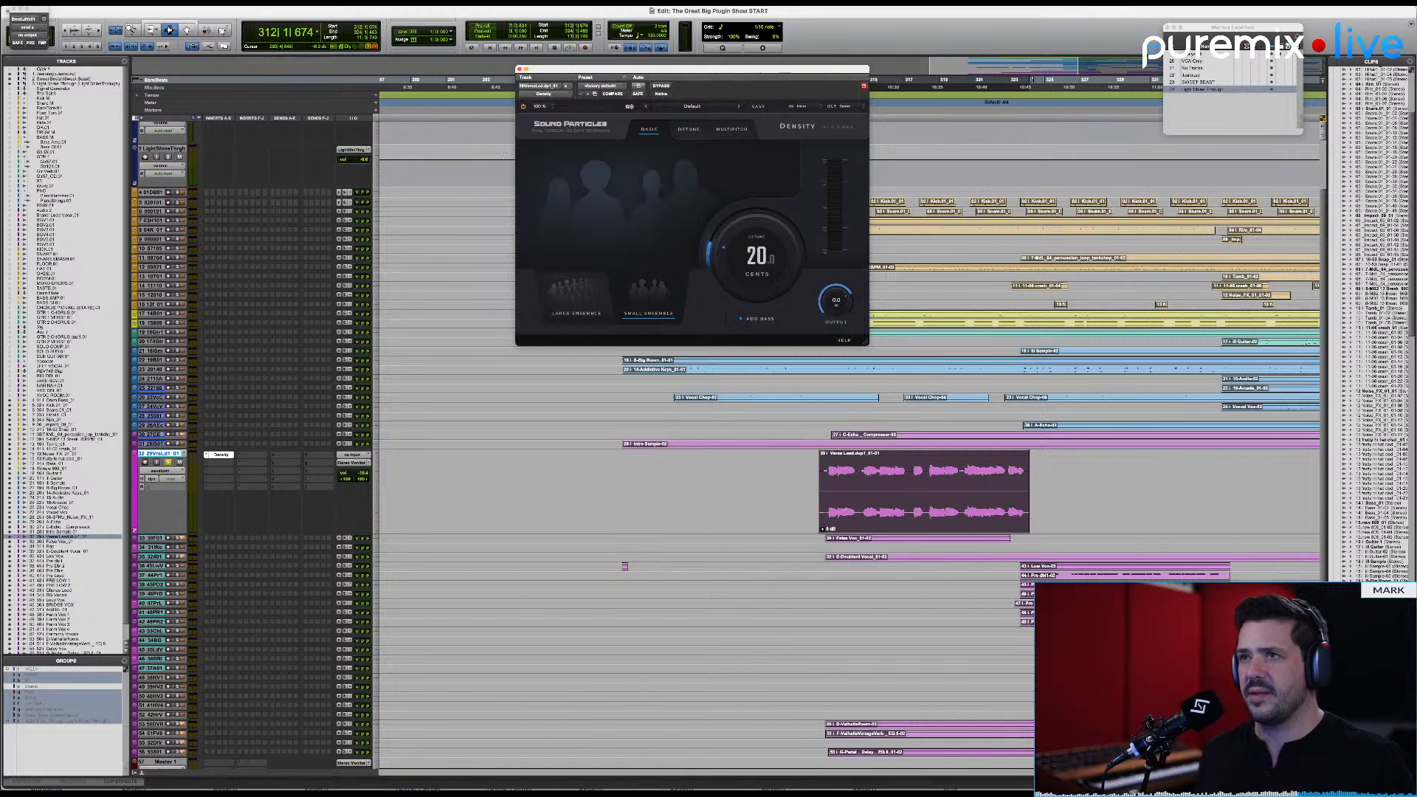
Step: Switch Density to Multipitch mode after a look at its preset list, and examine the pitch slots and XY pad
left_click(698, 107)
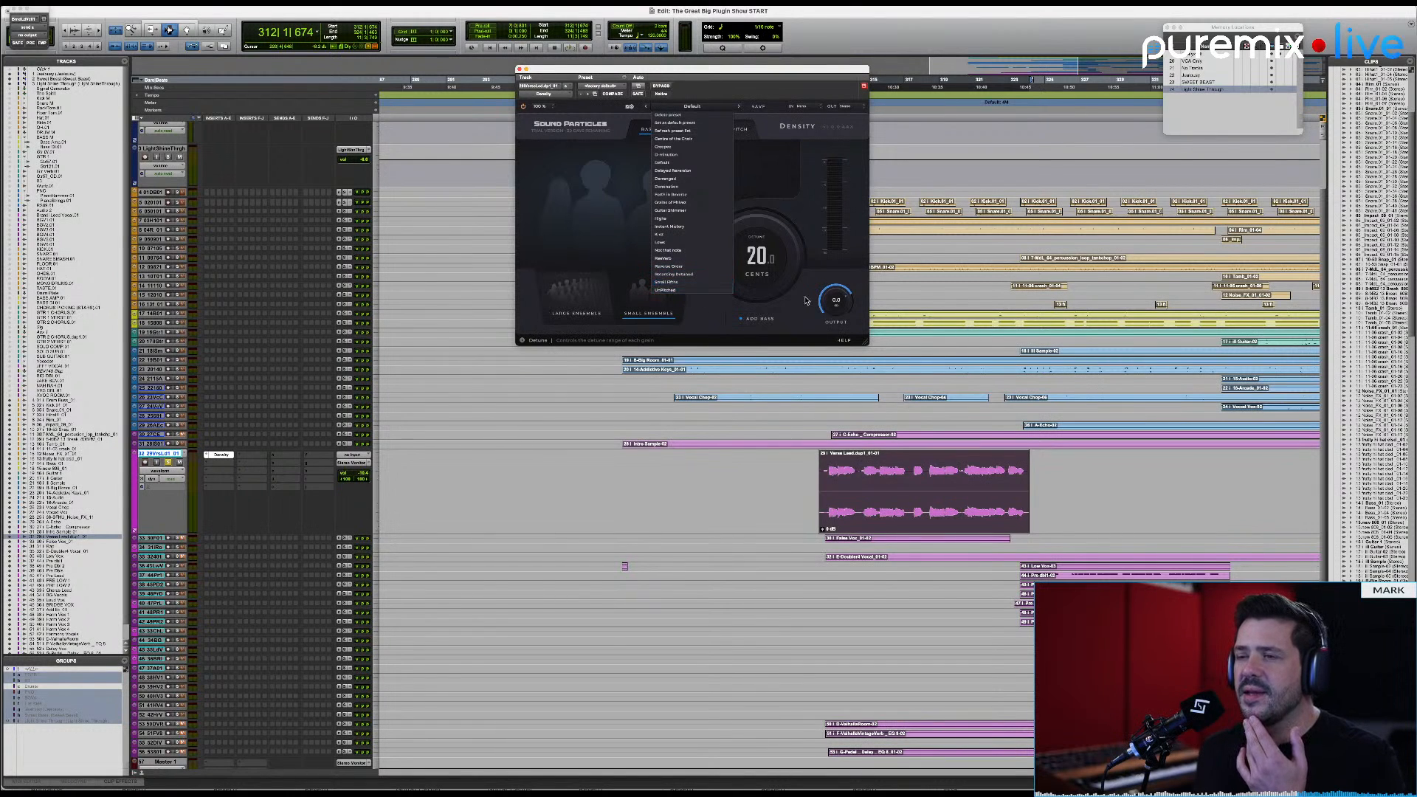
left_click(765, 241)
left_click(732, 129)
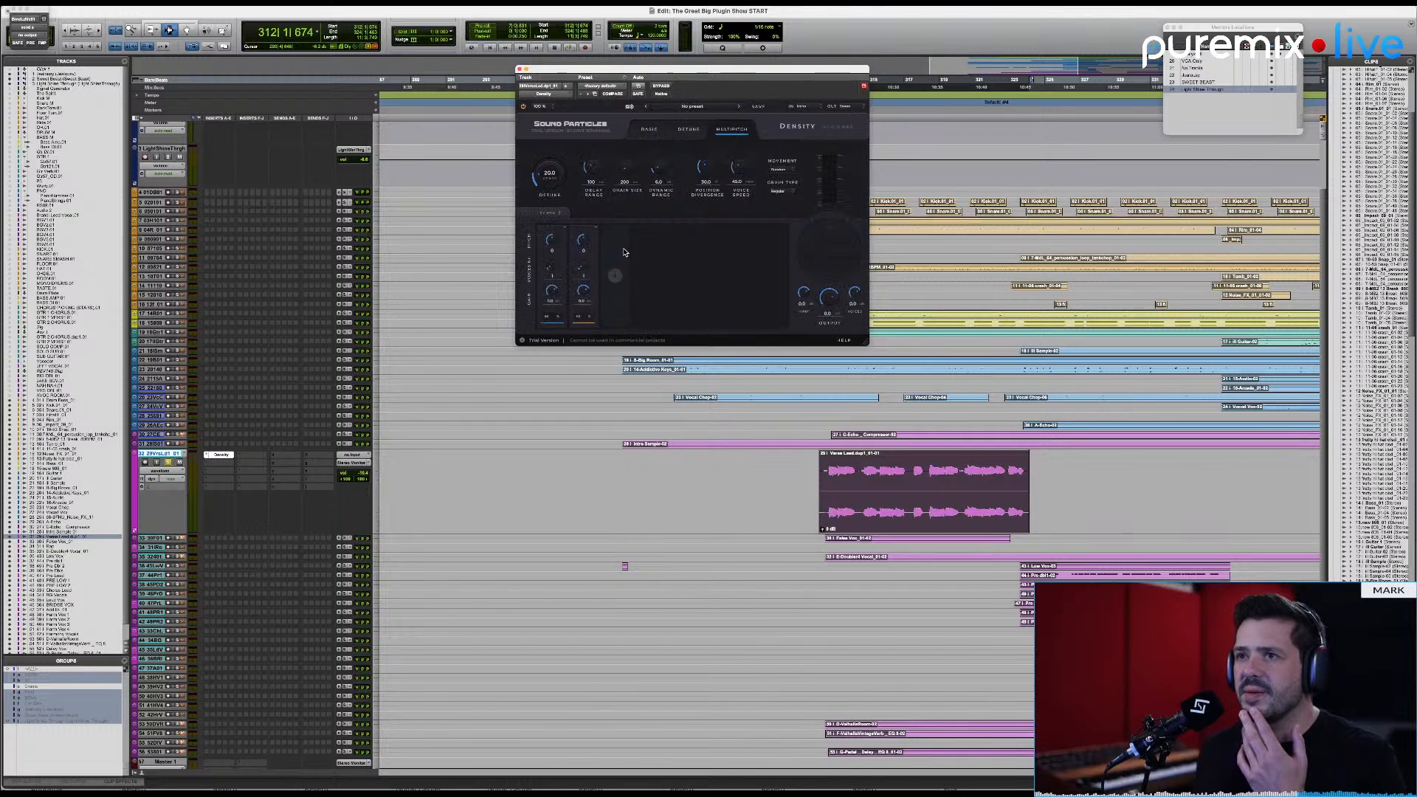
left_click_drag(583, 249, 587, 242)
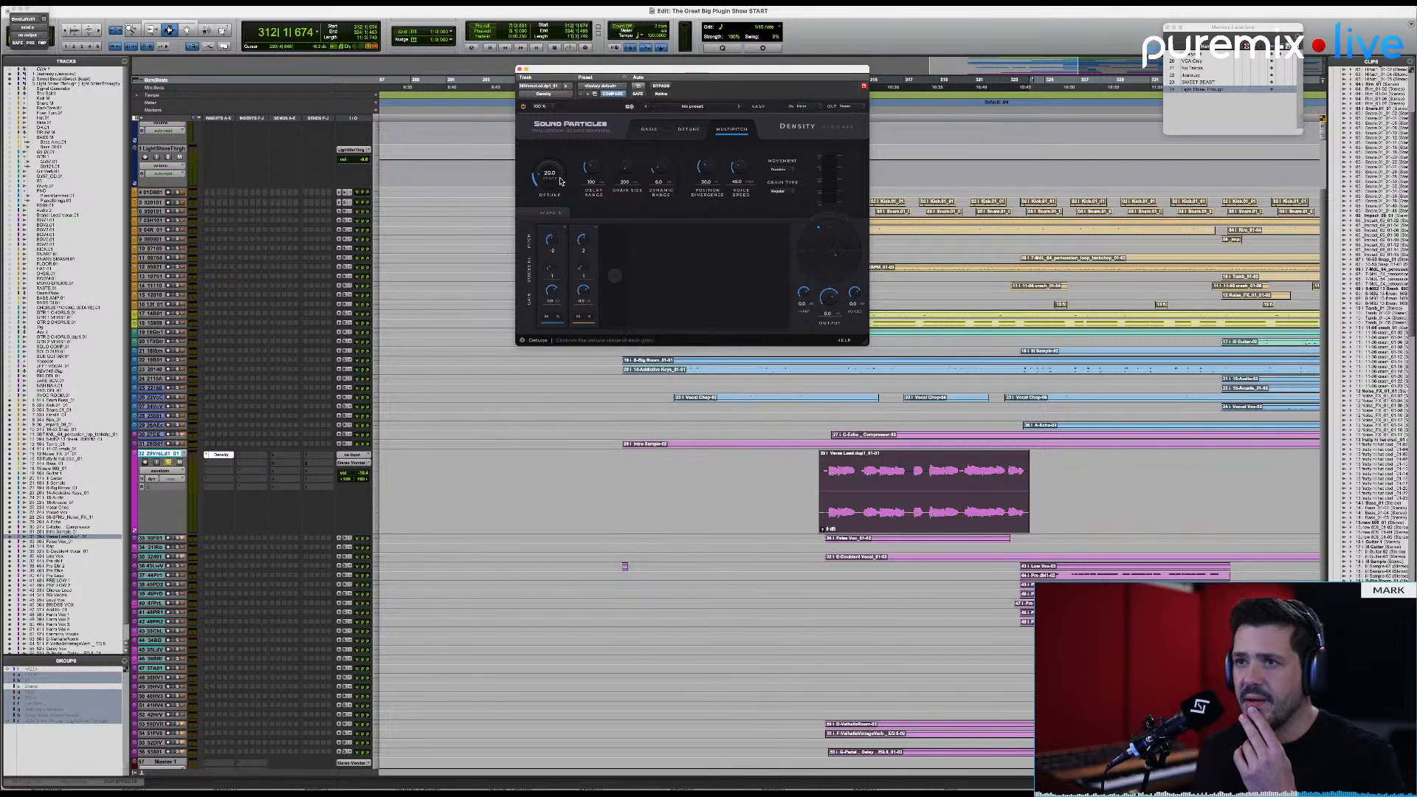
left_click(562, 213)
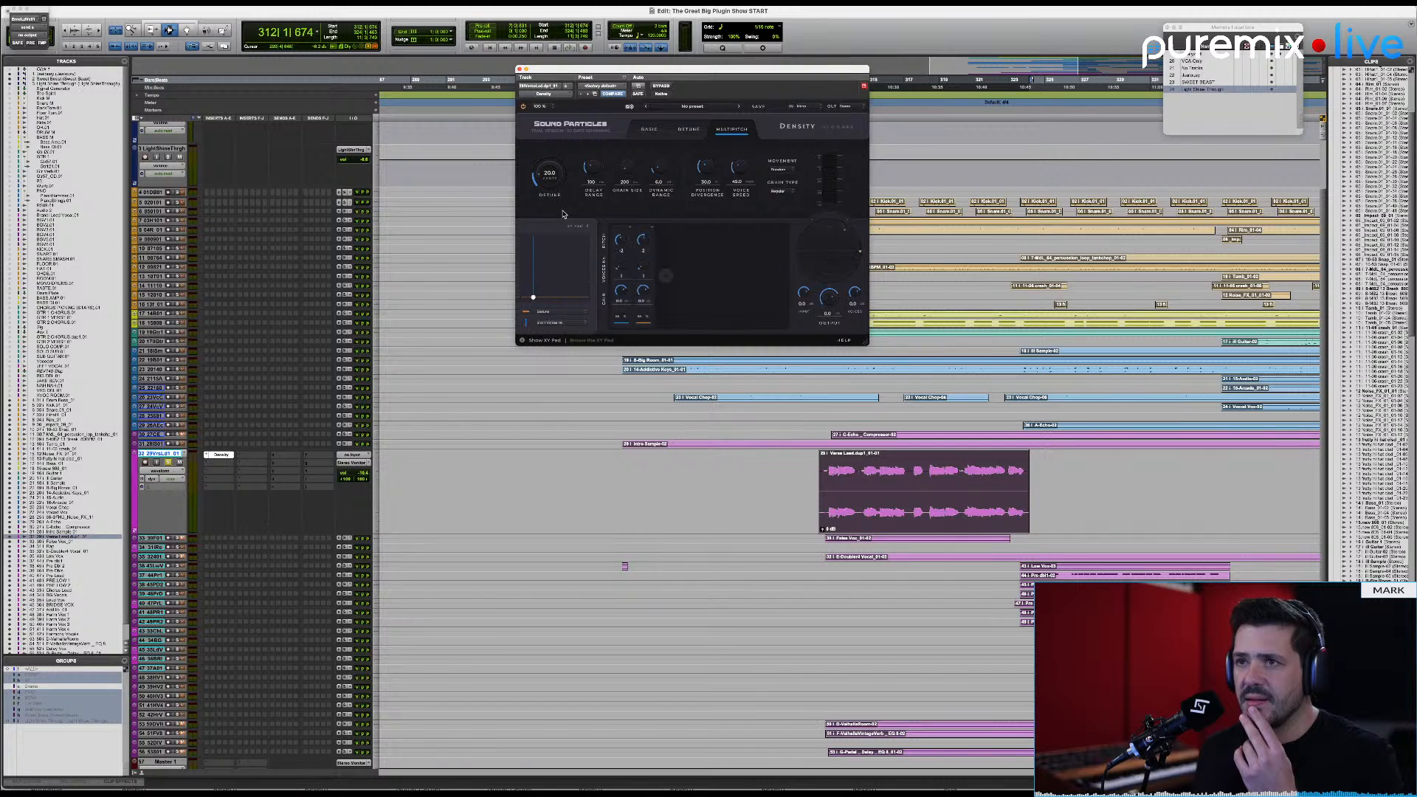
left_click(590, 226)
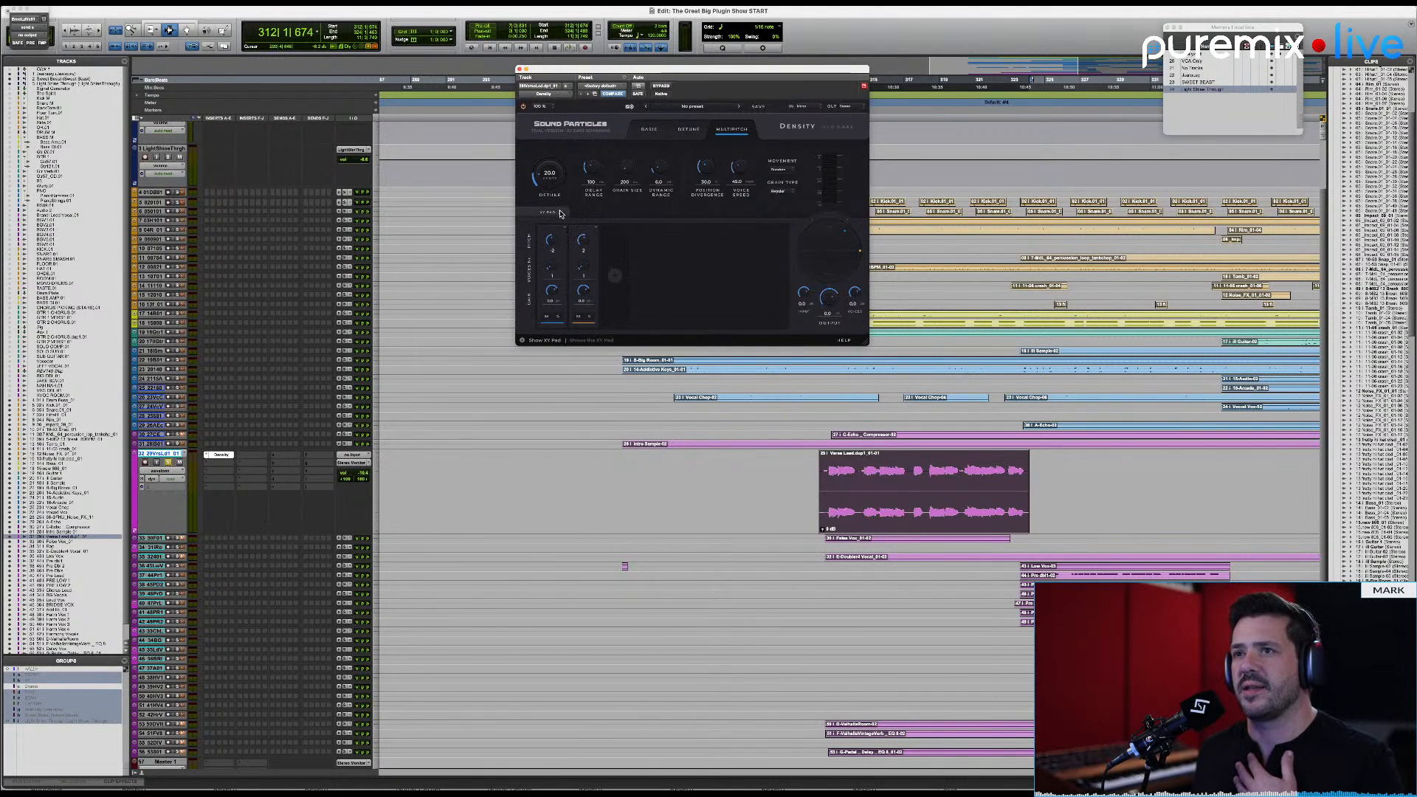
Step: Compare the controls of Density's Basic, Detune and Multipitch modes, ending on Multipitch
left_click(653, 130)
left_click(683, 133)
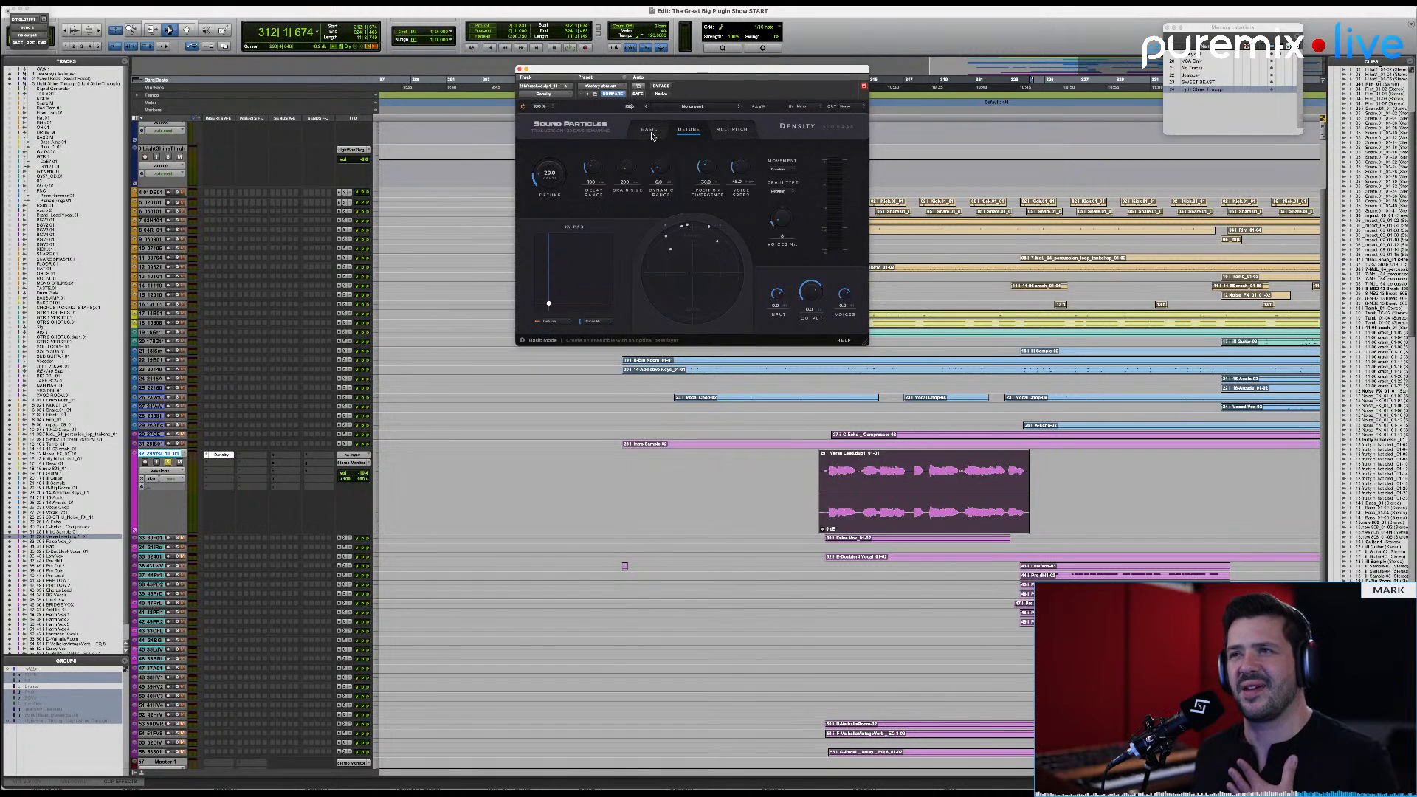
left_click(650, 136)
left_click(689, 130)
left_click(732, 130)
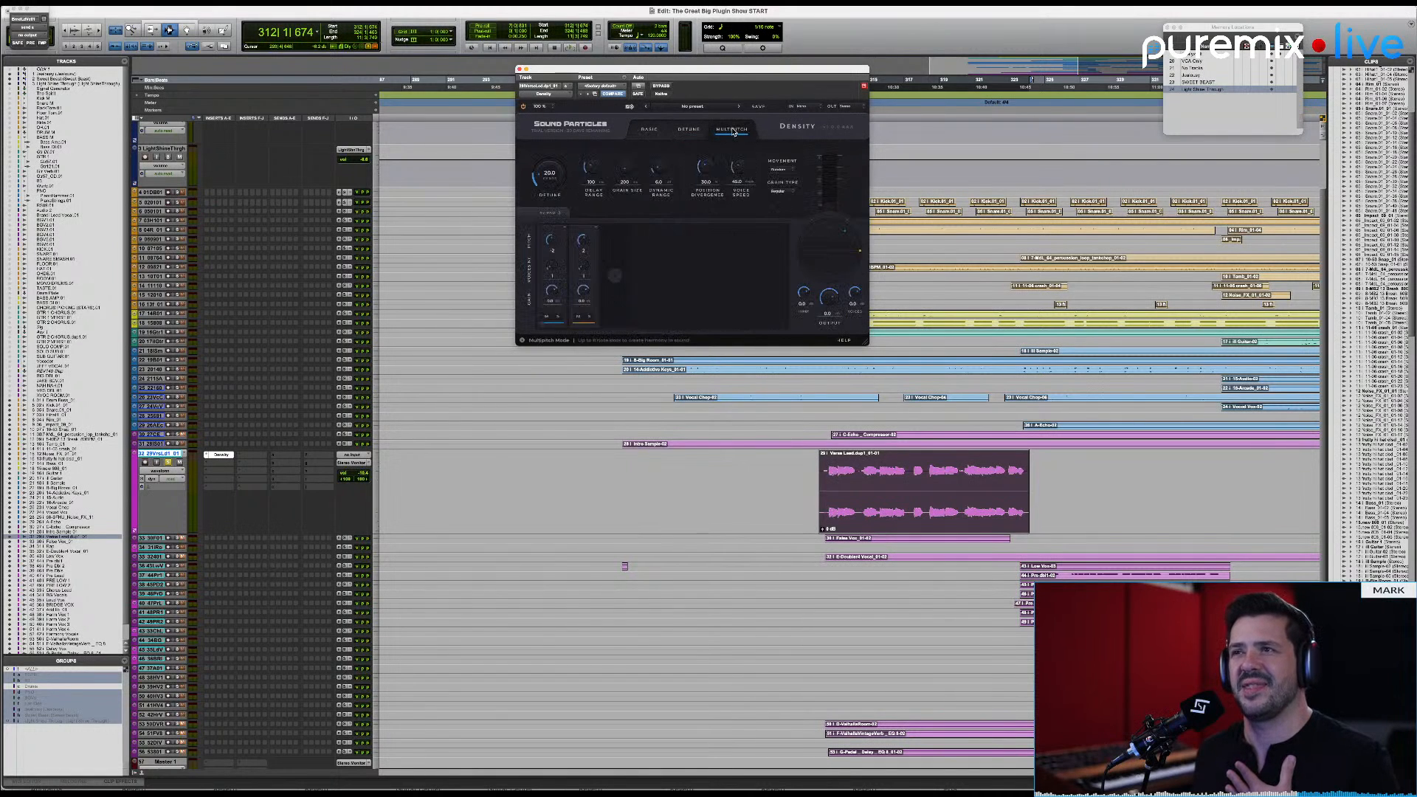
Step: Show the XY pad and enlarge the Density interface to 150%, repositioning its window over the session
left_click(549, 214)
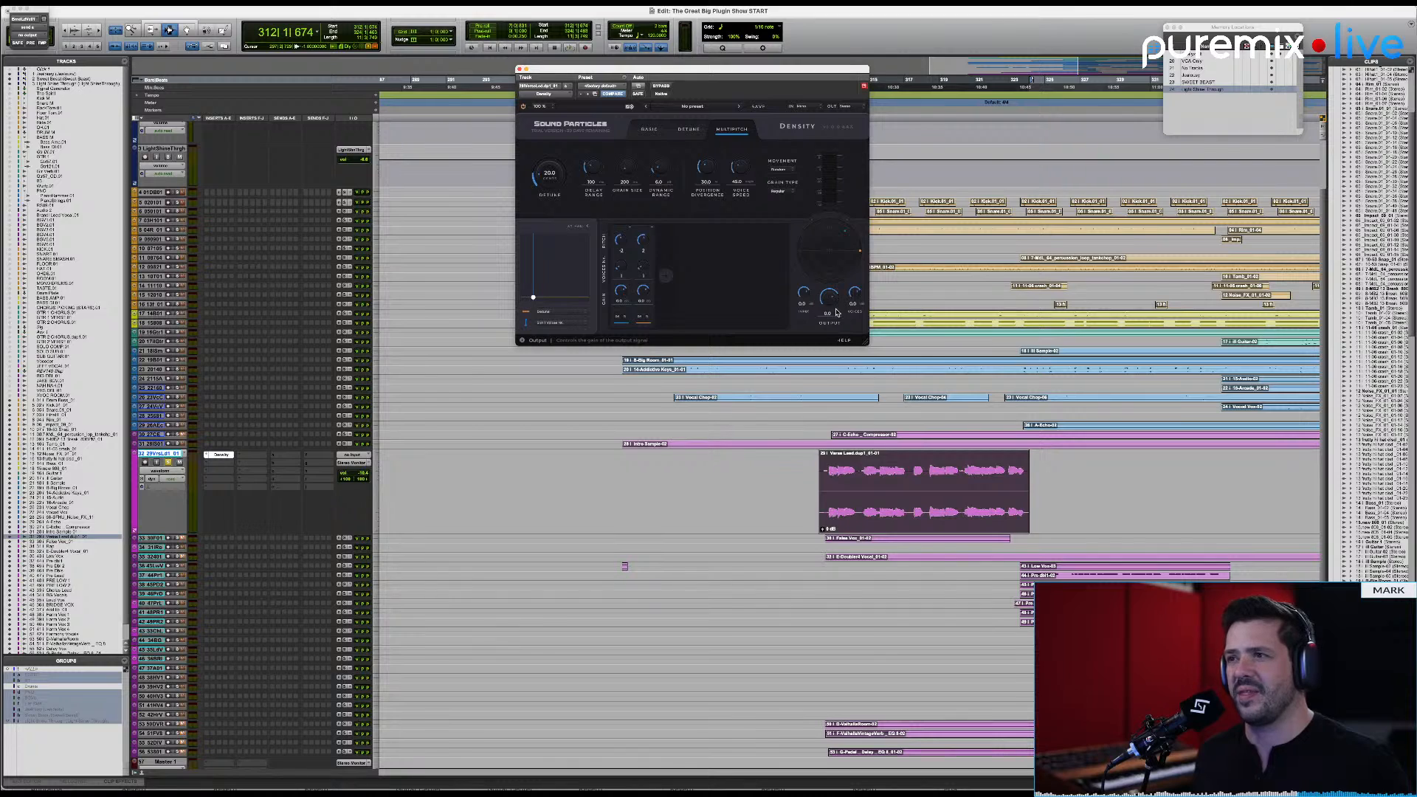
left_click(540, 106)
left_click(546, 147)
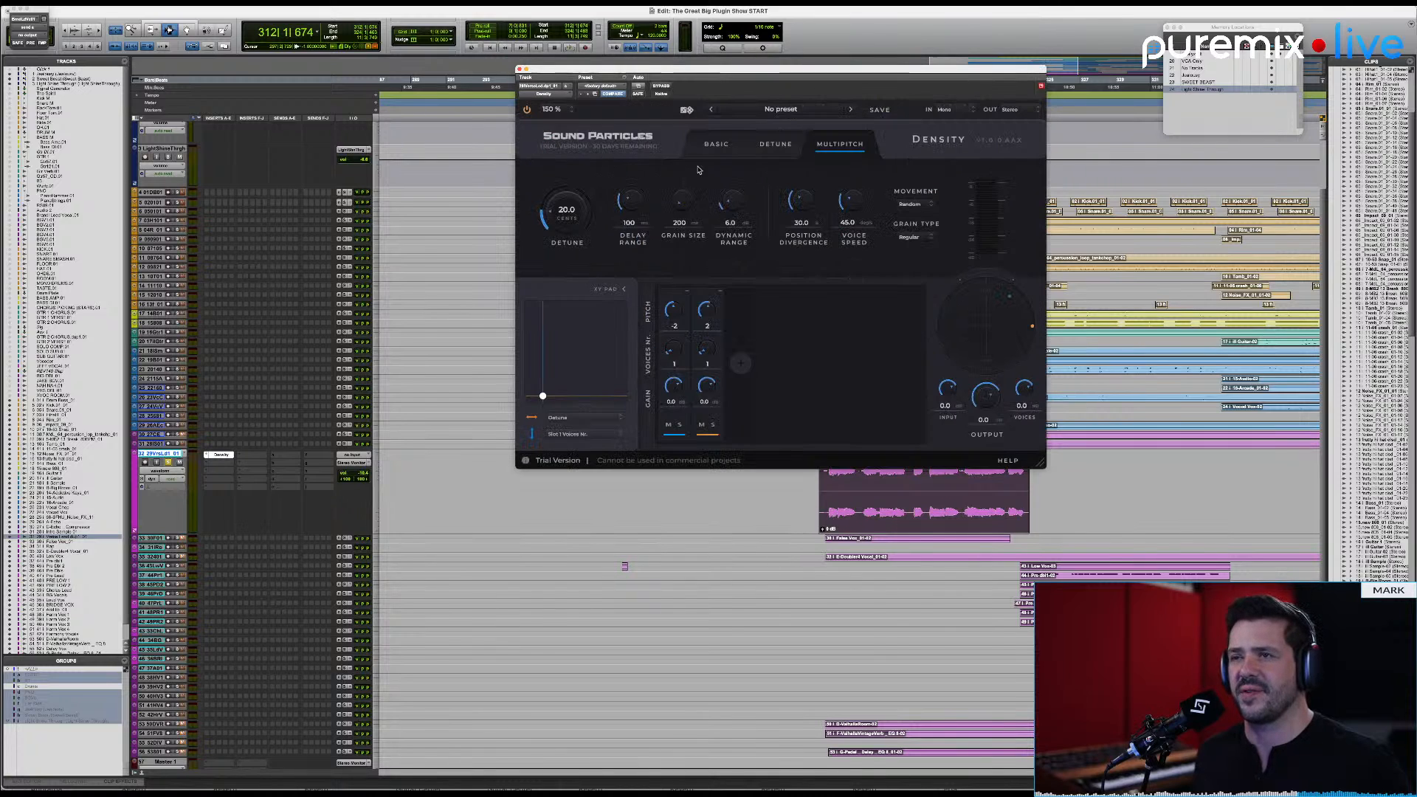
left_click_drag(726, 72, 636, 108)
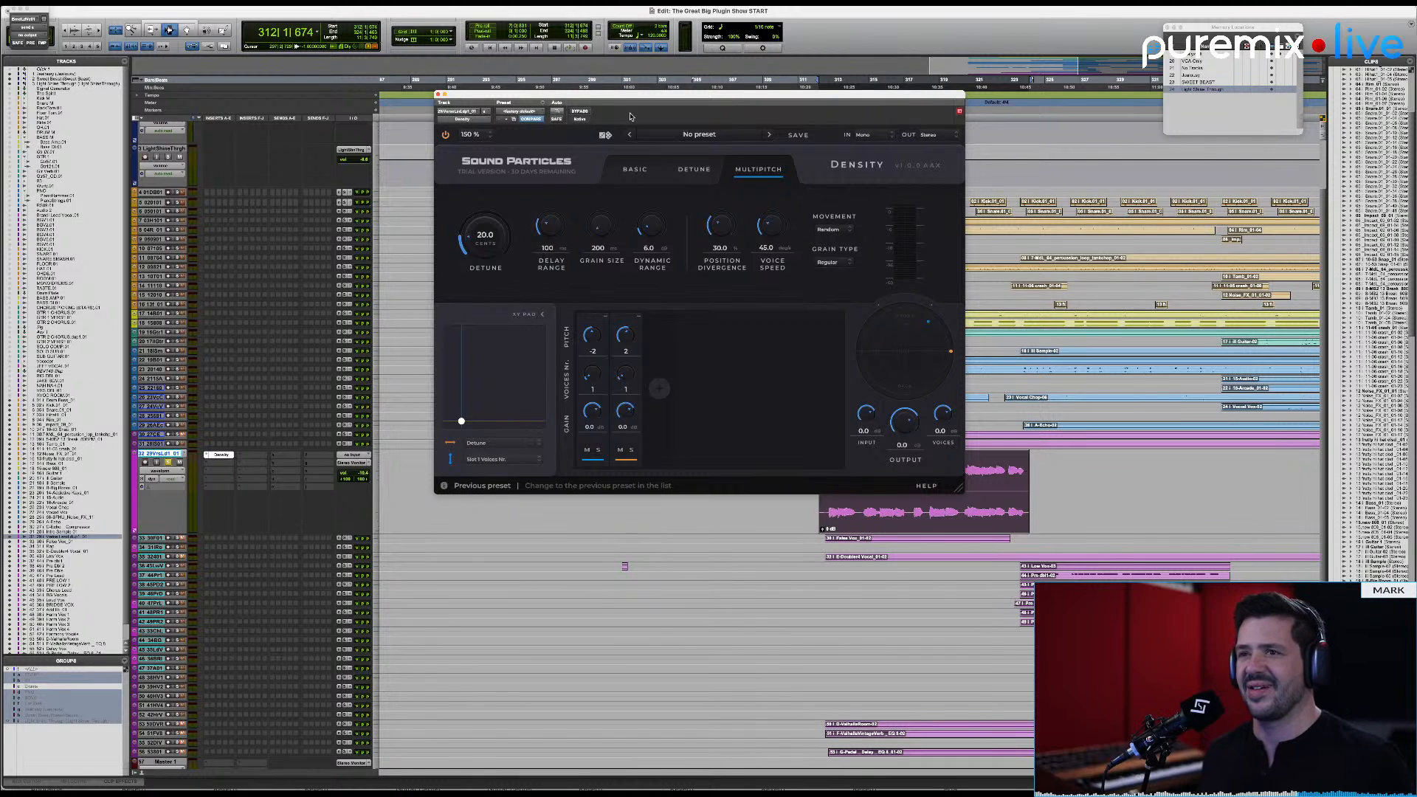
Step: While playing the verse vocal, test the voices gain fully down, and set it to about -10.7 dB with both slot pitches at 0
key("space")
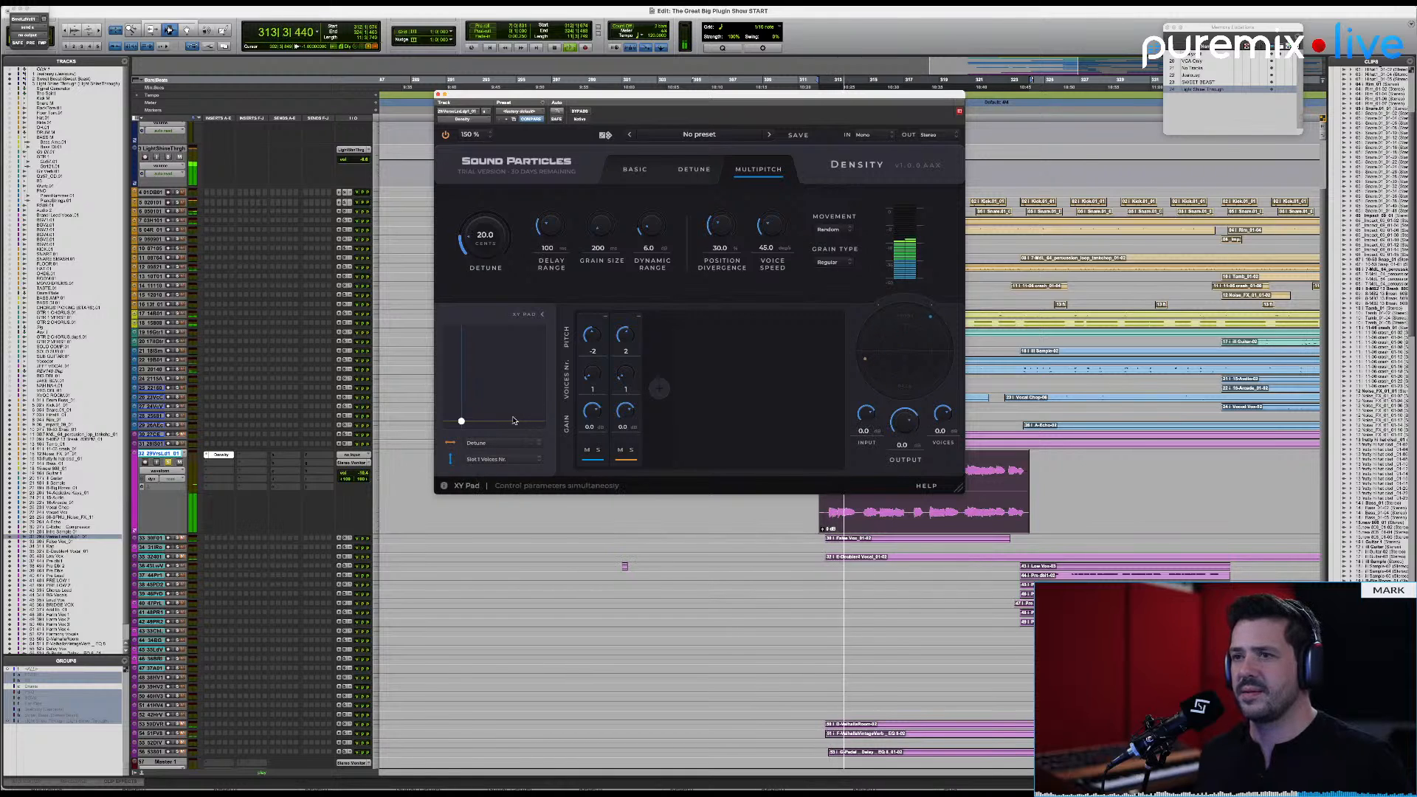
left_click_drag(942, 414, 925, 487)
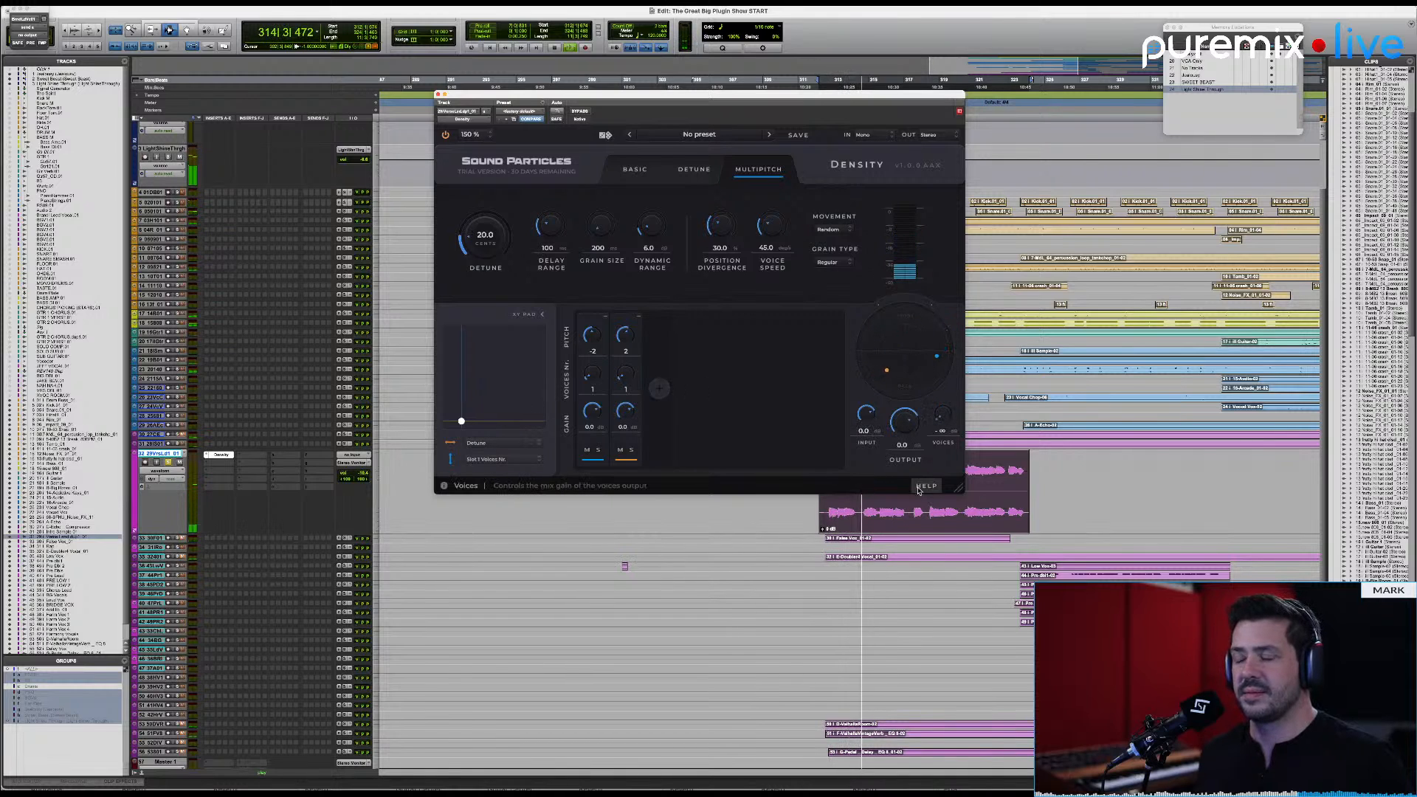
left_click_drag(944, 425, 948, 379)
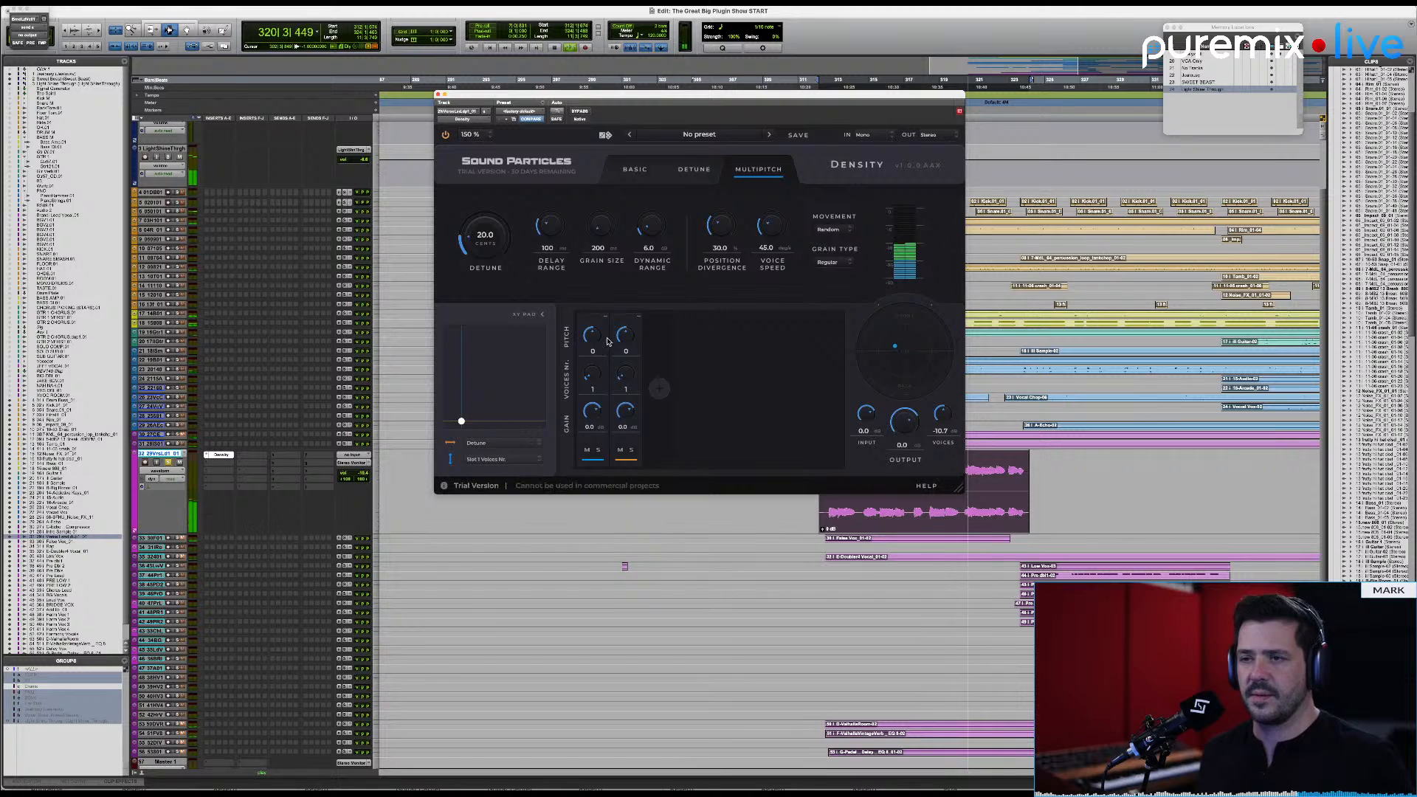
key("space")
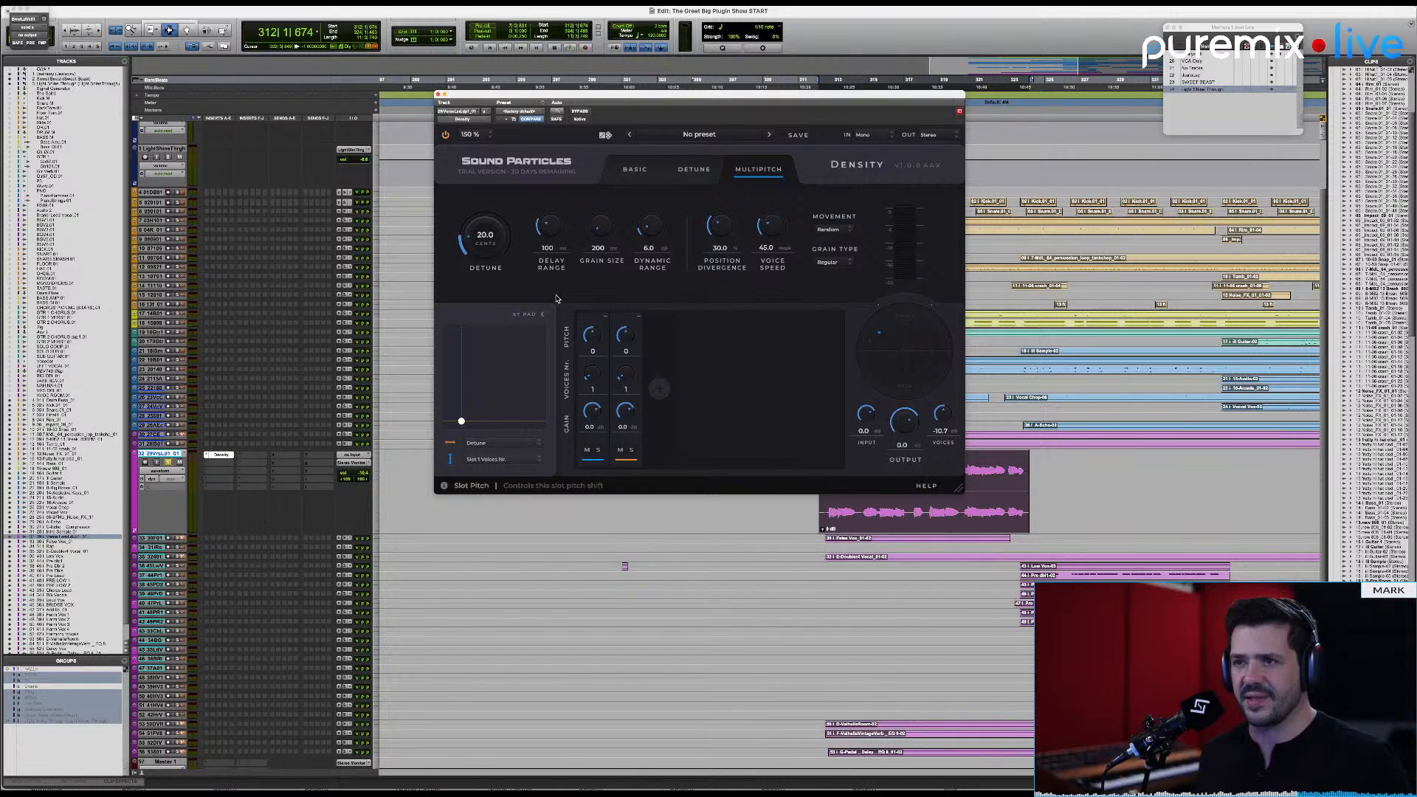
Step: Set the detune to 57.5 cents and, while playing the verse vocal, bring the voices gain to about -1.4 dB
left_click_drag(484, 237, 482, 211)
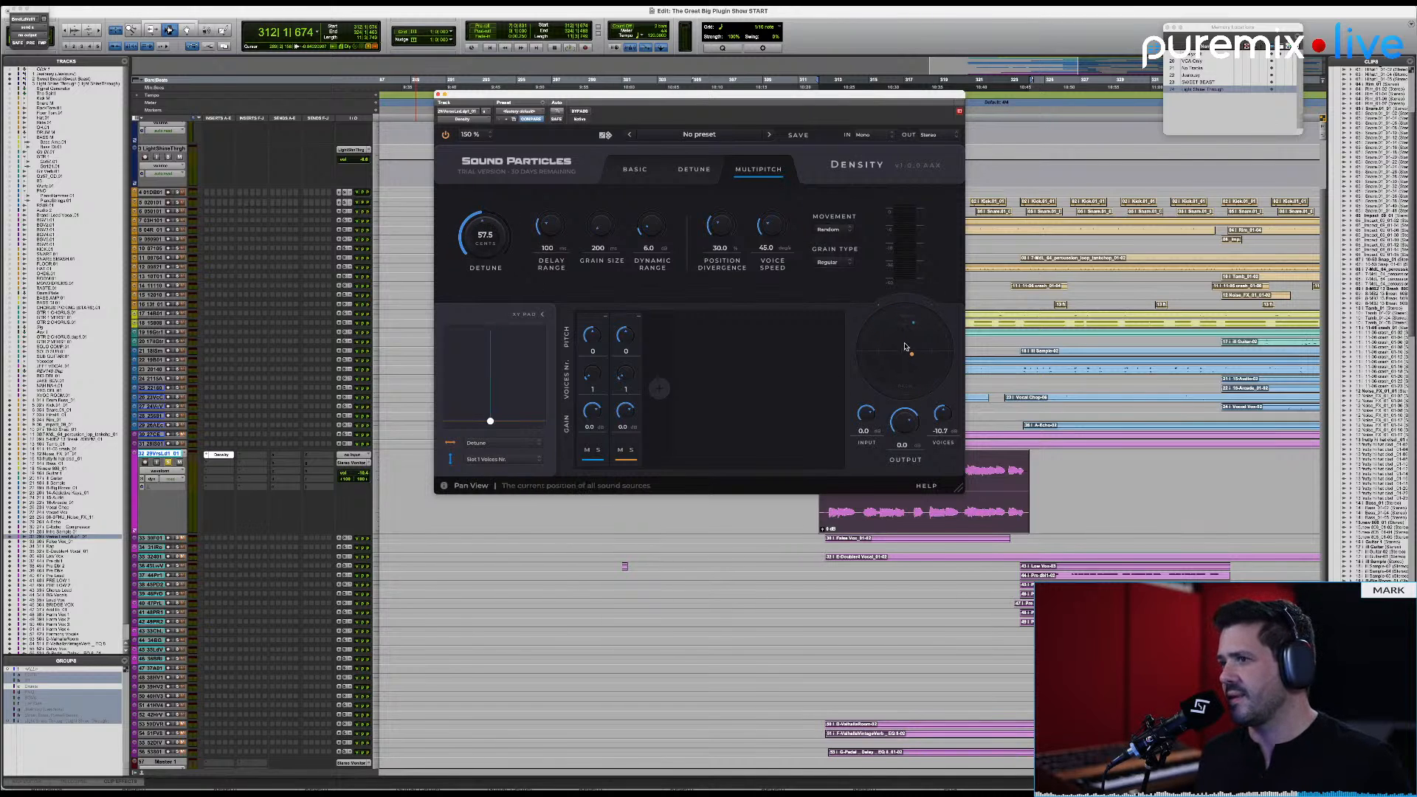
left_click_drag(946, 420, 947, 412)
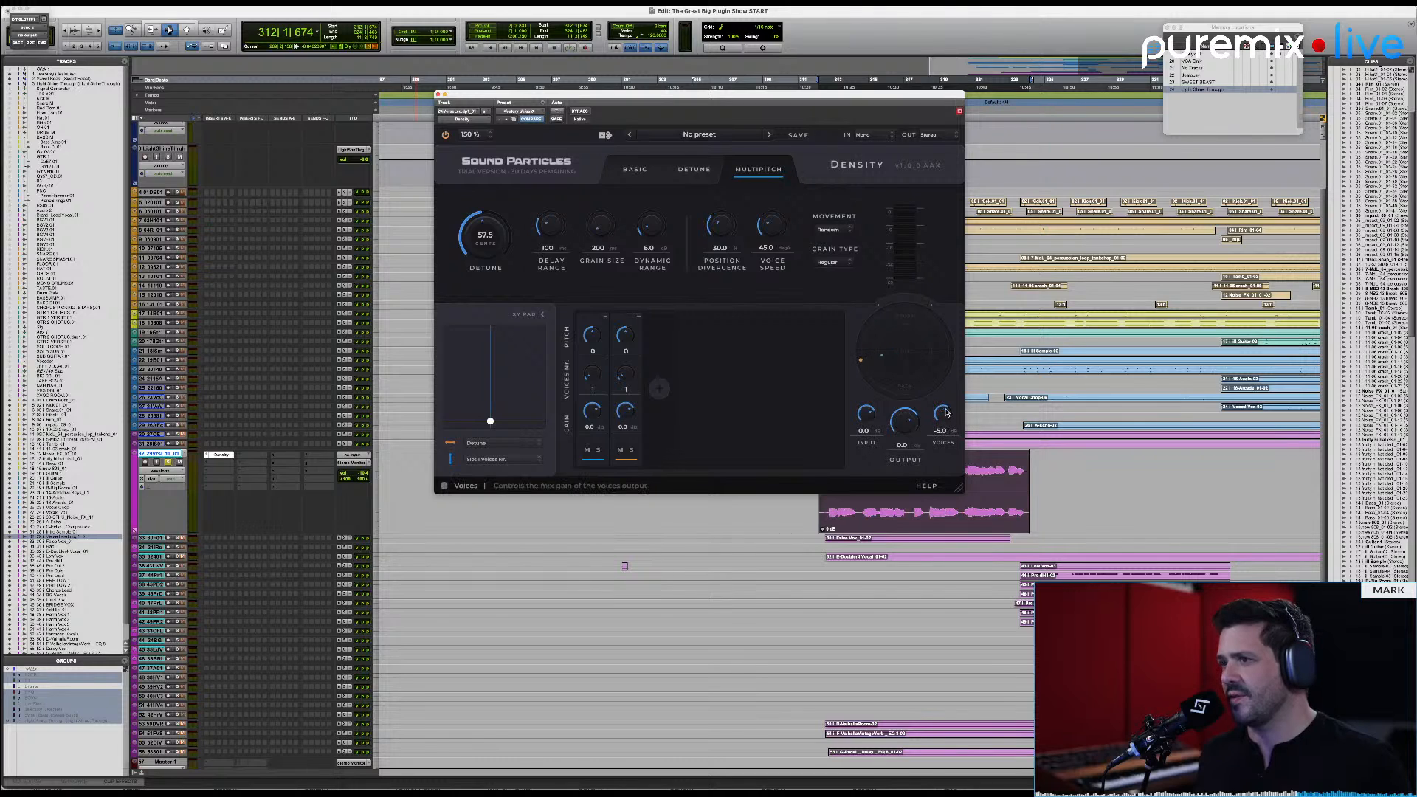
key("space")
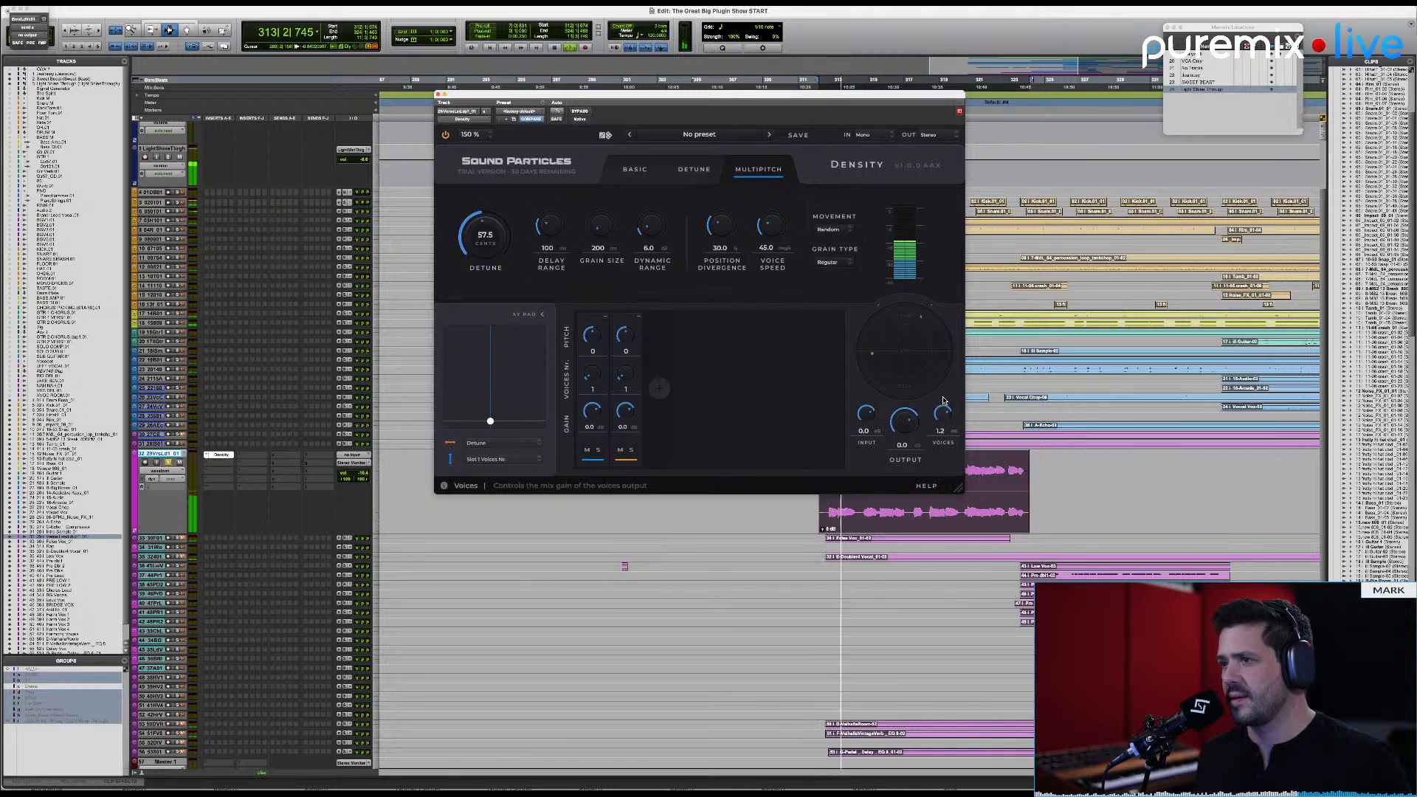
left_click_drag(935, 415, 941, 414)
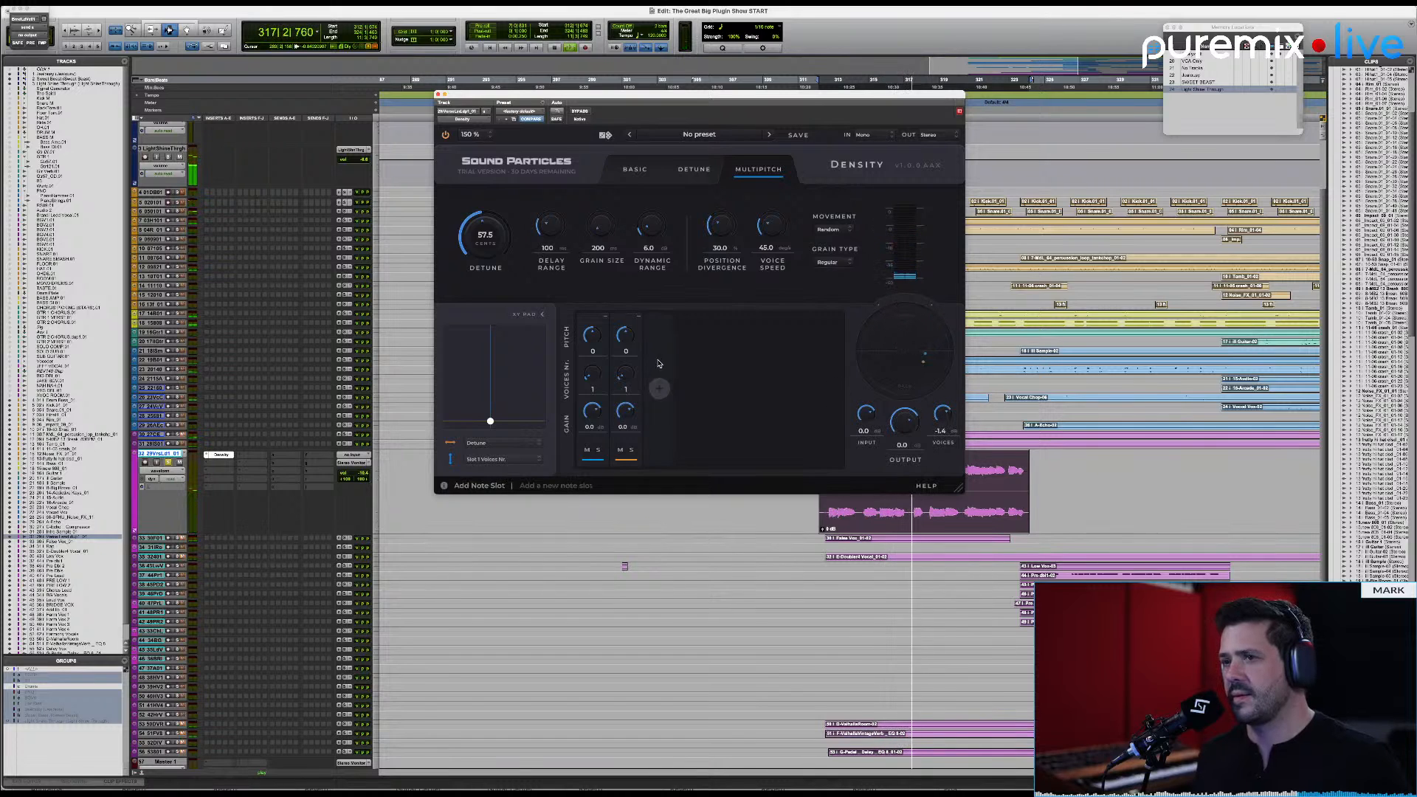
Step: Set the second slot's pitch to 7 and the first slot's pitch to -7 during playback
double_click(627, 352)
type("7")
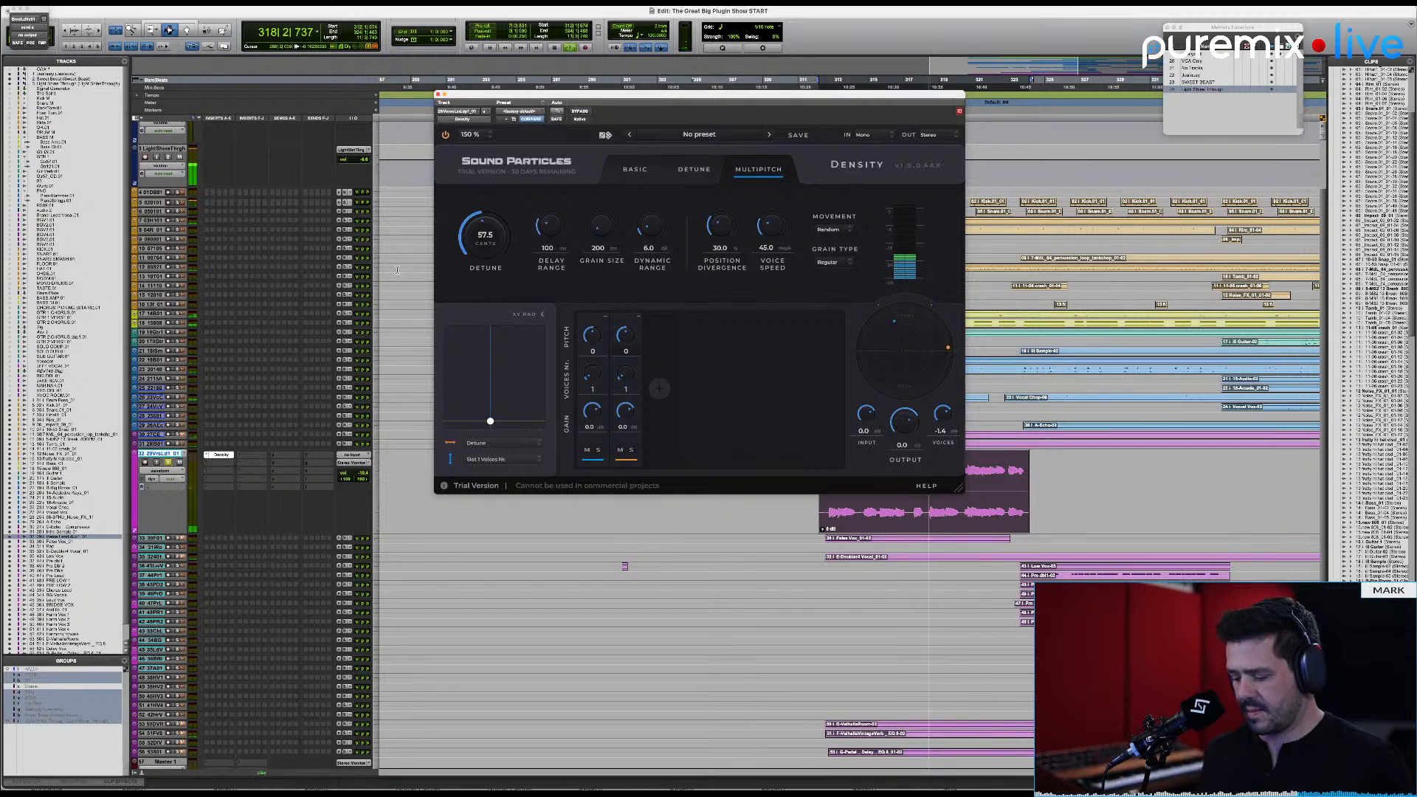
key("Return")
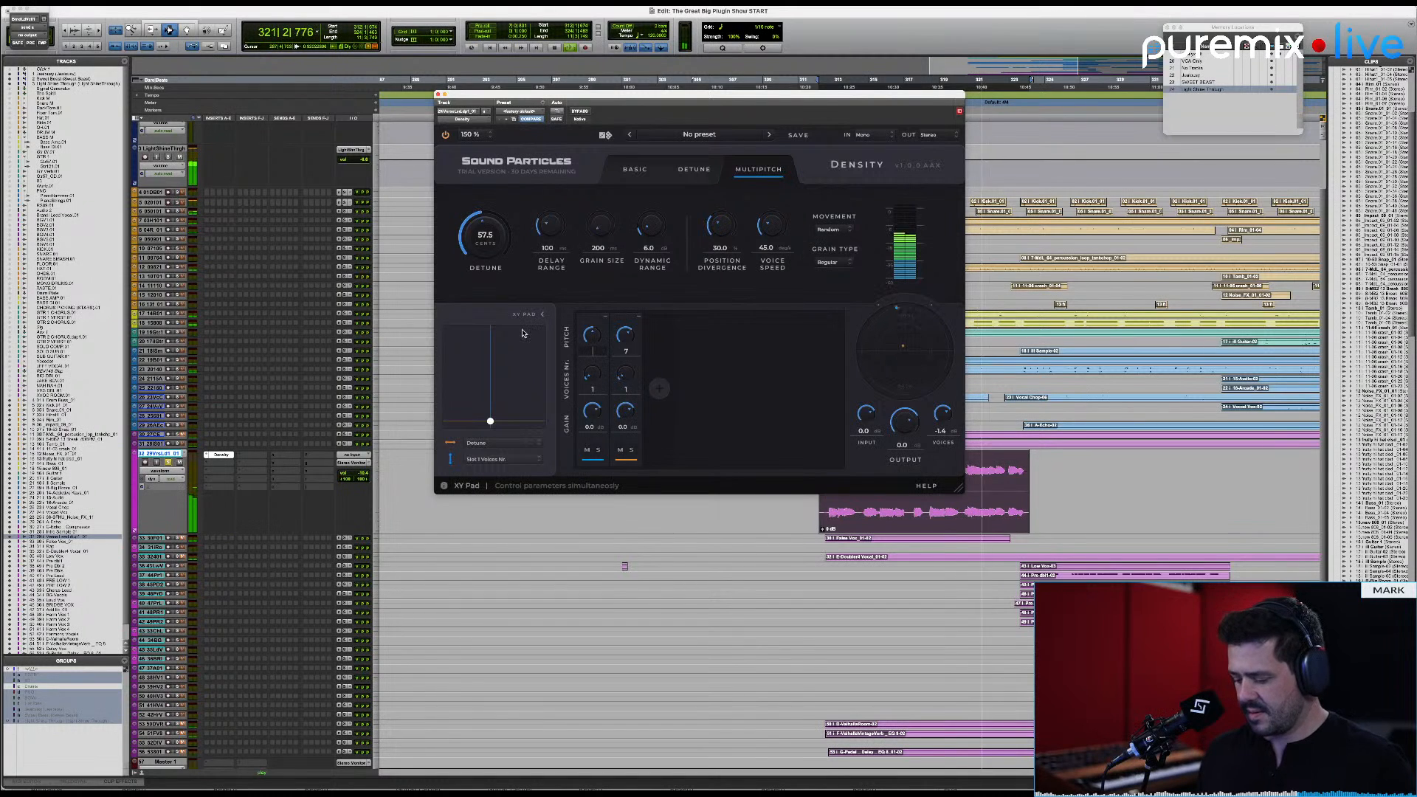
type("-7")
key("Return")
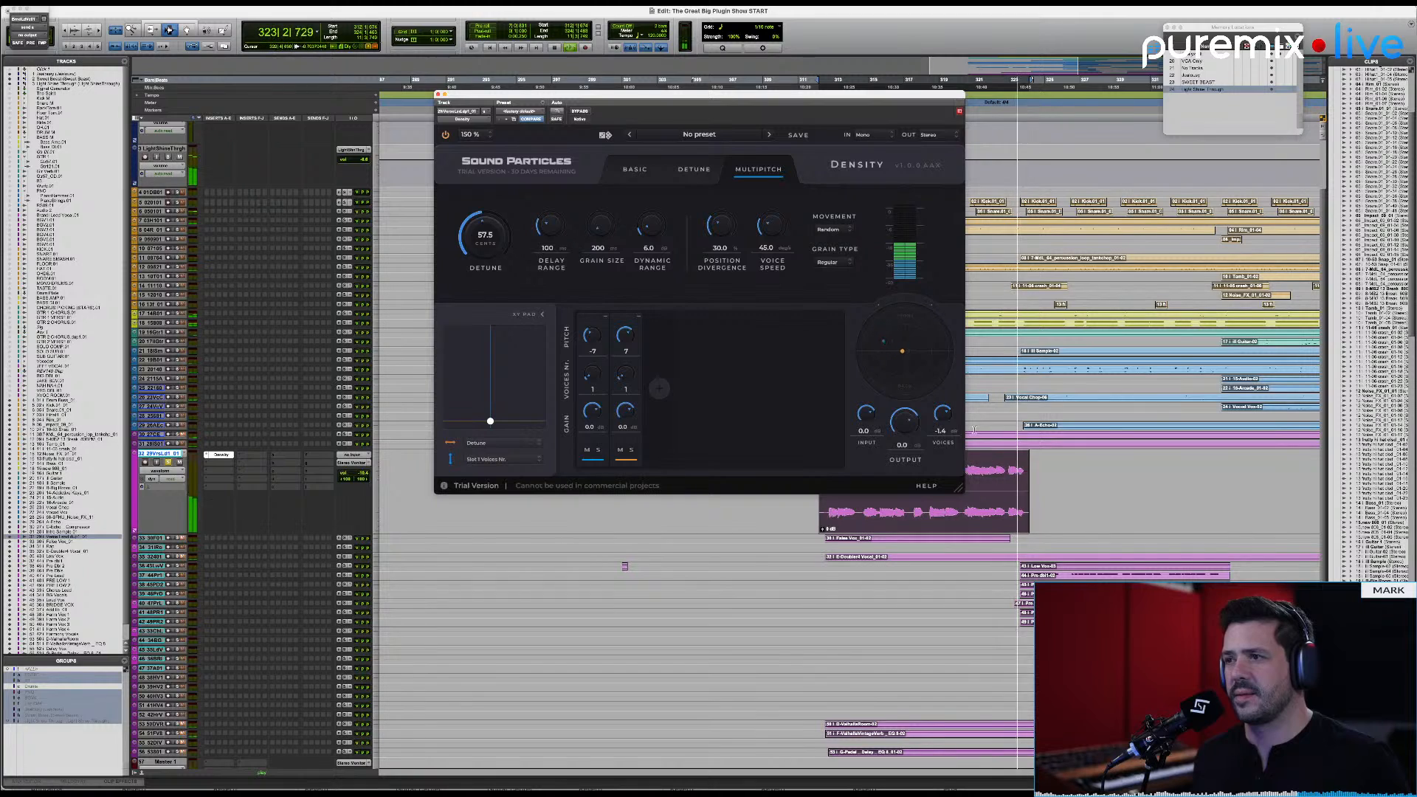
Step: Lower the voices gain to about -12.2 dB and set the first slot's pitch to -4
left_click_drag(944, 410, 946, 417)
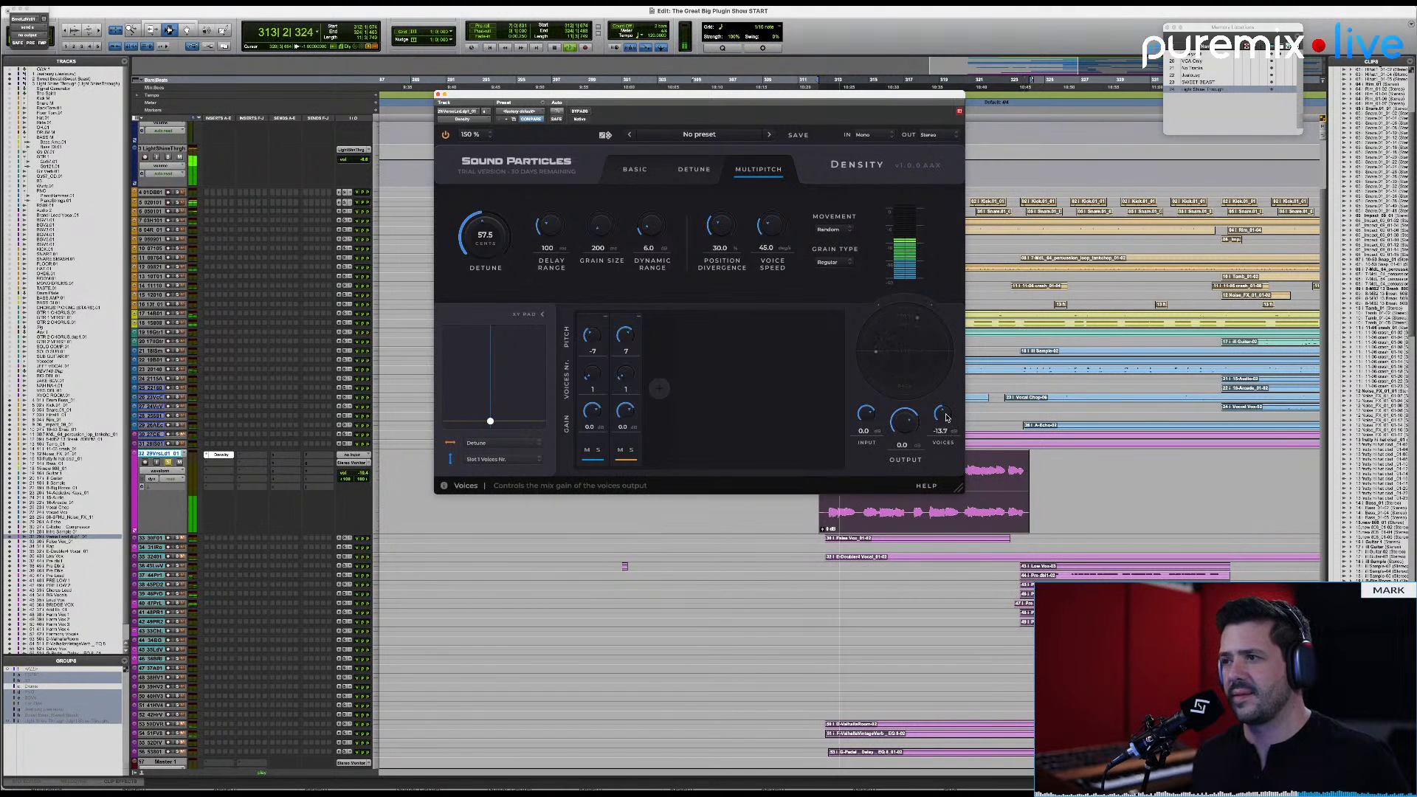
left_click_drag(946, 416, 946, 414)
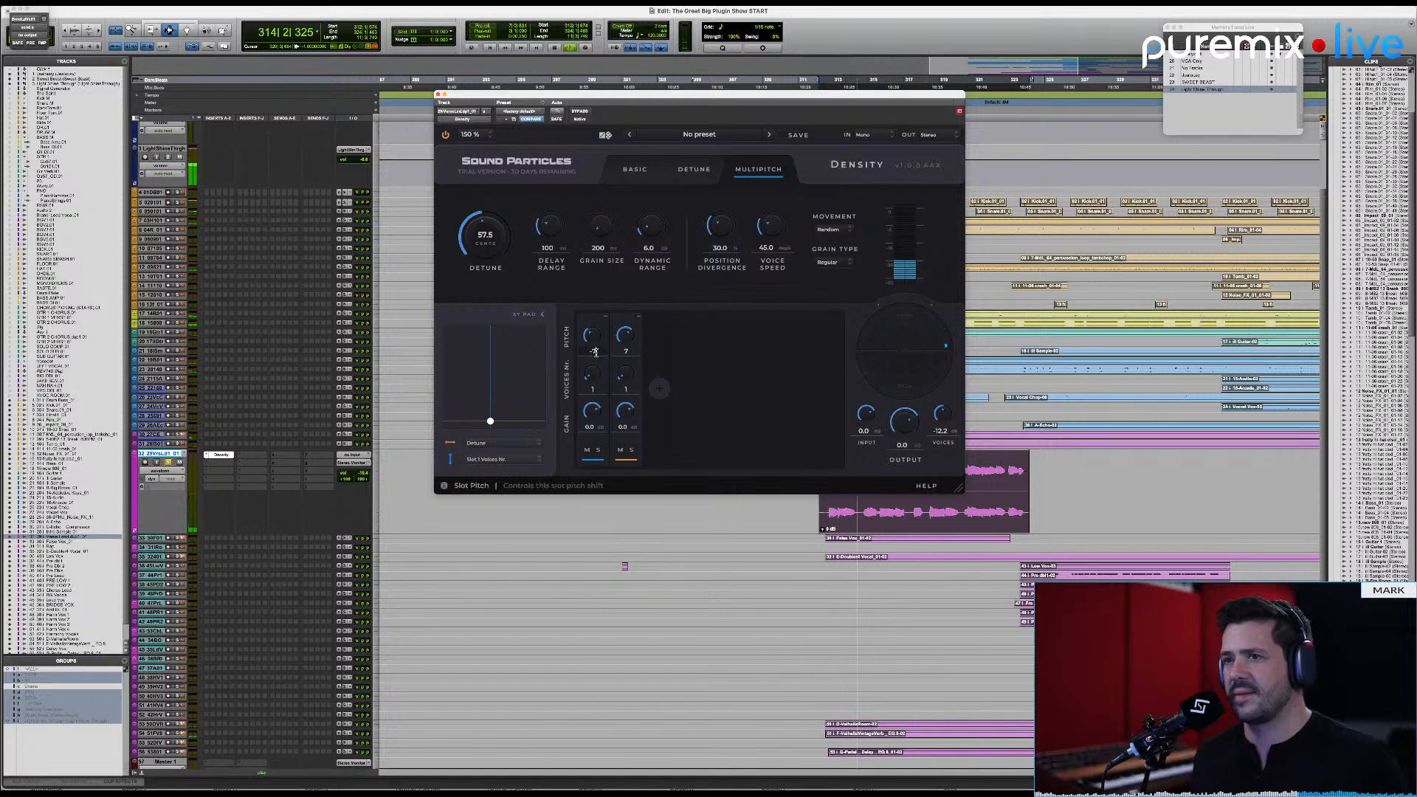
type("-4")
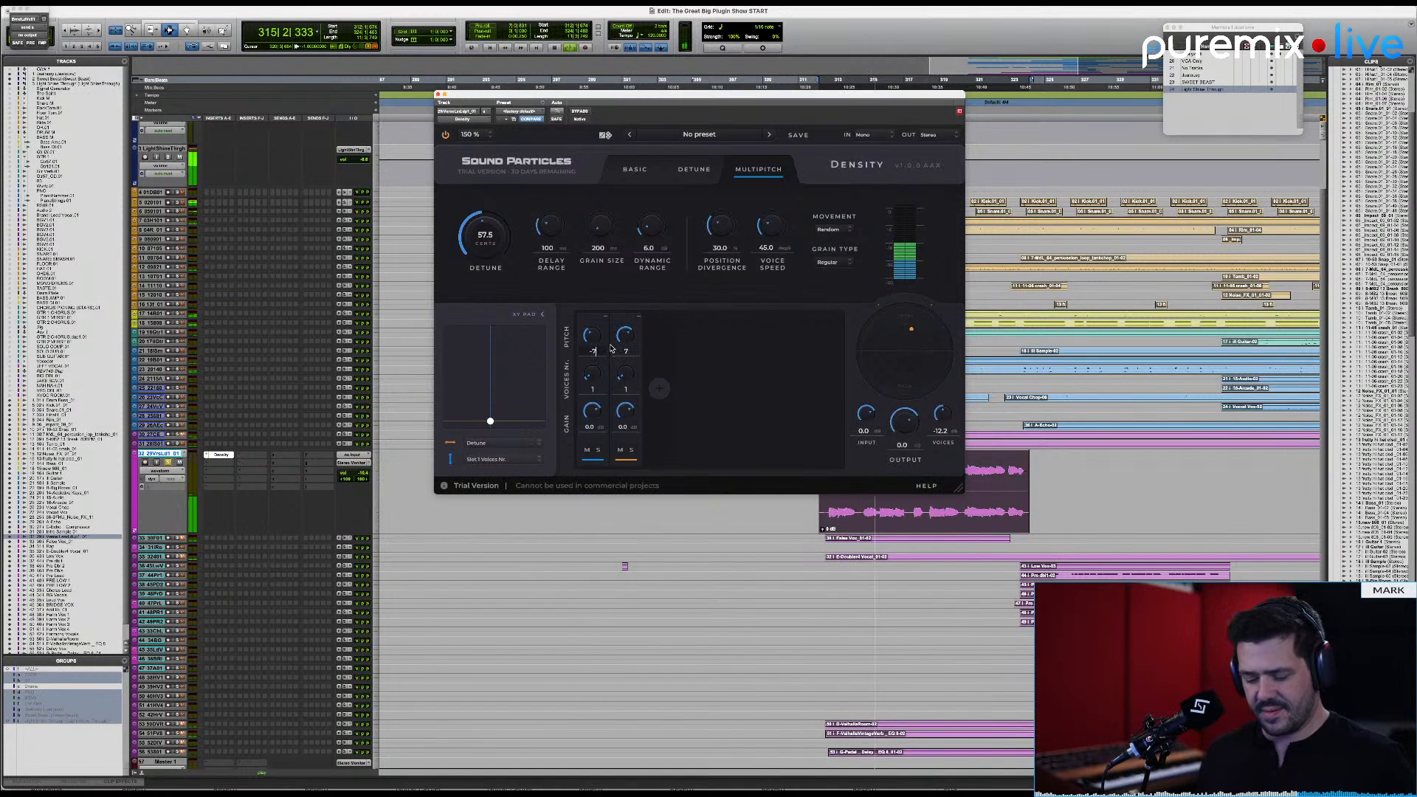
key("Return")
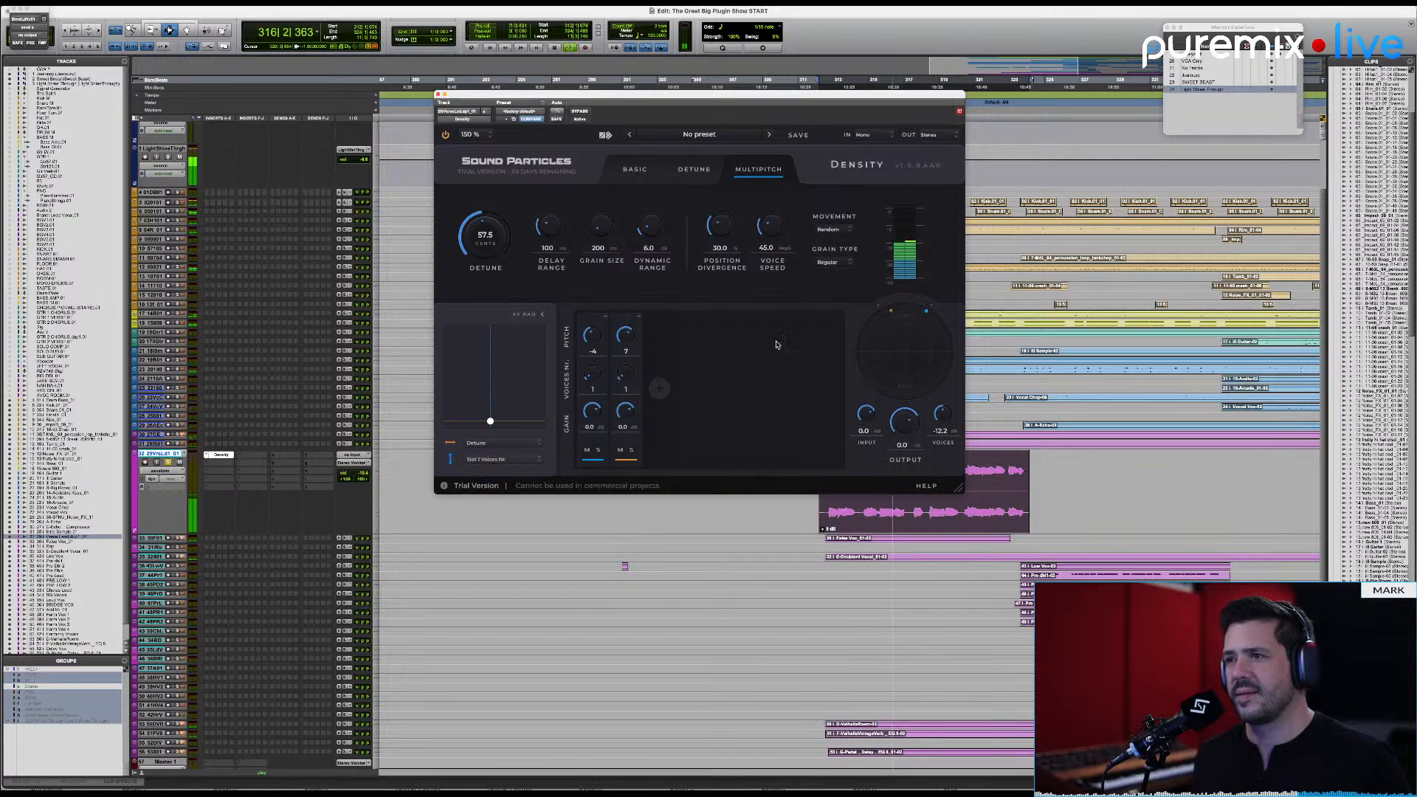
Step: Replay the verse vocal, set the voices gain to about -9.2 dB and return both slot pitches to 0
key("space")
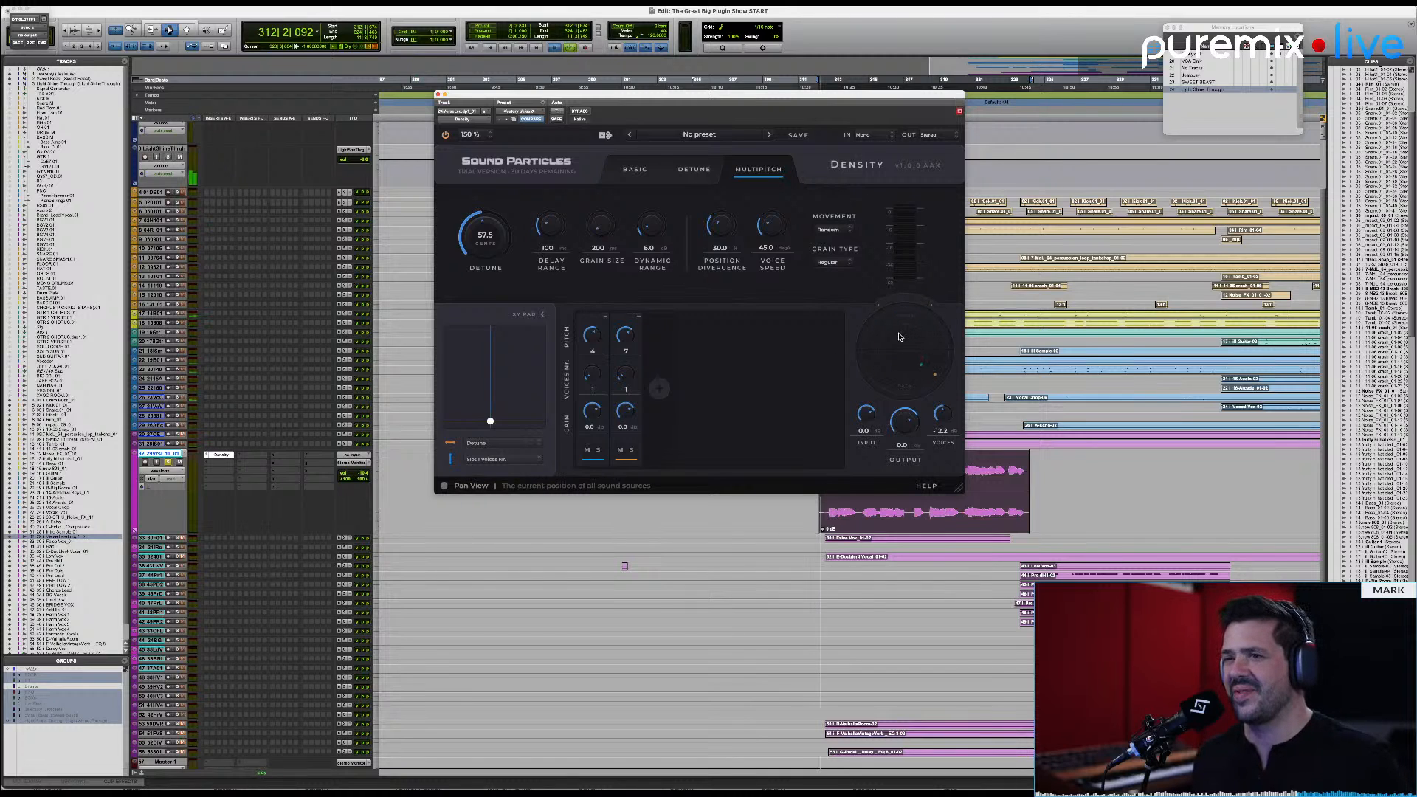
key("space")
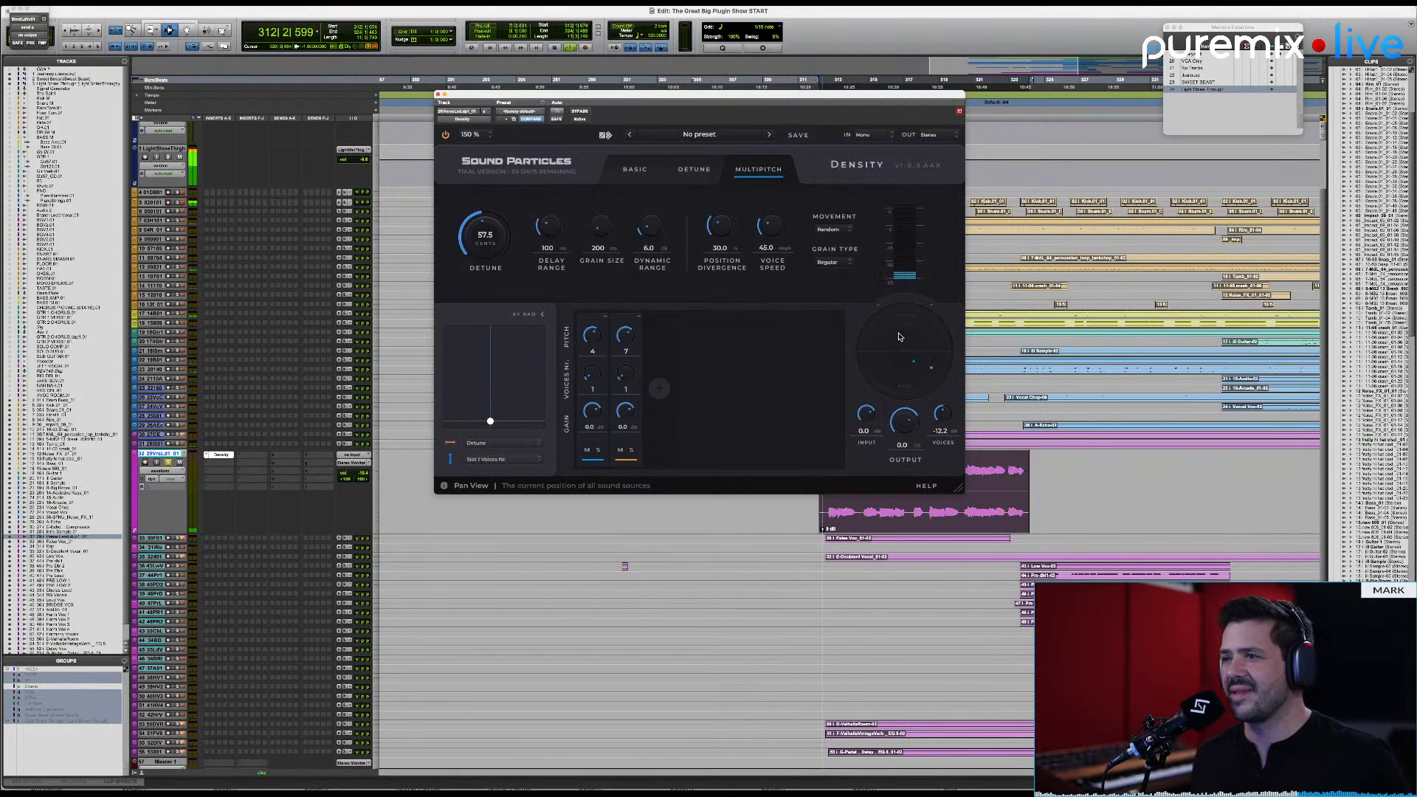
left_click_drag(940, 423, 940, 417)
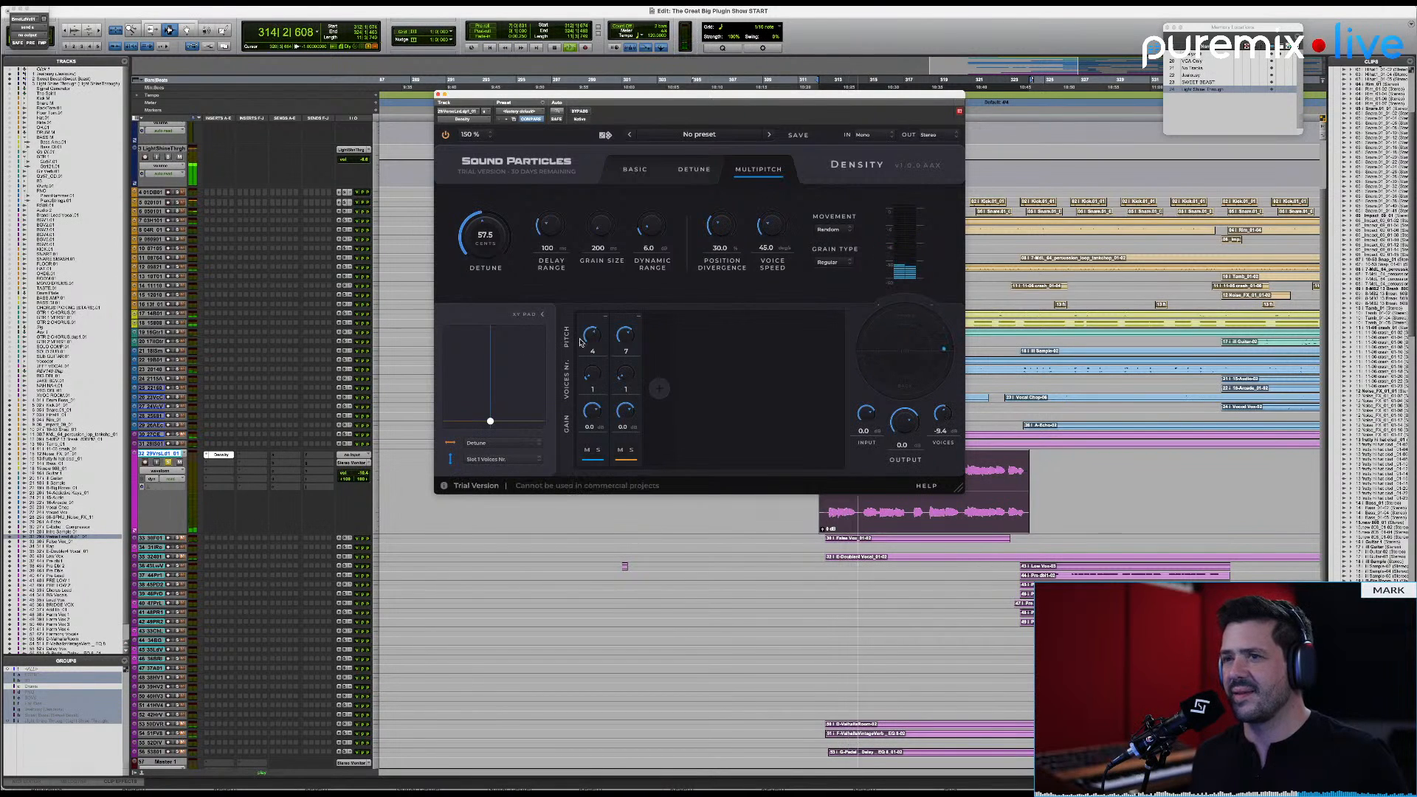
left_click_drag(594, 326, 626, 351)
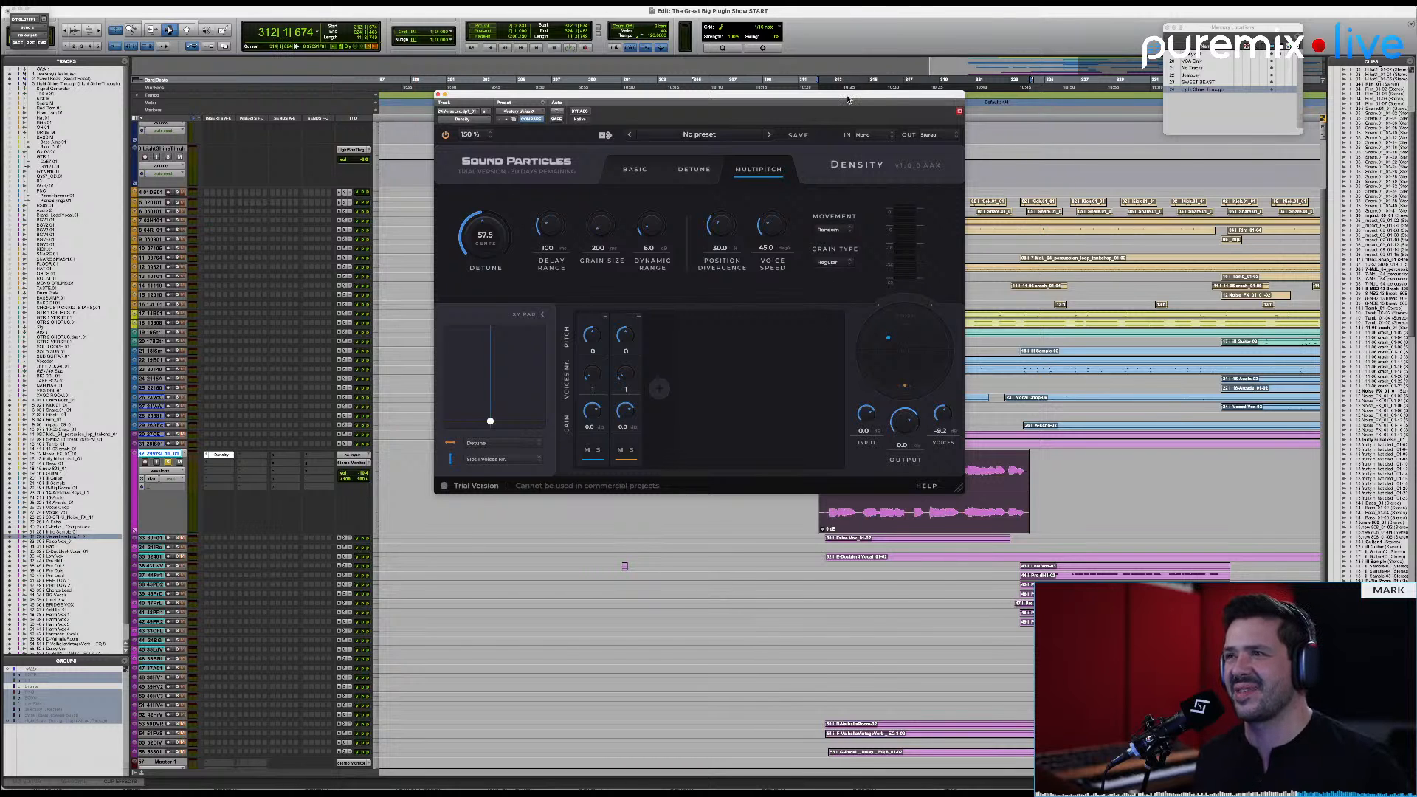
Step: Close the Density window and disable its insert on the verse lead vocal track
left_click_drag(848, 99, 912, 165)
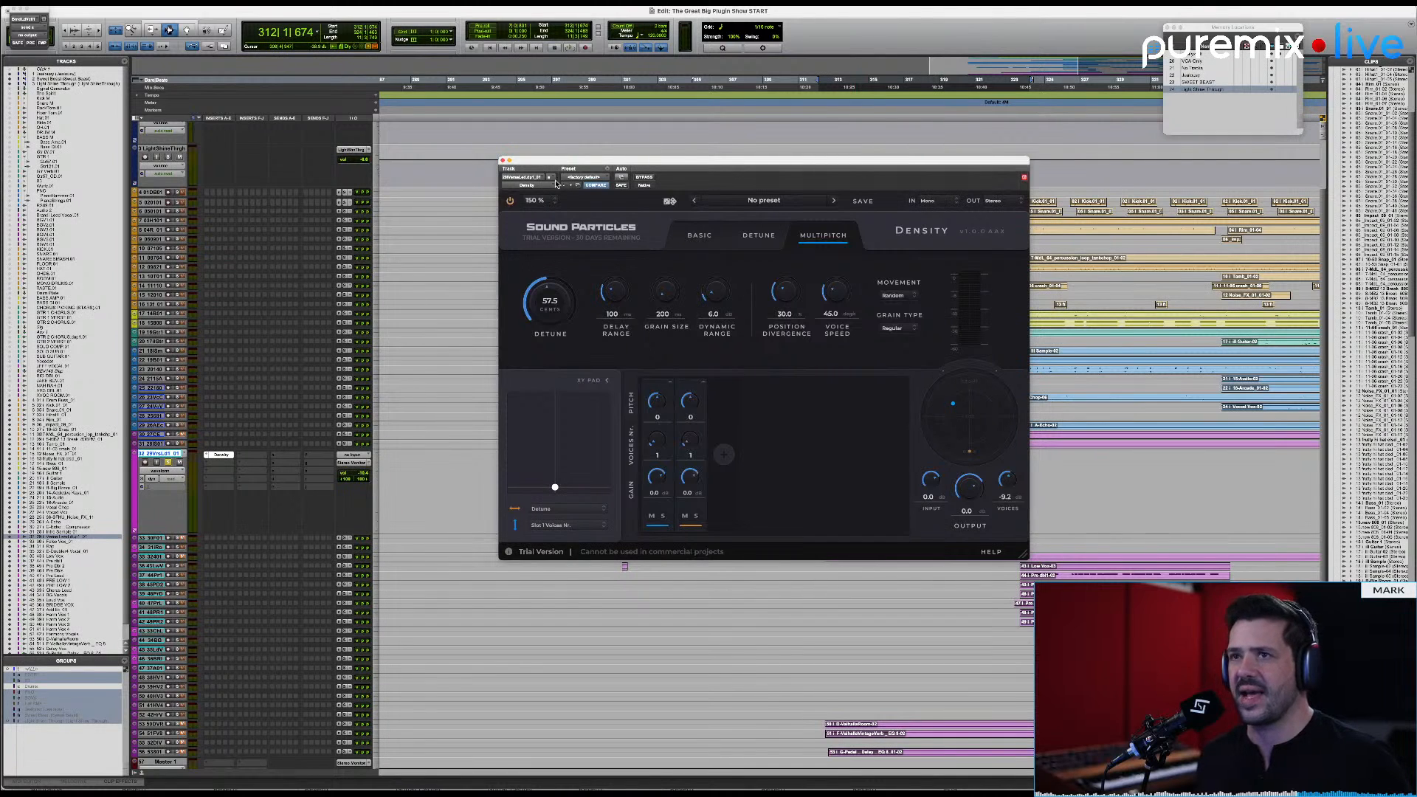
left_click(502, 161)
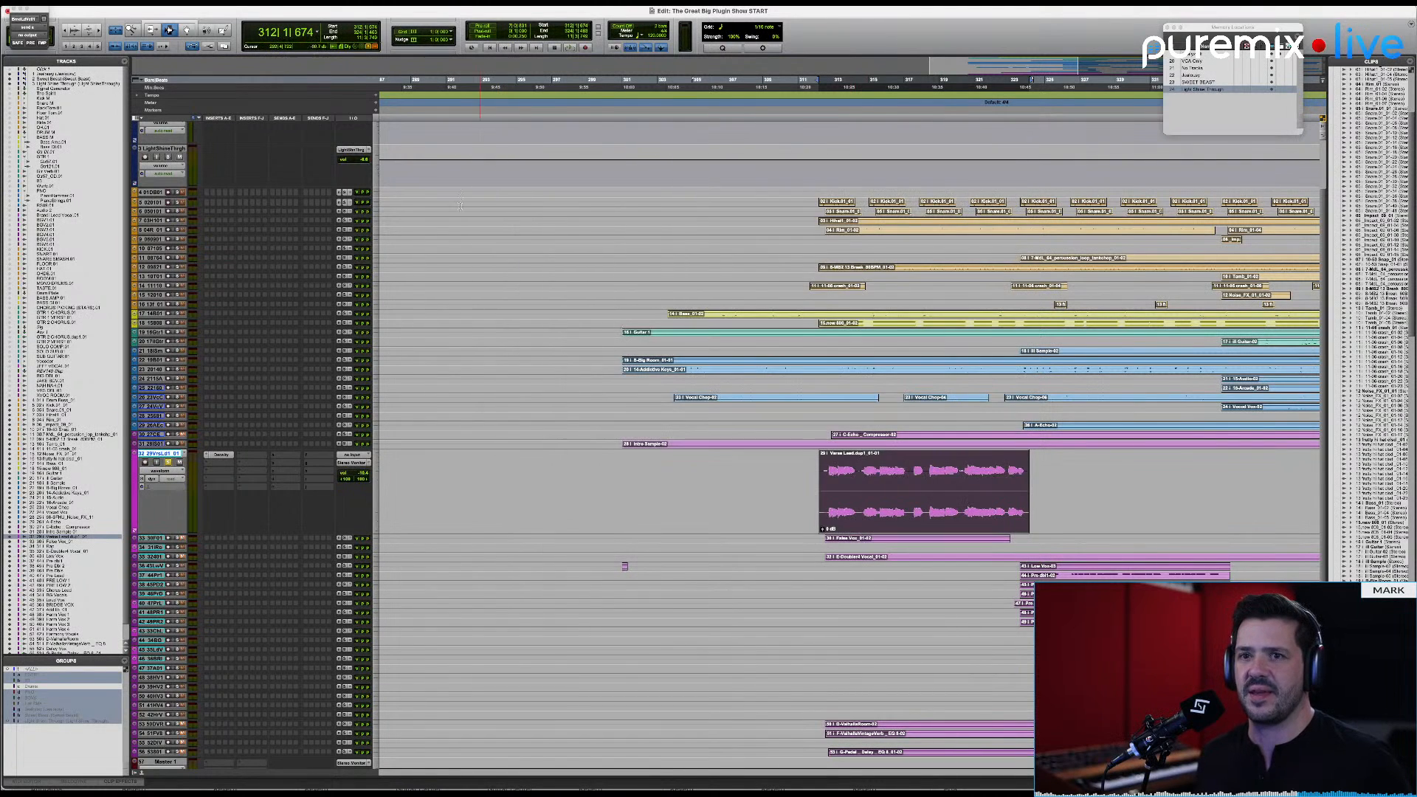
left_click(228, 456, "ctrl+super")
Step: Survey the song's arrangement around the chorus to find an instrument part suitable for processing
scroll(1060, 294, "up", 3)
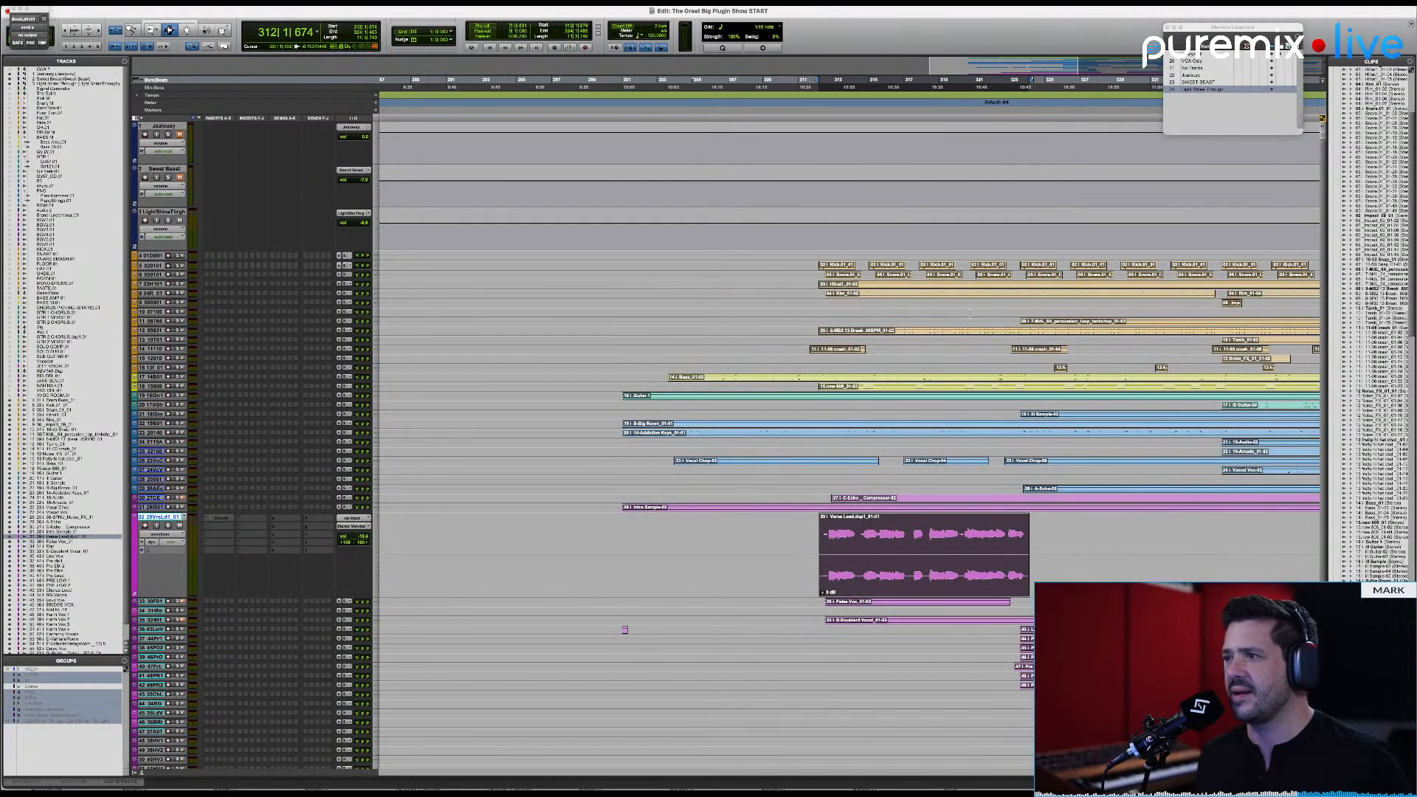
key("alt+a")
scroll(1118, 344, "right", 5)
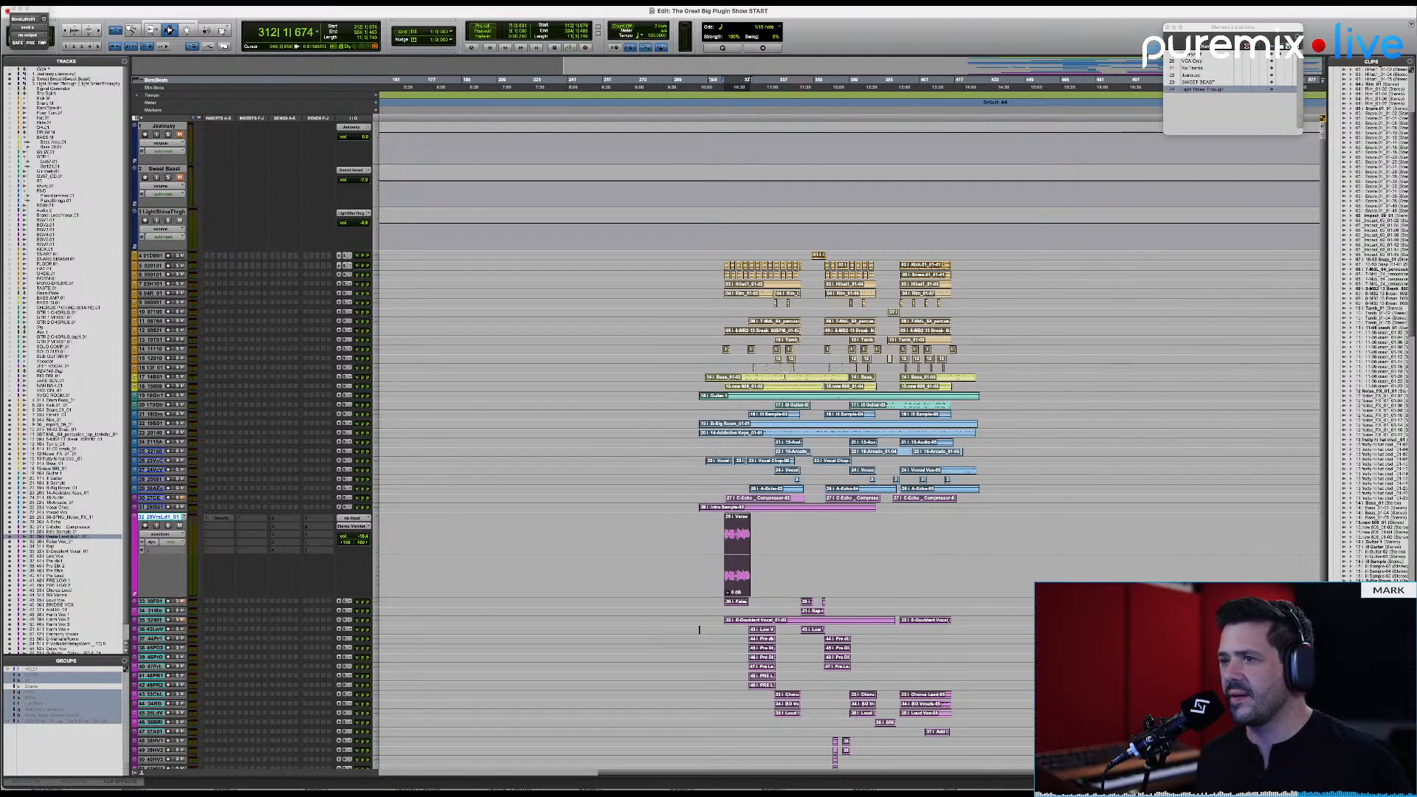
left_click(803, 390)
key("t")
key("t")
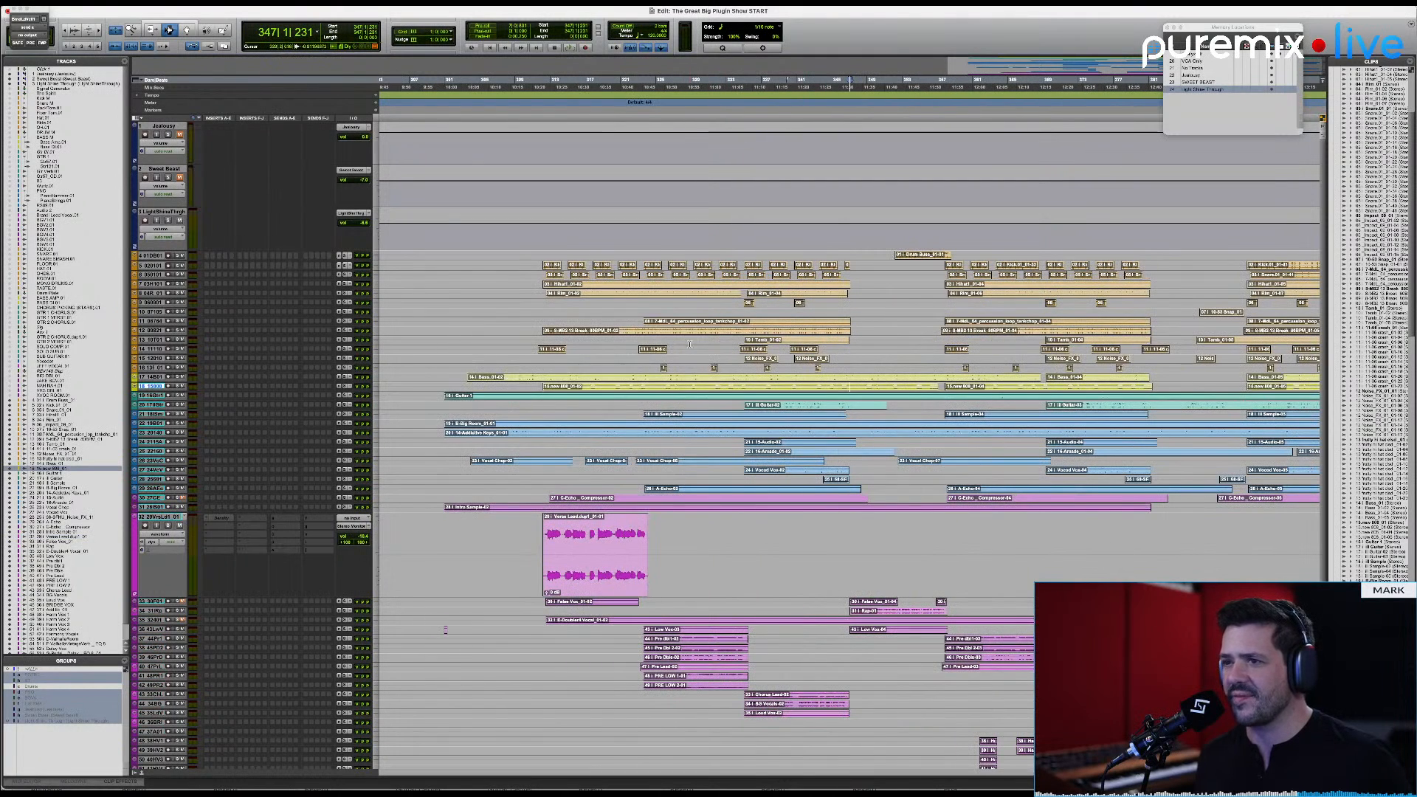
left_click(696, 267)
scroll(727, 285, "down", 4)
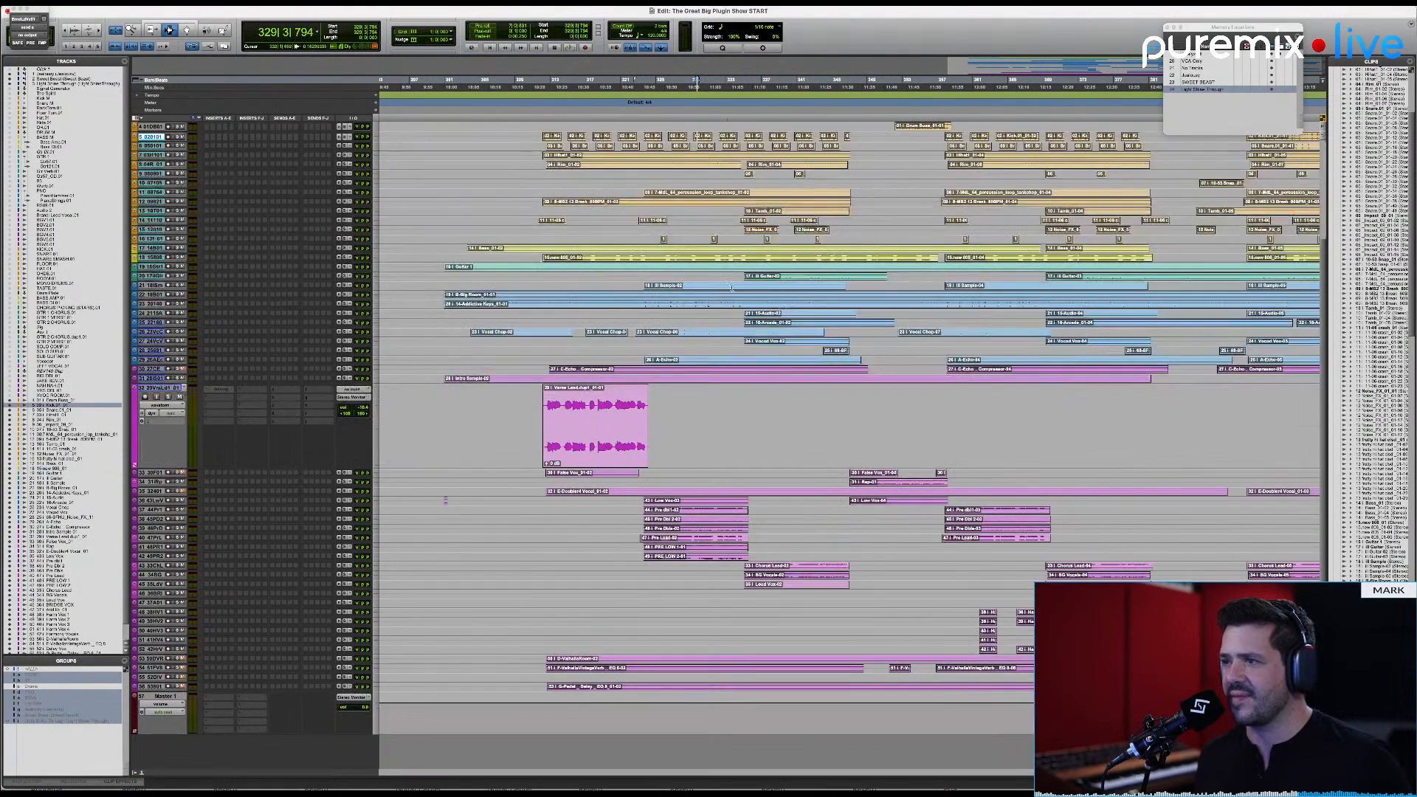
scroll(906, 392, "down", 1)
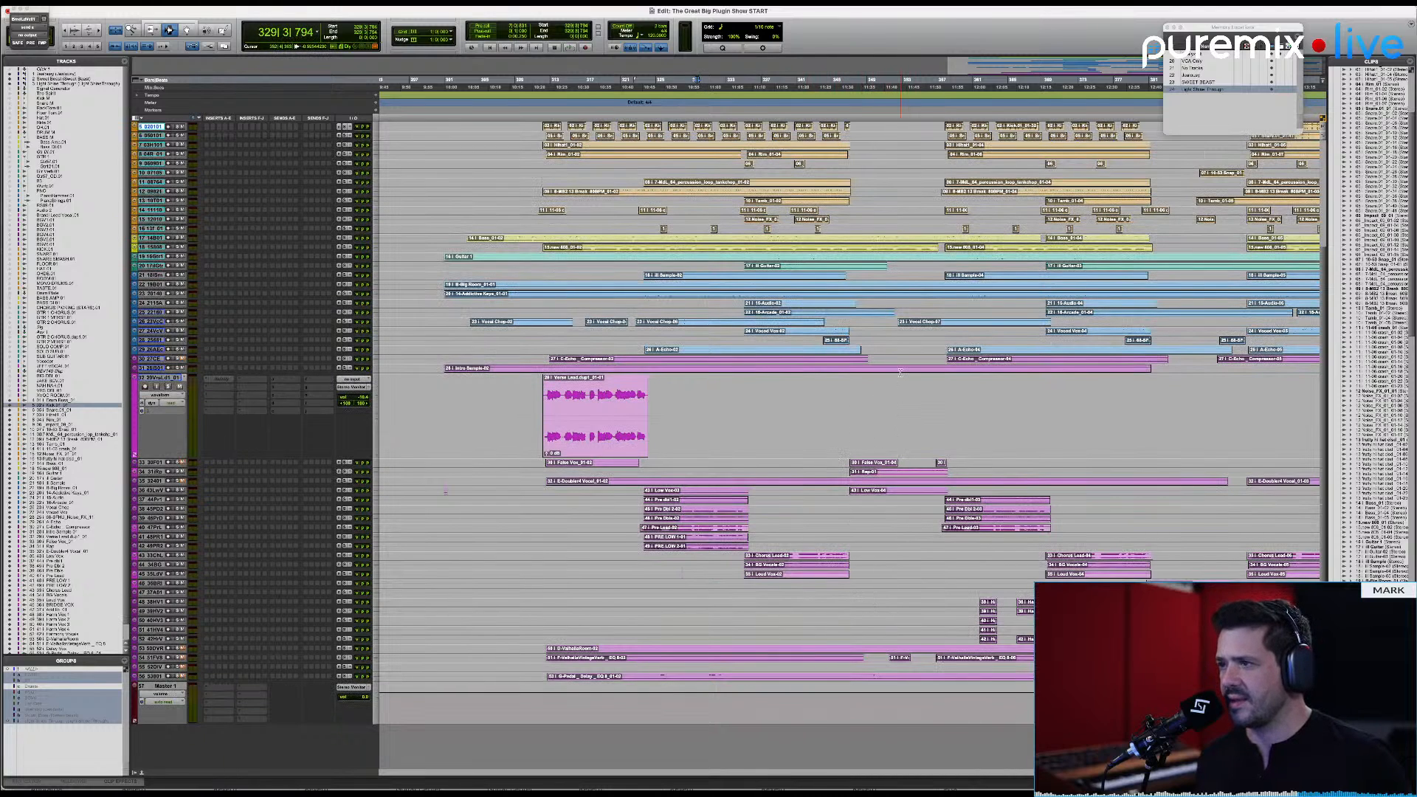
scroll(893, 287, "up", 1)
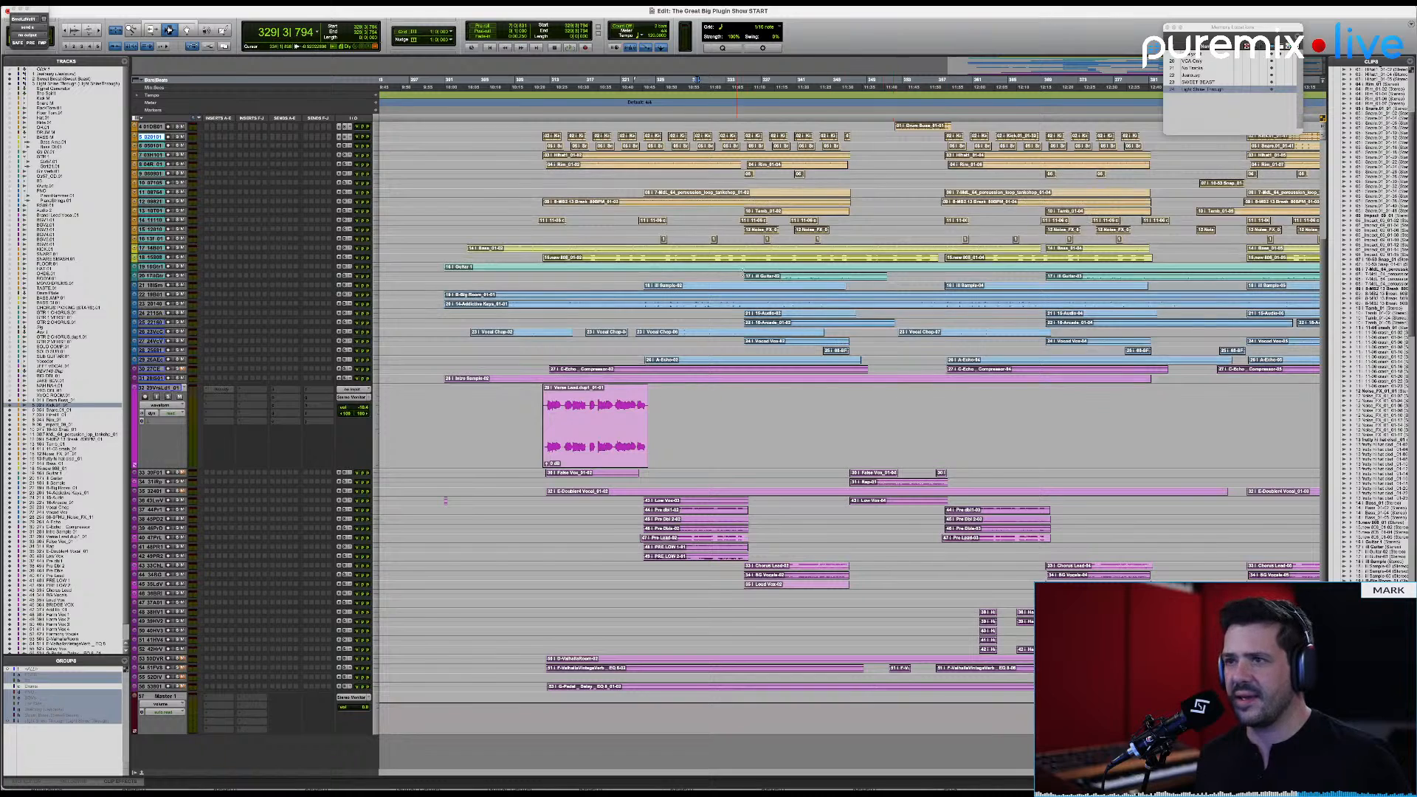
left_click(758, 272)
left_click(736, 259)
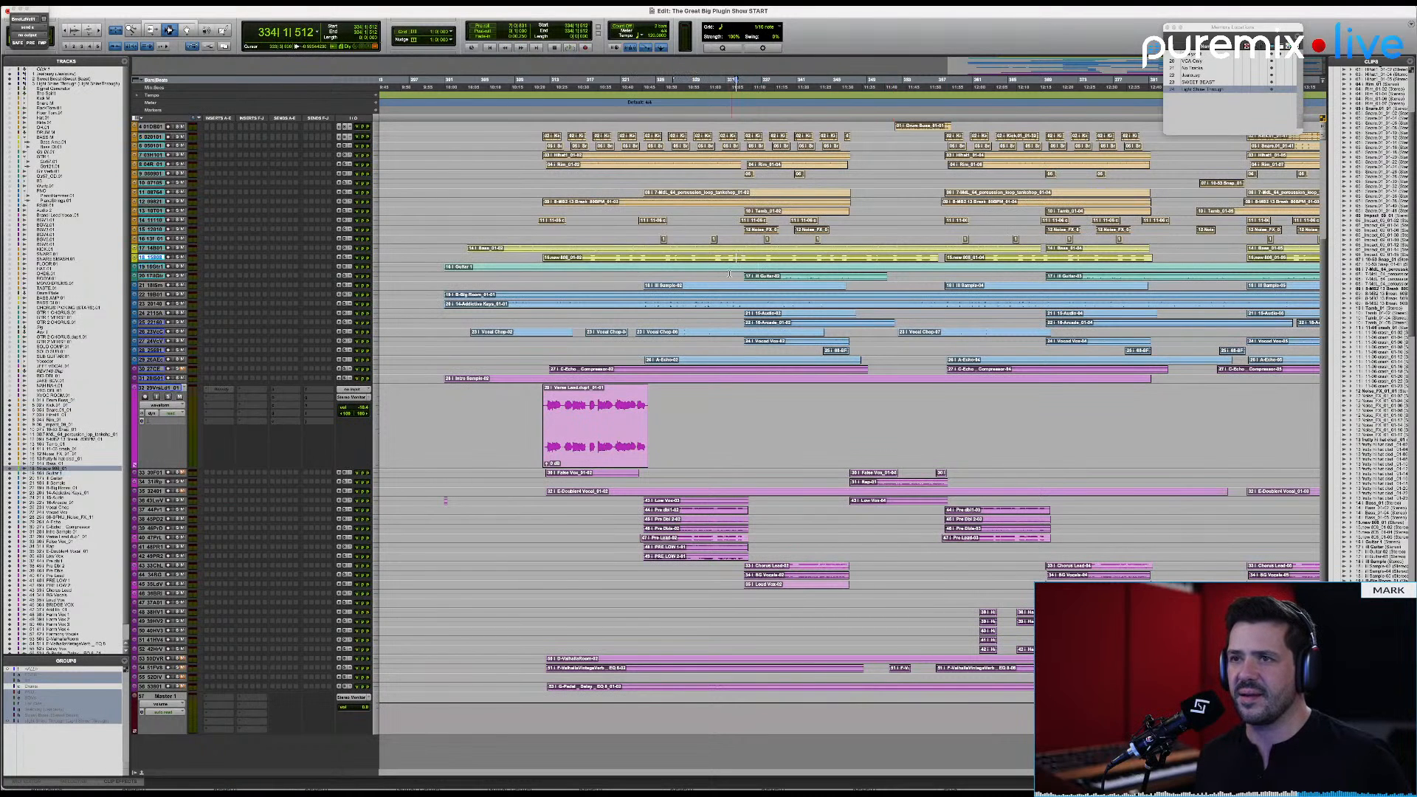
Step: Increase the track heights of the Addictive Keys track and the 15-Audio track below it
left_click(743, 303)
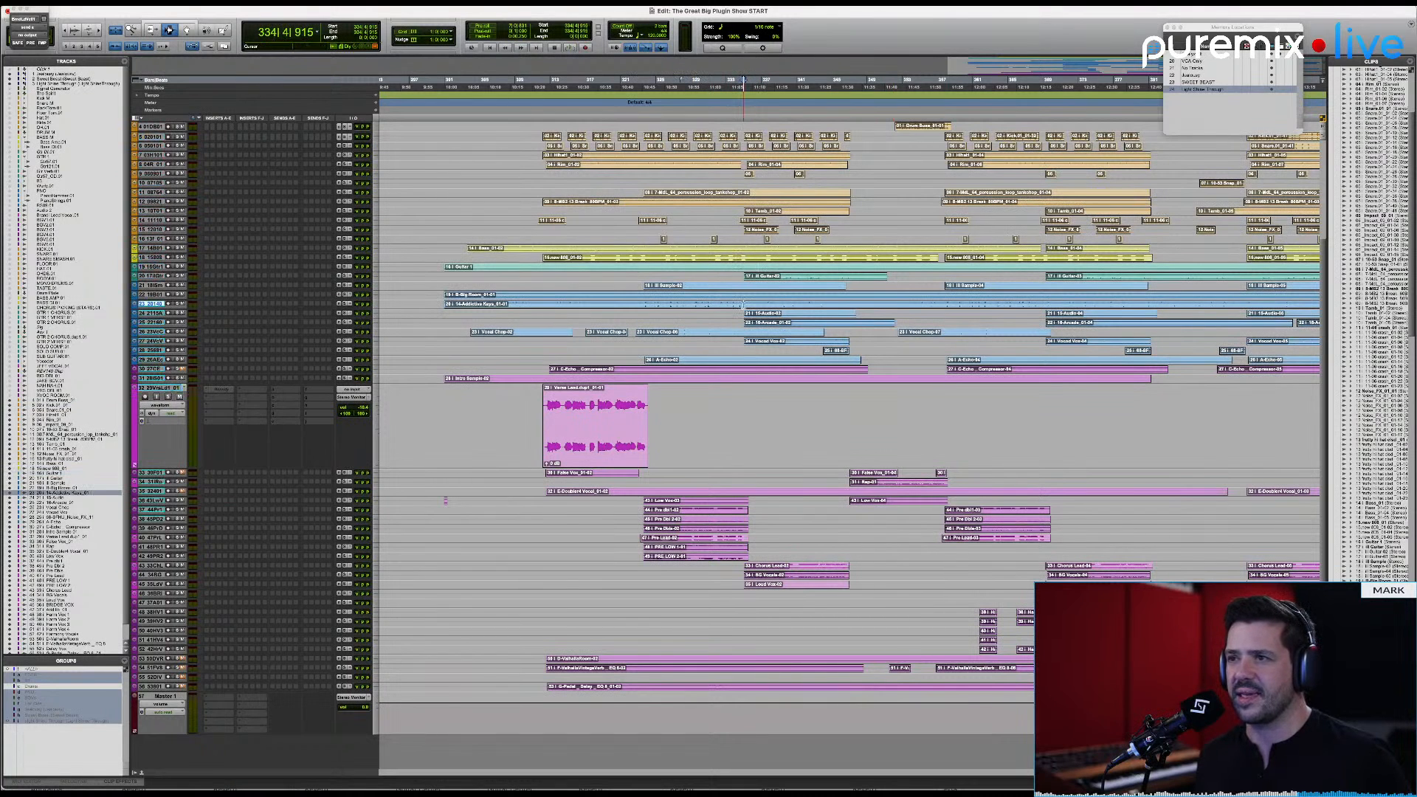
key("ctrl+Up")
key("ctrl+Up")
key("ctrl+Up")
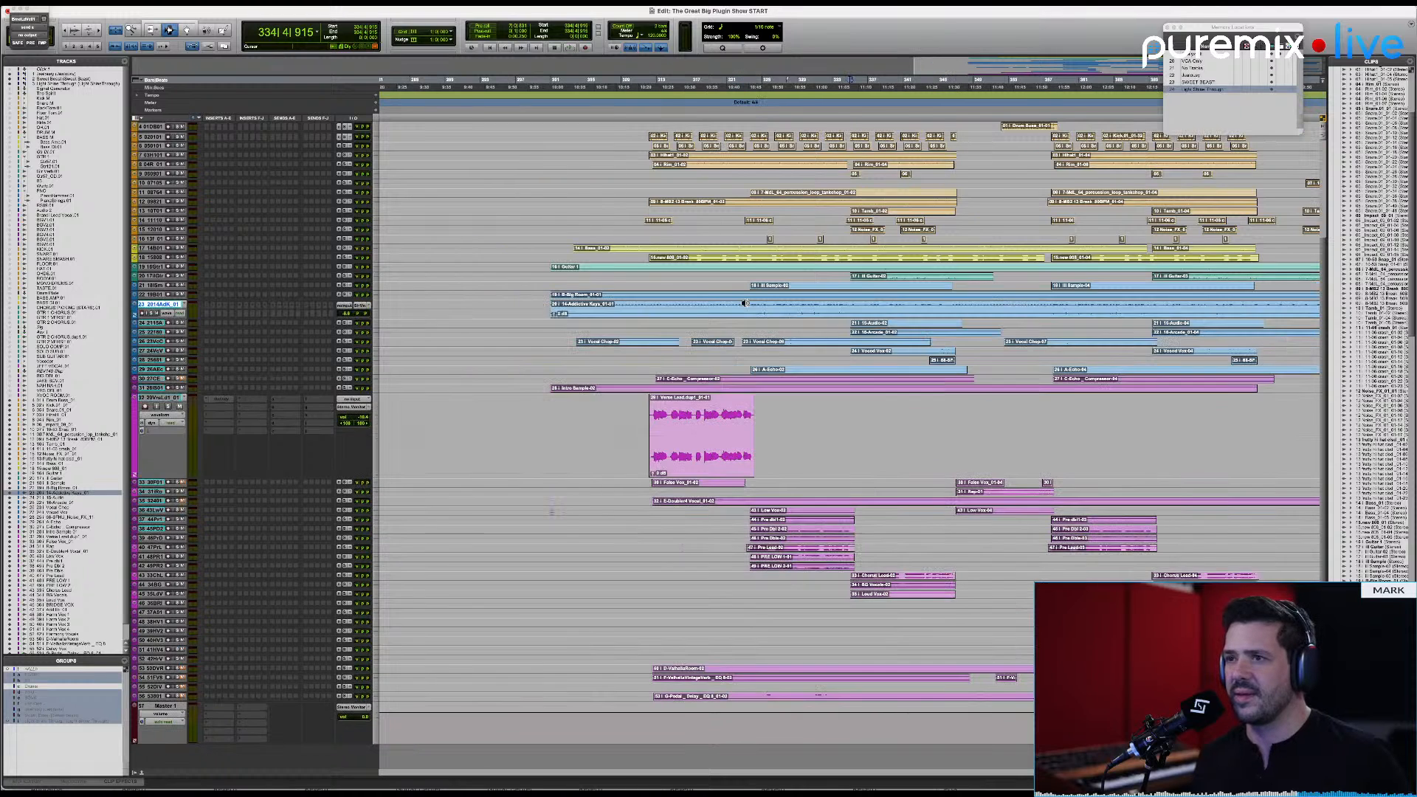
left_click(885, 389)
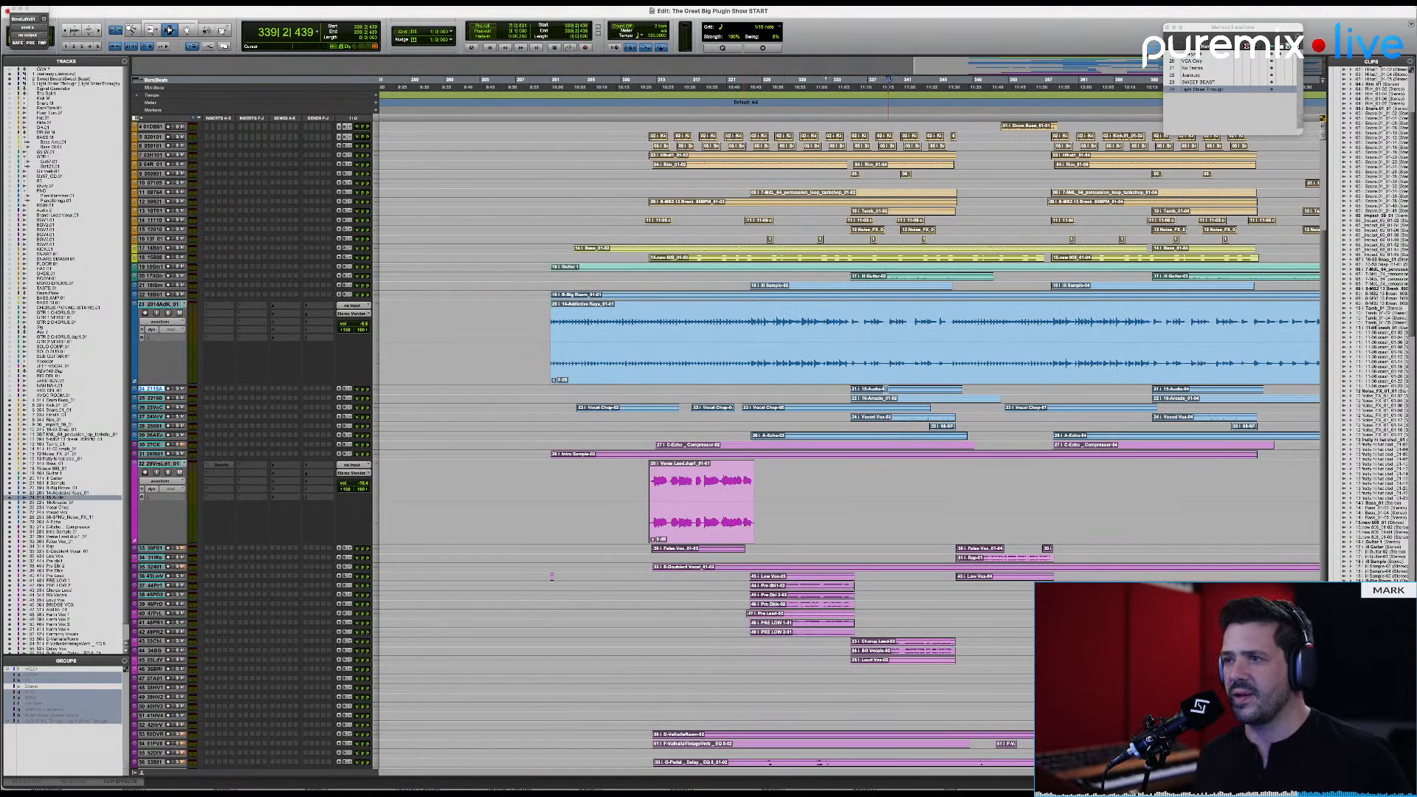
key("ctrl+Up")
key("ctrl+Up")
key("ctrl+Up")
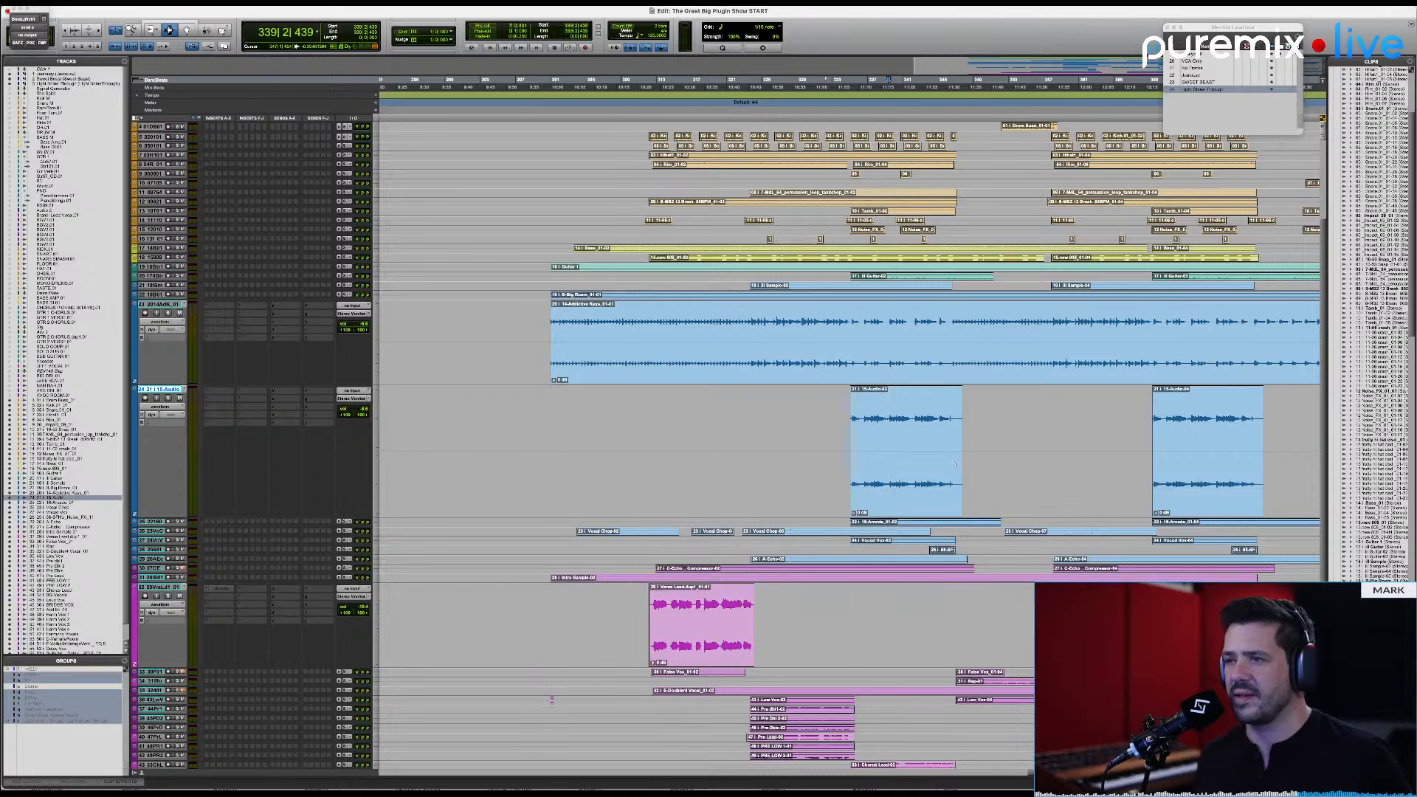
Step: Select a short phrase near the start of the first 15-Audio clip and play it soloed
left_click_drag(861, 441, 886, 442)
left_click(865, 438, "shift")
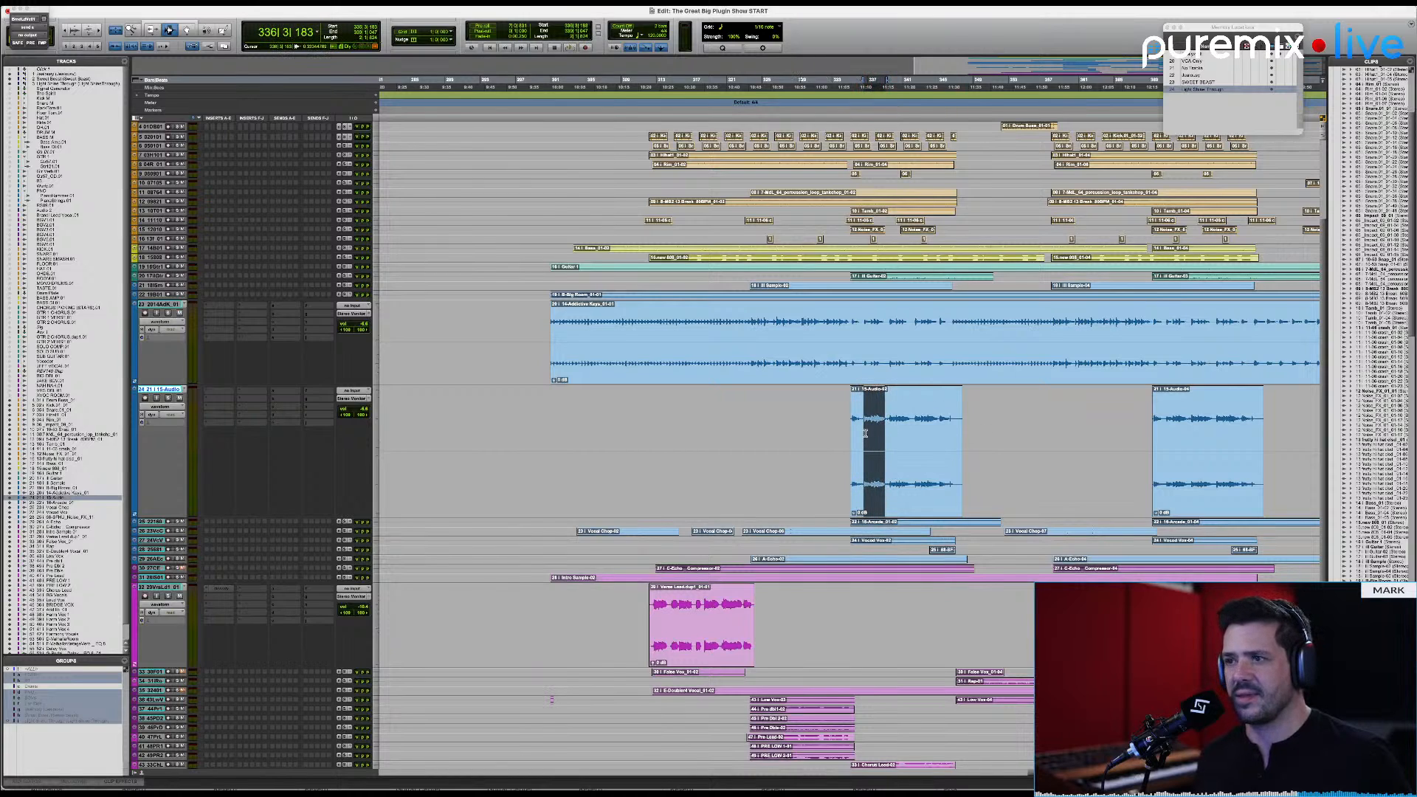
key("space")
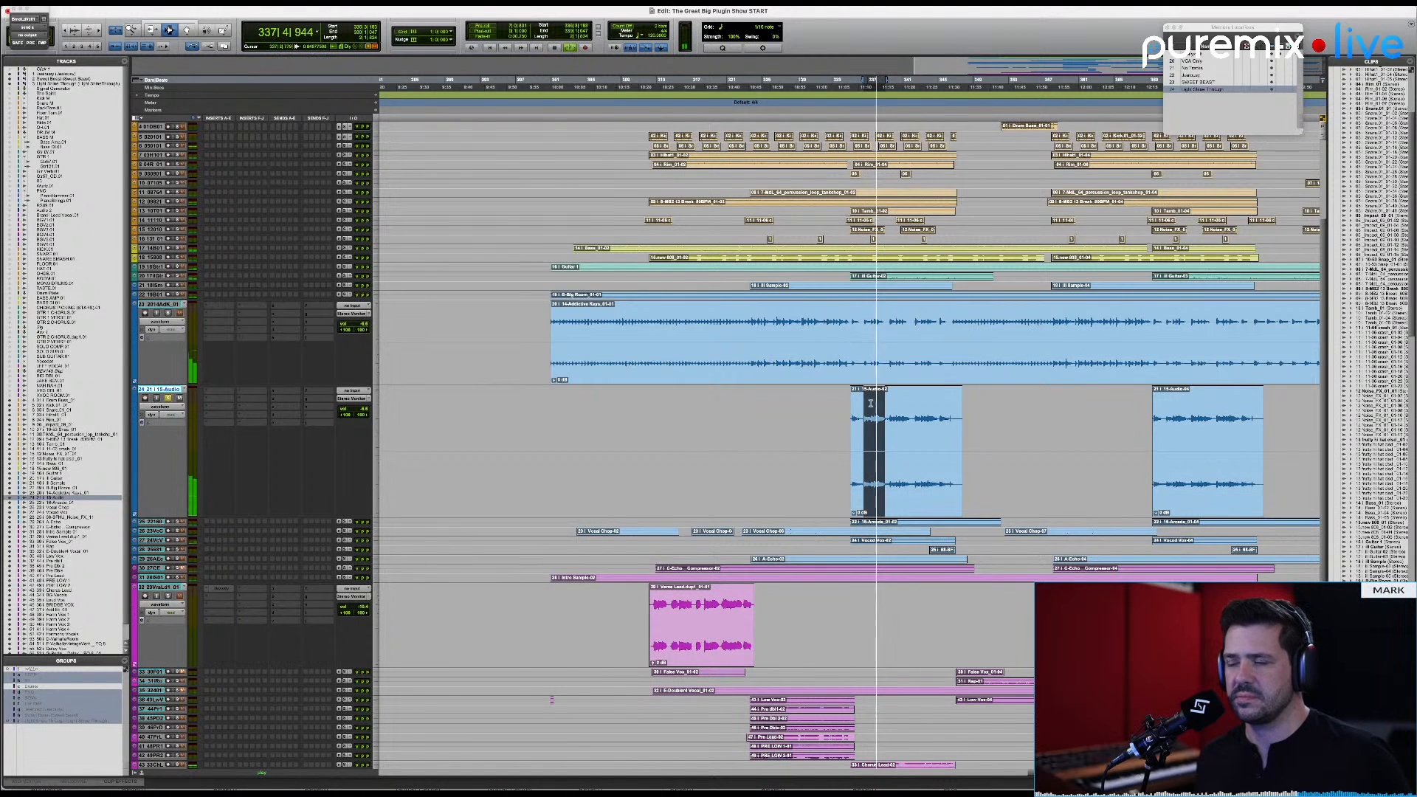
key("space")
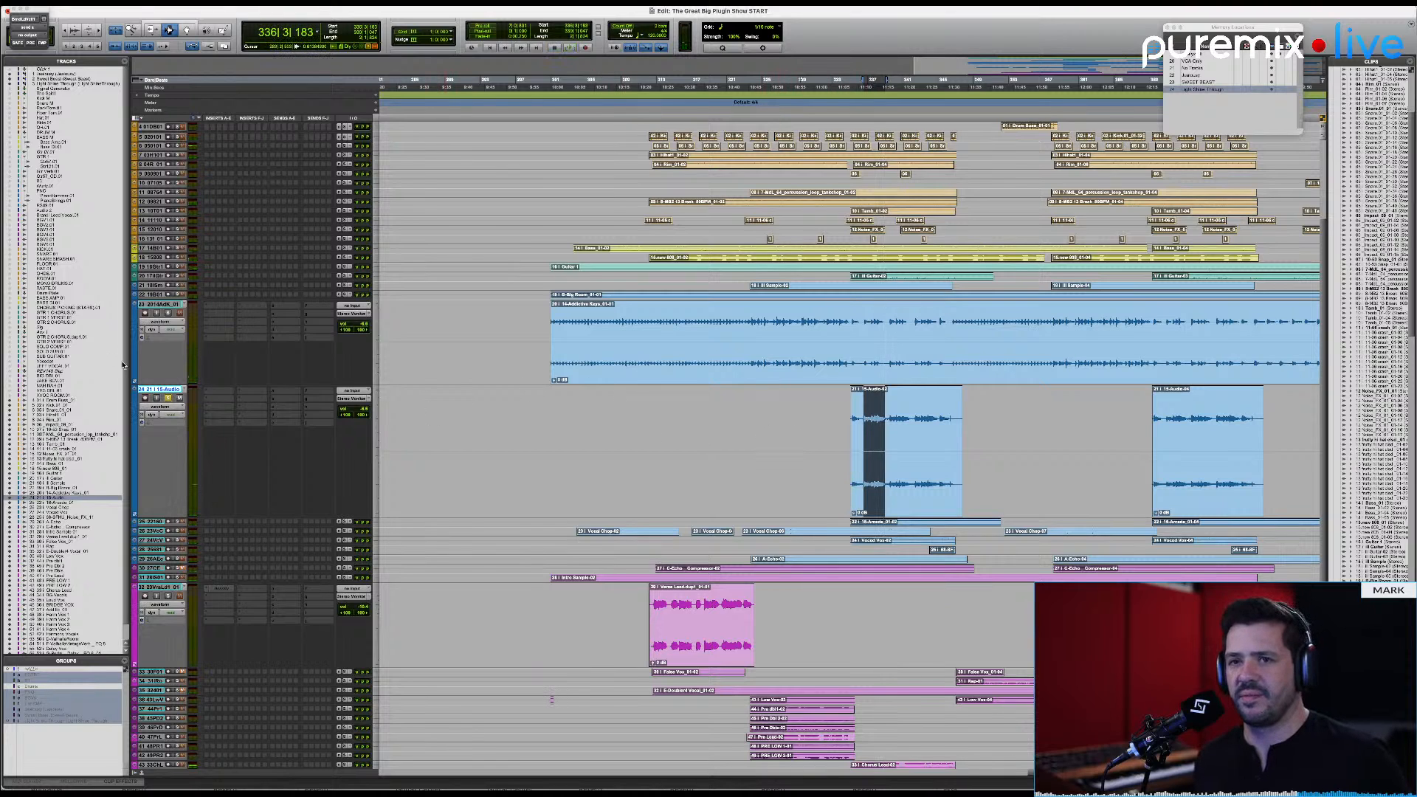
Step: Insert the stereo Density plugin in the first insert slot of the 15-Audio track
left_click(215, 395)
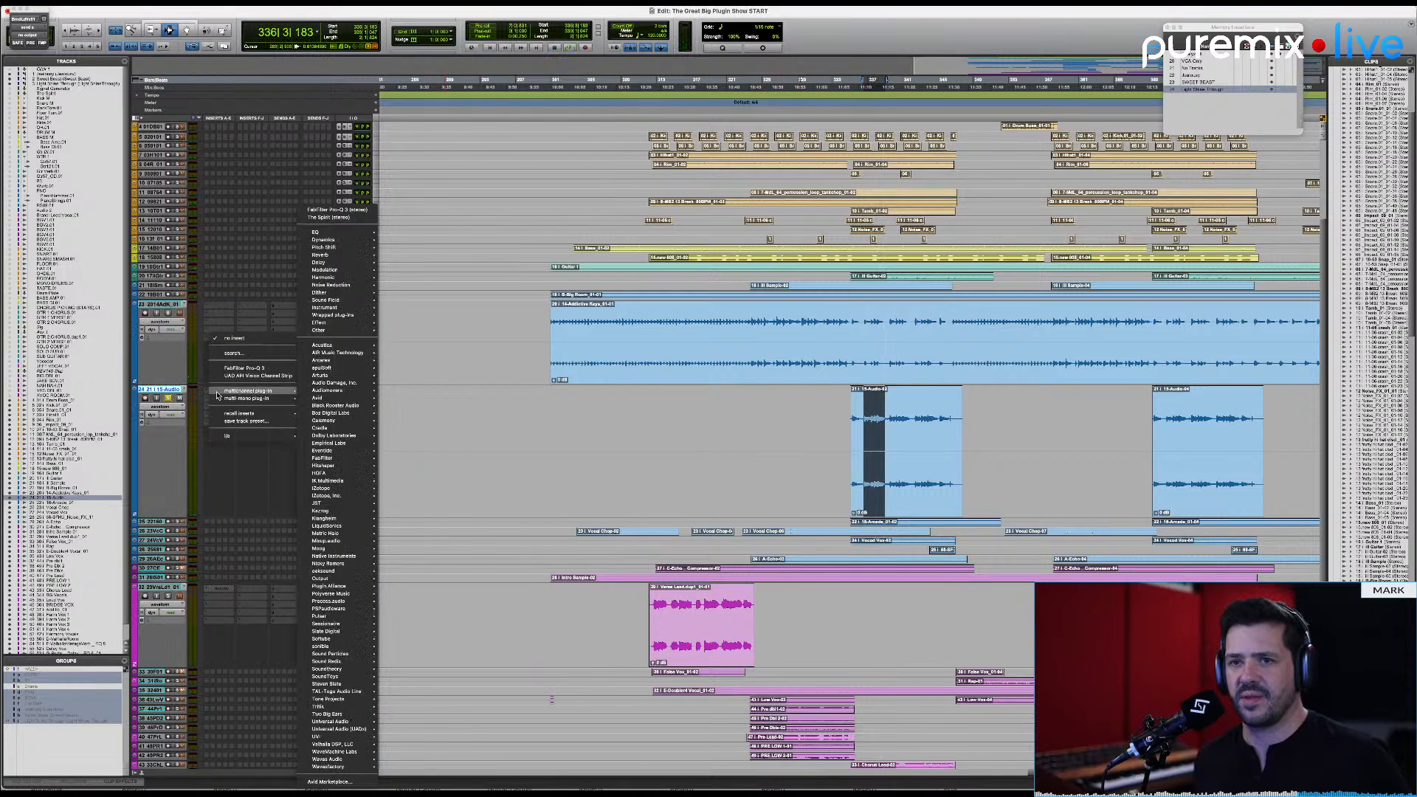
left_click(247, 353)
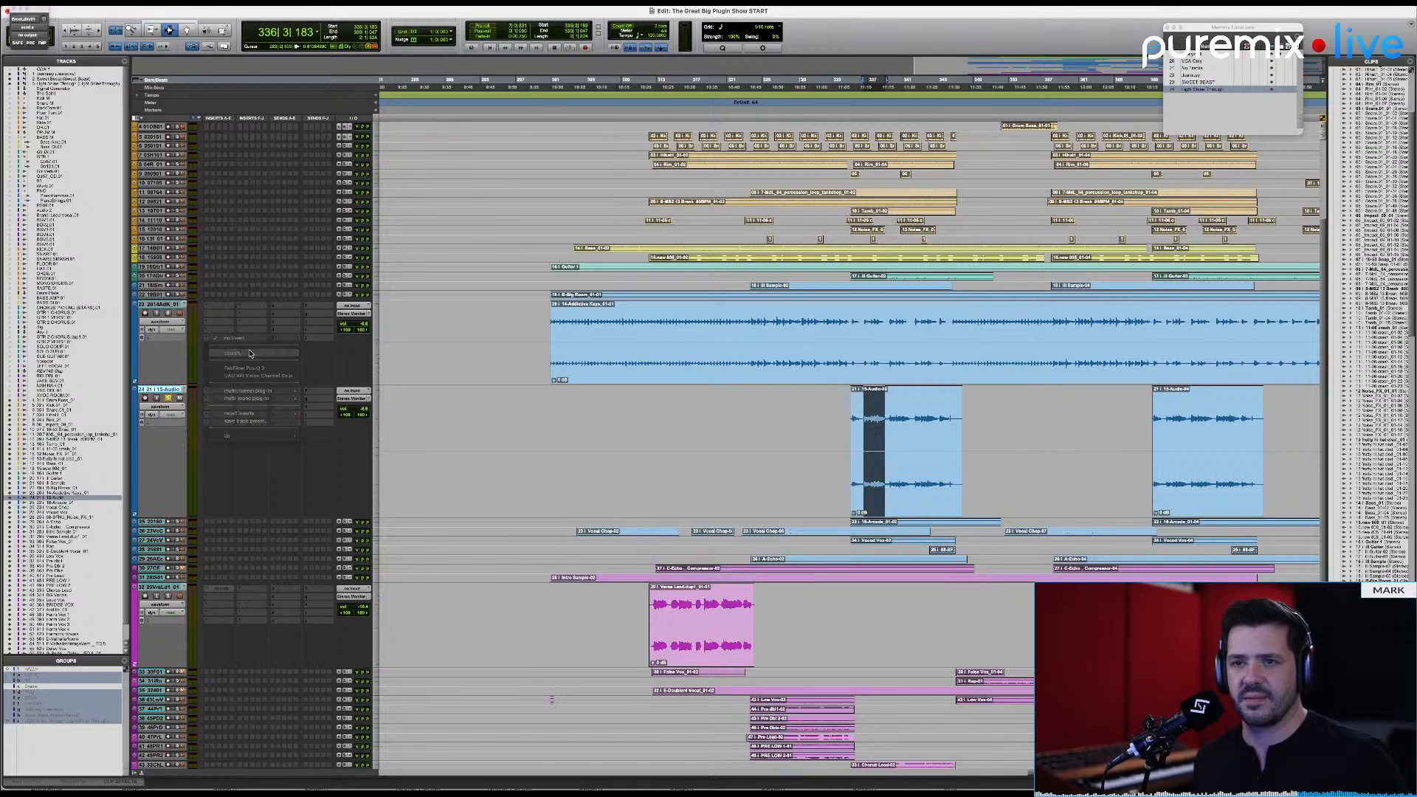
type("dent")
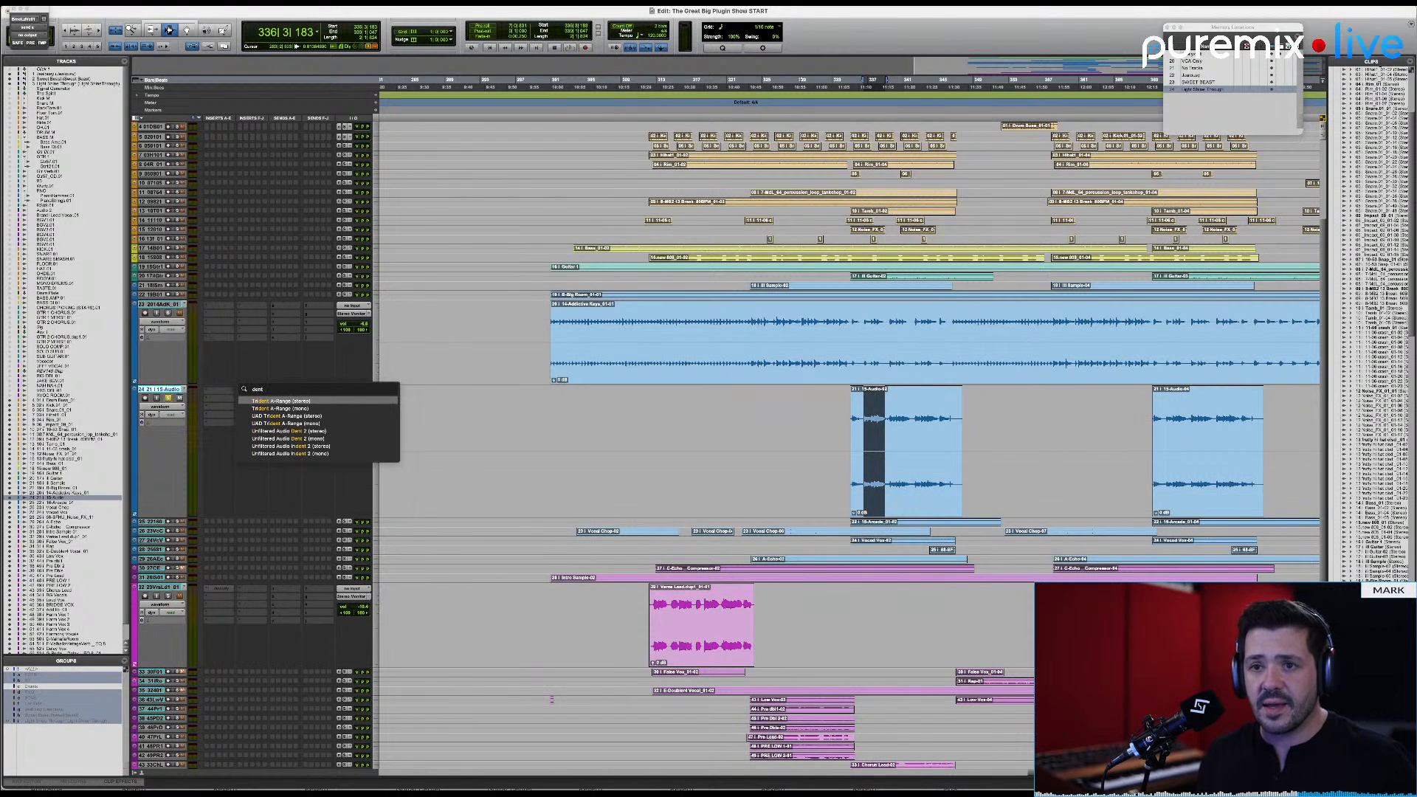
key("BackSpace")
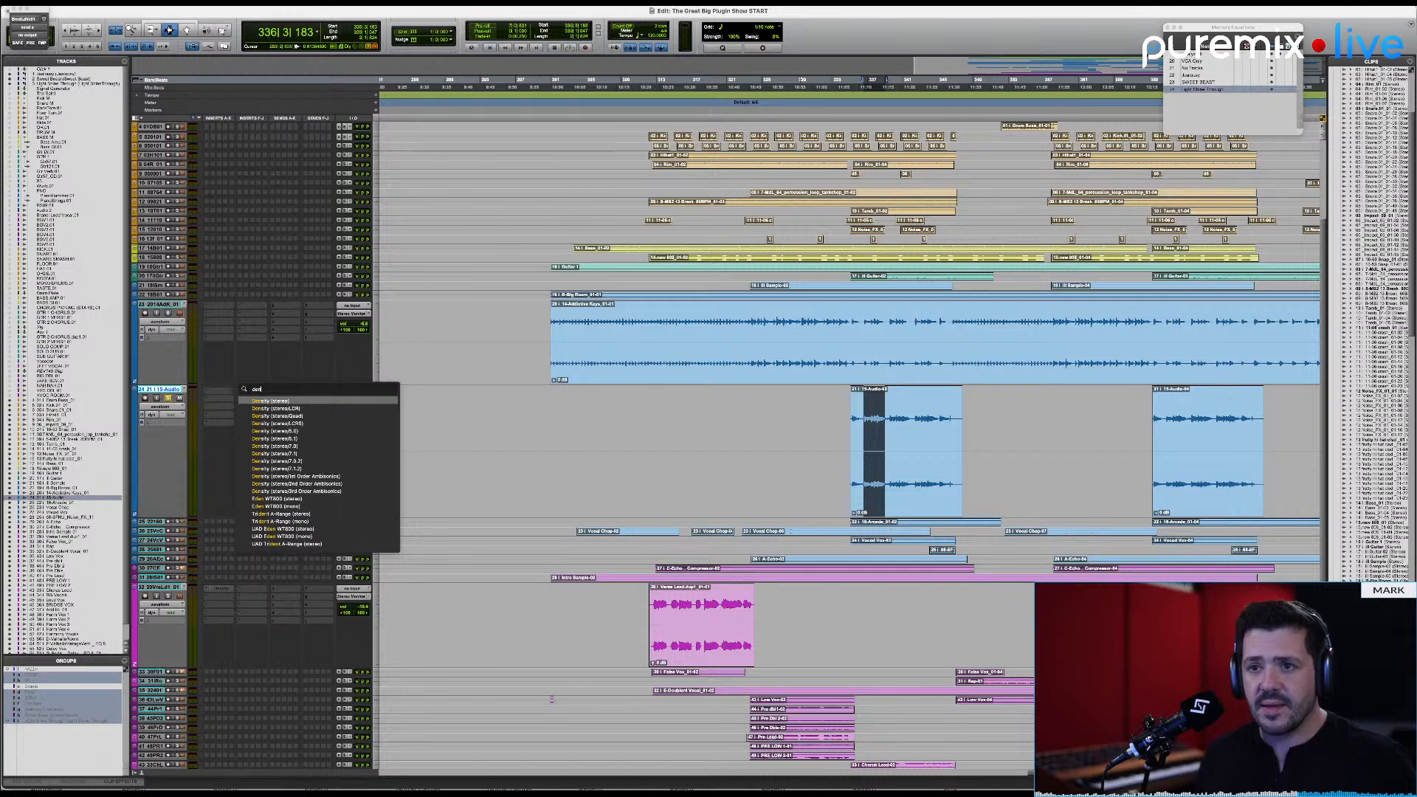
key("Return")
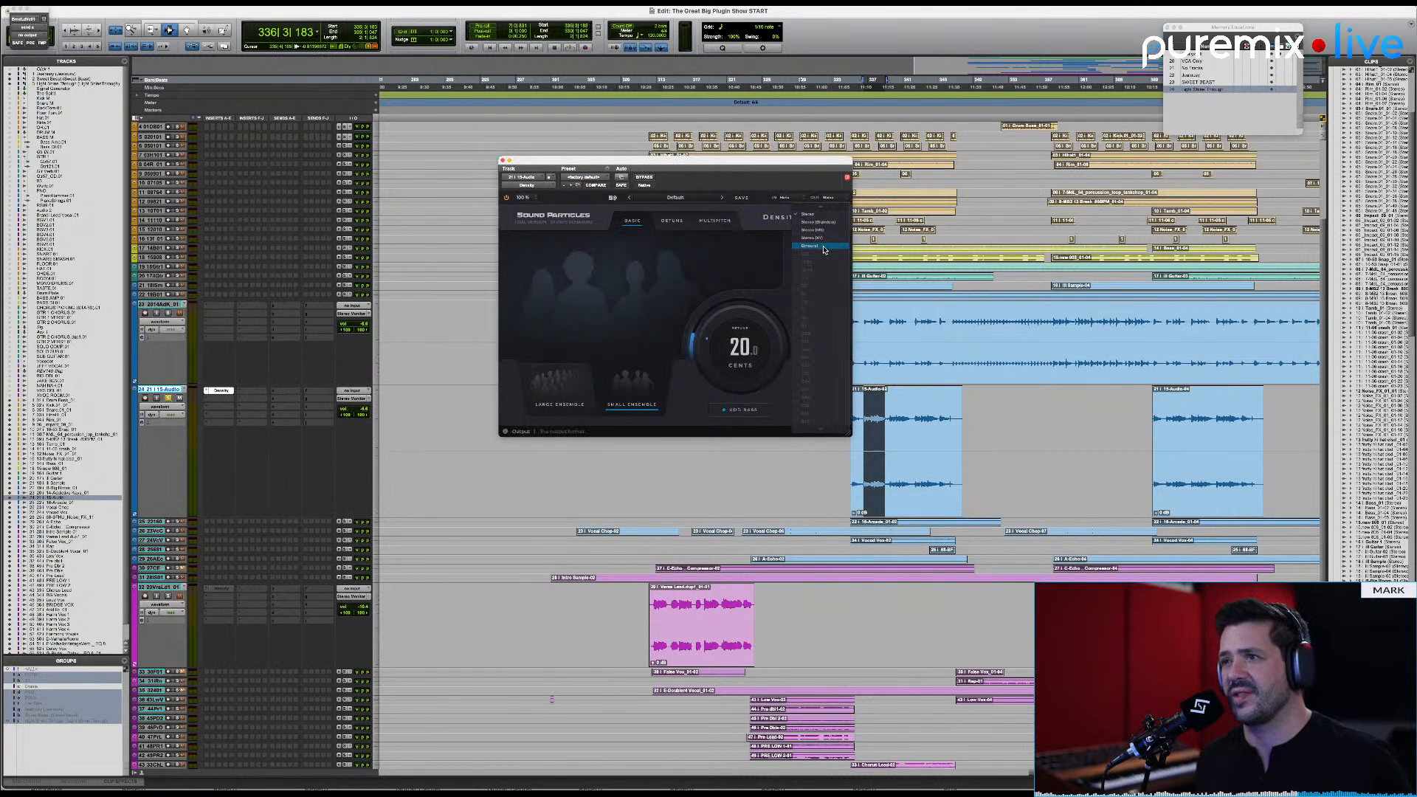
Step: Switch Density from Multipitch to Detune mode and raise the number of voices
left_click(707, 221)
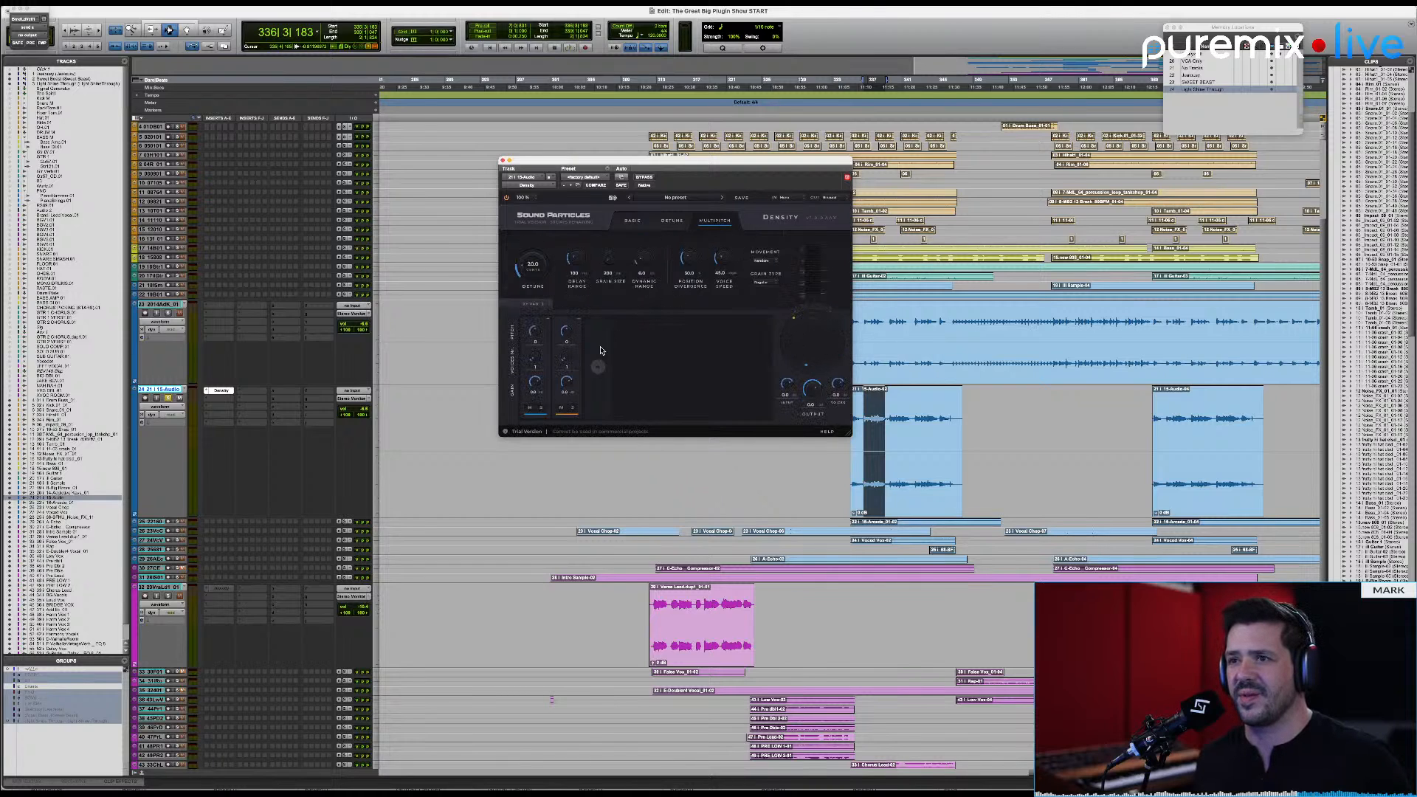
left_click(672, 221)
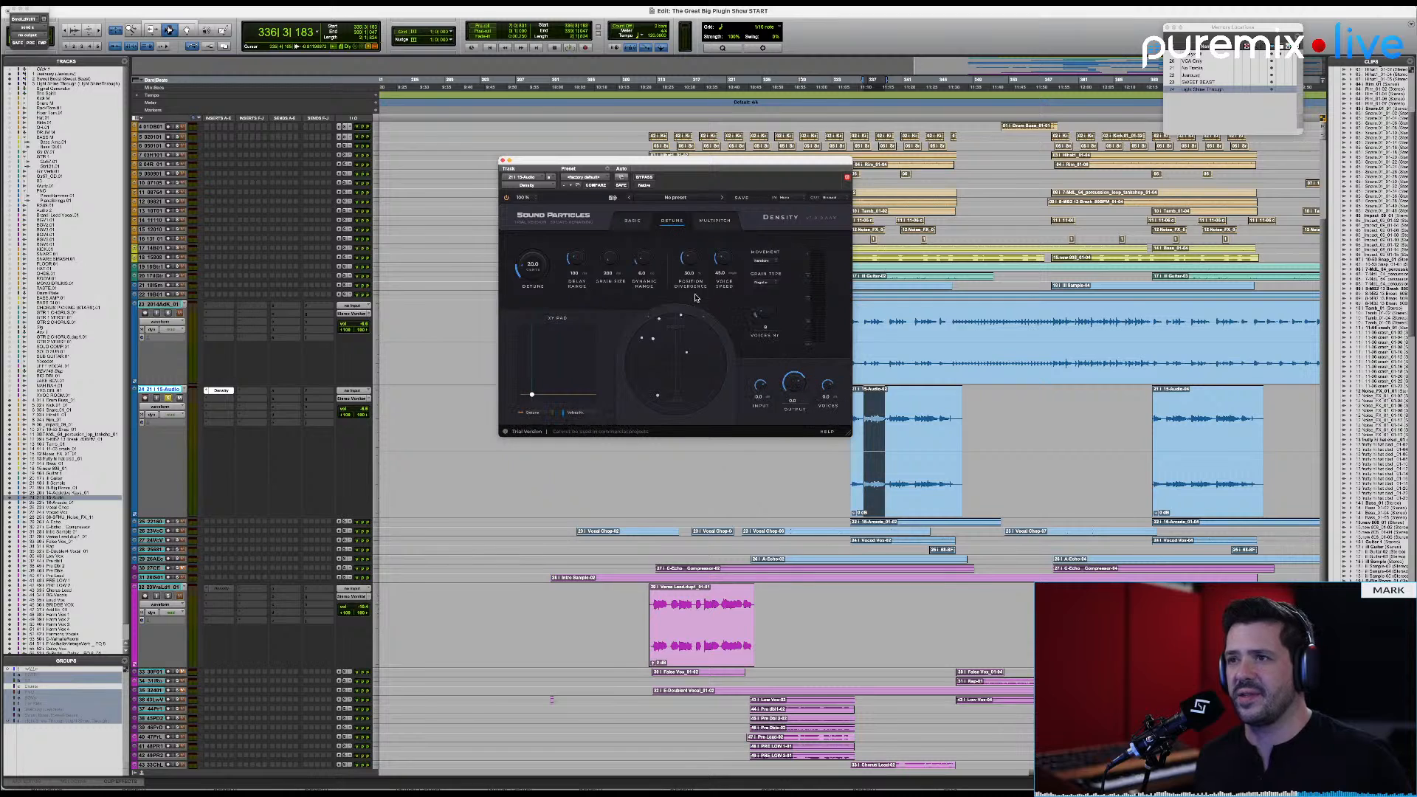
left_click_drag(764, 319, 769, 302)
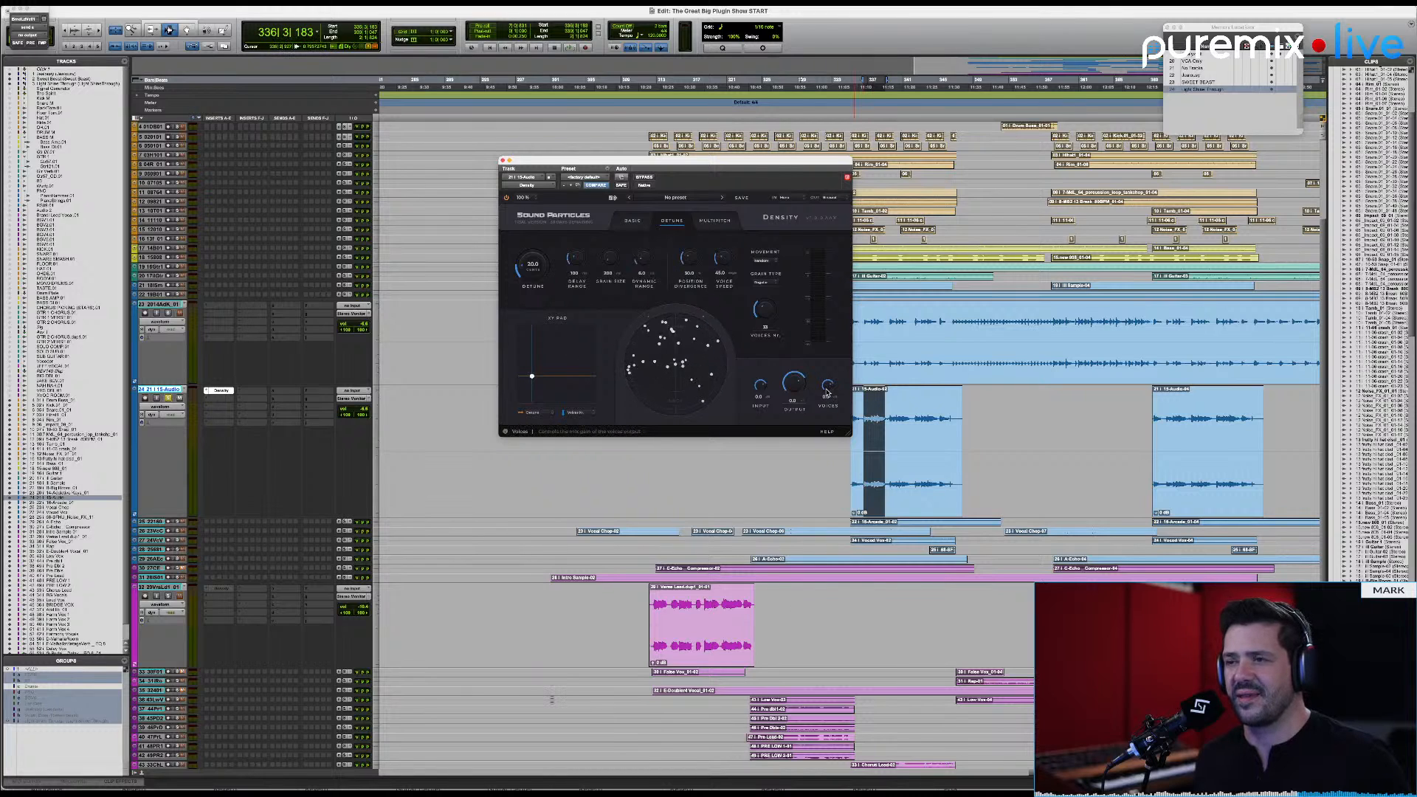
Step: Play the selected phrase while lowering the voices gain slightly and increasing the delay range
key("space")
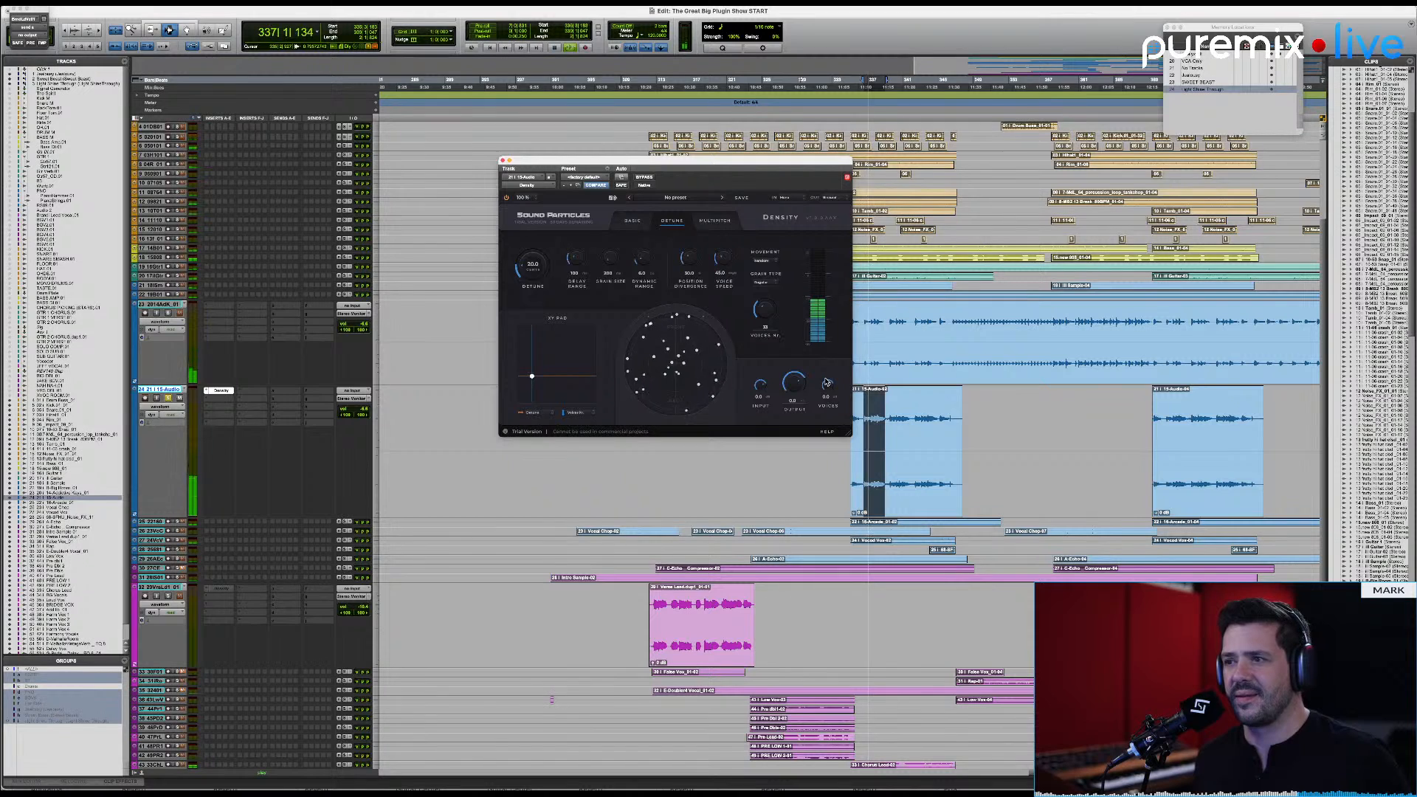
left_click_drag(830, 391, 831, 393)
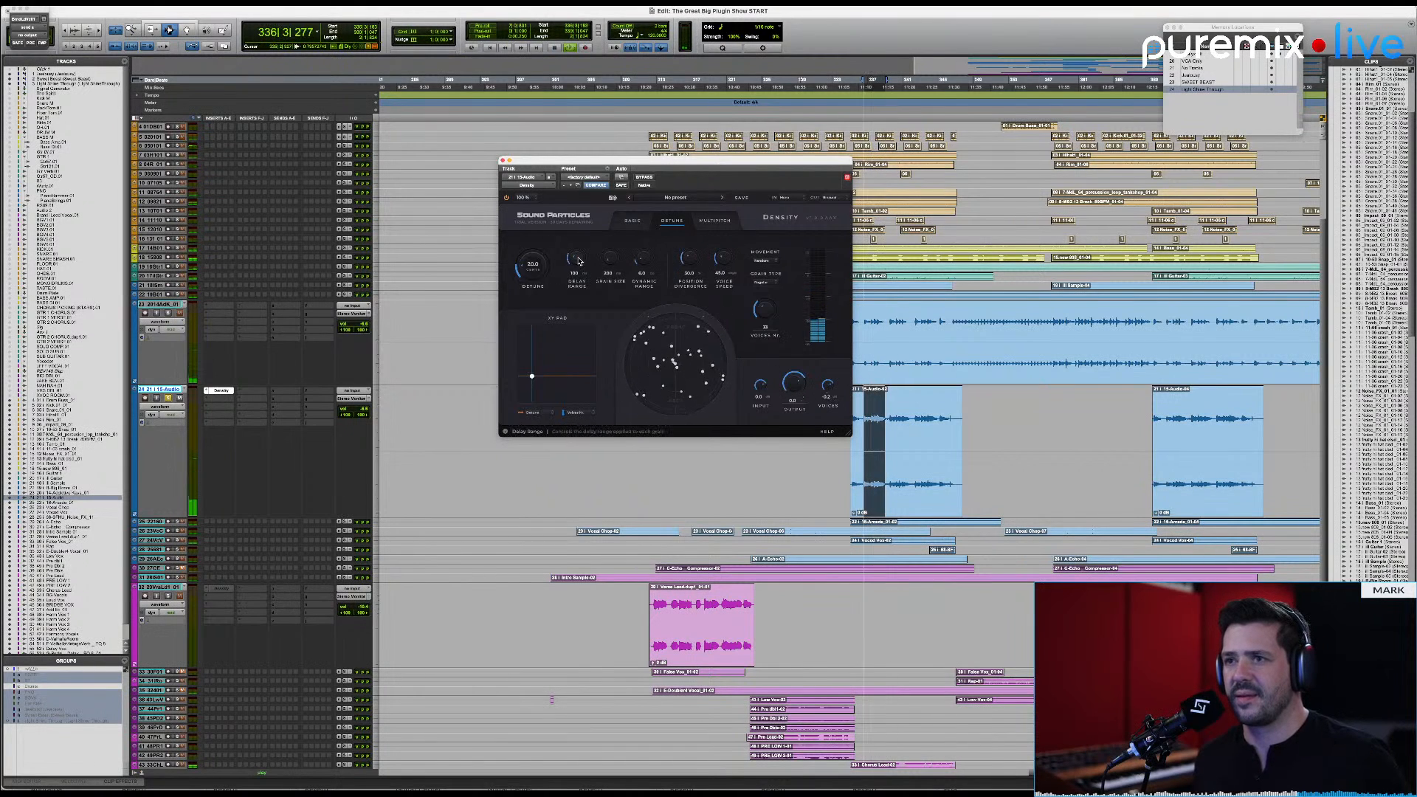
left_click_drag(577, 258, 593, 229)
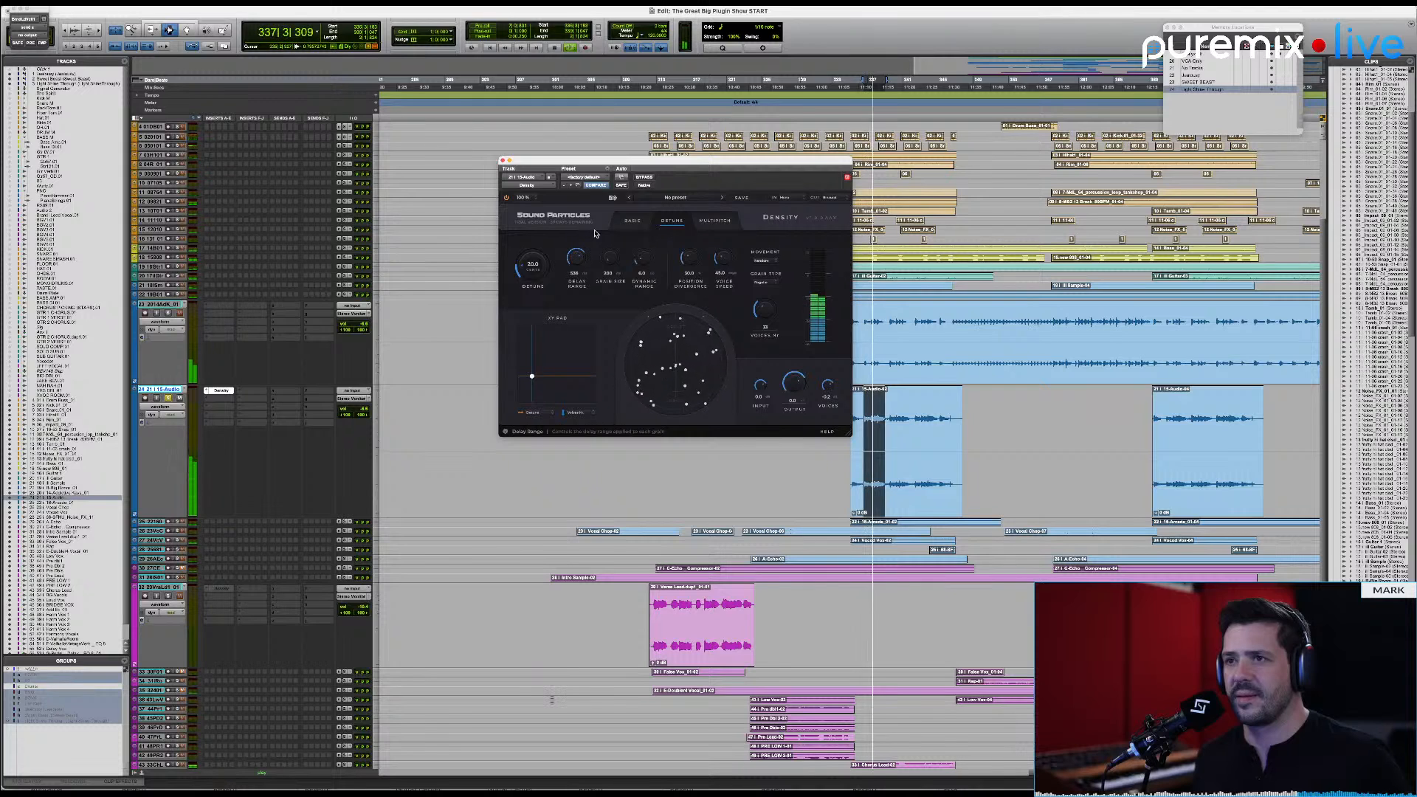
Step: Change the grain type, then use the XY pad during playback to raise the voice count and detune to about 47 cents
left_click(771, 283)
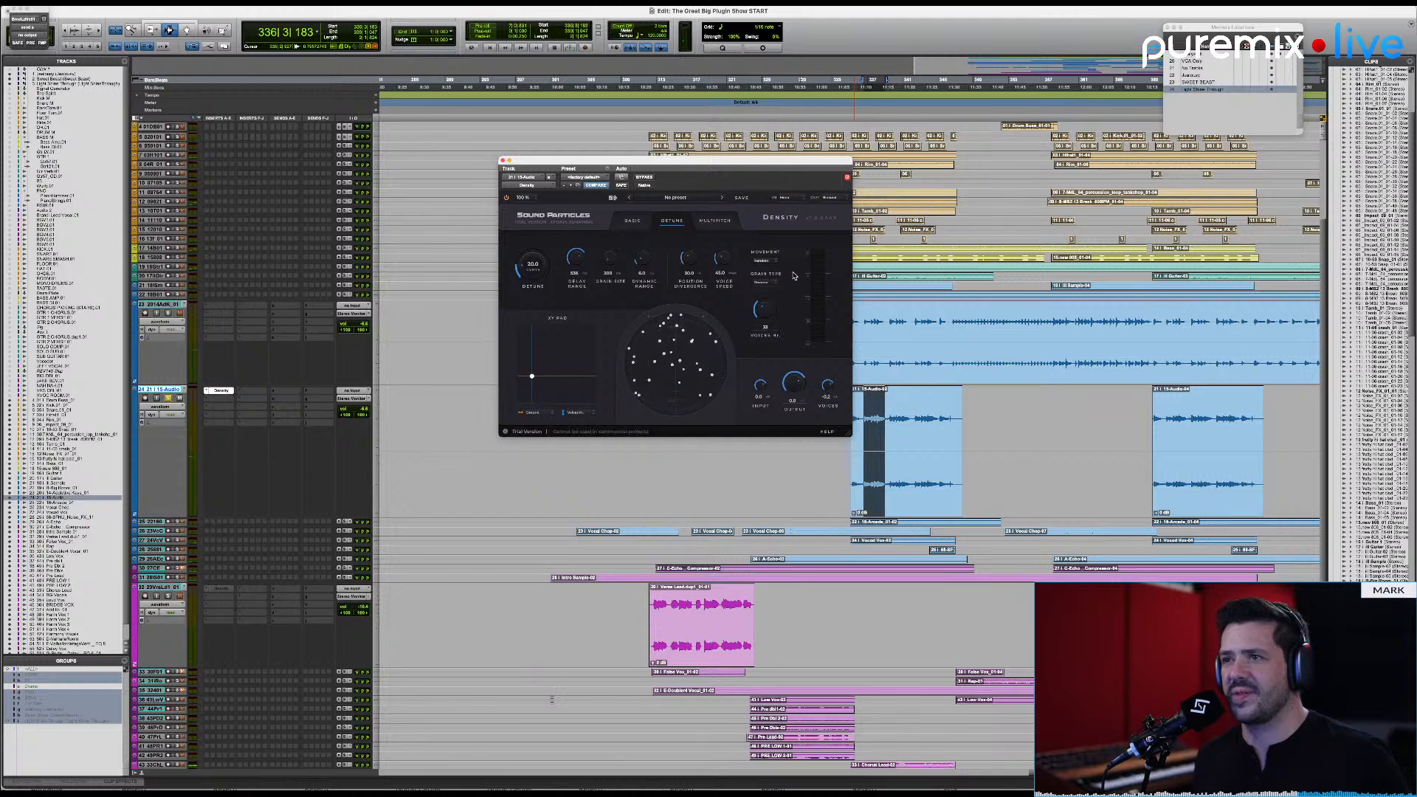
key("space")
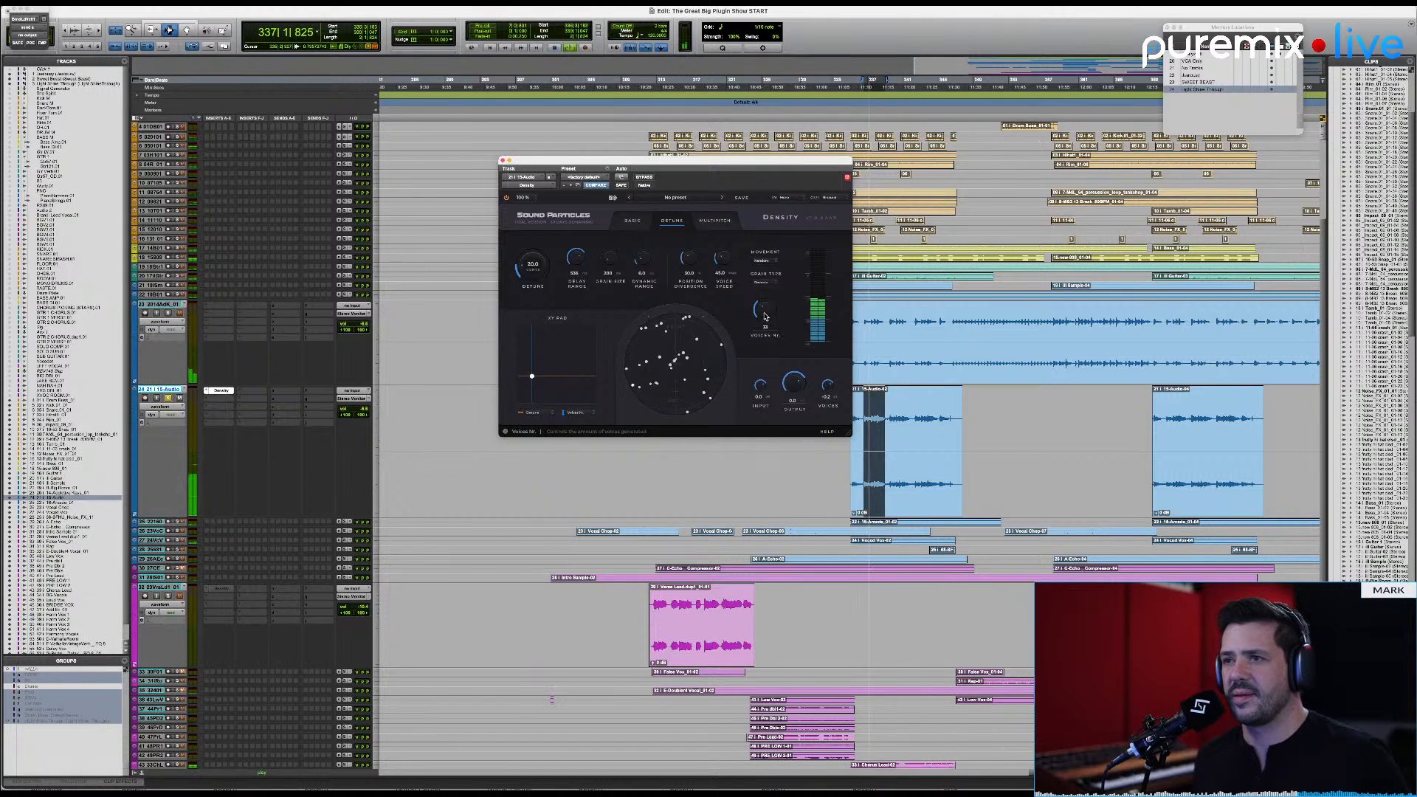
left_click_drag(531, 376, 547, 327)
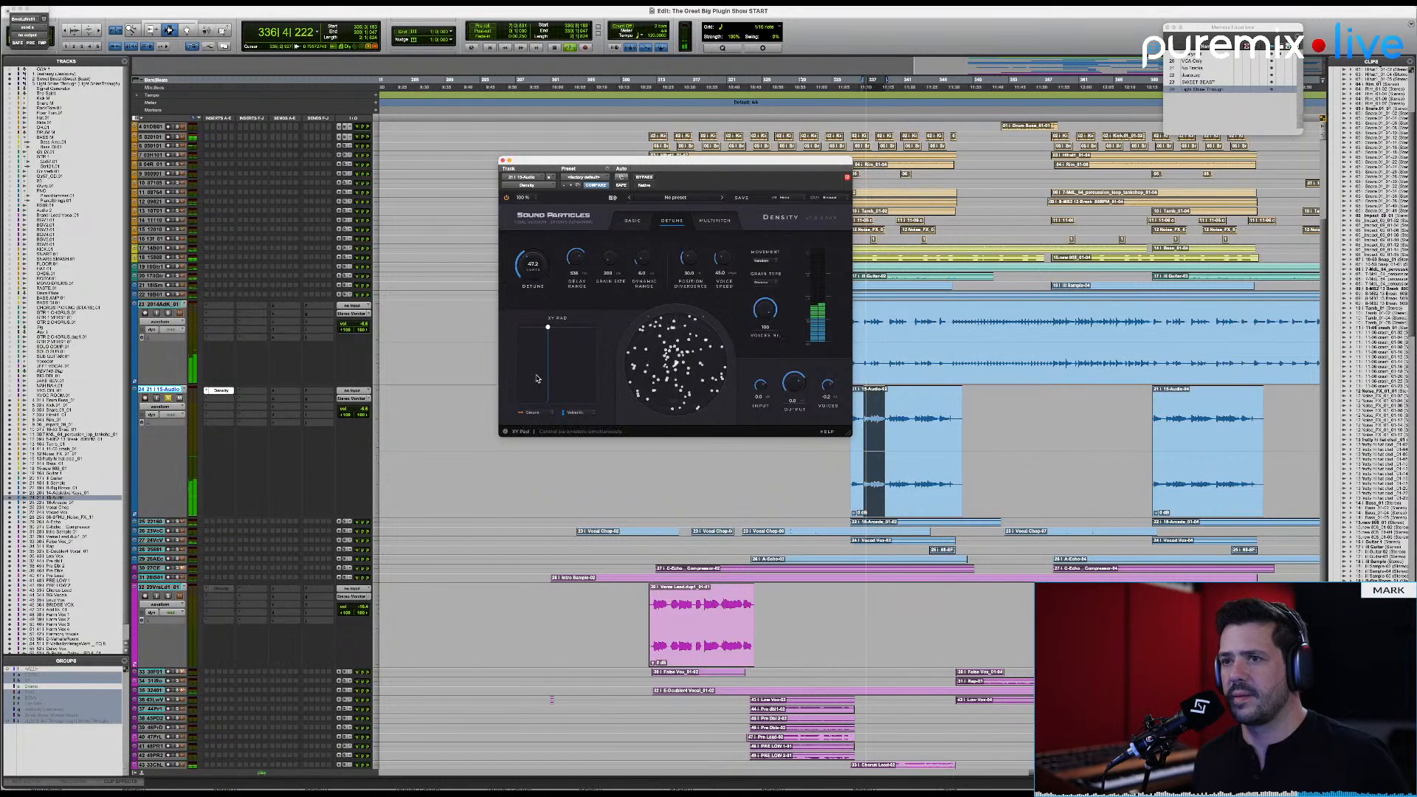
key("space")
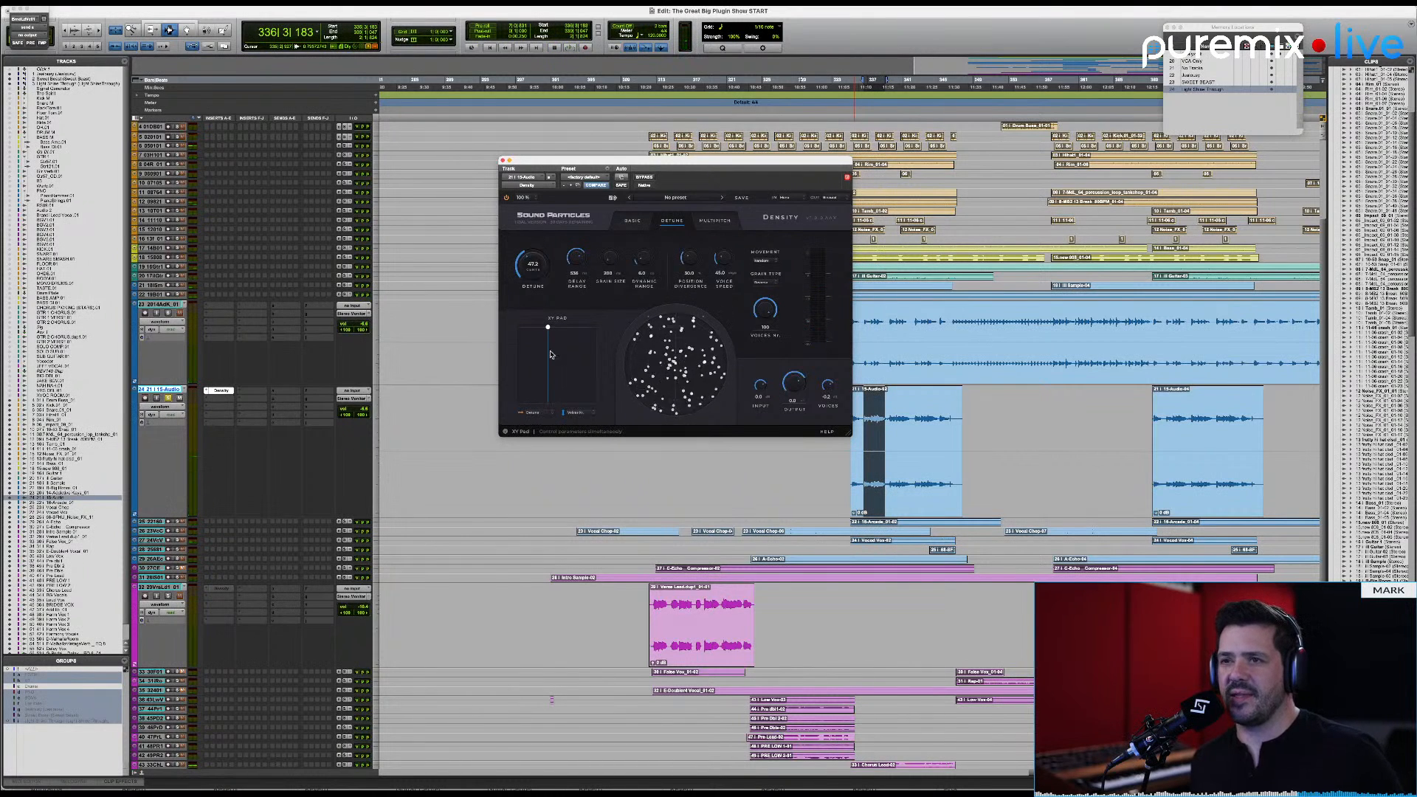
Step: Assign the XY pad's X axis to Grain Size and its Y axis to Voice Speed
left_click(540, 416)
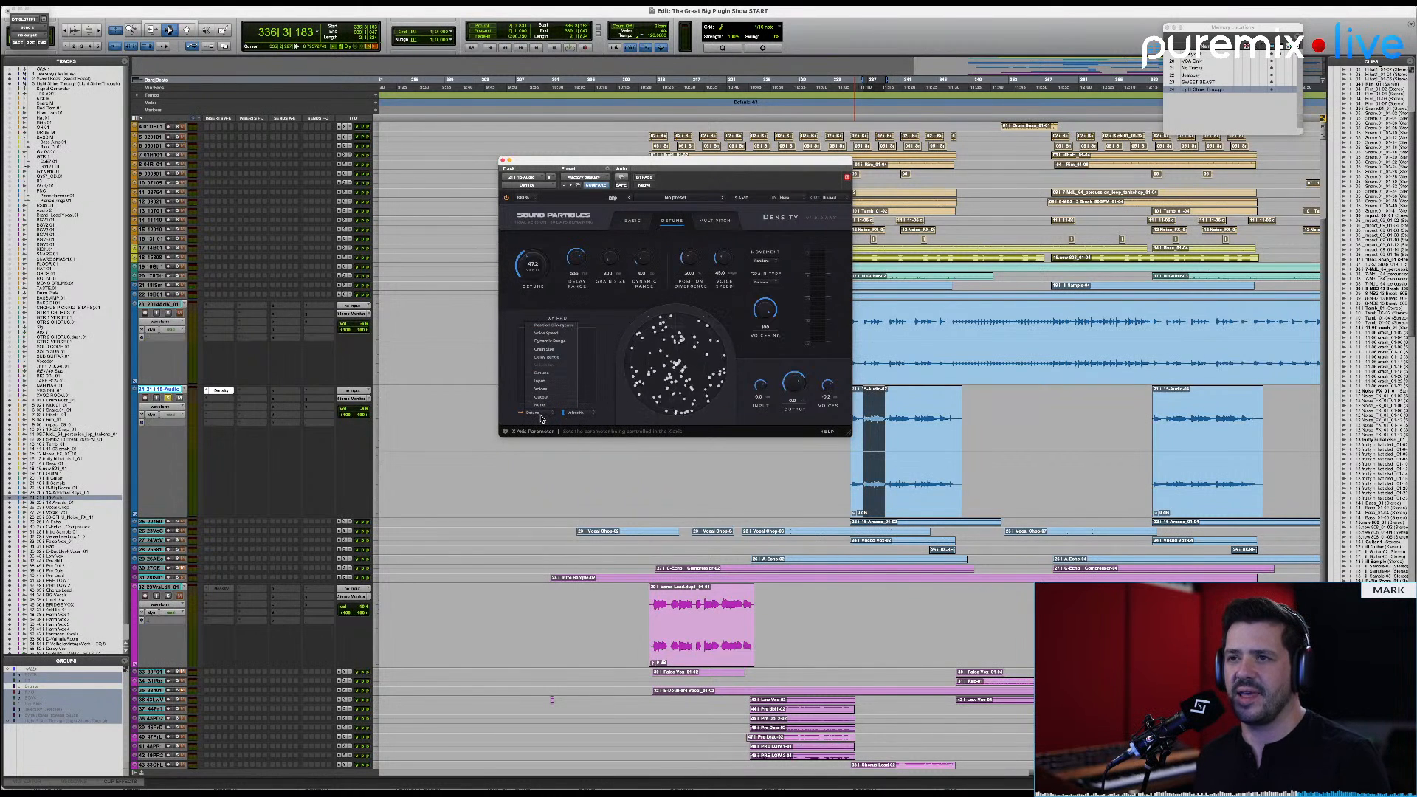
left_click(546, 349)
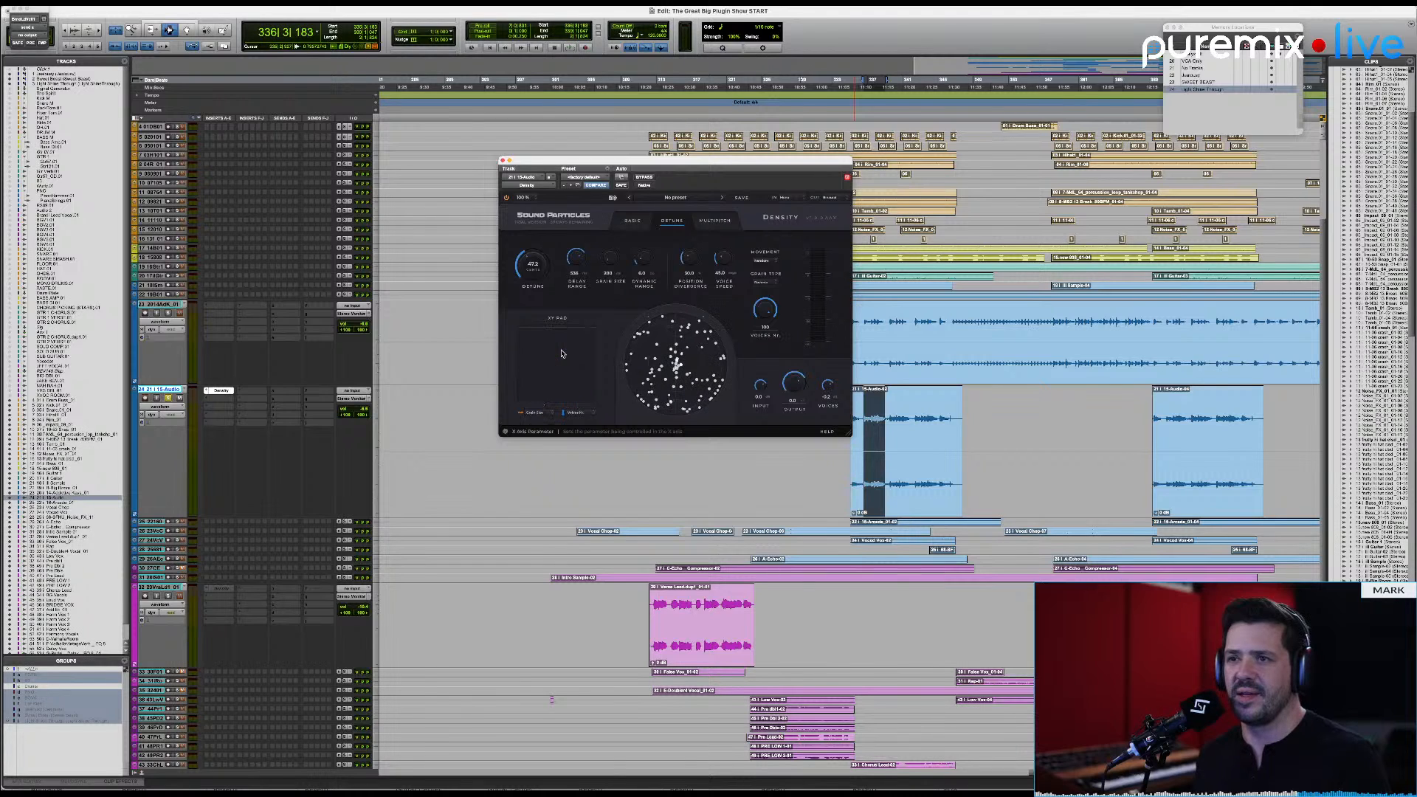
left_click(580, 415)
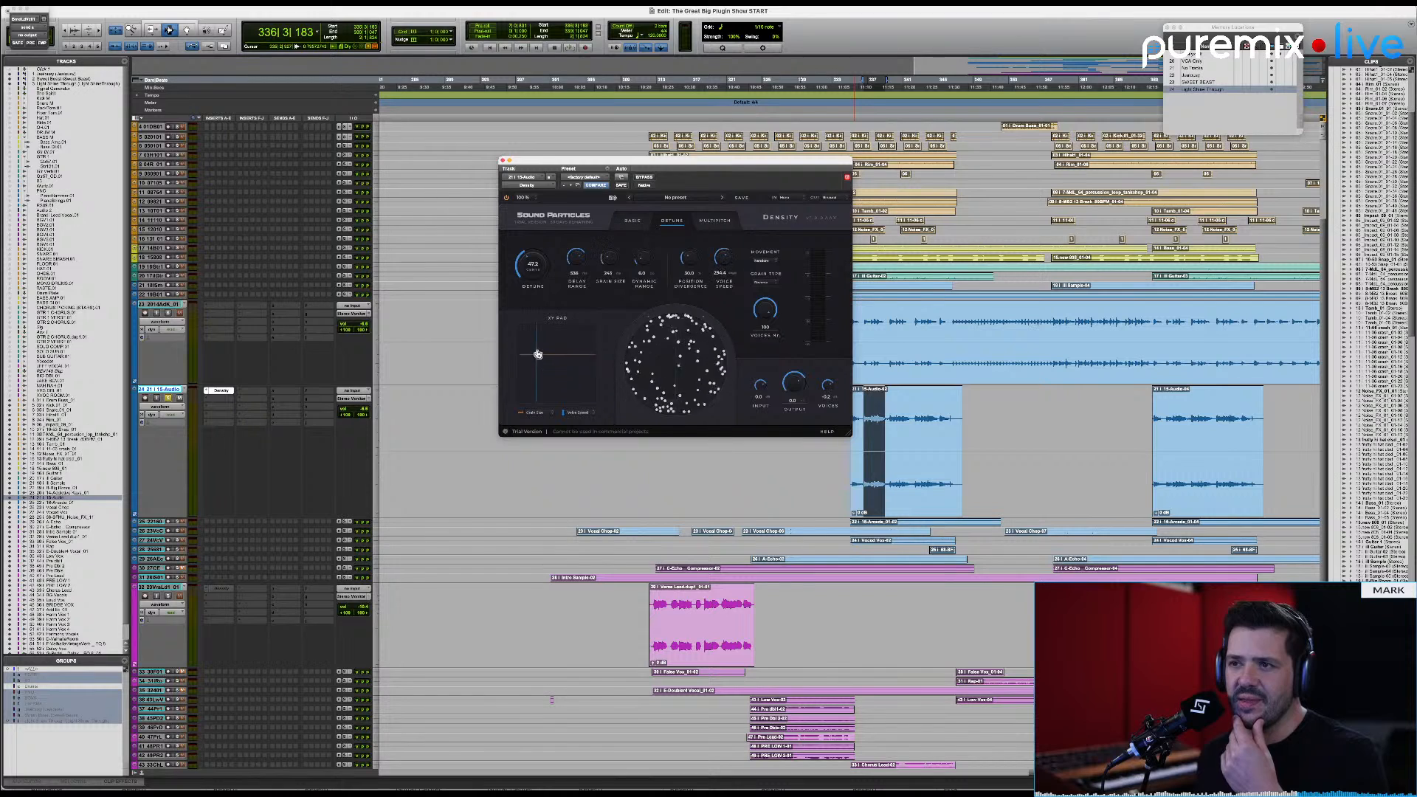
Step: Increase grain size and reduce voice speed with the XY pad, then fine-tune the voice speed during playback
left_click_drag(537, 354, 554, 399)
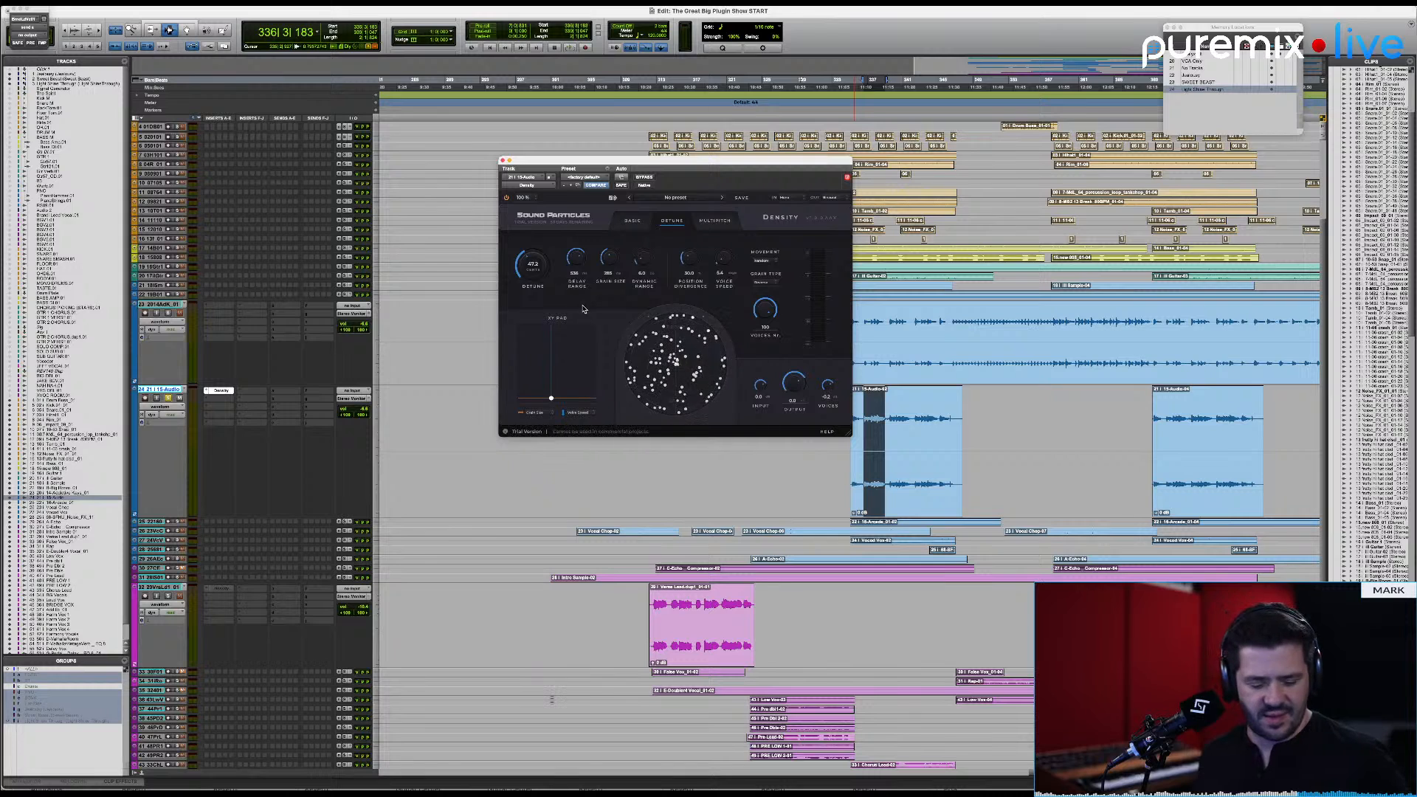
key("space")
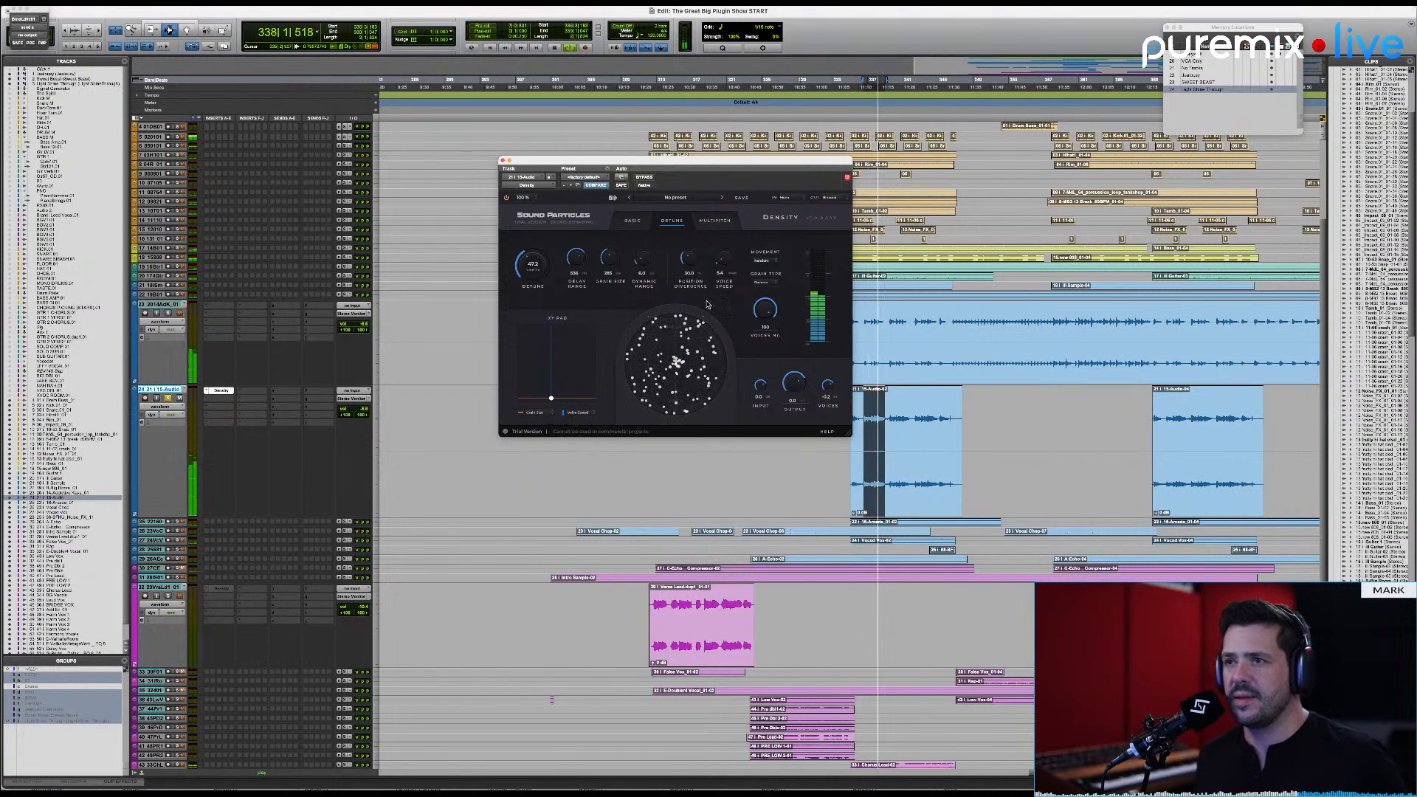
left_click_drag(724, 259, 728, 260)
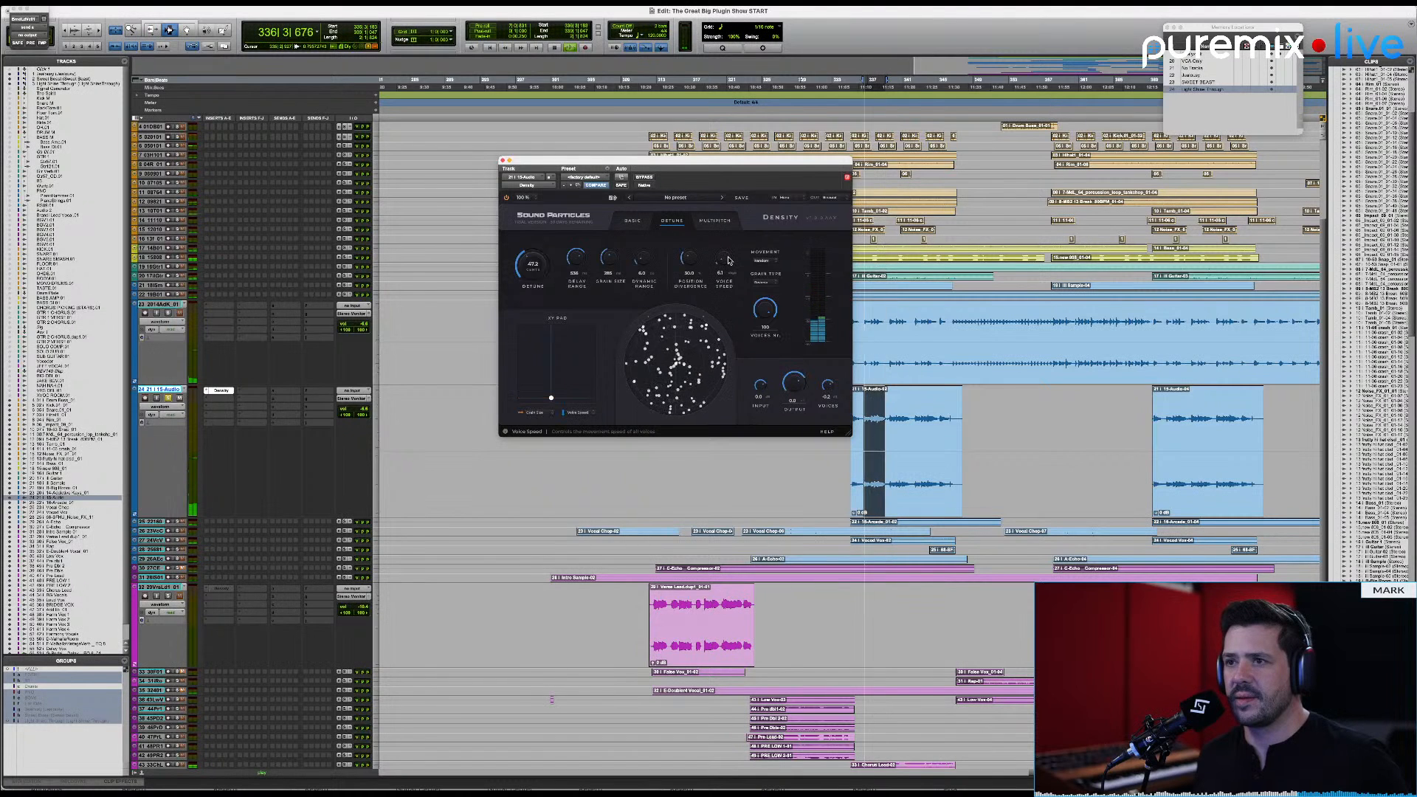
Step: Raise the voice speed slightly, then compare the selected phrase with Density bypassed and active
scroll(728, 260, "up", 2)
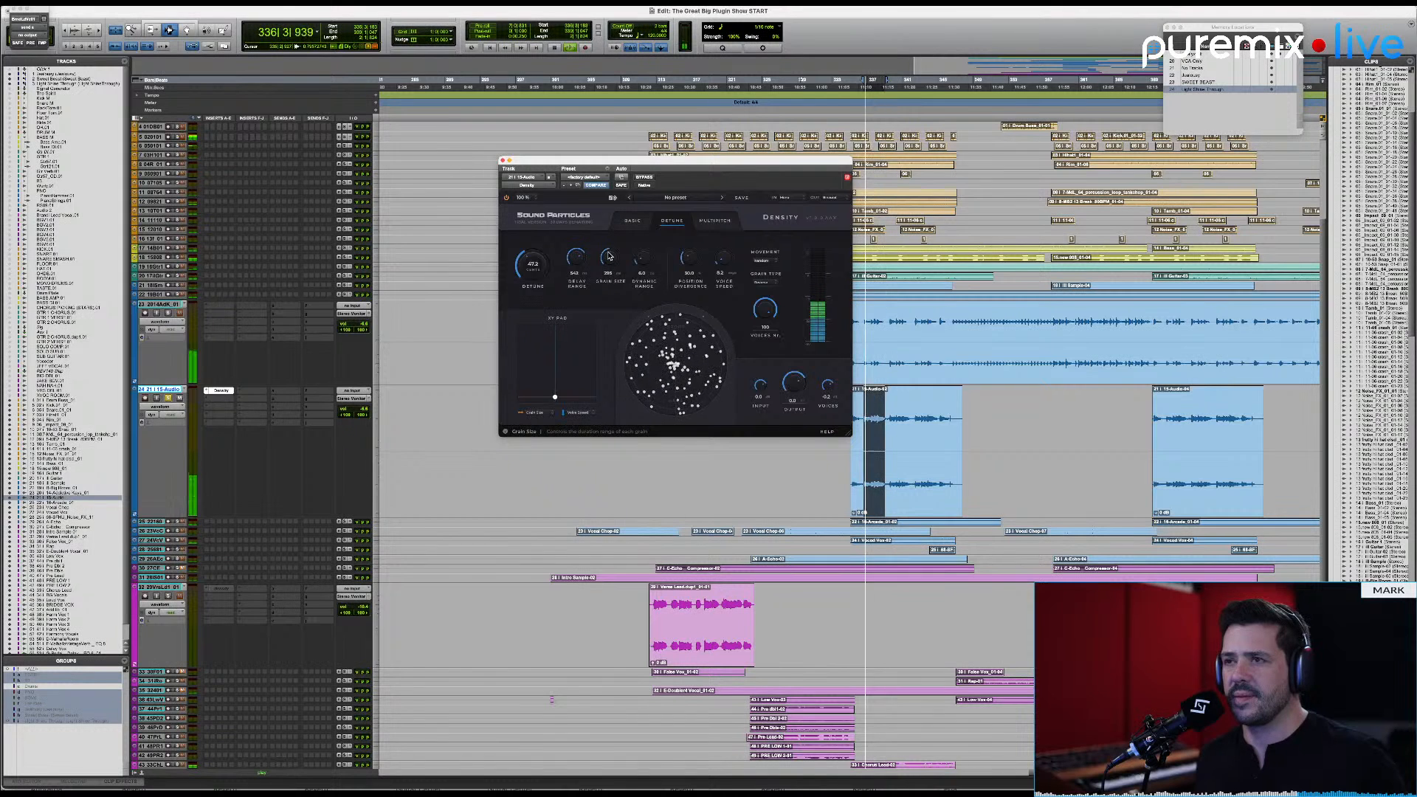
left_click(644, 177)
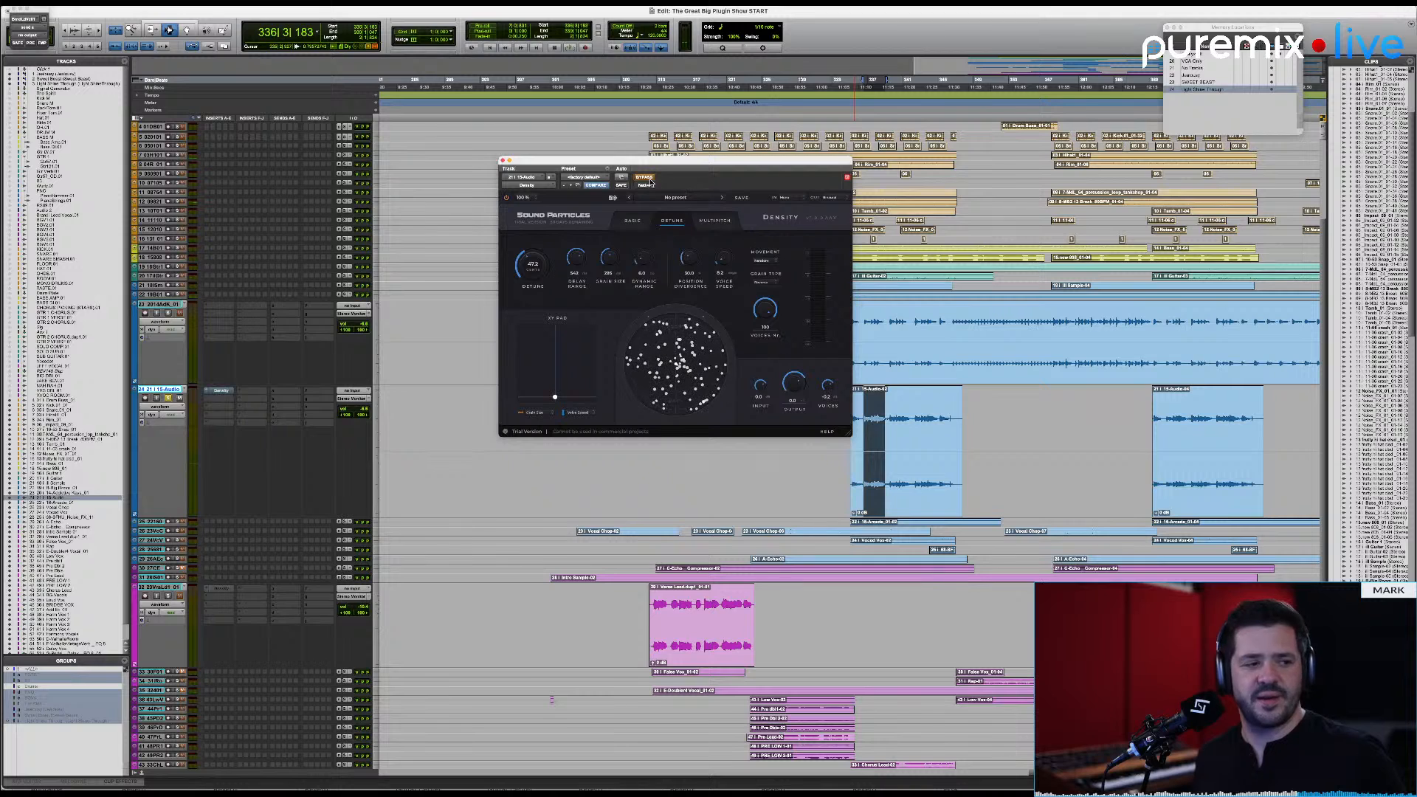
key("space")
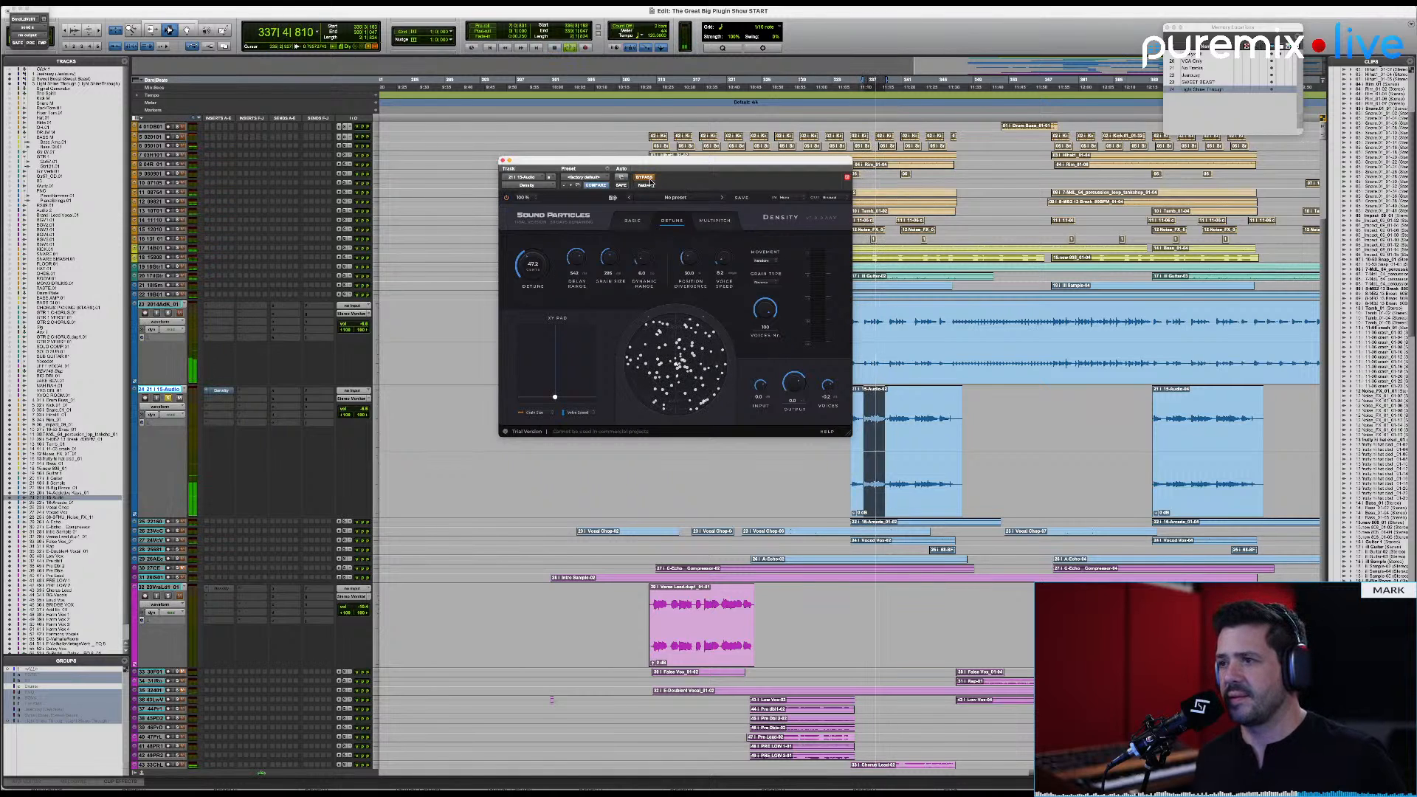
key("space")
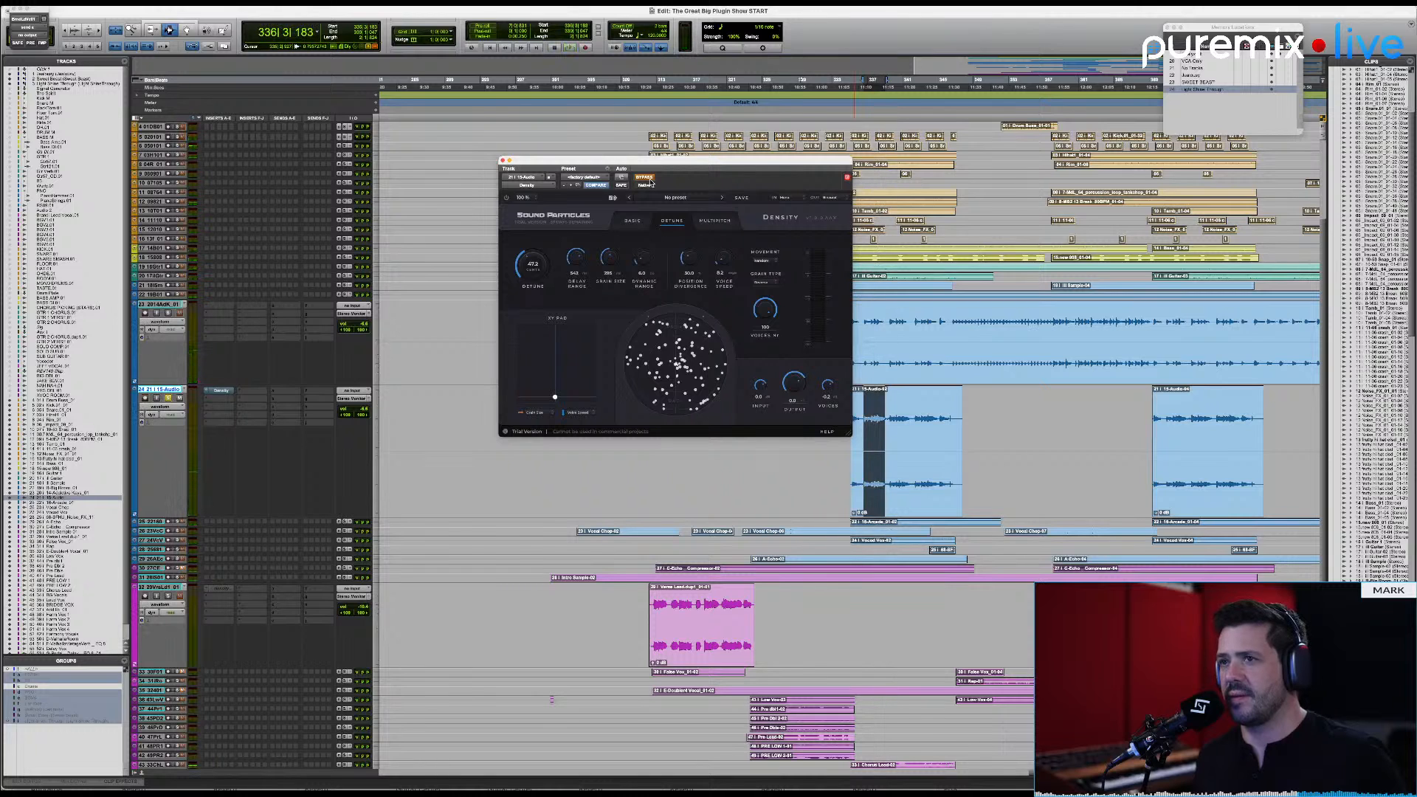
left_click(650, 180)
key("space")
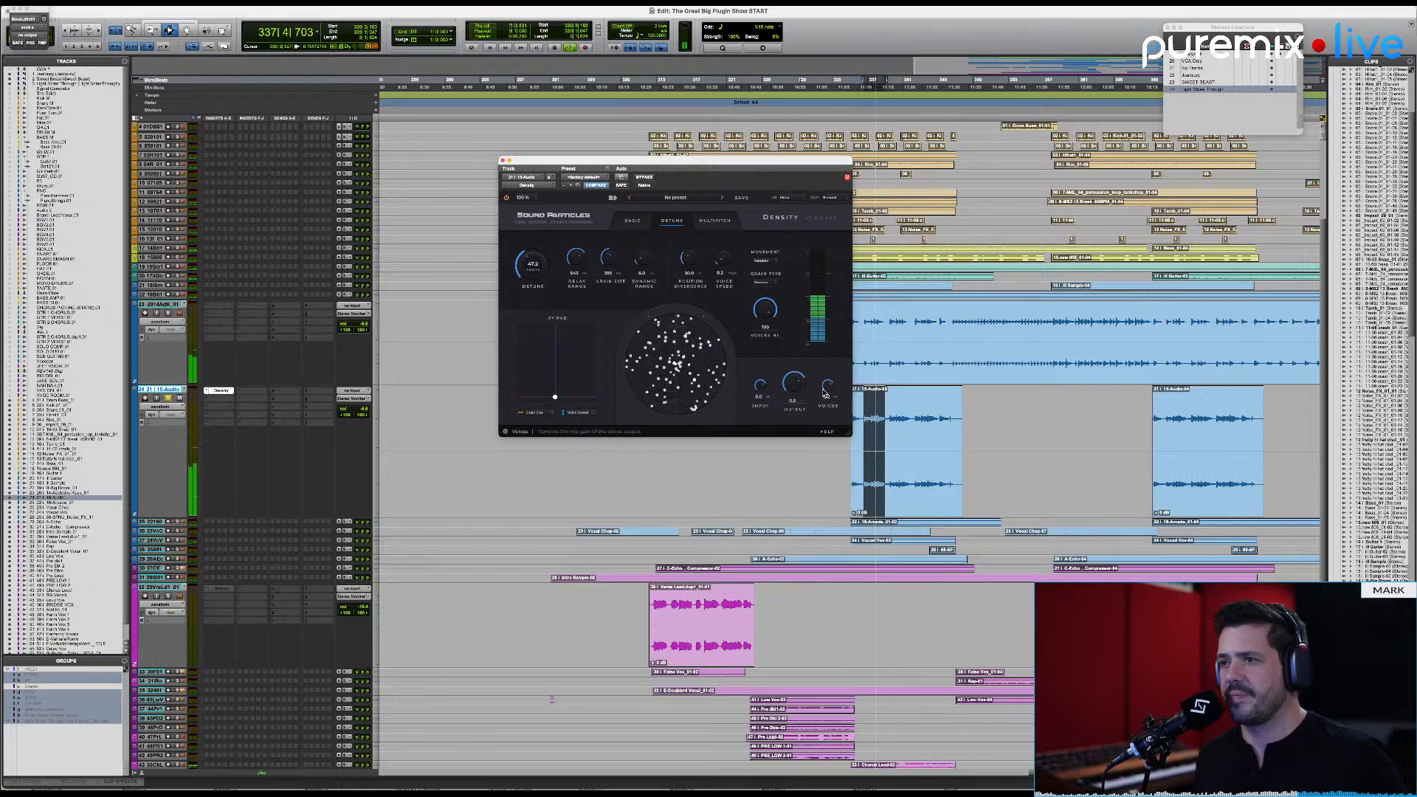
key("space")
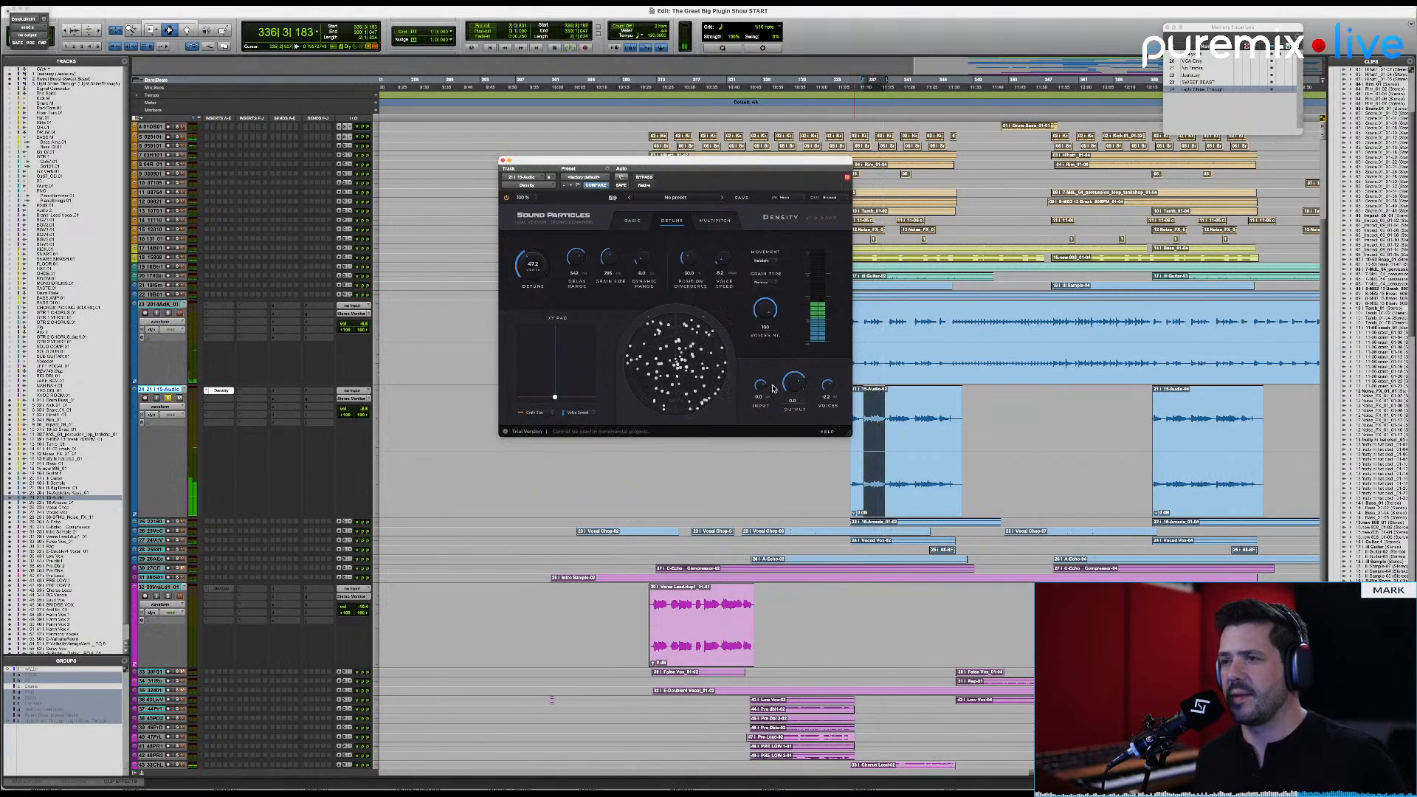
Step: Turn the plugin's dry input fully down and play the phrase with only the generated voices
left_click_drag(761, 387, 764, 406)
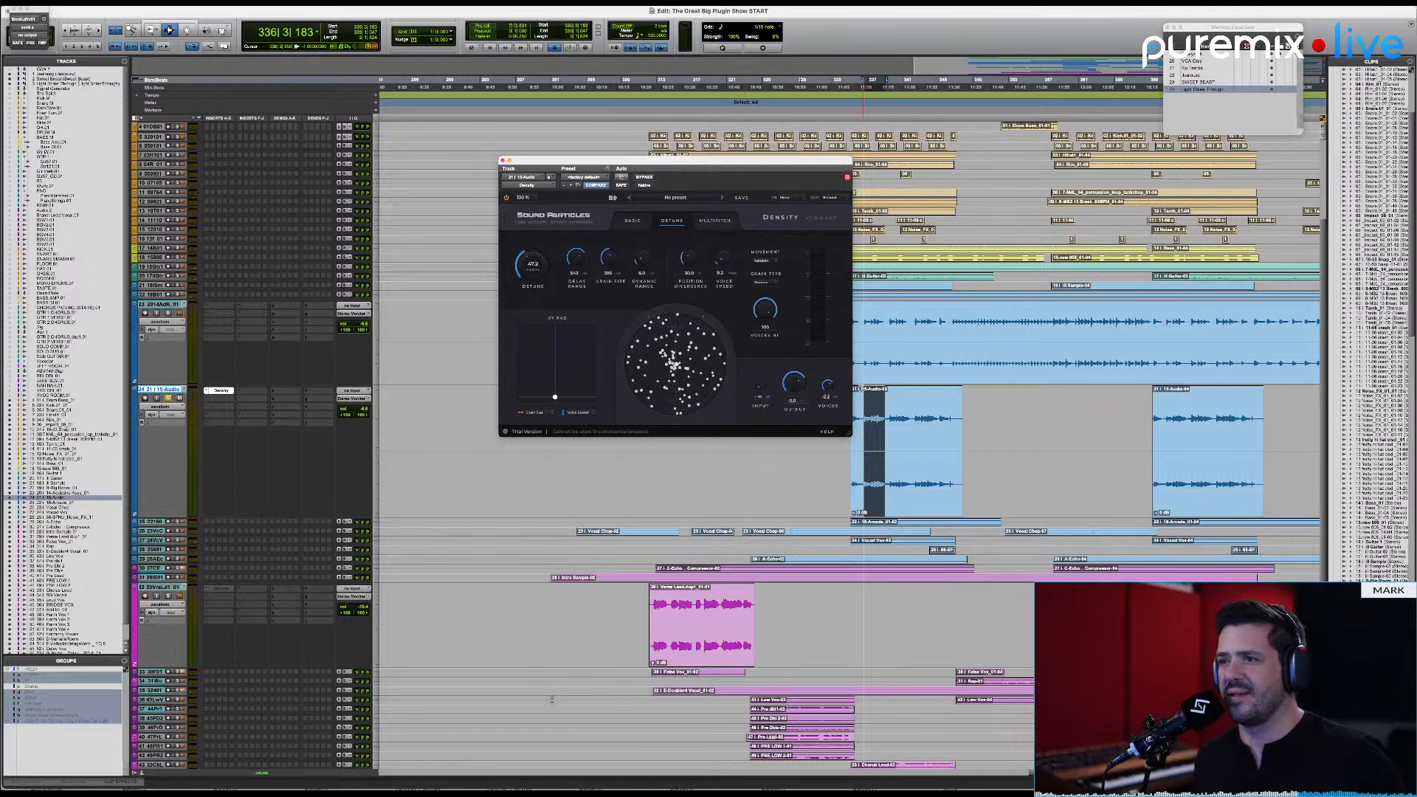
key("space")
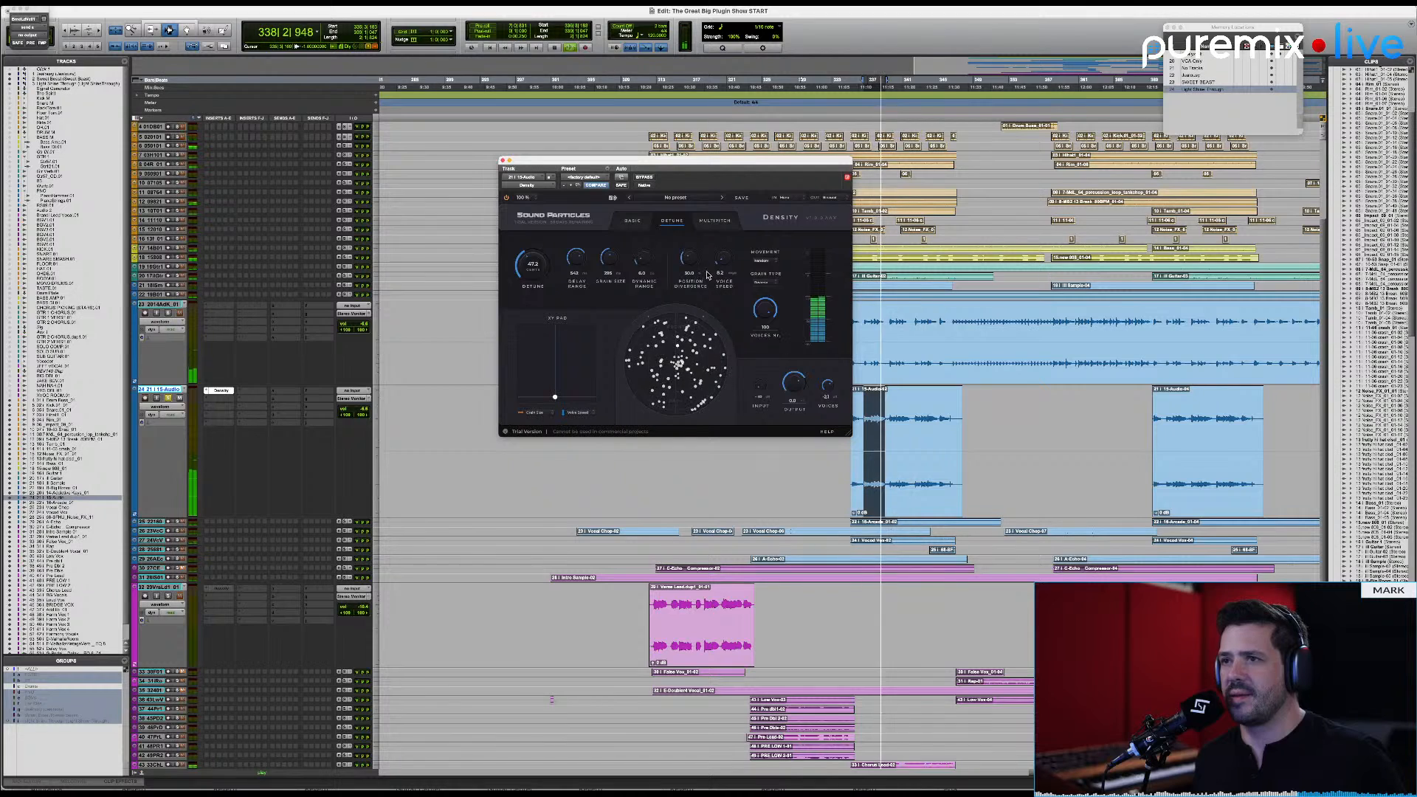
key("space")
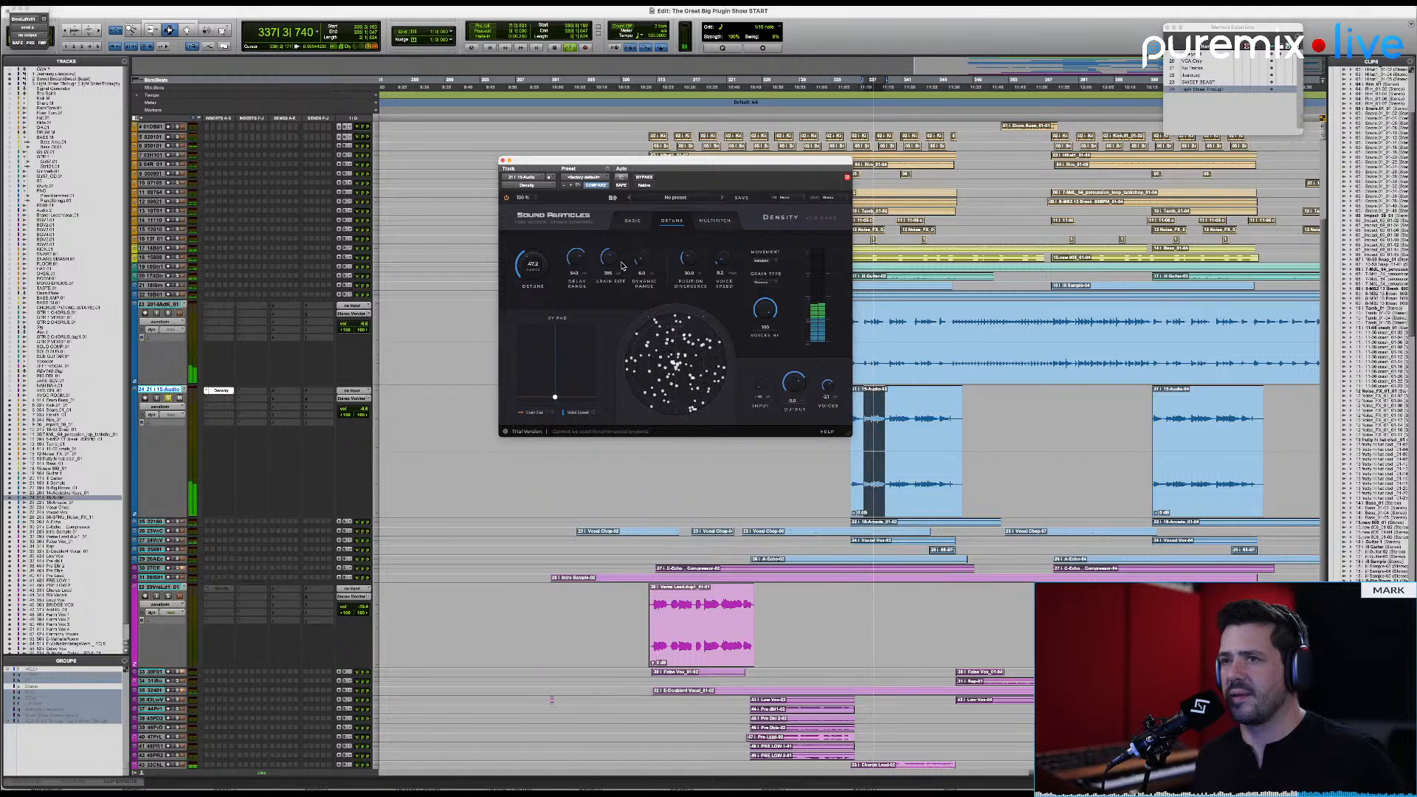
Step: Set the plugin output to Binaural, then raise dynamic range to 47.7 and voice speed to 173.5 during playback
left_click(836, 199)
left_click(822, 247)
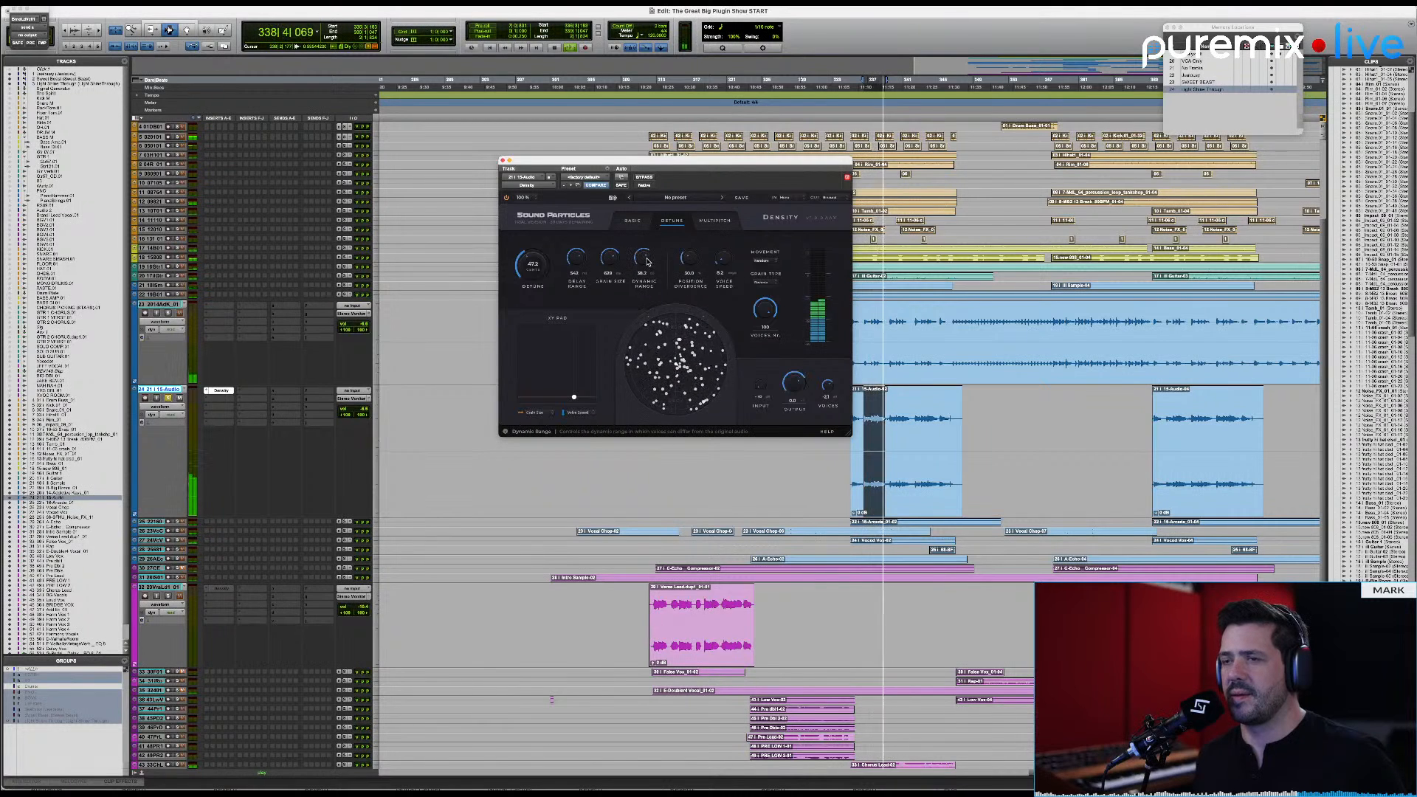
left_click_drag(646, 261, 647, 254)
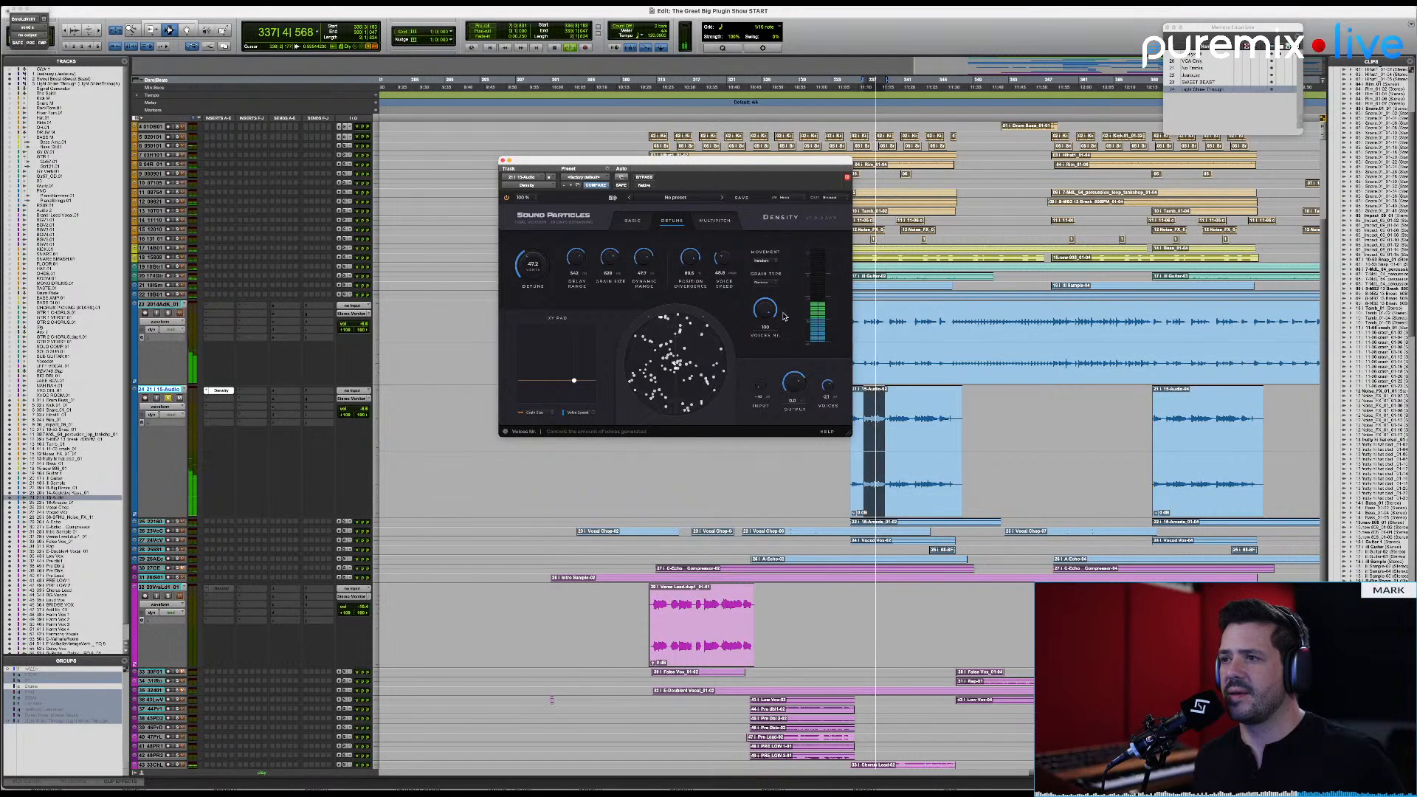
left_click_drag(726, 258, 728, 244)
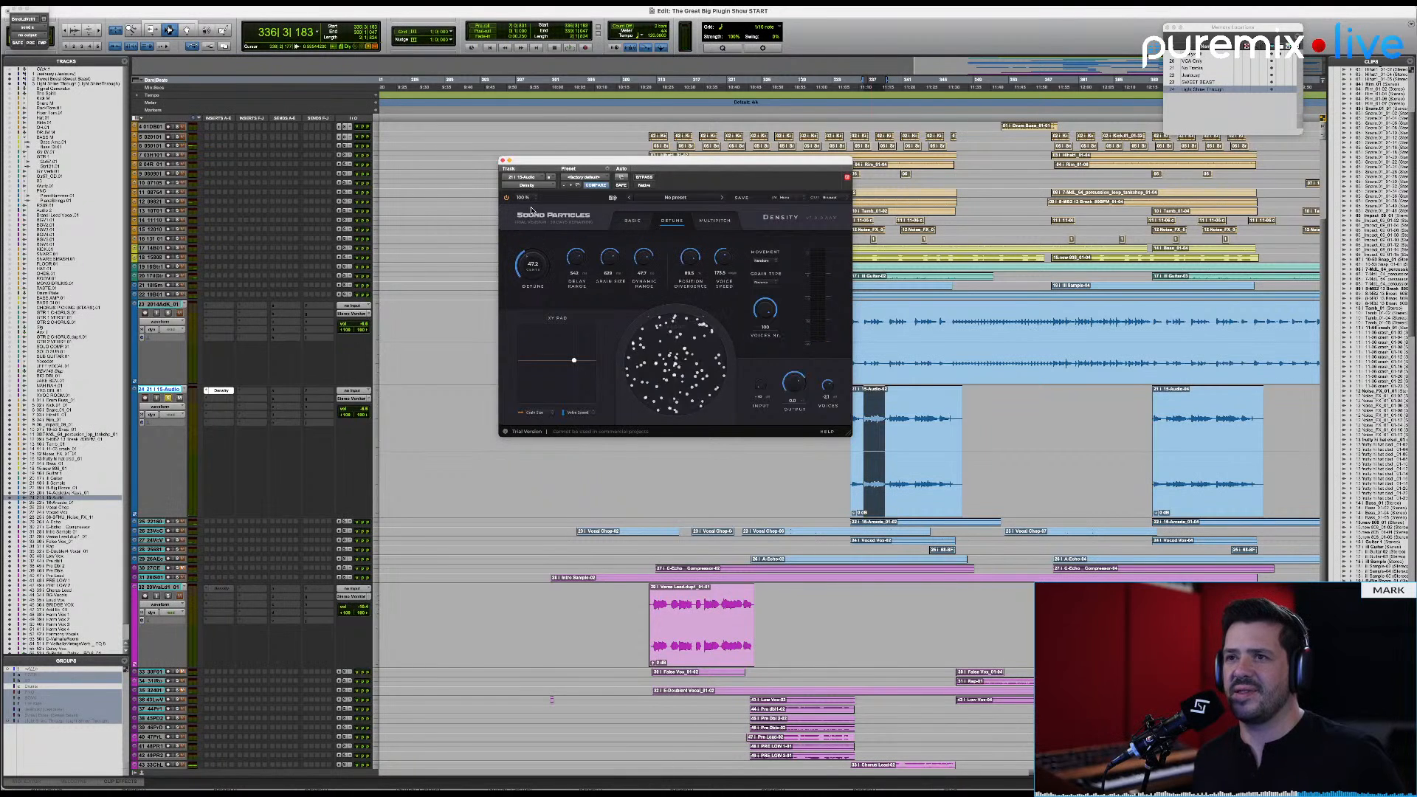
Step: Scale the Density interface to 150% and move its window down to uncover the upper tracks
left_click(529, 202)
left_click(529, 203)
left_click(530, 203)
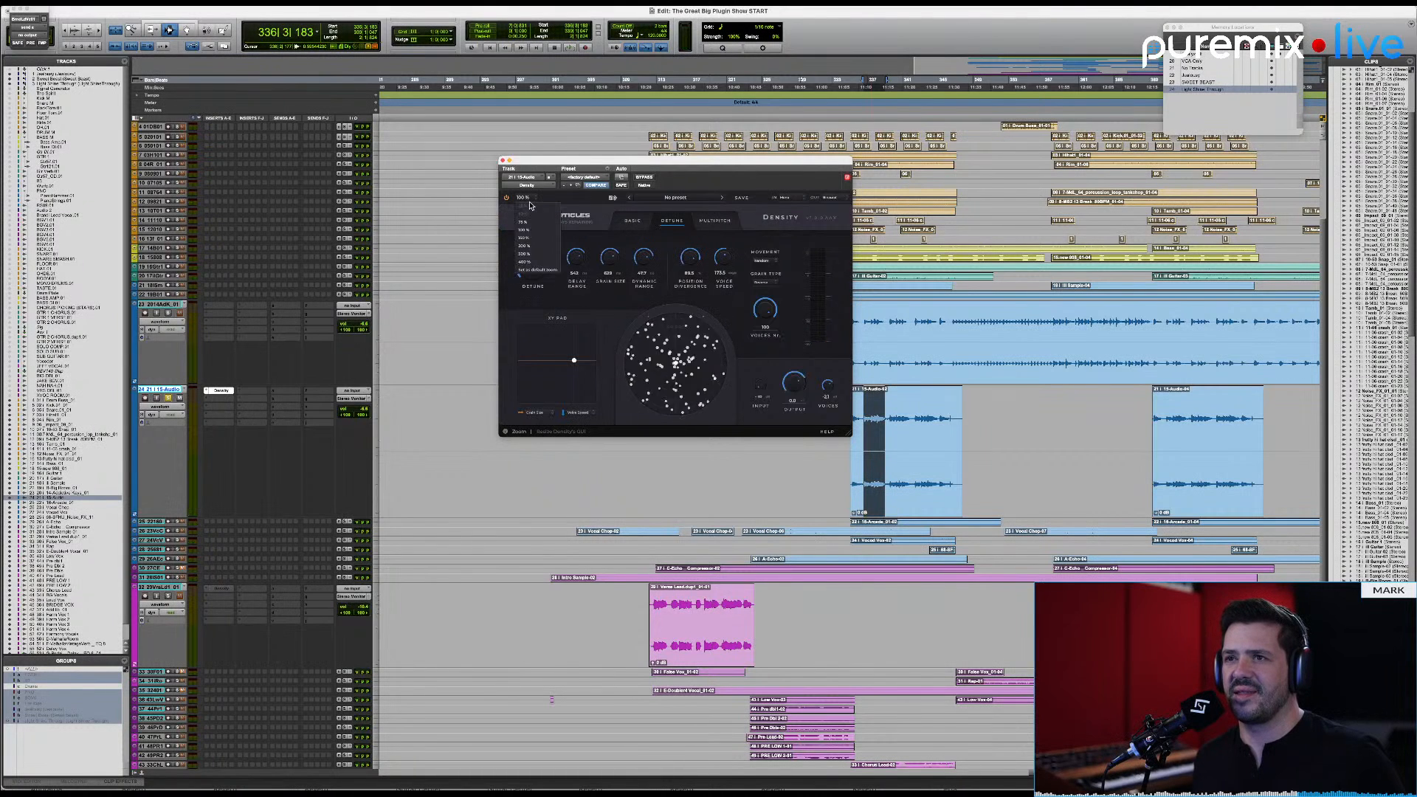
left_click(524, 238)
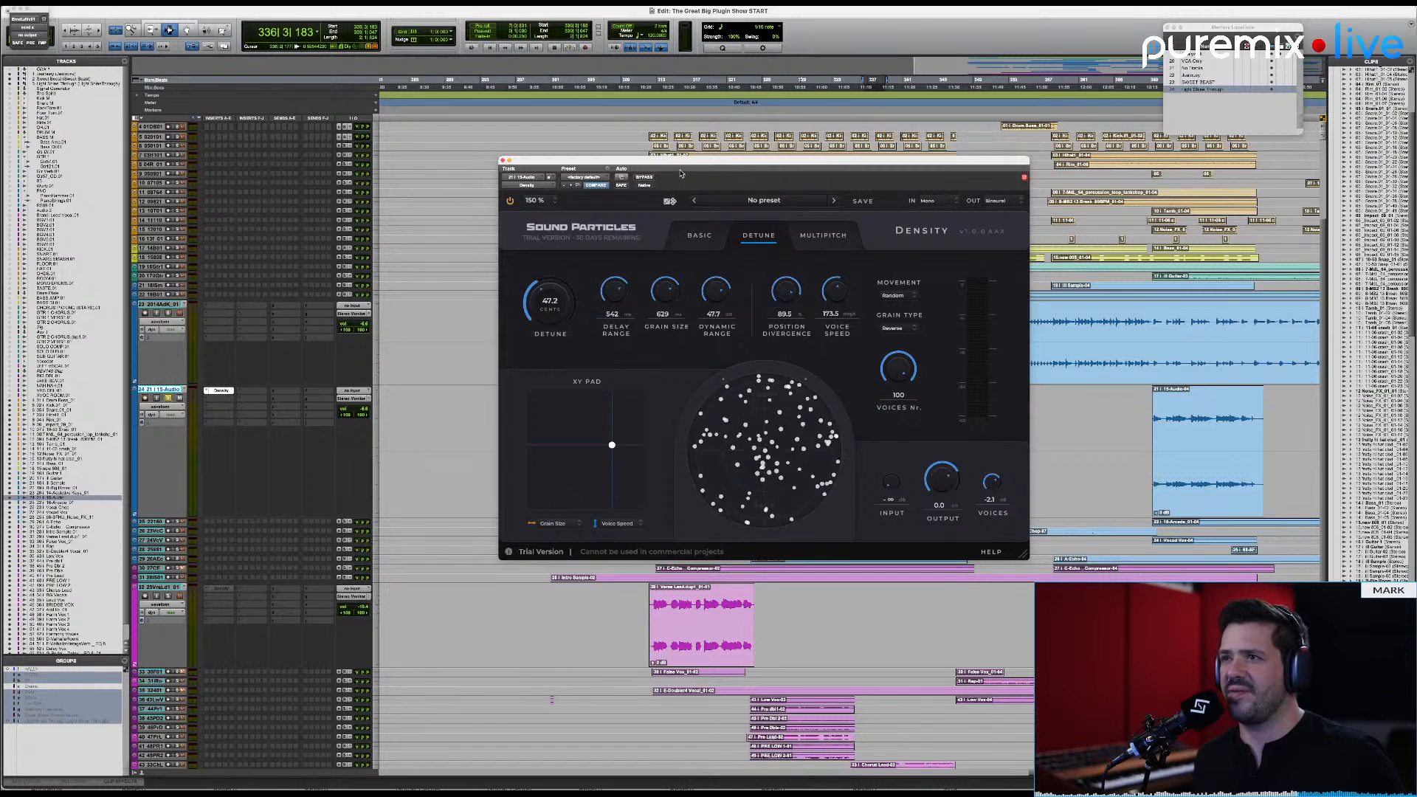
left_click_drag(681, 173, 695, 249)
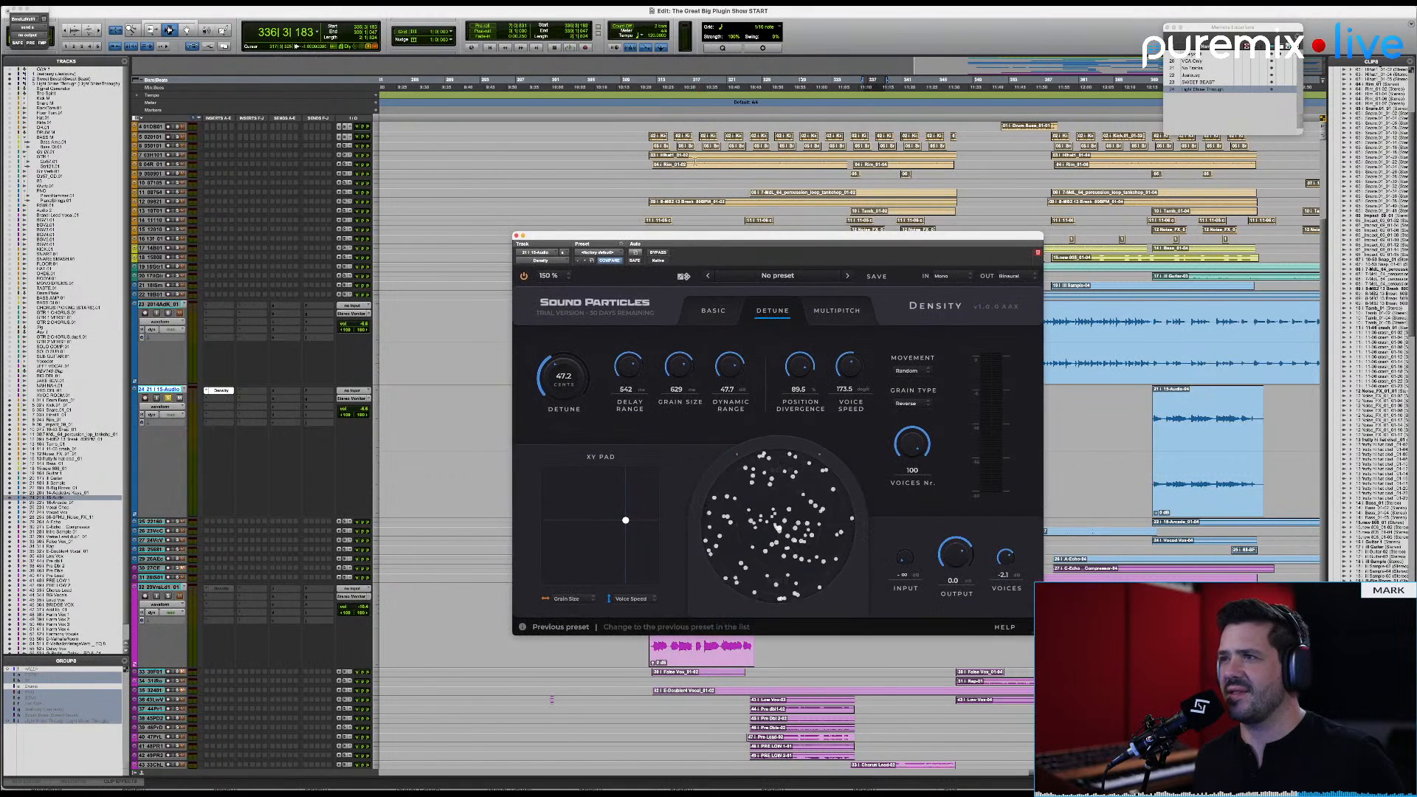
Step: Enlarge the height of the orange track with repeating short clips and select its first clip
left_click(691, 148)
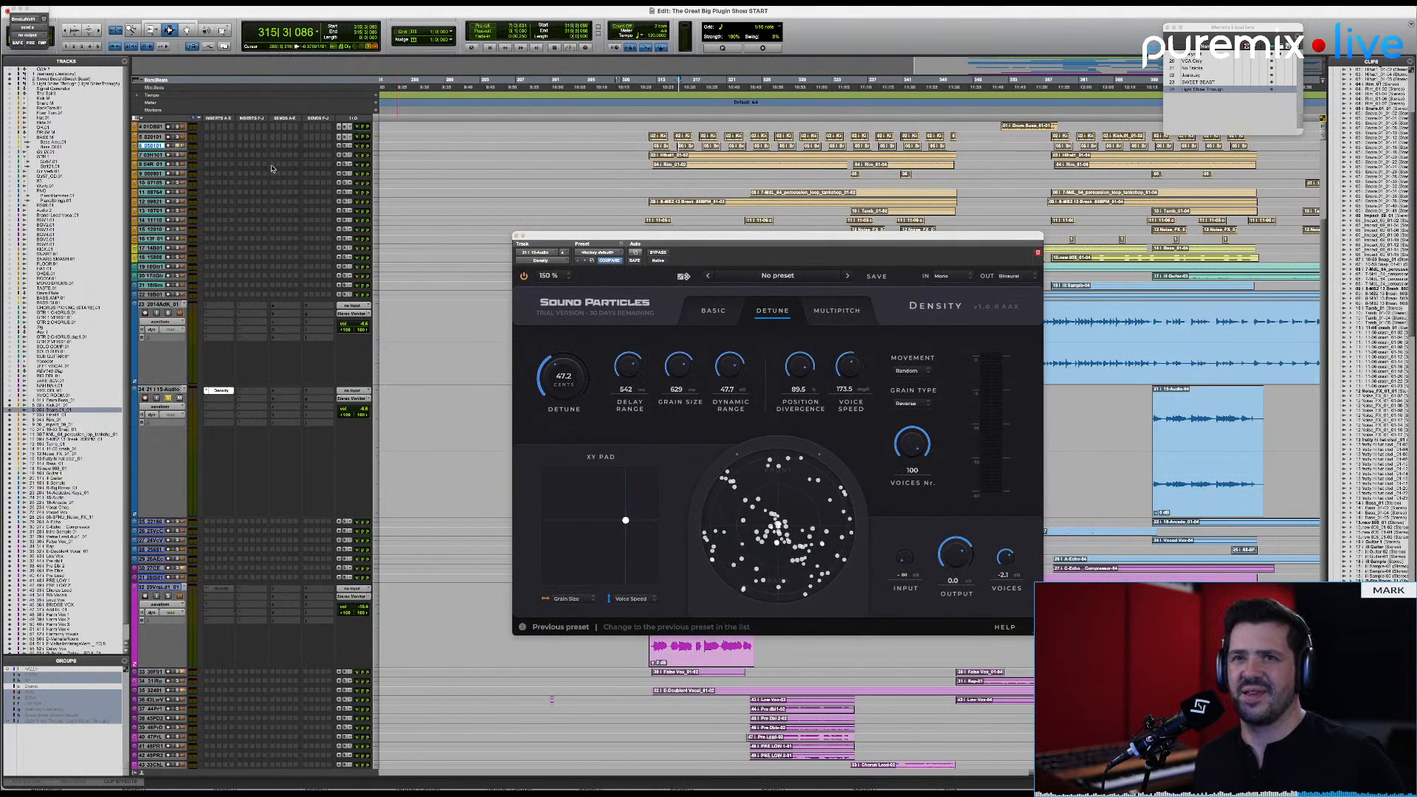
key("ctrl+Up")
key("ctrl+Up")
key("ctrl+Up")
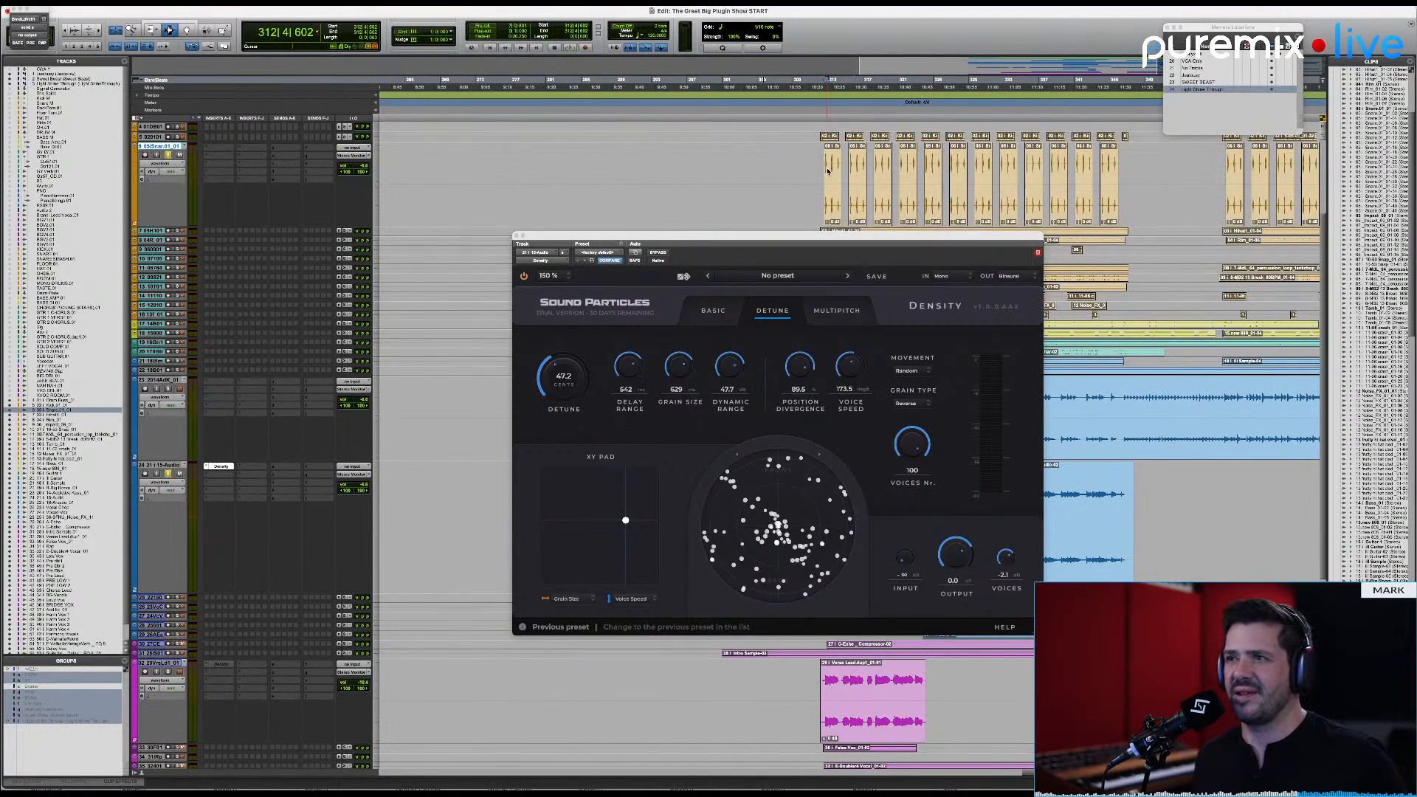
double_click(832, 193)
Step: Insert Density (stereo) in the enlarged orange track's first insert slot and scale its interface to 150%
left_click(216, 150)
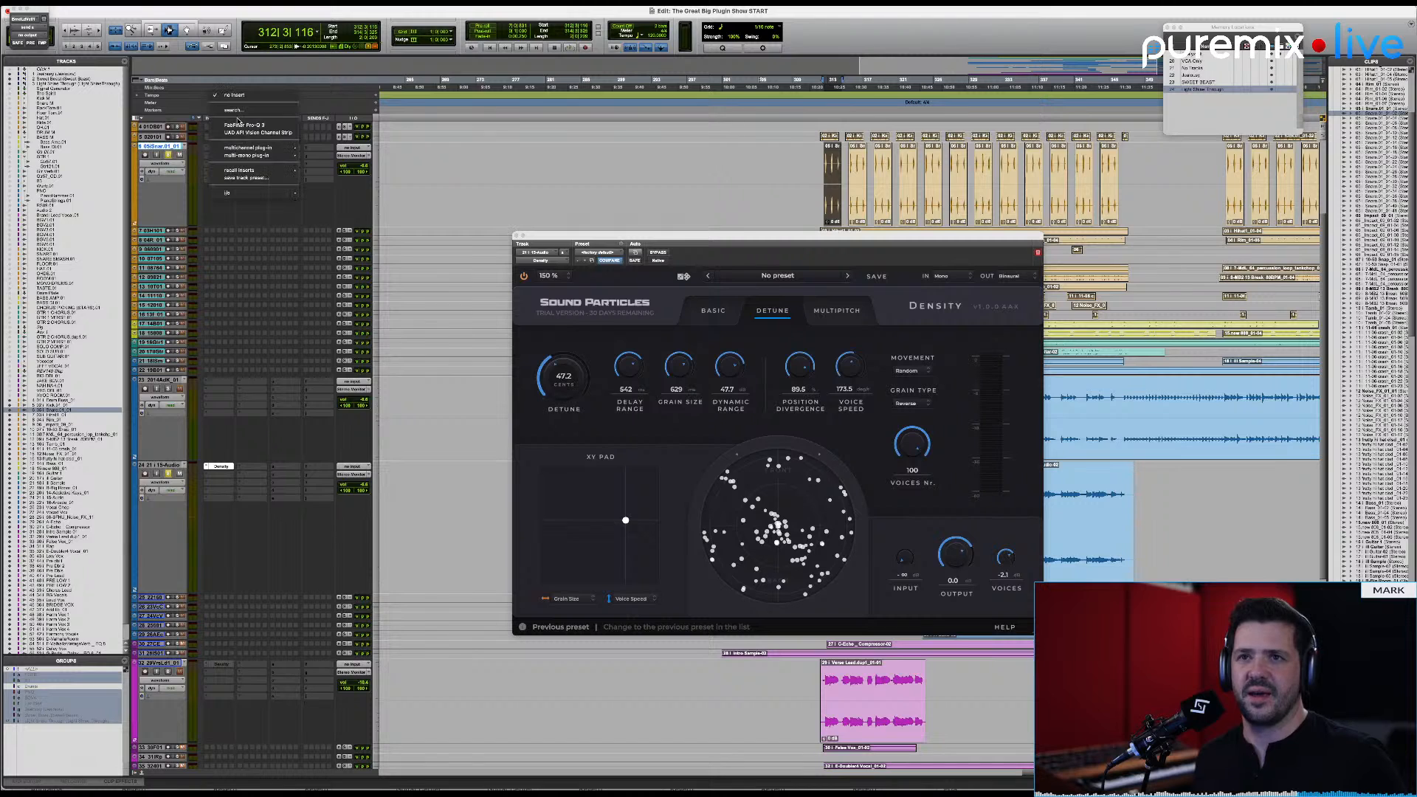
type("dens")
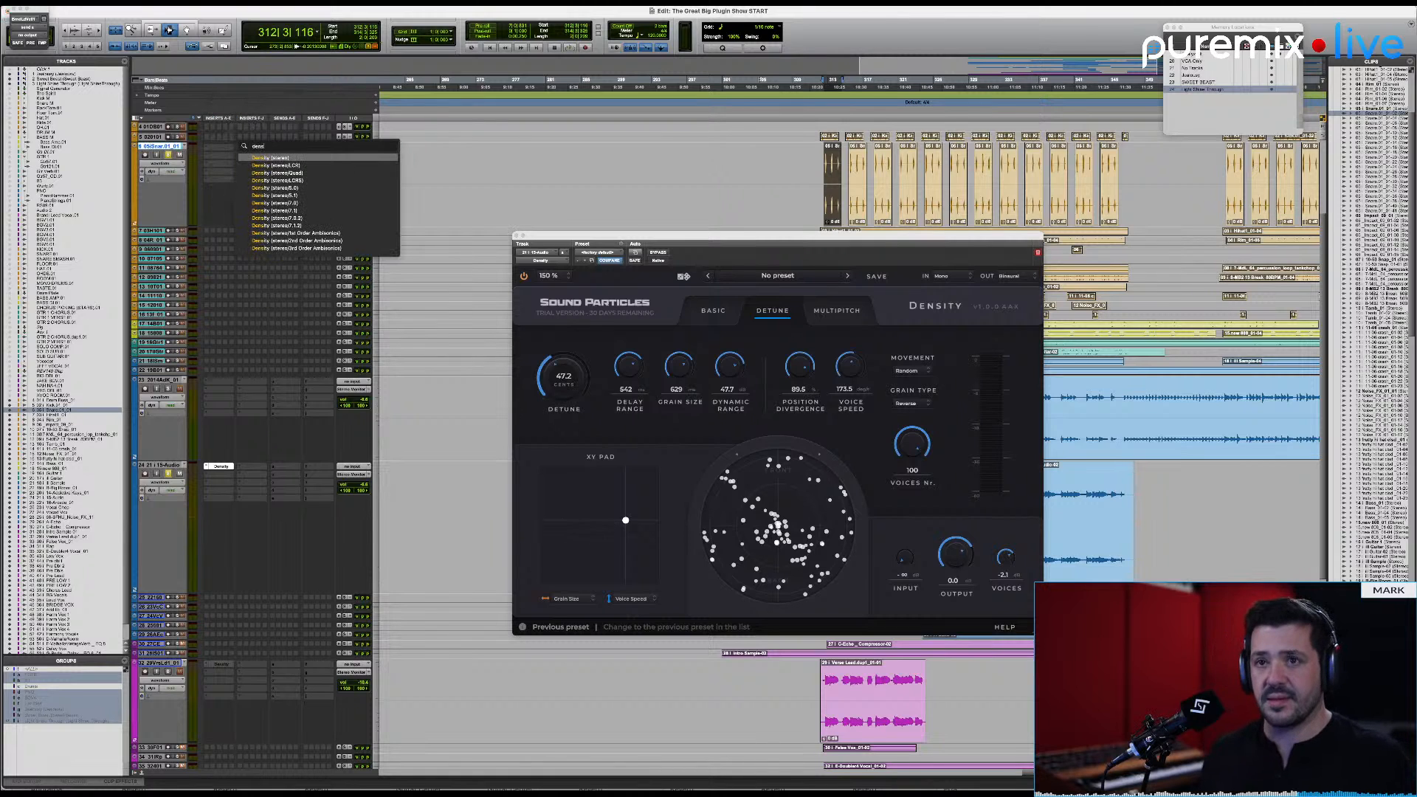
key("Return")
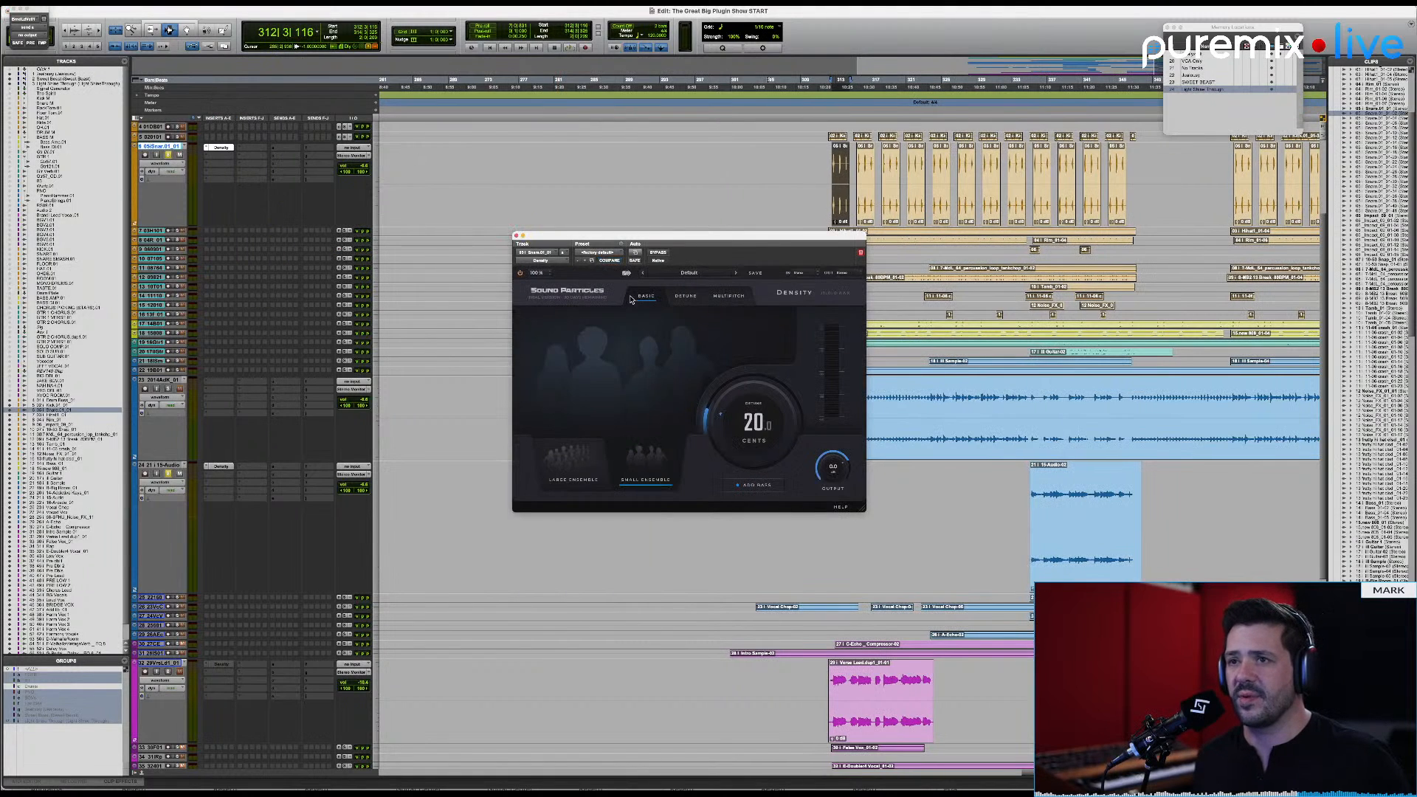
left_click(550, 274)
left_click(545, 316)
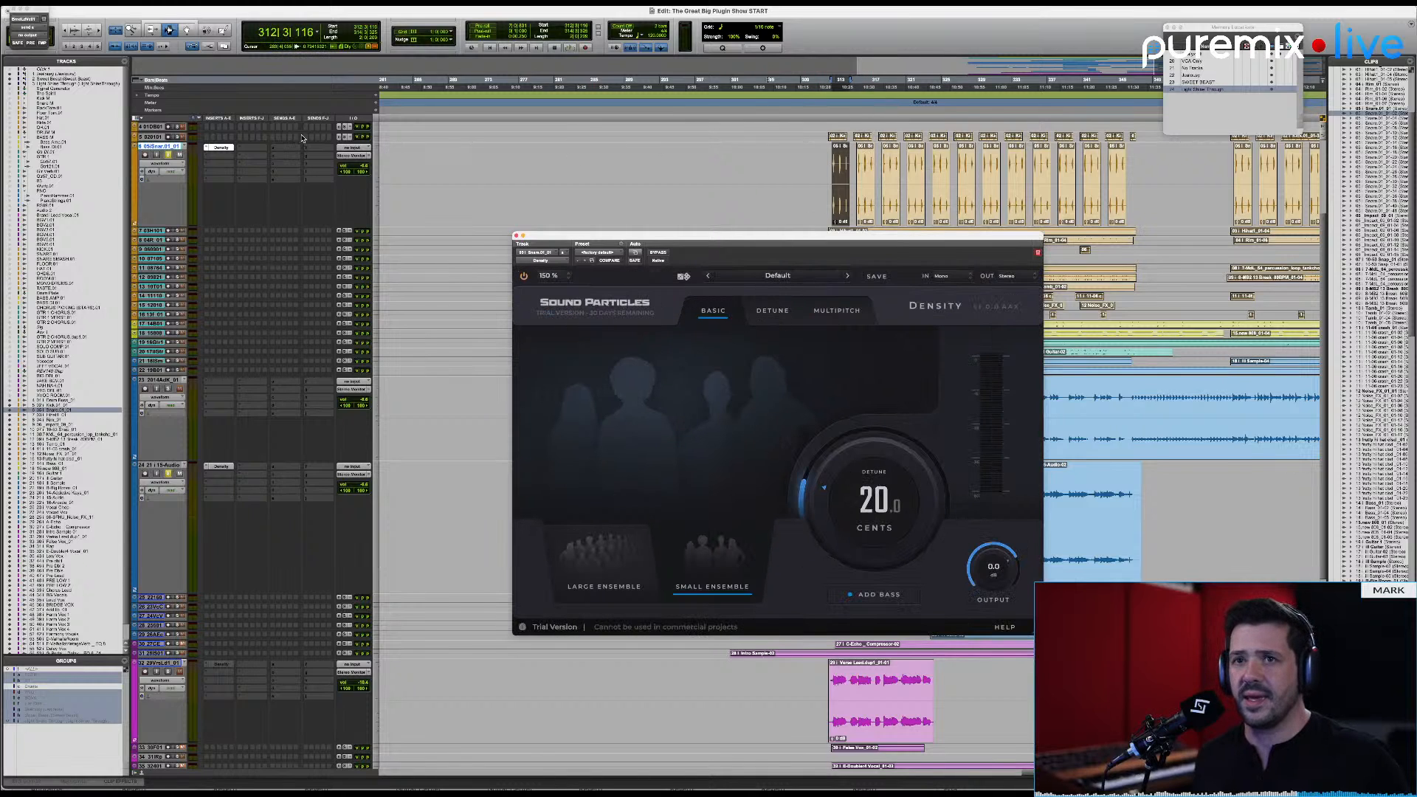
Step: Solo the orange track and compare the selected clip with Density bypassed and with the Small Ensemble active
left_click(658, 254)
left_click(167, 155)
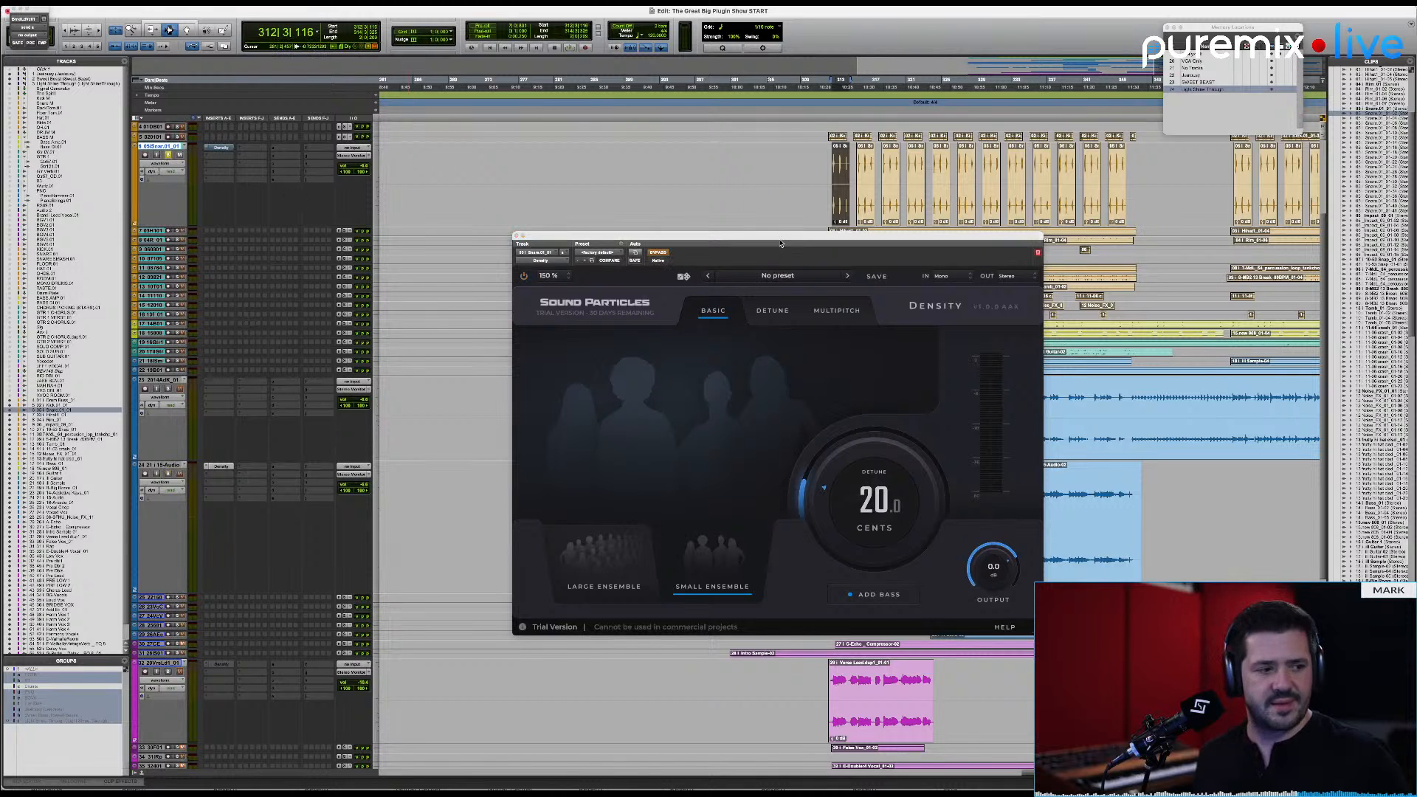
key("space")
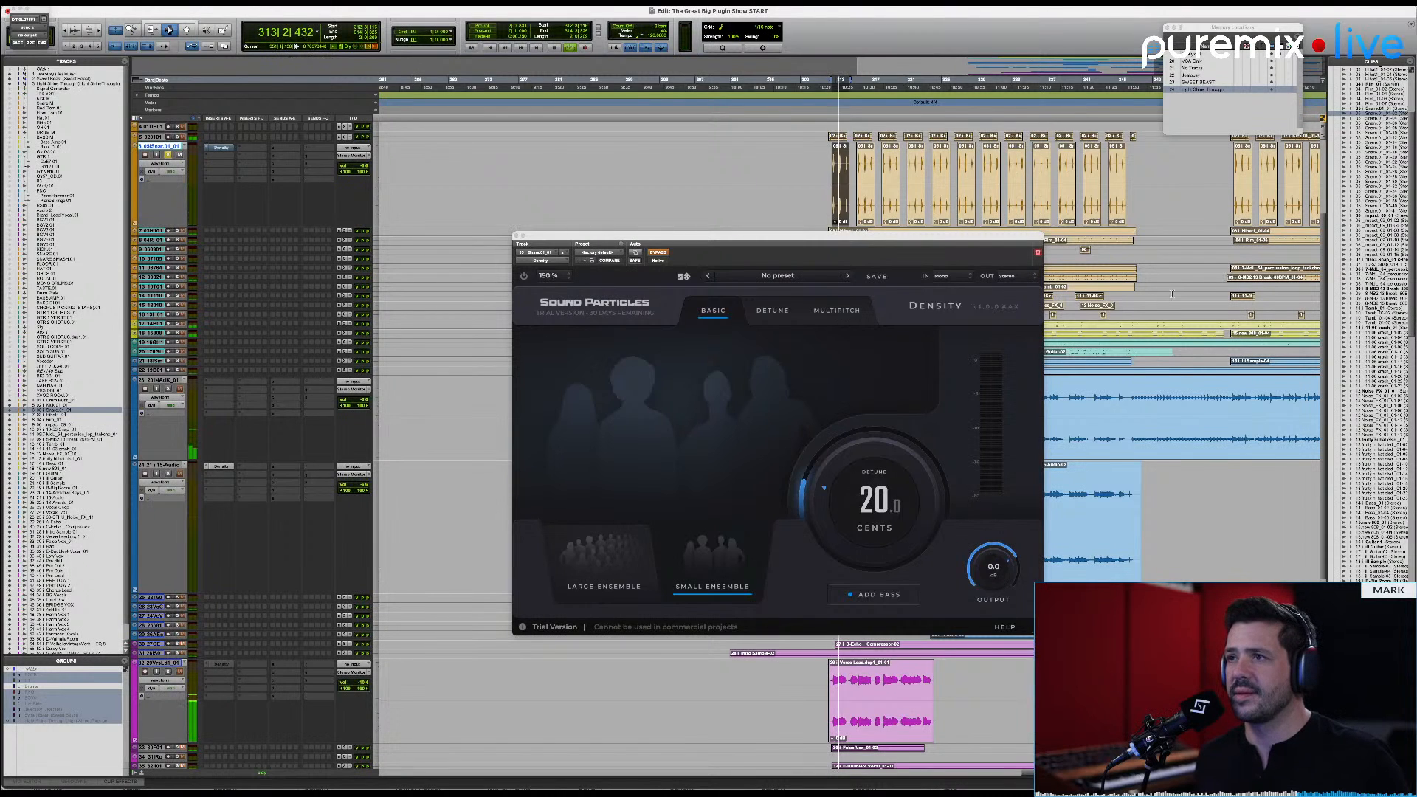
left_click(658, 254)
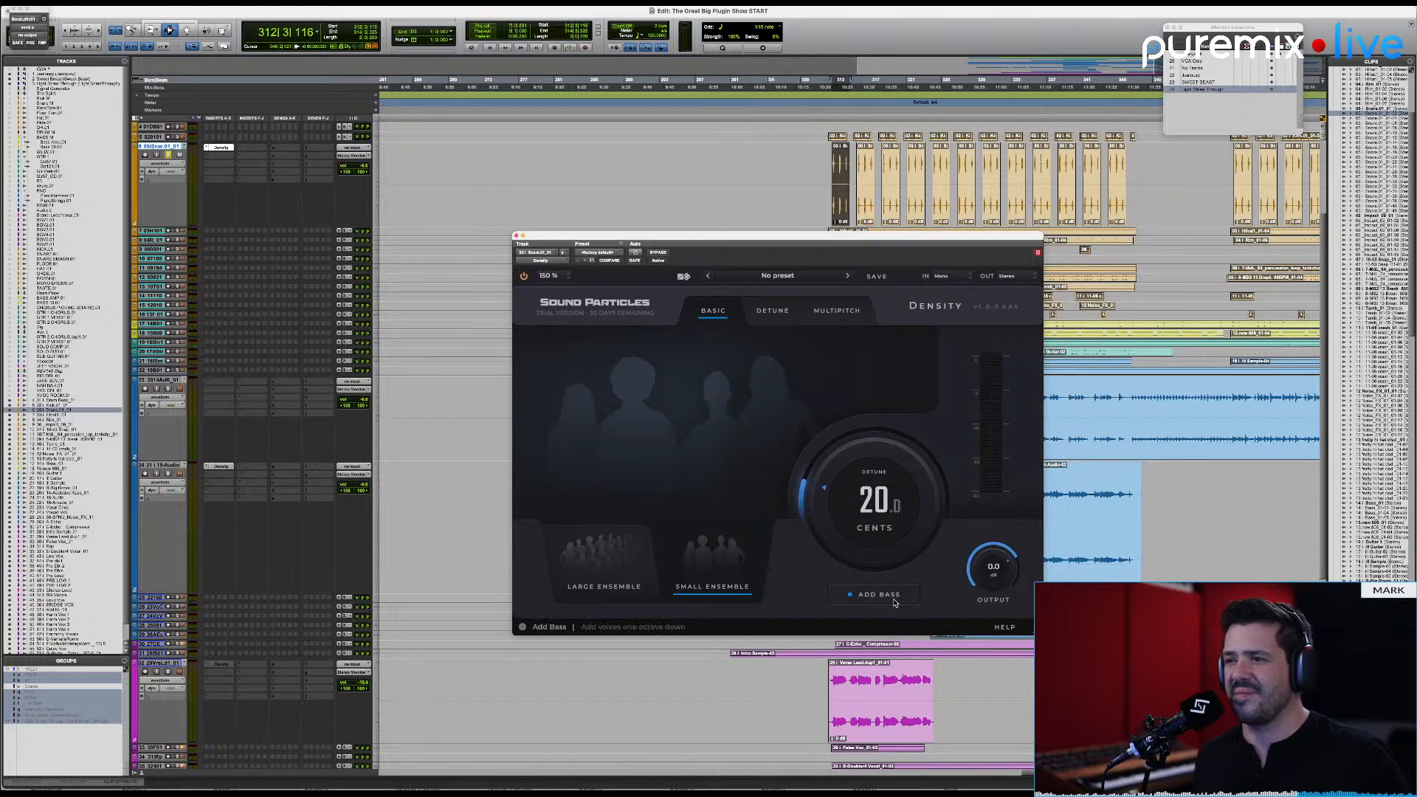
key("space")
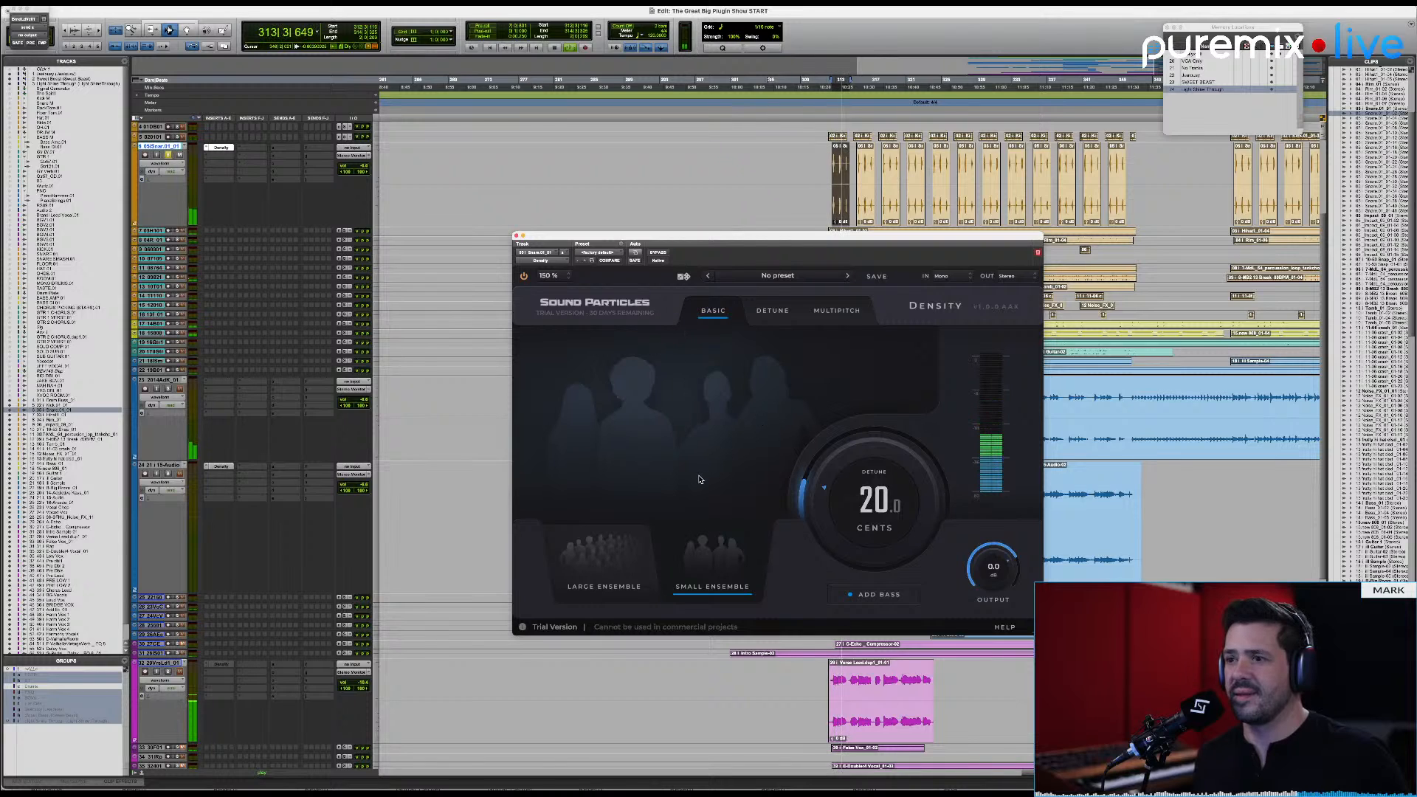
key("space")
Step: Switch to Large Ensemble and play the clip with Add Bass on, then turned off
left_click(612, 577)
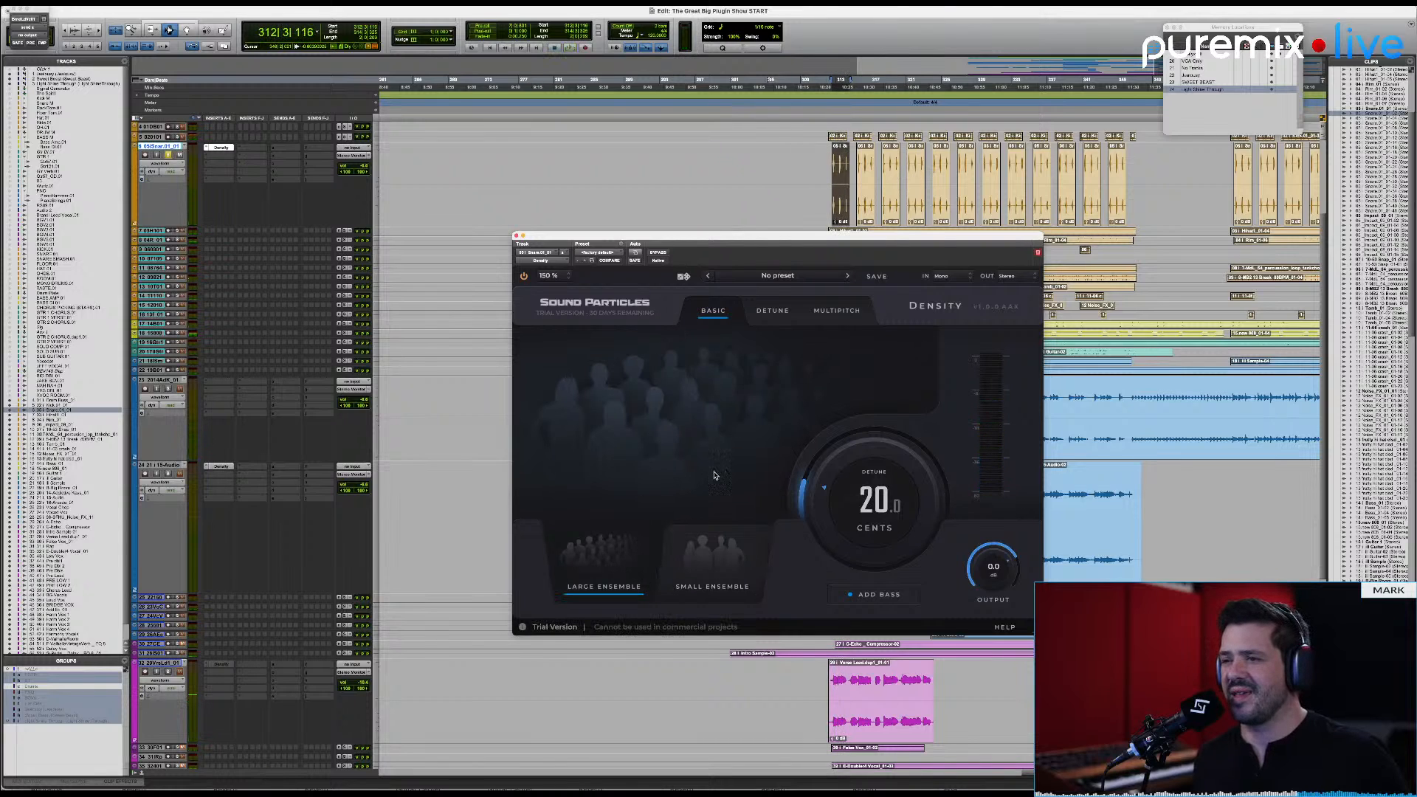
key("space")
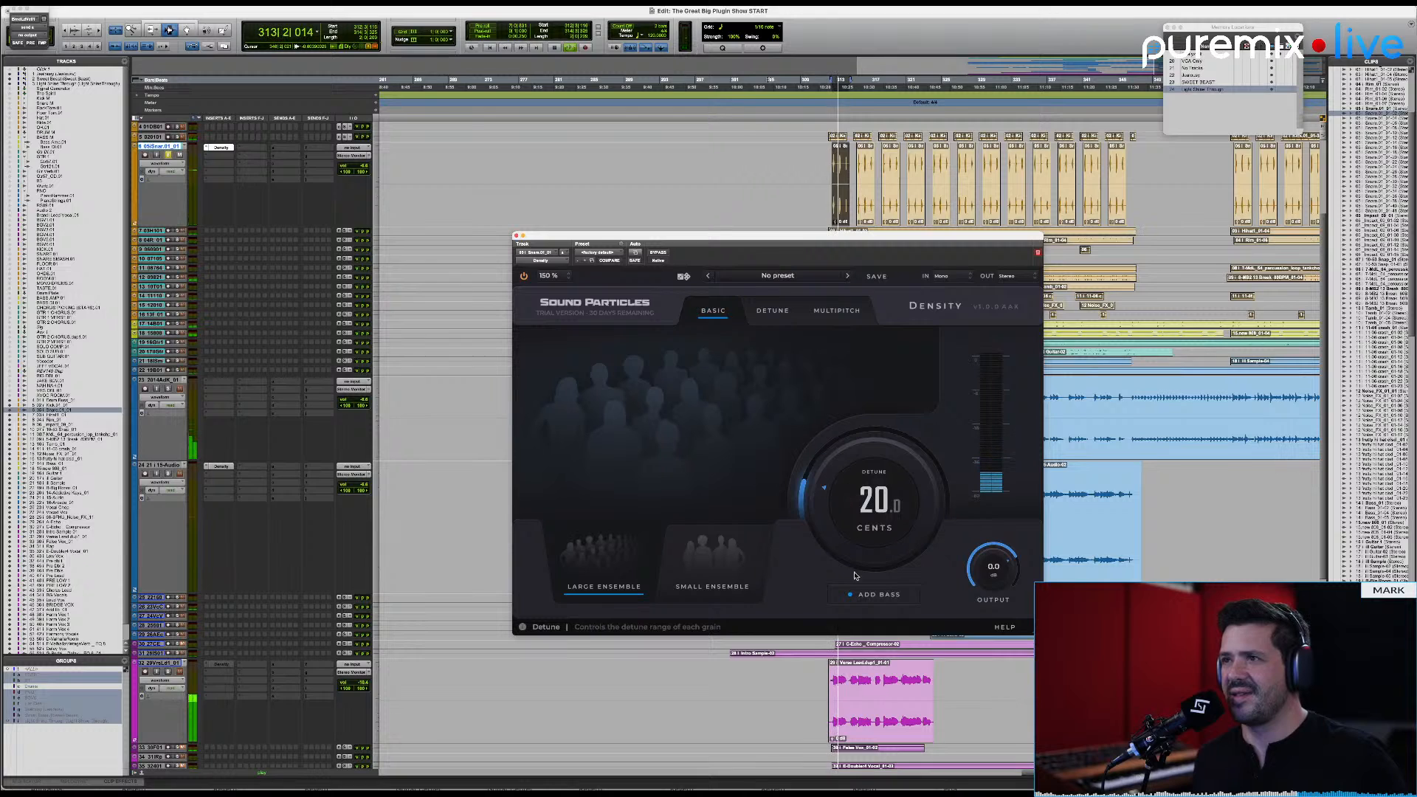
key("space")
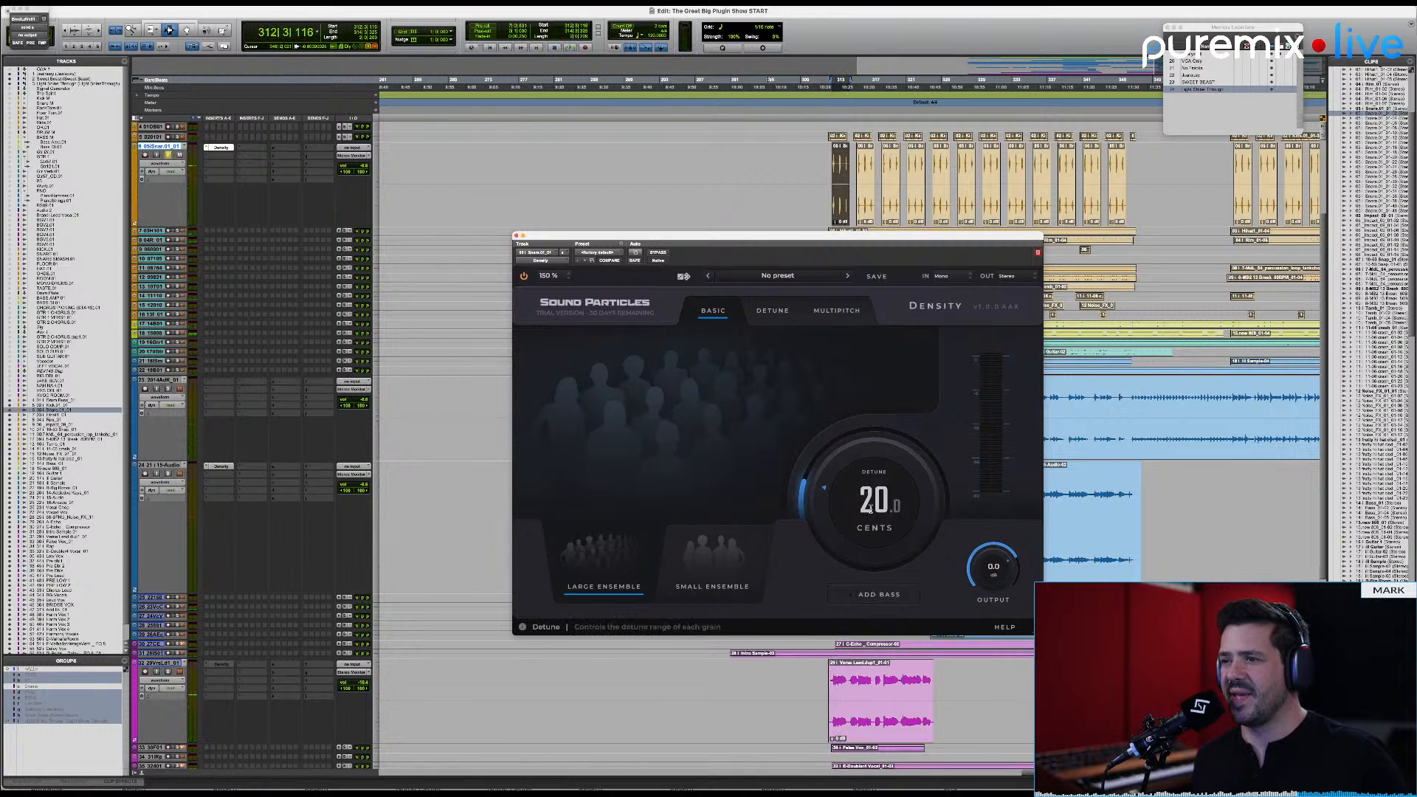
key("space")
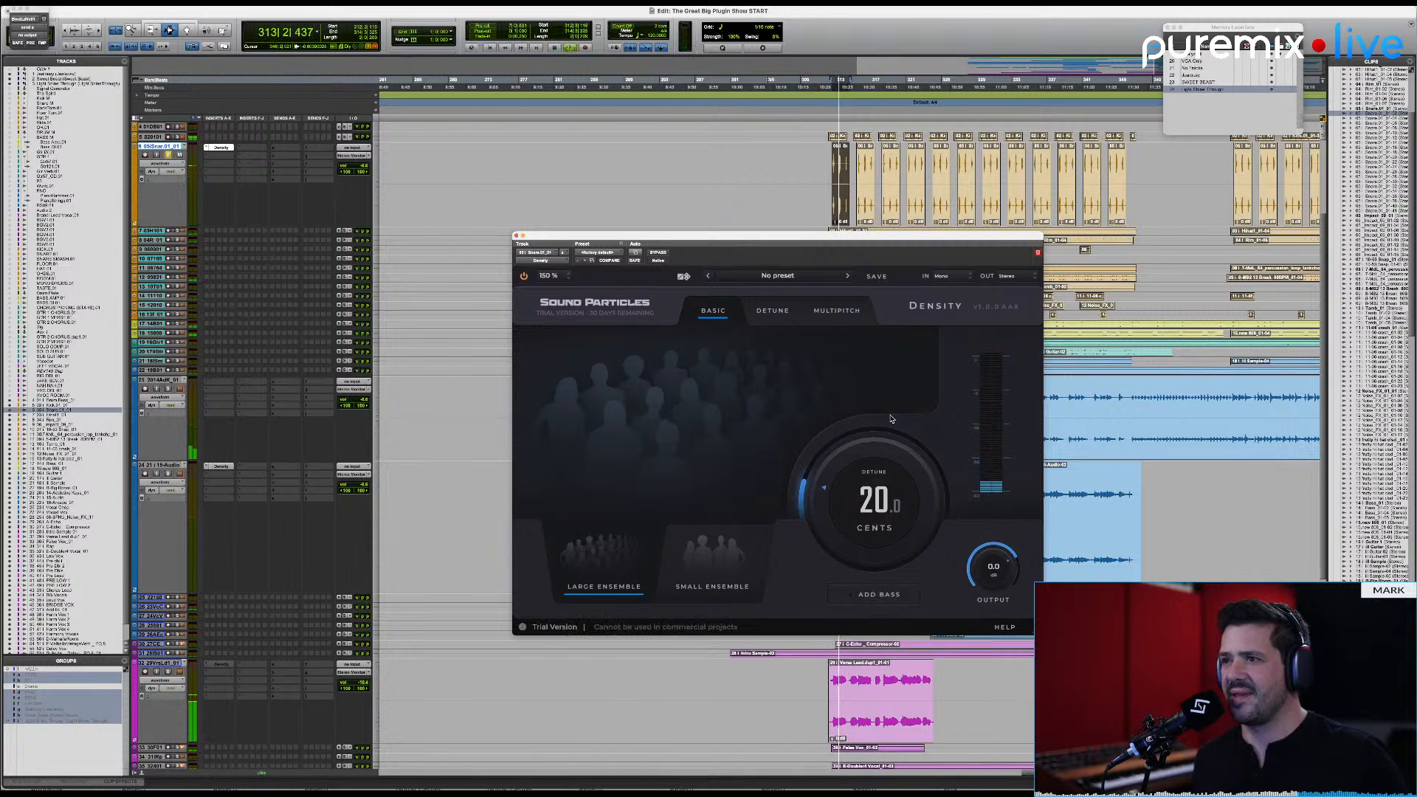
key("space")
Step: Set the ensemble's detune to 93.1 cents and play the clip with Add Bass off, then turned on
left_click_drag(868, 498, 889, 471)
key("space")
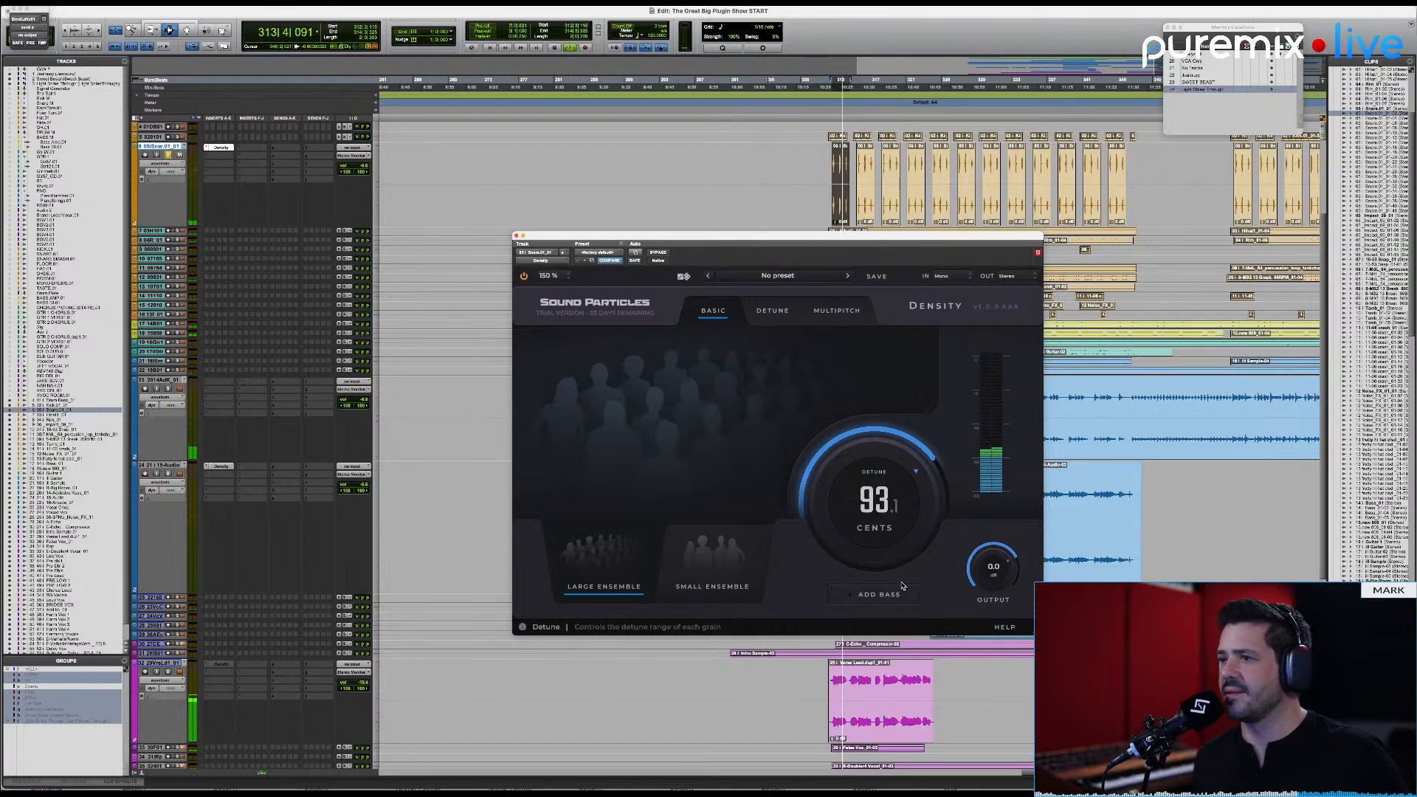
key("space")
left_click(879, 594)
key("space")
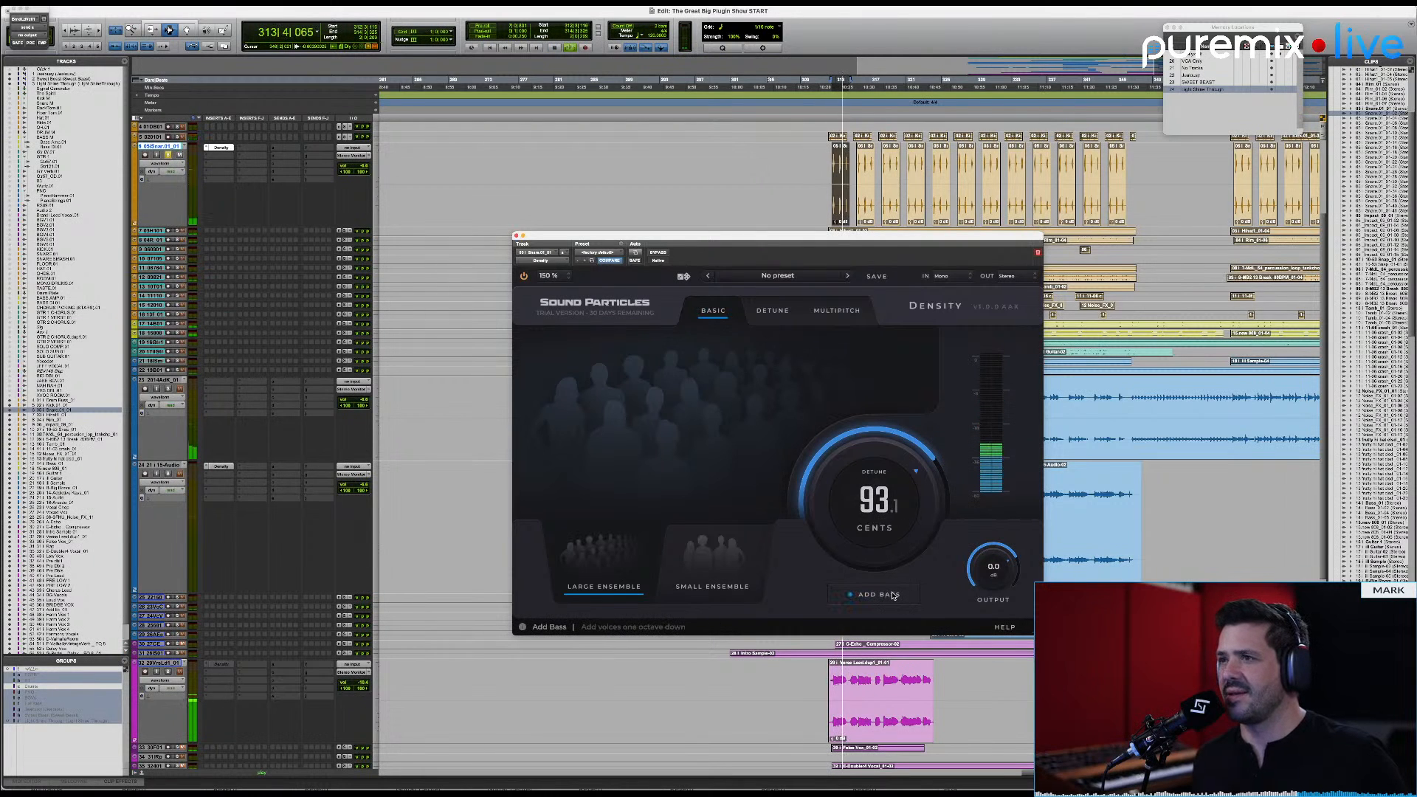
key("space")
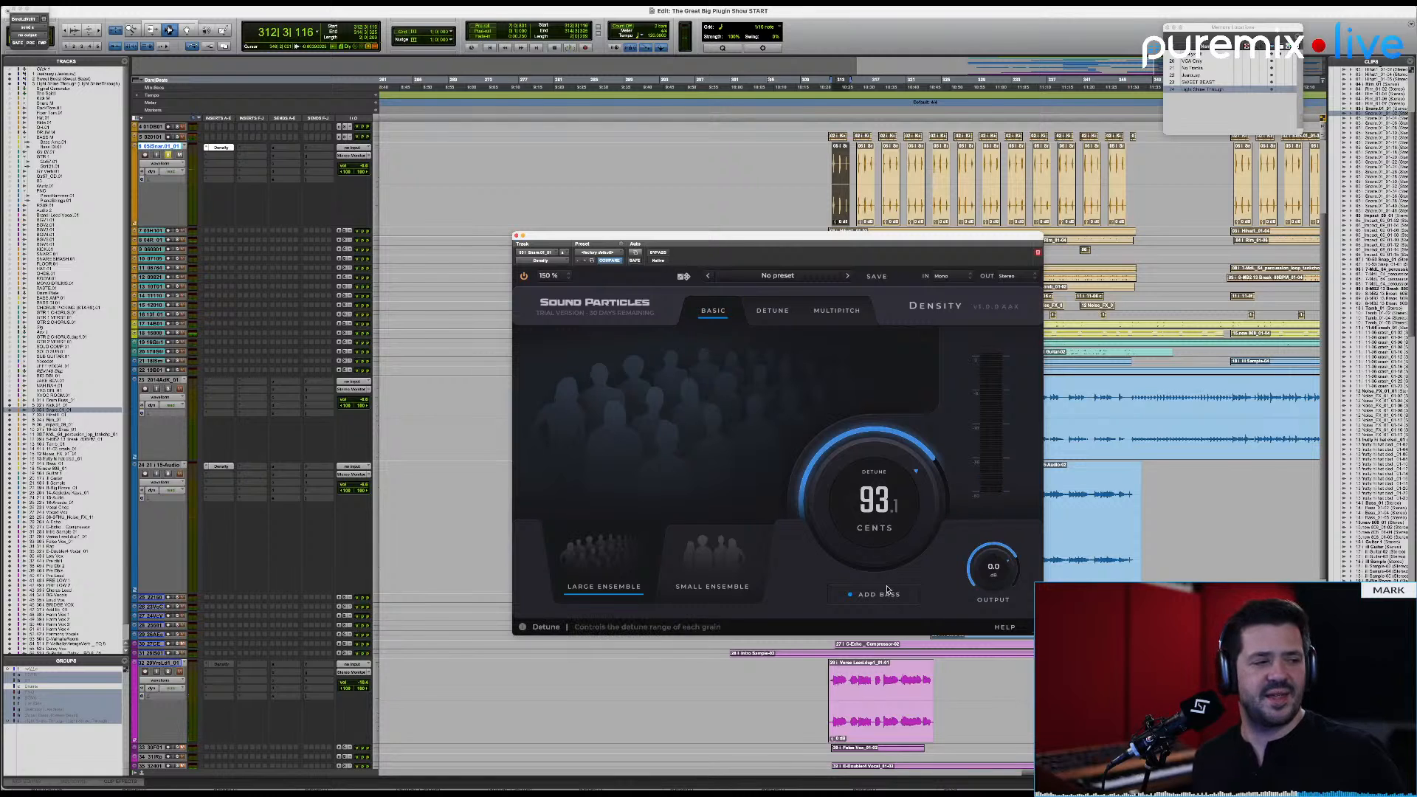
Step: Switch to Detune mode, use the XY pad to set about 90 voices and 78.5 cents detune, and start playback
left_click(784, 315)
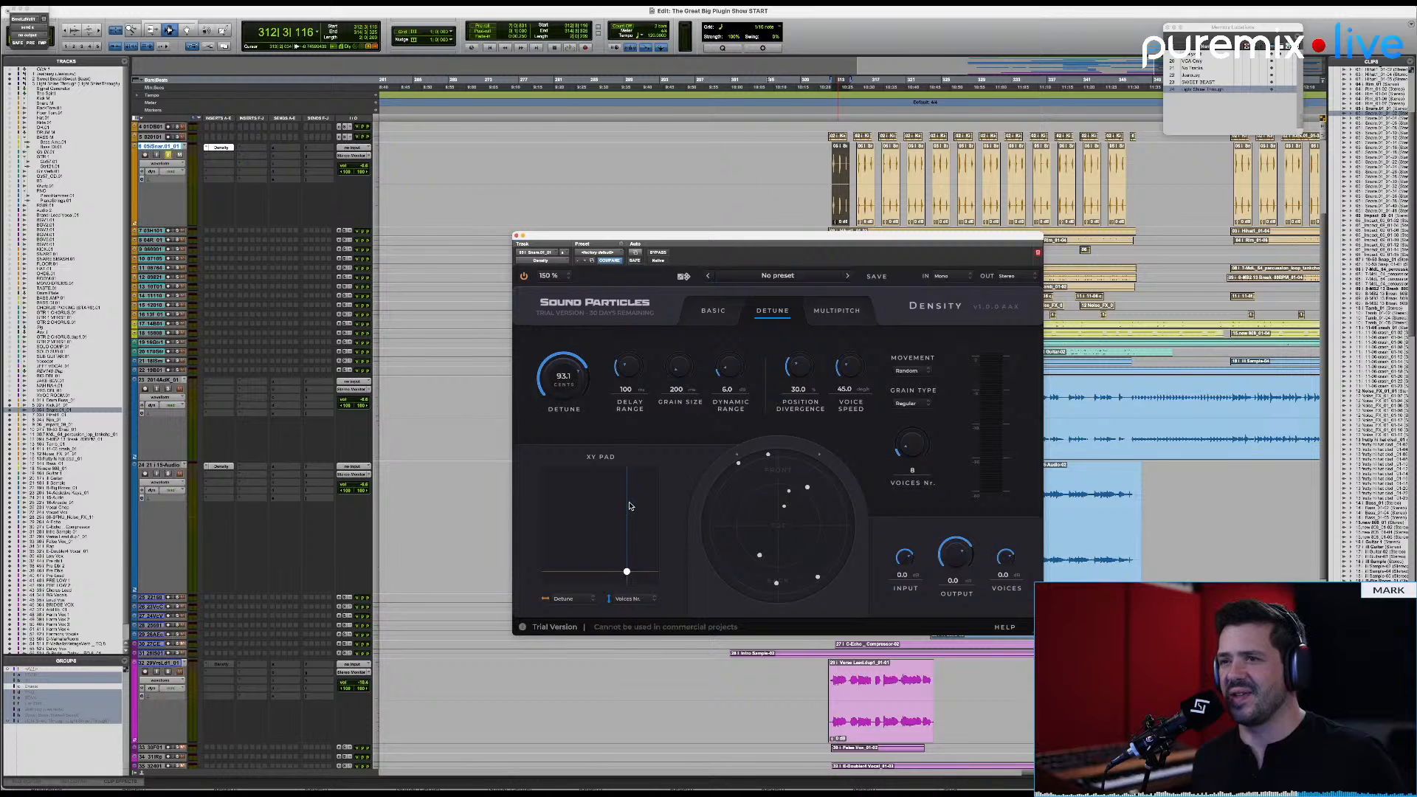
left_click_drag(627, 571, 615, 481)
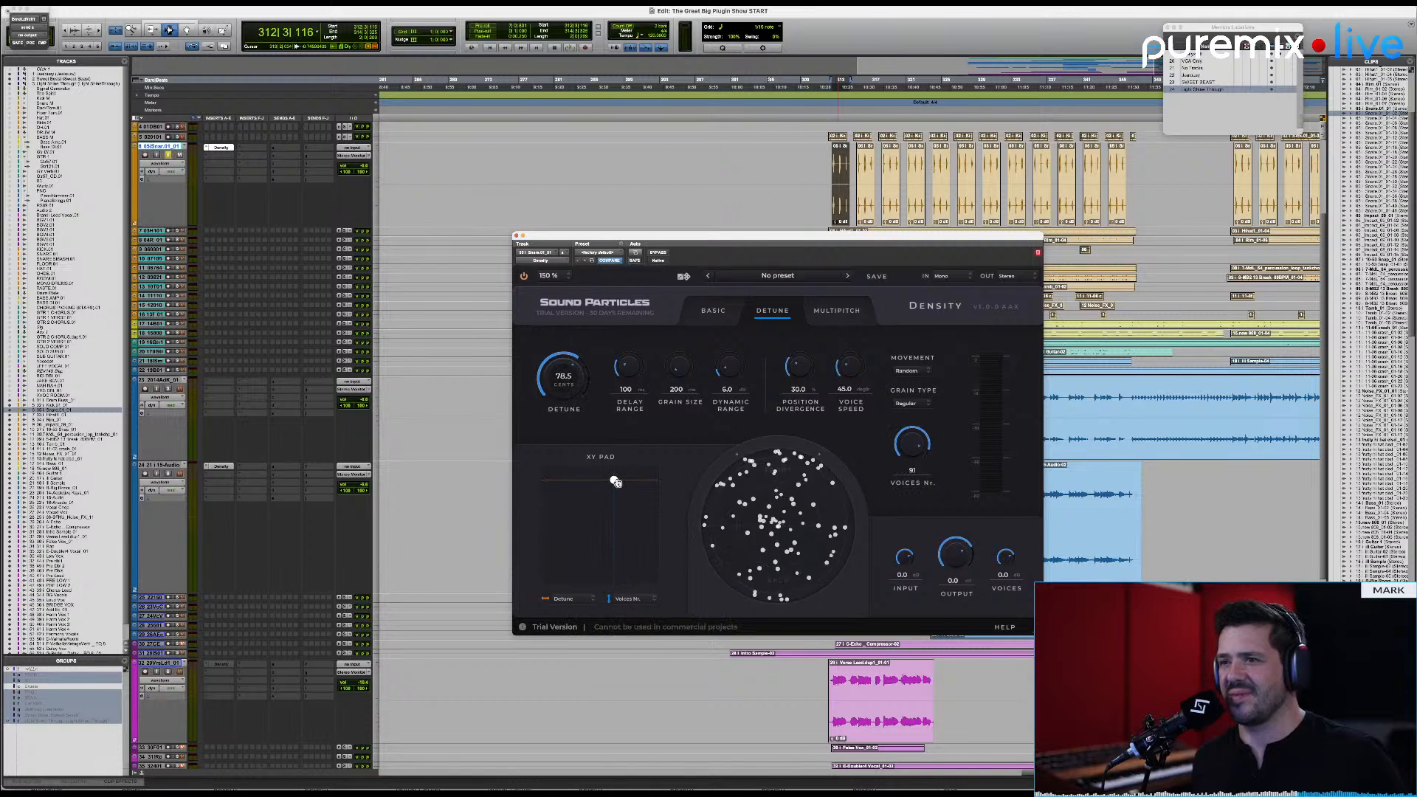
key("space")
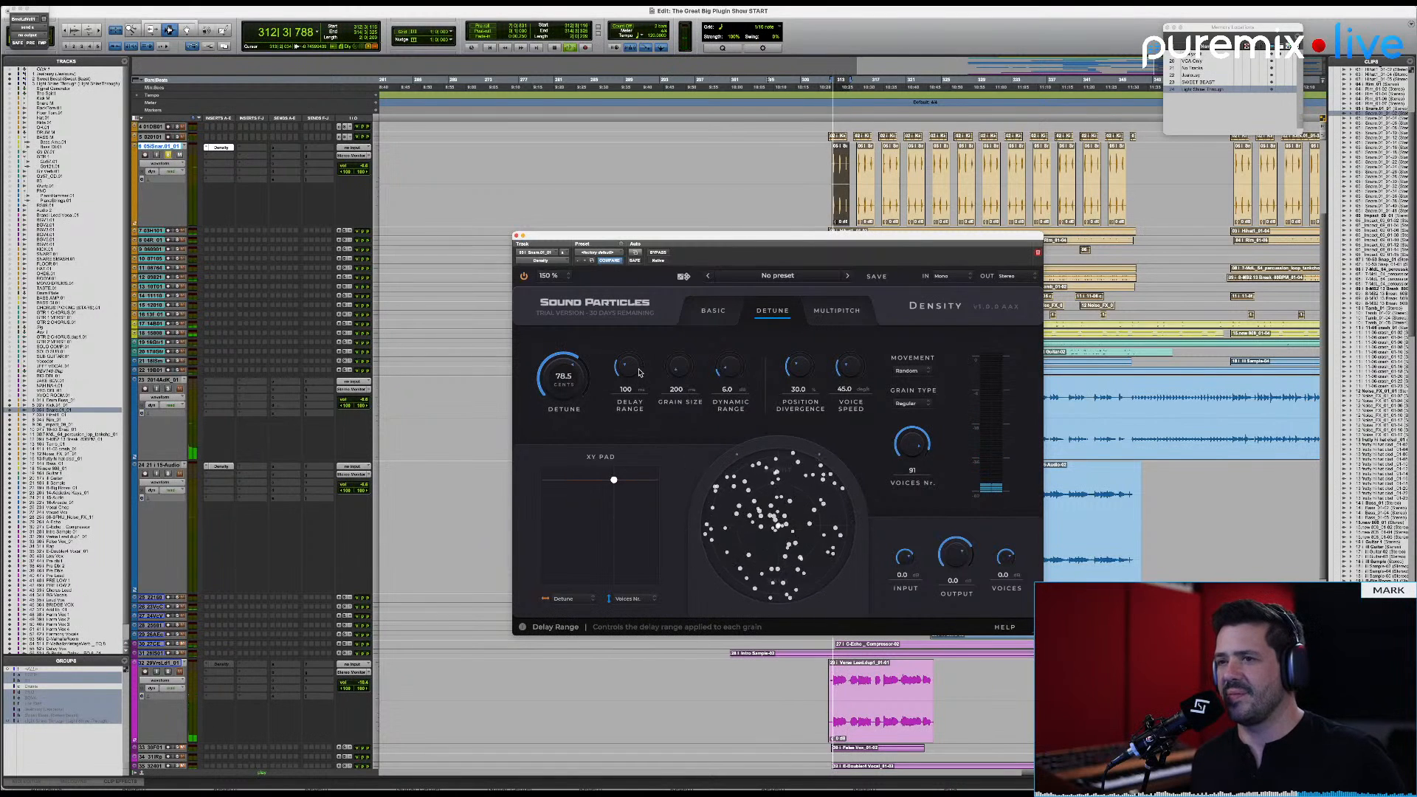
Step: During playback, set Delay Range to 752 ms, Grain Size to 419 ms, Dynamic Range to 46.2, Position Divergence to 76.5 and Voice Speed to 190.1
left_click_drag(632, 362, 640, 334)
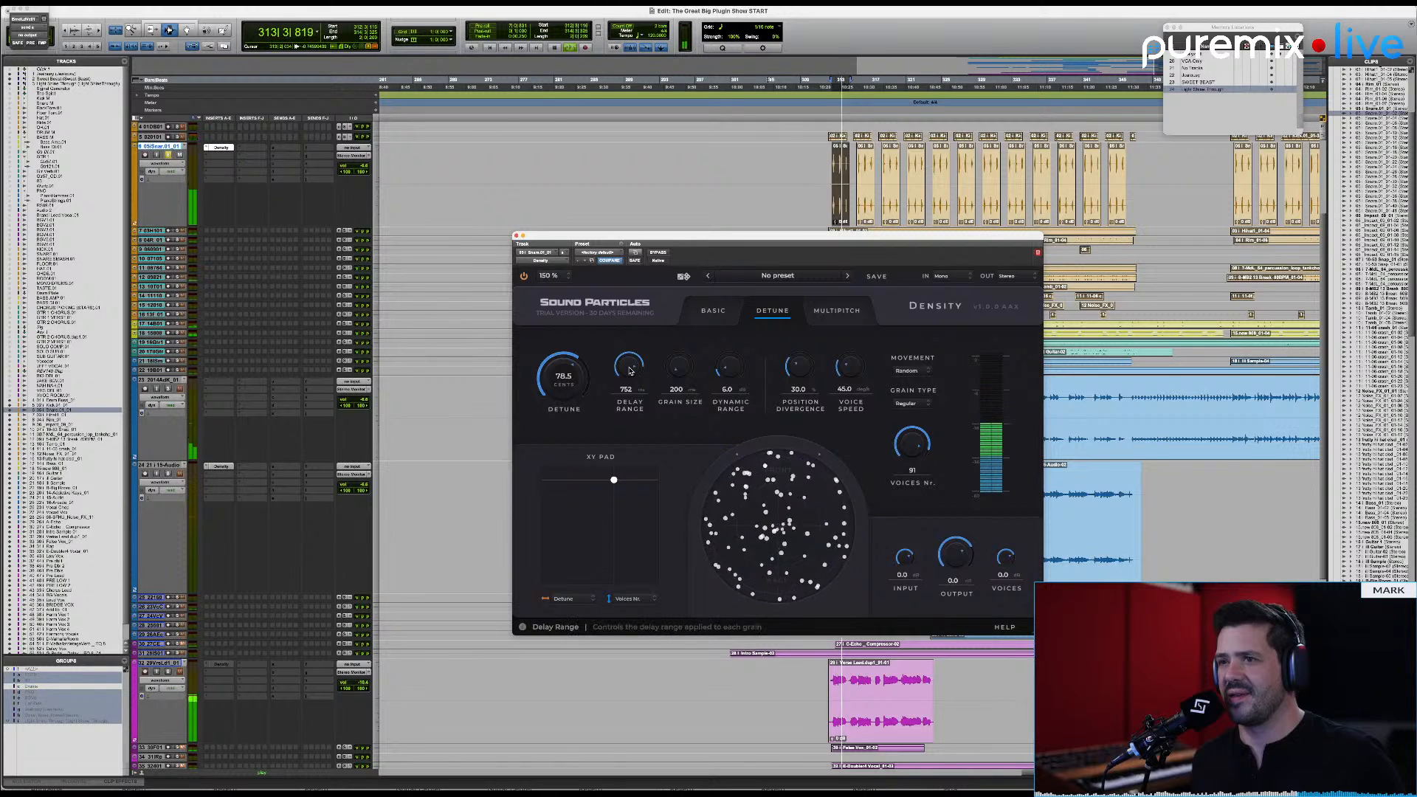
left_click_drag(678, 367, 810, 337)
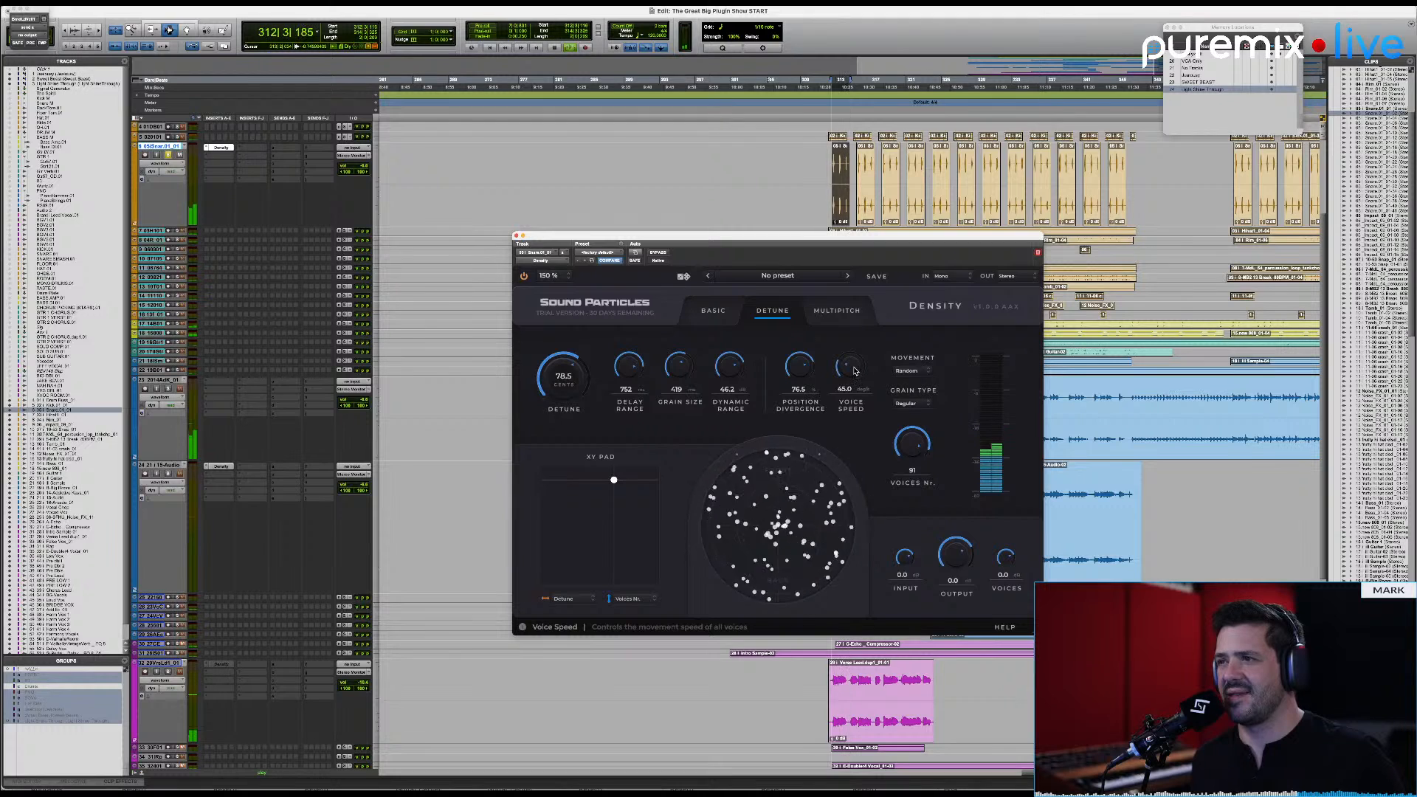
left_click_drag(854, 370, 854, 344)
Step: Set the output format to Binaural and play the clip, then play it again with the Input level at minimum
left_click(1029, 277)
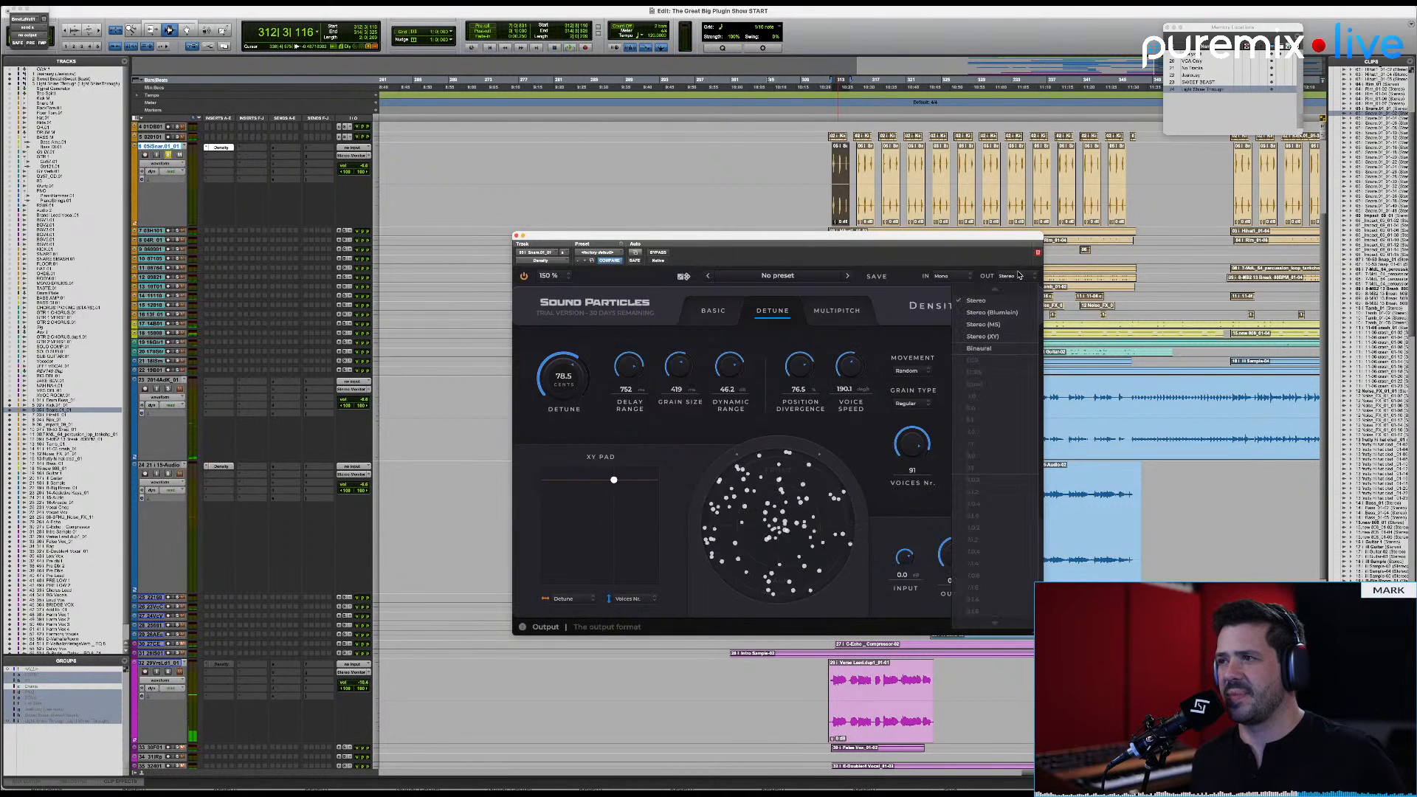
left_click(1009, 351)
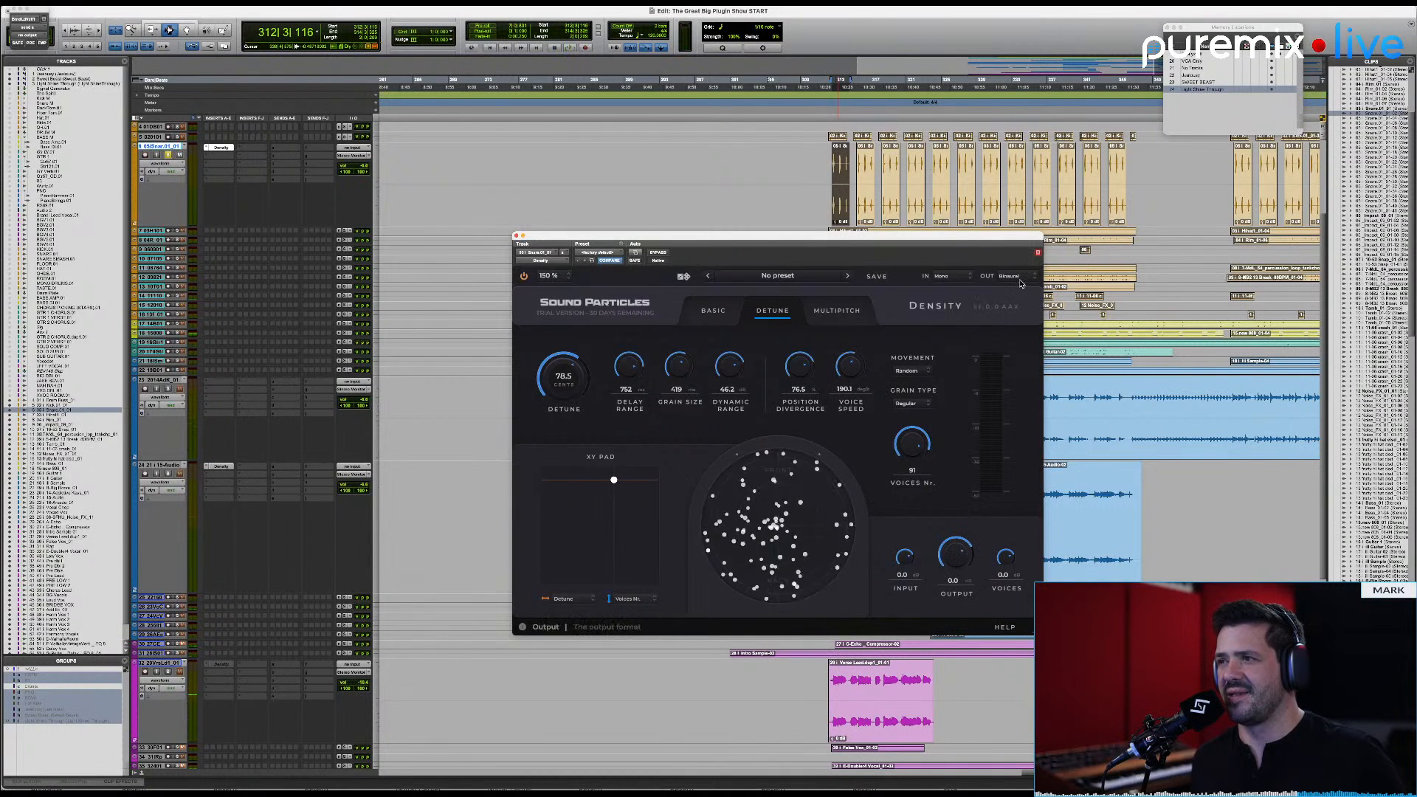
key("space")
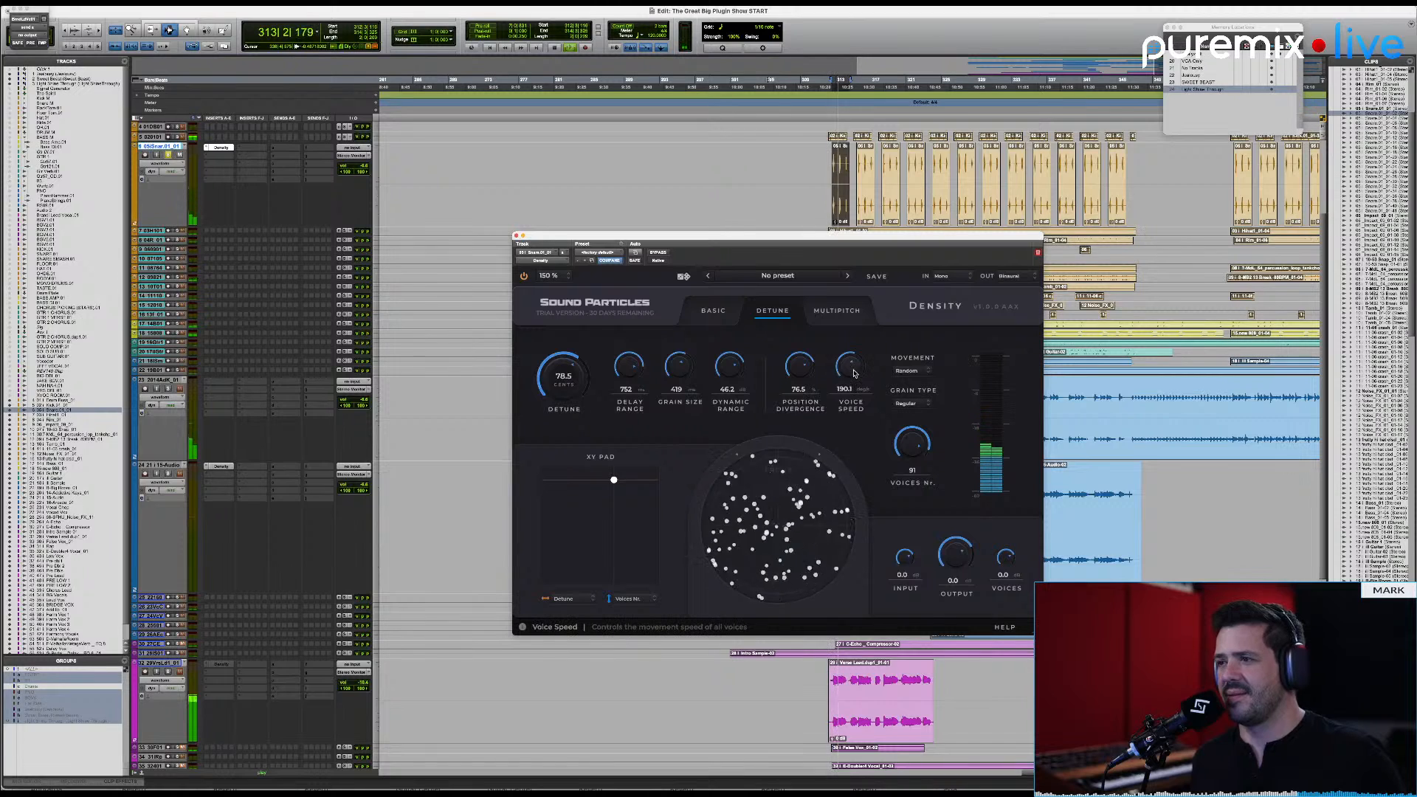
left_click_drag(904, 558, 897, 653)
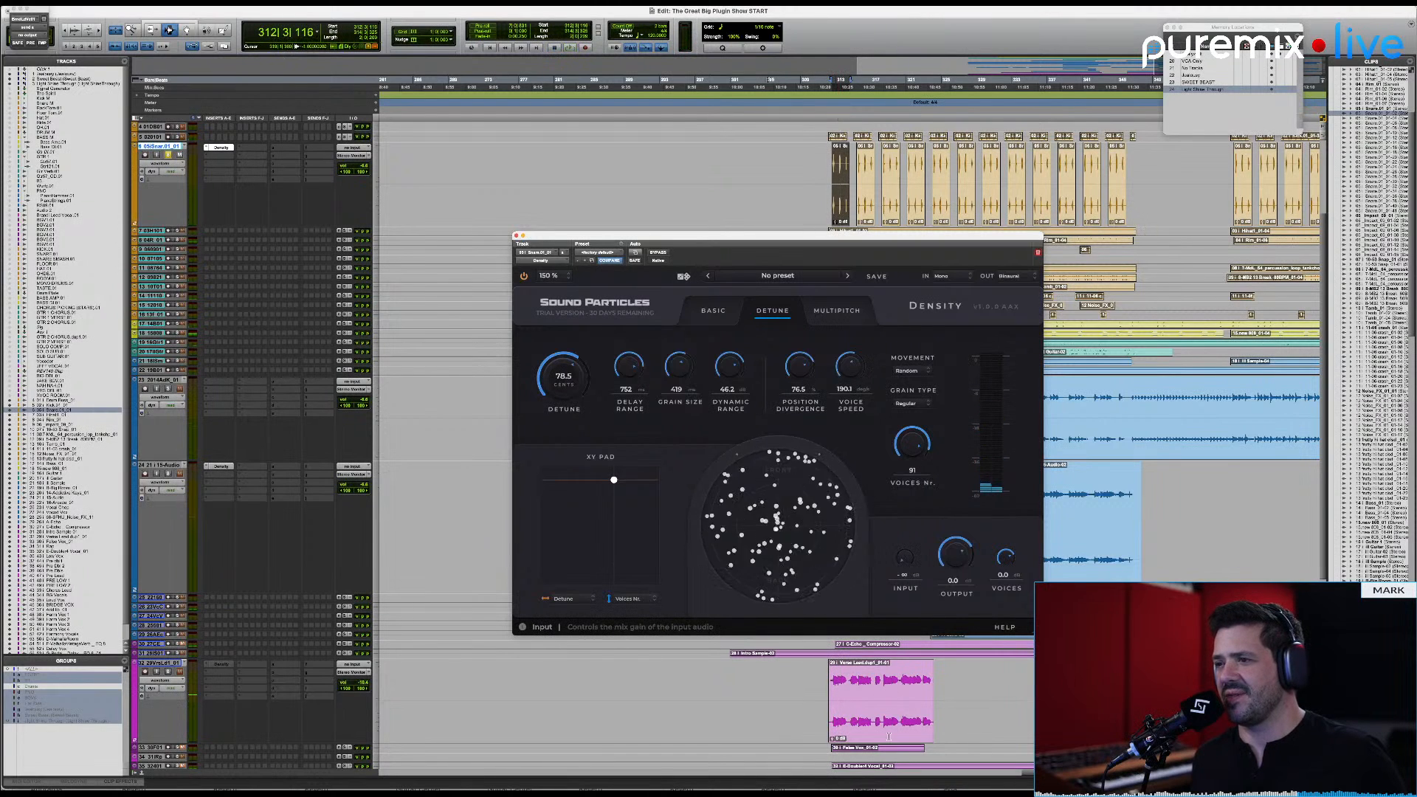
key("space")
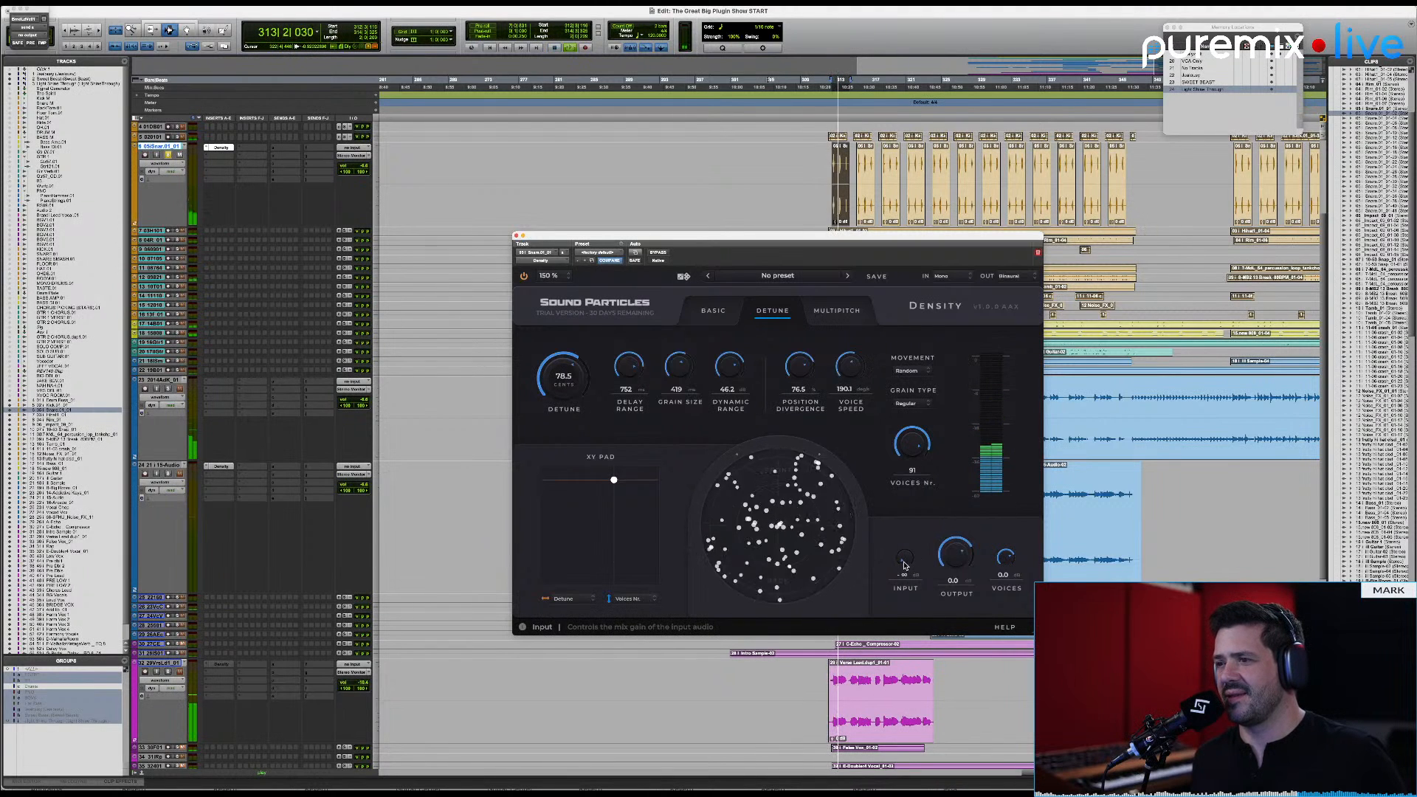
key("space")
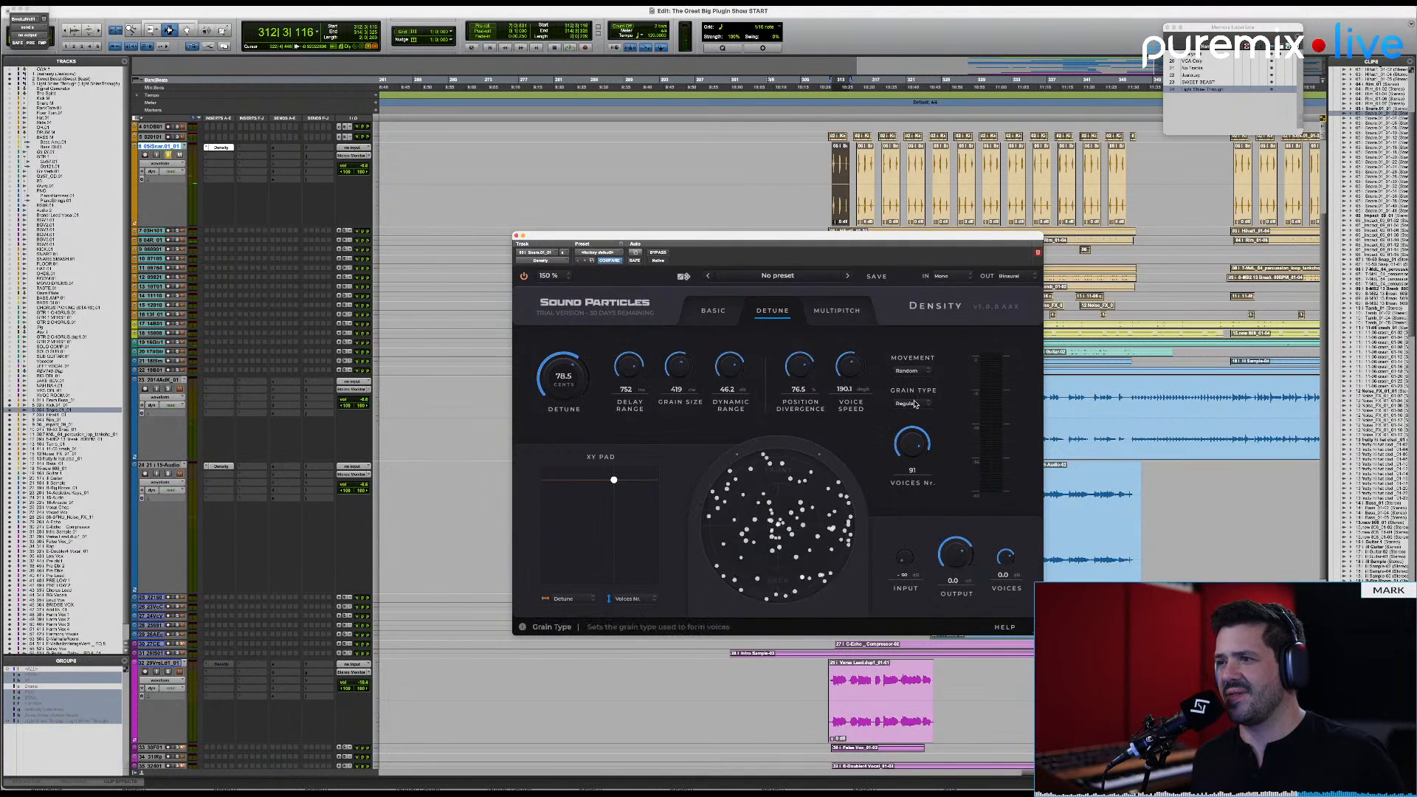
Step: Set the grain type to Reverse and play the clip
left_click(915, 404)
left_click(919, 425)
key("space")
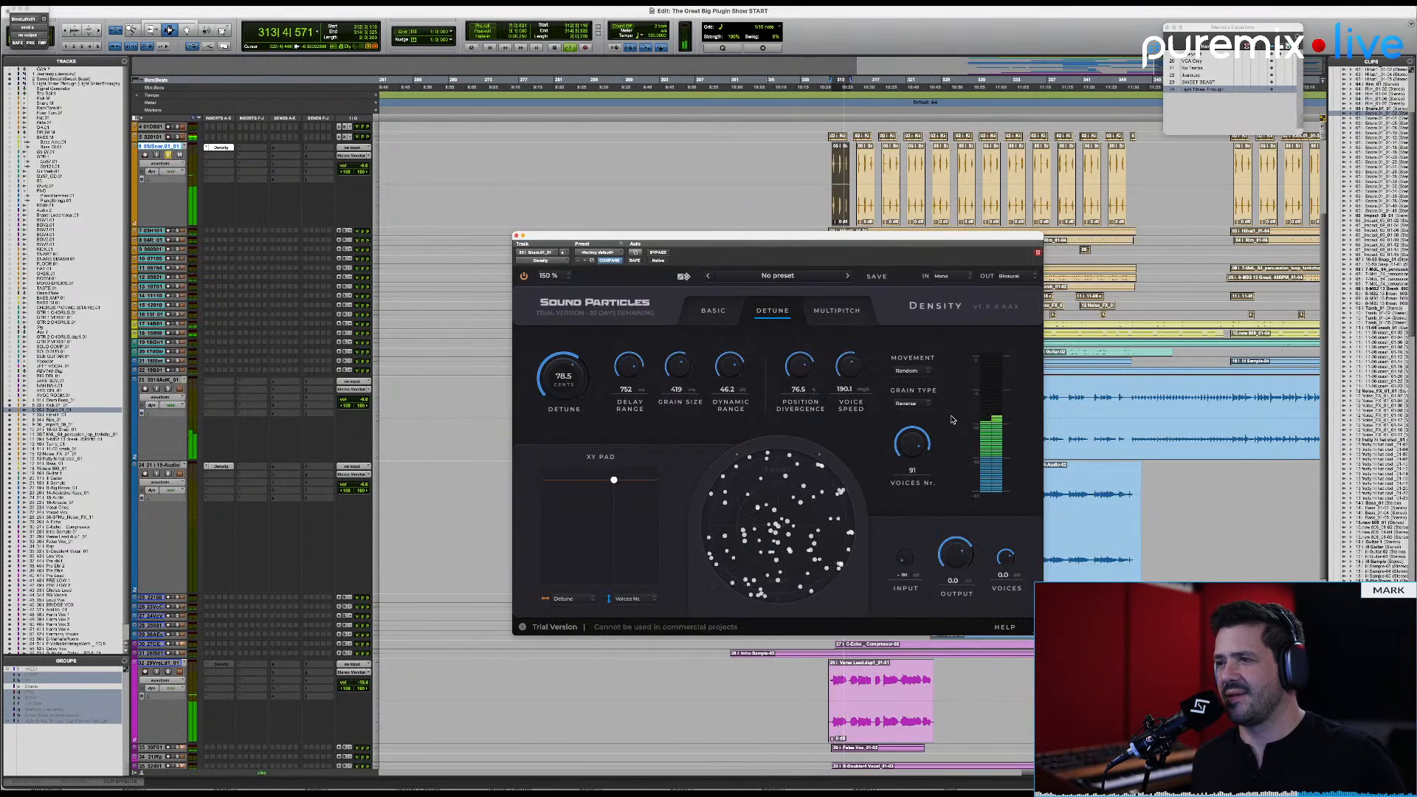
key("space")
Step: Play the clip with the voice movement set to Clockwise, then switch it to Counter-Clockwise and play again
left_click(920, 376)
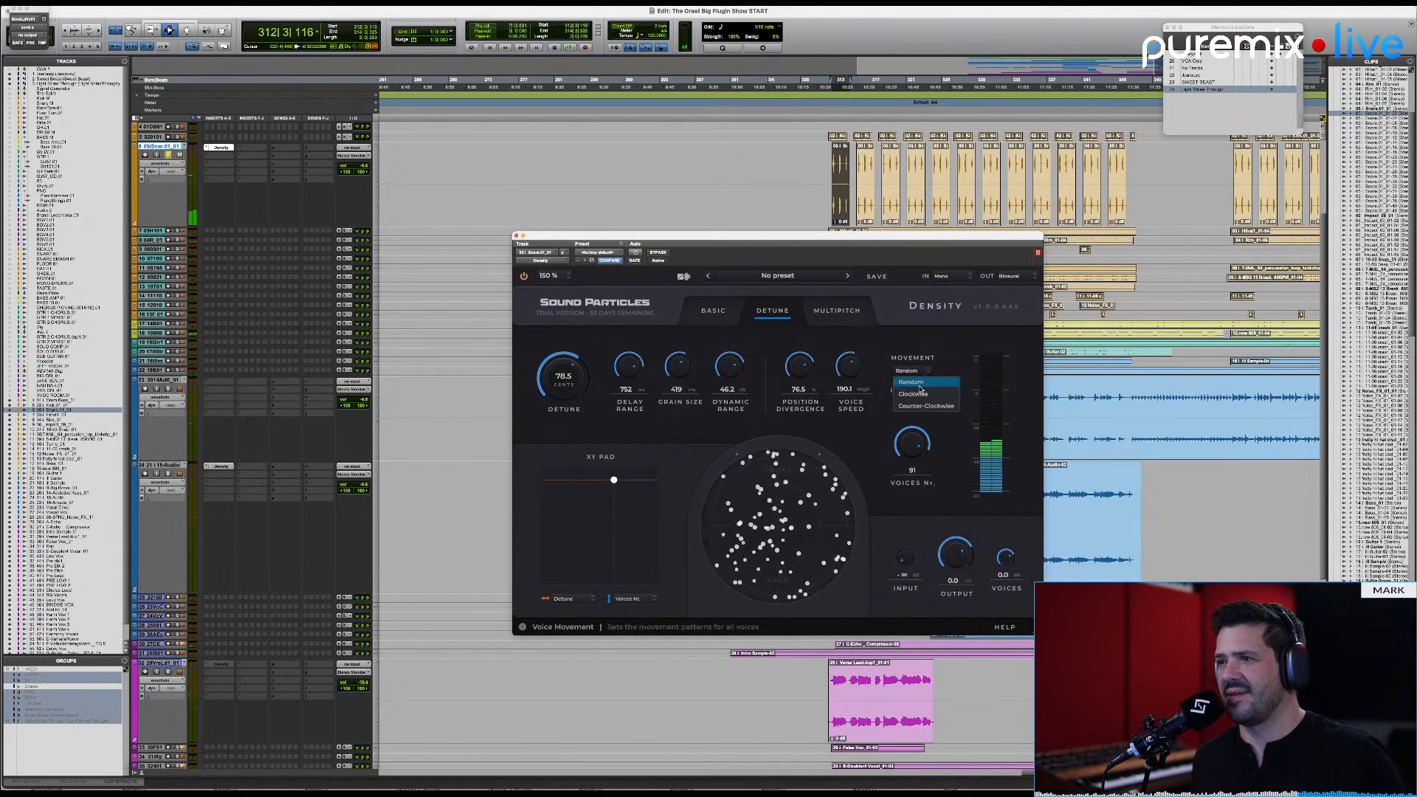
left_click(920, 377)
key("space")
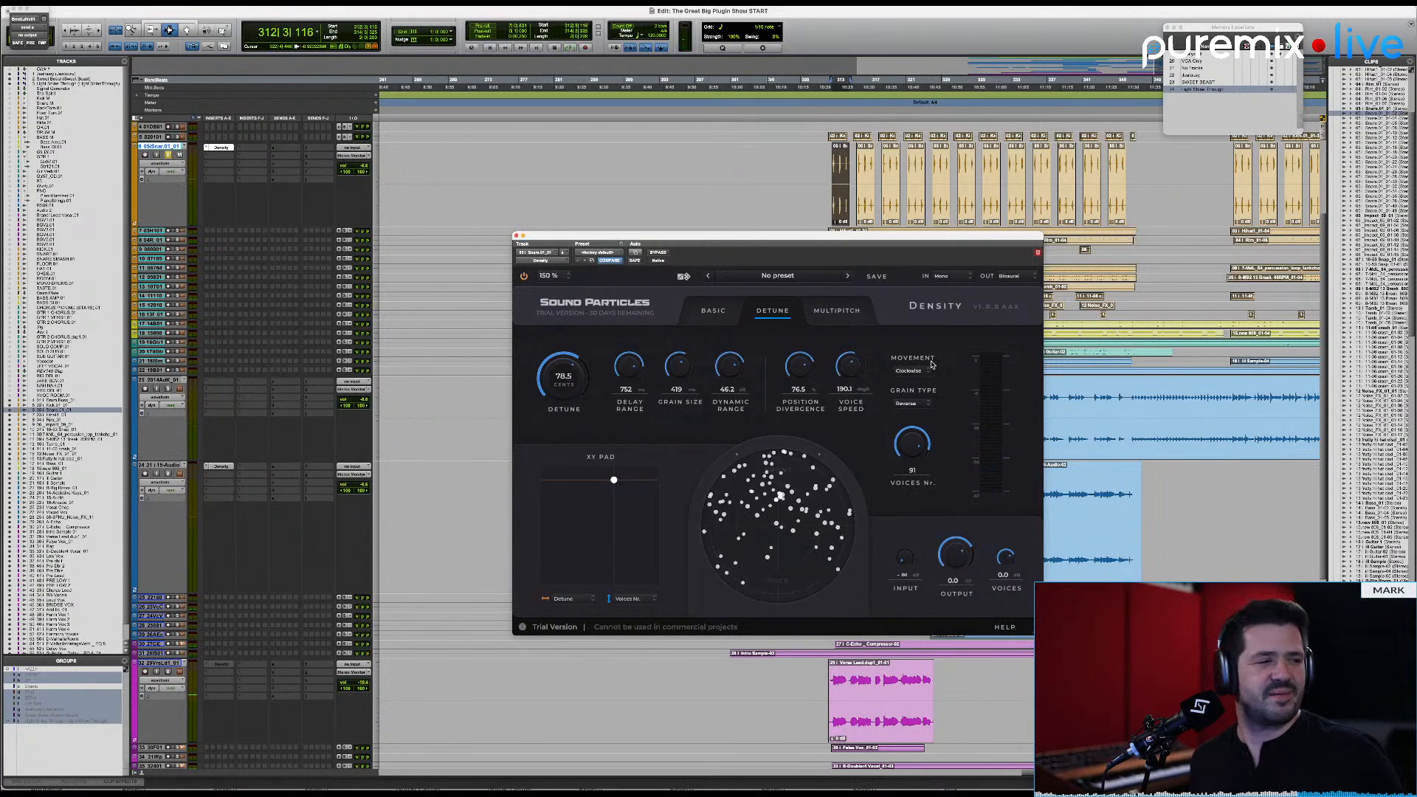
left_click(913, 372)
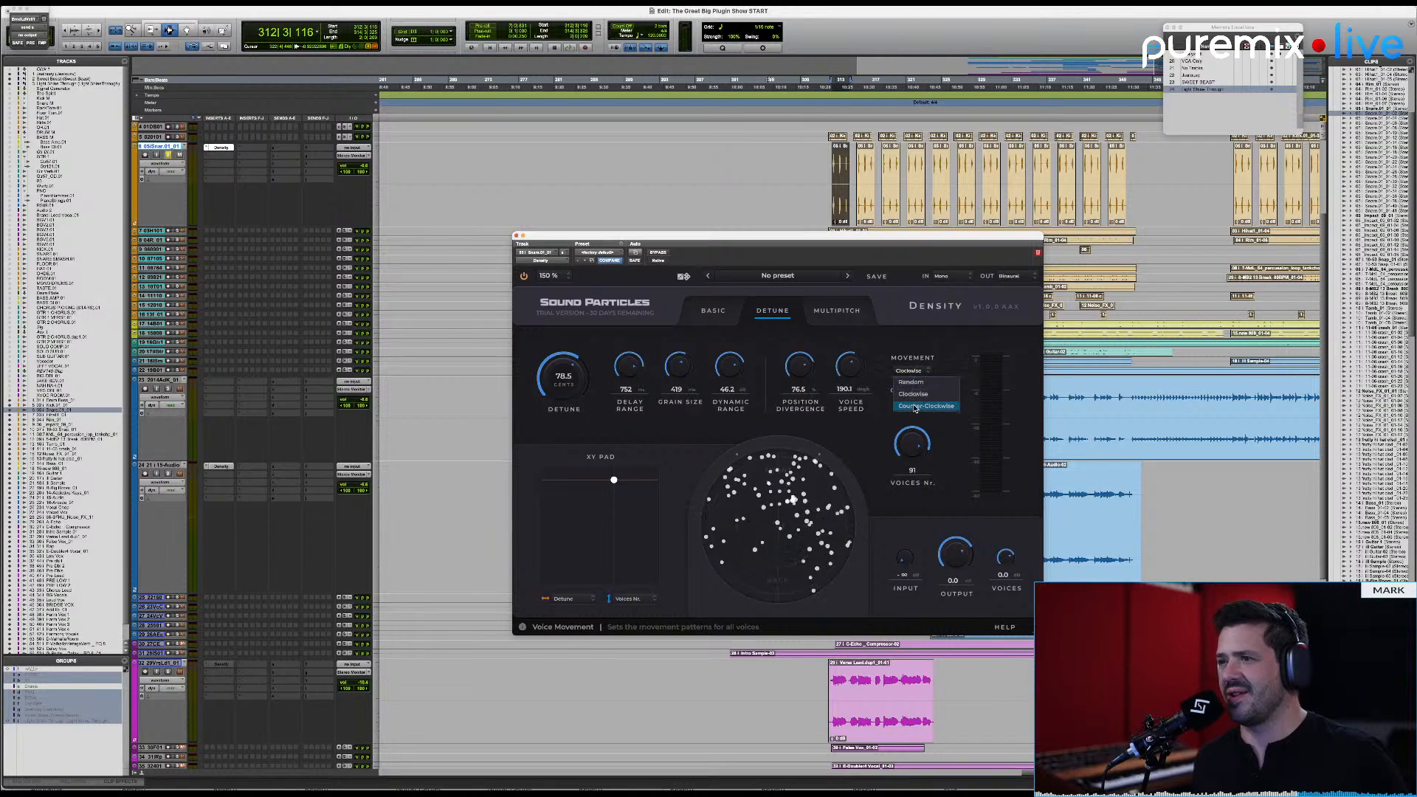
left_click(919, 404)
key("space")
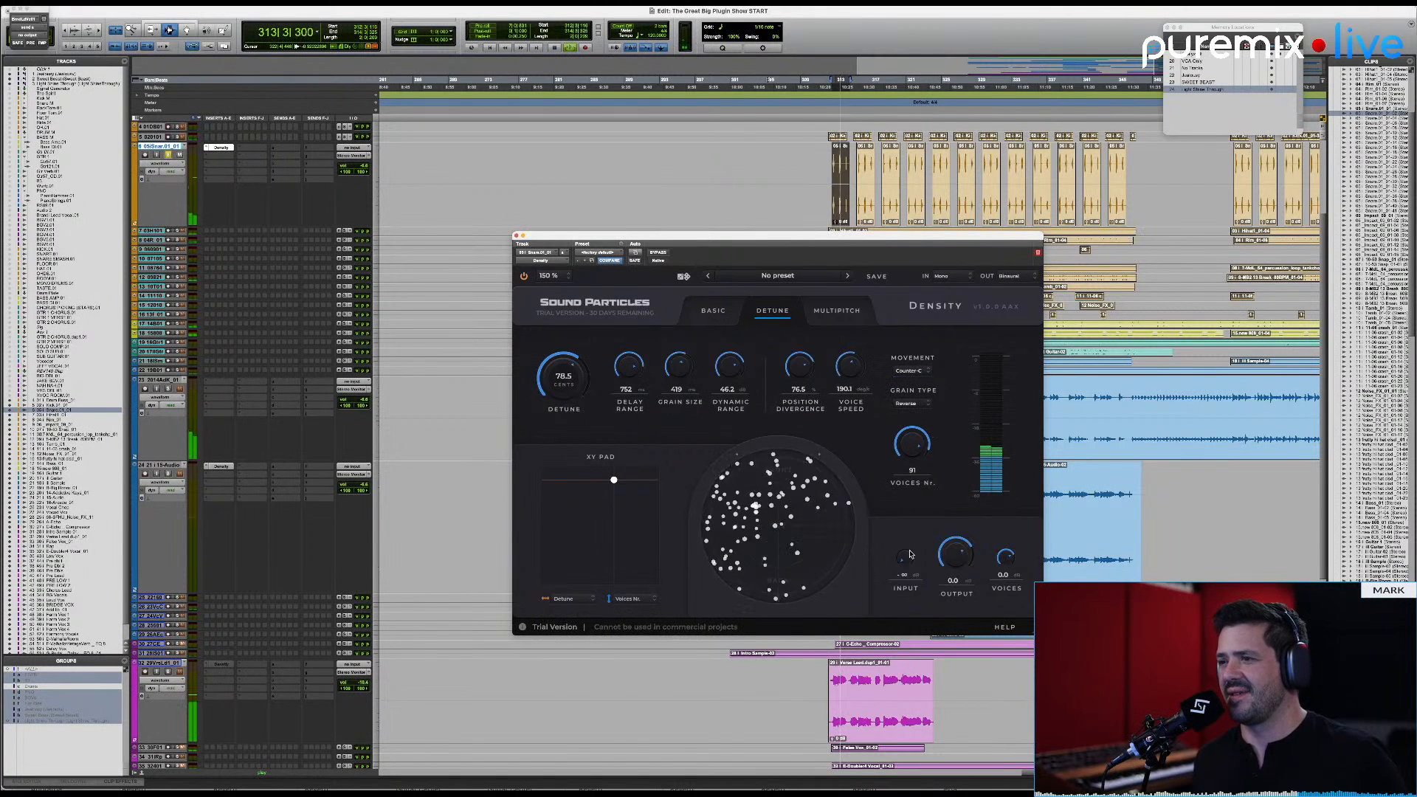
Step: Raise the Input level to 2.7 dB and set the Delay Range to 714 ms during playback
left_click_drag(905, 558, 908, 496)
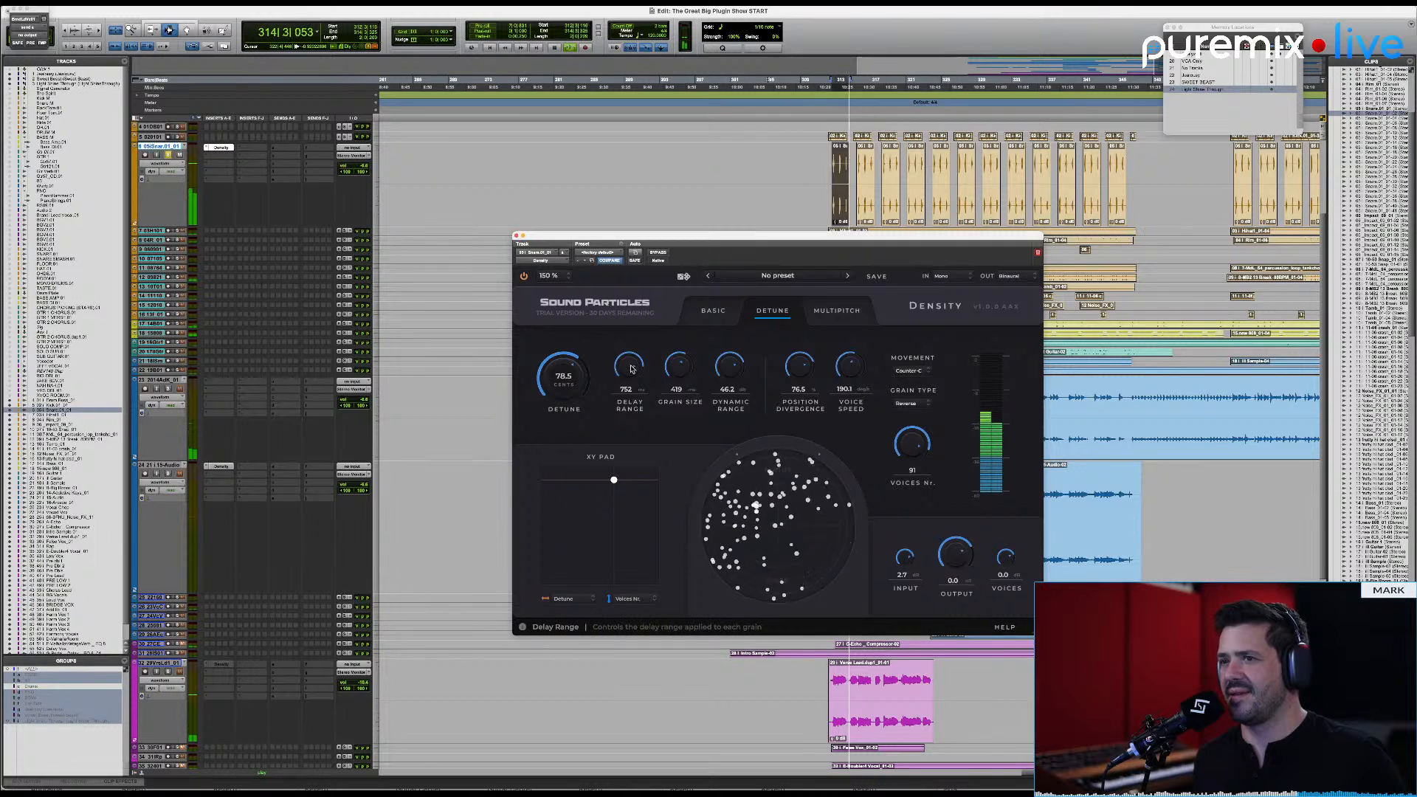
left_click_drag(631, 359, 632, 364)
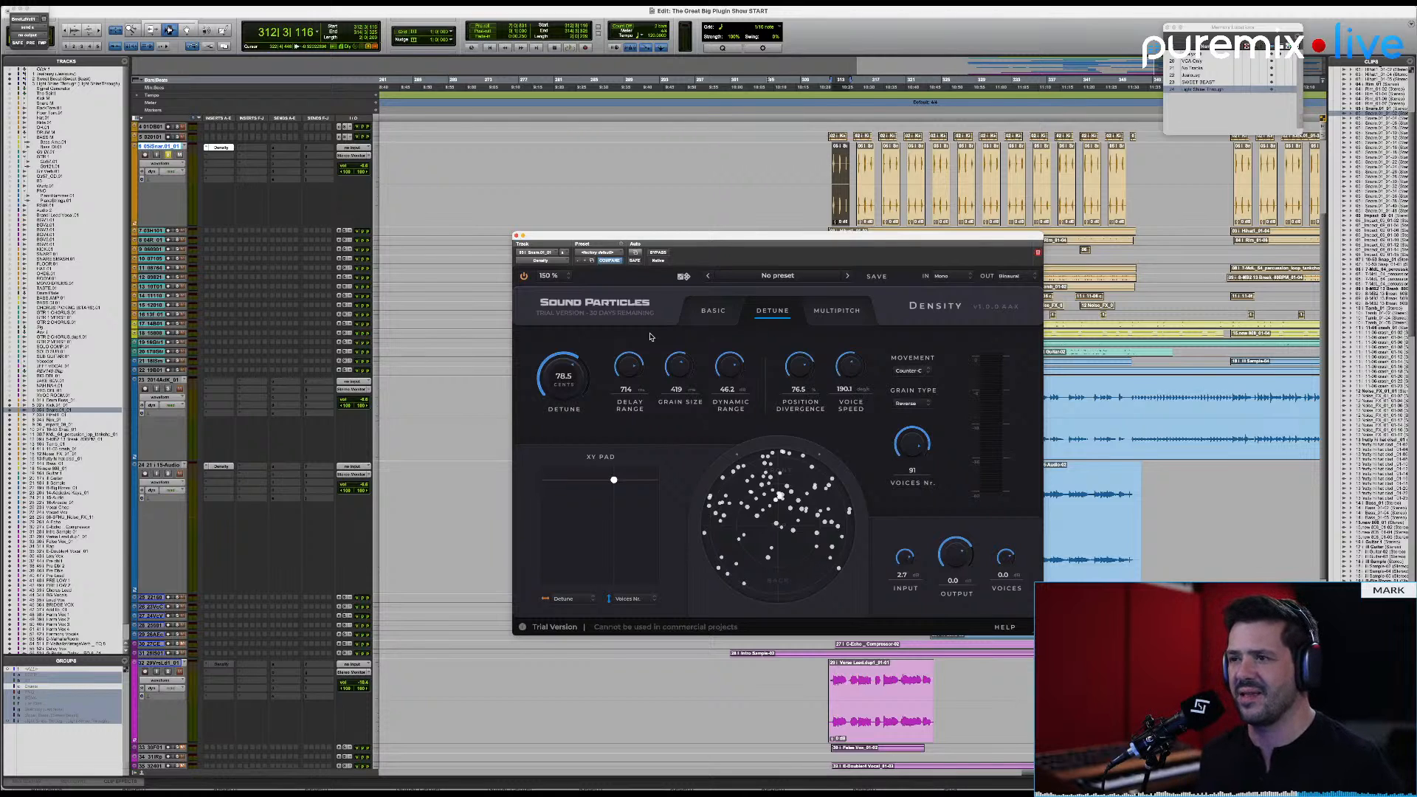
Step: Look at the Multipitch mode, return to Basic mode and view the list of available presets
left_click(842, 310)
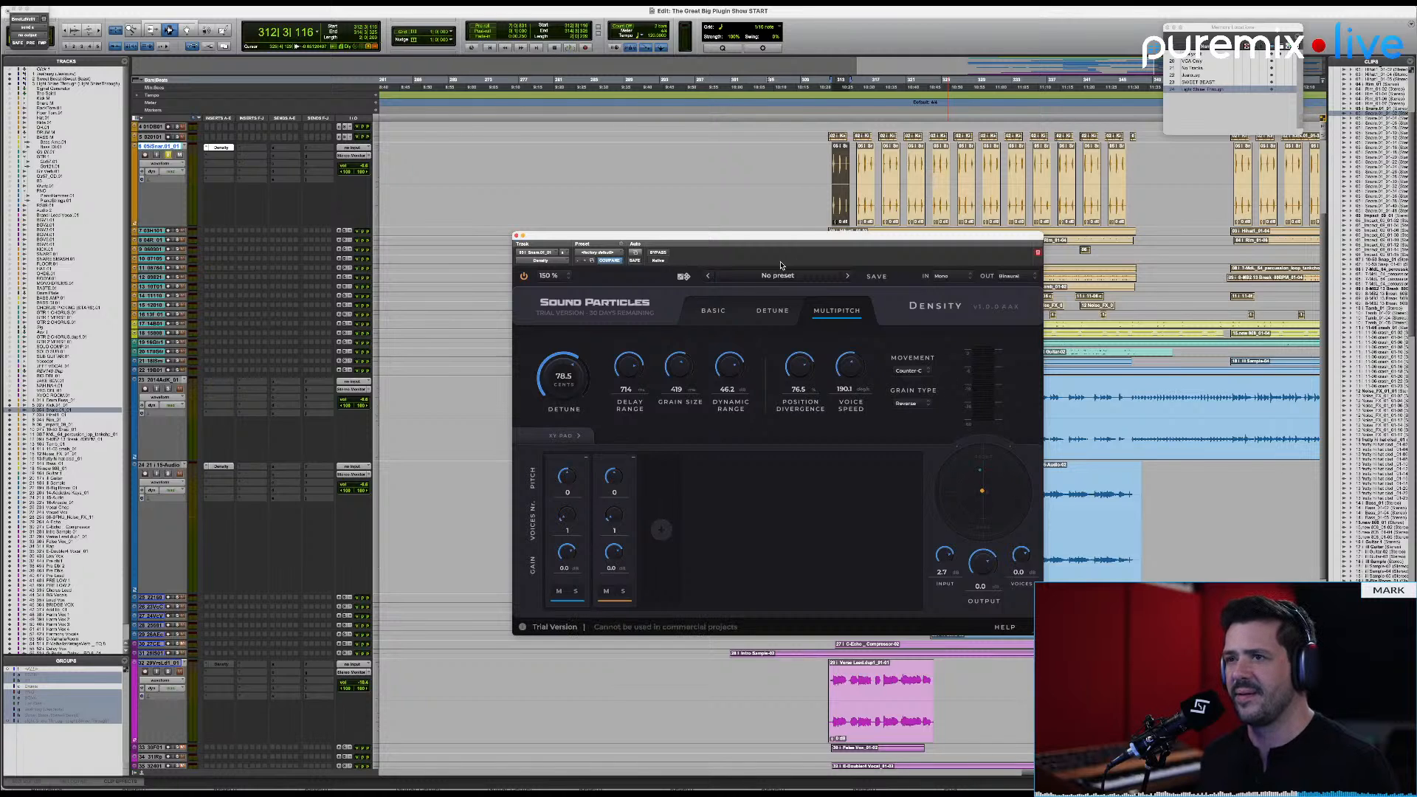
left_click(718, 315)
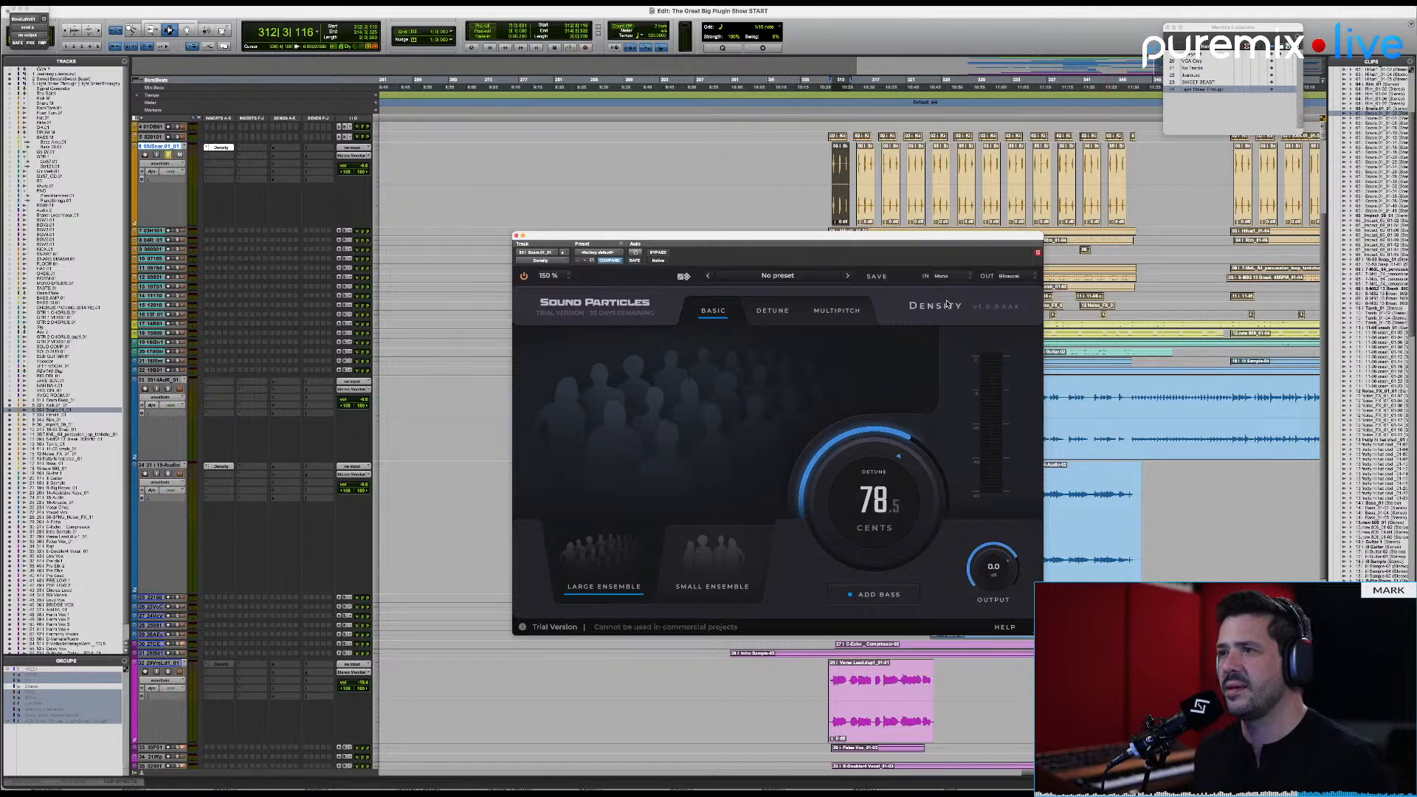
left_click(825, 278)
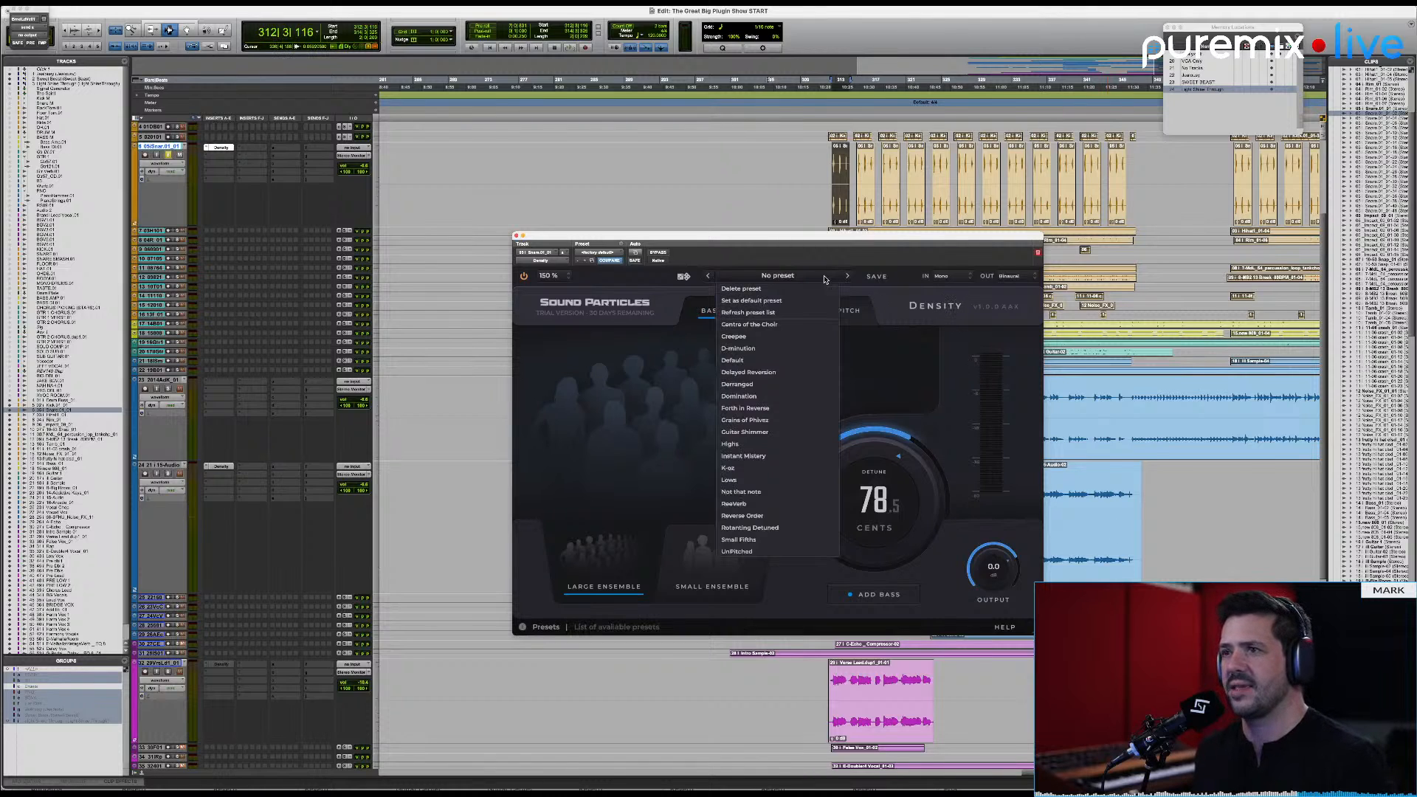
left_click(951, 296)
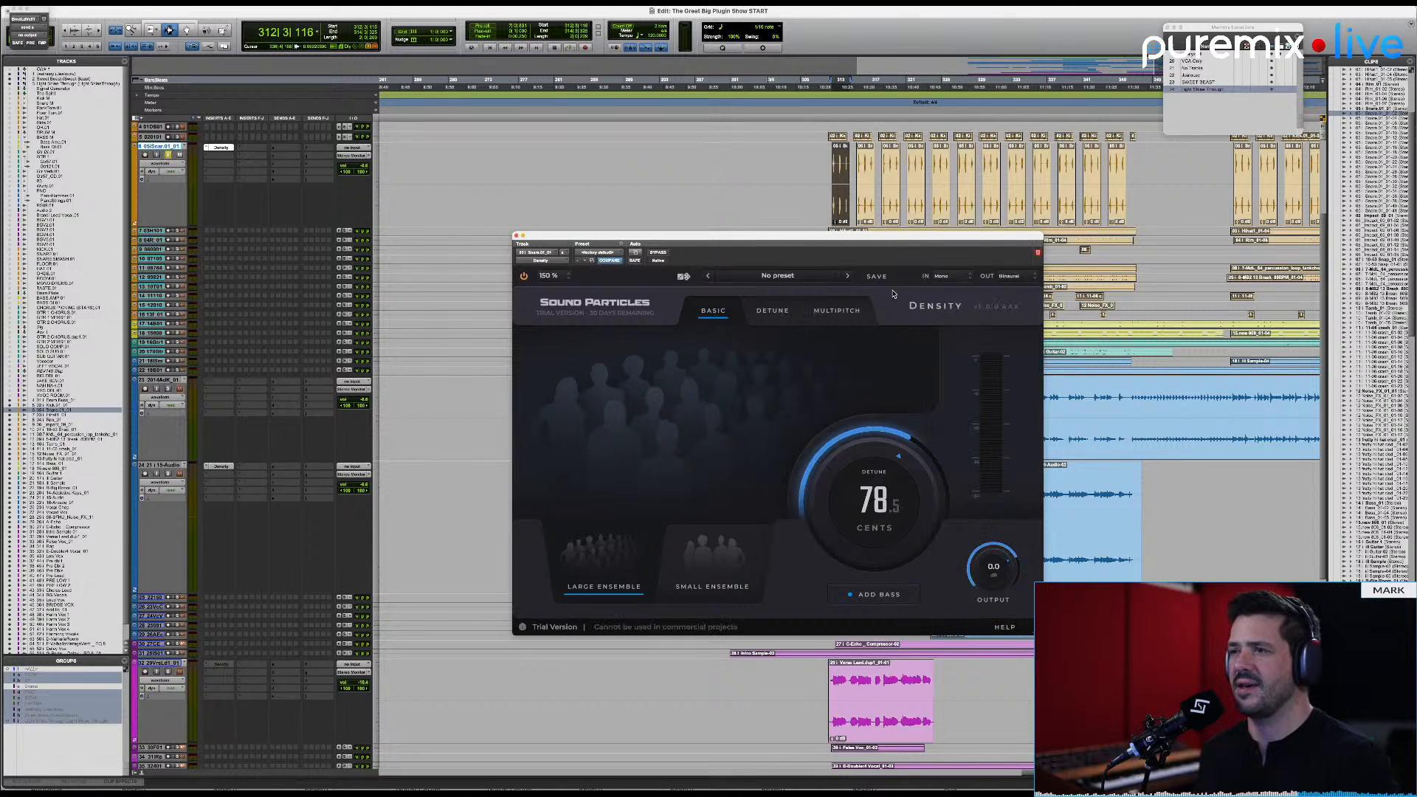
Step: Set the plugin's input format to Stereo and play the clip in Basic mode
left_click(937, 279)
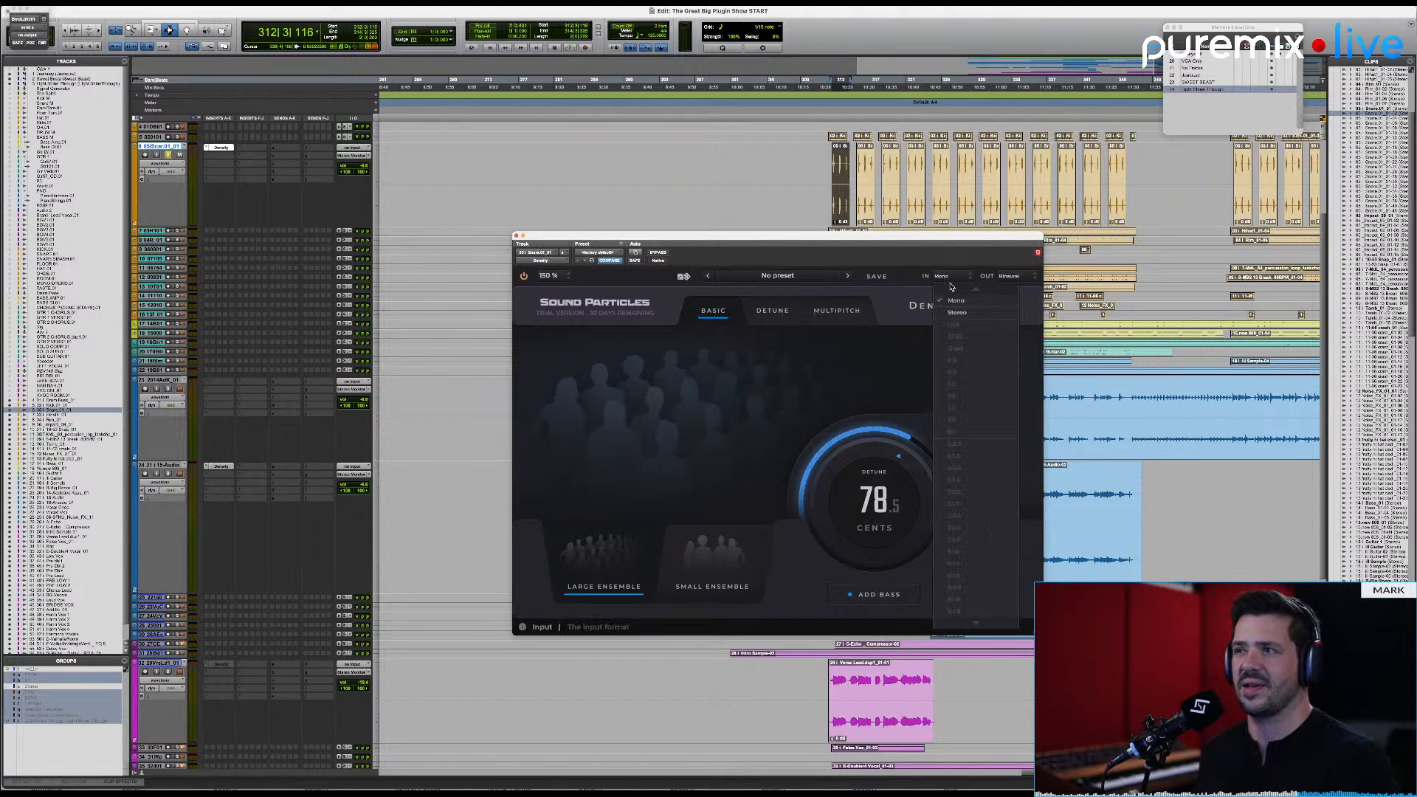
left_click(962, 313)
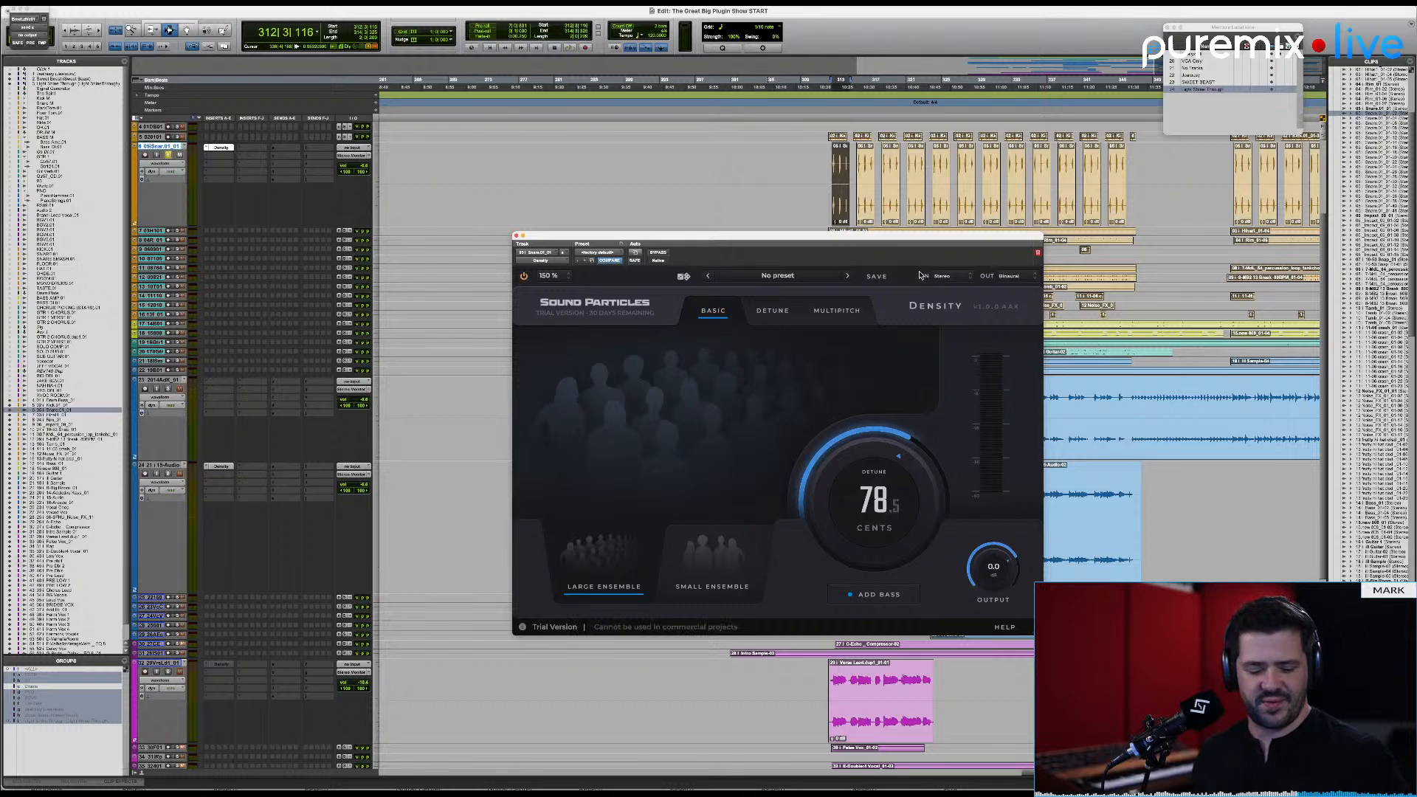
key("space")
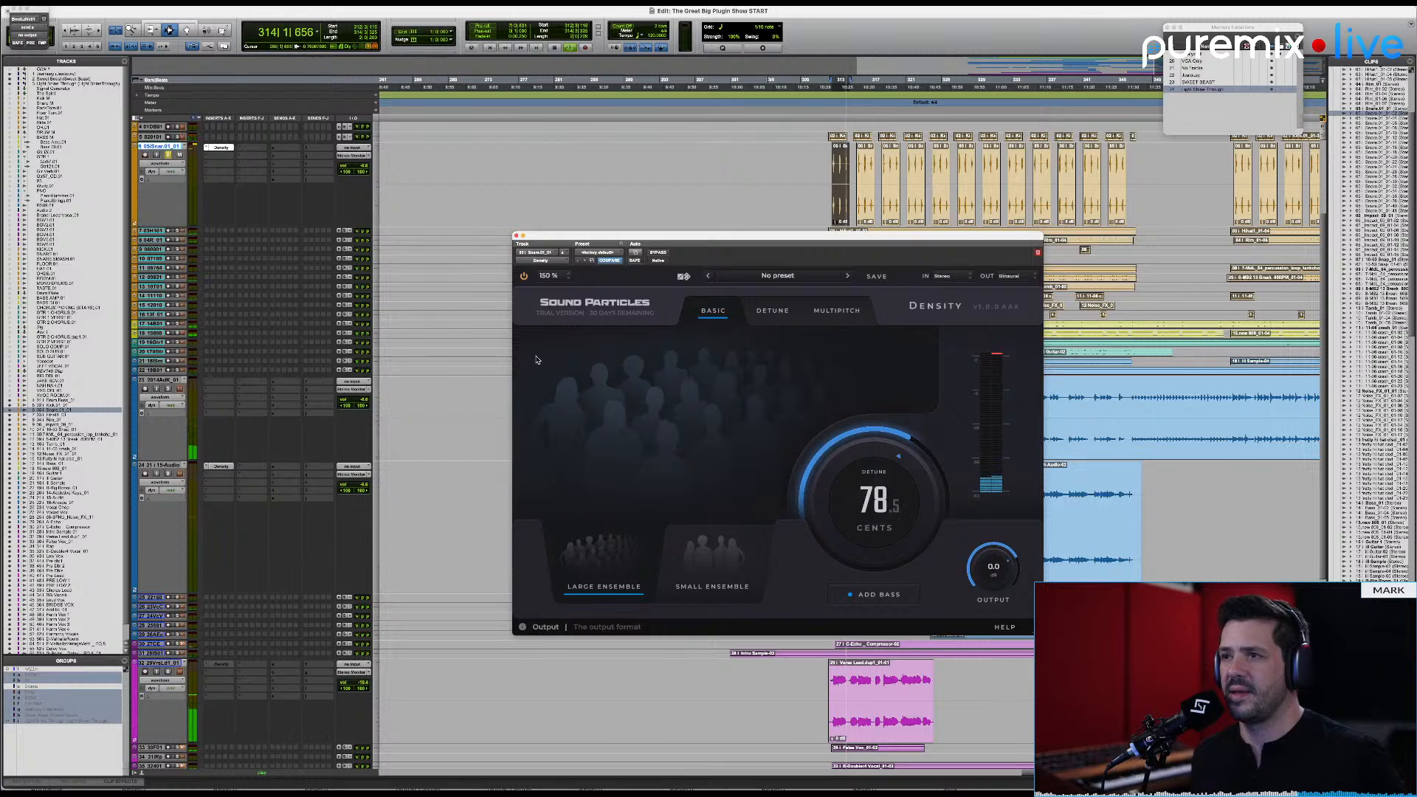
Step: Switch Density to Multipitch mode and reposition the plugin window
left_click(841, 310)
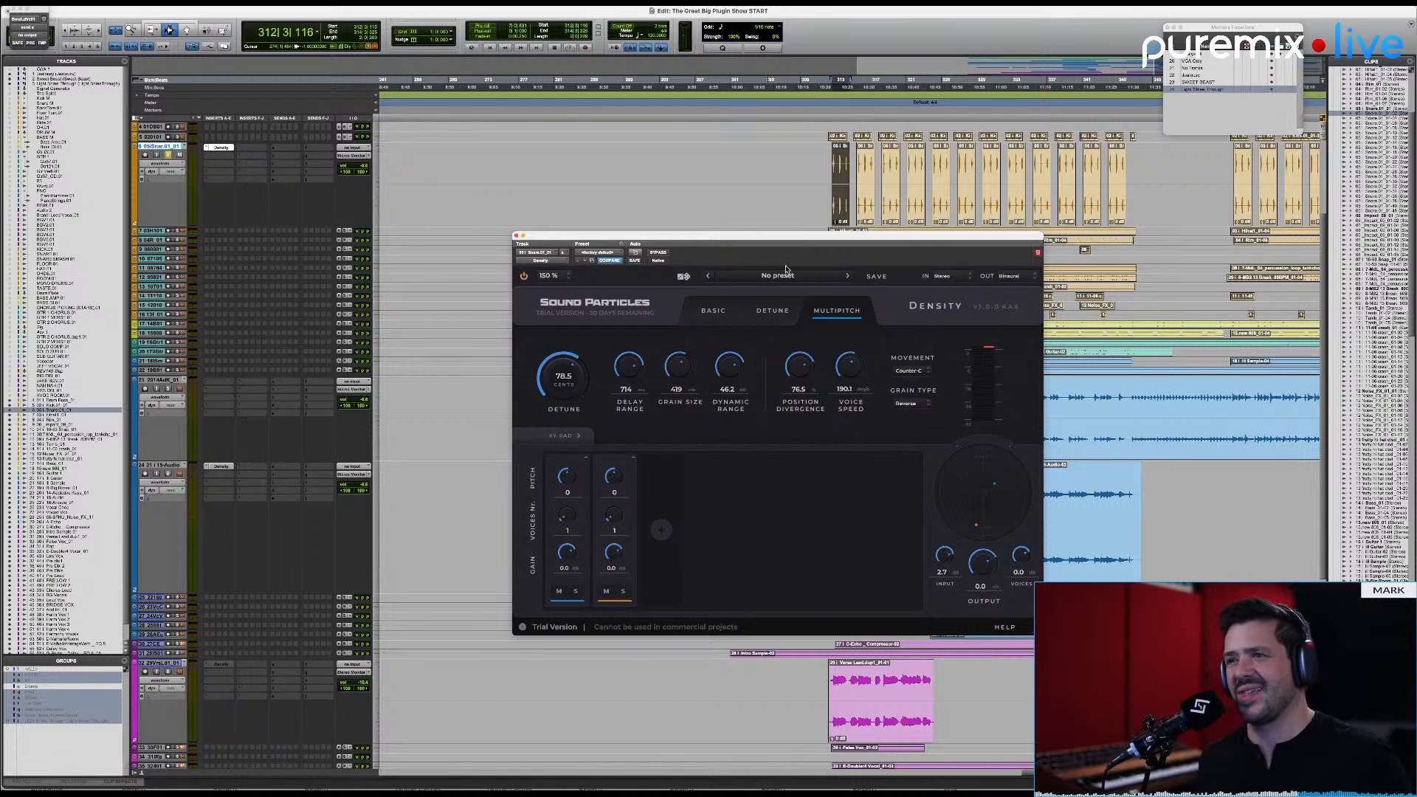
left_click_drag(767, 240, 808, 228)
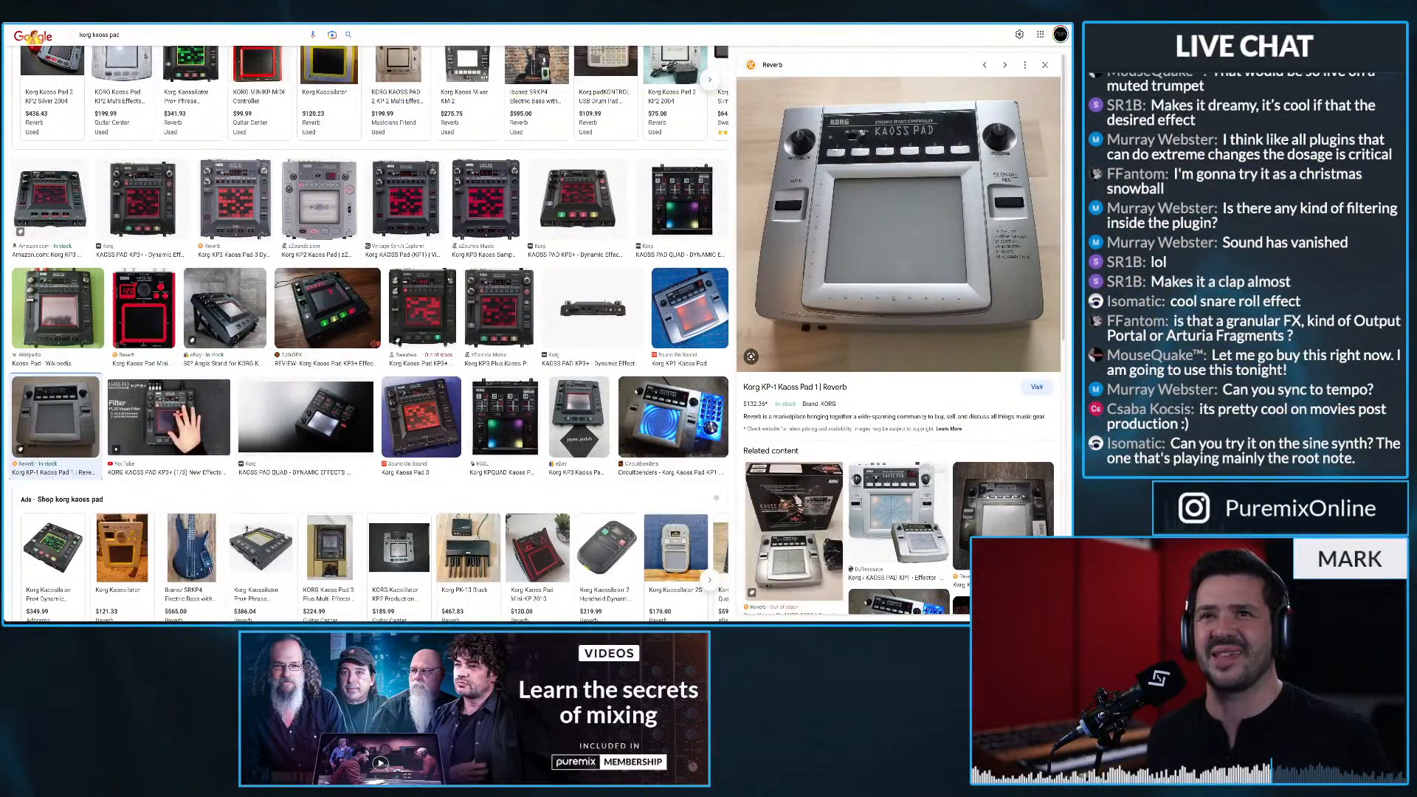
Step: Switch to the Density product page in the browser and open the free eBook page linked in its footer
key("ctrl+Tab")
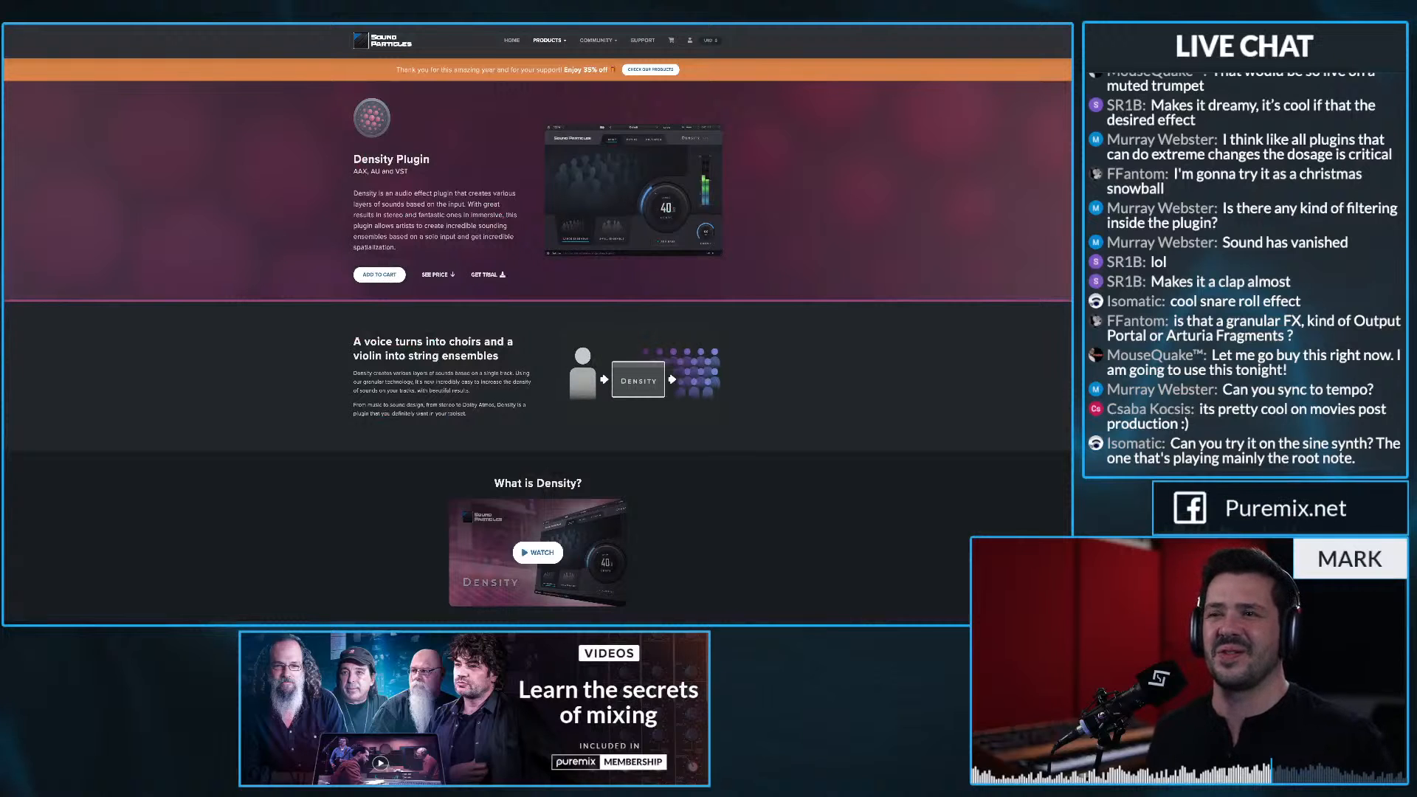
scroll(537, 325, "down", 20)
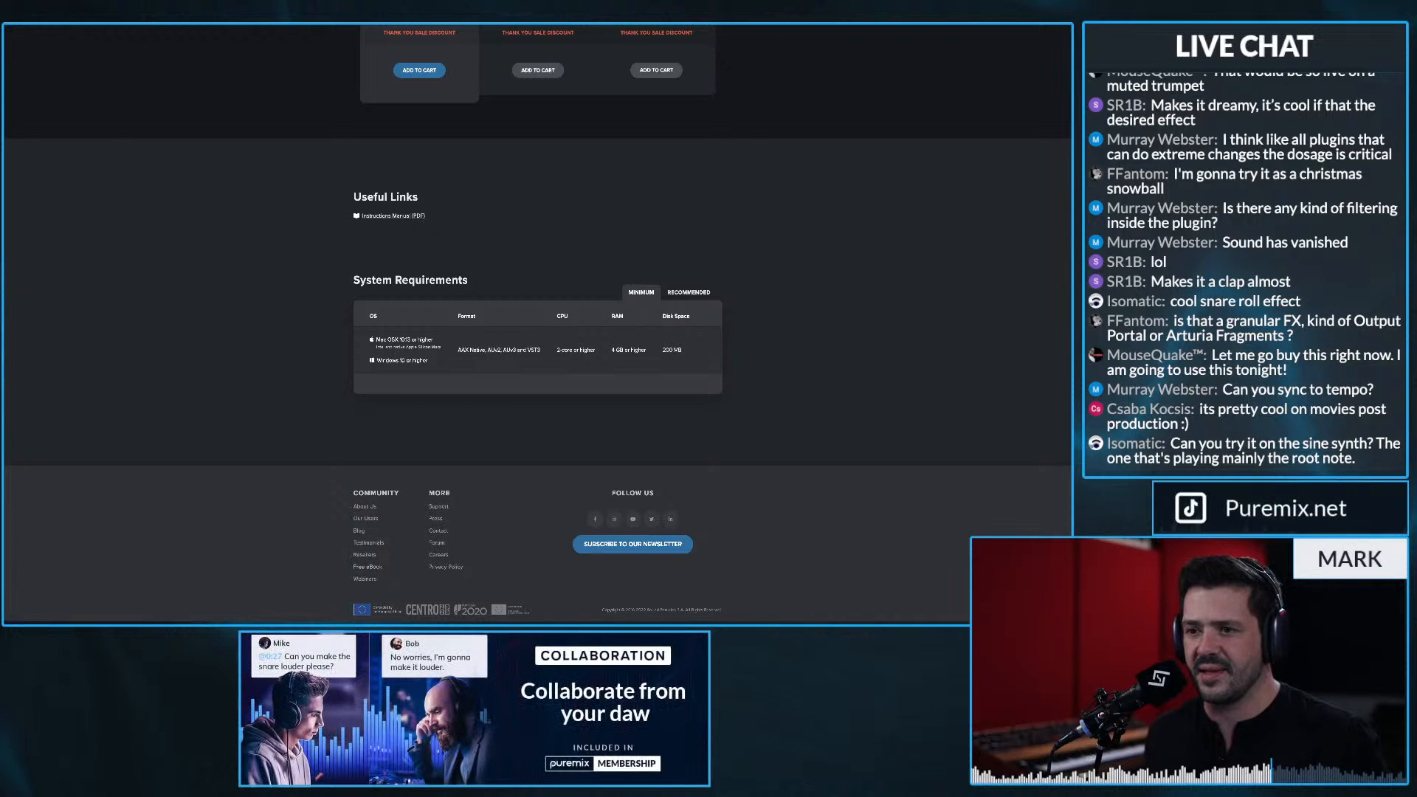
left_click(367, 567)
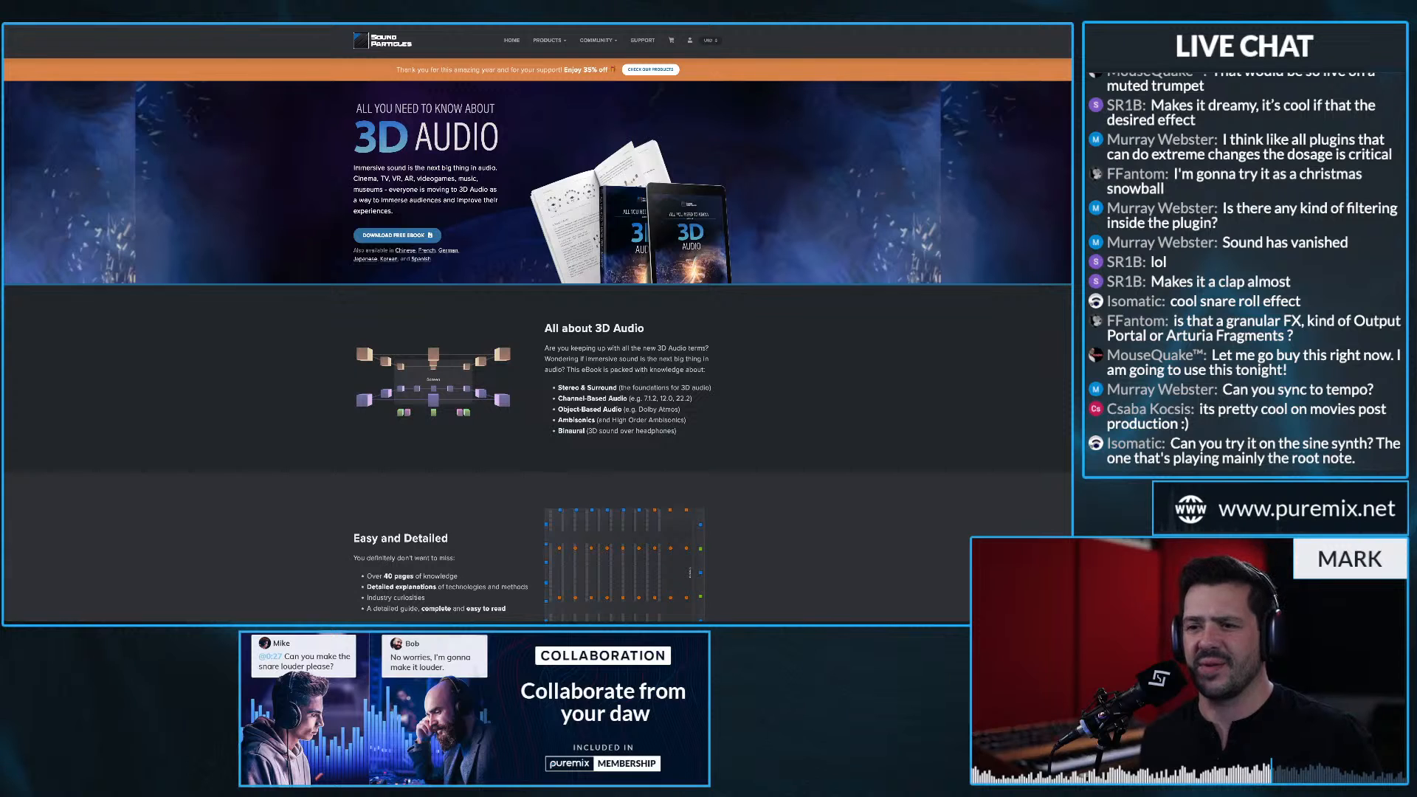
Step: Examine the 3D Audio eBook page, including the Immersive Audio Video Series
scroll(537, 324, "down", 10)
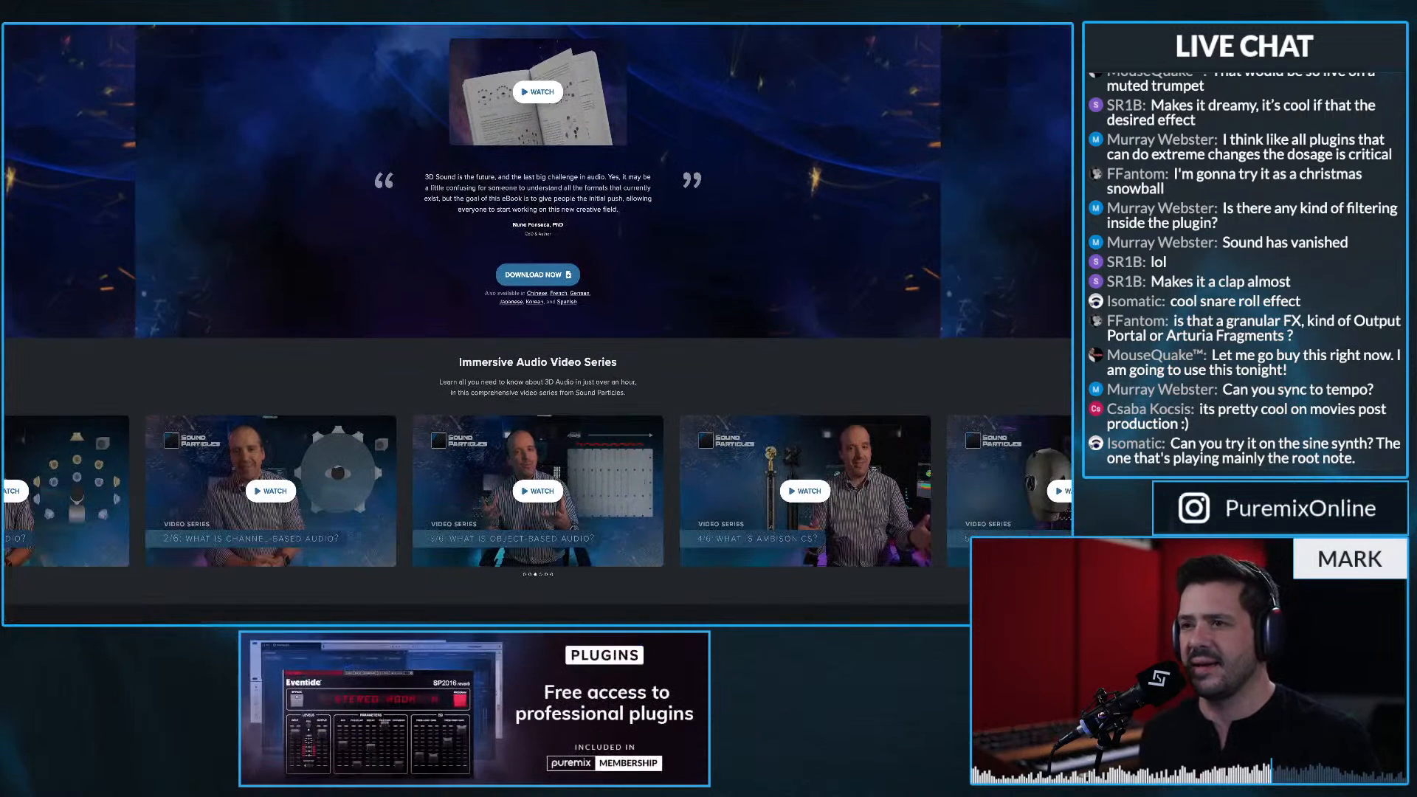
scroll(537, 325, "down", 3)
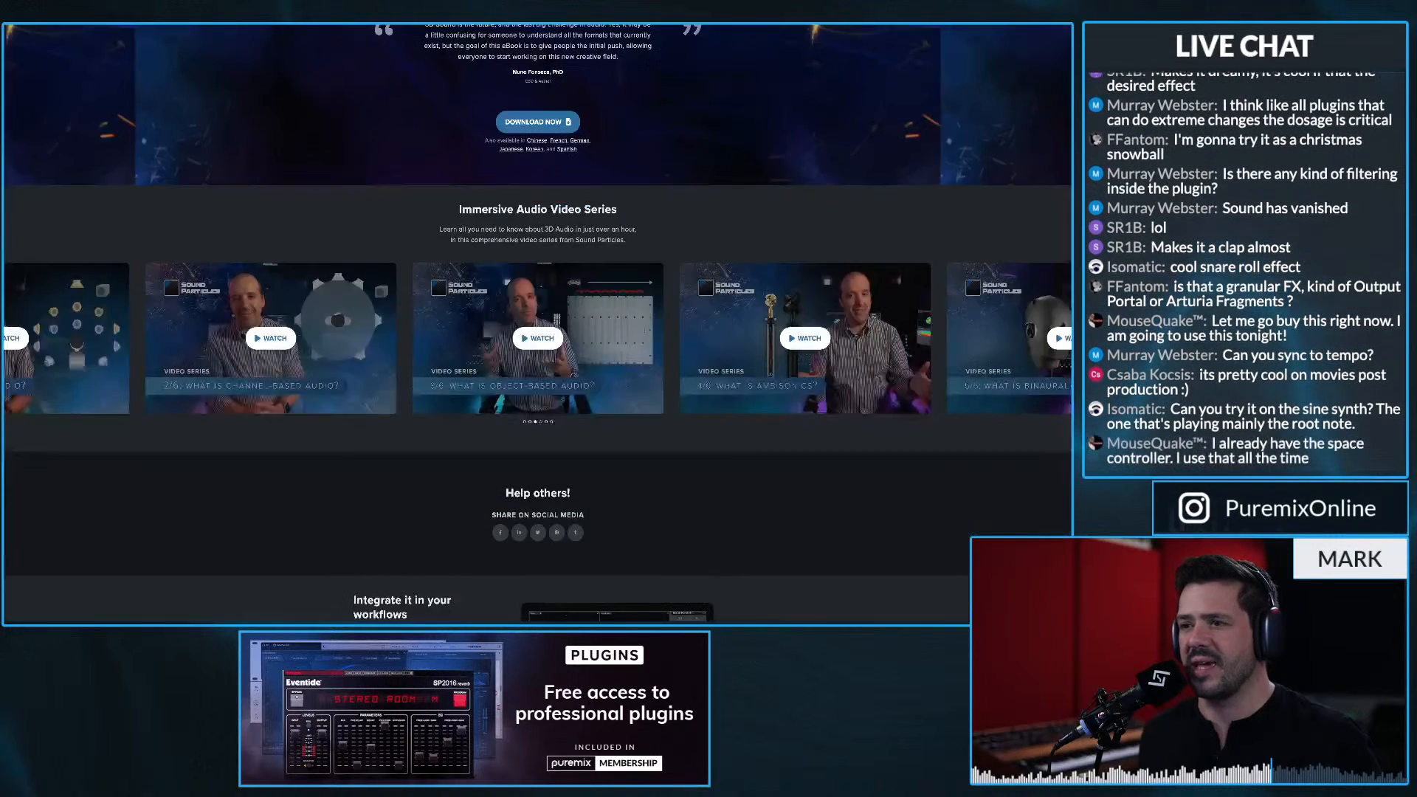
scroll(537, 325, "down", 2)
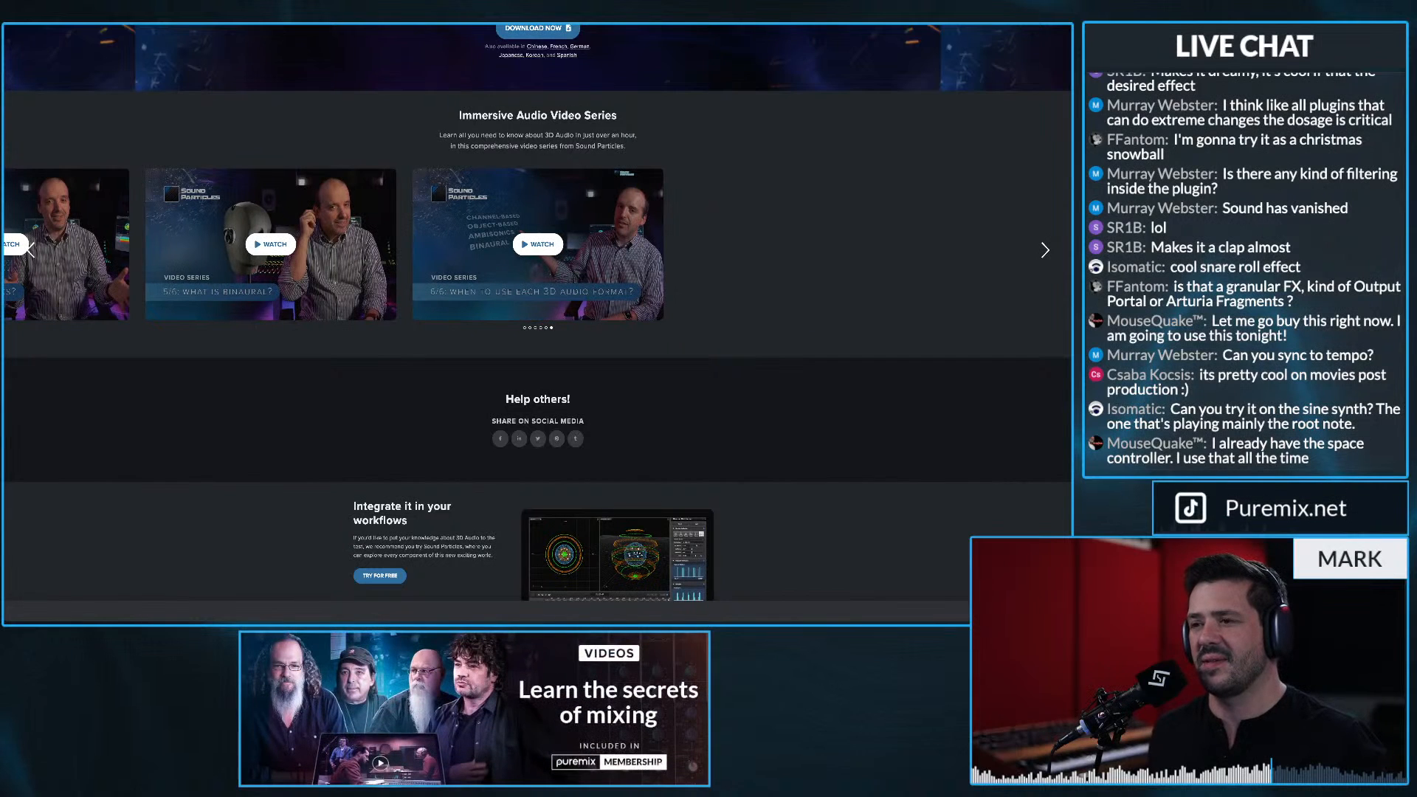
scroll(537, 325, "down", 2)
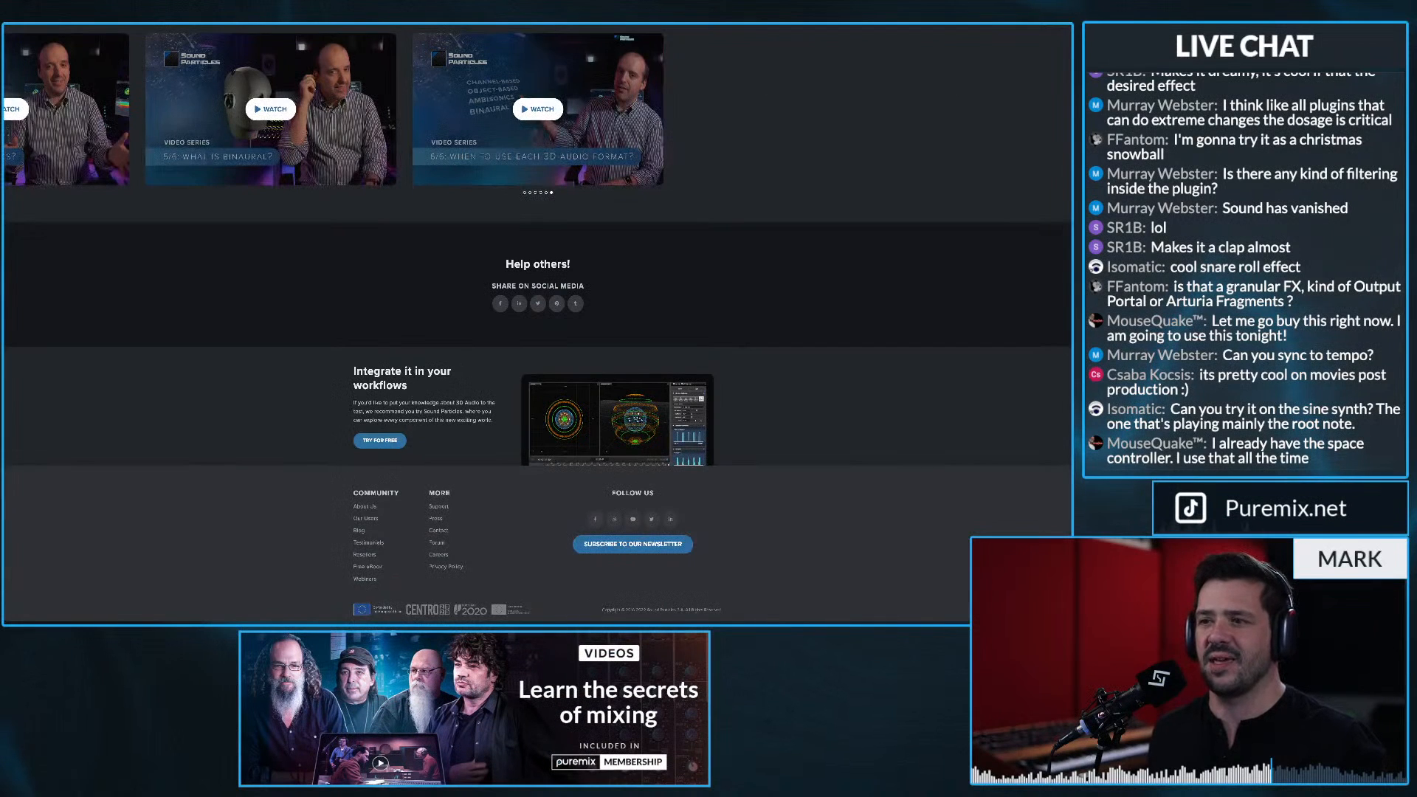
scroll(537, 325, "up", 20)
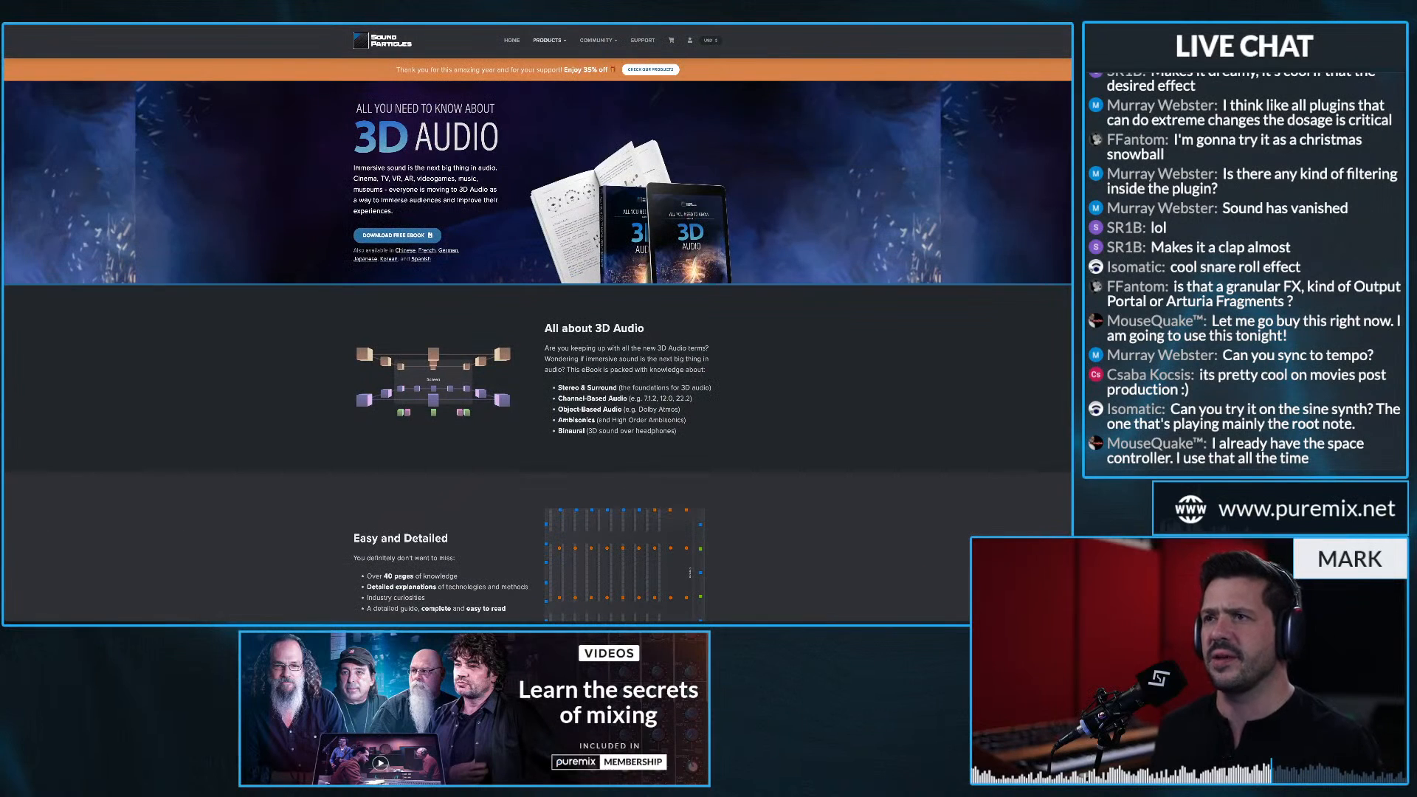
Step: Open the Space Controller Plugin product page and examine its panning features and the 1.1 update section
mouse_move(549, 40)
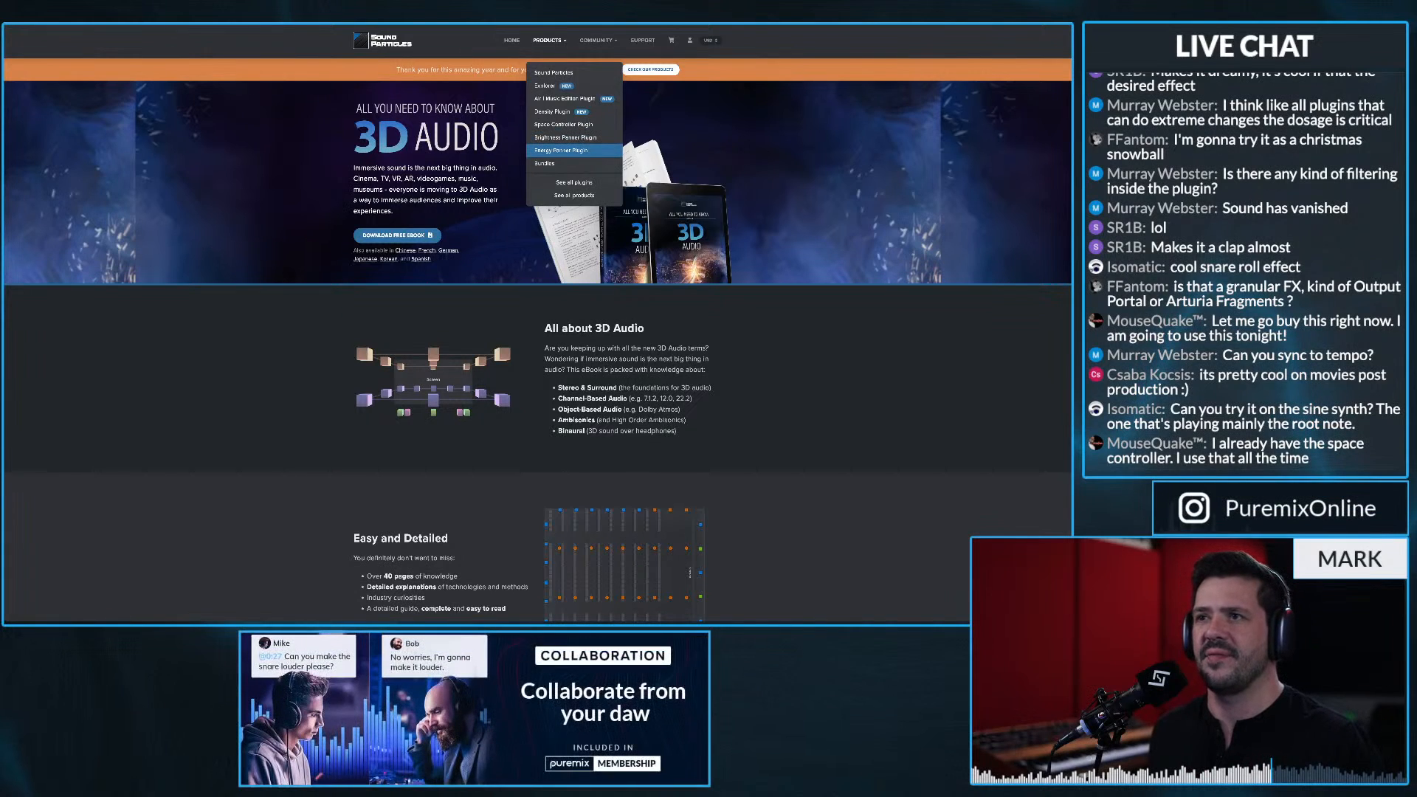
left_click(563, 124)
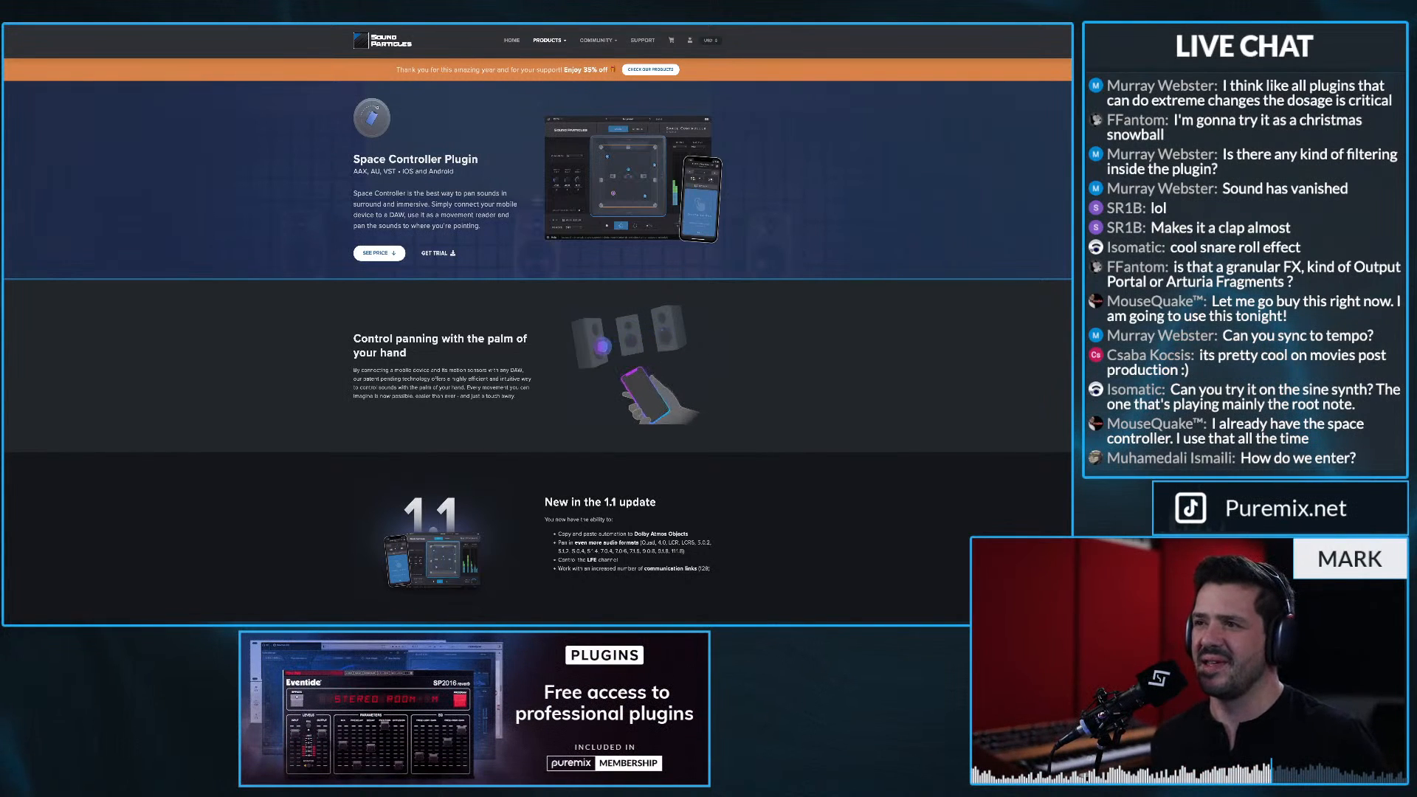
scroll(537, 325, "down", 2)
scroll(537, 324, "down", 5)
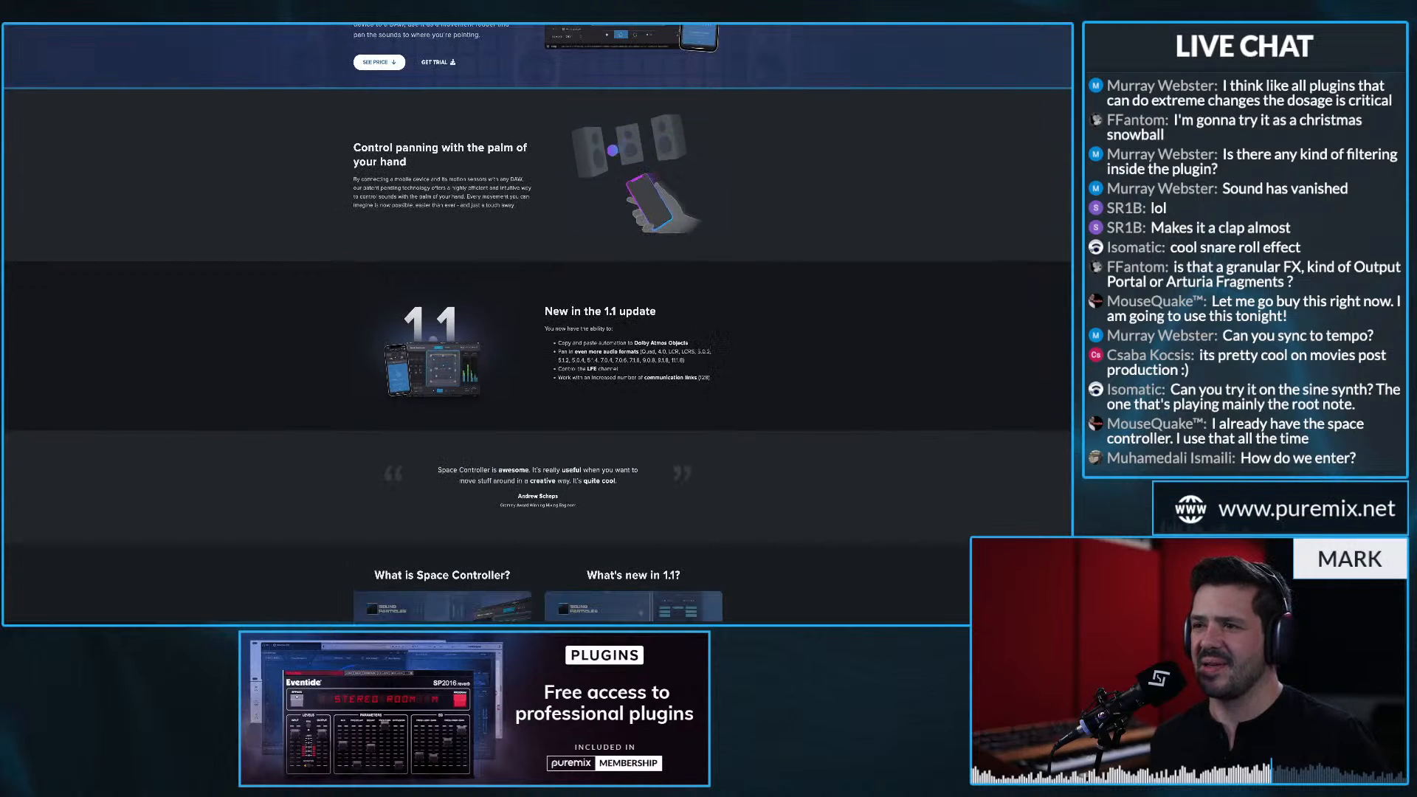
Step: Bring up the Energy Panner Plugin product page and load the puremix website in a new browser tab
scroll(537, 325, "up", 7)
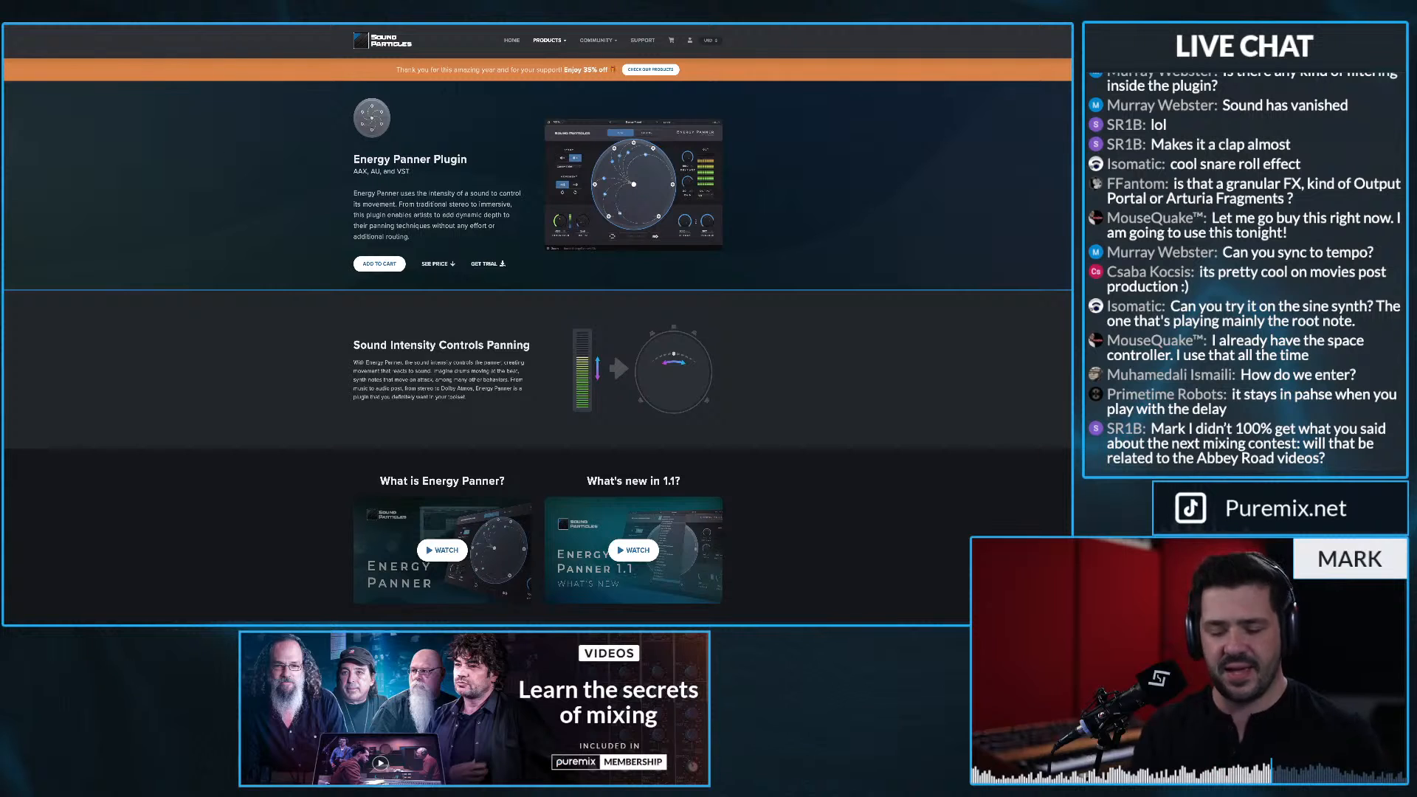
key("super+t")
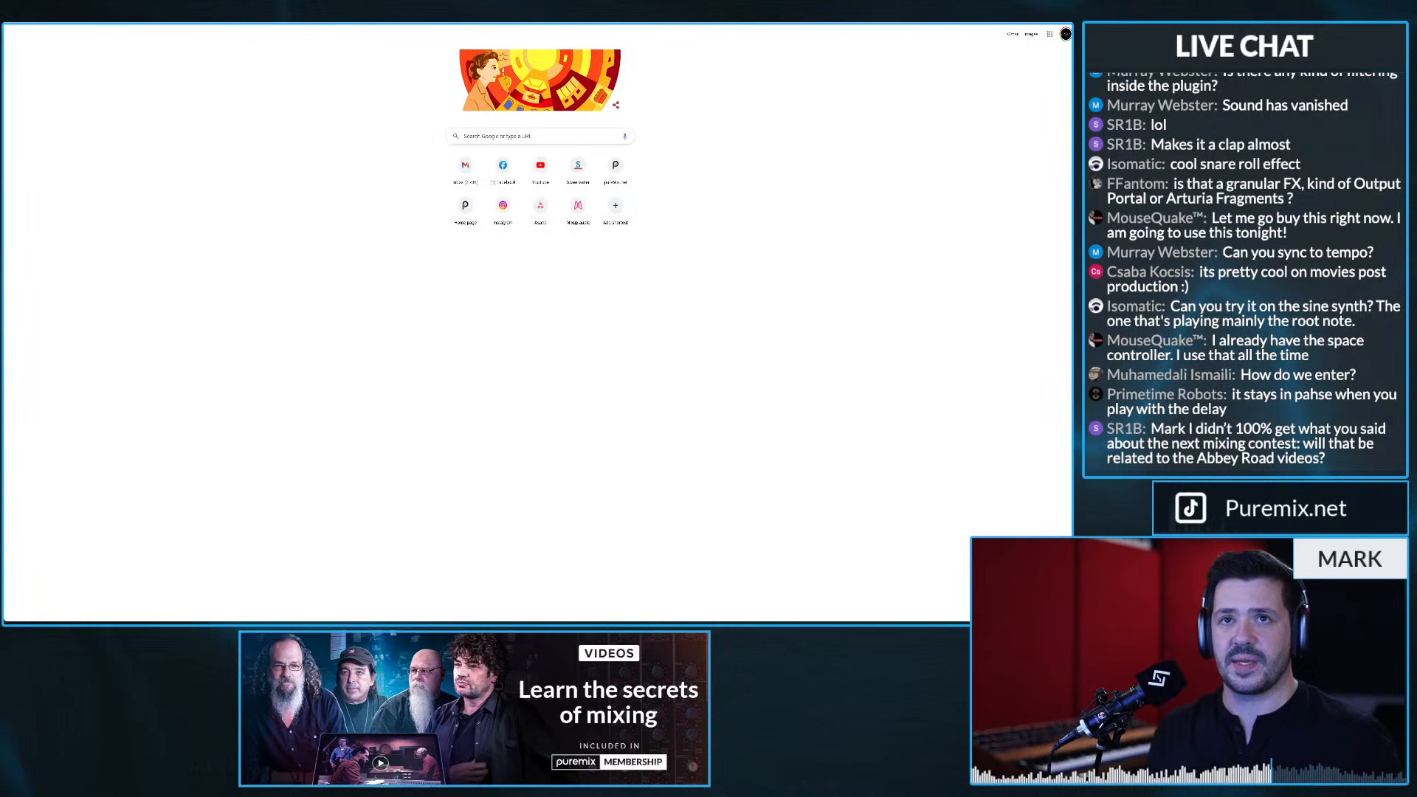
key("Return")
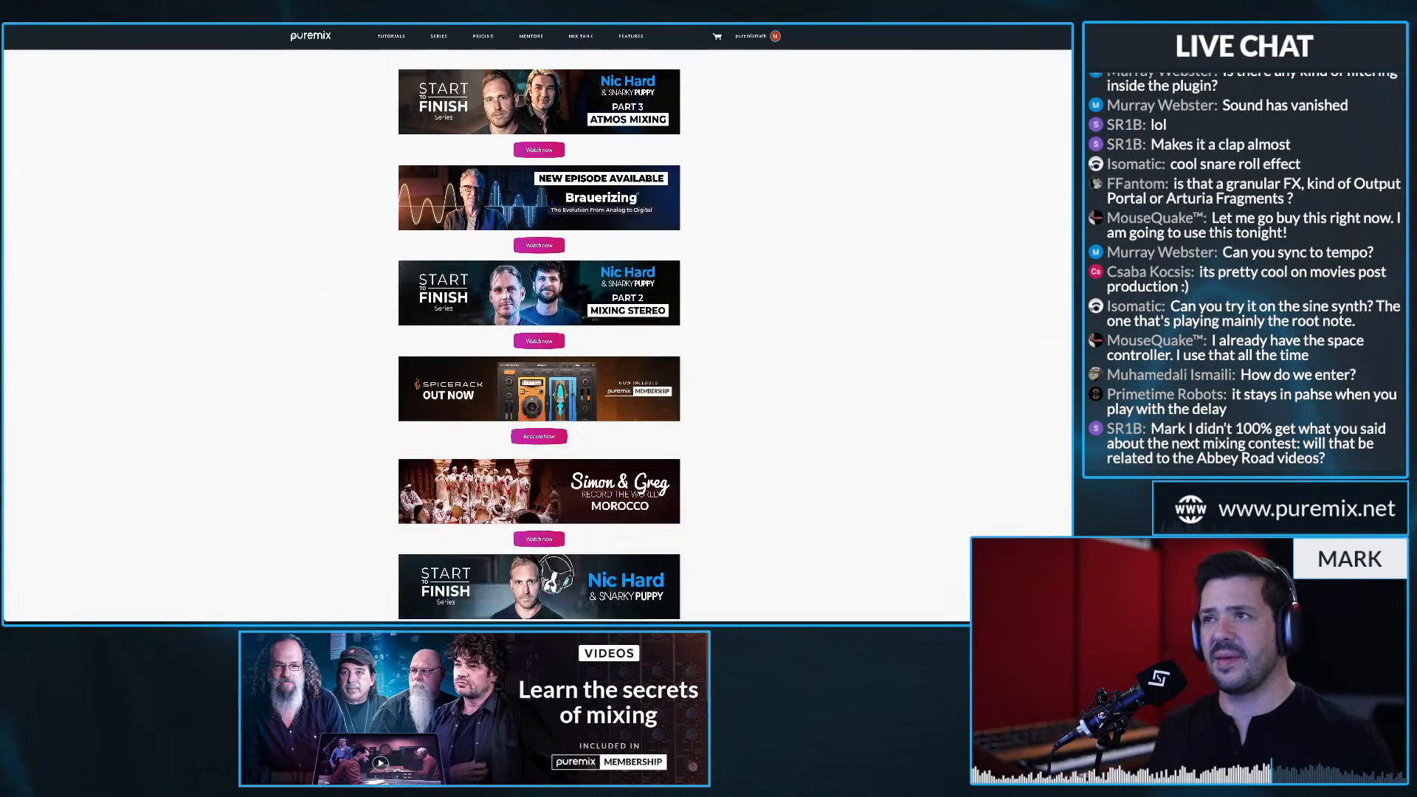
Step: Log out of the puremix account and open the site's Giveaways page
mouse_move(631, 36)
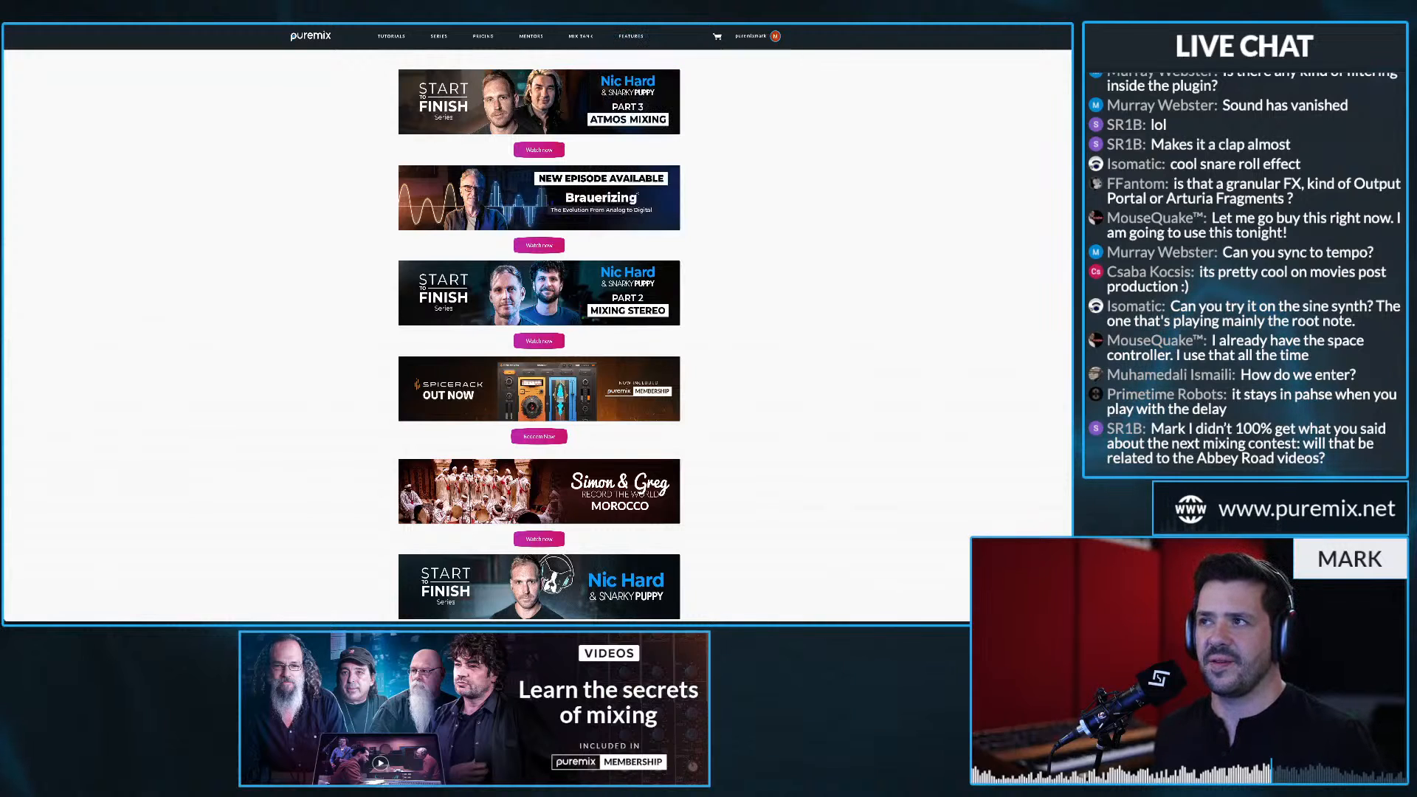
mouse_move(751, 36)
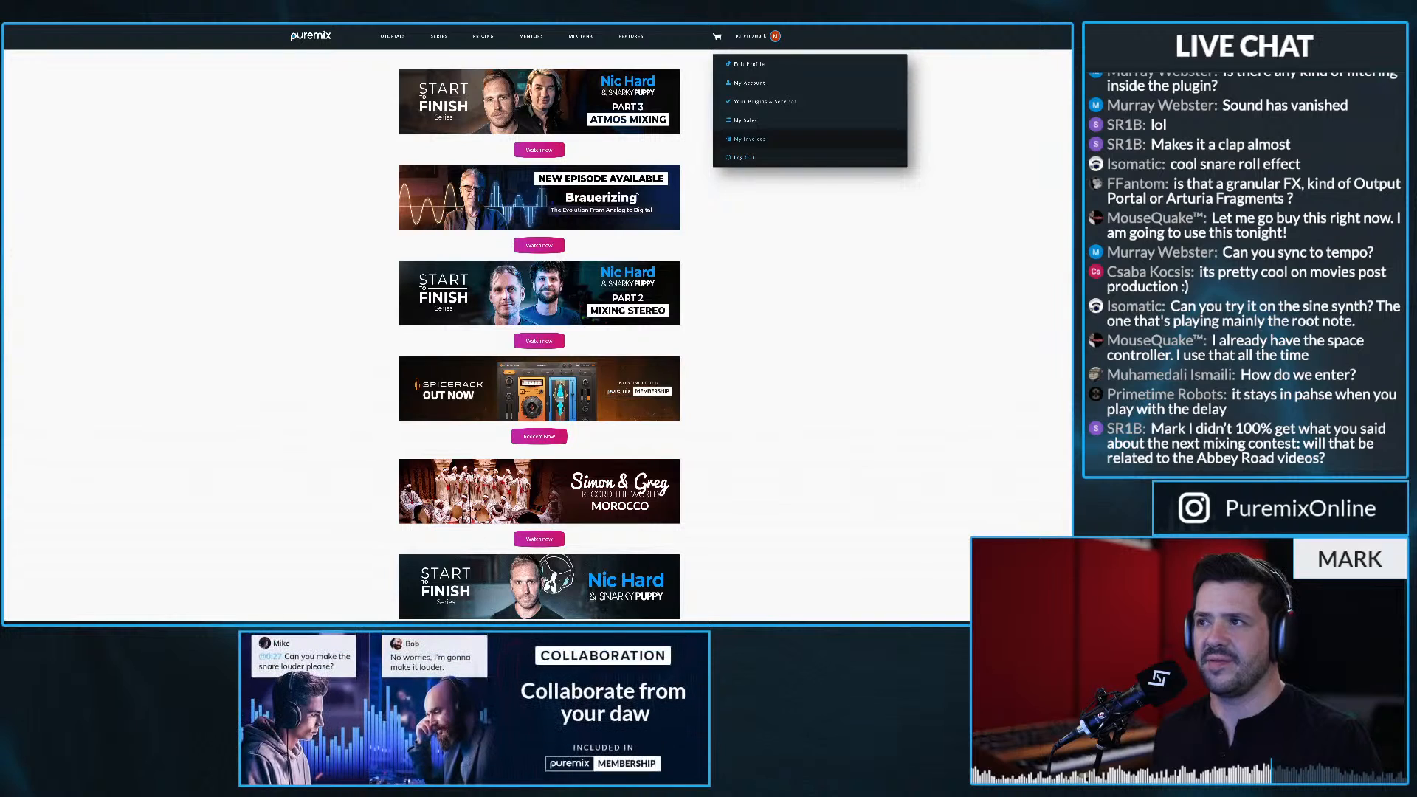
left_click(744, 157)
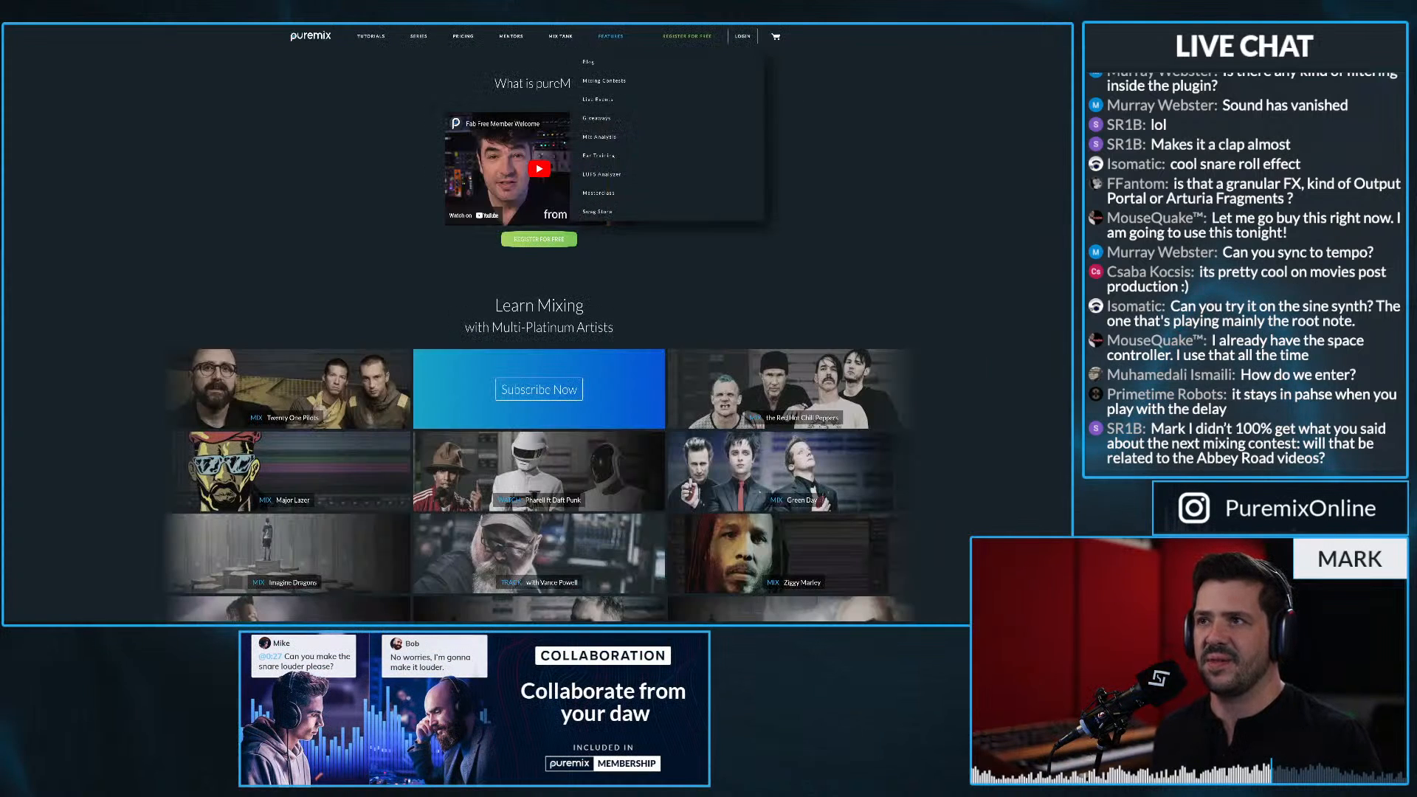
left_click(598, 118)
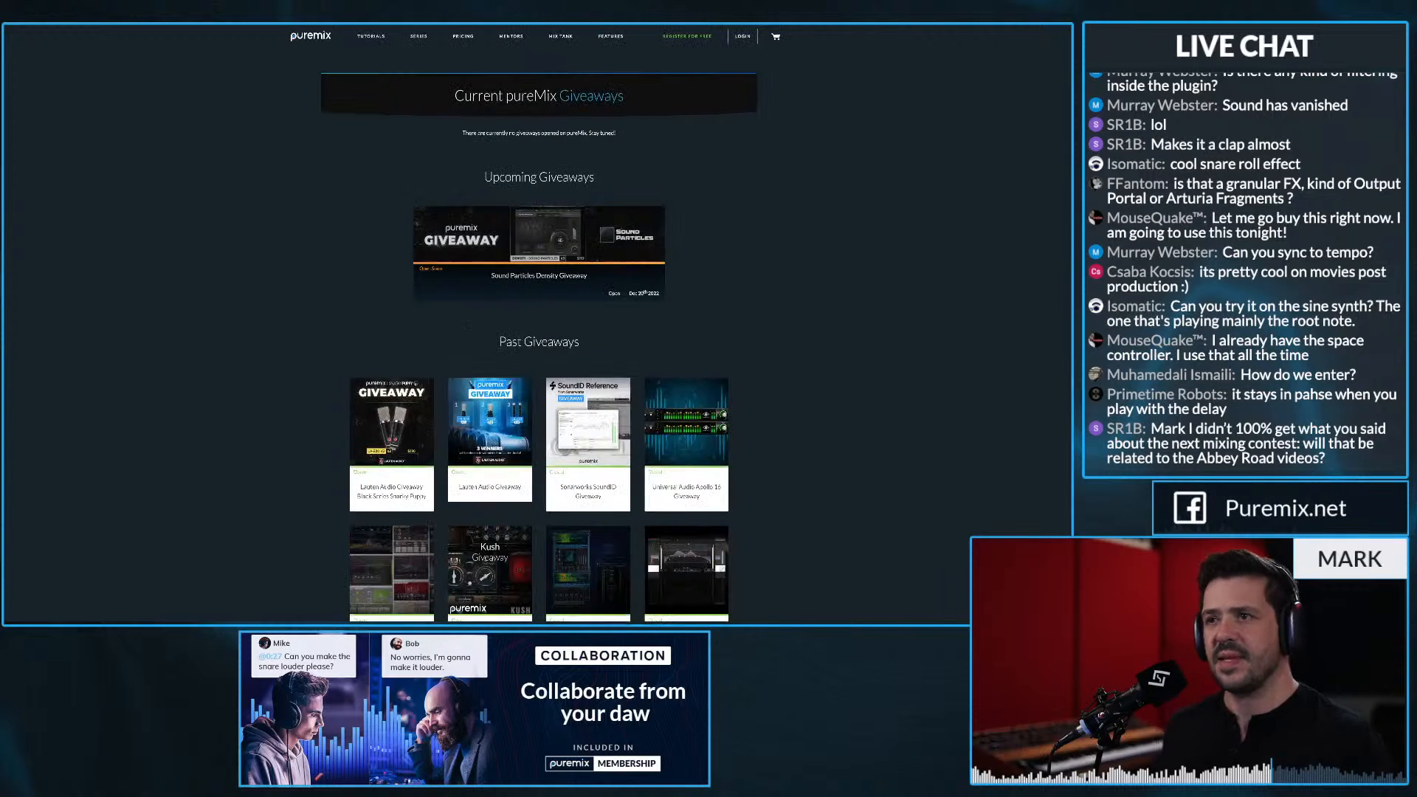